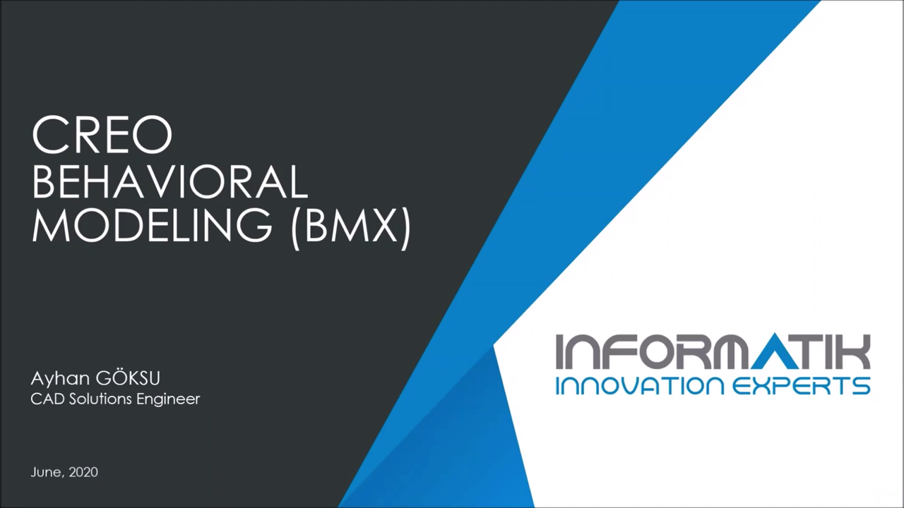
- Advance the slideshow from the title slide past Agenda to the Zorluklar challenges slide
click(572, 220)
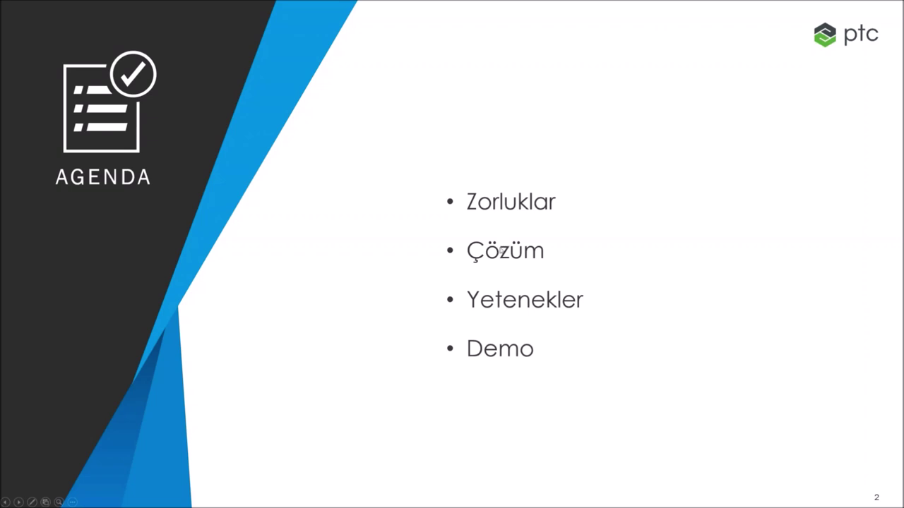
click(830, 325)
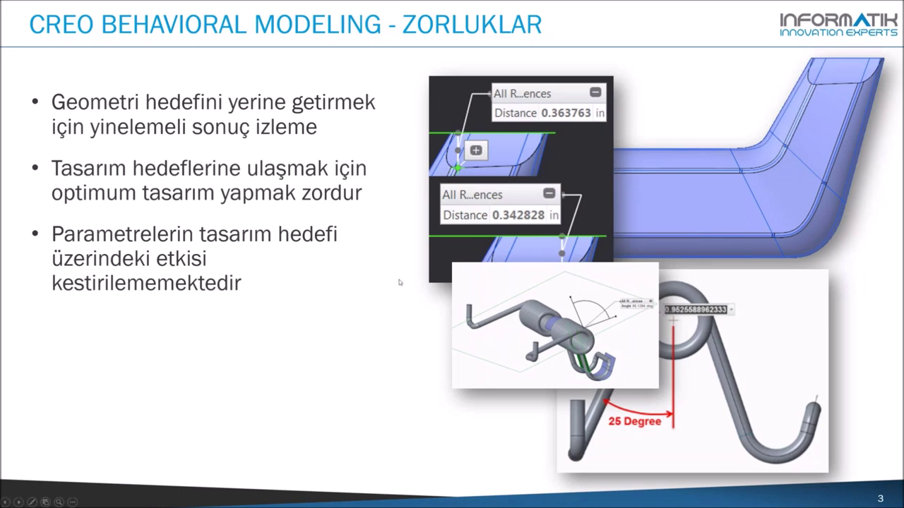
- Advance the slideshow to the ÇÖZÜM solution slide
click(398, 317)
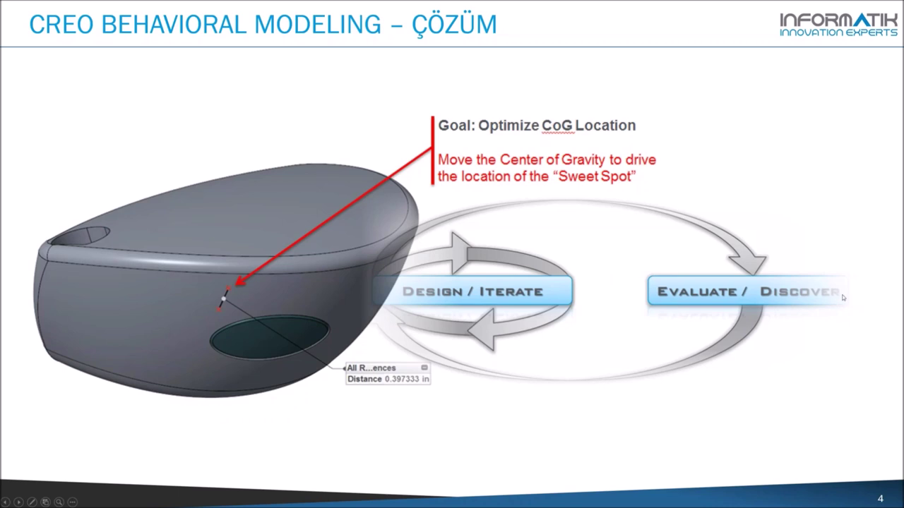
- Advance the slideshow to slide 5, the YETENEKLER capabilities slide
click(730, 245)
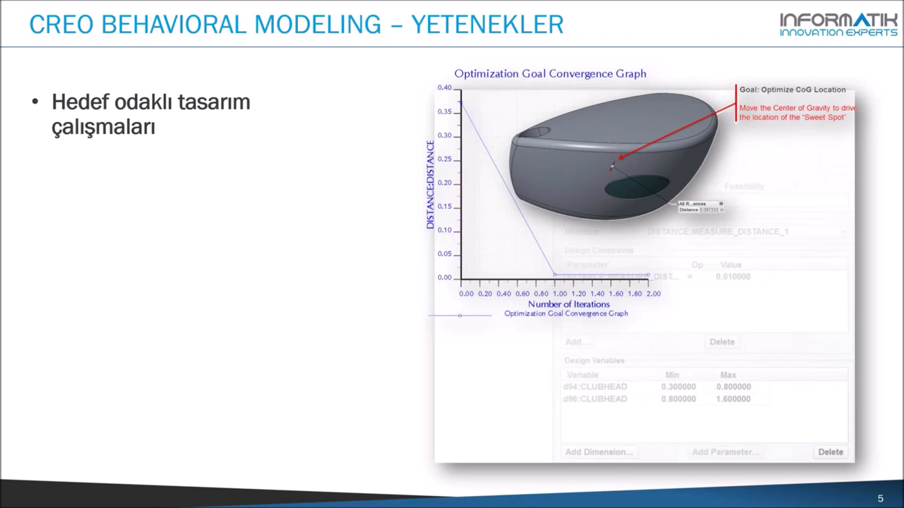
- Reveal the remaining capability bullets on slide 5 and move on to the DEMO slide
click(395, 218)
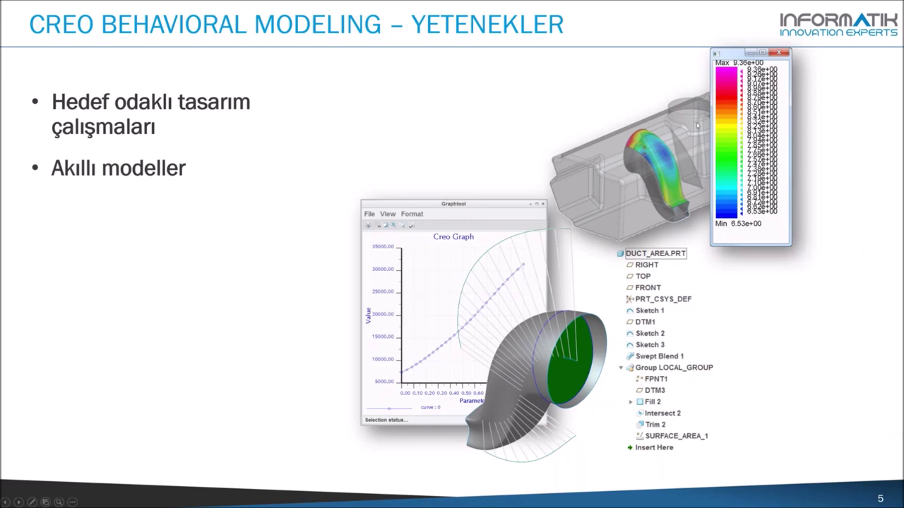
click(488, 107)
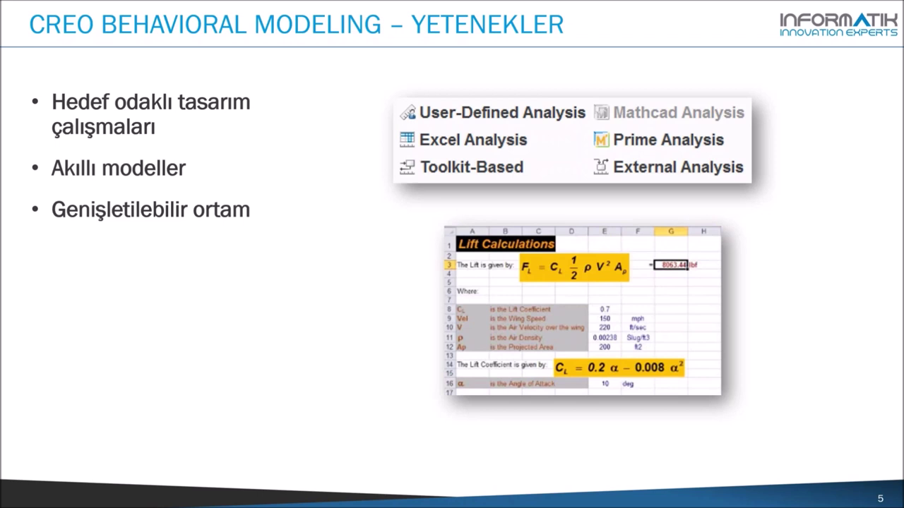
click(456, 197)
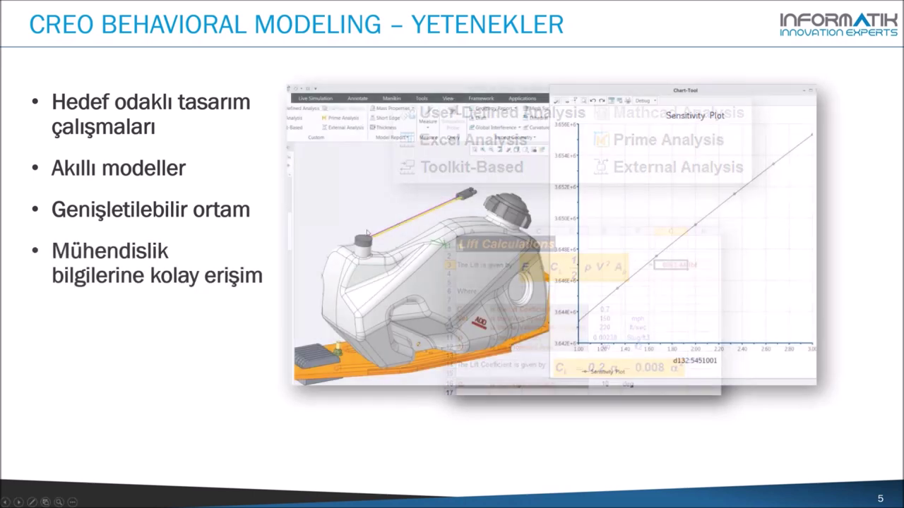
click(424, 60)
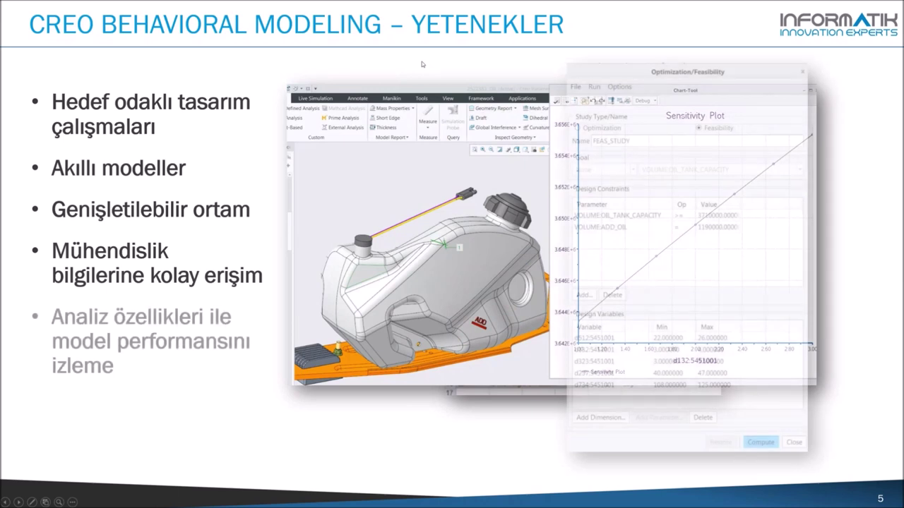
click(422, 65)
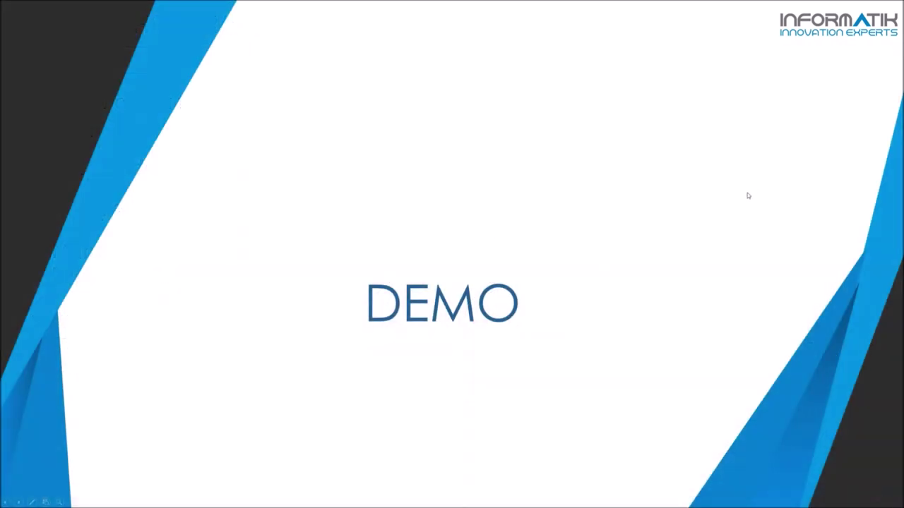
- End the slideshow, switch to Creo Parametric and erase undisplayed objects from the session
key(Escape)
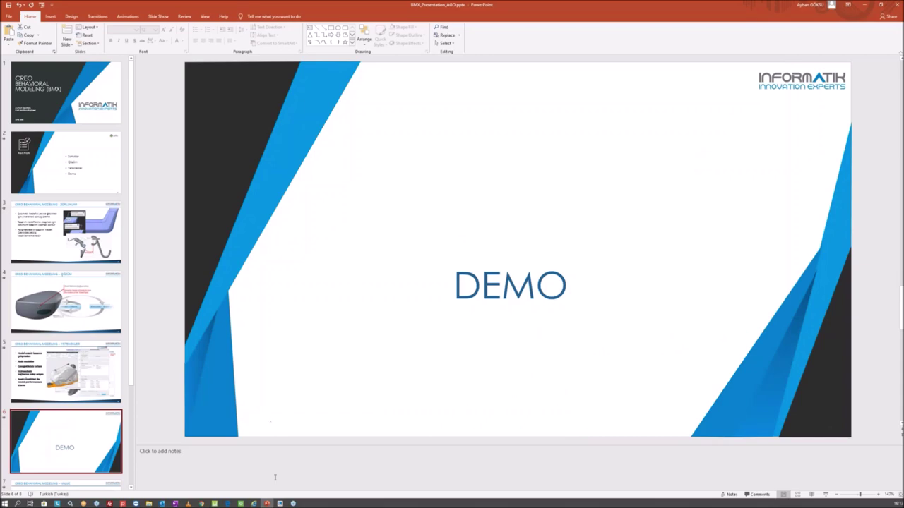
click(280, 504)
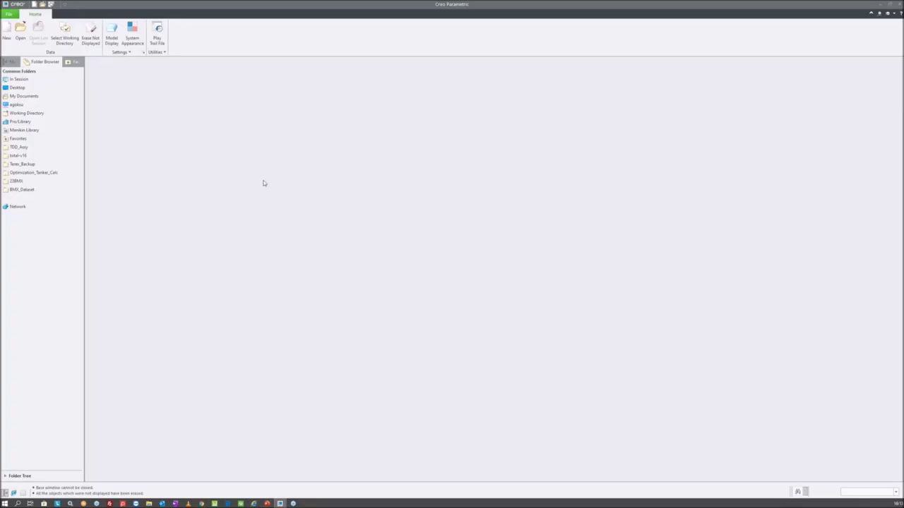
click(90, 32)
- Open bicycle.asm from BMX_Dataset's 1_Bicyc_COG folder using the Master Rep
click(20, 31)
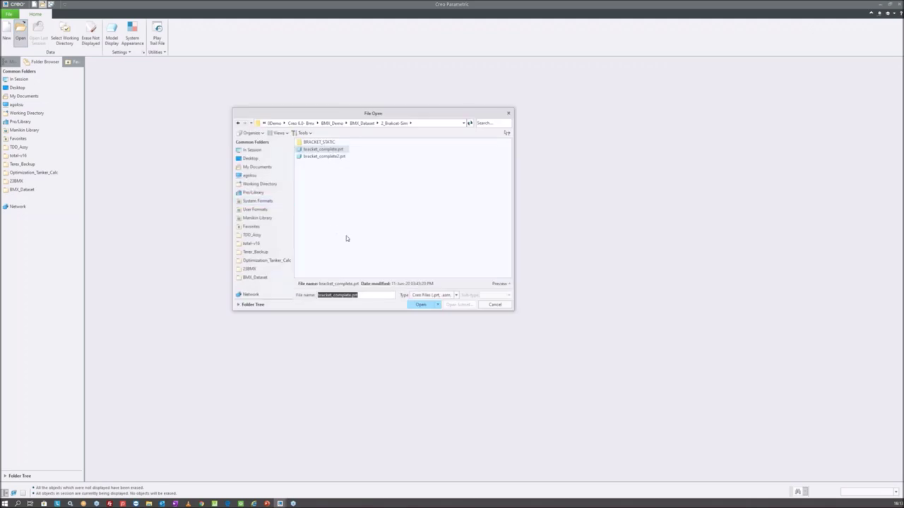
click(286, 277)
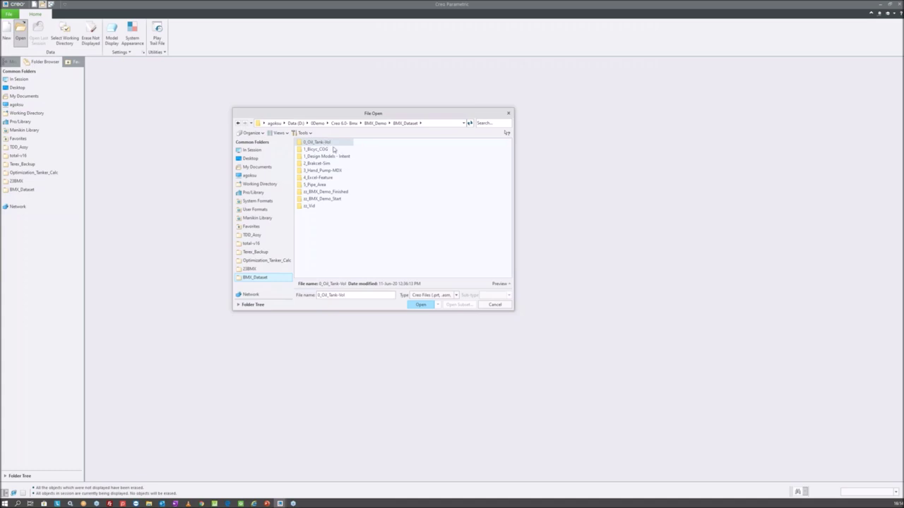
double_click(329, 150)
double_click(323, 150)
key(Return)
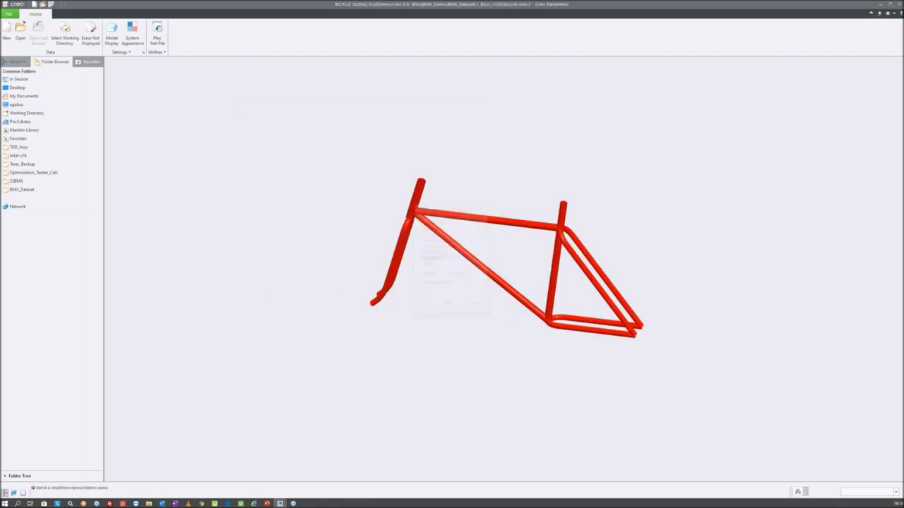
- Orbit the bicycle to a side view and turn on datum plane display
mouse_move(462, 235)
middle_down()
mouse_move(487, 215)
mouse_move(536, 210)
middle_up()
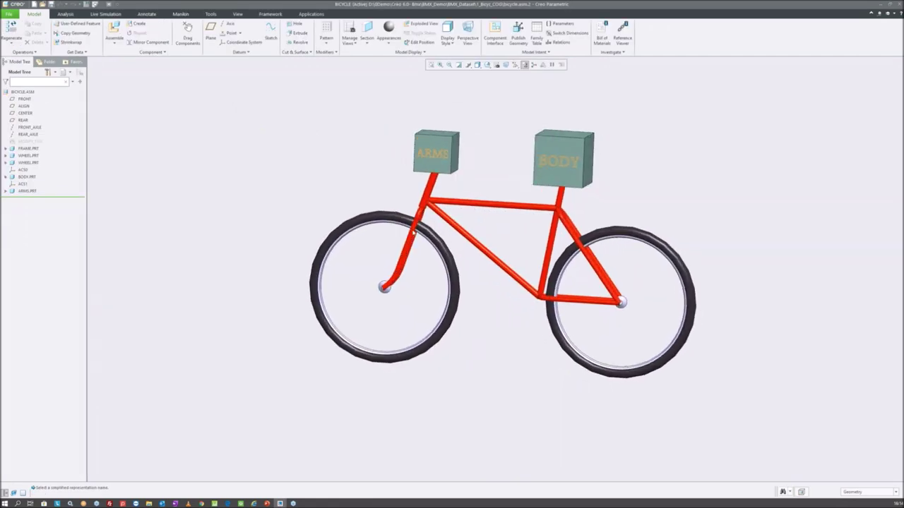
scroll(562, 204, up, 5)
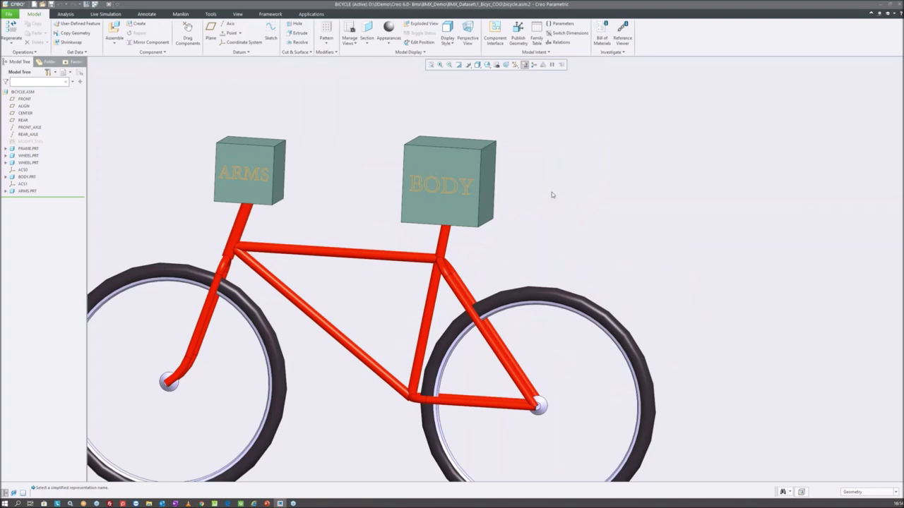
middle_drag(435, 189, 446, 183)
scroll(446, 184, down, 3)
scroll(486, 213, down, 2)
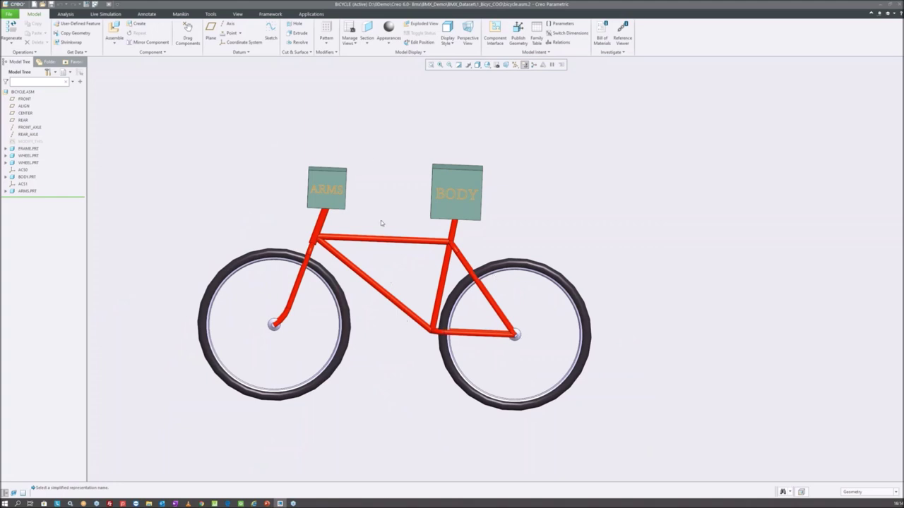
middle_drag(394, 215, 494, 78)
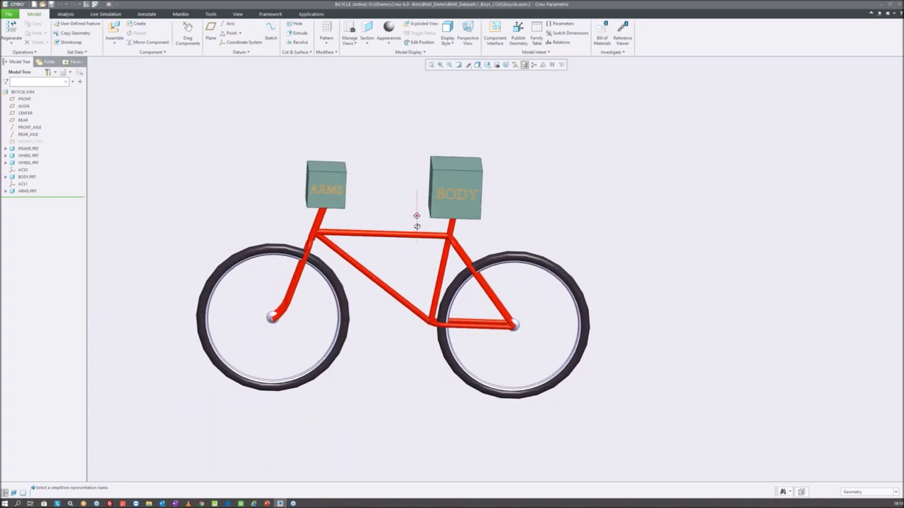
click(519, 65)
click(524, 104)
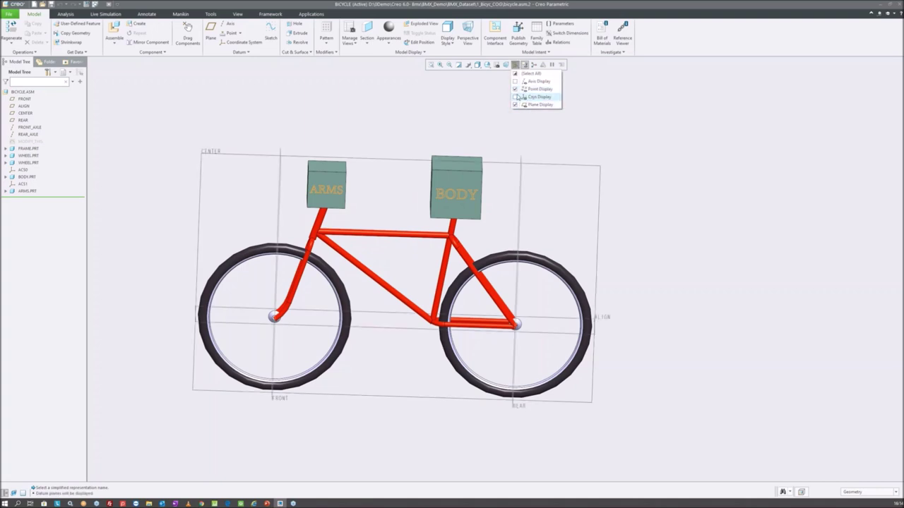
click(65, 13)
- Run a Mass Properties analysis computing the bicycle's volume, mass and centre of gravity
click(172, 24)
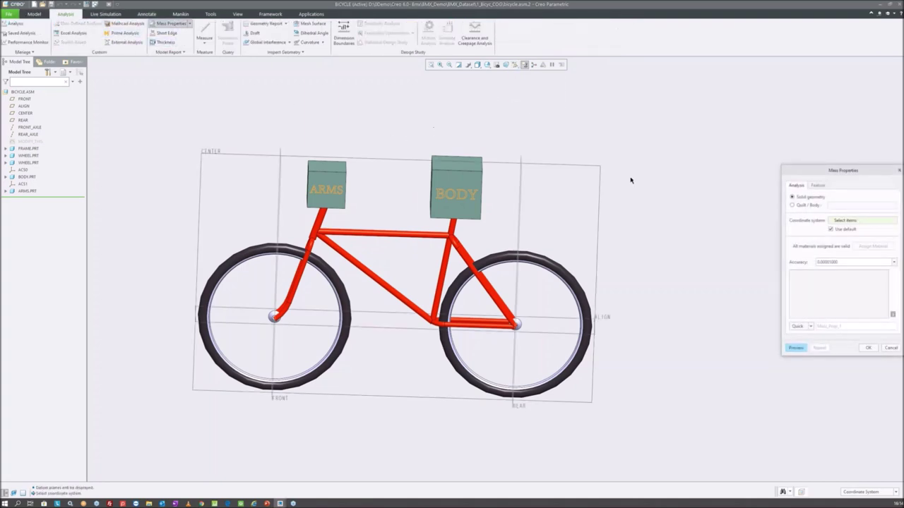
drag(808, 170, 713, 110)
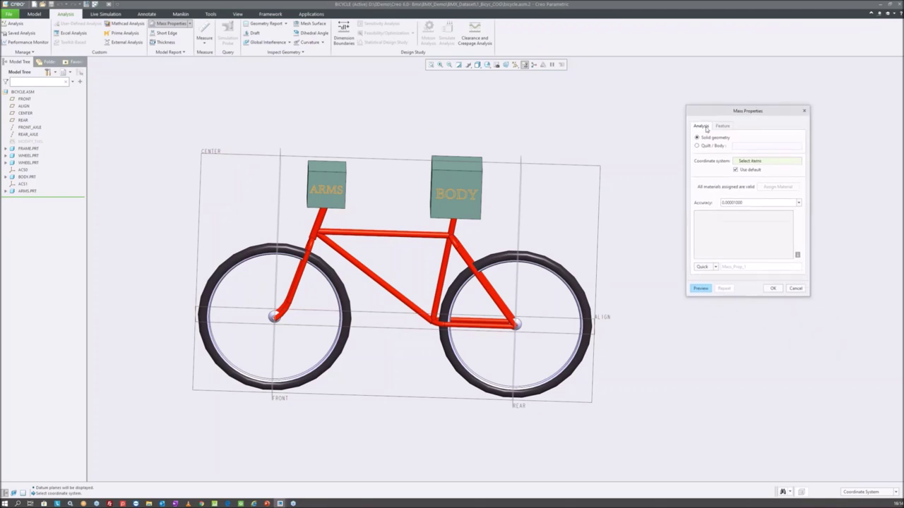
click(700, 287)
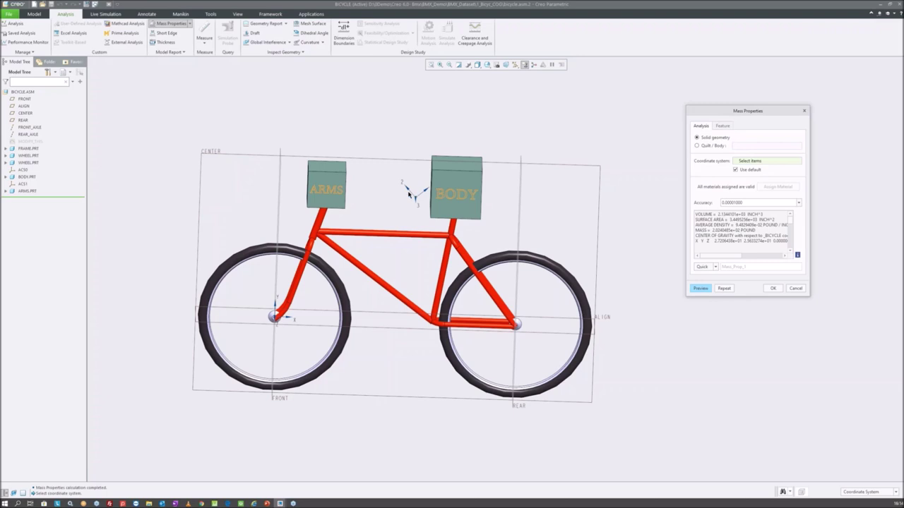
scroll(455, 203, up, 2)
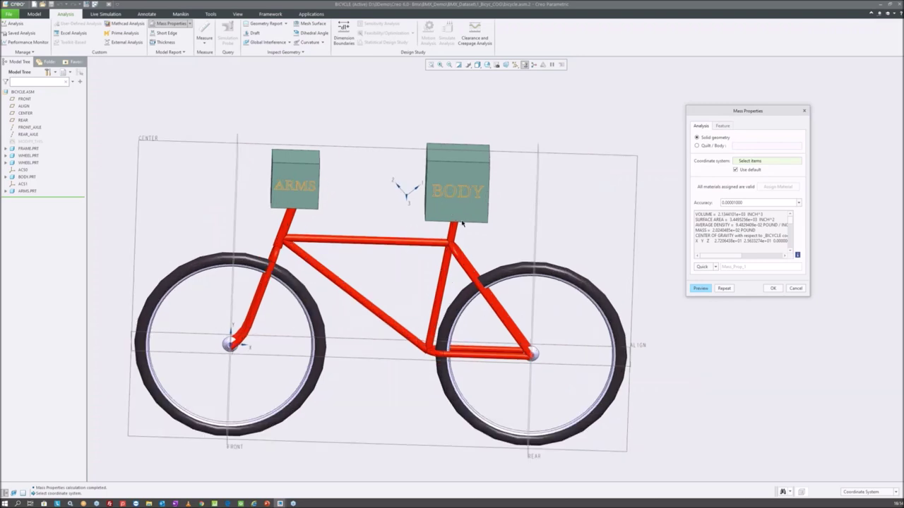
middle_drag(455, 202, 473, 208)
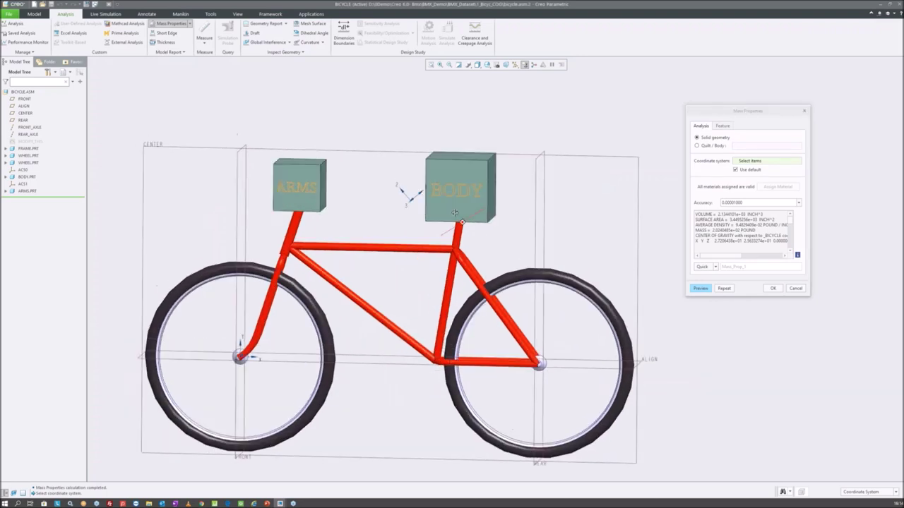
- Save the analysis as feature 'mass' creating VOLUME, SURF_AREA, MASS and only a PNT_COG point
click(703, 266)
click(703, 285)
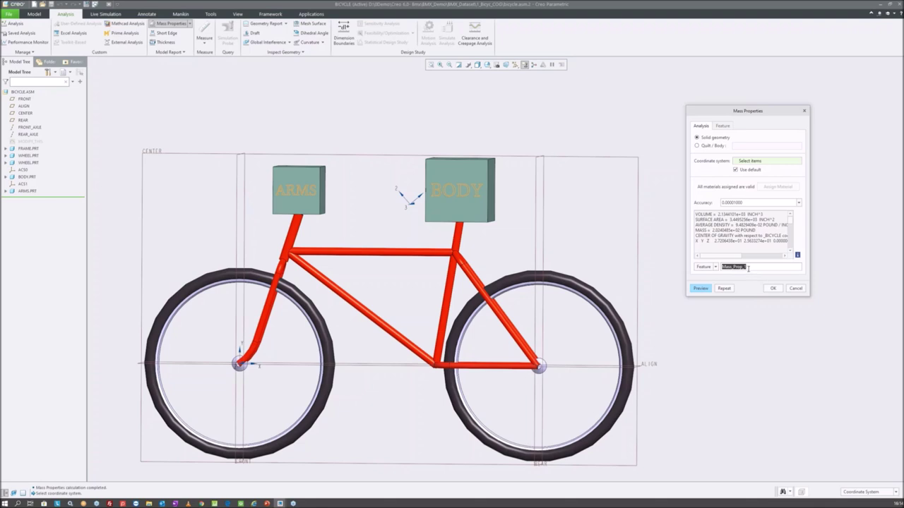
text(mass)
click(723, 127)
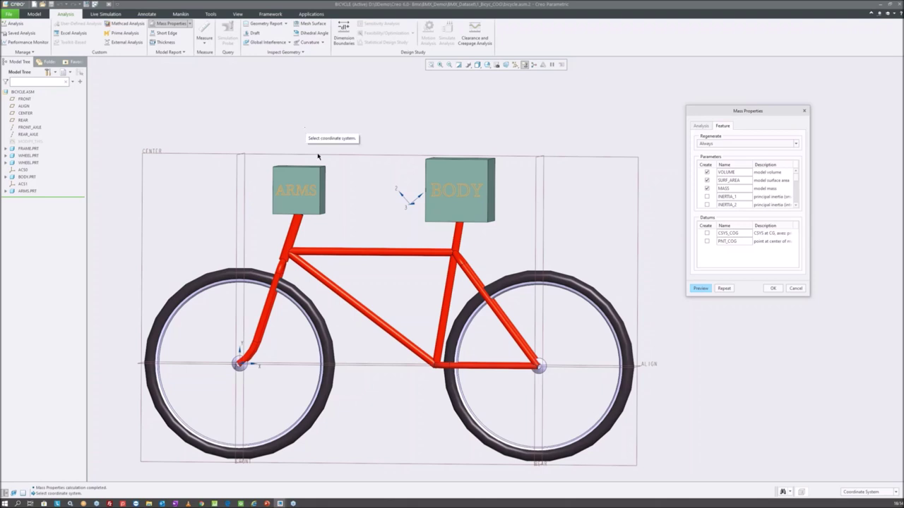
drag(697, 112, 670, 114)
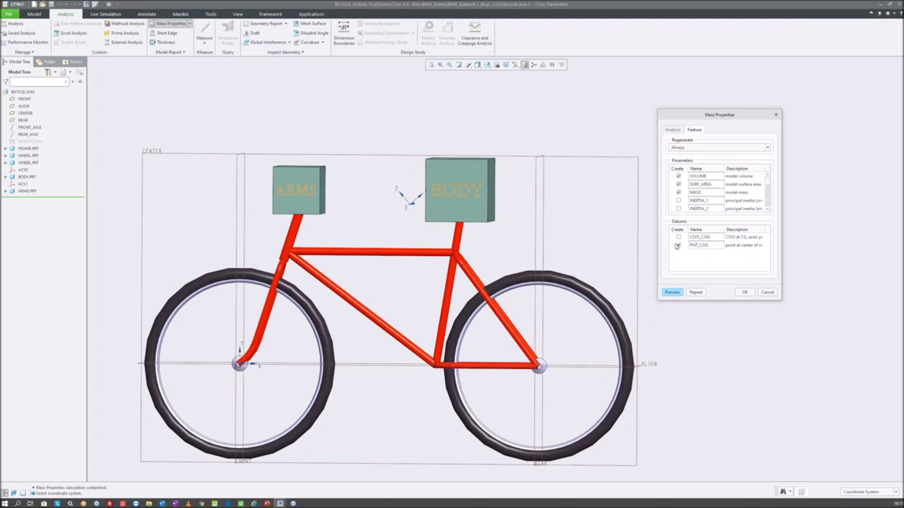
click(678, 245)
click(679, 237)
click(678, 246)
click(678, 130)
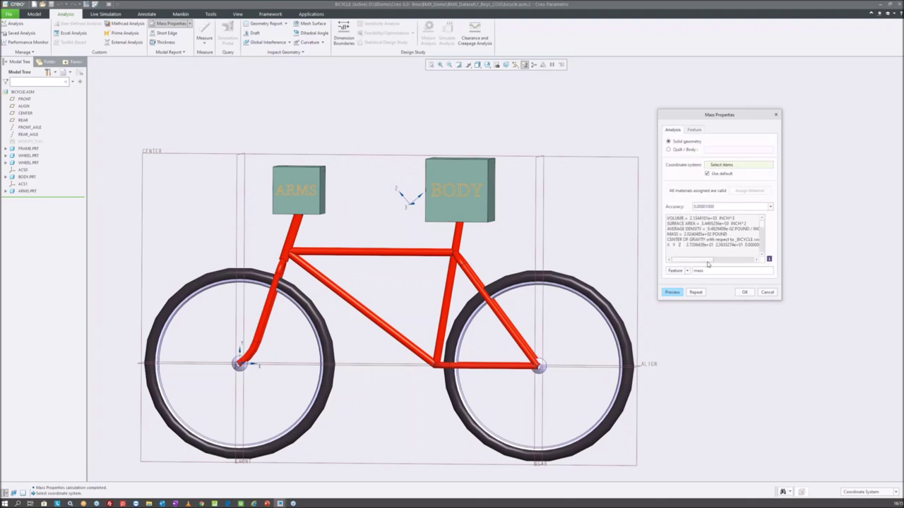
click(746, 294)
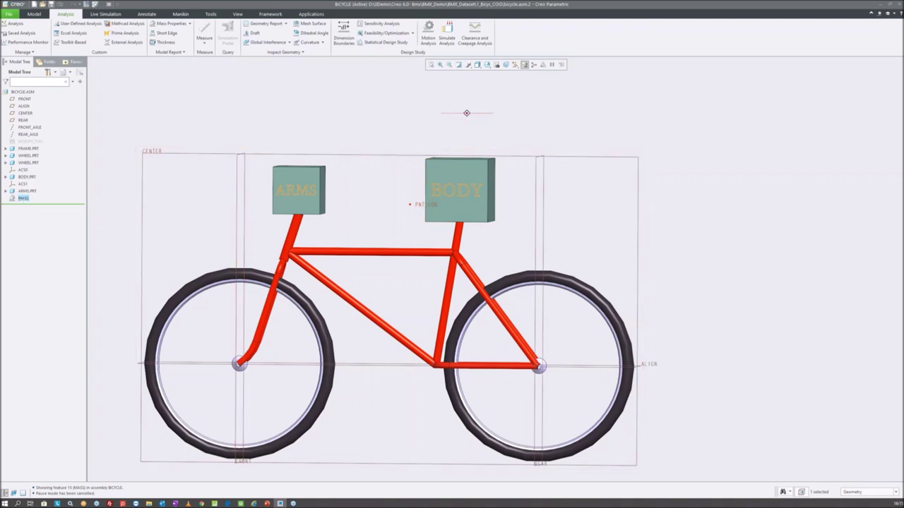
- Create datum plane ADTM1 midway between the FRONT and REAR planes
middle_drag(469, 111, 472, 119)
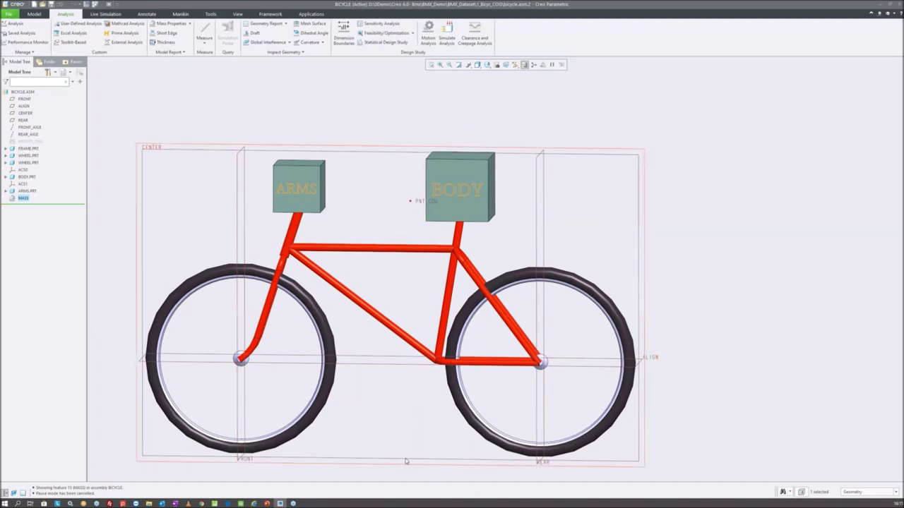
click(247, 169)
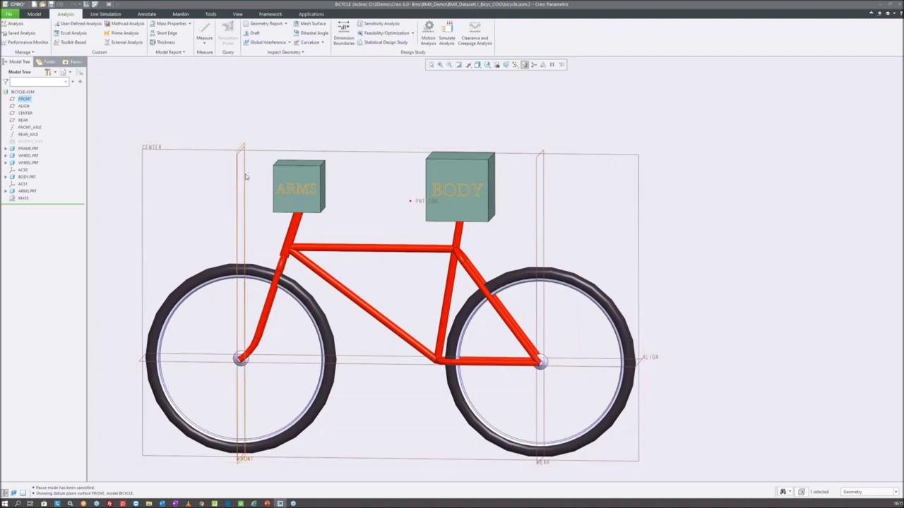
click(273, 142)
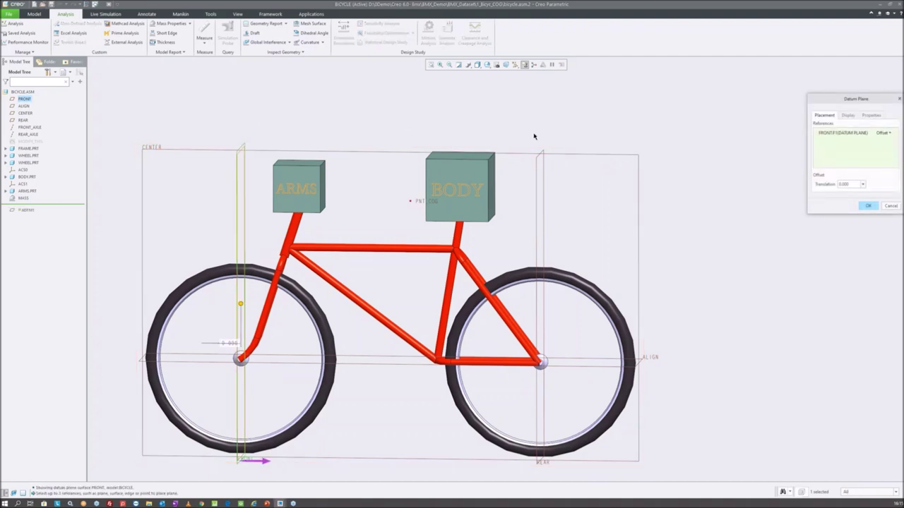
ctrl+click(385, 154)
middle_drag(415, 132, 417, 105)
middle_click(417, 105)
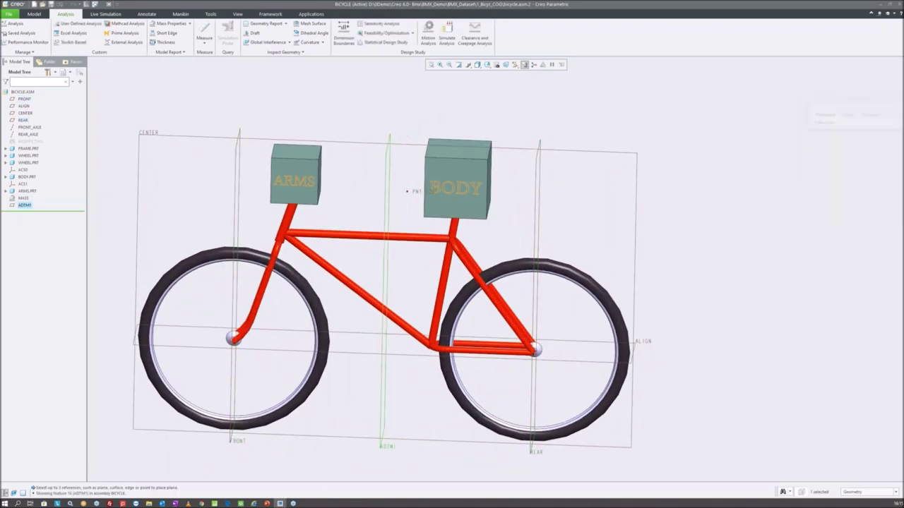
- Measure the 3.206 distance from the COG point to ADTM1 and save it as feature COG_DIST
click(206, 43)
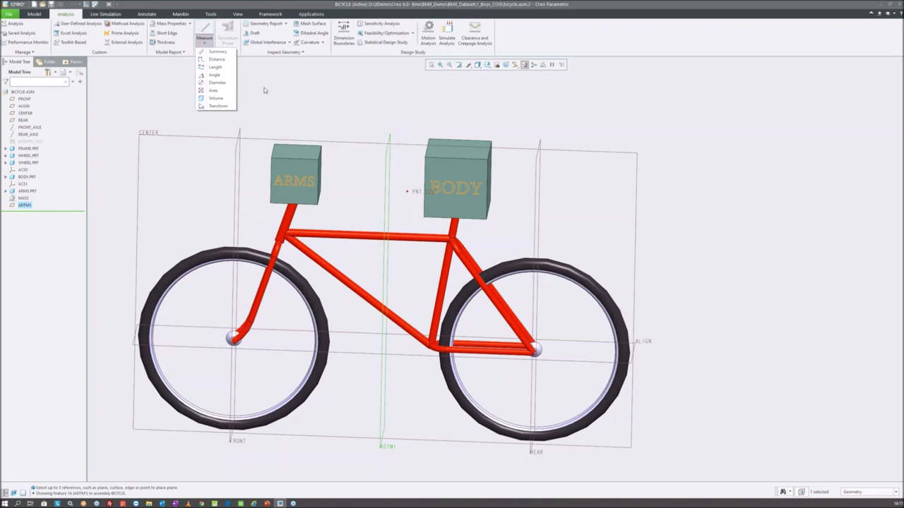
click(219, 60)
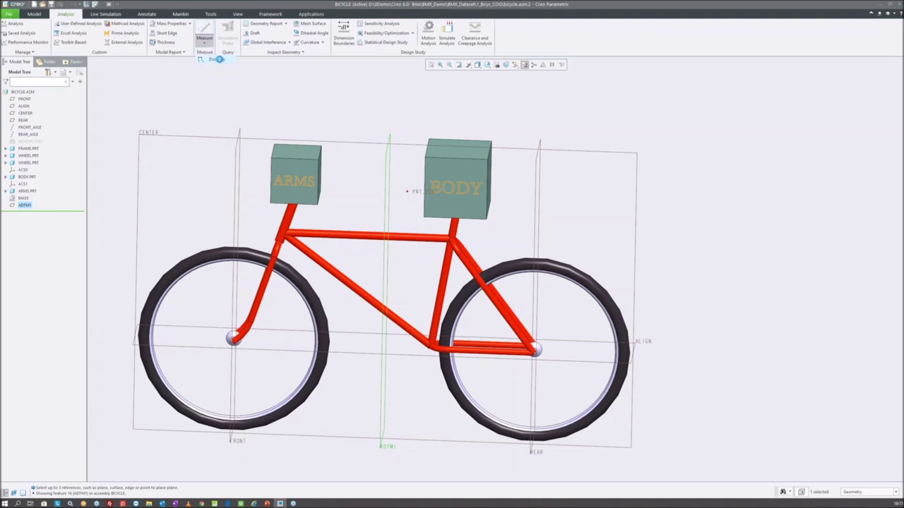
click(397, 189)
click(386, 172)
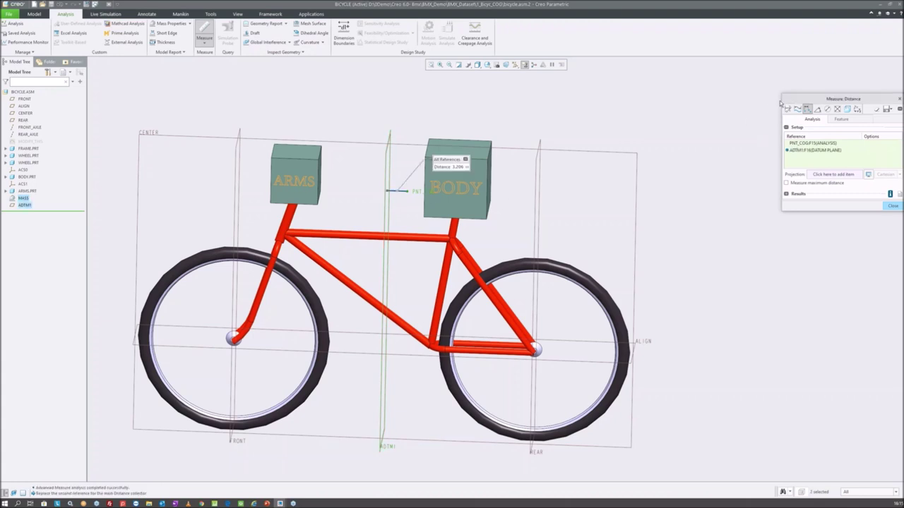
drag(793, 98, 693, 128)
click(787, 140)
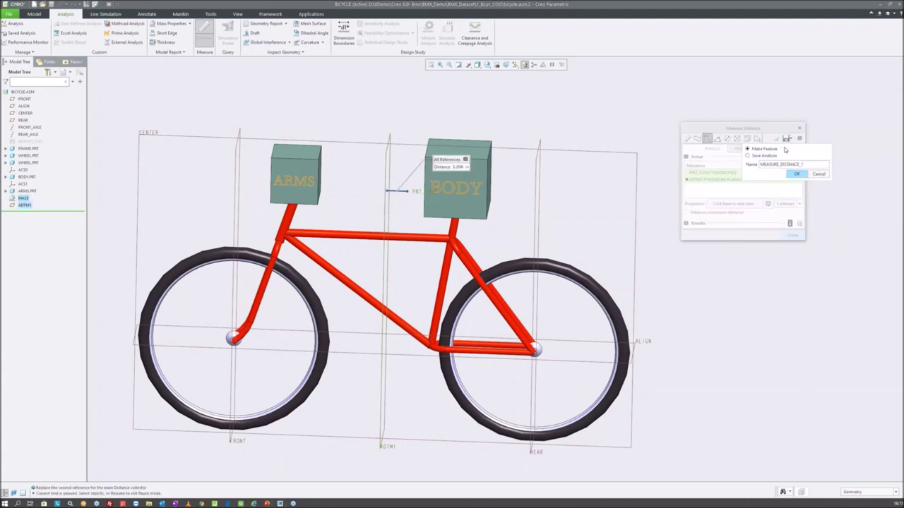
drag(813, 162, 741, 144)
text(c)
text(t)
key(Return)
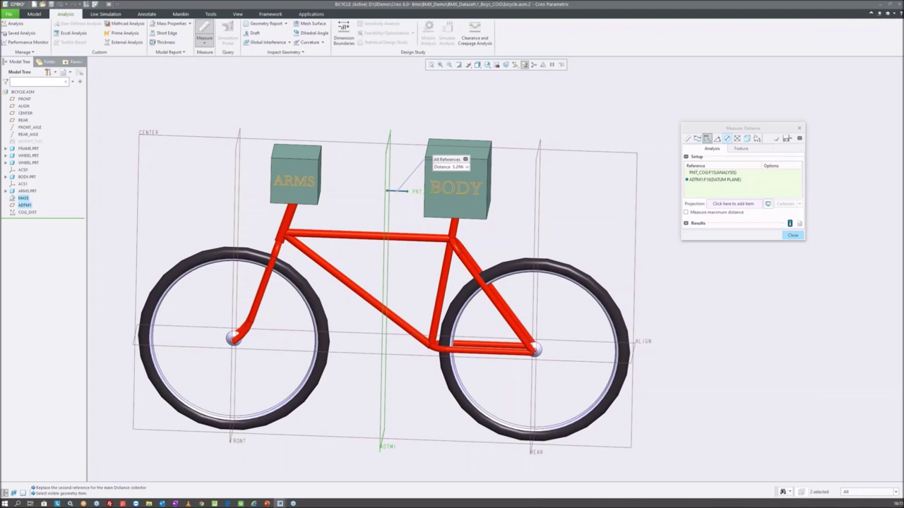
click(792, 235)
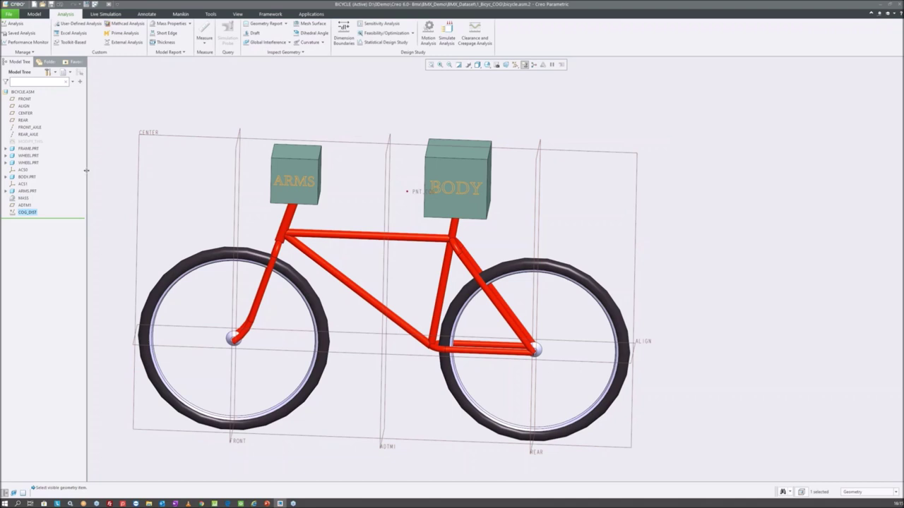
drag(86, 170, 103, 168)
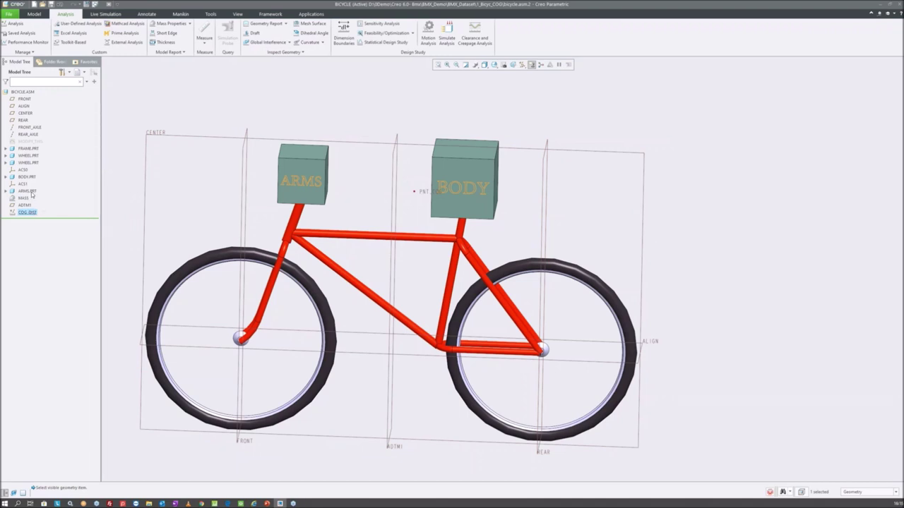
right_click(31, 197)
click(48, 240)
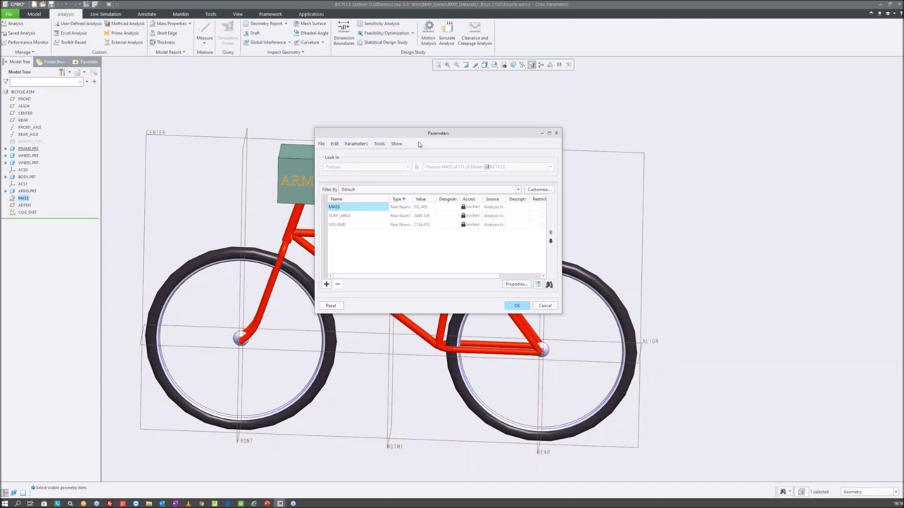
key(Return)
right_click(29, 212)
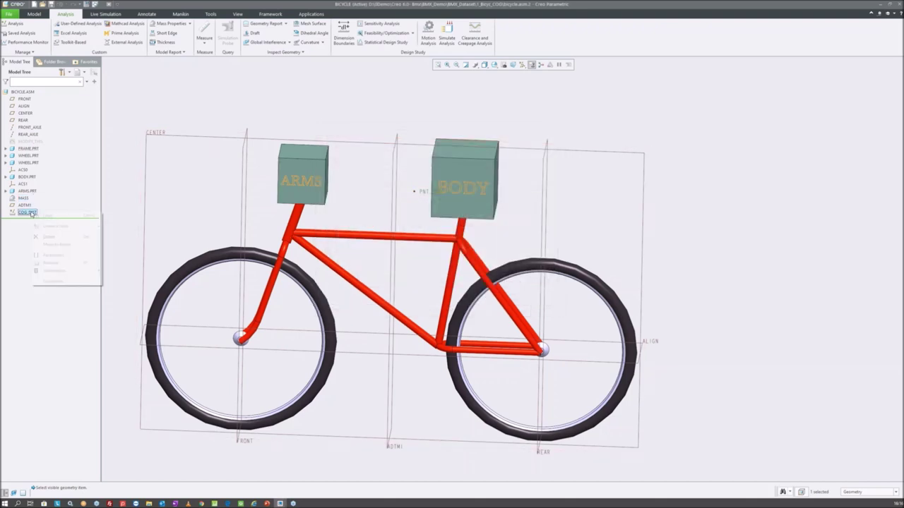
click(56, 256)
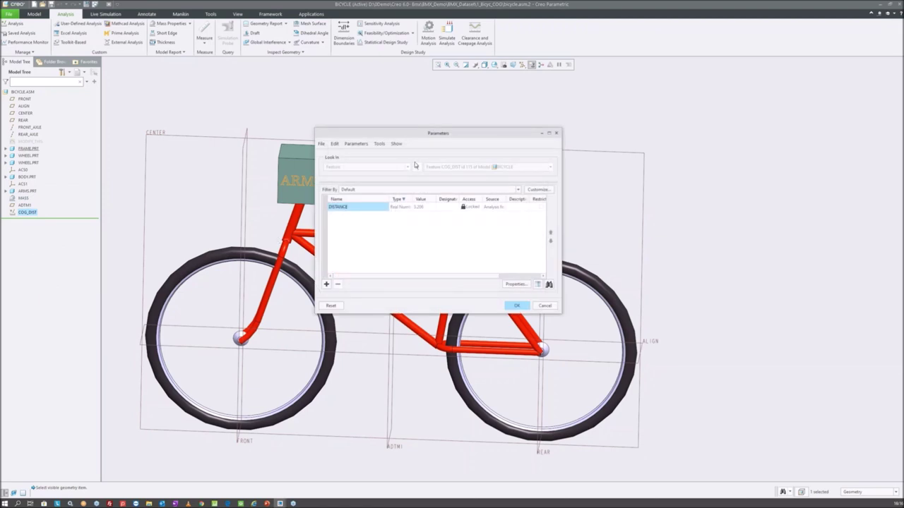
key(Escape)
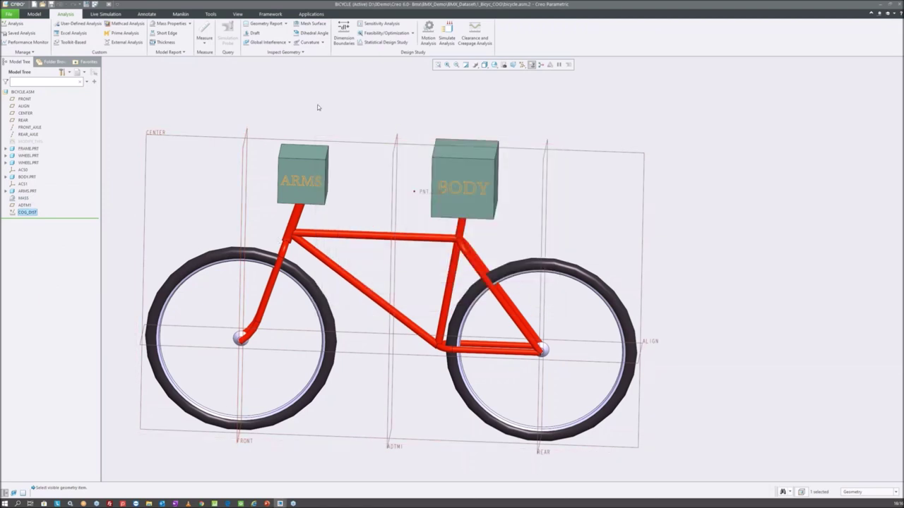
middle_drag(400, 168, 395, 166)
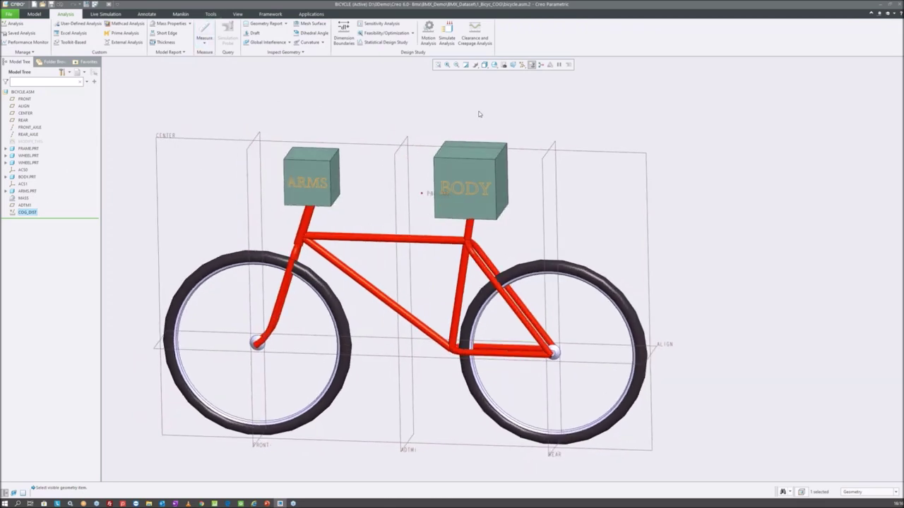
- Hide the datum planes, check MODIFY_THIS's dimensions, and review the design study options
click(522, 65)
click(537, 104)
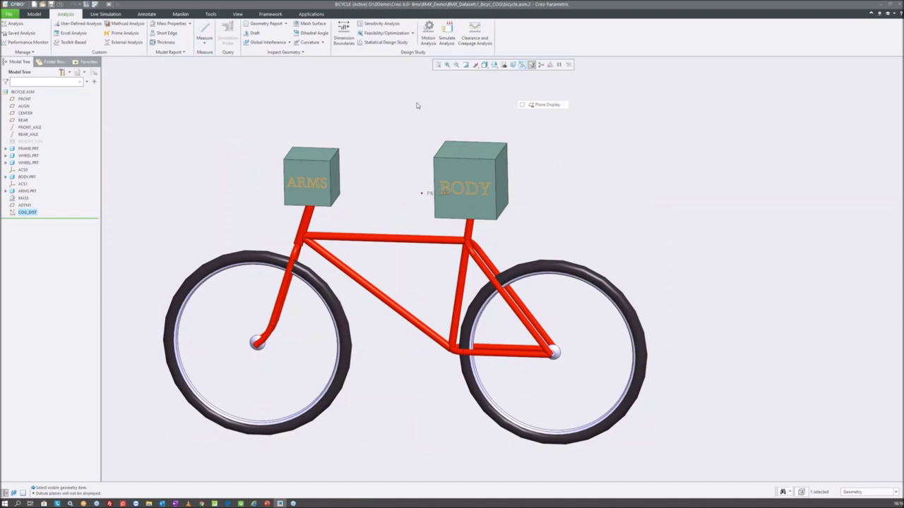
scroll(424, 120, up, 2)
scroll(448, 151, down, 2)
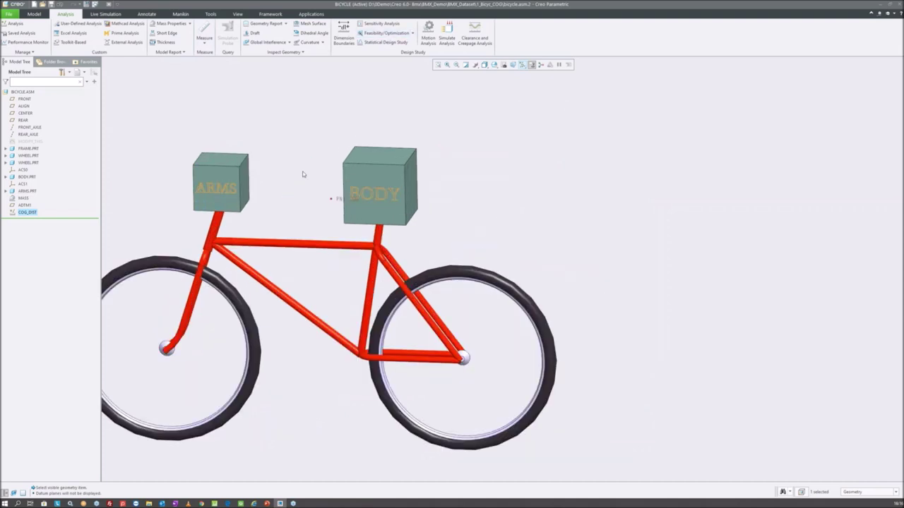
click(29, 141)
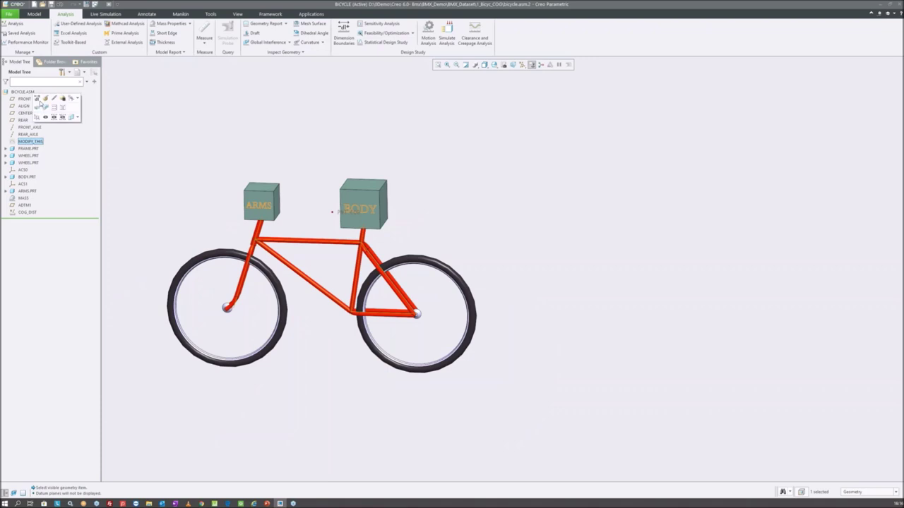
click(37, 100)
middle_drag(283, 224, 280, 211)
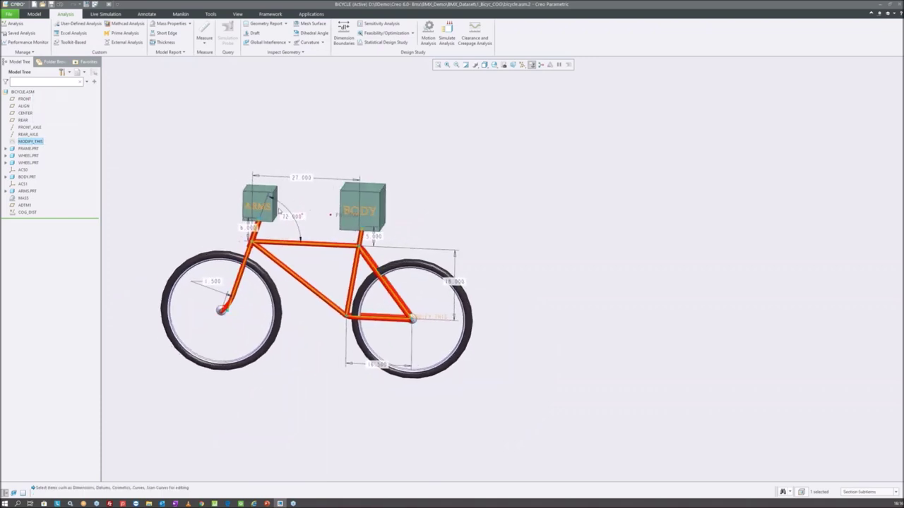
click(279, 124)
scroll(240, 233, down, 2)
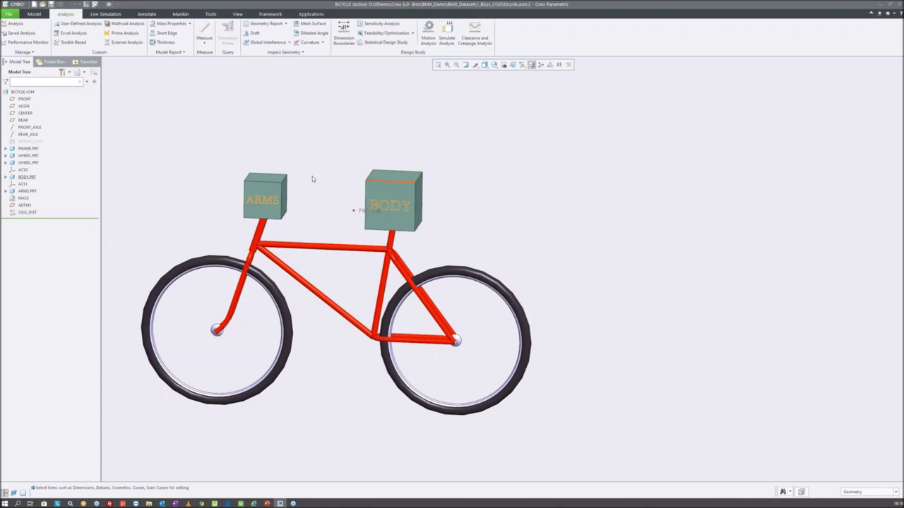
click(413, 33)
click(413, 33)
- Redisplay datum planes, then hide every plane except ADTM1
click(521, 64)
click(529, 106)
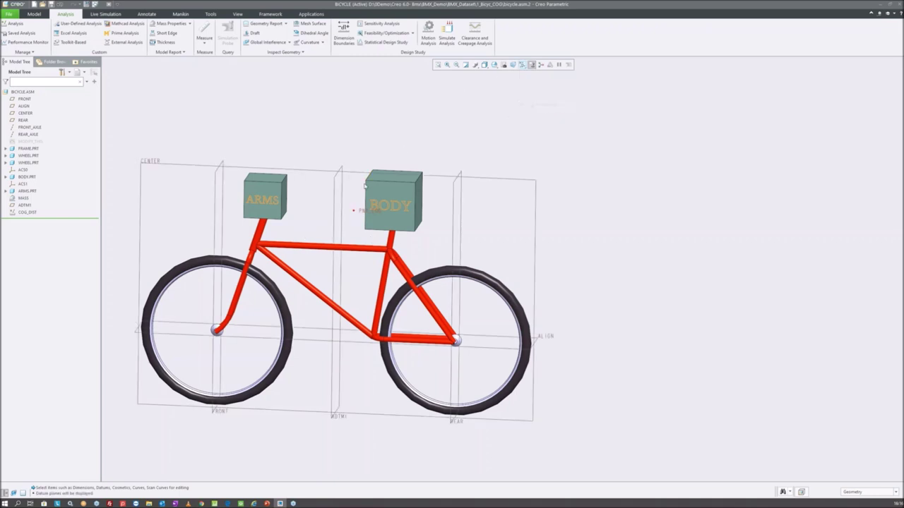
click(337, 189)
click(367, 151)
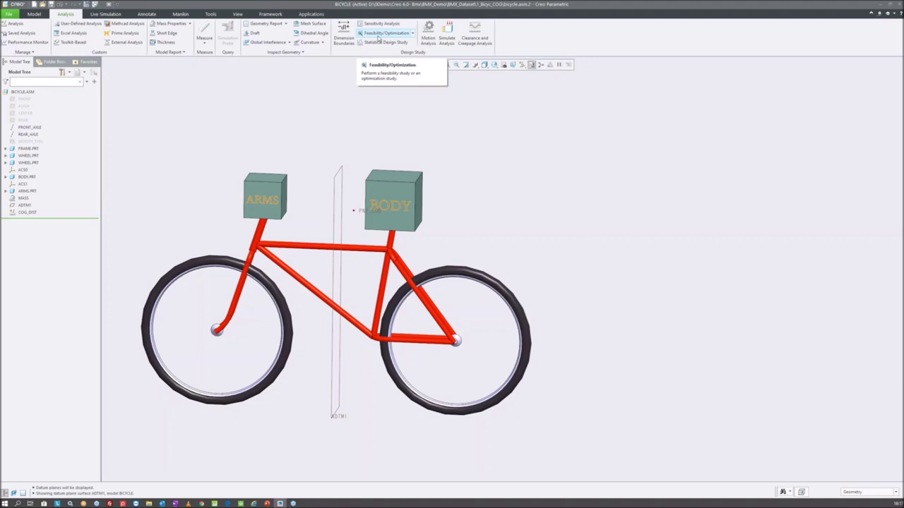
- Start a new sensitivity study that plots DISTANCE:COG_DIST
click(373, 25)
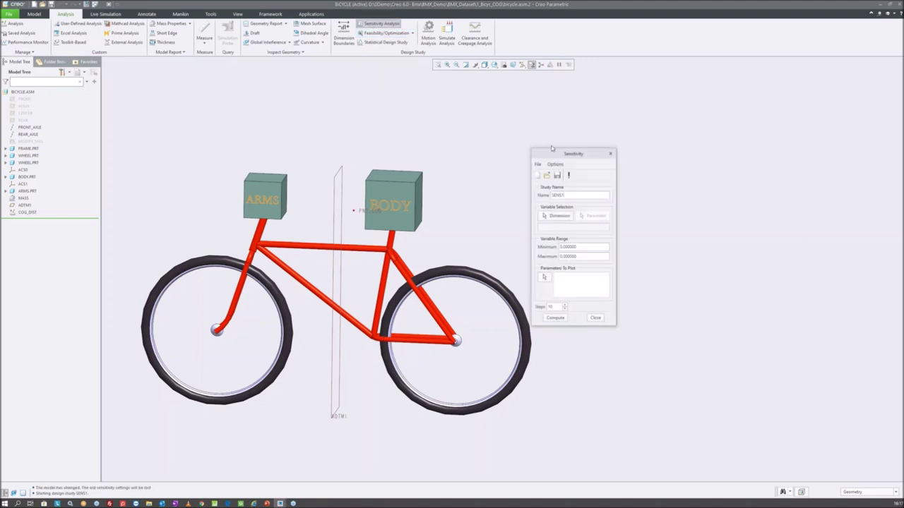
drag(545, 154, 528, 106)
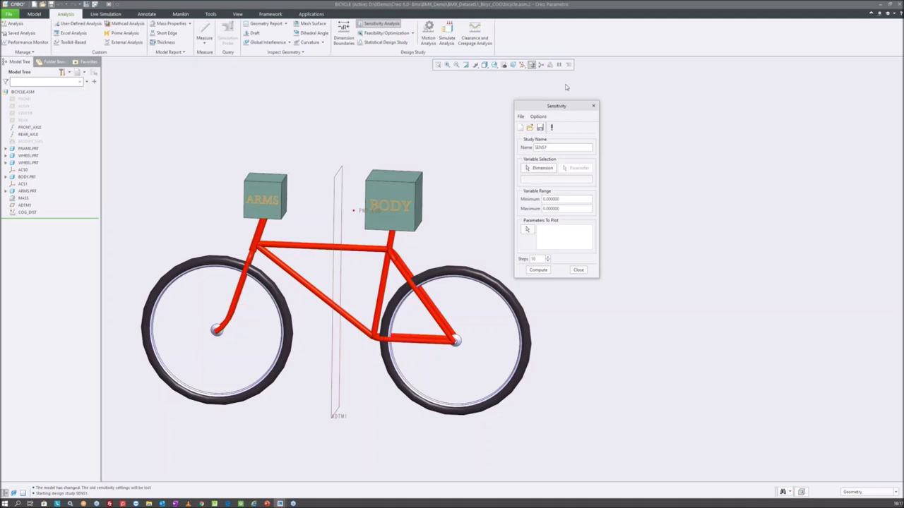
drag(547, 105, 550, 100)
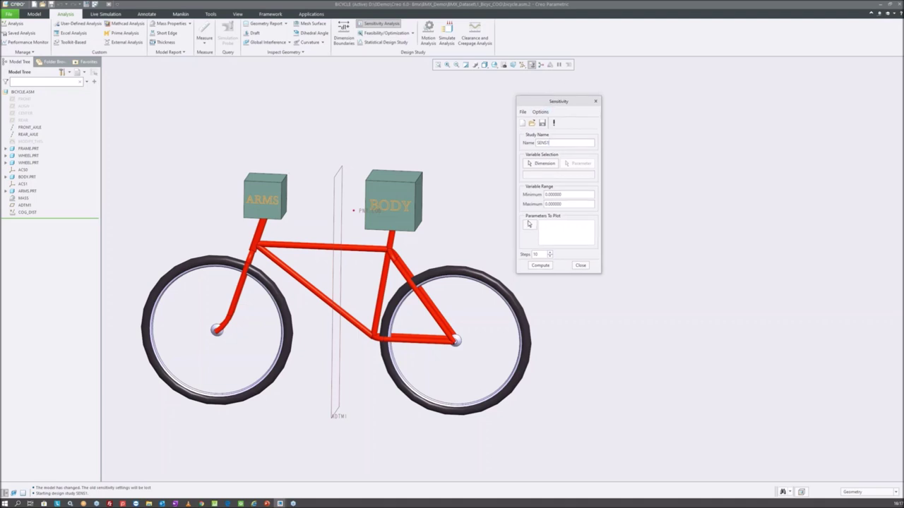
click(530, 225)
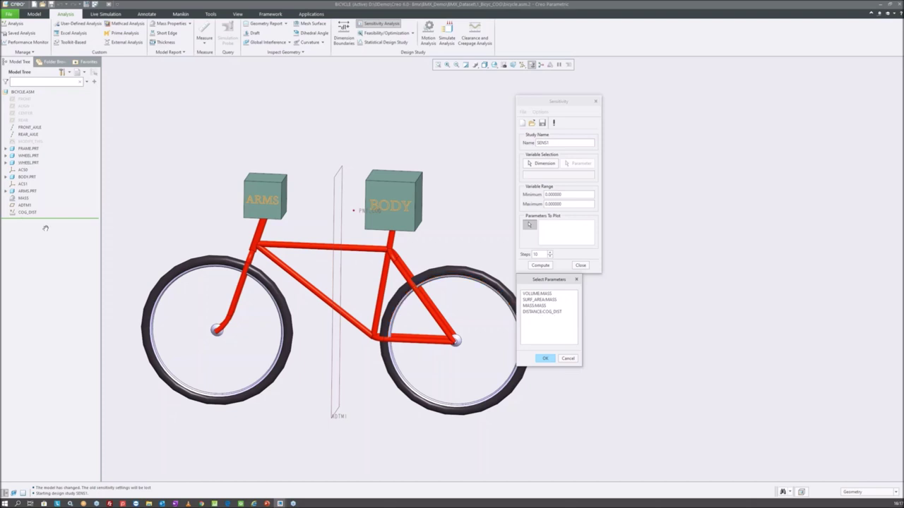
click(545, 313)
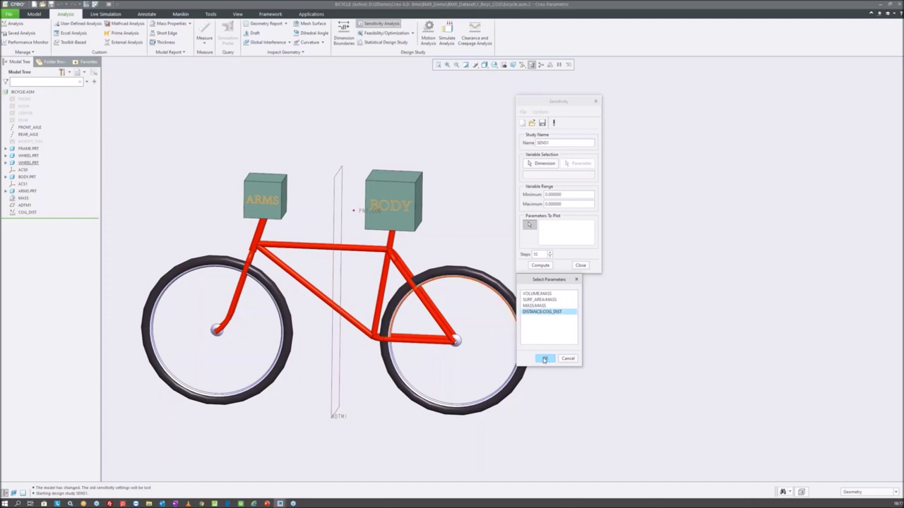
click(544, 359)
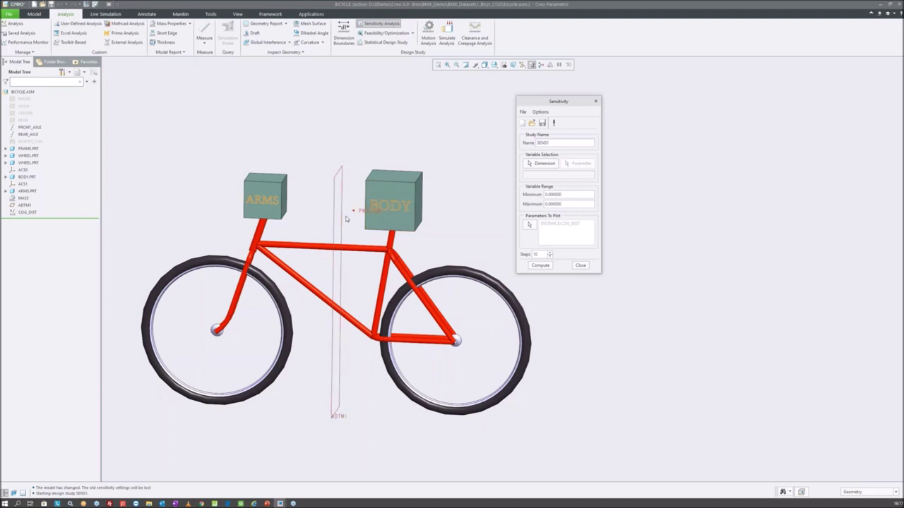
- Vary the 16.500 dimension from 15 to 23 and compute the sensitivity plot
click(545, 164)
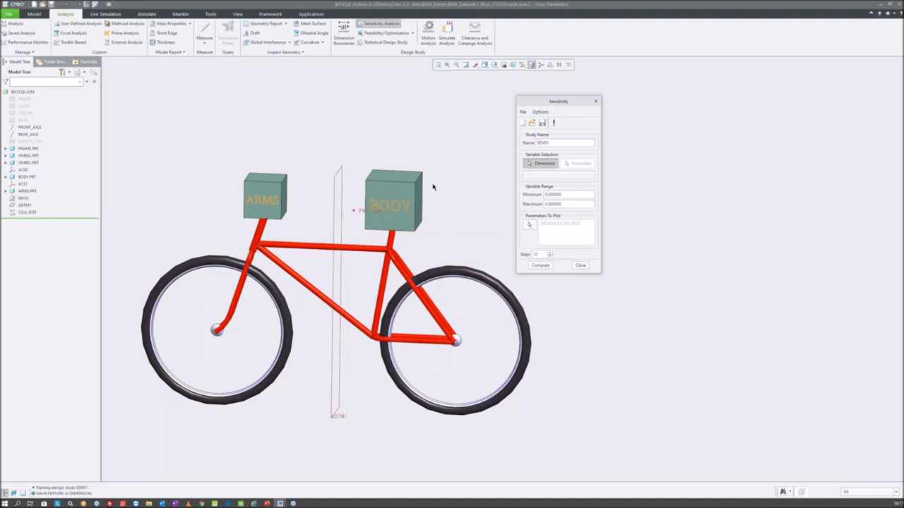
click(28, 142)
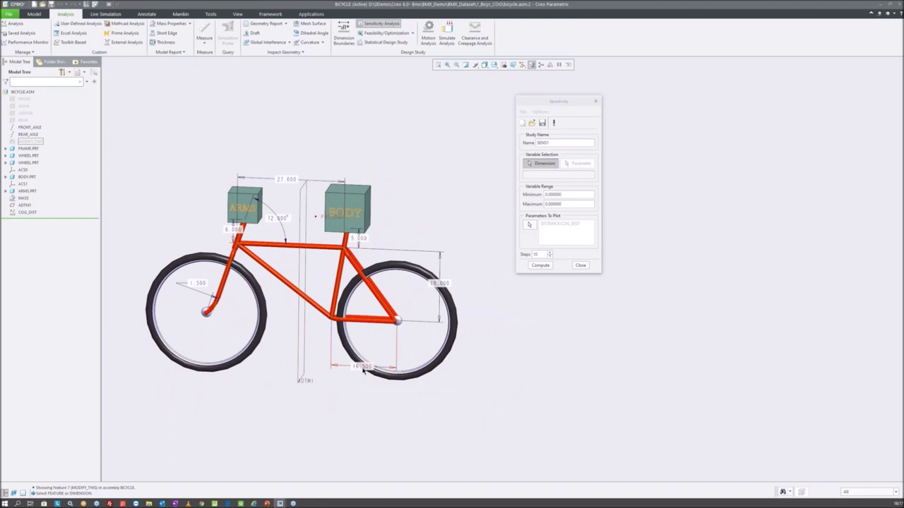
click(363, 367)
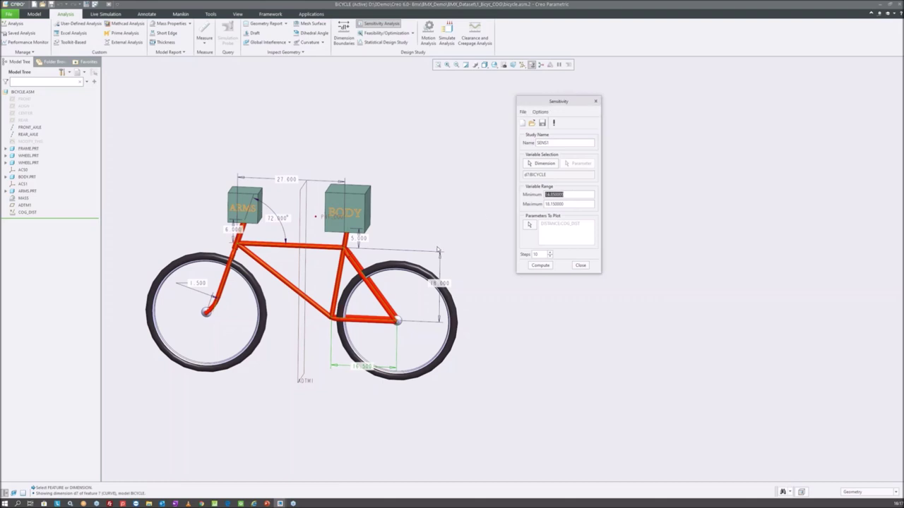
text(15)
double_click(573, 205)
text(20)
text(2)
click(542, 266)
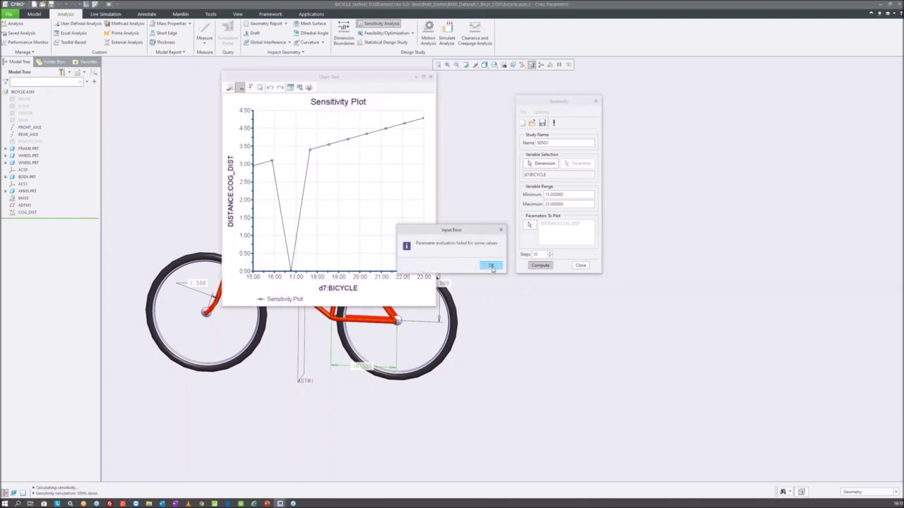
- Dismiss the Input Error, close the COG_DIST sensitivity plot, and select the MODIFY_THIS feature
click(491, 265)
drag(309, 80, 393, 99)
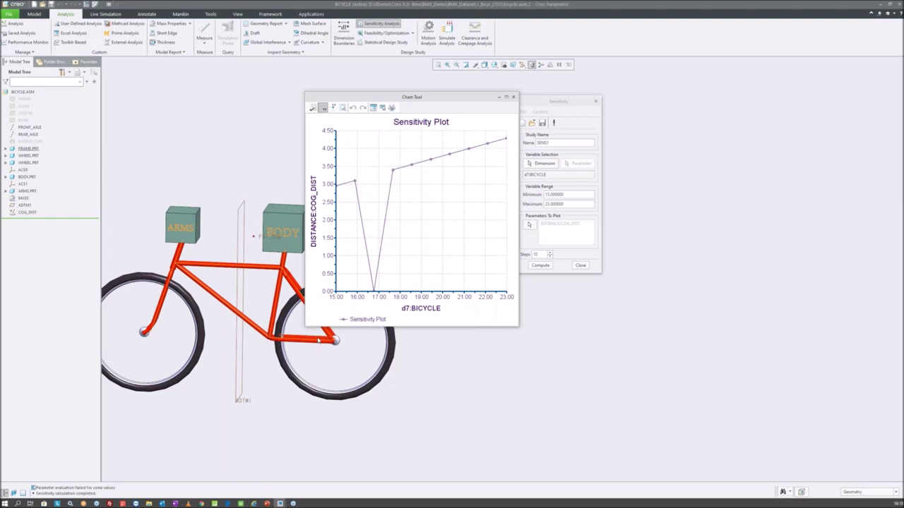
click(513, 96)
scroll(261, 346, up, 3)
scroll(291, 285, down, 2)
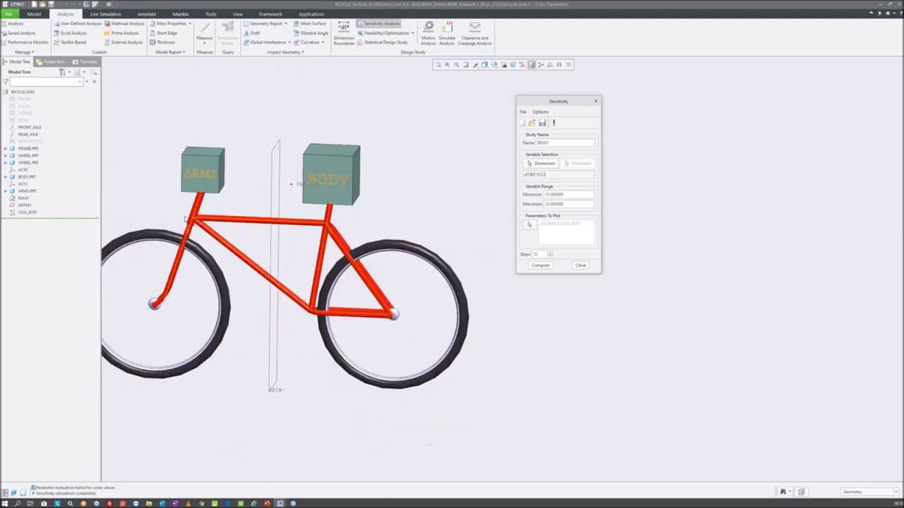
click(30, 141)
- Show the MODIFY_THIS feature's dimensions on the bicycle model
click(39, 99)
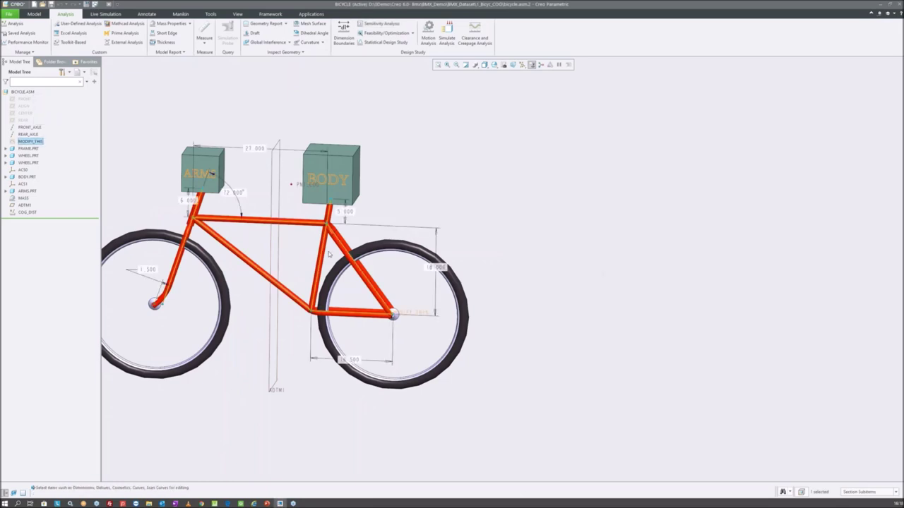
middle_drag(379, 325, 383, 244)
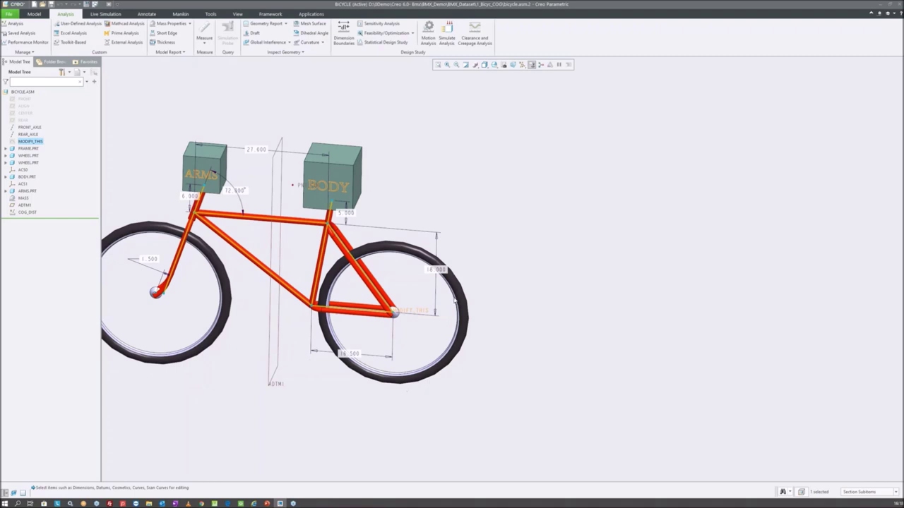
click(456, 181)
middle_drag(413, 237, 358, 173)
scroll(398, 200, up, 2)
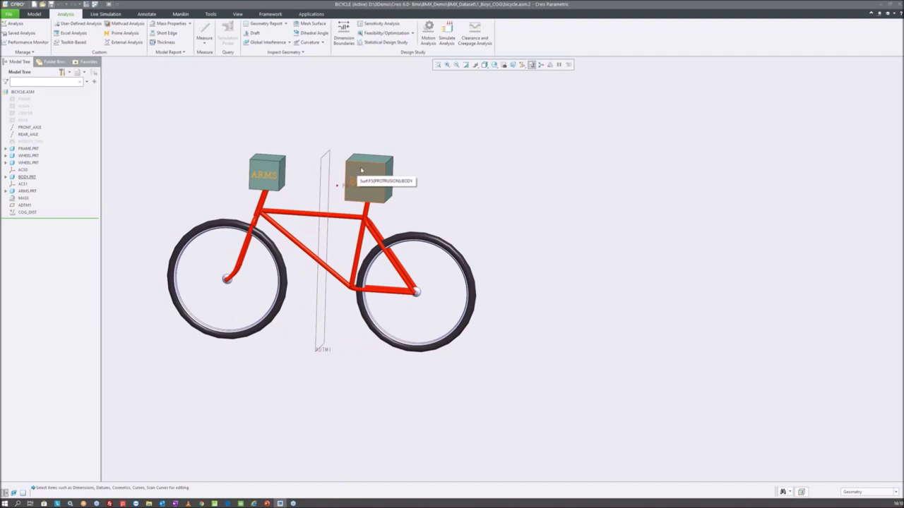
- Start a new sensitivity study with the 72° leg angle as the variable
click(390, 24)
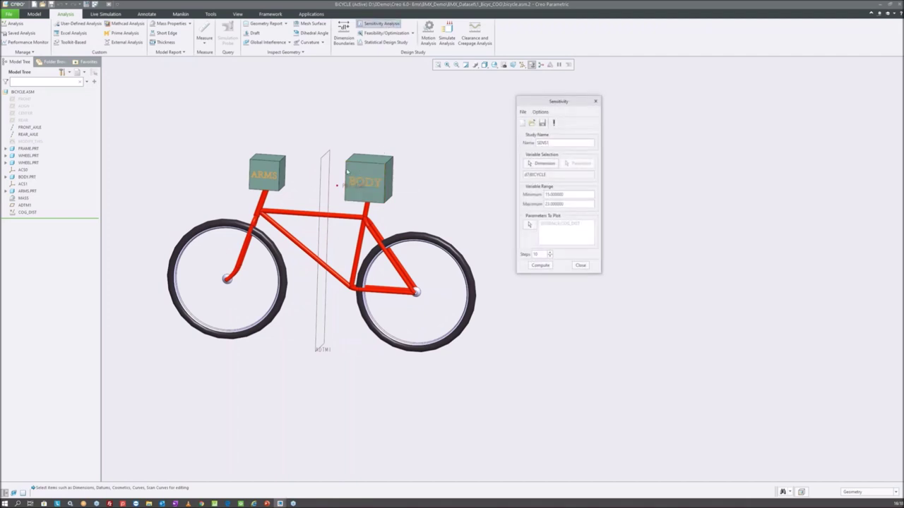
click(29, 141)
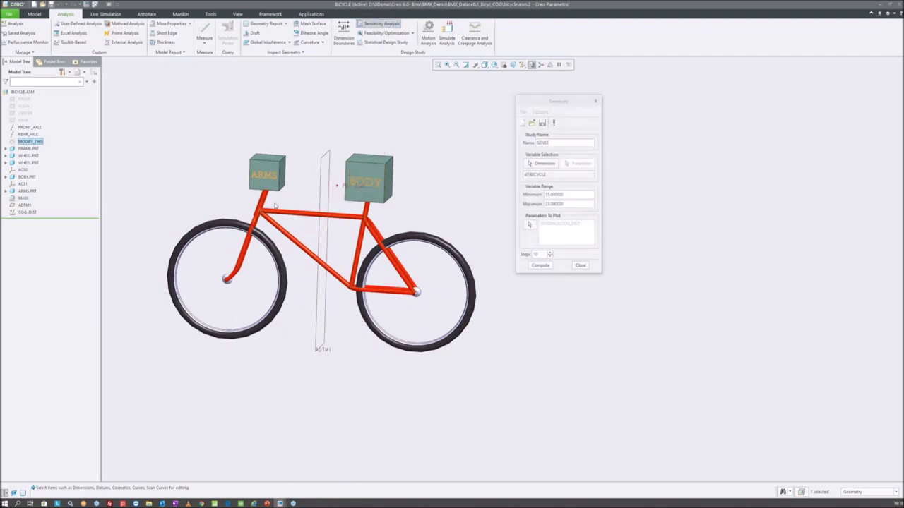
click(532, 163)
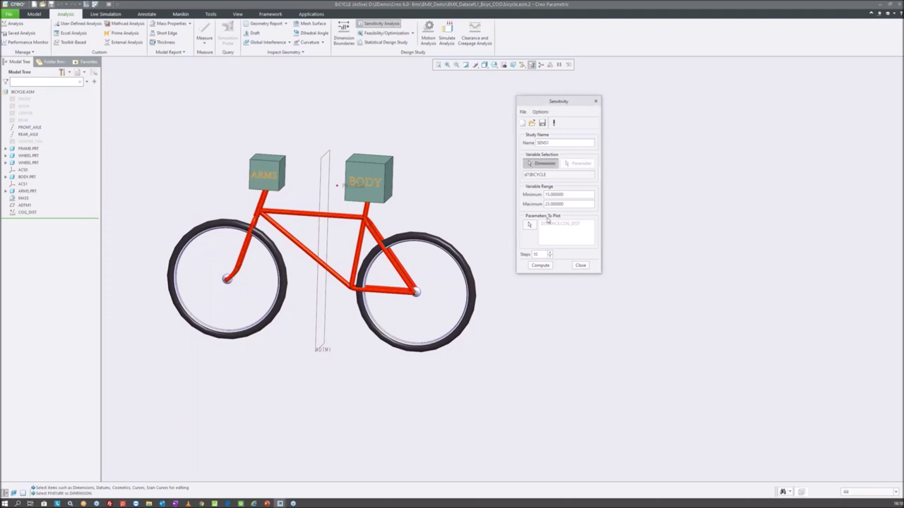
scroll(267, 211, down, 1)
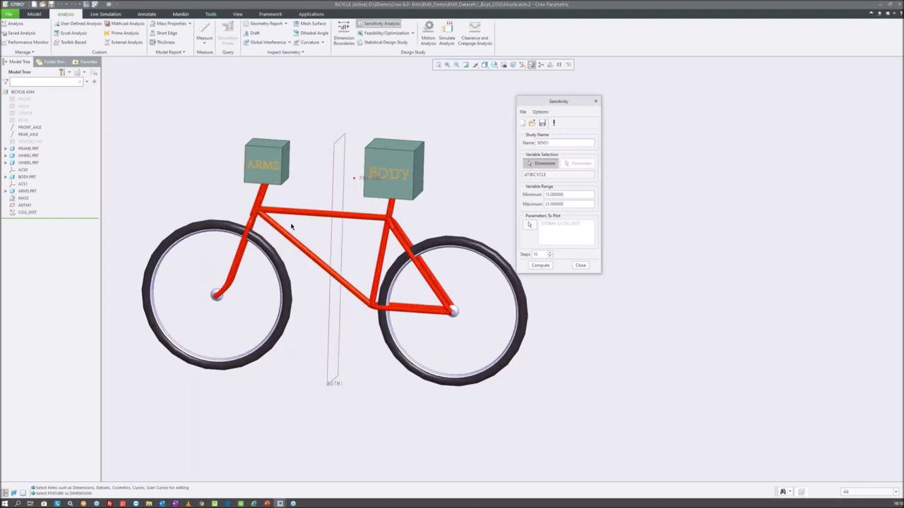
click(41, 142)
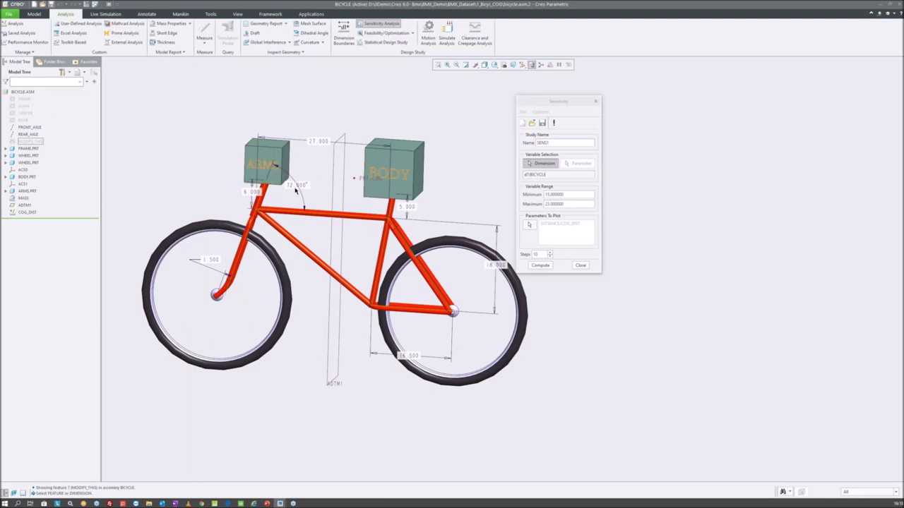
click(294, 186)
- Set the angle range from 75 to 85 and compute the COG_DIST plot
click(580, 193)
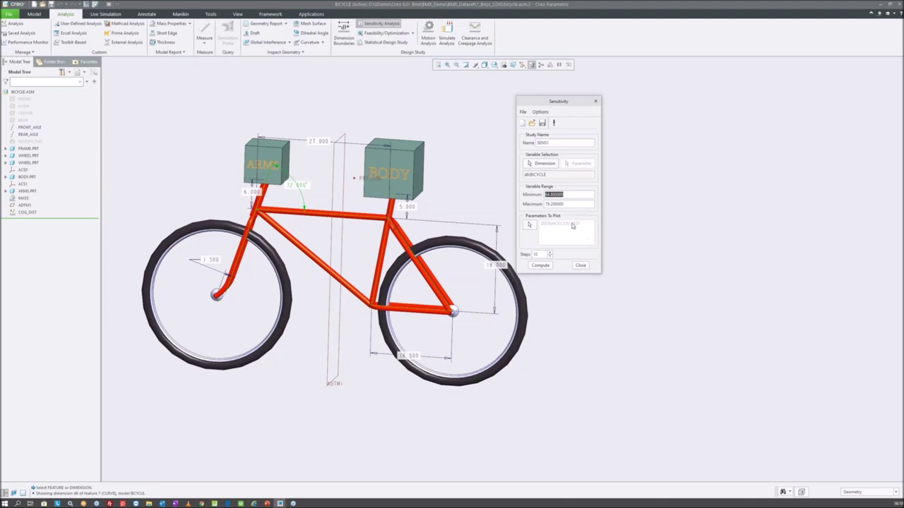
text(75)
drag(567, 203, 516, 191)
text(85)
click(541, 266)
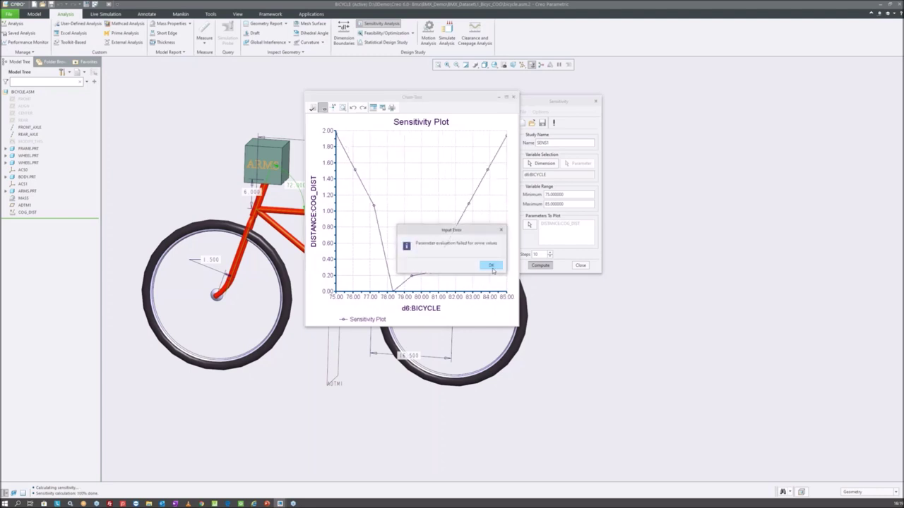
- Dismiss the evaluation error, close the angle sensitivity plot, and close the SENS1 study
click(491, 264)
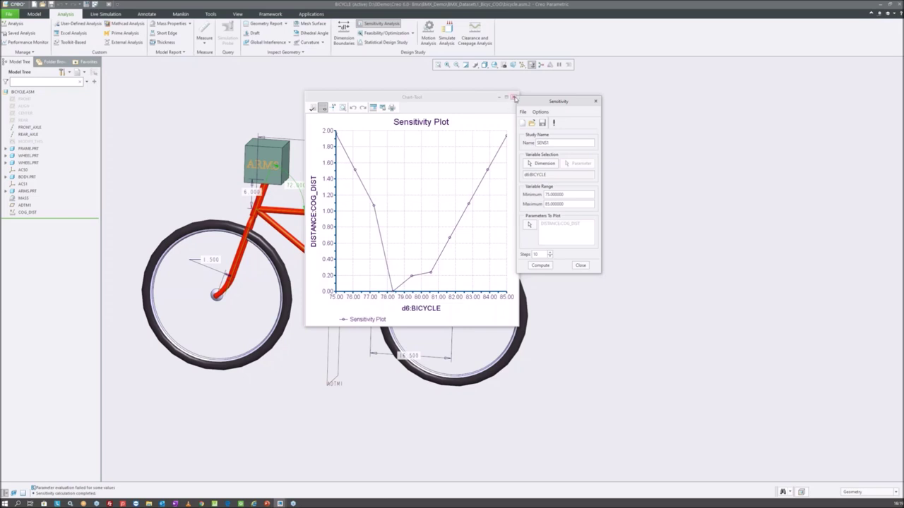
drag(463, 99, 442, 86)
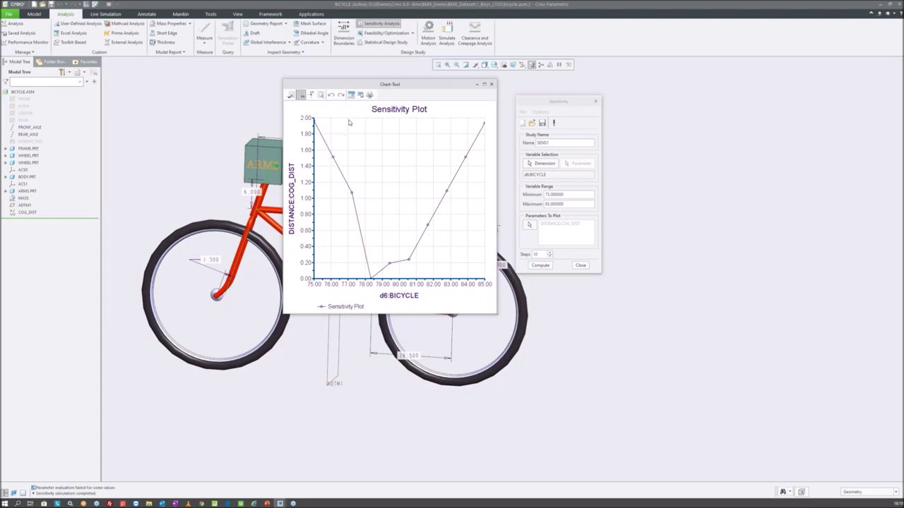
drag(374, 85, 368, 84)
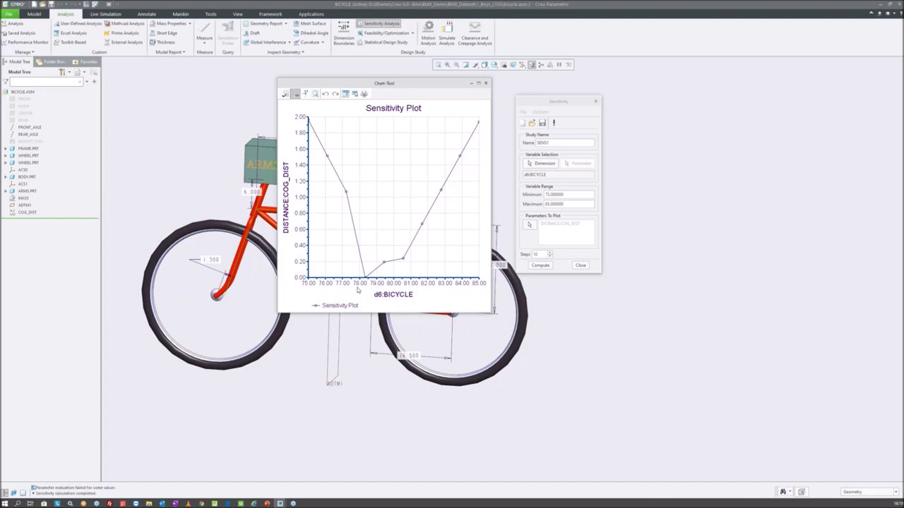
click(486, 83)
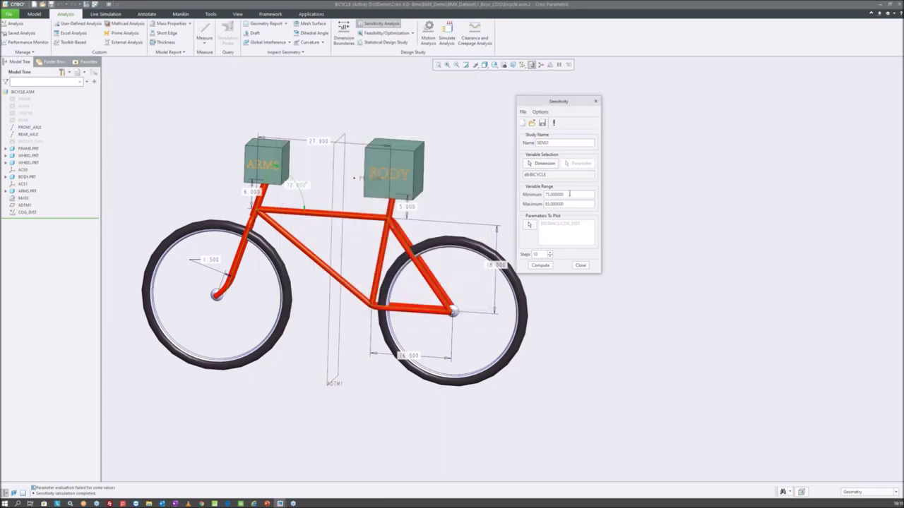
key(ctrl+a)
click(579, 265)
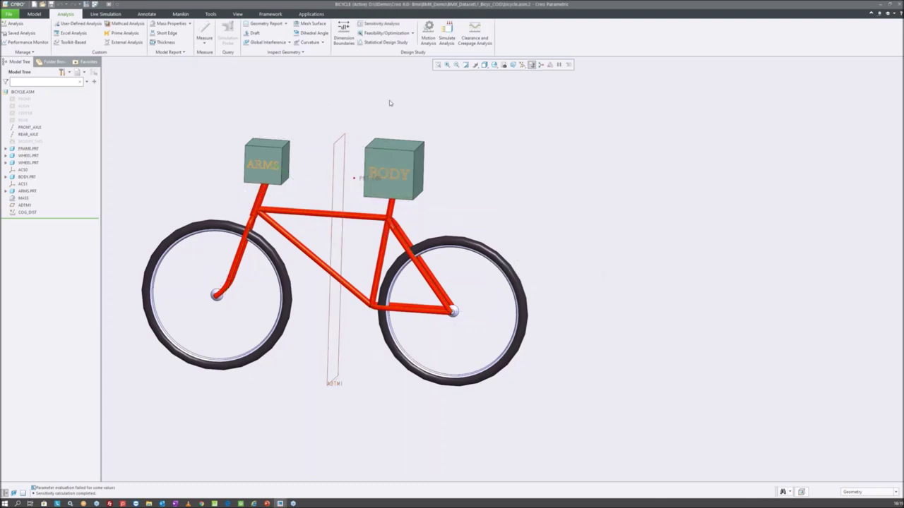
- Start the FEAS1 optimization study and switch its type to Feasibility
click(384, 32)
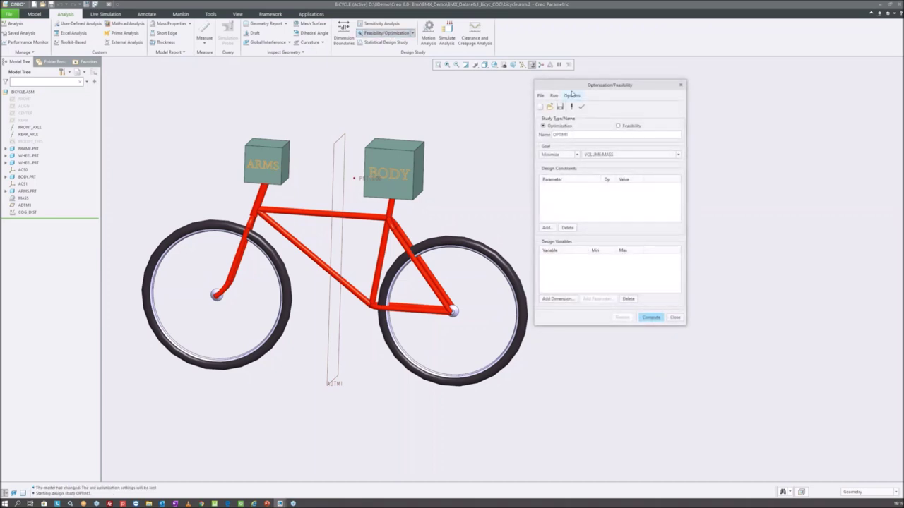
drag(573, 88, 568, 111)
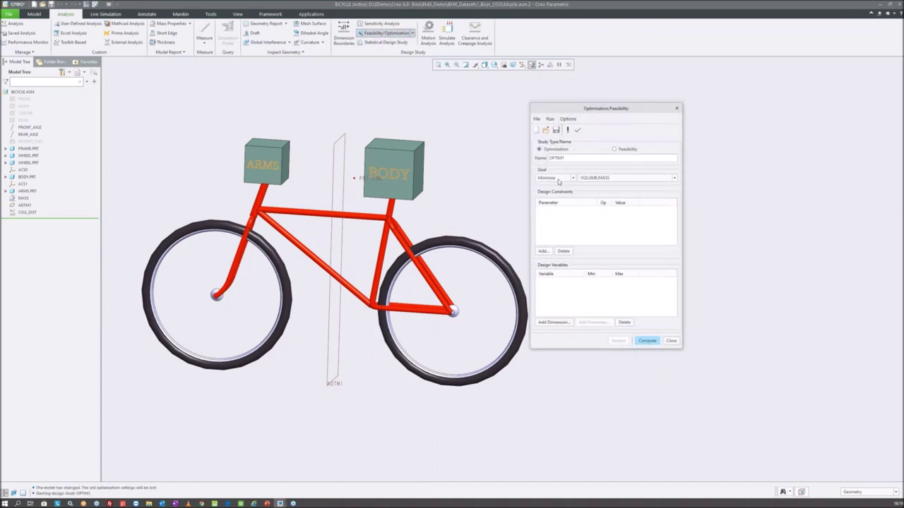
click(558, 178)
click(562, 182)
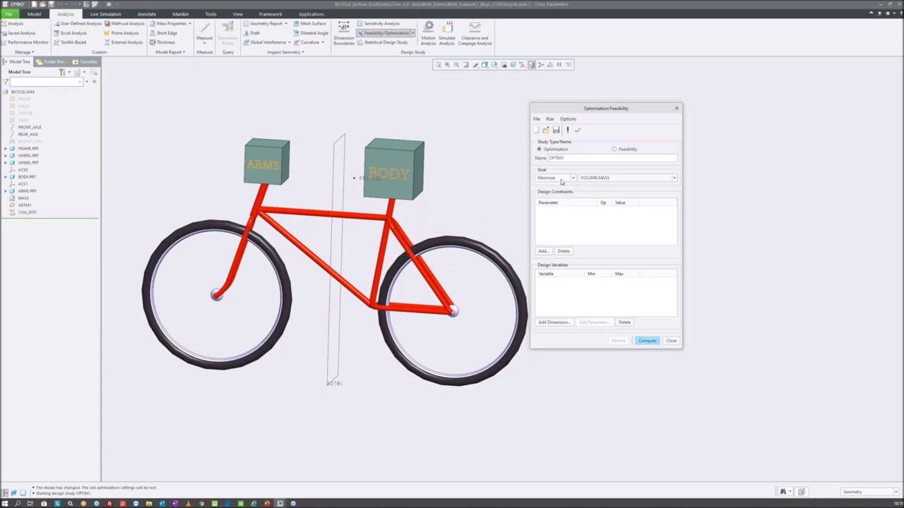
click(612, 149)
- Add a design constraint setting DISTANCE:COG_DIST to a specific value of 0
click(544, 251)
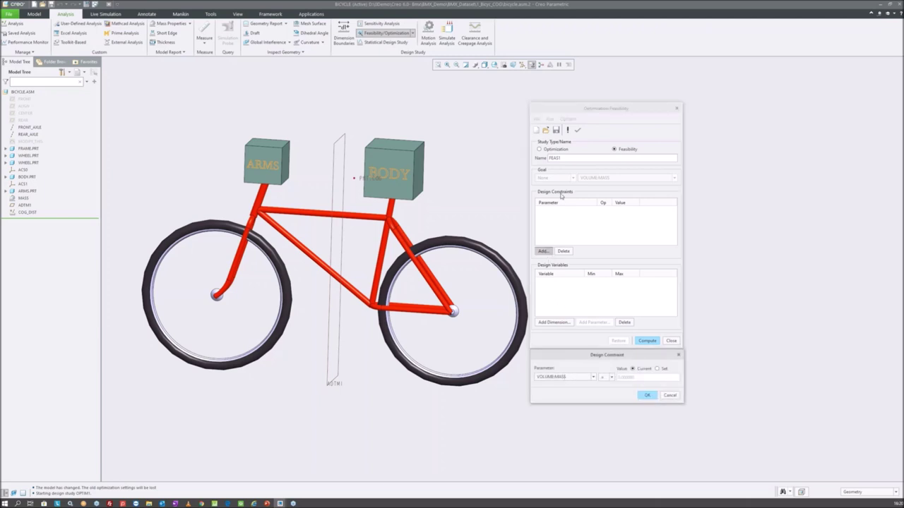
click(576, 377)
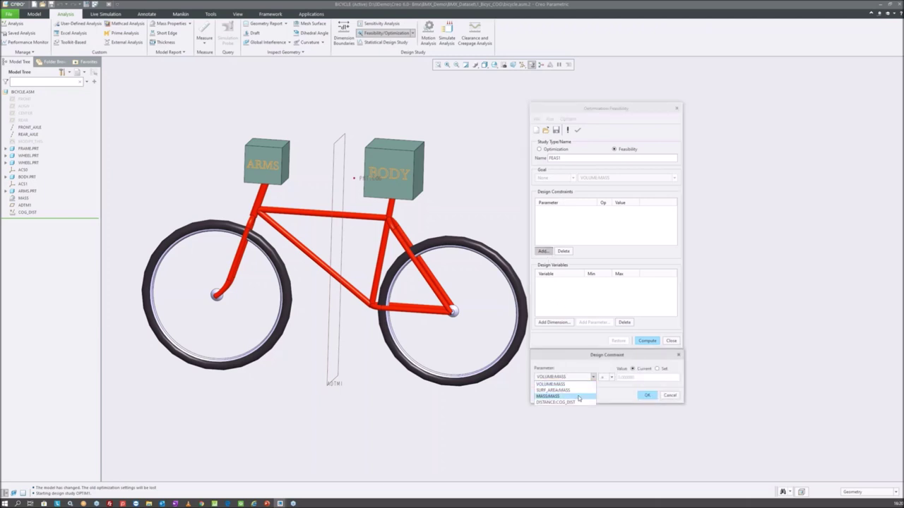
click(565, 402)
click(657, 369)
click(644, 396)
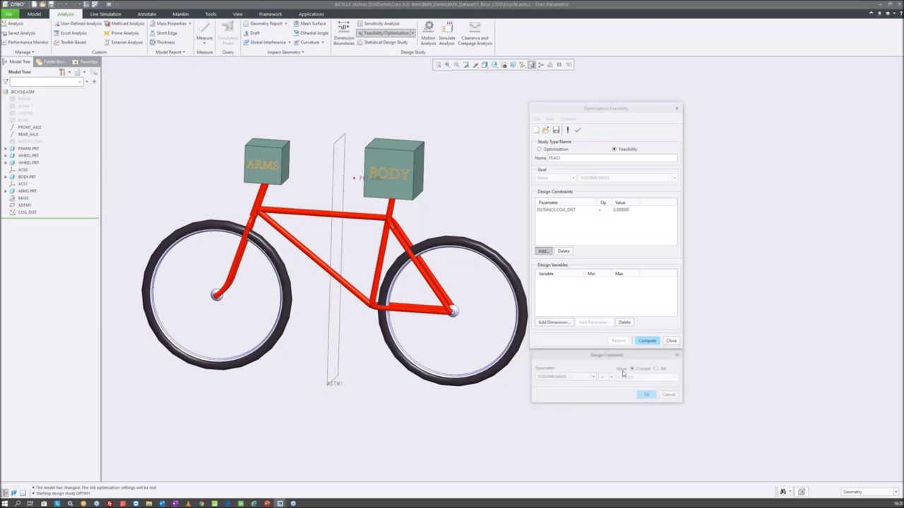
- Add the 72° angle as a design variable ranging from 75 to 85
click(557, 323)
click(28, 142)
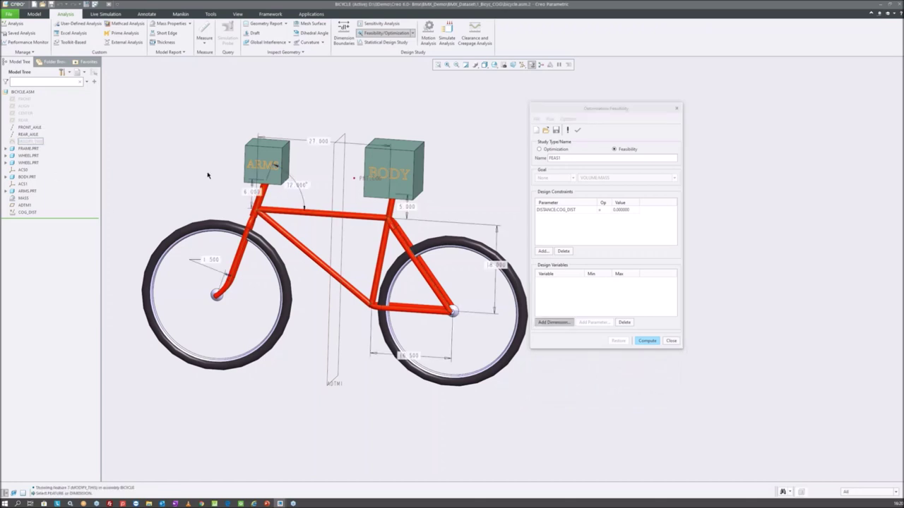
click(295, 187)
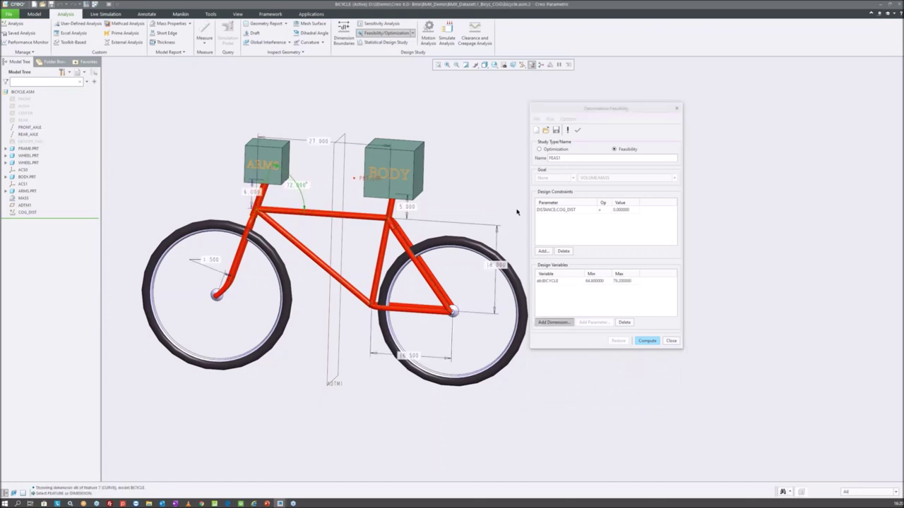
double_click(597, 283)
text(75)
double_click(621, 281)
text(805)
key(Return)
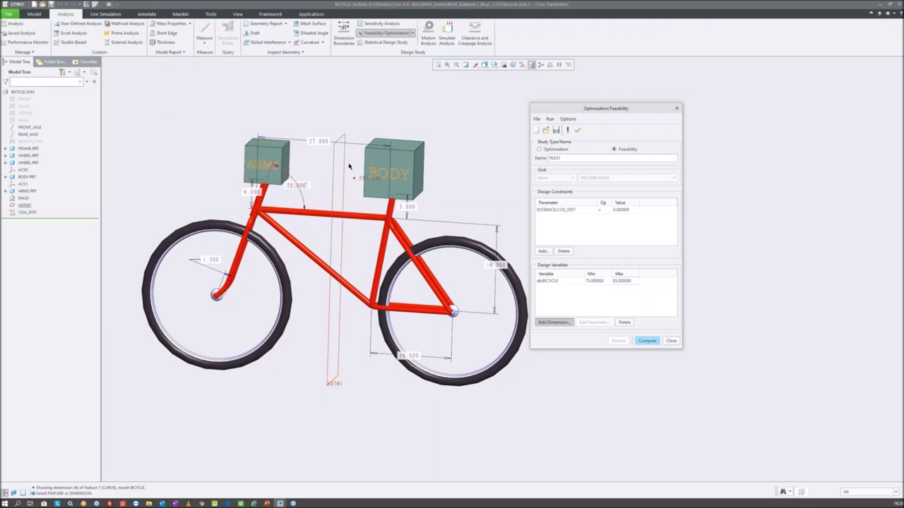
- Add the 27.000 dimension as a variable from 26 to 30 and run the study
click(319, 141)
double_click(594, 288)
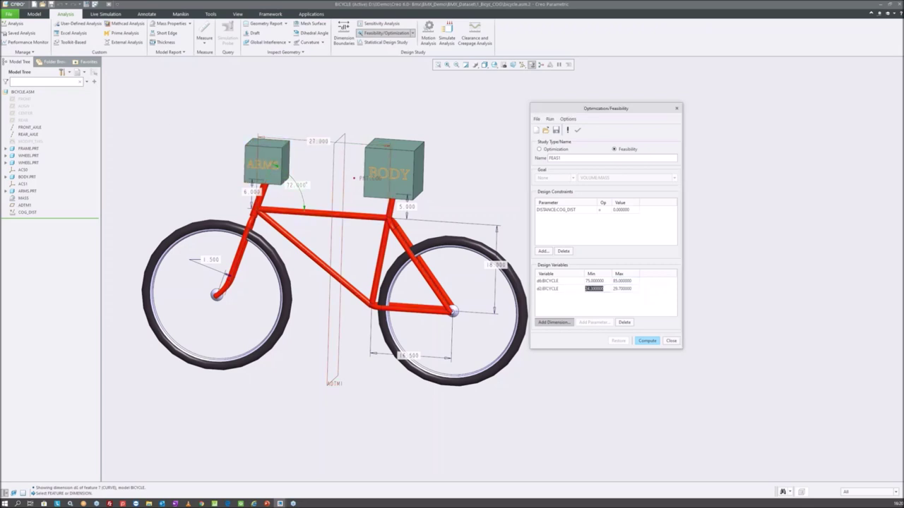
text(26)
key(Return)
double_click(613, 289)
text(28)
key(Return)
text(30)
key(Return)
click(646, 341)
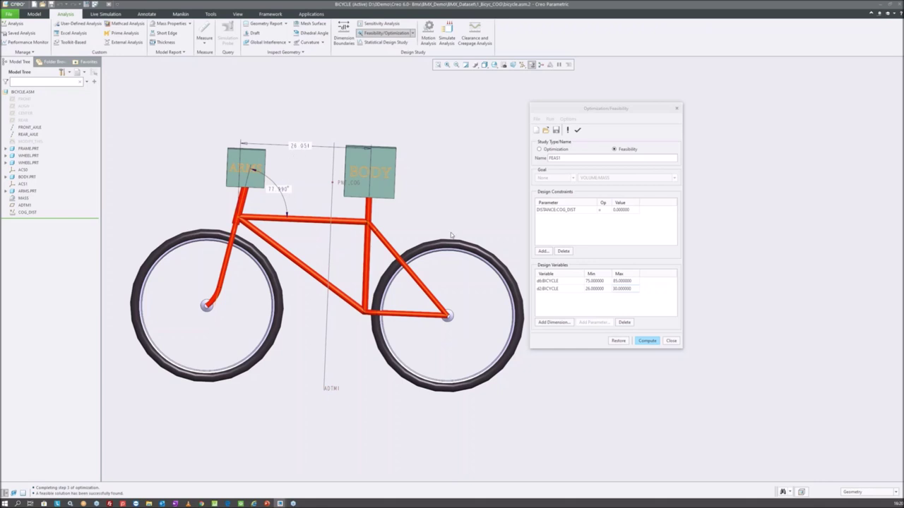
- Restore the original bicycle geometry, set Convergence to 0.5 %, and rerun the feasibility study
click(618, 341)
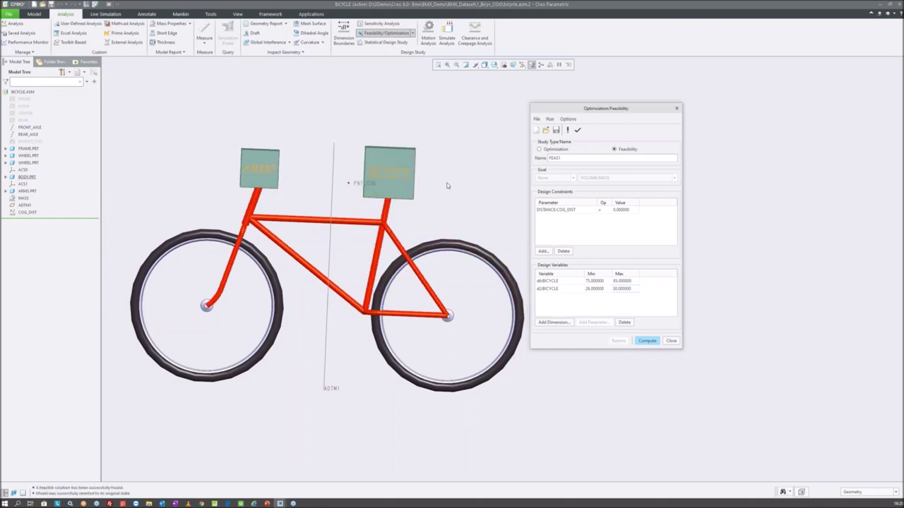
click(567, 119)
click(580, 131)
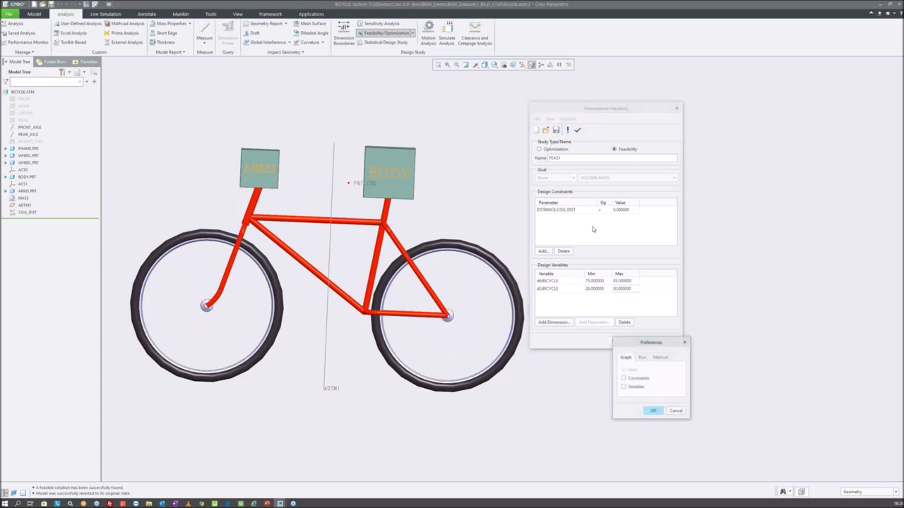
mouse_move(653, 345)
mouse_down()
mouse_move(472, 172)
mouse_move(475, 146)
mouse_up()
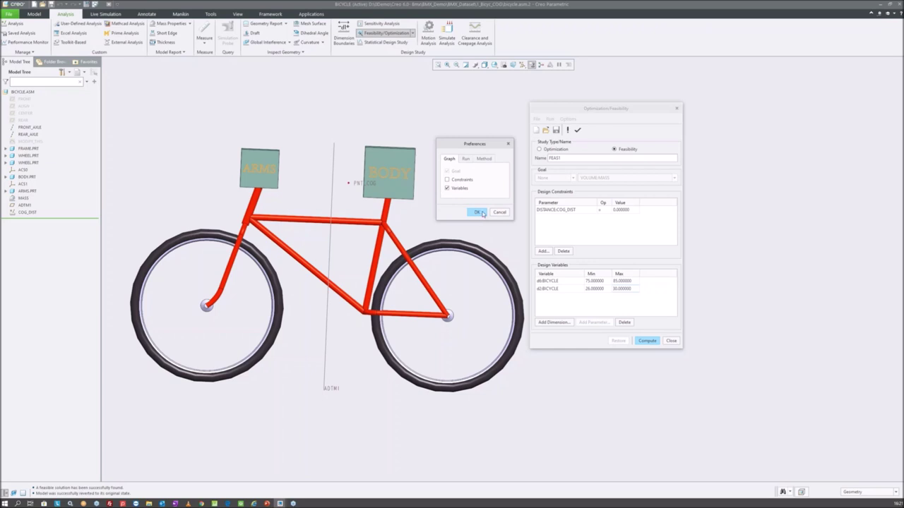
click(466, 161)
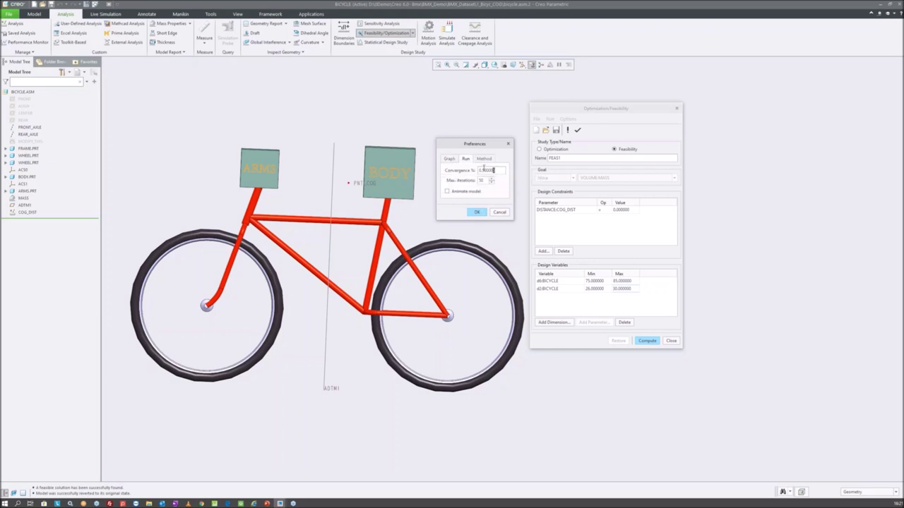
text(5)
click(477, 213)
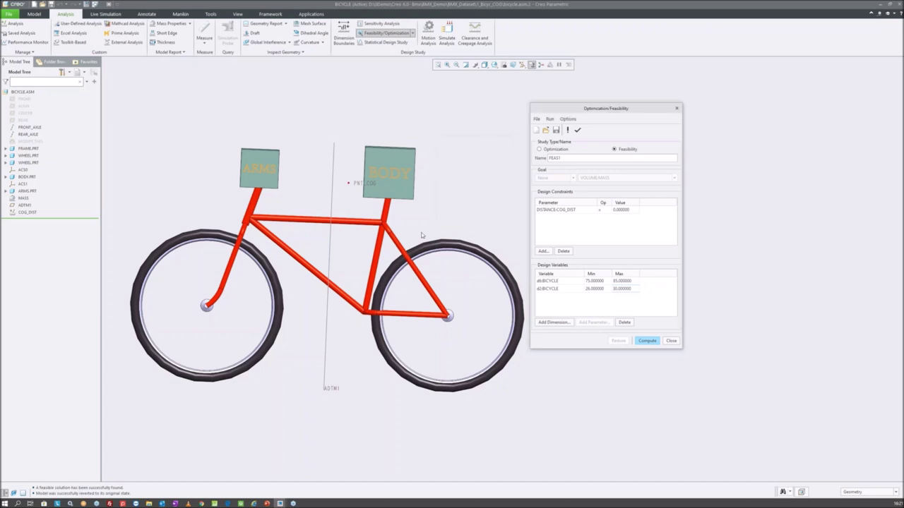
click(643, 343)
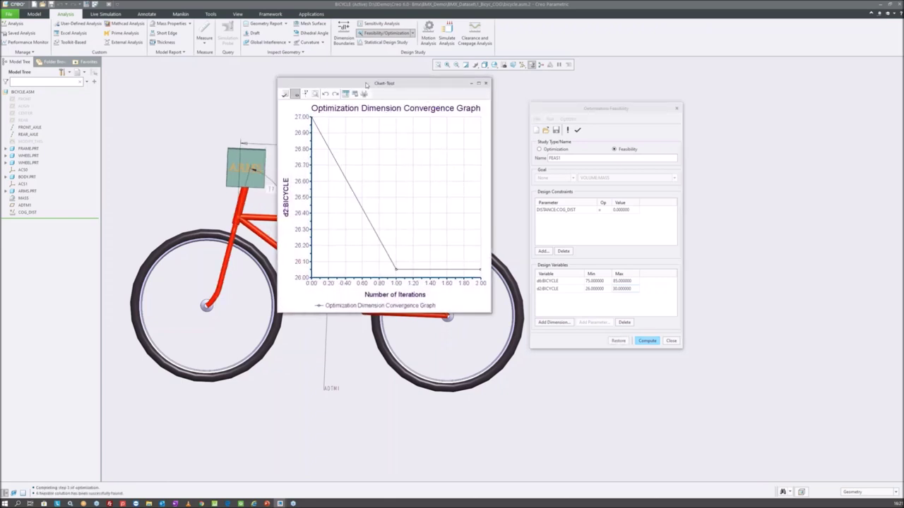
- Review the d2 and d6 convergence graphs, close both, and finish the study
mouse_move(367, 84)
mouse_down()
mouse_move(462, 82)
mouse_move(537, 106)
mouse_move(399, 267)
mouse_move(494, 106)
mouse_move(529, 96)
mouse_up()
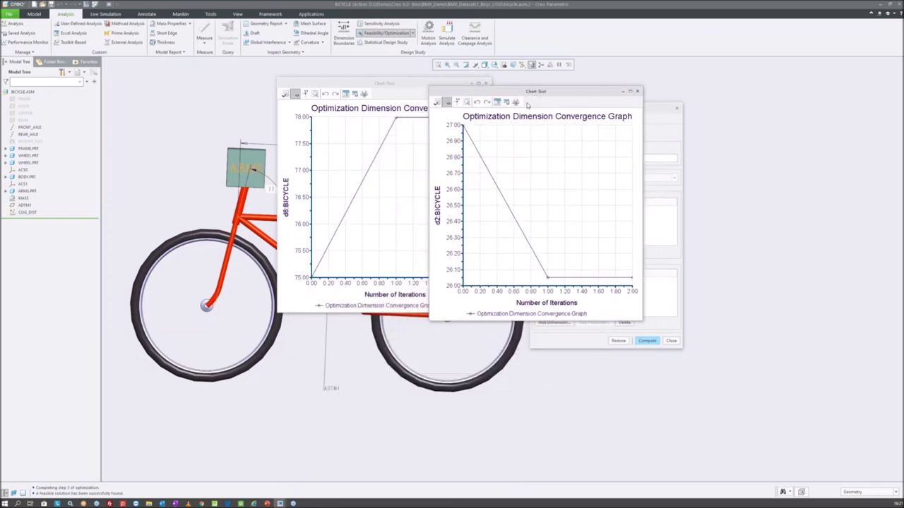
drag(527, 96, 480, 86)
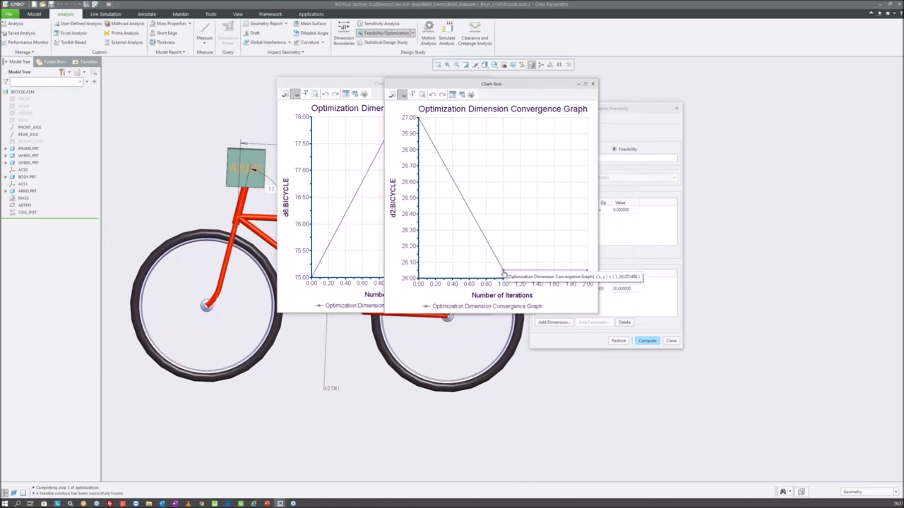
click(592, 84)
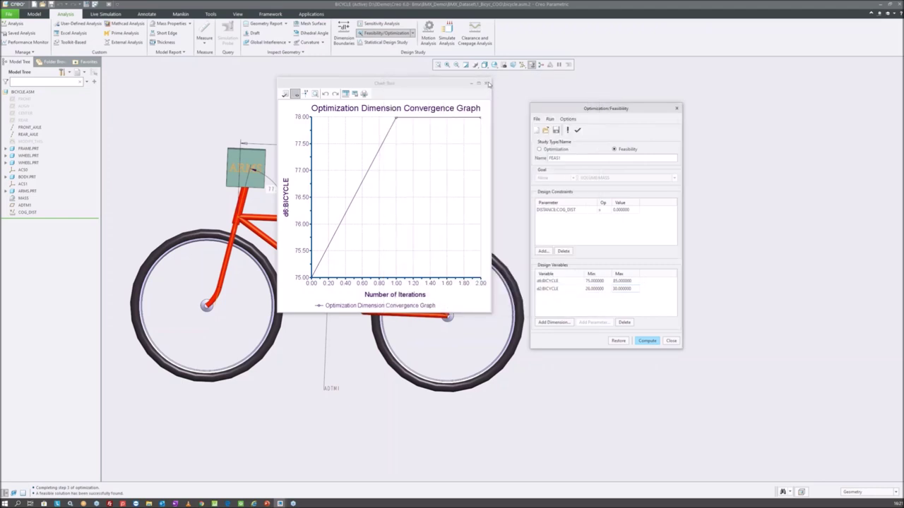
click(487, 84)
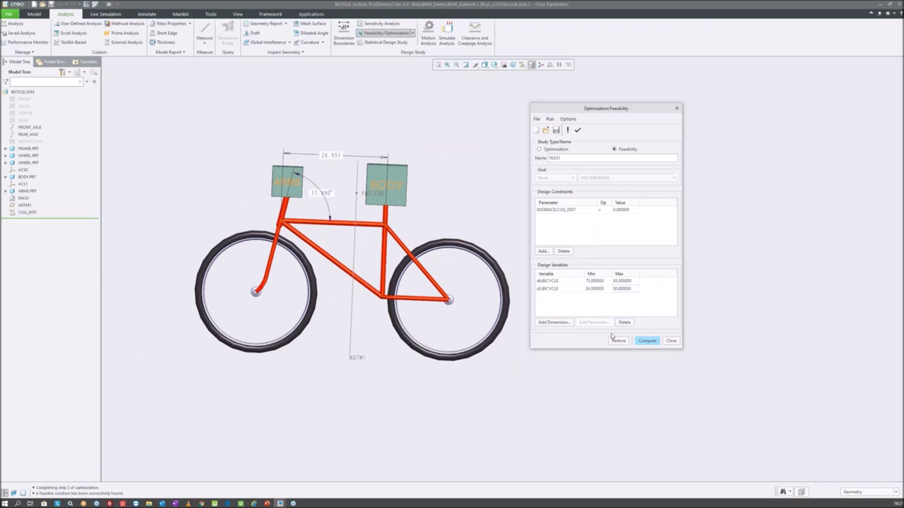
click(669, 341)
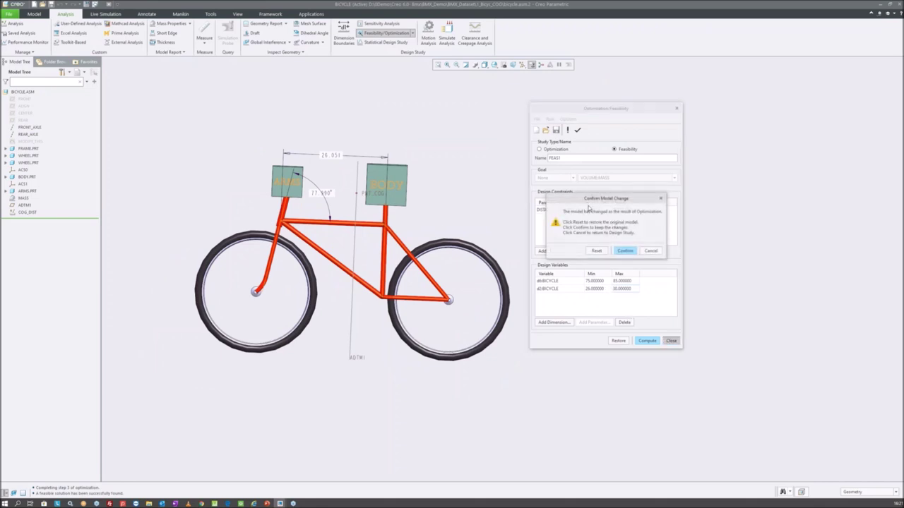
- Confirm the model change, close the bicycle window, and erase undisplayed objects from the session
click(626, 251)
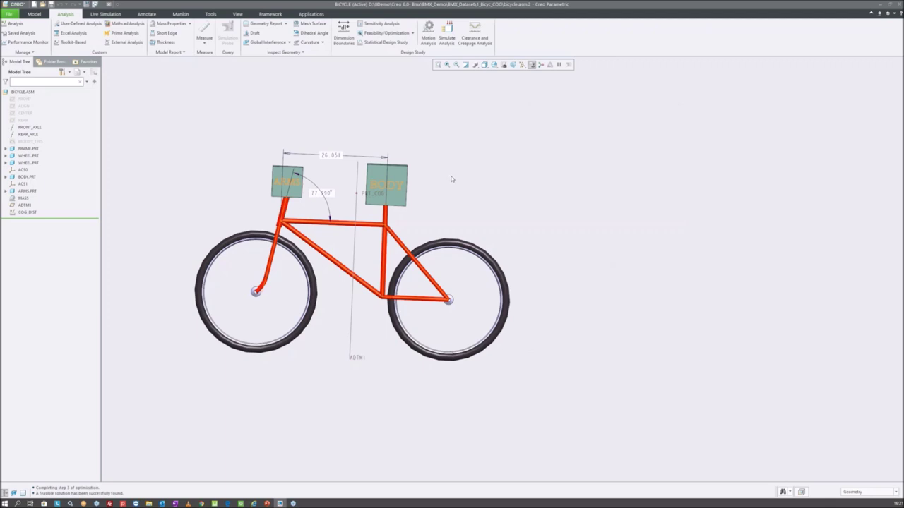
middle_drag(391, 216, 235, 196)
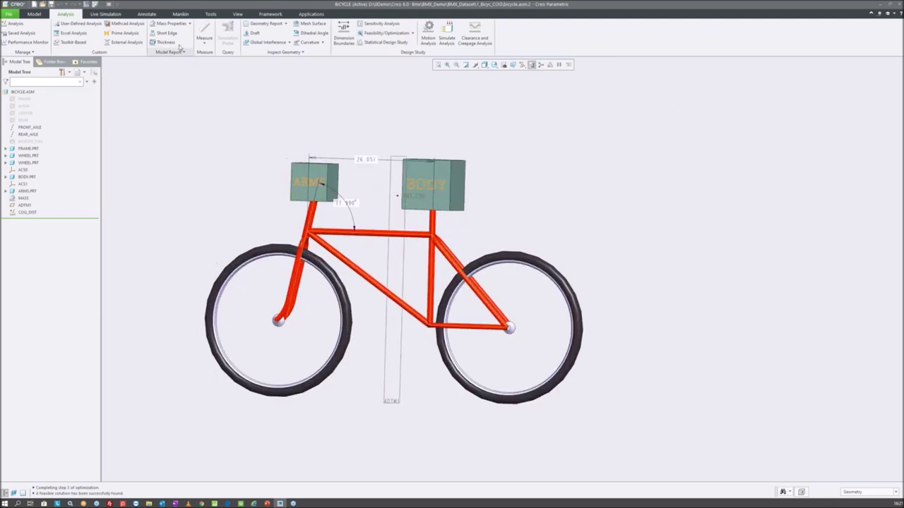
click(109, 5)
click(91, 34)
key(Return)
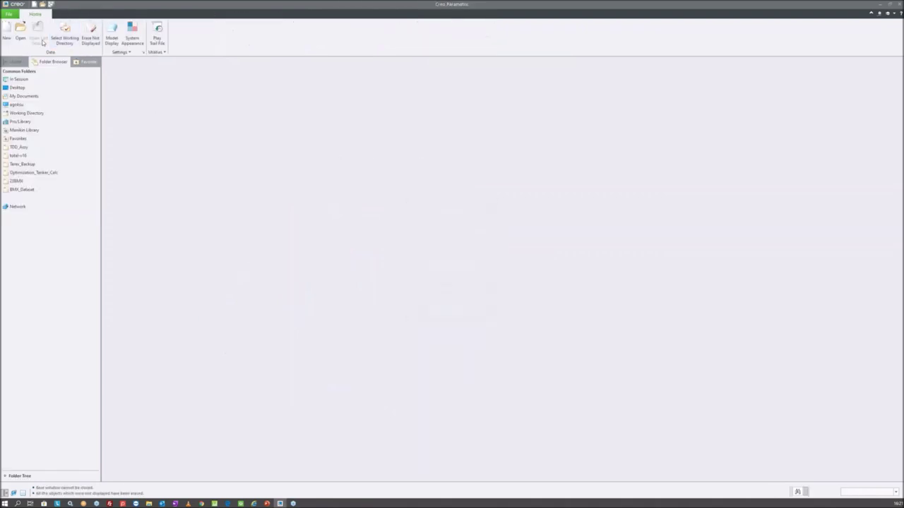
- Open blade.prt from BMX_Dataset > 1_Design Models - Intent
click(20, 31)
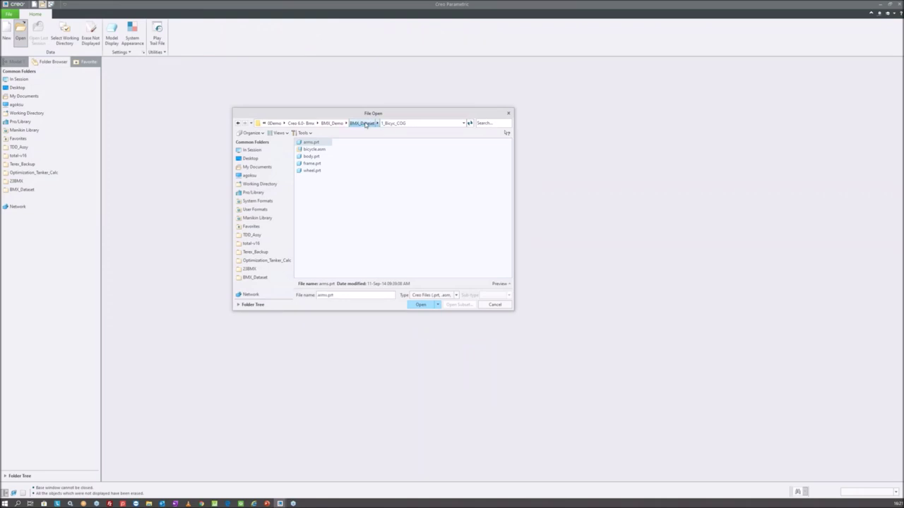
click(363, 123)
double_click(343, 157)
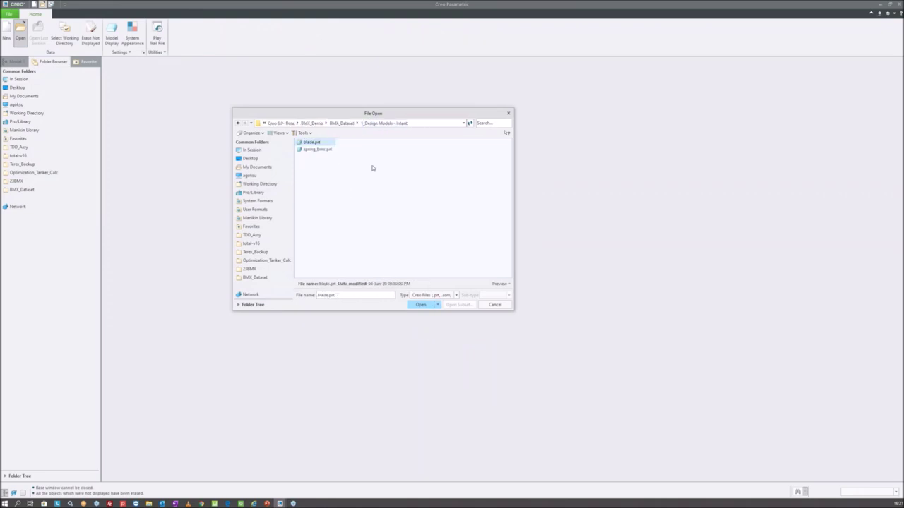
drag(376, 116, 395, 131)
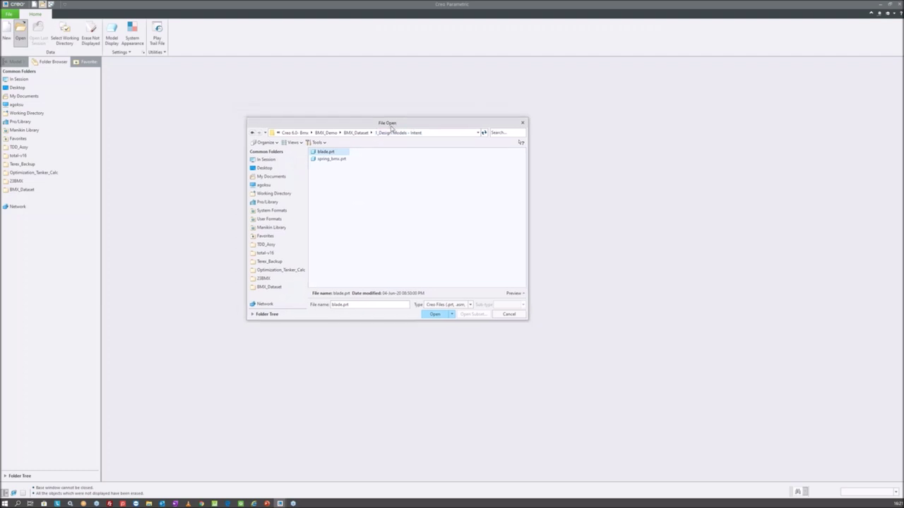
double_click(344, 160)
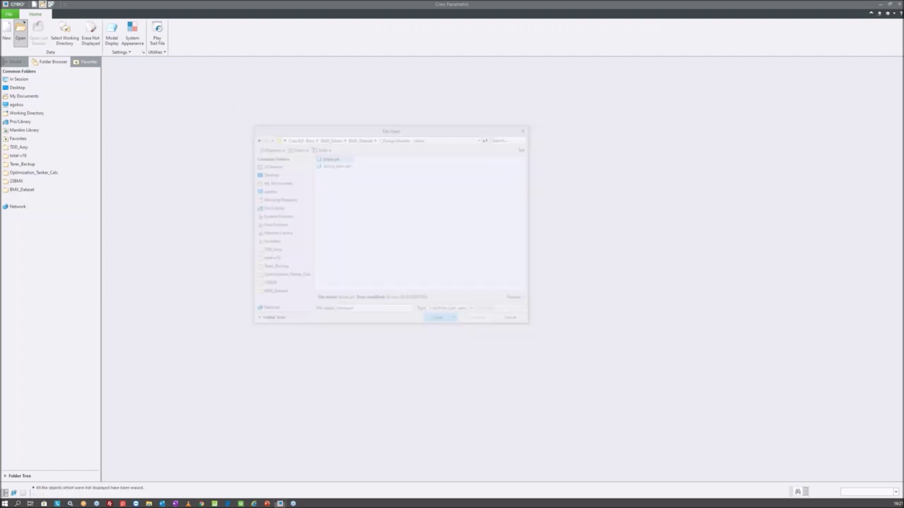
- Show the blade in default orientation with datum planes hidden, then list Analysis measurement types
key(ctrl+d)
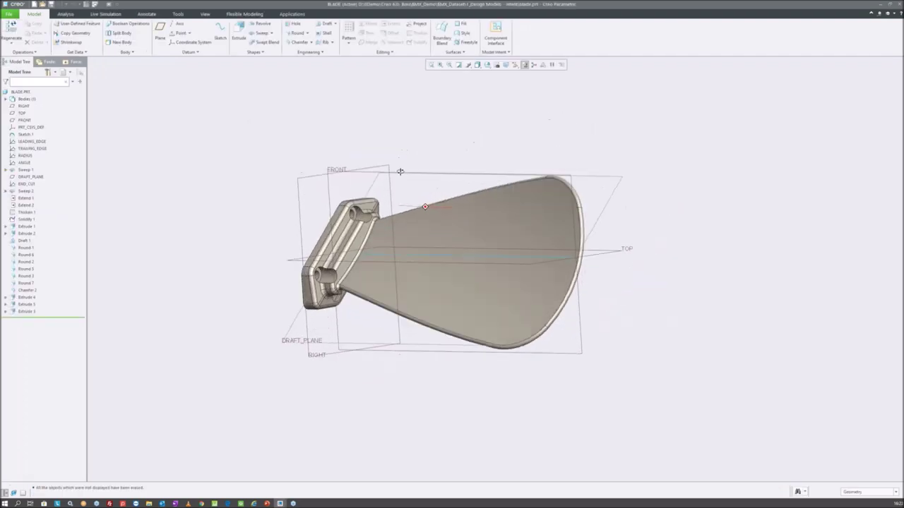
click(515, 64)
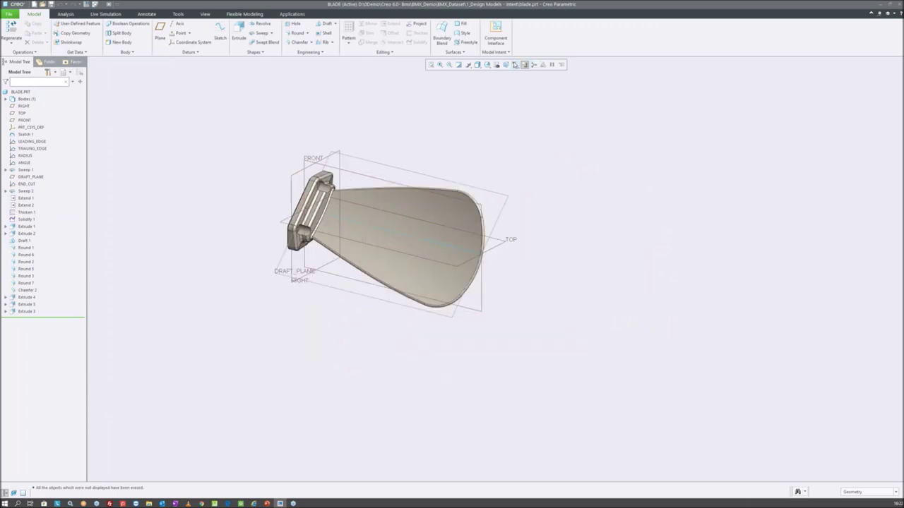
click(526, 104)
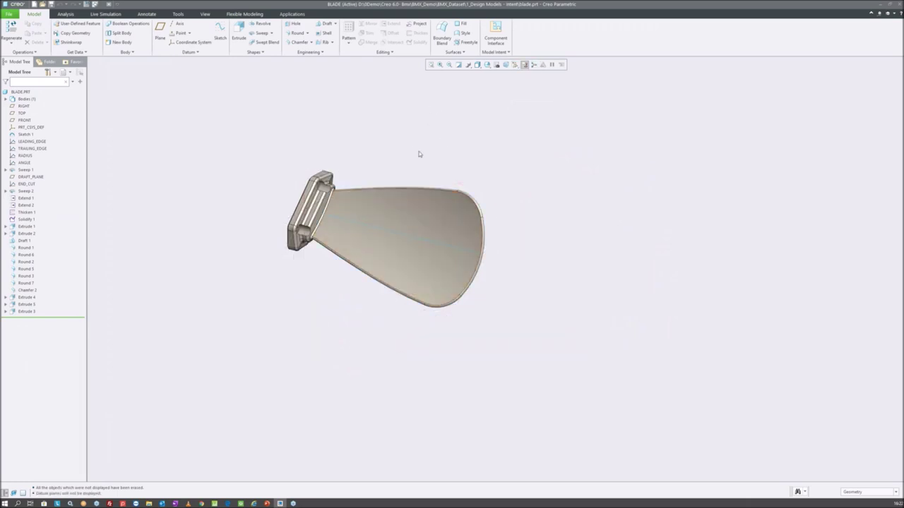
scroll(424, 226, down, 2)
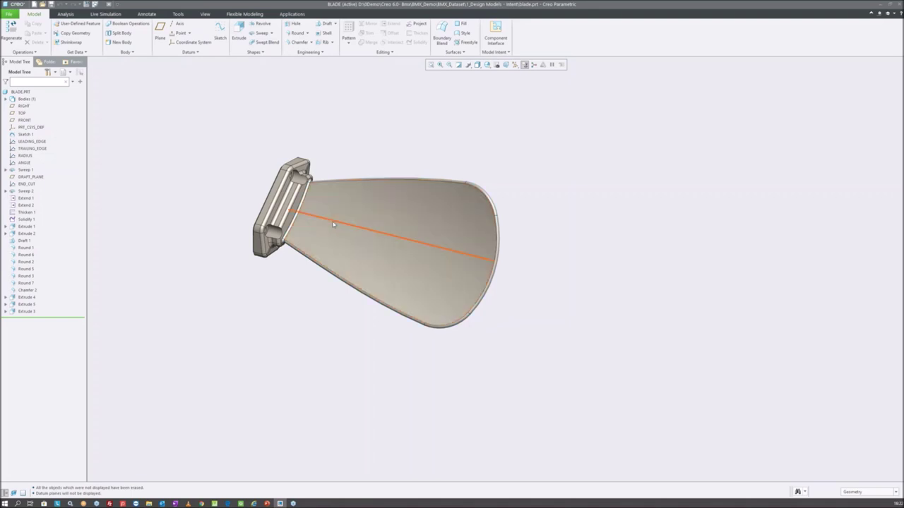
middle_drag(394, 198, 405, 160)
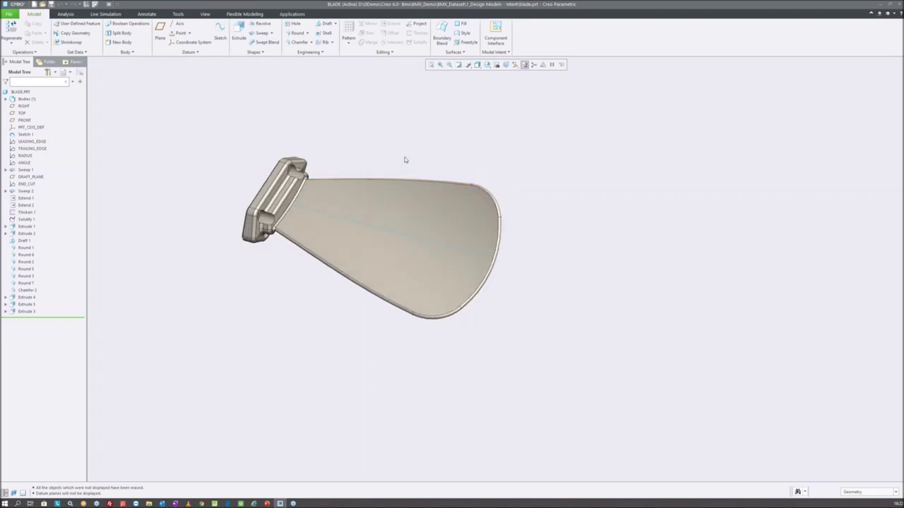
click(65, 13)
mouse_move(362, 201)
middle_down()
mouse_move(381, 222)
mouse_move(401, 211)
middle_up()
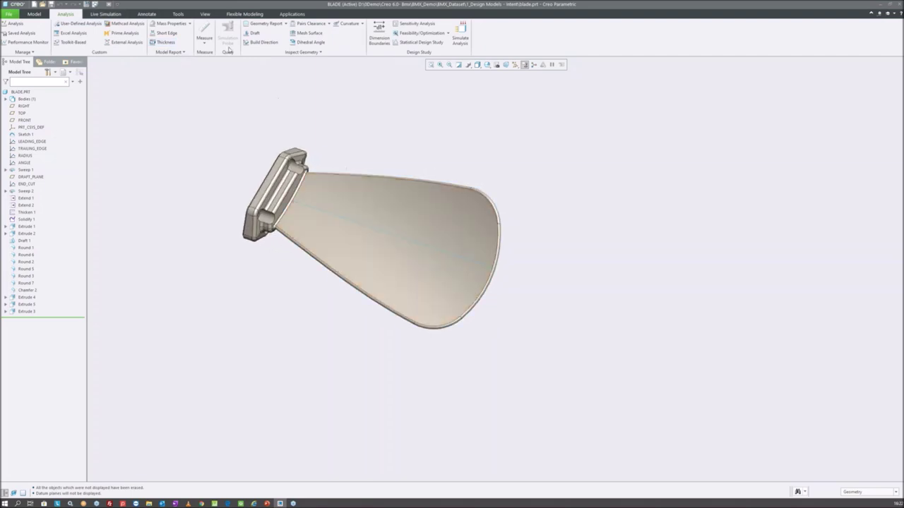
click(204, 39)
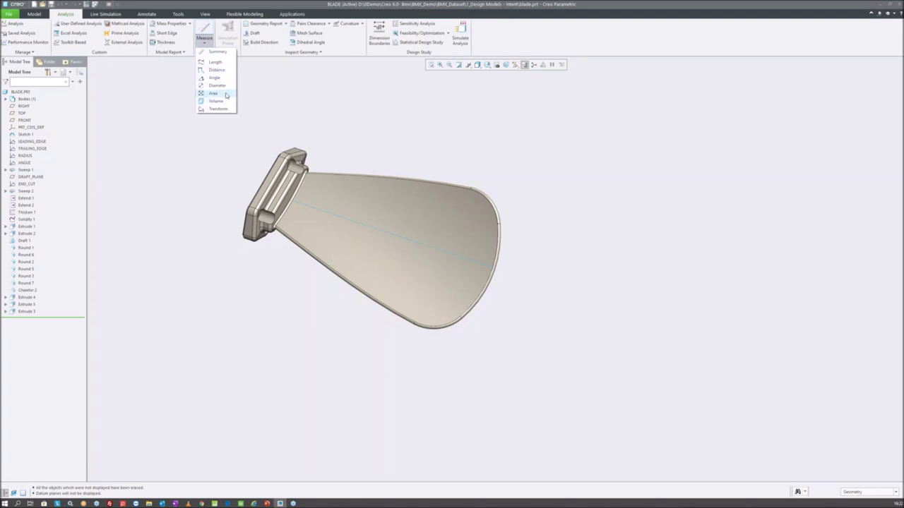
- Measure the blade face area and save the measurement as the AREA feature
click(226, 94)
click(361, 202)
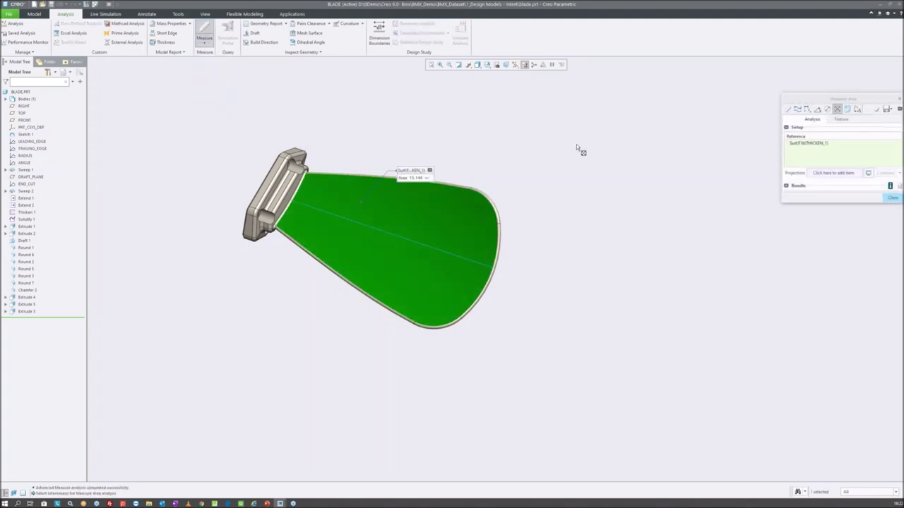
drag(817, 98, 716, 101)
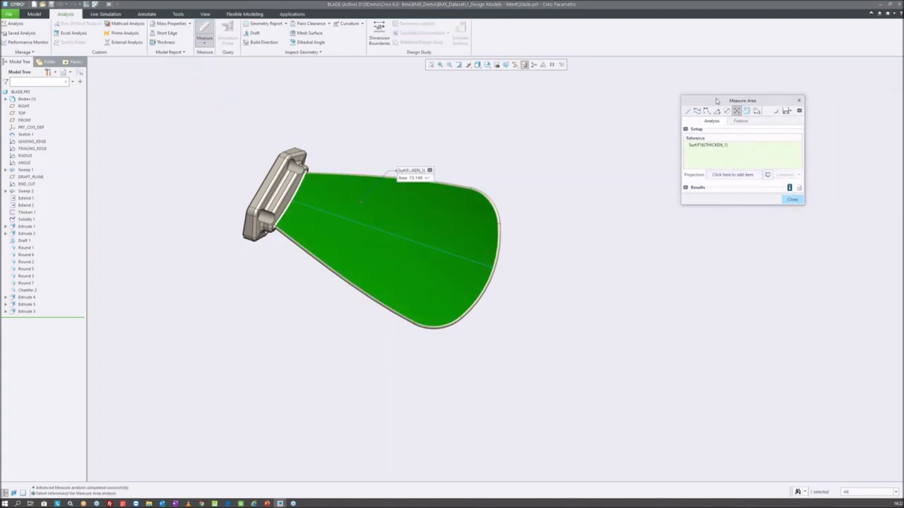
click(785, 111)
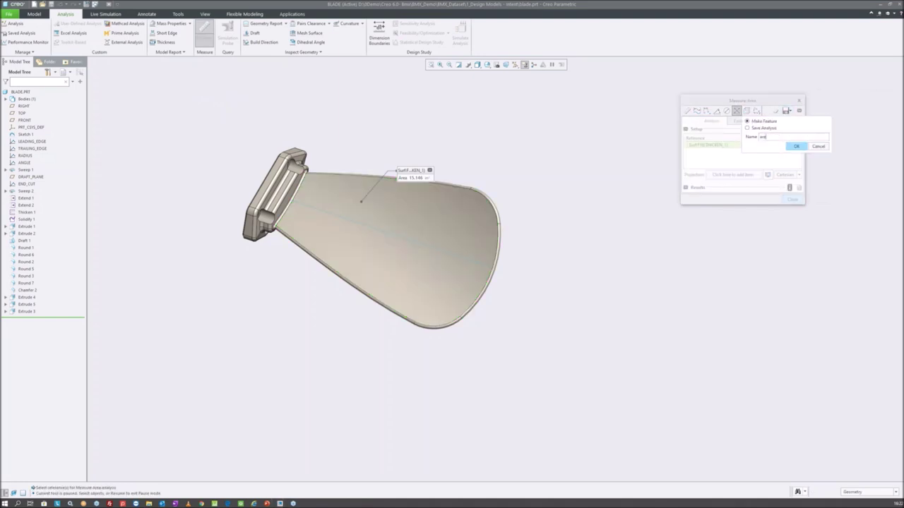
click(796, 146)
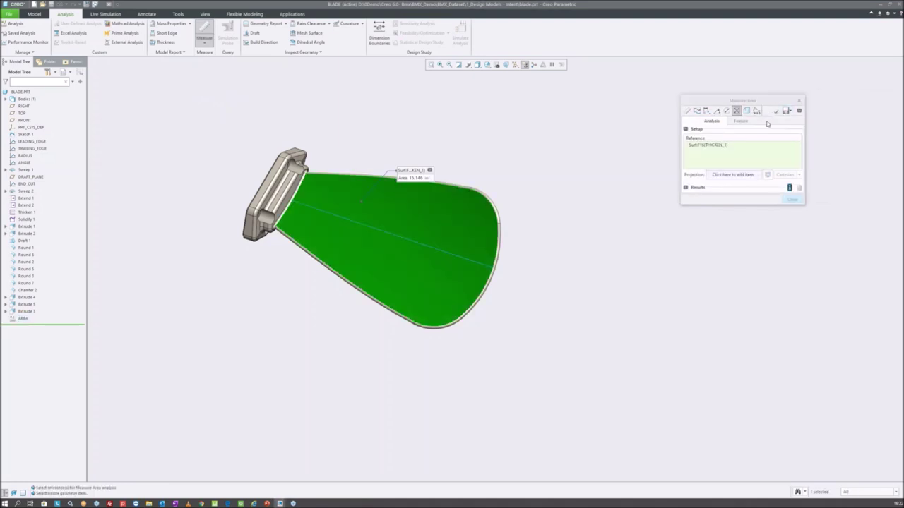
click(791, 199)
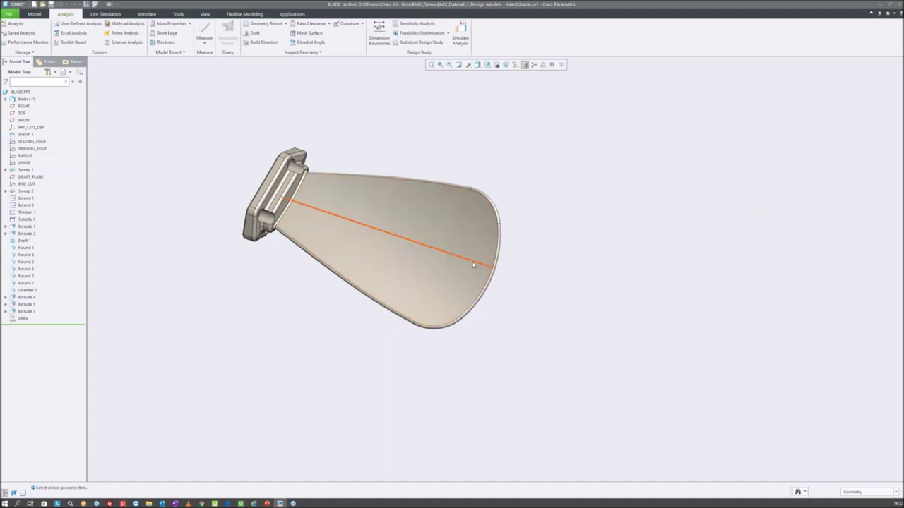
- Drag the blade length dimension from 6.00 to 6.10 and regenerate the blade
click(473, 264)
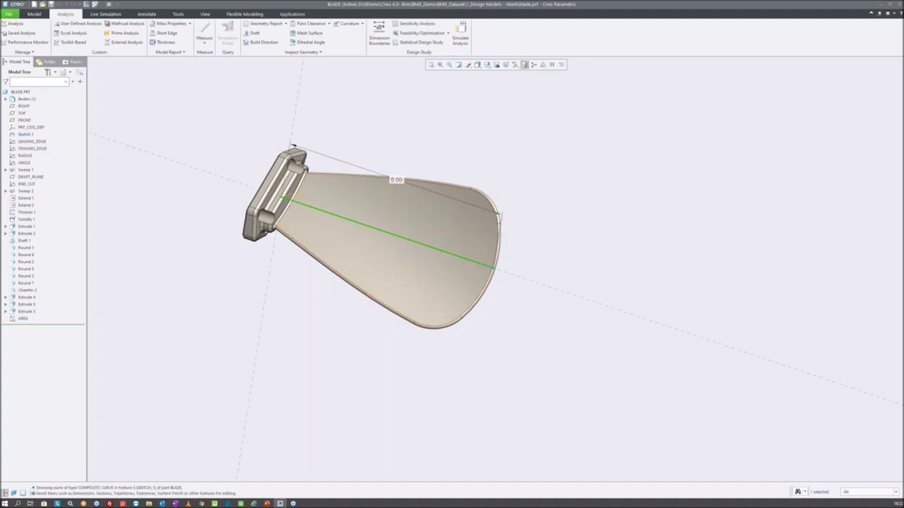
mouse_move(498, 214)
mouse_down()
mouse_move(469, 204)
mouse_move(534, 226)
mouse_move(504, 218)
mouse_up()
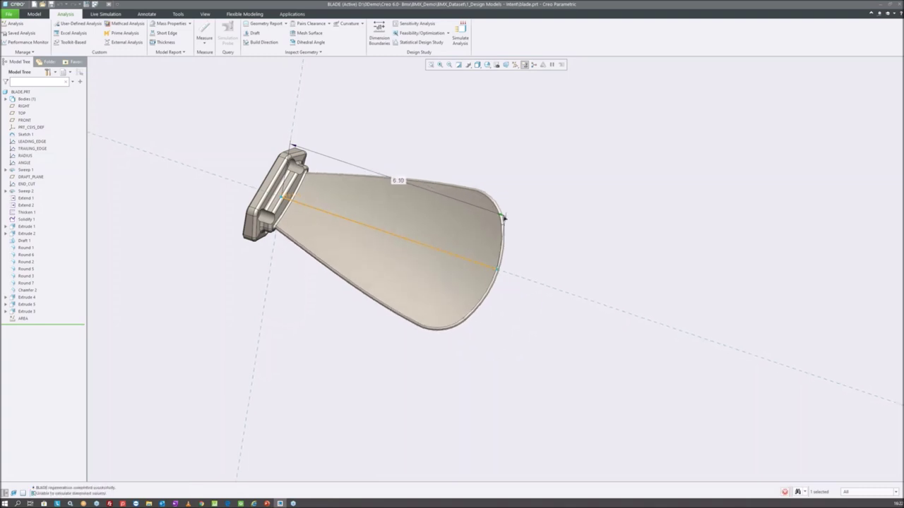
click(475, 118)
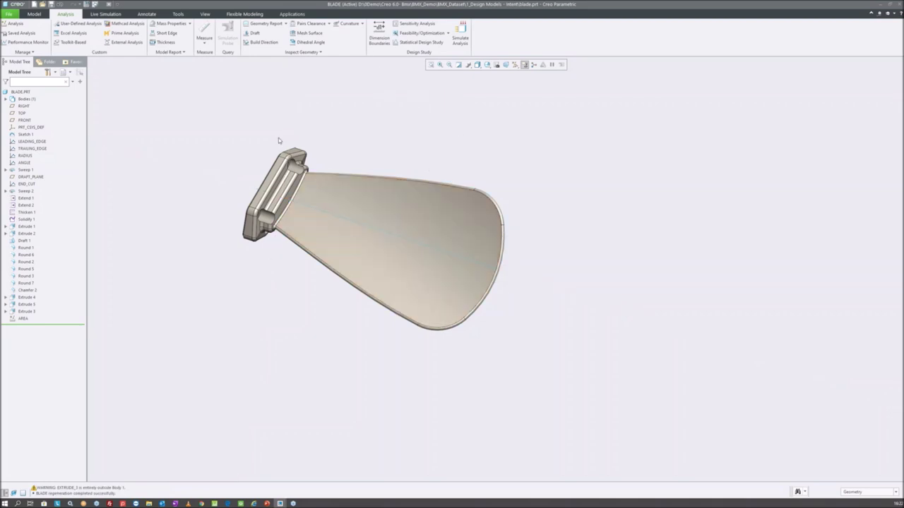
- Review the AREA feature's parameters
right_click(26, 319)
click(70, 372)
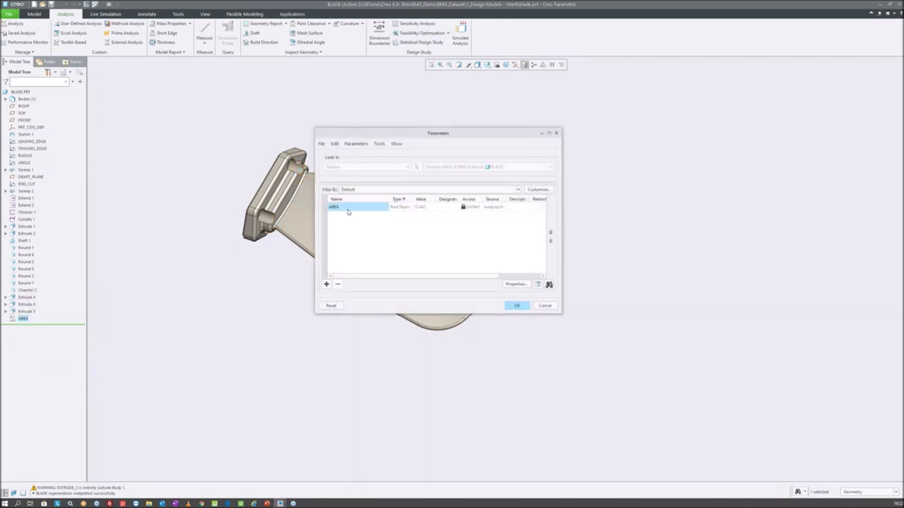
click(518, 306)
- Create a feasibility study with the design constraint AREA equal to 20
click(432, 33)
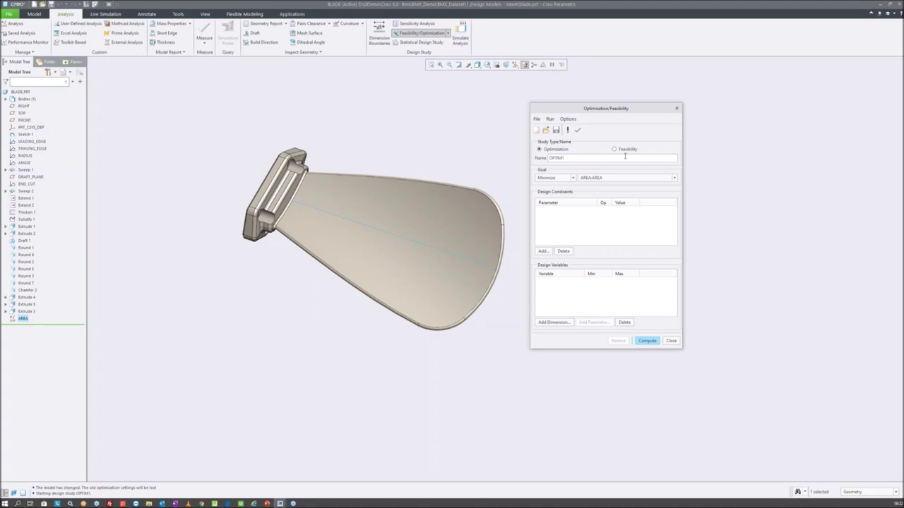
click(624, 150)
click(544, 252)
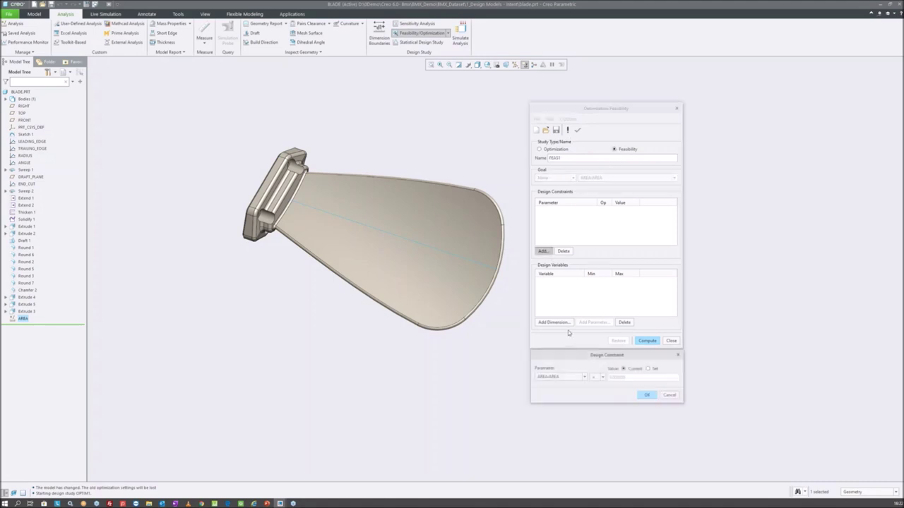
click(648, 369)
double_click(632, 379)
text(20)
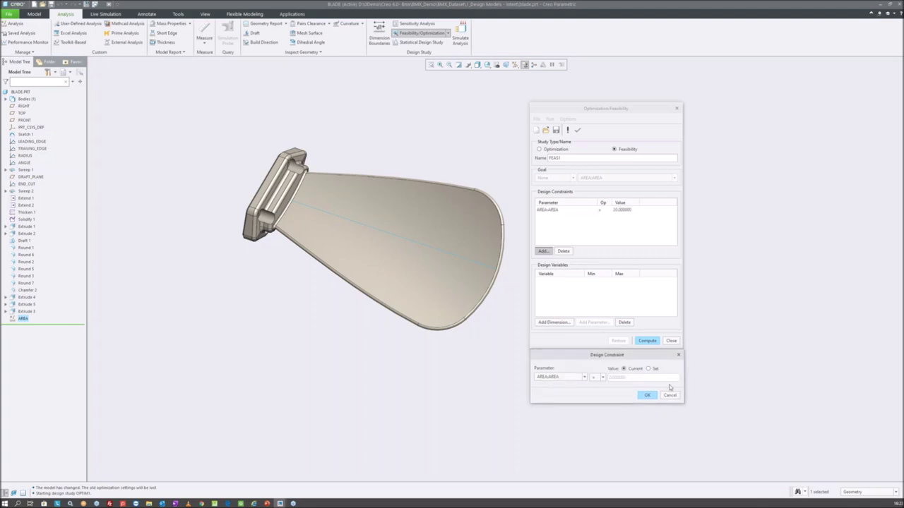
click(647, 394)
- Add the blade's 6.10 dimension d0 as a design variable with minimum 6
click(562, 325)
click(478, 262)
click(399, 180)
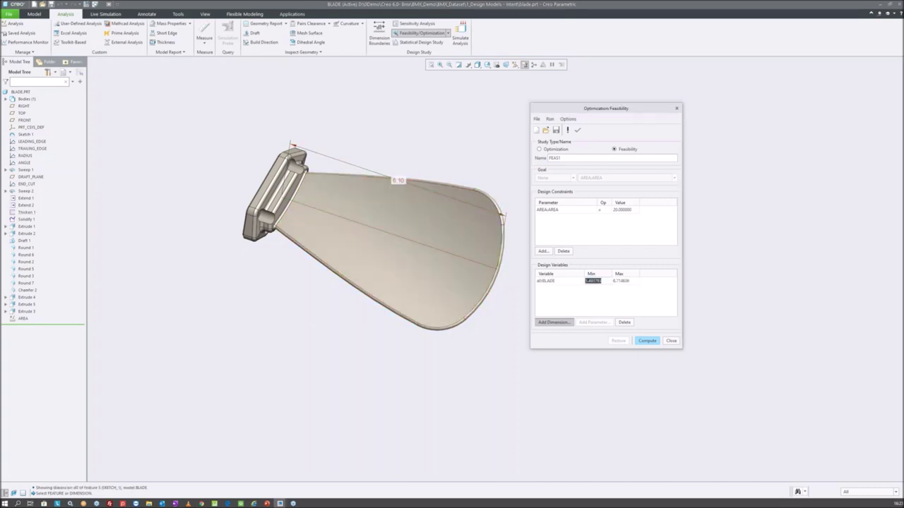
text(6)
click(624, 281)
text(7)
- Accept the study's graph preferences and run the feasibility study
click(567, 118)
click(579, 127)
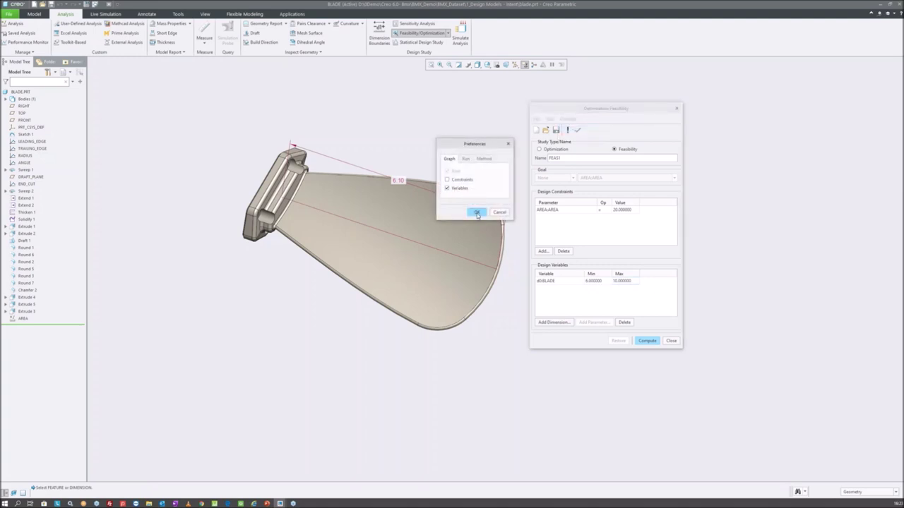
click(476, 213)
click(645, 340)
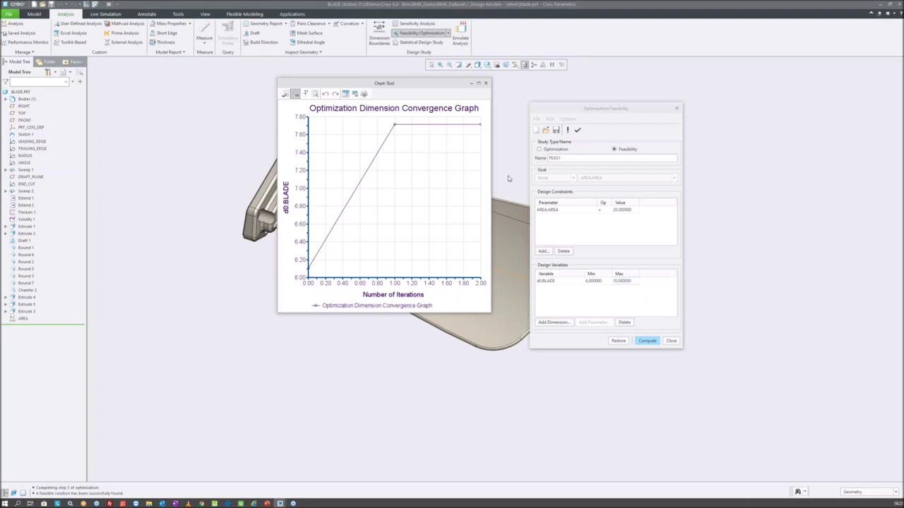
- Close the convergence graph and keep the blade regenerated at length 7.72
drag(419, 85, 263, 90)
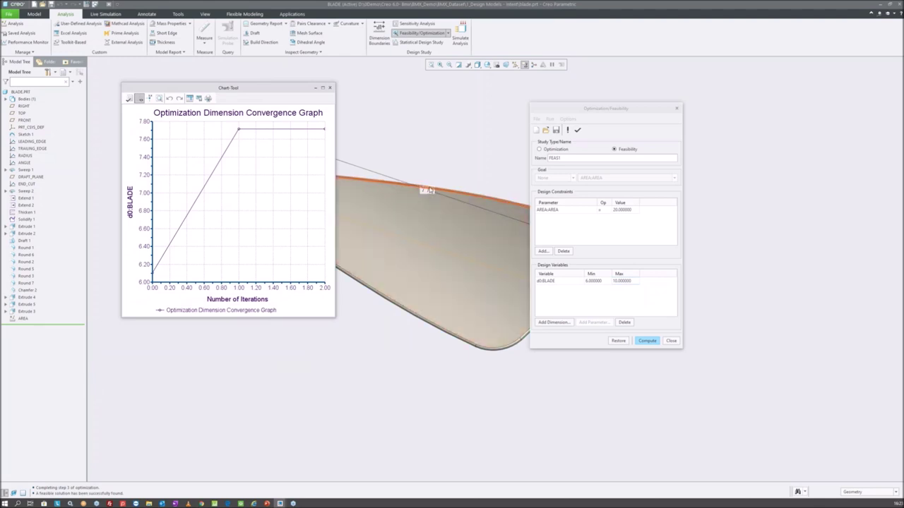
click(329, 88)
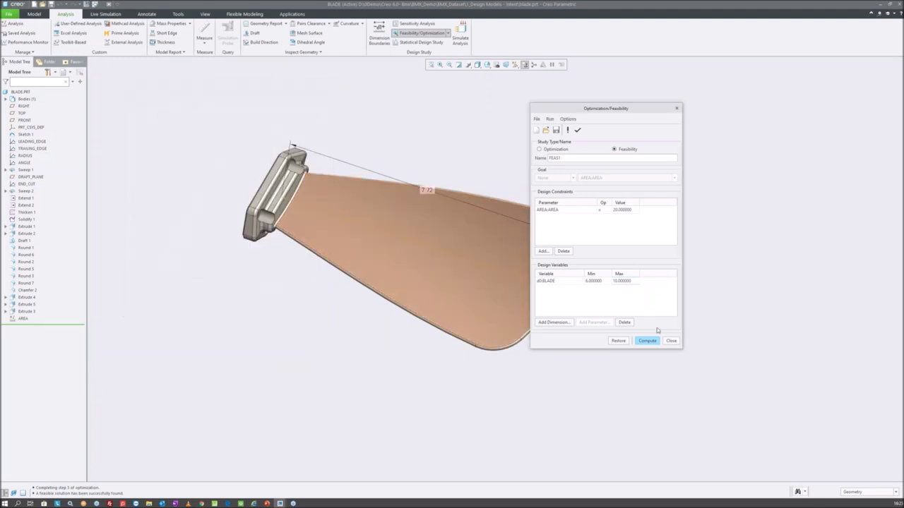
click(670, 341)
click(629, 255)
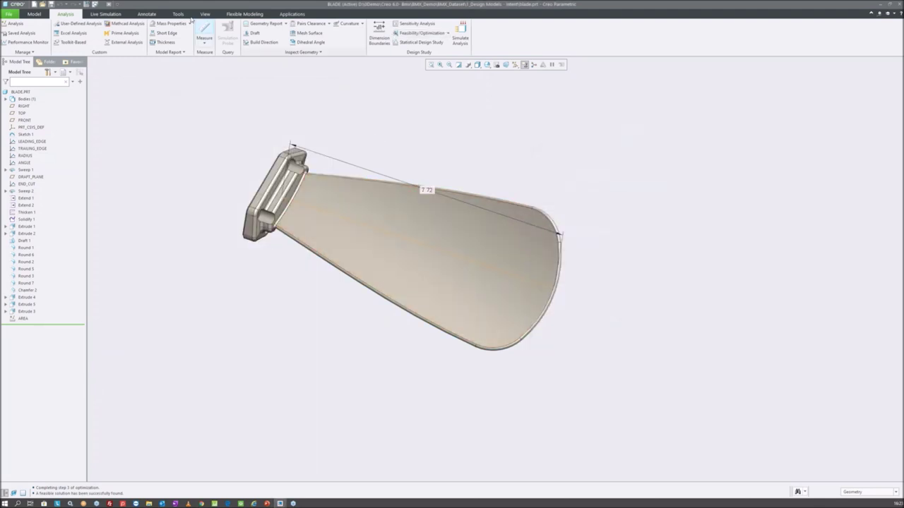
- Redefine the AREA measurement so it updates on the resized blade face
click(204, 42)
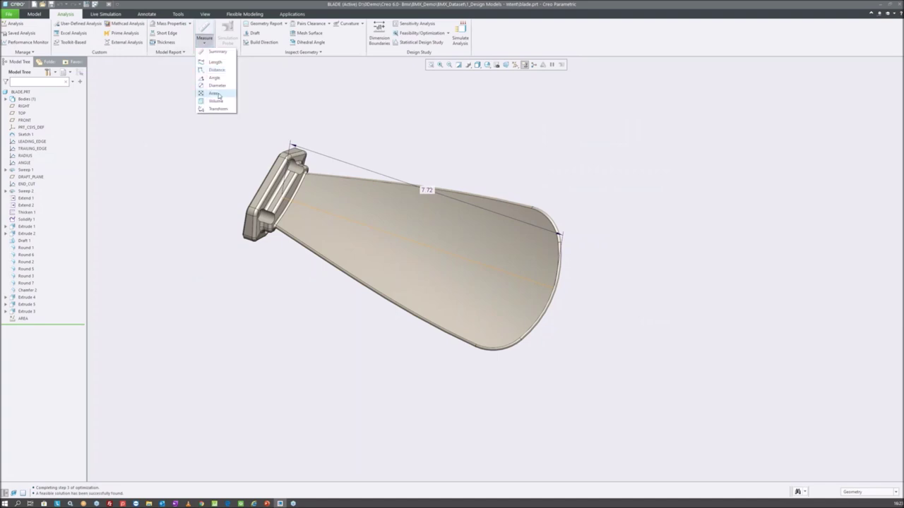
click(186, 110)
click(22, 318)
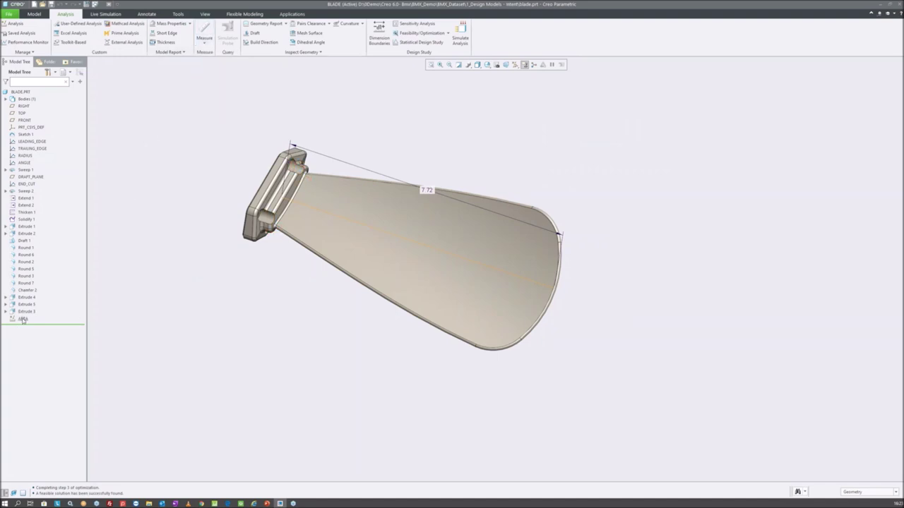
click(37, 285)
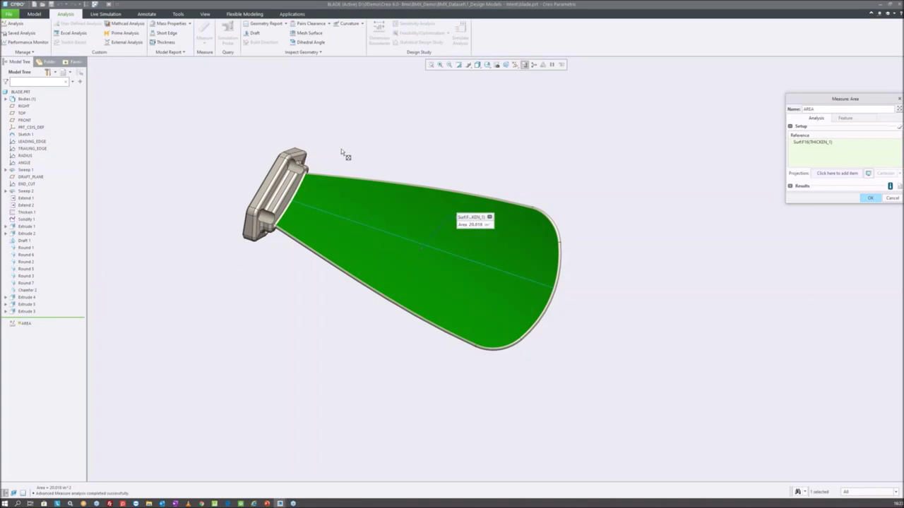
middle_click(266, 112)
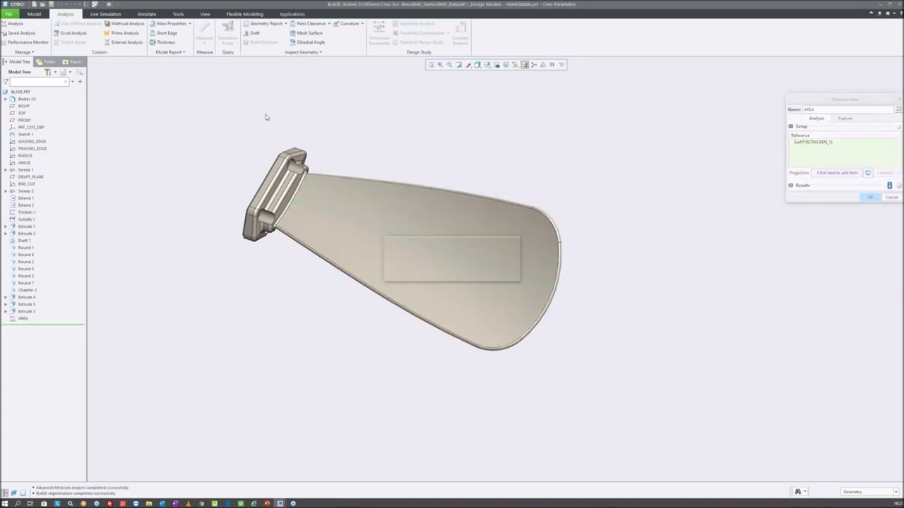
- Confirm the AREA parameter reads 20.018, then close the blade model window
right_click(23, 320)
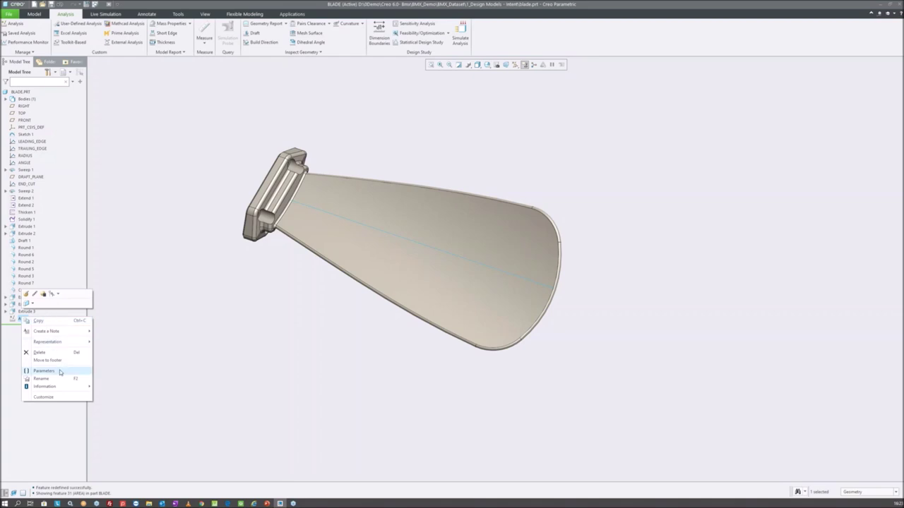
click(44, 371)
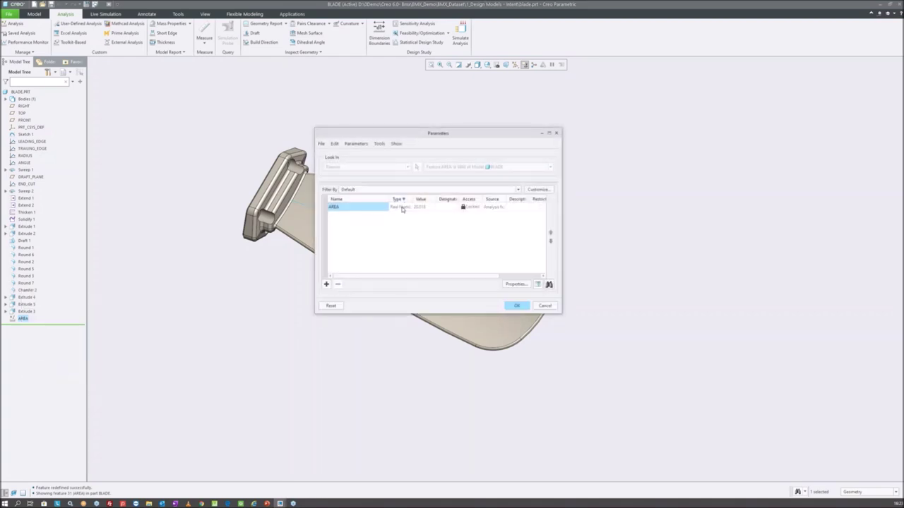
click(516, 308)
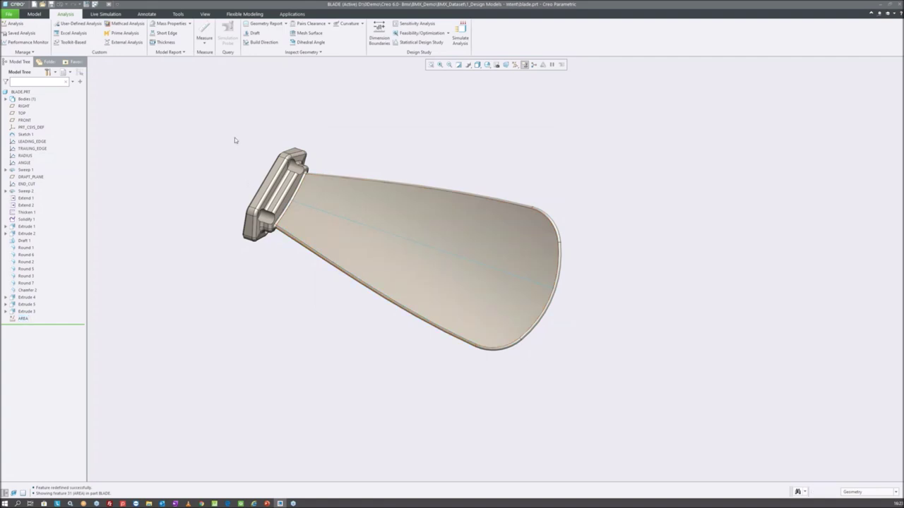
key(ctrl+w)
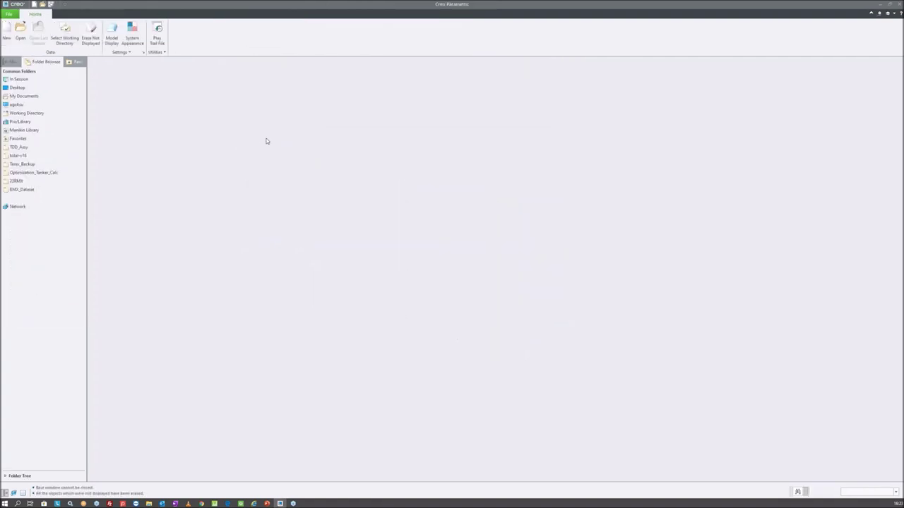
- Open spring_bmx.prt and hide the left coil and the small hook surface
key(ctrl+o)
double_click(340, 165)
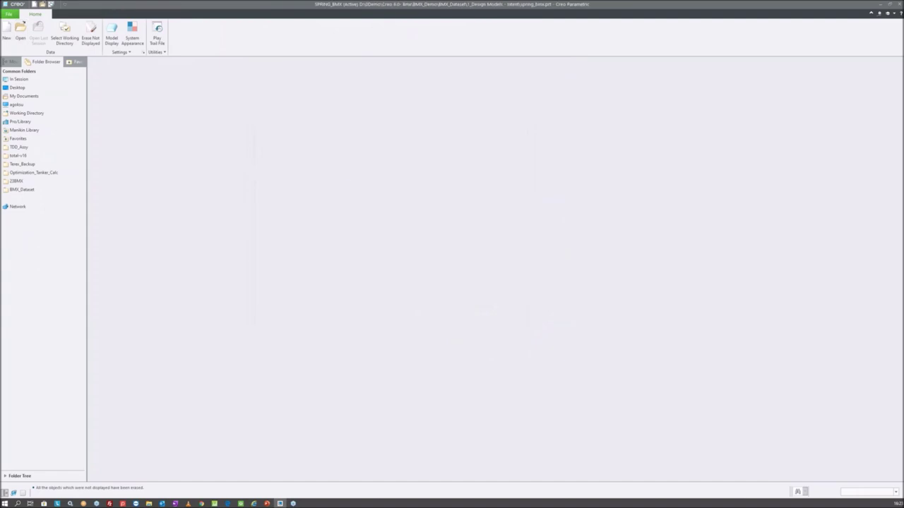
scroll(559, 266, up, 3)
click(452, 212)
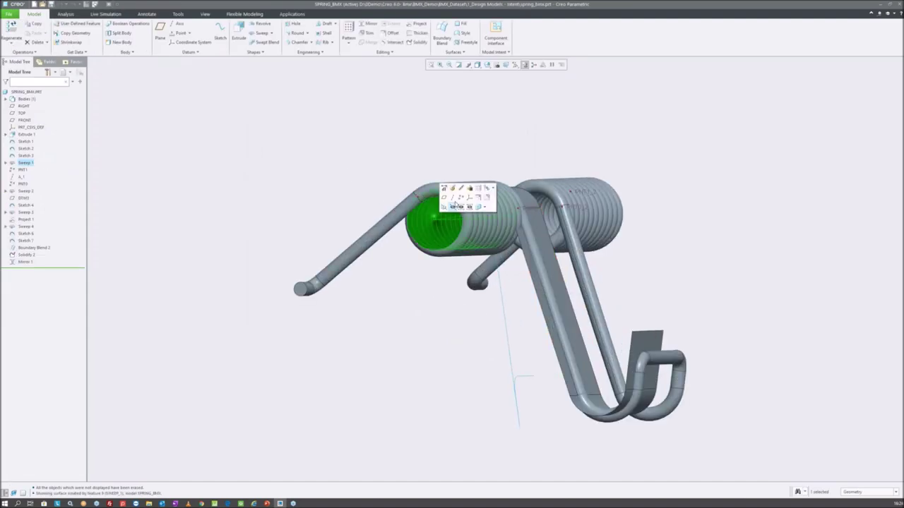
click(453, 206)
scroll(424, 167, down, 1)
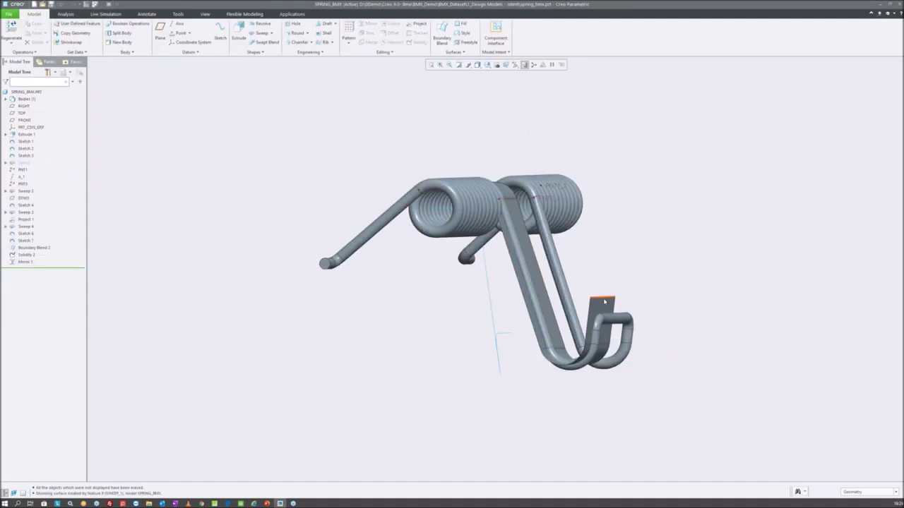
click(605, 302)
click(618, 268)
- Orient the spring to show both coils and select PNT1 to edit its ratio
mouse_move(568, 221)
middle_down()
mouse_move(468, 267)
mouse_move(510, 252)
middle_up()
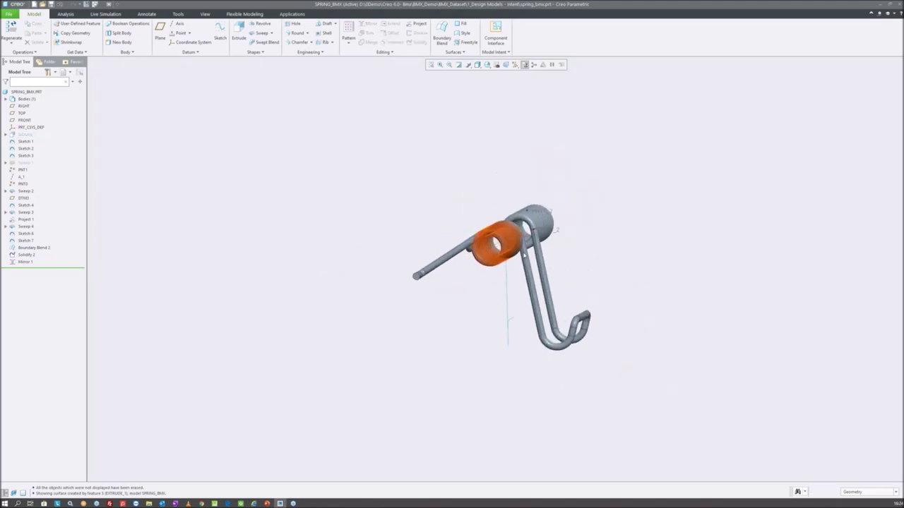
scroll(556, 275, up, 2)
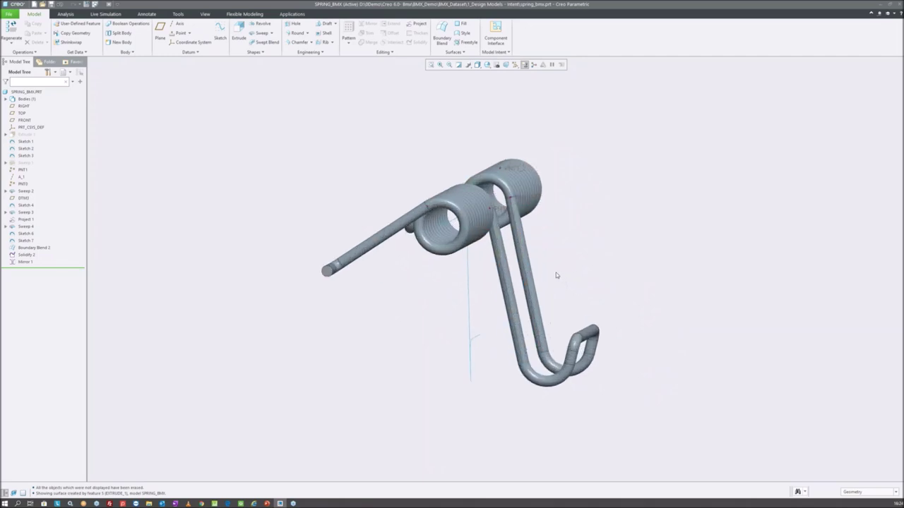
middle_drag(539, 245, 544, 237)
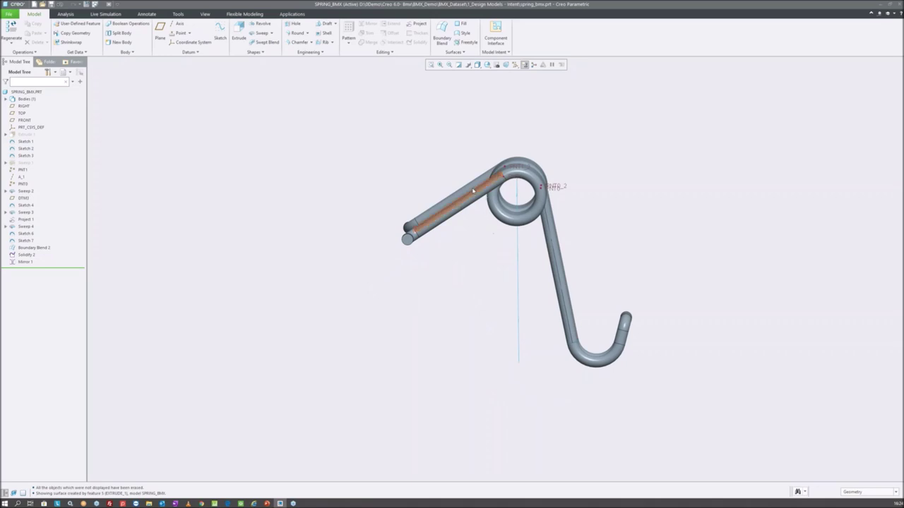
middle_drag(490, 213, 487, 160)
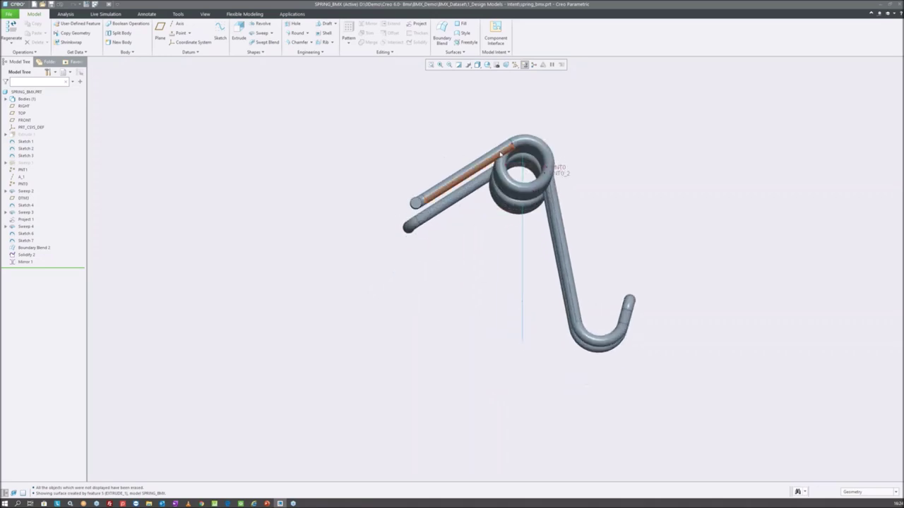
middle_drag(488, 160, 471, 205)
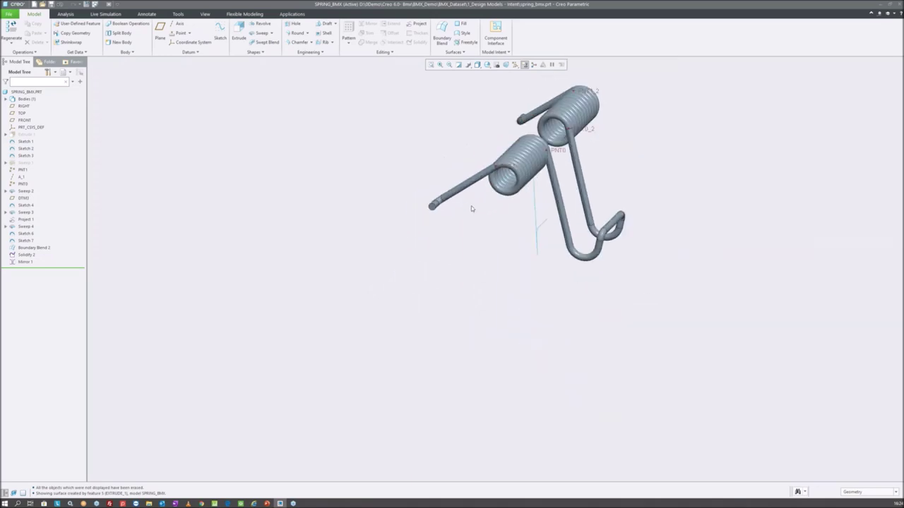
scroll(442, 226, down, 3)
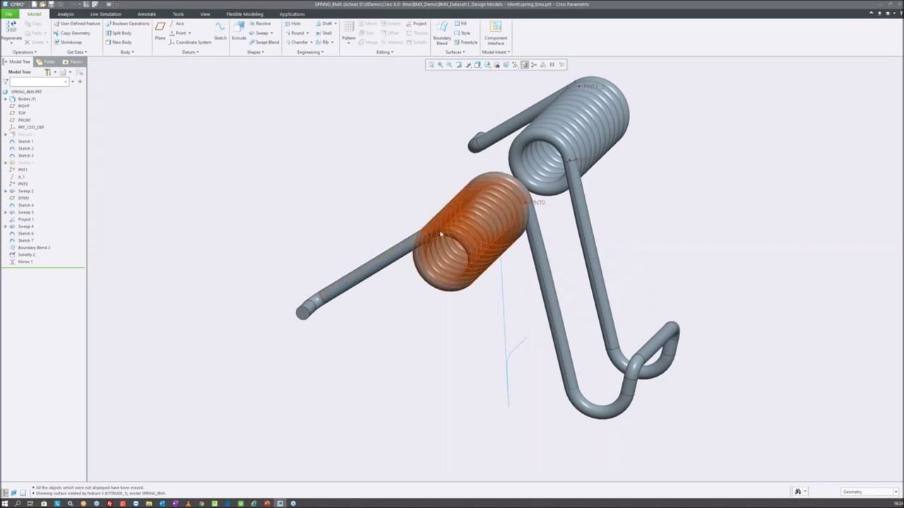
click(441, 234)
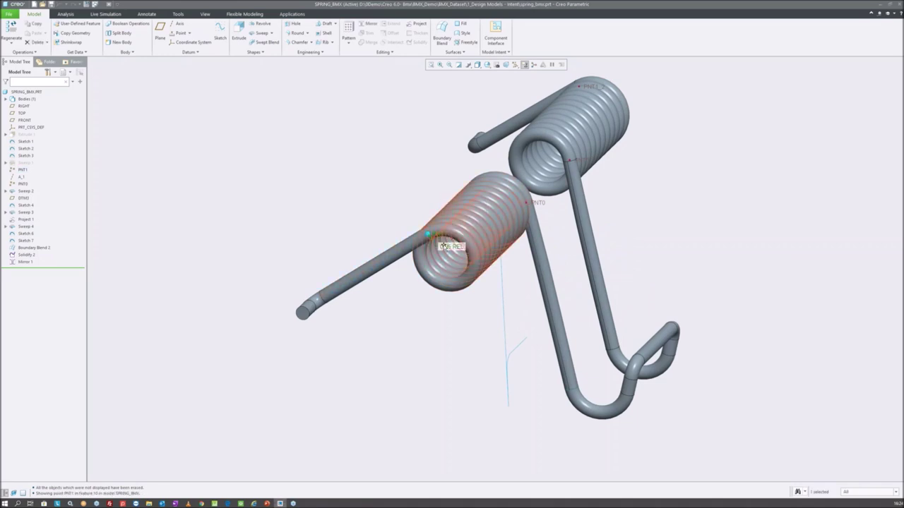
double_click(443, 245)
mouse_move(446, 245)
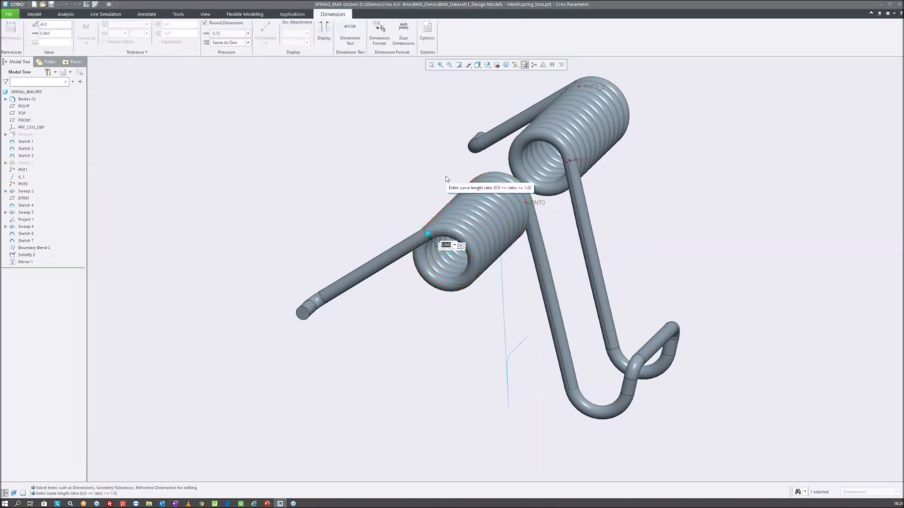
- Change PNT1's curve-length ratio from 0.845 to 0.8, then to 0.95
text(.8)
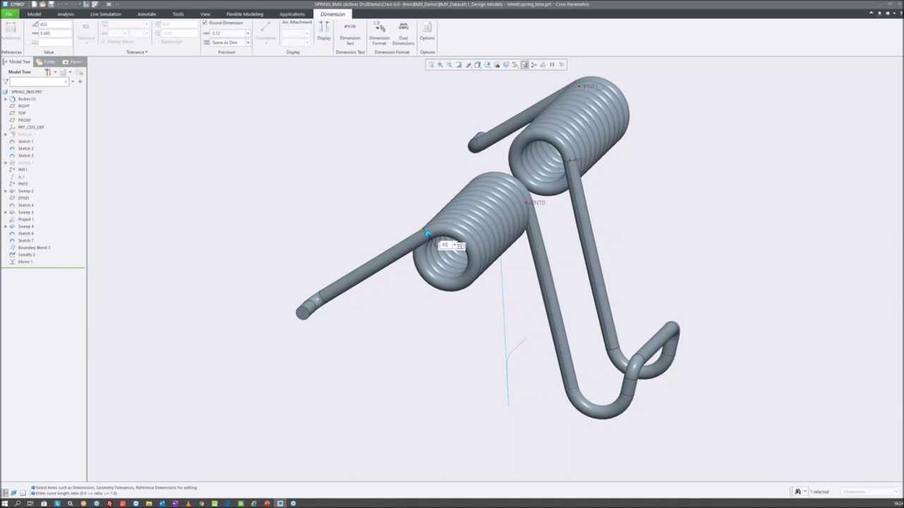
key(Return)
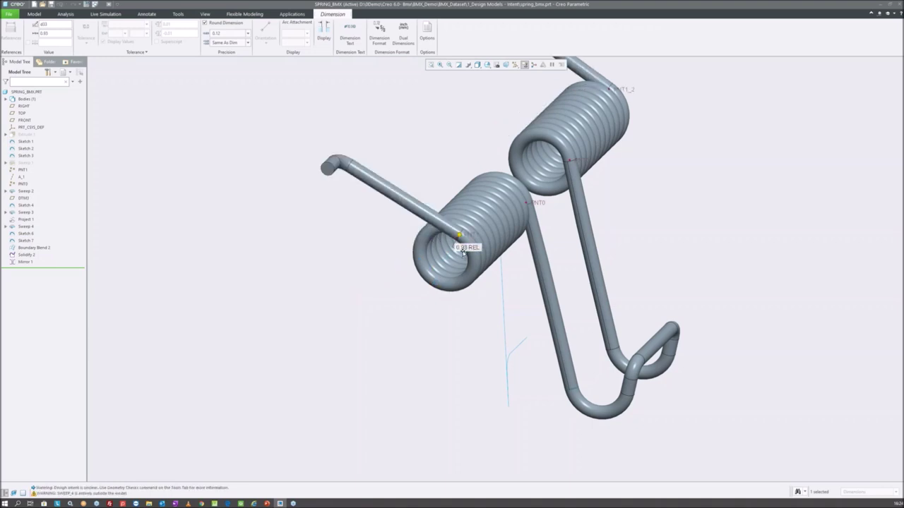
double_click(462, 246)
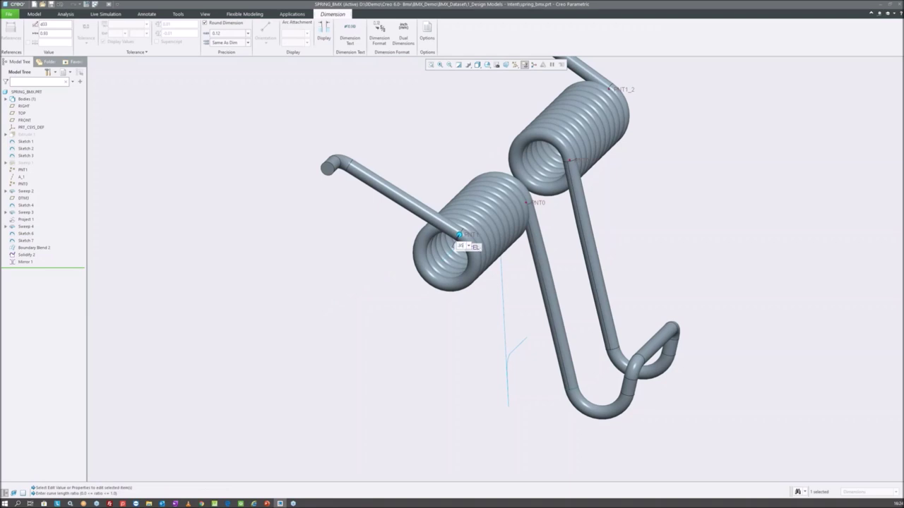
key(Return)
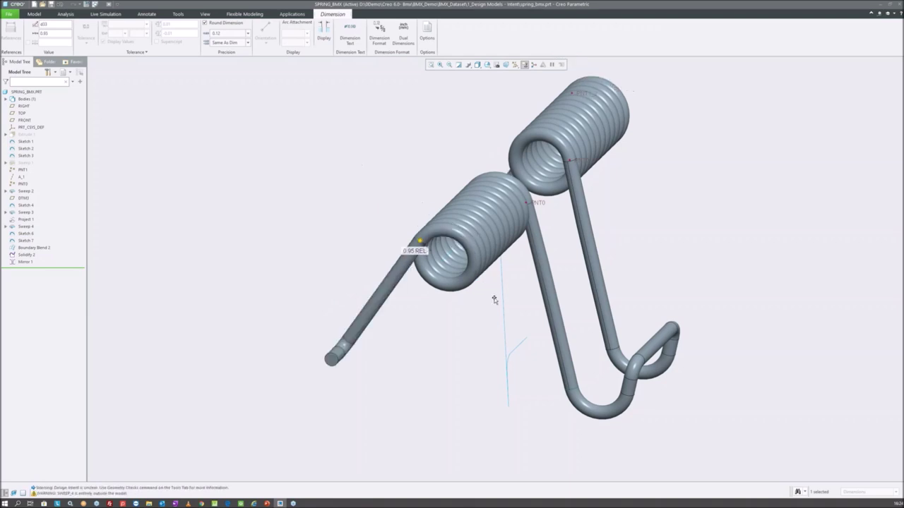
key(ctrl+d)
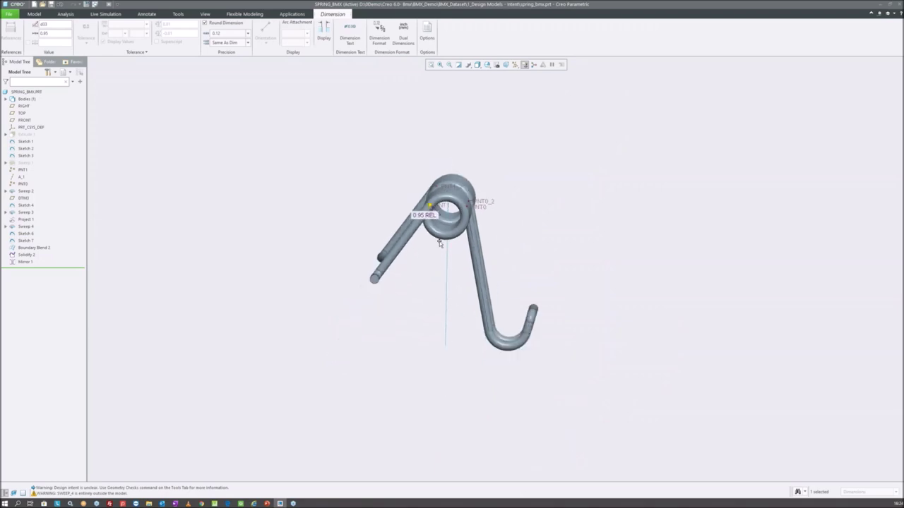
scroll(430, 230, up, 3)
double_click(423, 202)
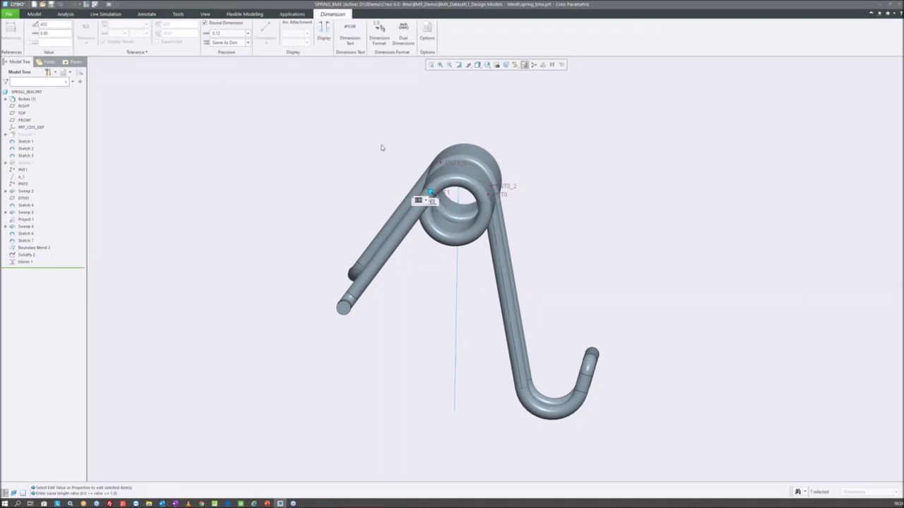
key(Return)
click(401, 164)
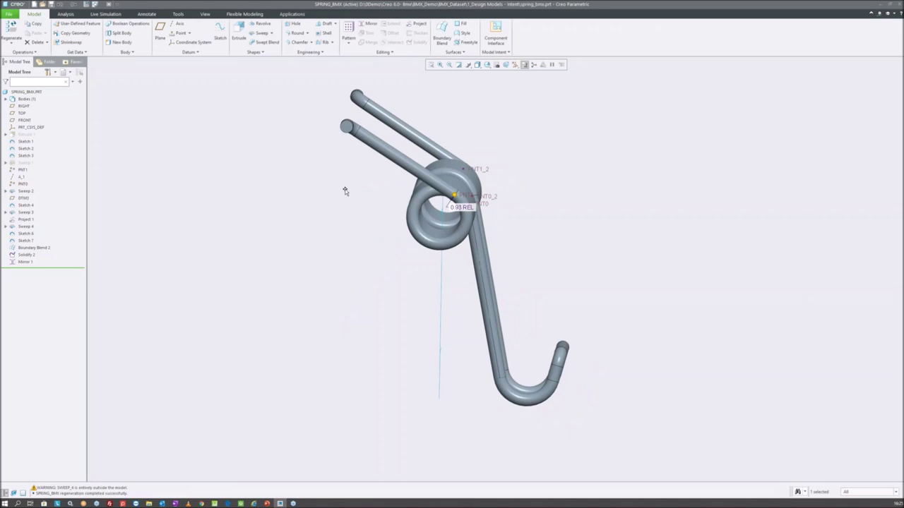
- Drag PNT1 along the coil to swing the leg and show the datum planes
drag(344, 191, 347, 190)
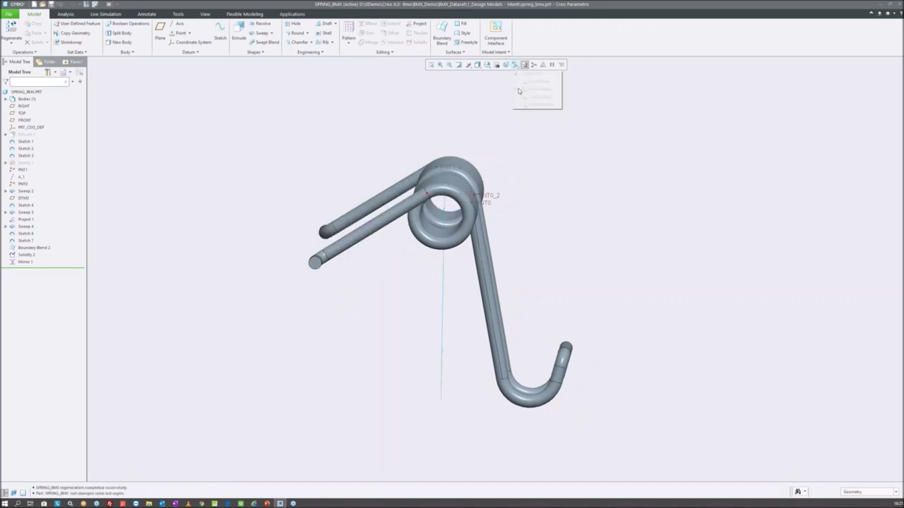
click(513, 67)
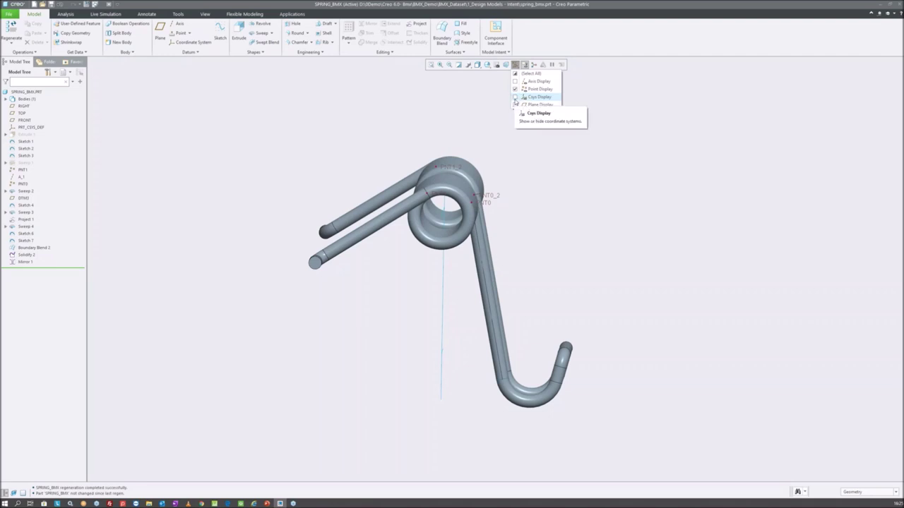
click(515, 104)
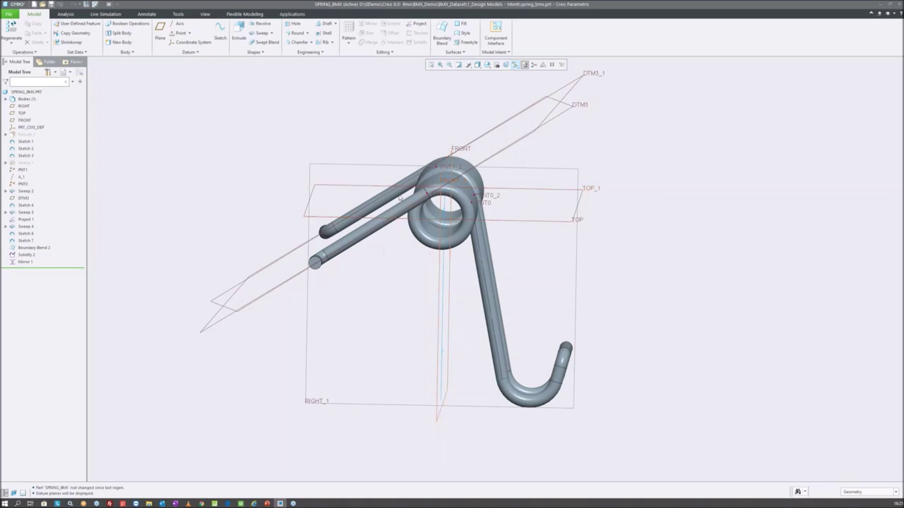
middle_drag(401, 199, 367, 139)
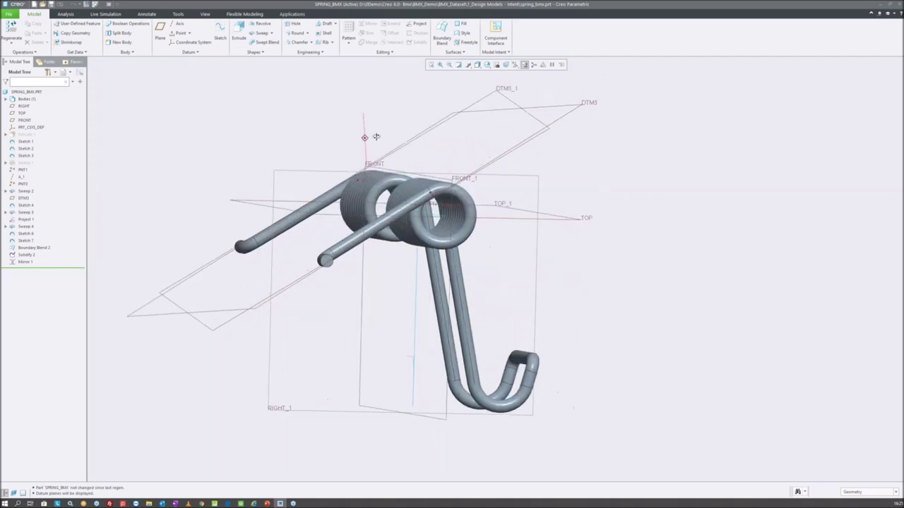
- Measure the angle between datum plane DTM3 and the leg's sketch curve
click(71, 15)
click(204, 35)
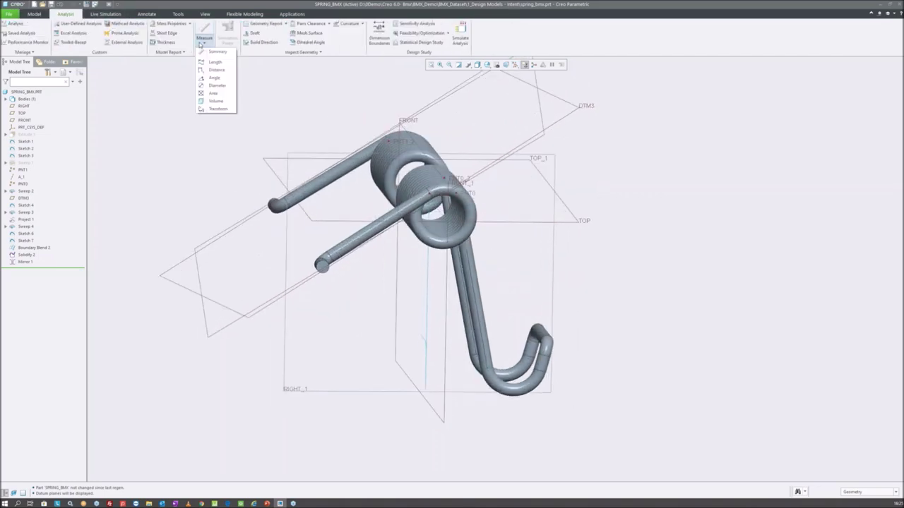
click(214, 78)
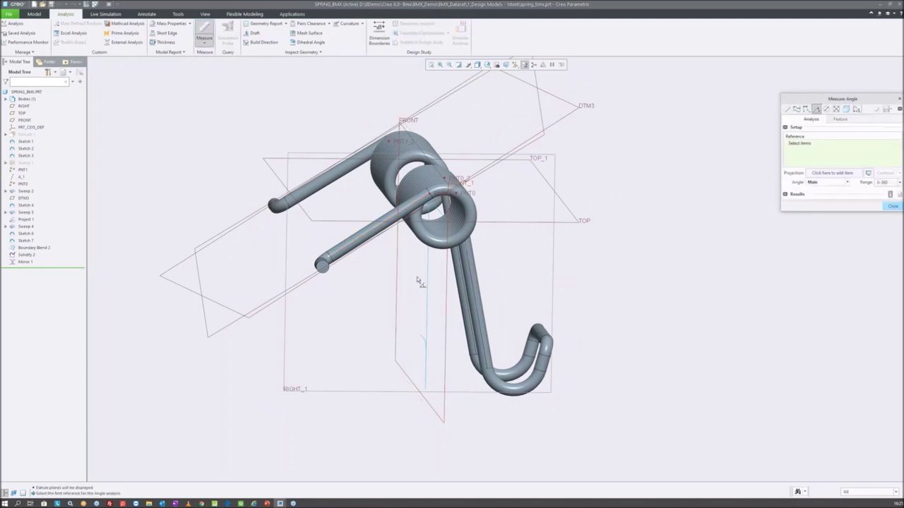
mouse_move(428, 278)
middle_down()
mouse_move(414, 174)
mouse_move(422, 183)
middle_up()
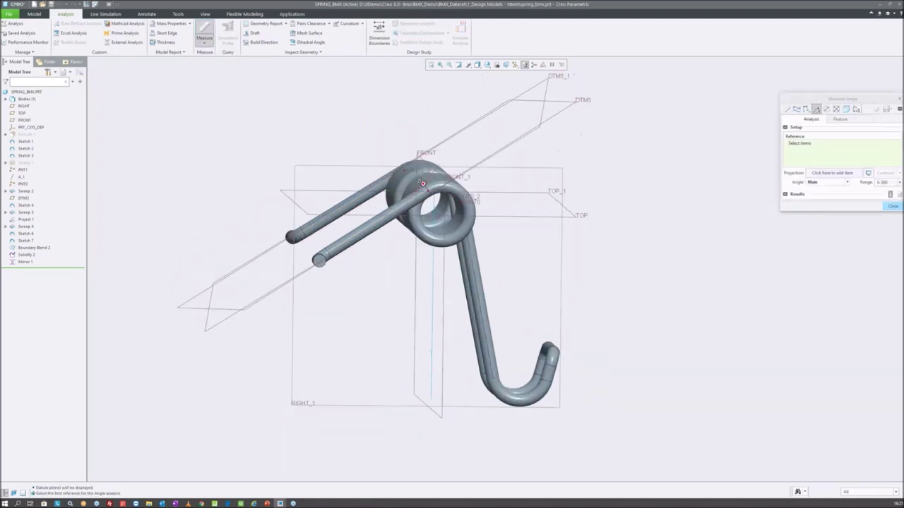
click(558, 114)
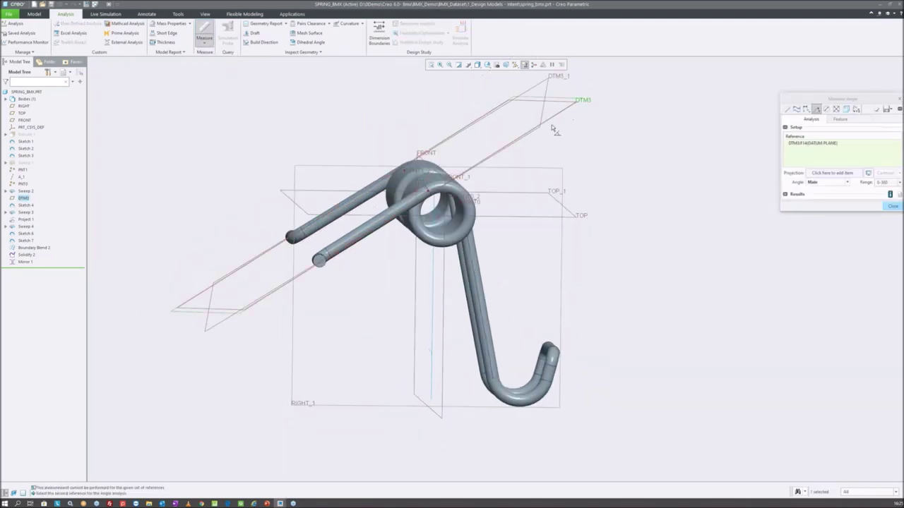
click(432, 304)
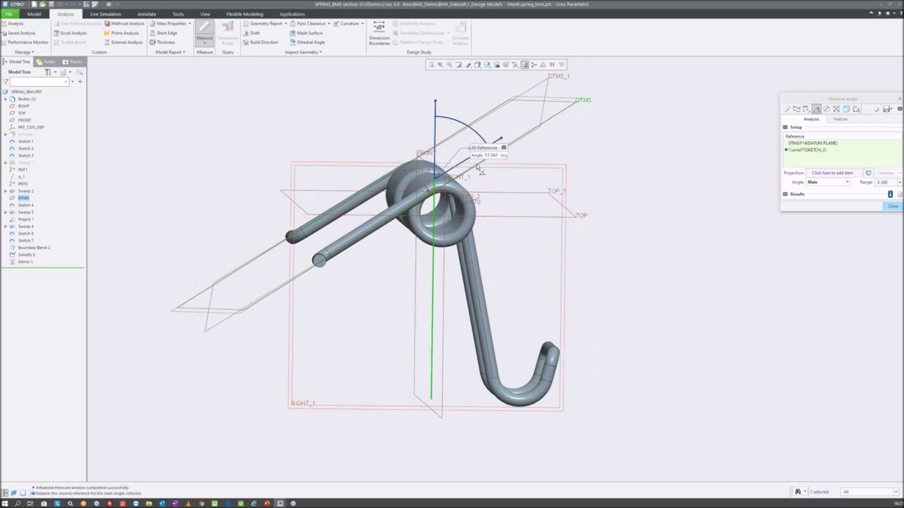
- Check the 57.567° angle from several standard views, including RIGHT and side
click(487, 64)
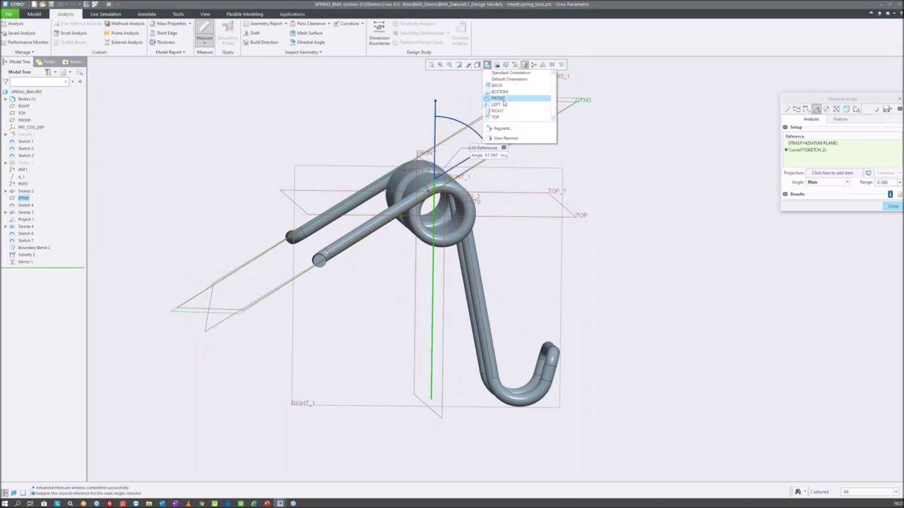
click(519, 98)
click(488, 64)
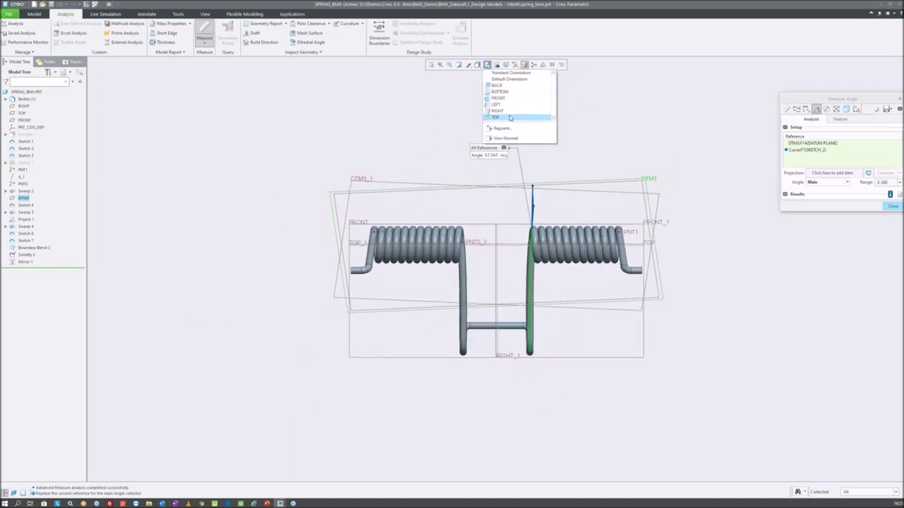
click(498, 111)
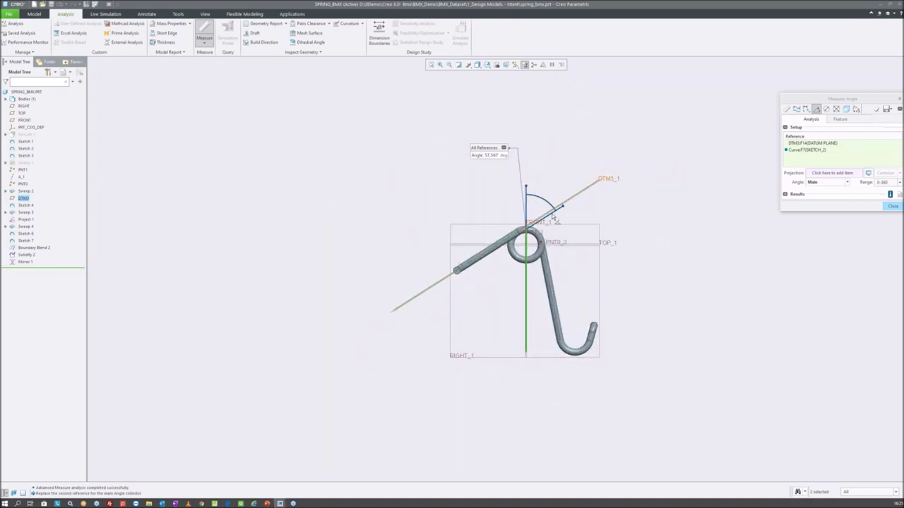
click(487, 65)
click(502, 104)
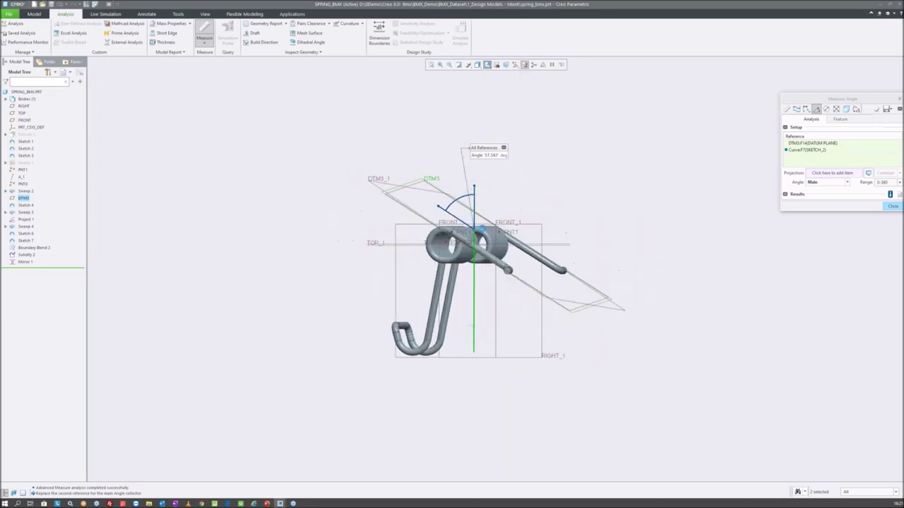
scroll(490, 205, down, 2)
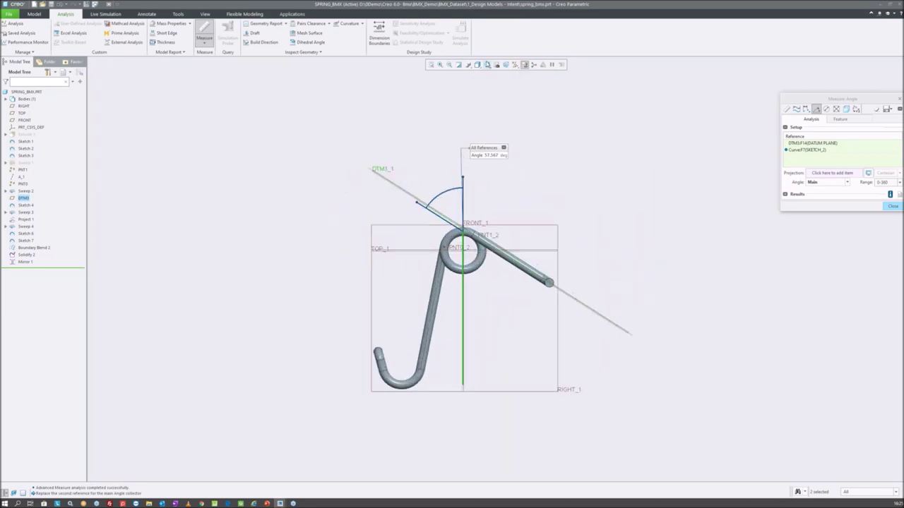
click(487, 65)
click(503, 110)
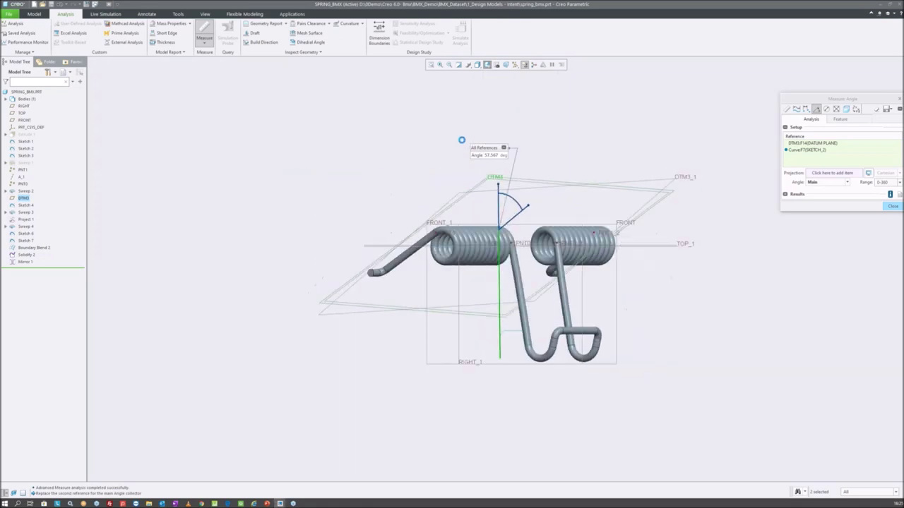
scroll(518, 281, down, 2)
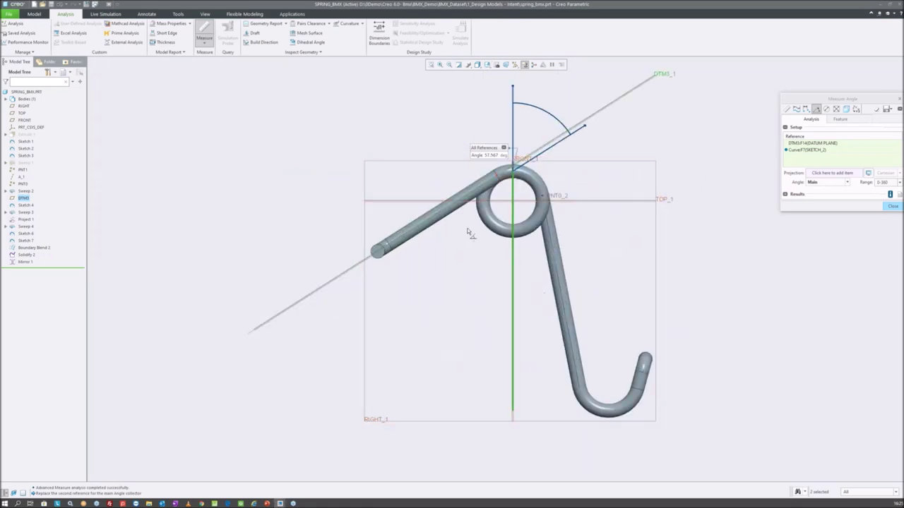
- Save the angle measurement as the feature ANG
click(886, 110)
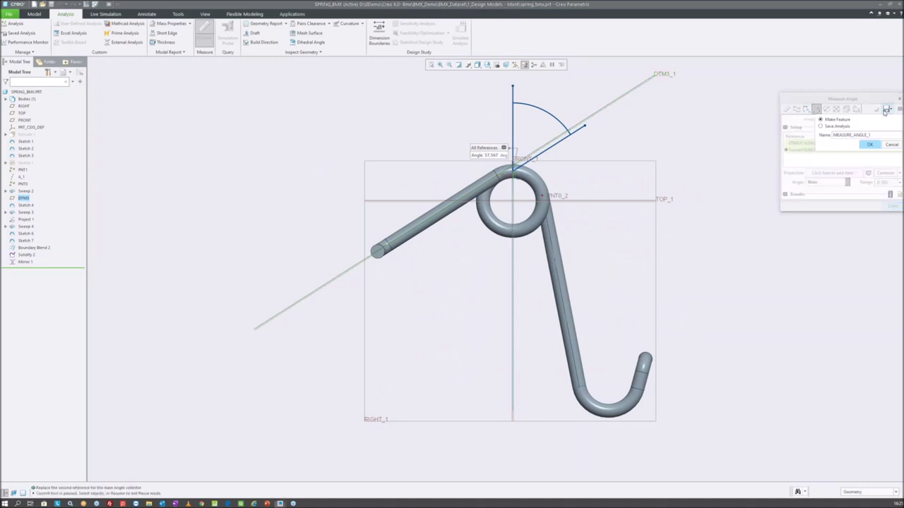
double_click(845, 134)
text(a)
key(Return)
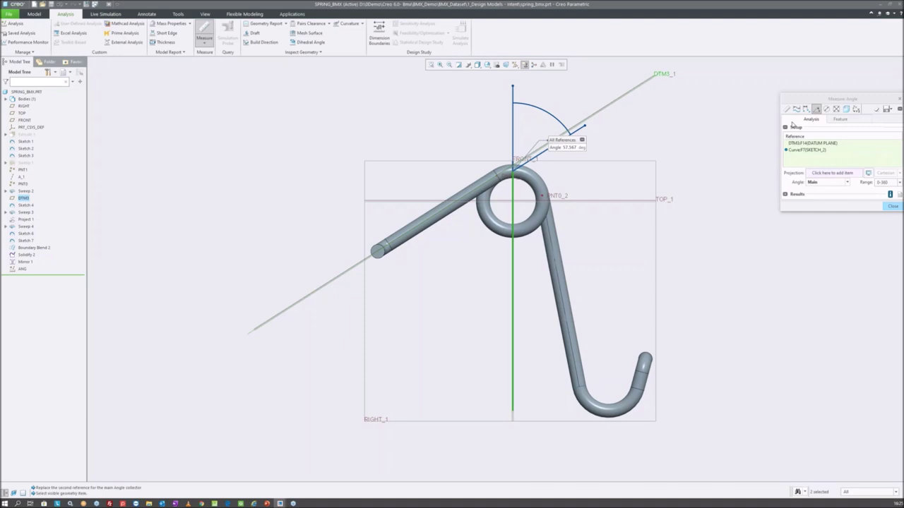
middle_click(789, 128)
- Accept the ANG feature's ANGLE parameter in its Parameters dialog
right_click(22, 269)
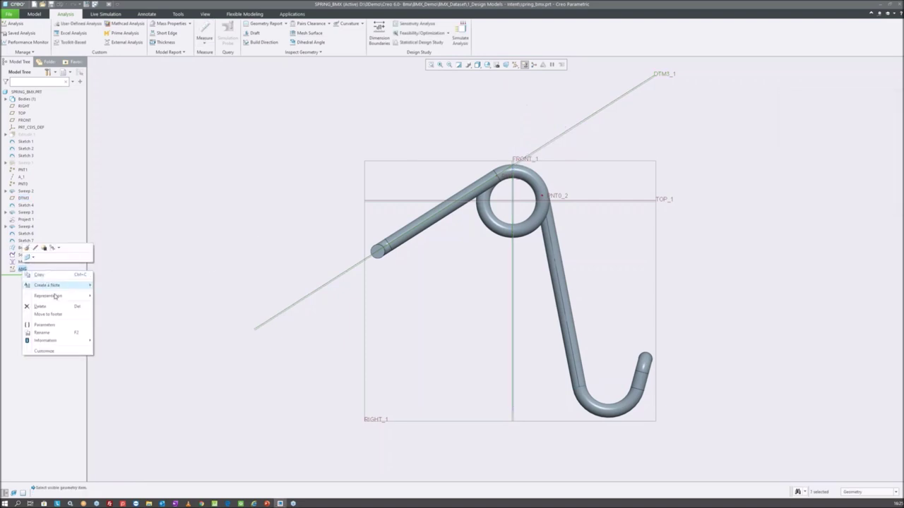
click(43, 326)
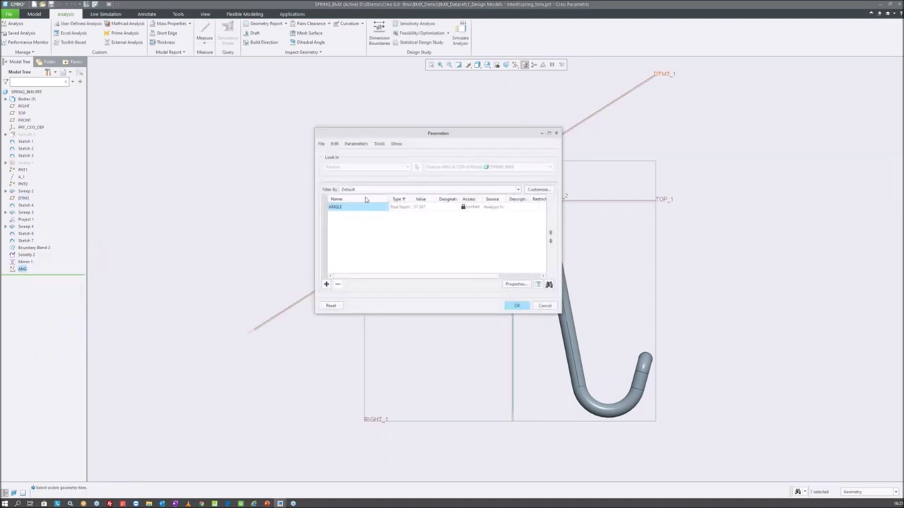
click(518, 306)
scroll(290, 163, down, 2)
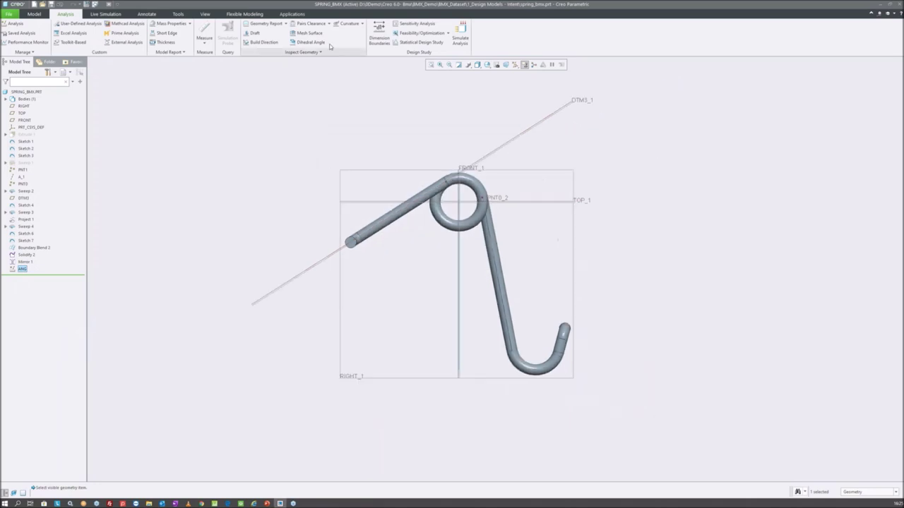
- Create a feasibility study constraining ANGLE:ANG to equal 25
click(422, 33)
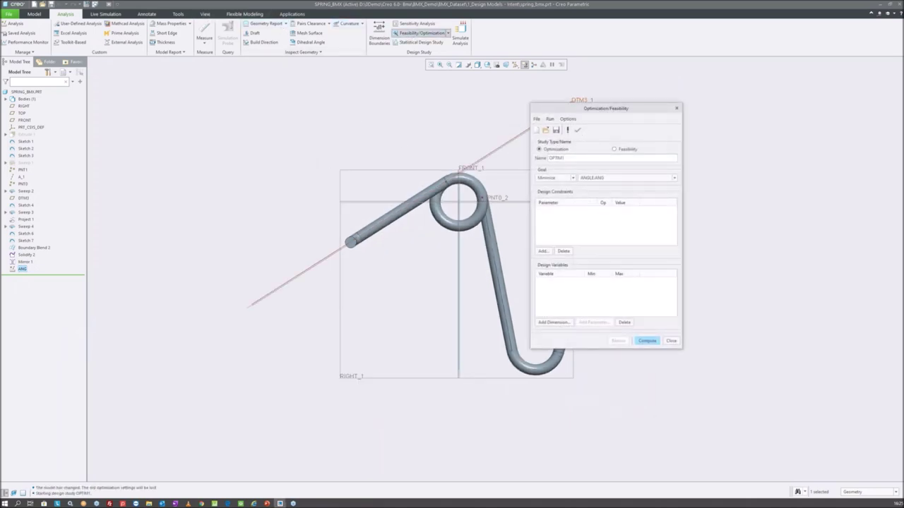
click(613, 149)
click(543, 250)
click(569, 379)
click(558, 386)
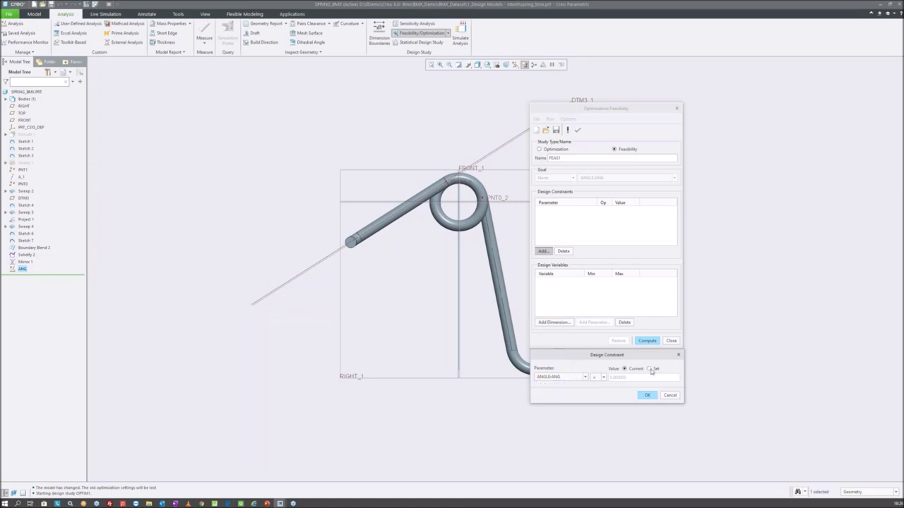
click(648, 369)
text(25)
key(Return)
click(674, 396)
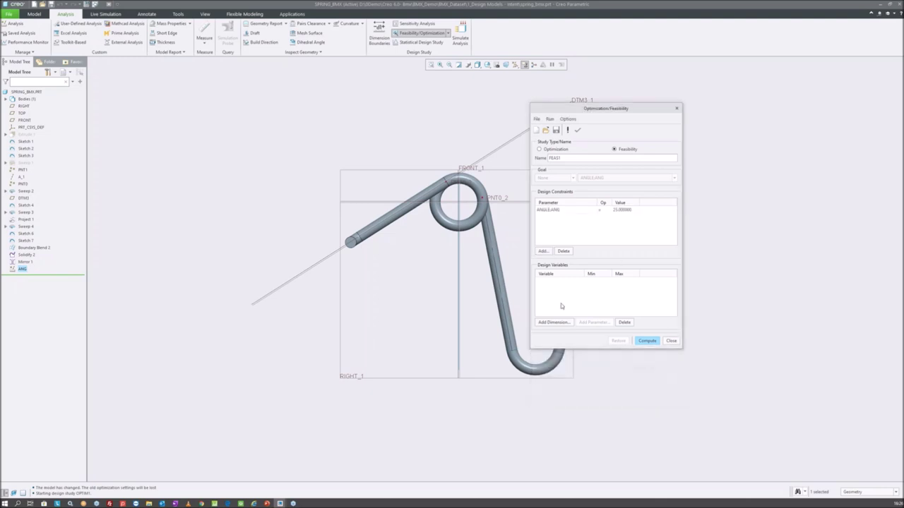
- Add the 0.95 coil dimension as a design variable ranging 0.83 to 0.98
click(557, 322)
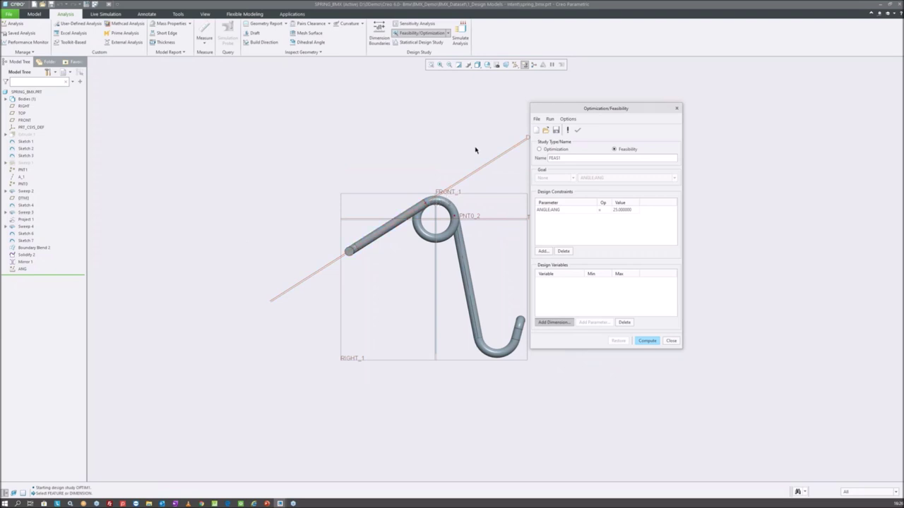
click(524, 64)
click(523, 106)
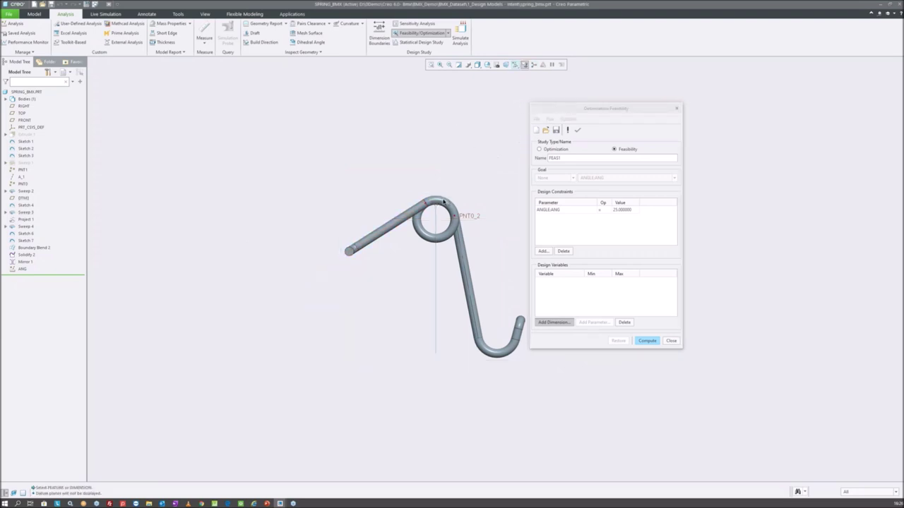
middle_drag(429, 166, 431, 220)
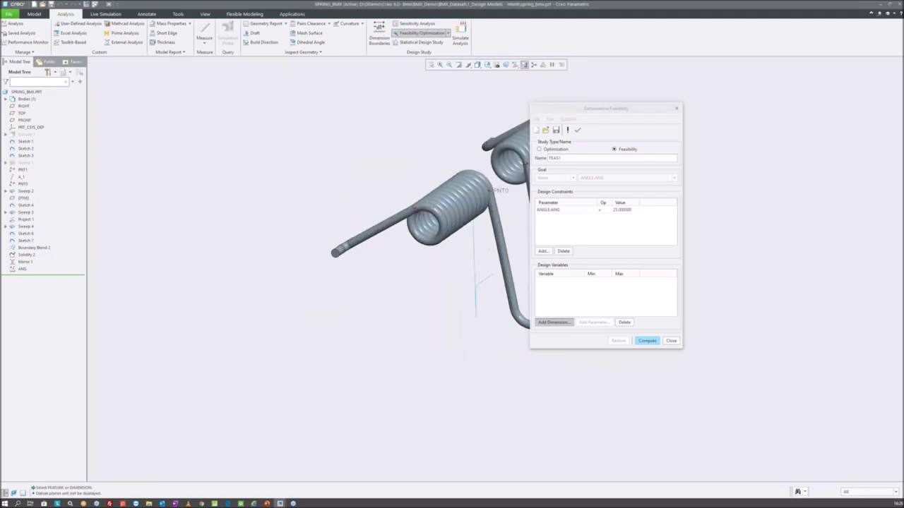
click(429, 213)
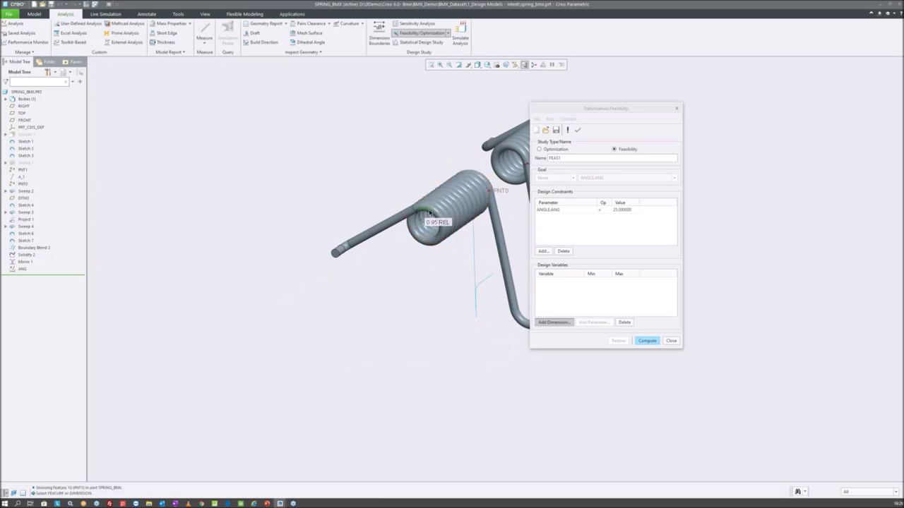
click(436, 222)
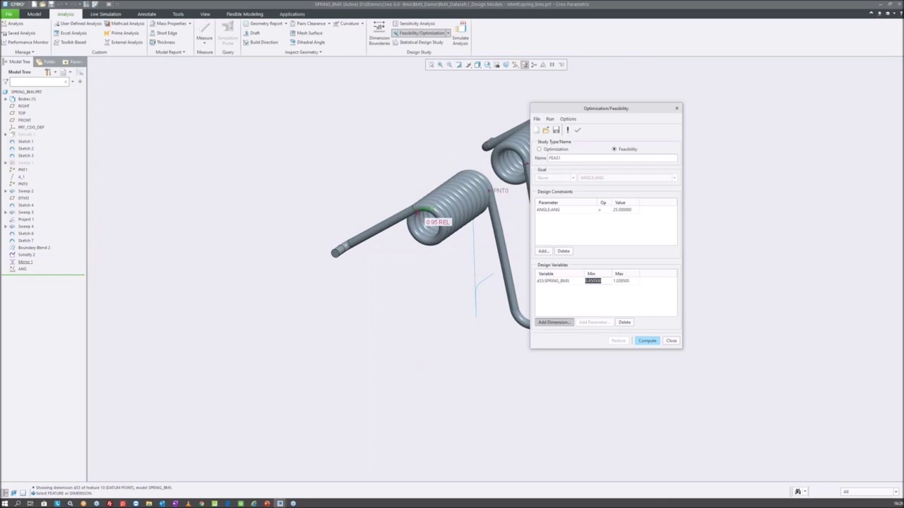
text(0.83)
key(Tab)
text(.98)
key(Return)
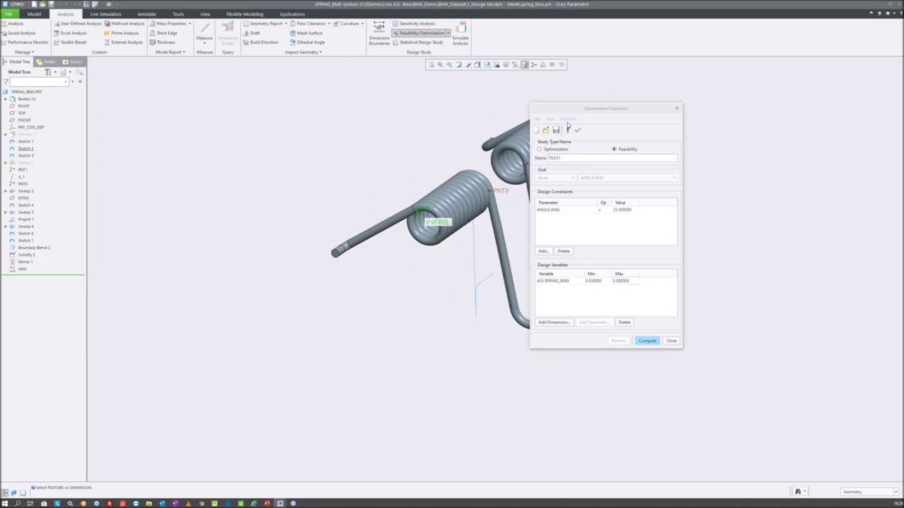
- Include design variables in the graph preferences and run the feasibility study
click(567, 118)
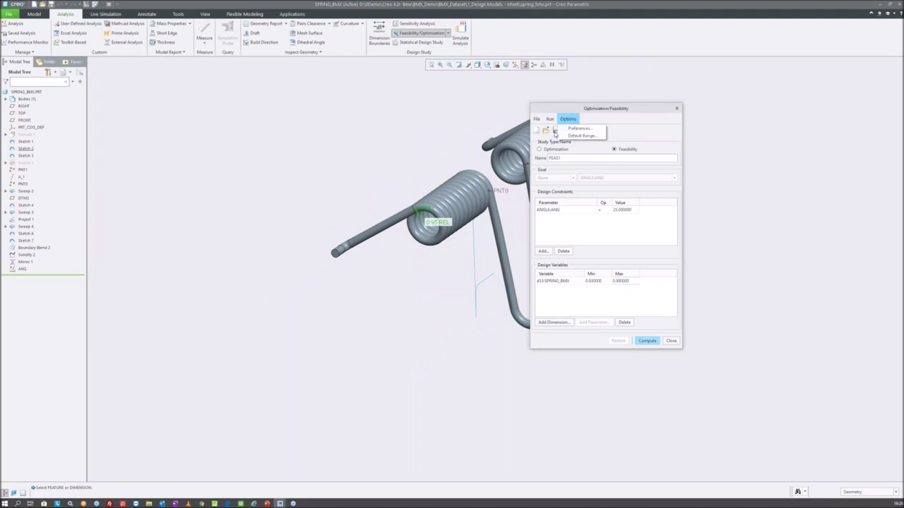
click(578, 128)
click(447, 189)
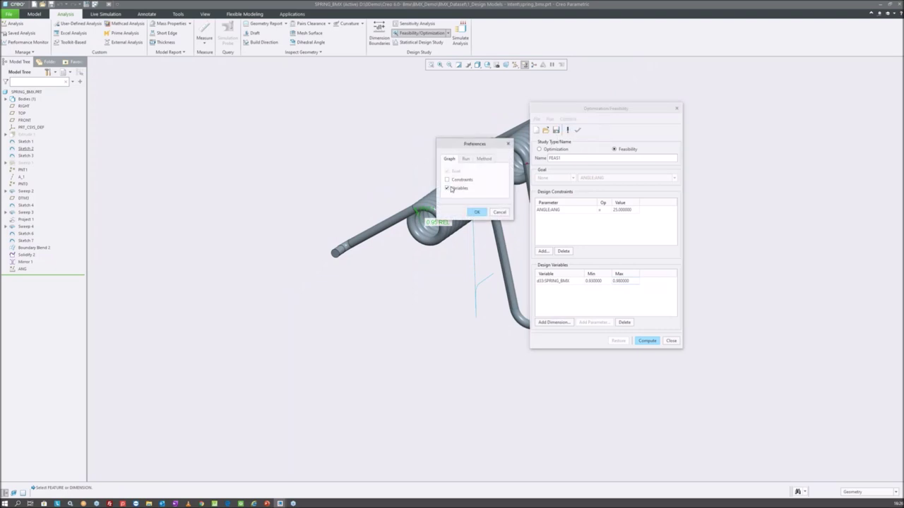
click(476, 212)
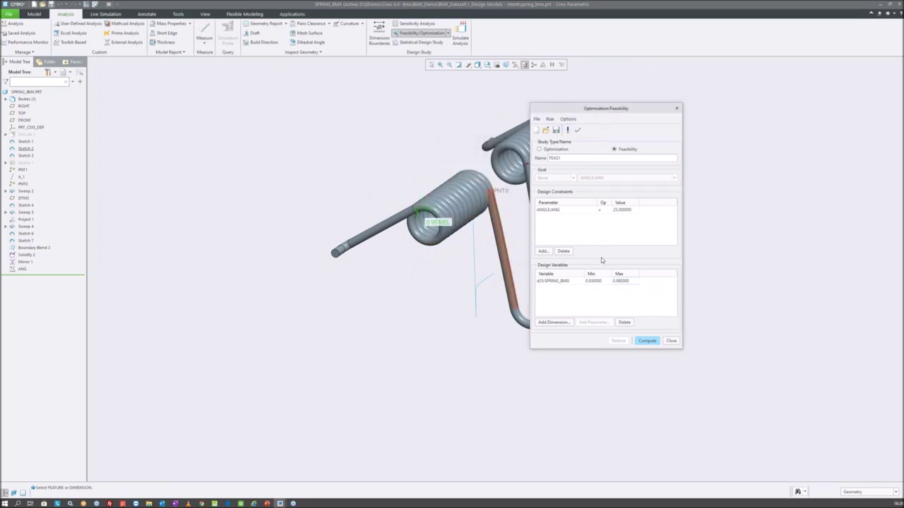
click(647, 341)
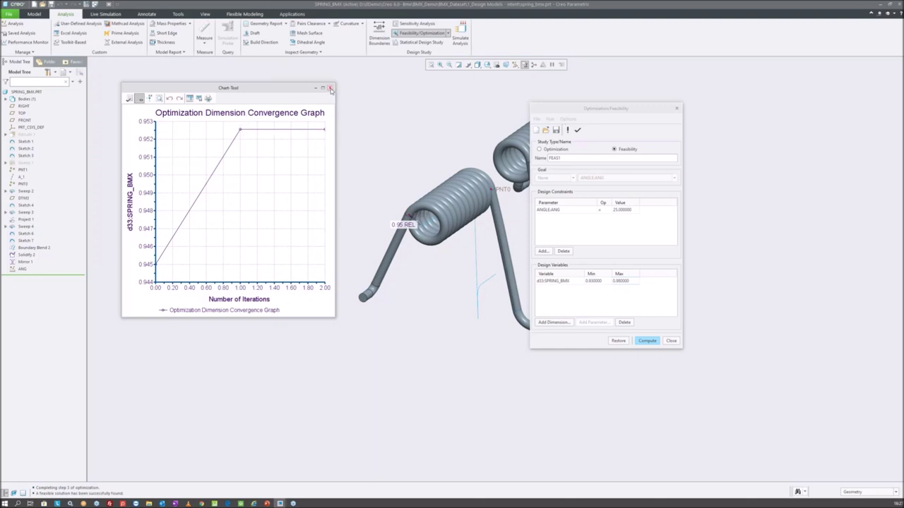
- Close the convergence graph and keep the study's changes to the spring
click(330, 88)
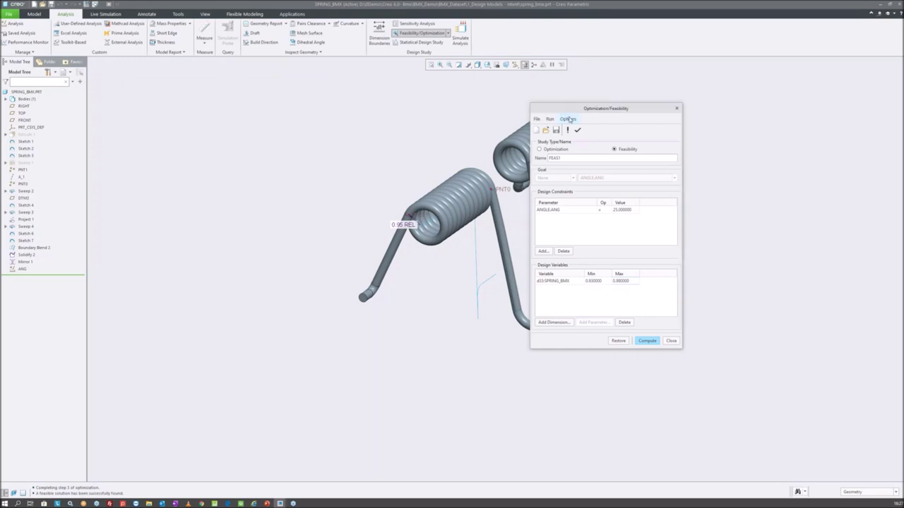
click(670, 341)
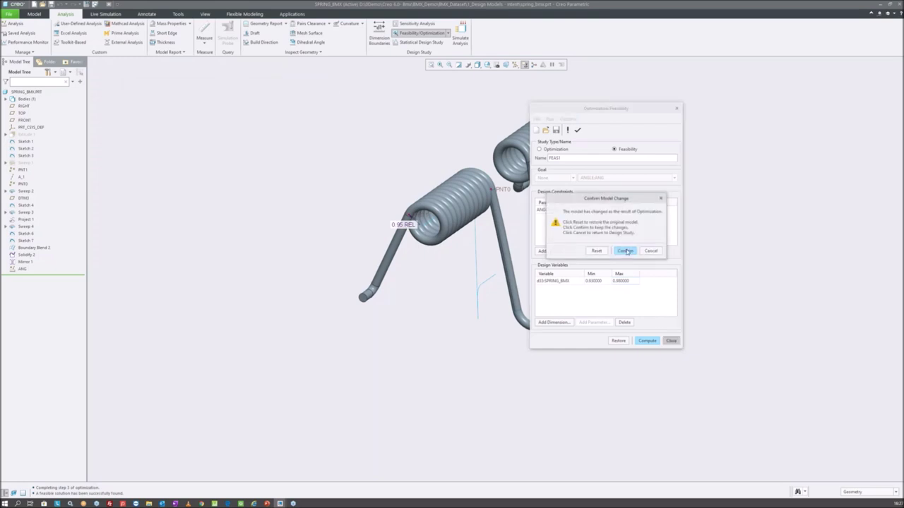
click(627, 251)
- Verify in the ANG feature's parameters that the angle now reads about 25
right_click(20, 270)
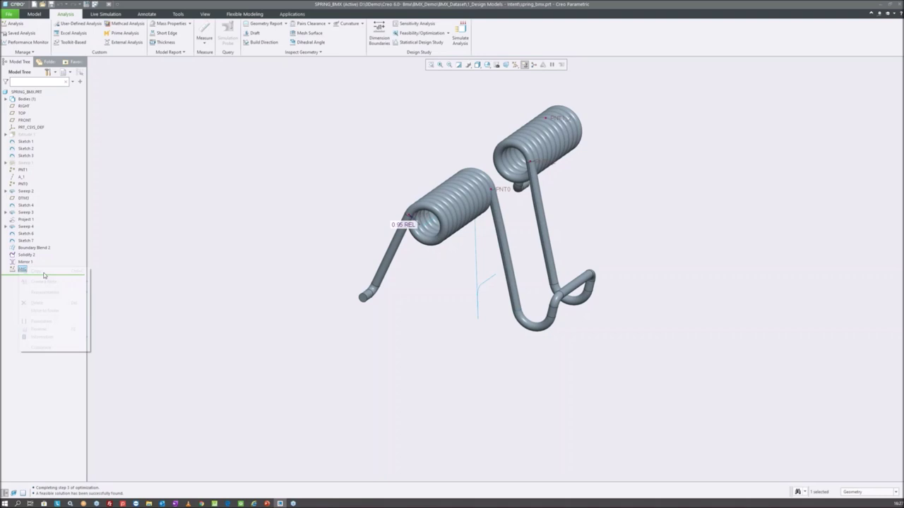
click(61, 319)
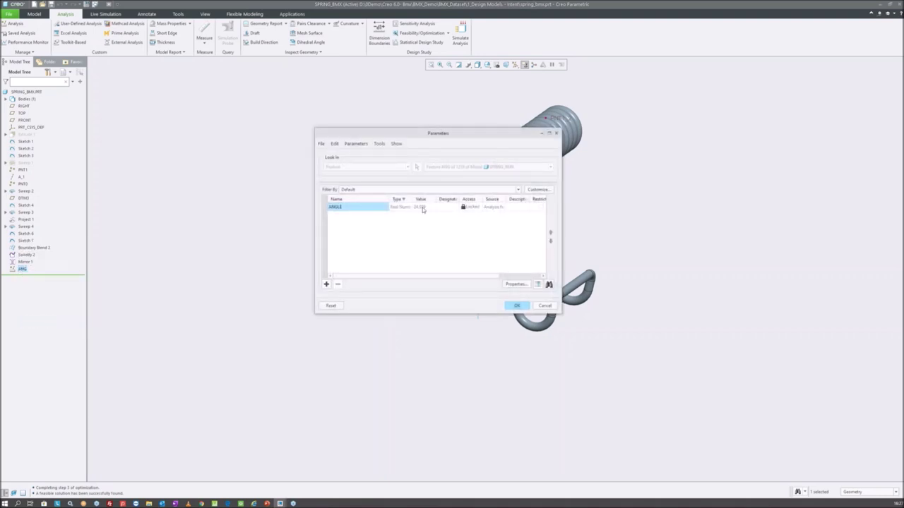
click(521, 307)
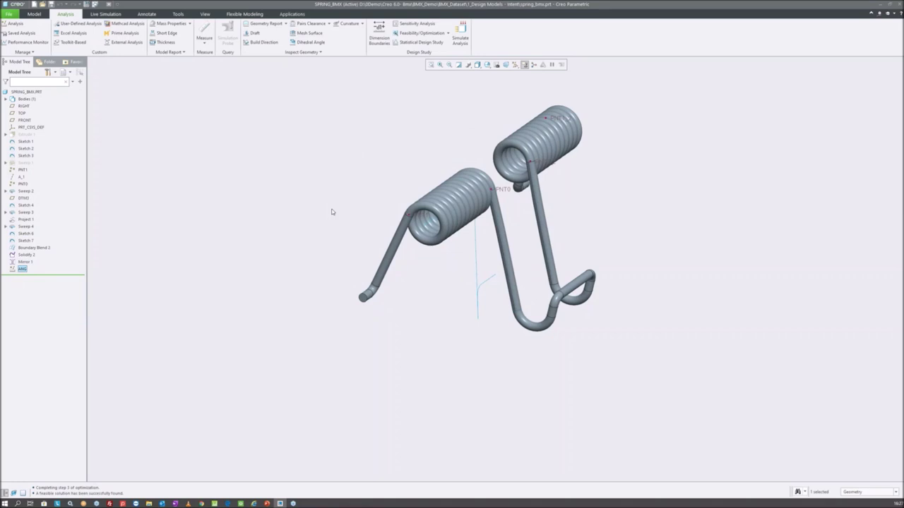
- Deselect the ANG feature, close the spring window and erase undisplayed objects from memory
click(336, 175)
click(108, 5)
click(90, 35)
key(Return)
- Open oil_tank.prt from the BMX_Dataset > 0_Oil_Tank-Vol folder
click(19, 31)
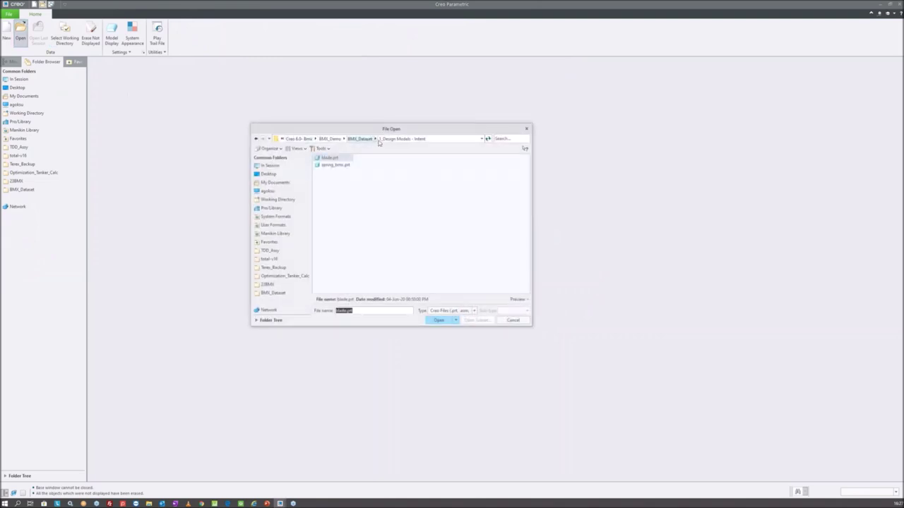
click(361, 139)
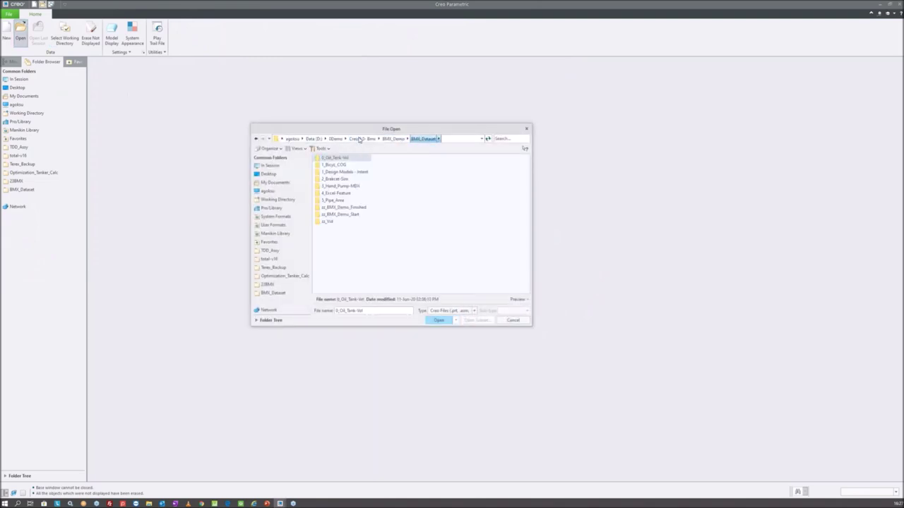
double_click(347, 158)
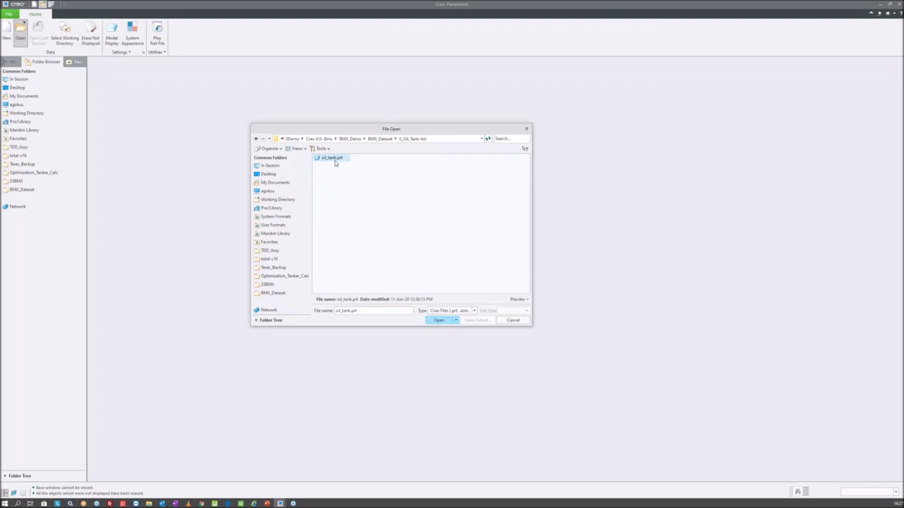
double_click(335, 160)
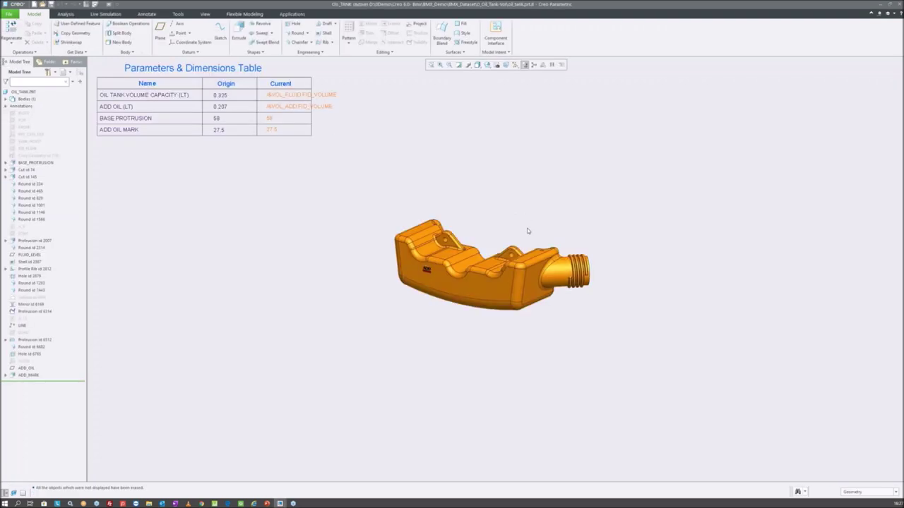
- Zoom and orbit the oil tank model to inspect it from different sides
scroll(526, 231, up, 2)
scroll(481, 332, up, 2)
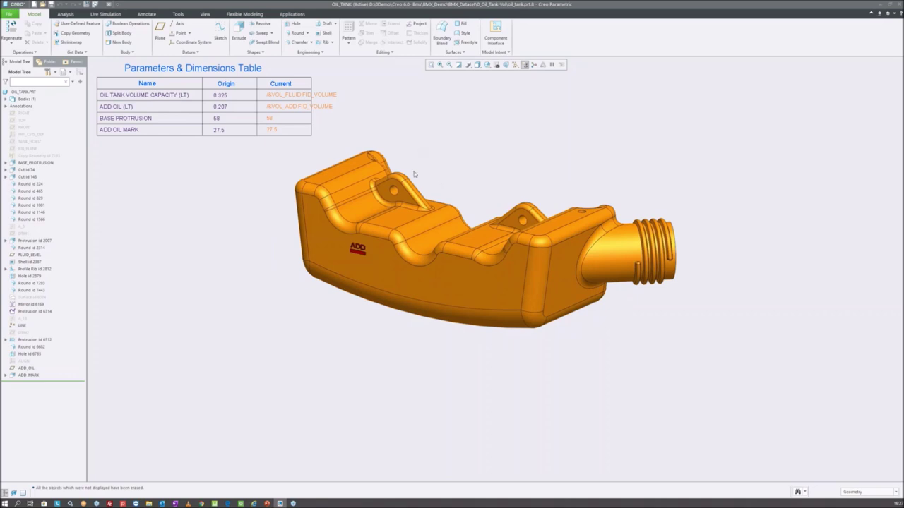
scroll(419, 178, up, 2)
scroll(473, 235, up, 1)
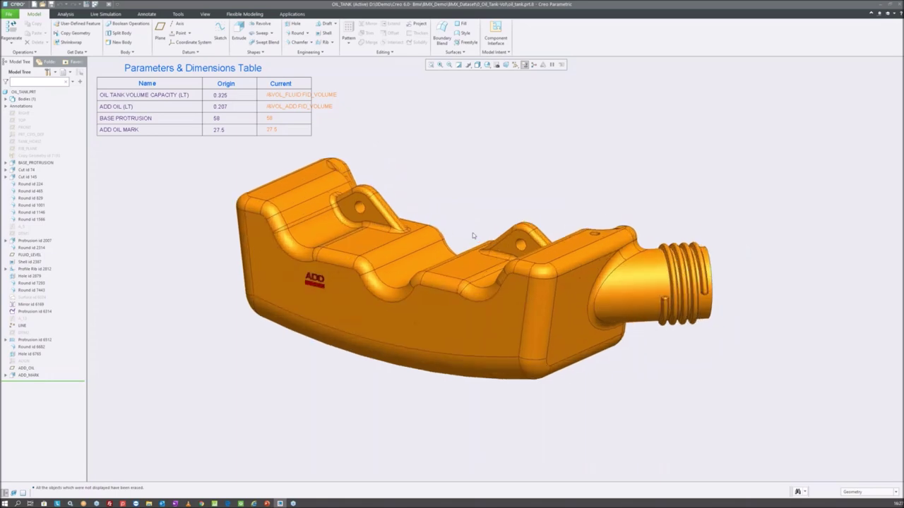
mouse_move(473, 235)
middle_down()
mouse_move(362, 241)
mouse_move(465, 266)
mouse_move(415, 213)
middle_up()
scroll(402, 226, down, 2)
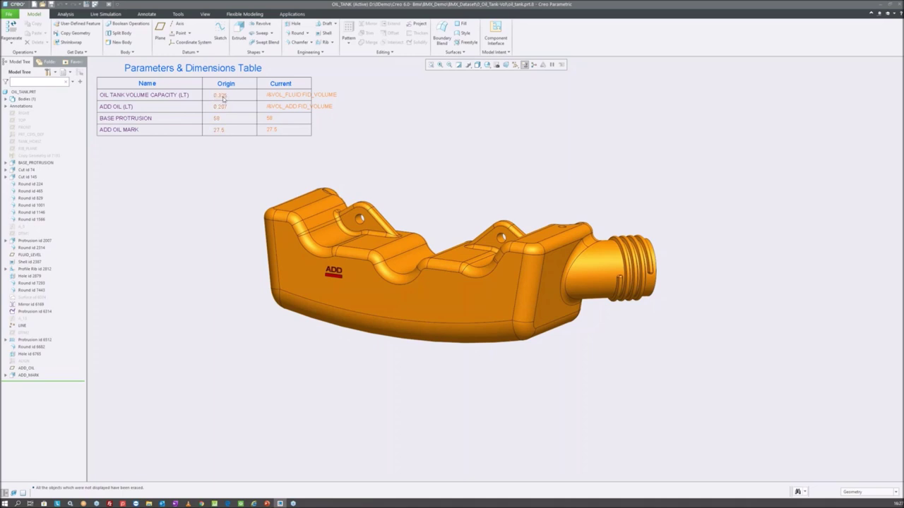
middle_drag(407, 194, 428, 201)
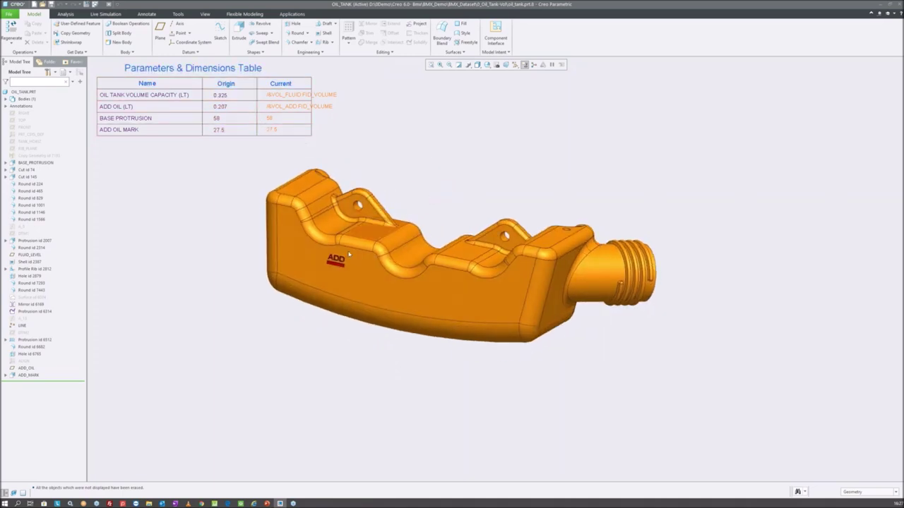
scroll(306, 268, up, 3)
scroll(306, 267, up, 1)
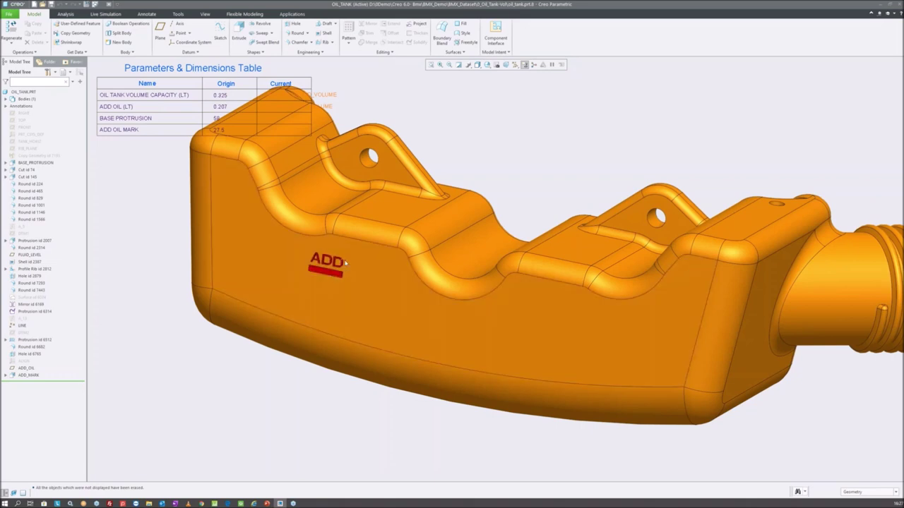
scroll(306, 268, down, 3)
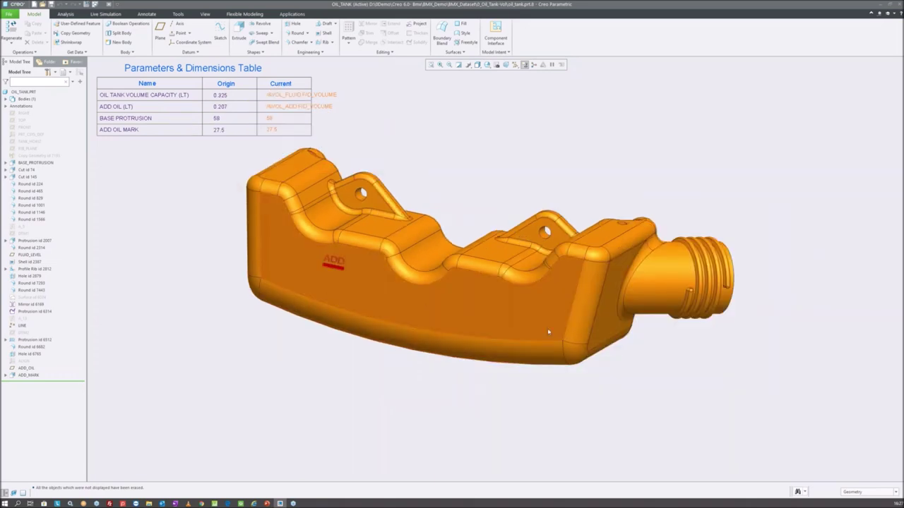
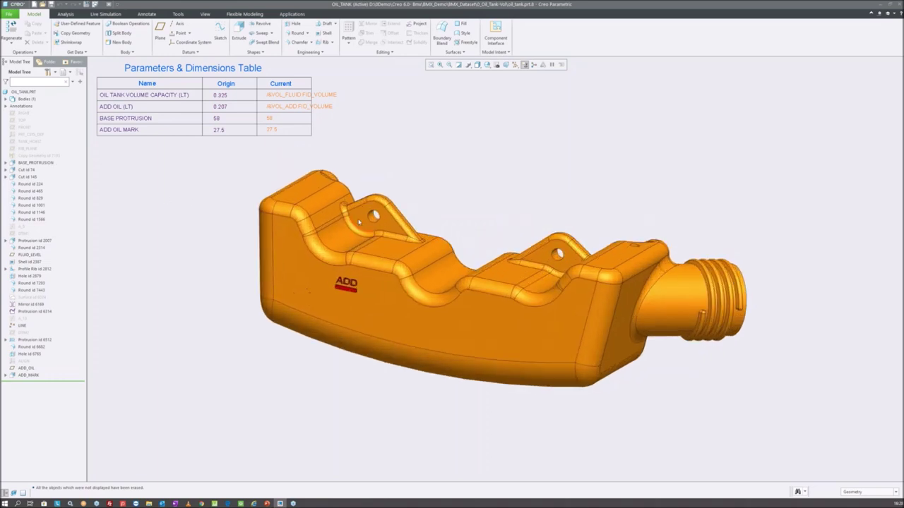
- Review the ADD_MARK, Protrusion 6312/6314, Mirror 6169 and rib round features on the tank
middle_drag(428, 219, 443, 201)
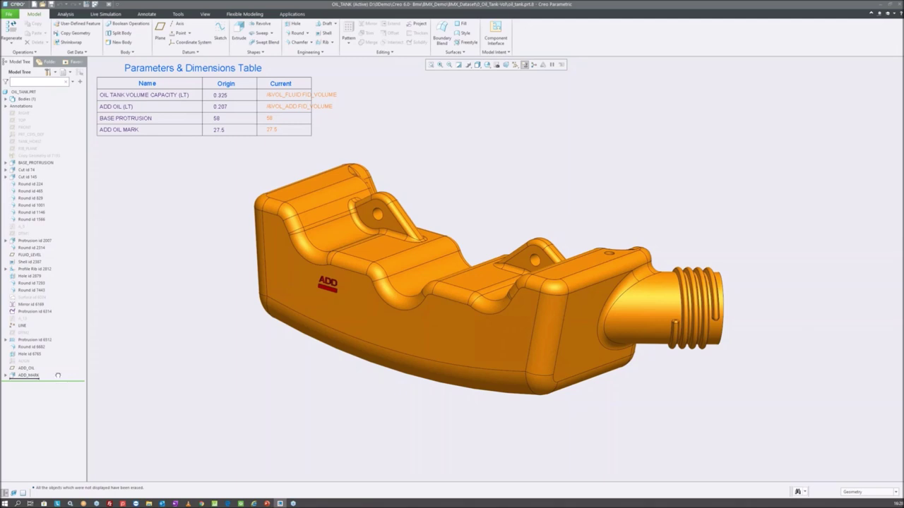
click(30, 376)
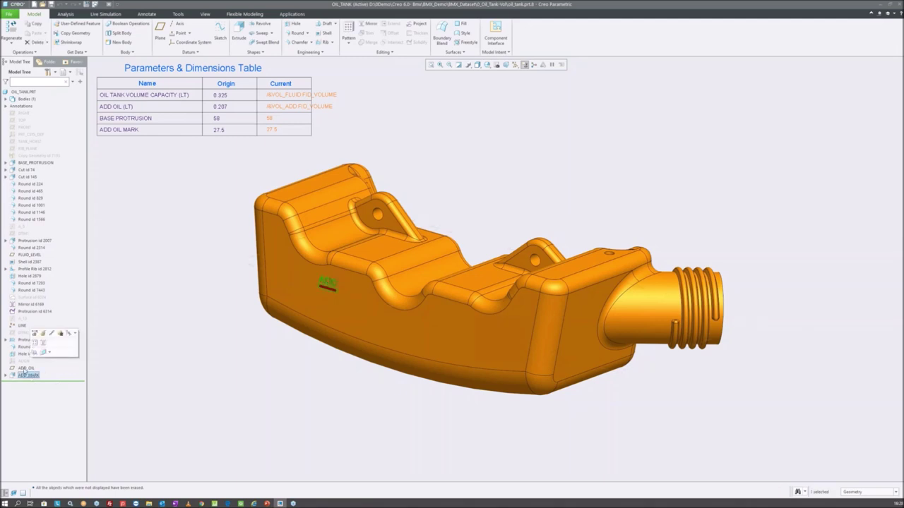
click(32, 340)
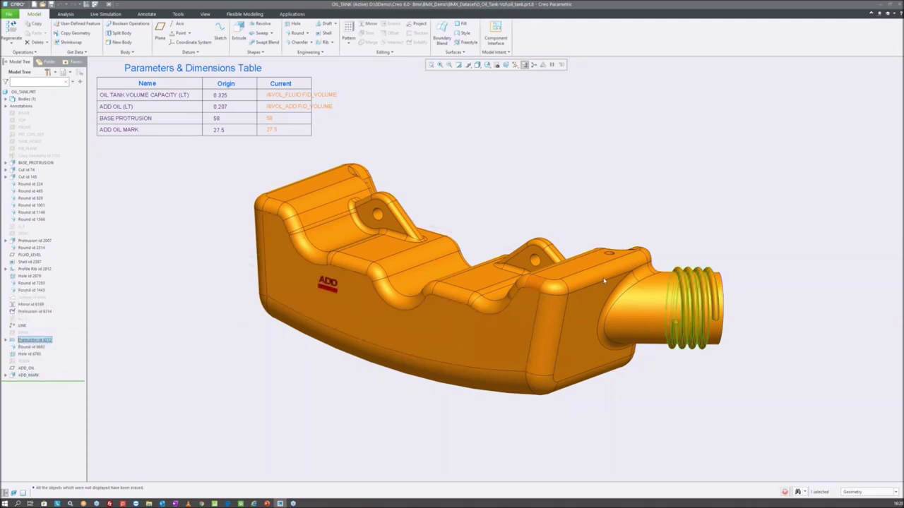
click(27, 312)
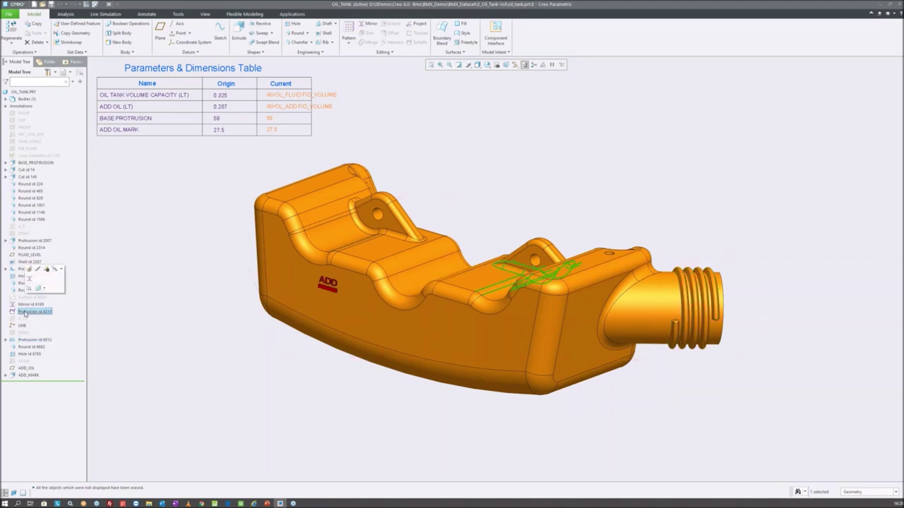
middle_drag(346, 299, 190, 326)
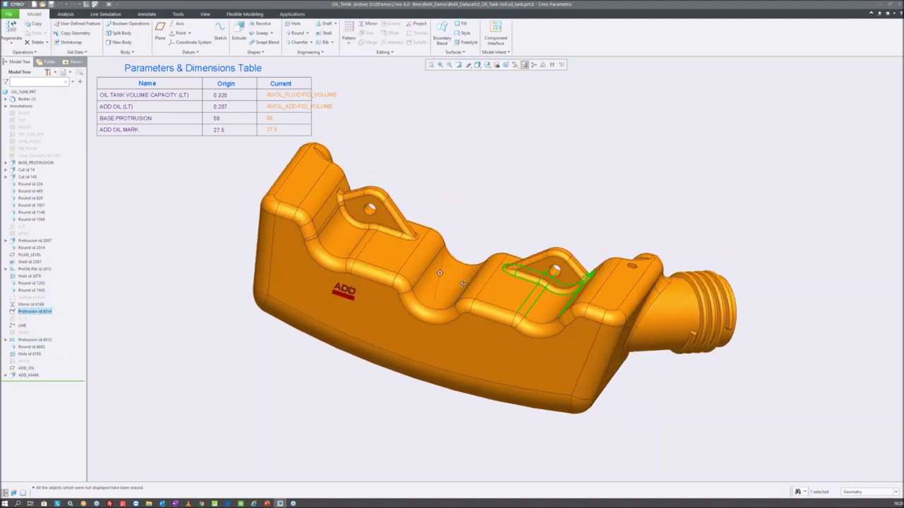
scroll(575, 275, up, 3)
click(31, 304)
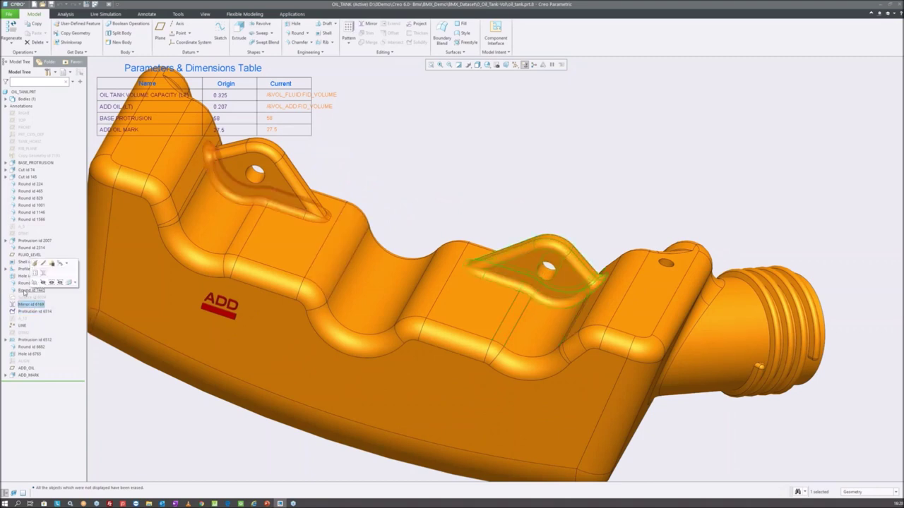
click(30, 282)
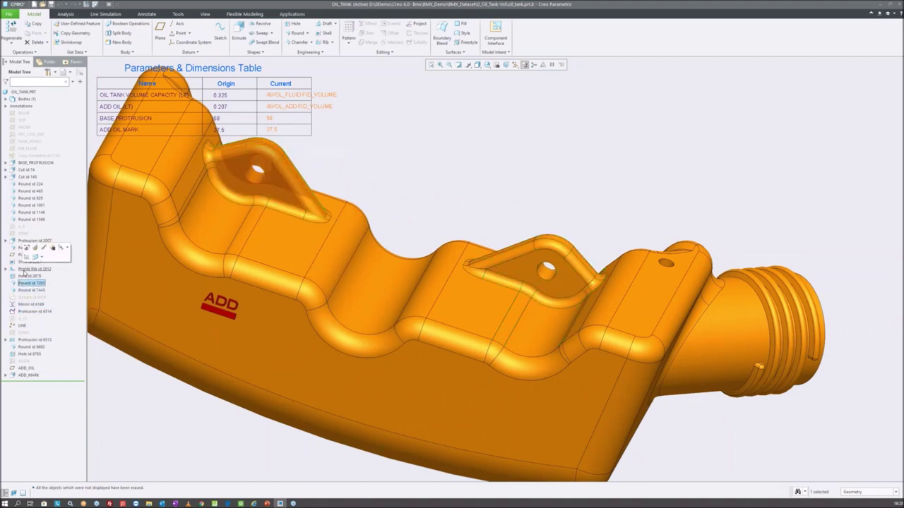
- Insert new features right after Shell id 2387, suppressing the 16 later features
click(30, 262)
key(ctrl+d)
middle_drag(387, 184, 304, 181)
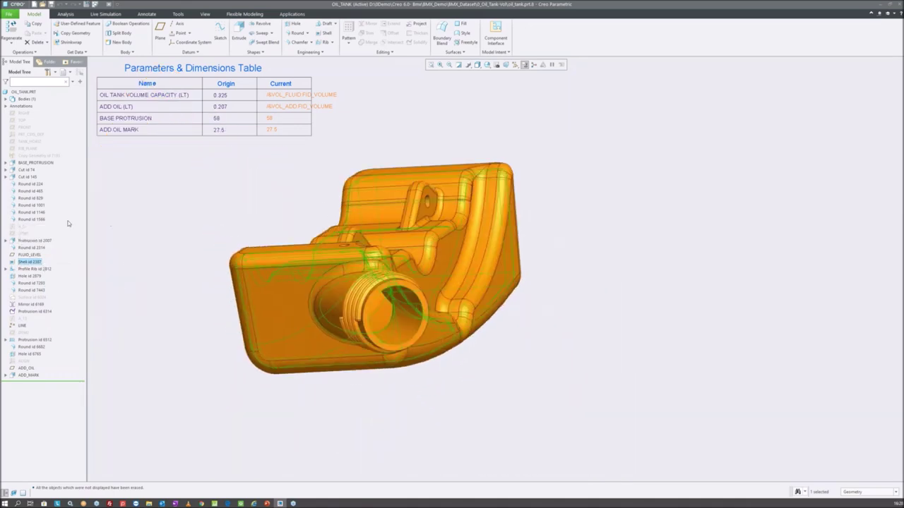
right_click(24, 264)
click(53, 274)
mouse_move(265, 201)
middle_down()
mouse_move(286, 206)
mouse_move(263, 198)
mouse_move(209, 210)
mouse_move(238, 195)
middle_up()
drag(50, 269, 50, 260)
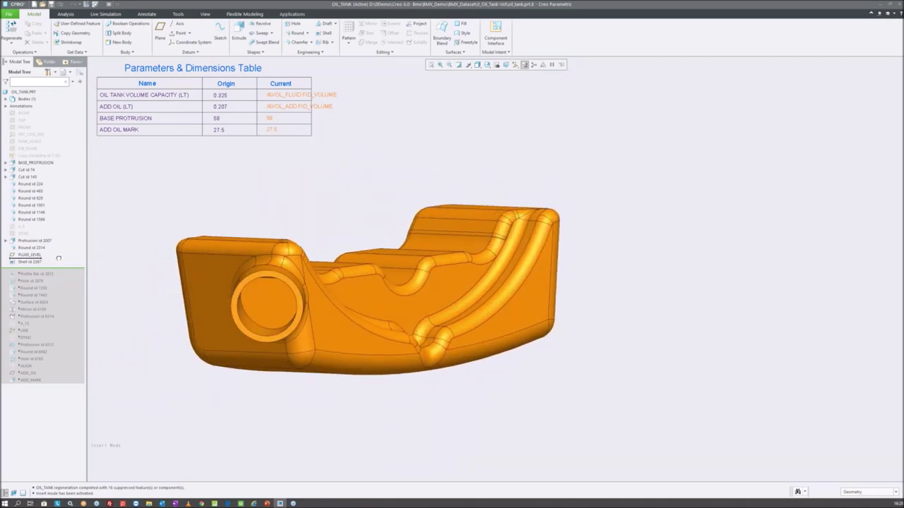
mouse_move(248, 252)
middle_down()
mouse_move(310, 236)
mouse_move(148, 257)
middle_up()
drag(40, 264, 42, 269)
middle_drag(323, 234, 343, 223)
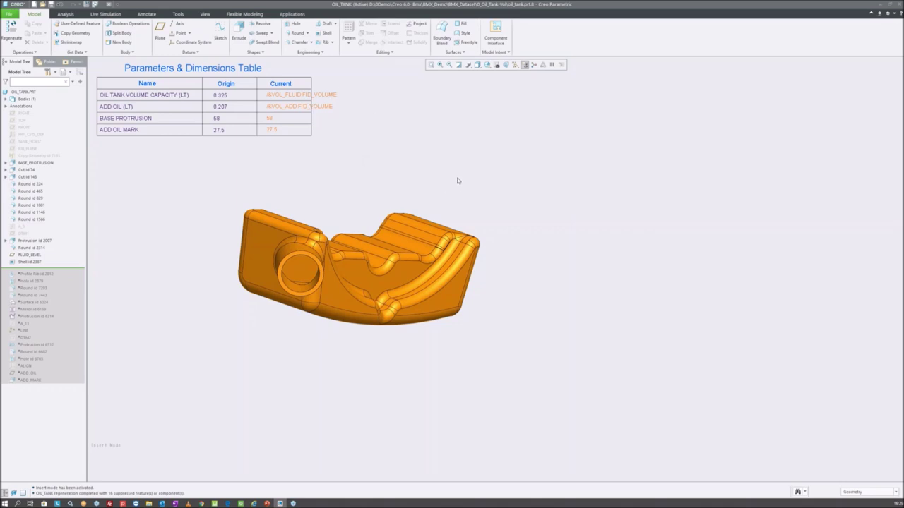
drag(203, 170, 554, 365)
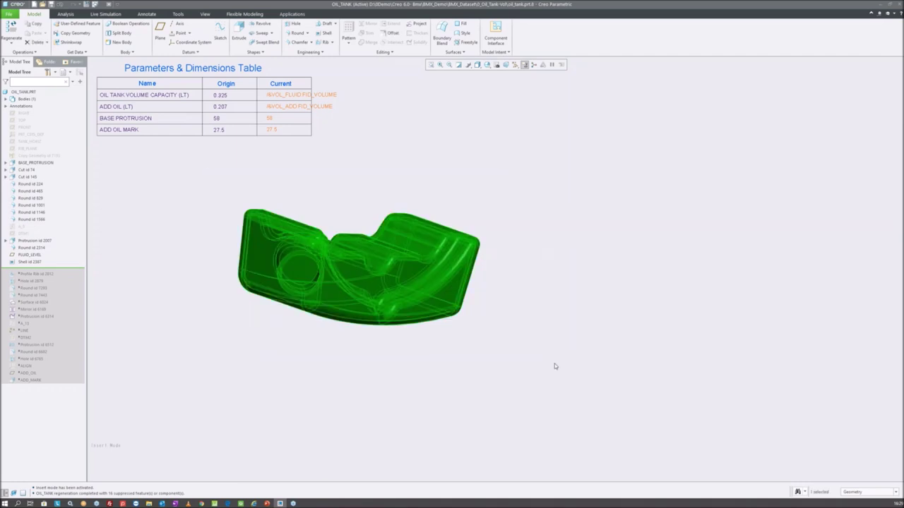
click(335, 202)
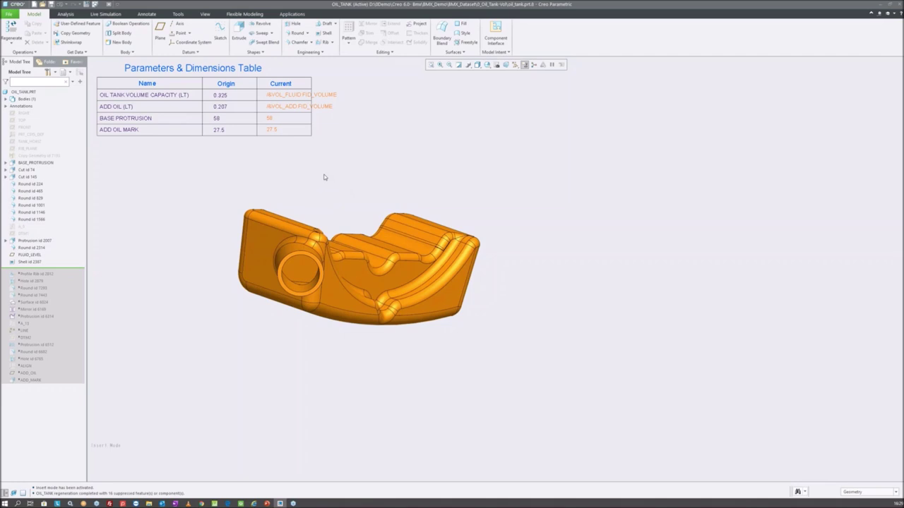
middle_drag(330, 211, 333, 295)
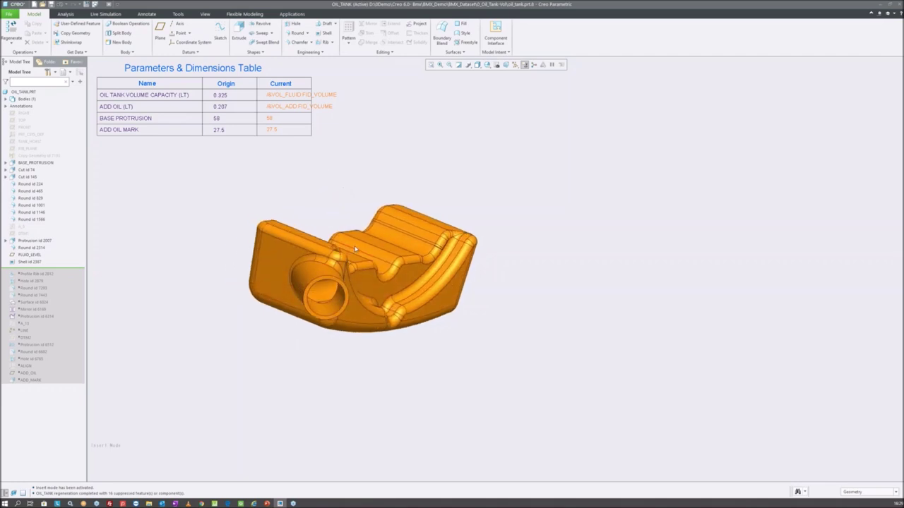
scroll(256, 251, up, 2)
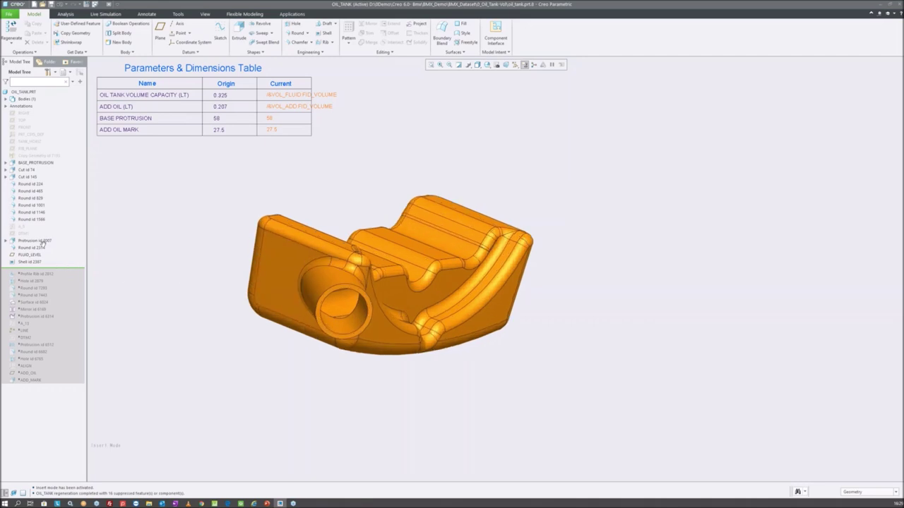
click(30, 262)
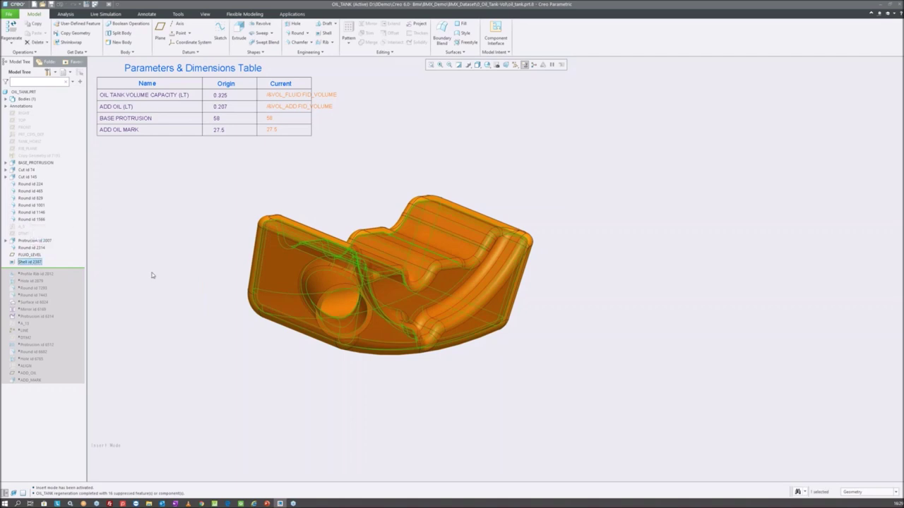
drag(70, 277, 53, 260)
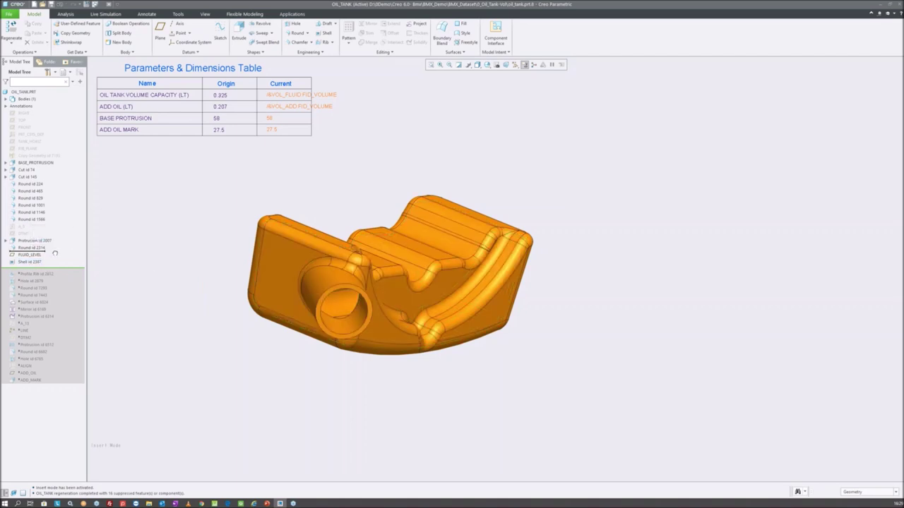
middle_drag(320, 299, 346, 302)
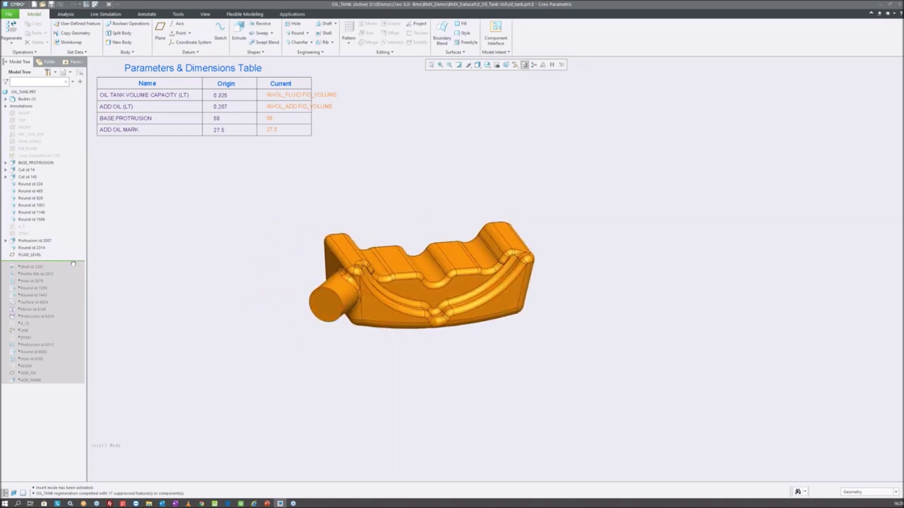
drag(73, 264, 70, 270)
middle_drag(197, 279, 363, 226)
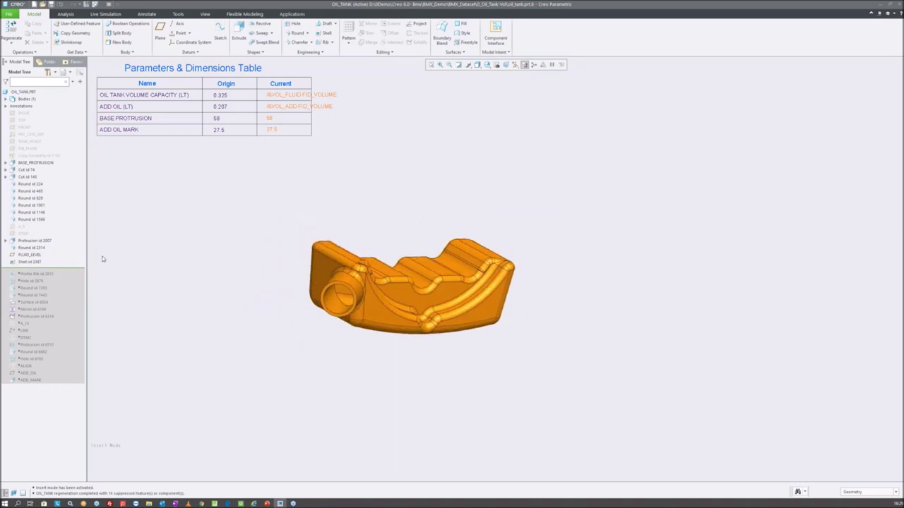
drag(50, 268, 50, 260)
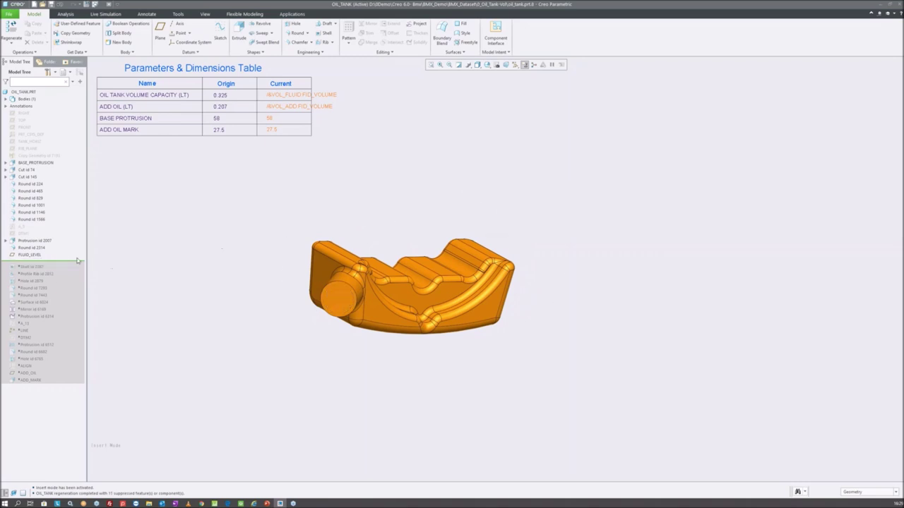
drag(48, 261, 48, 268)
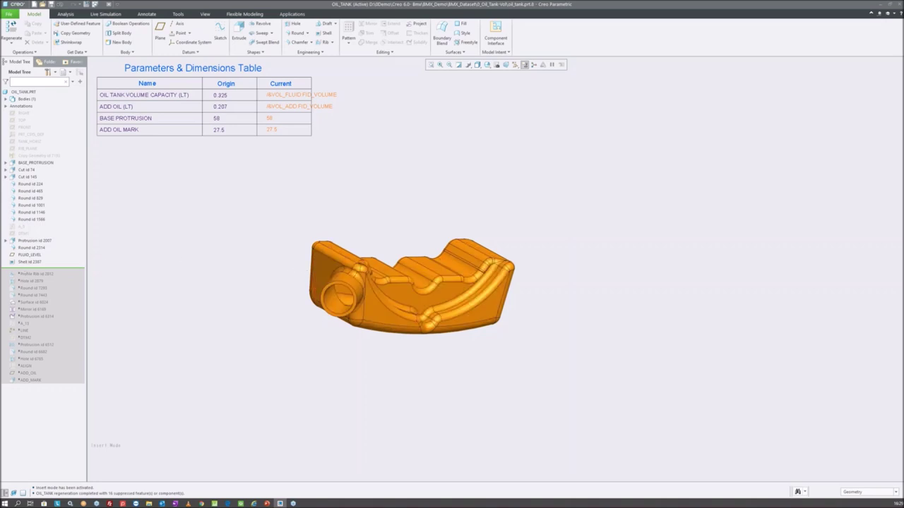
drag(36, 262, 37, 258)
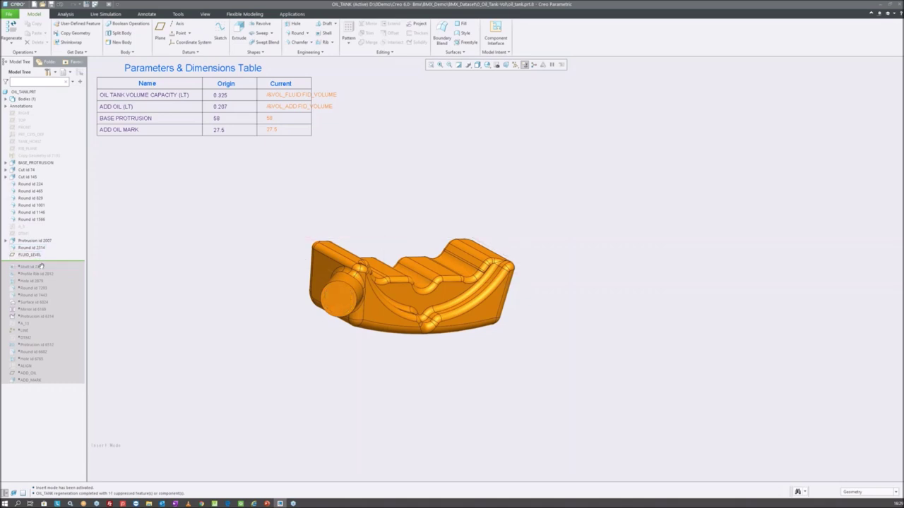
drag(40, 263, 42, 269)
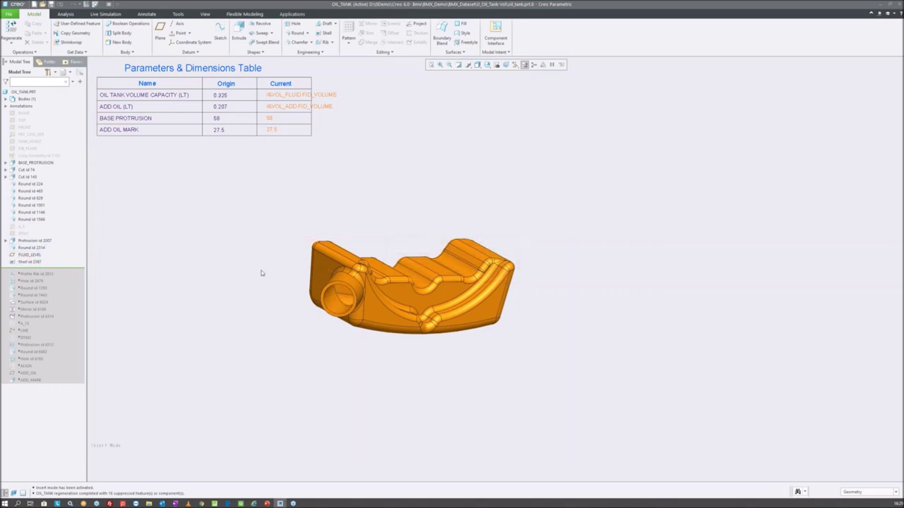
click(32, 262)
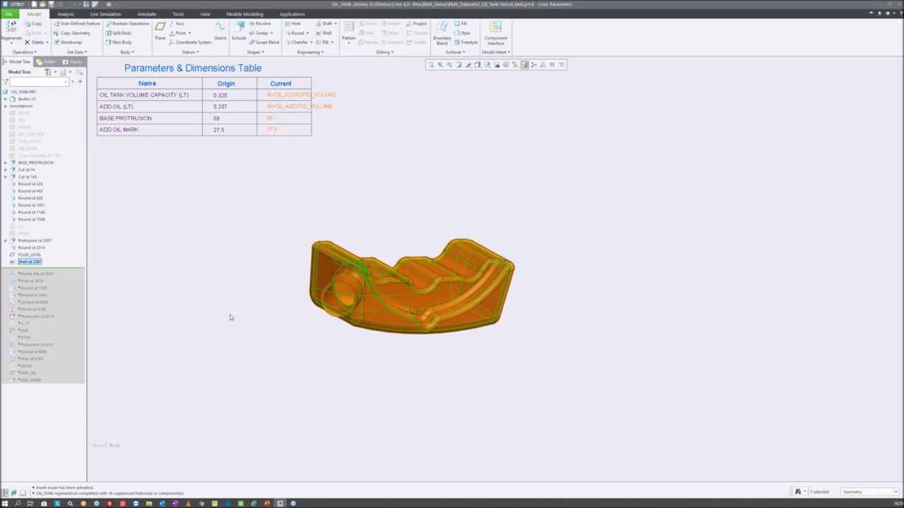
- Pick the filler neck's inner surfaces to inspect them
drag(243, 222, 520, 373)
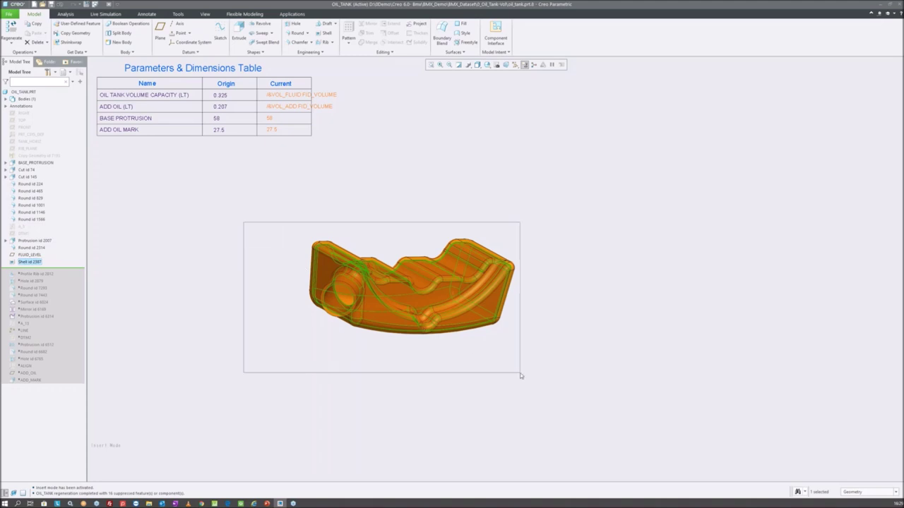
click(571, 260)
scroll(328, 311, up, 3)
click(326, 317)
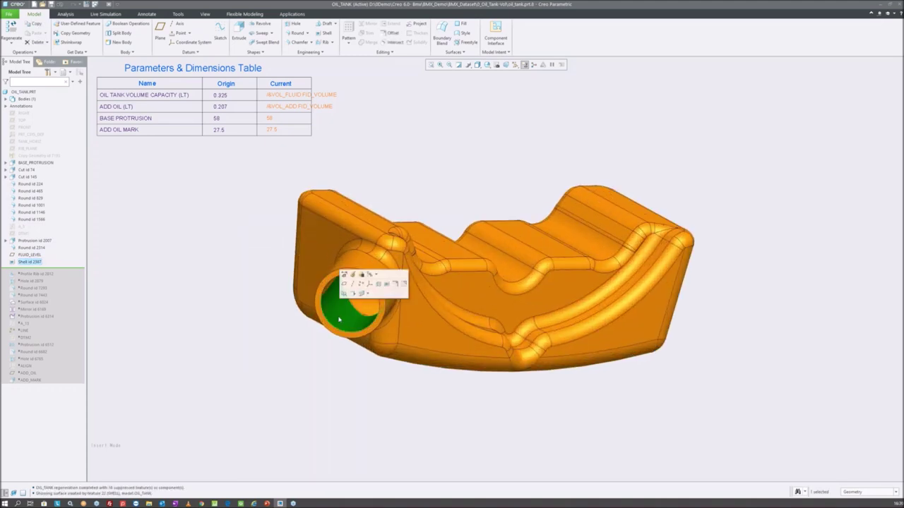
scroll(326, 316, down, 1)
scroll(326, 317, up, 2)
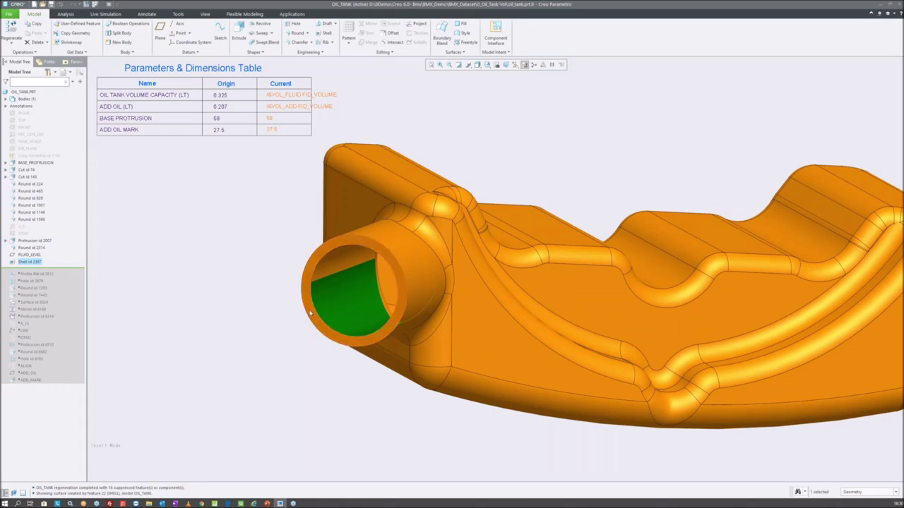
scroll(306, 317, down, 2)
- Move the insert marker to the end so the full tank with threaded neck regenerates
middle_drag(306, 317, 426, 324)
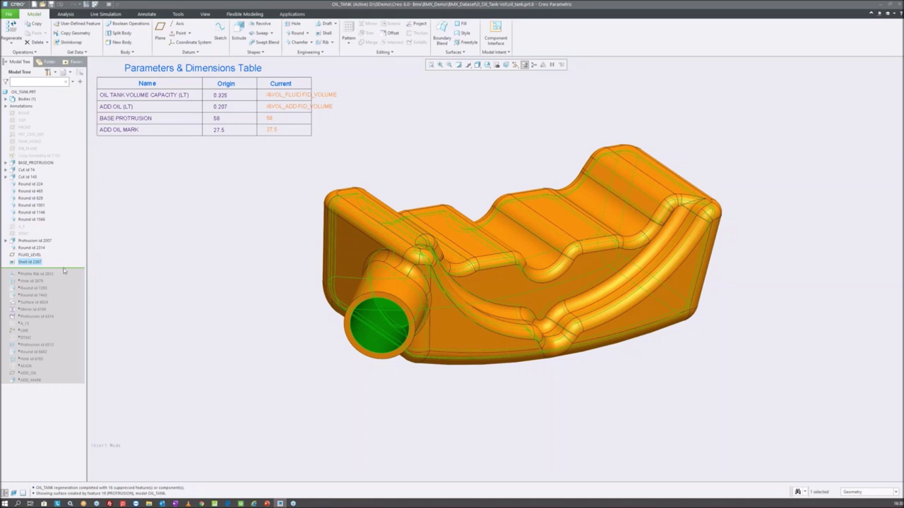
drag(63, 268, 78, 383)
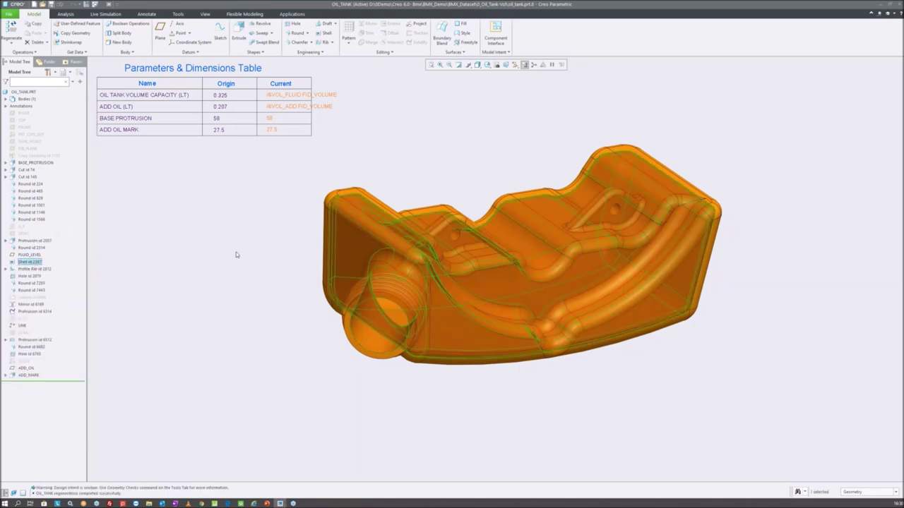
mouse_move(378, 256)
middle_down()
mouse_move(506, 288)
mouse_move(401, 254)
middle_up()
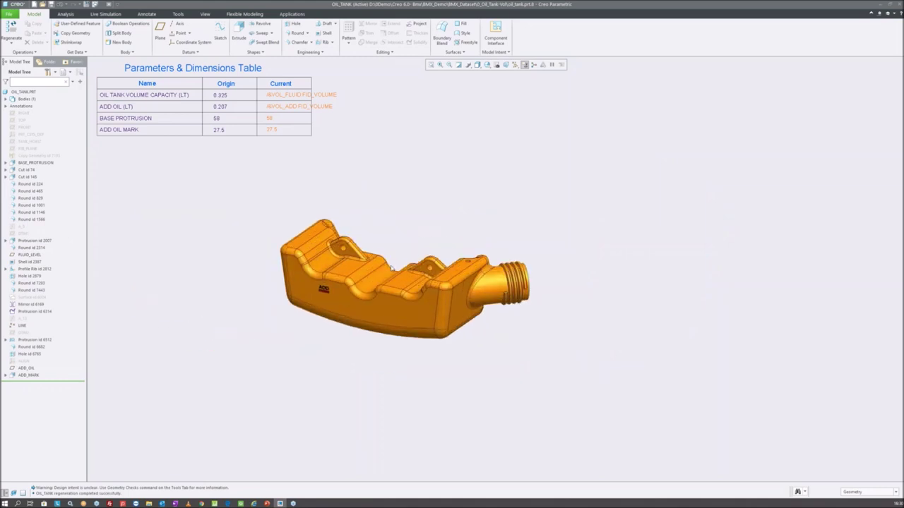
- Measure the oil tank's volume with Measure > Volume and bring up its save options
click(69, 14)
click(210, 44)
click(224, 102)
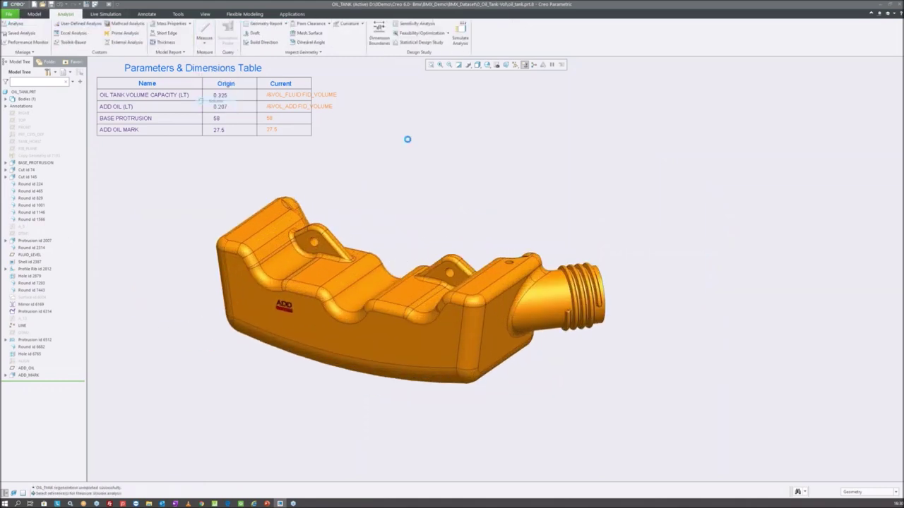
drag(784, 100, 520, 106)
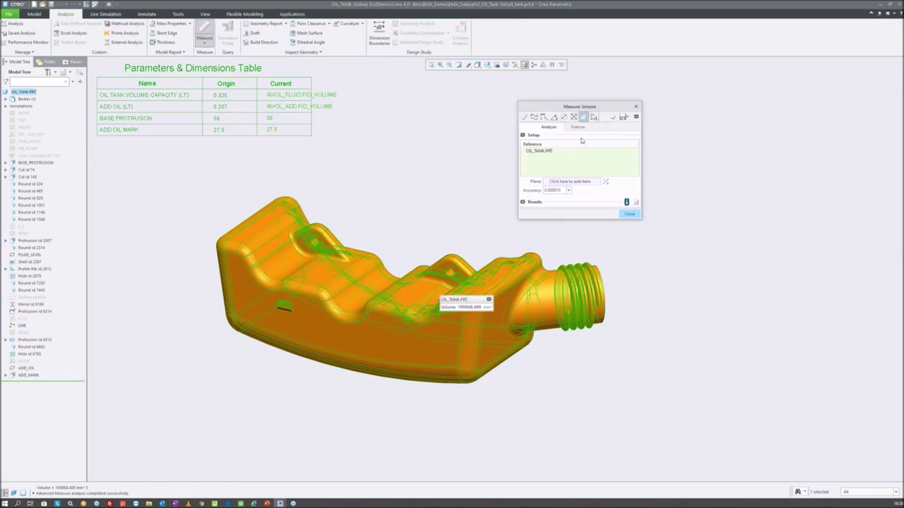
click(623, 117)
click(624, 117)
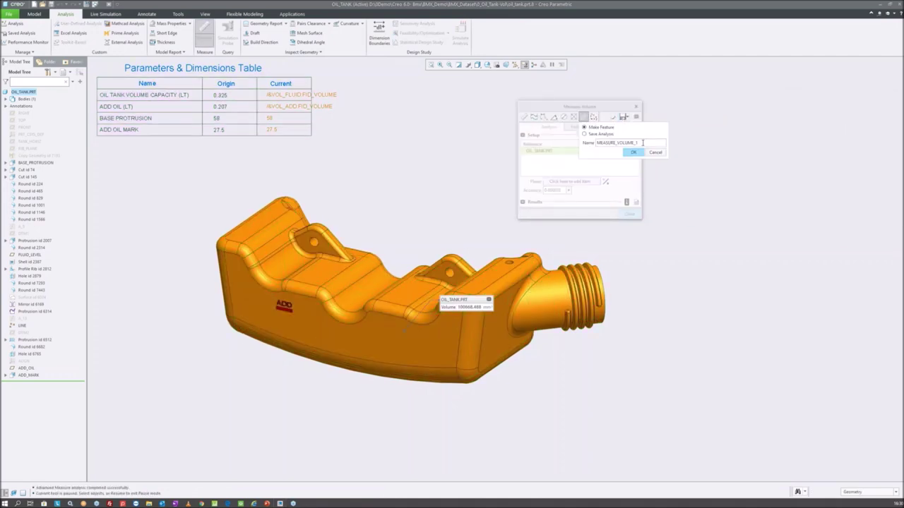
click(633, 153)
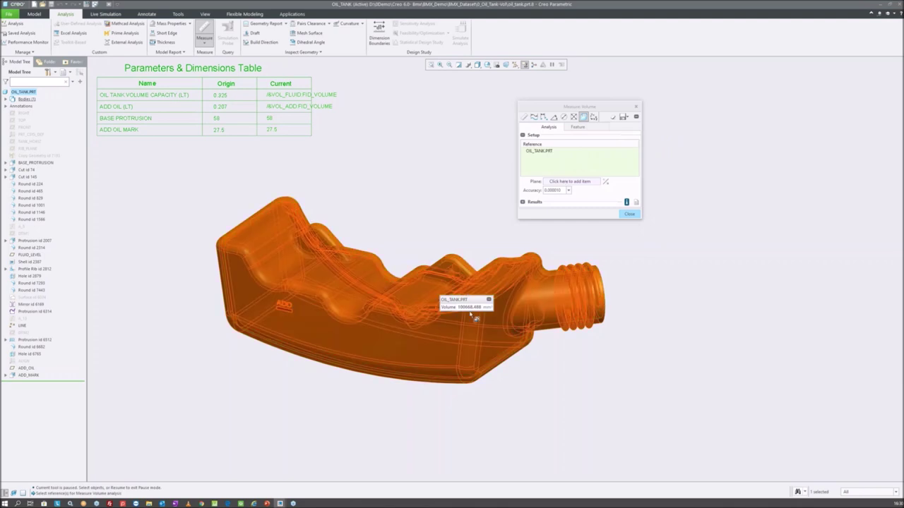
click(623, 116)
- Save the measurement as features VOL_SOLID and VOL_SHELL, then close the measure window
double_click(647, 142)
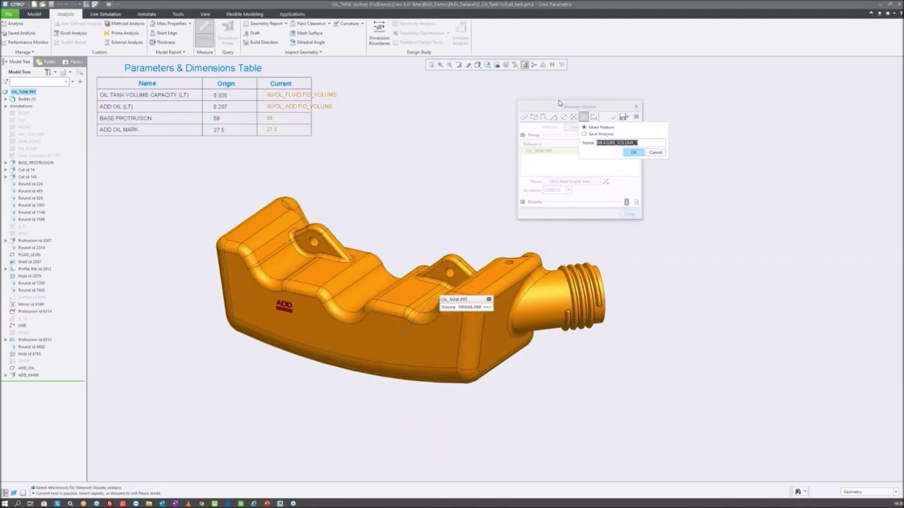
text(vol_solid)
key(Return)
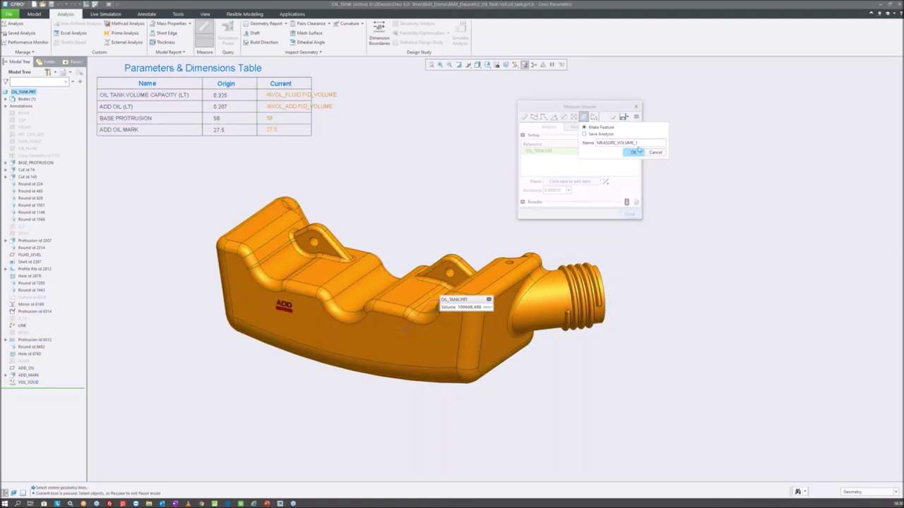
text(vol)
text(ll)
key(Return)
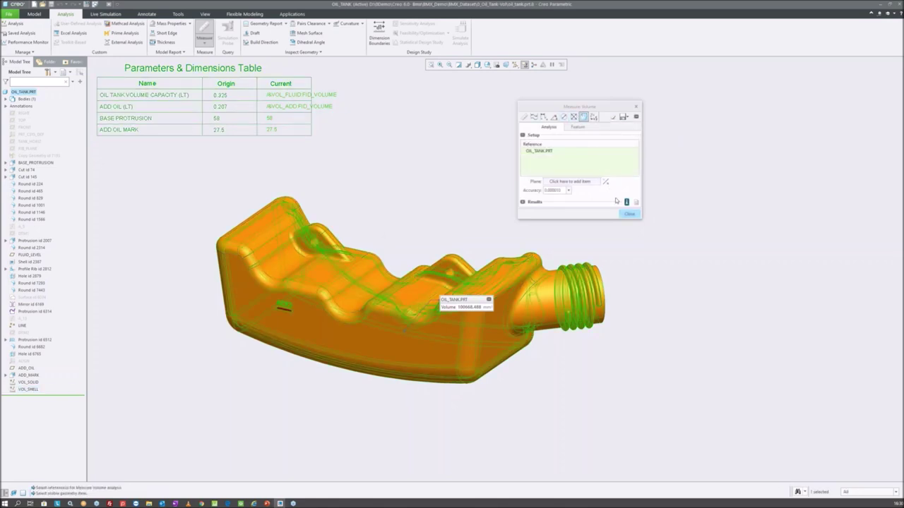
click(629, 214)
click(28, 382)
- Check the parameters of VOL_SOLID and VOL_SHELL
right_click(29, 382)
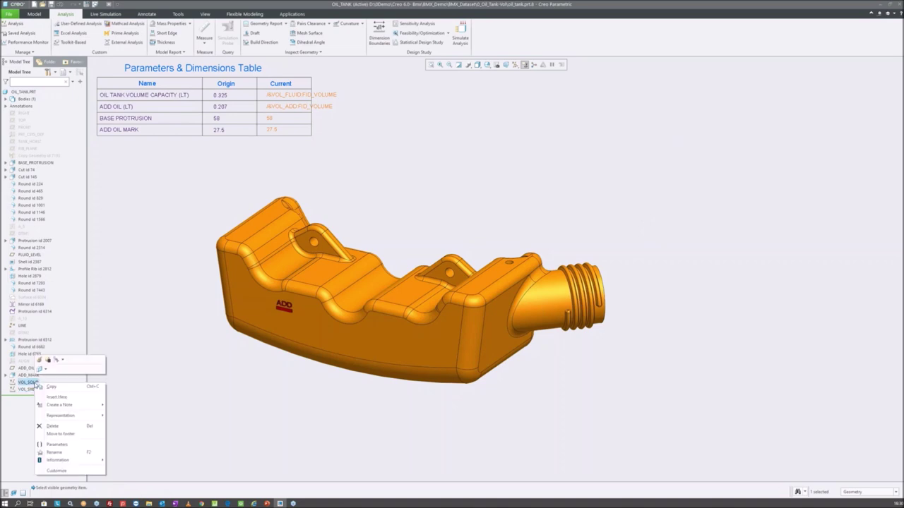
click(62, 444)
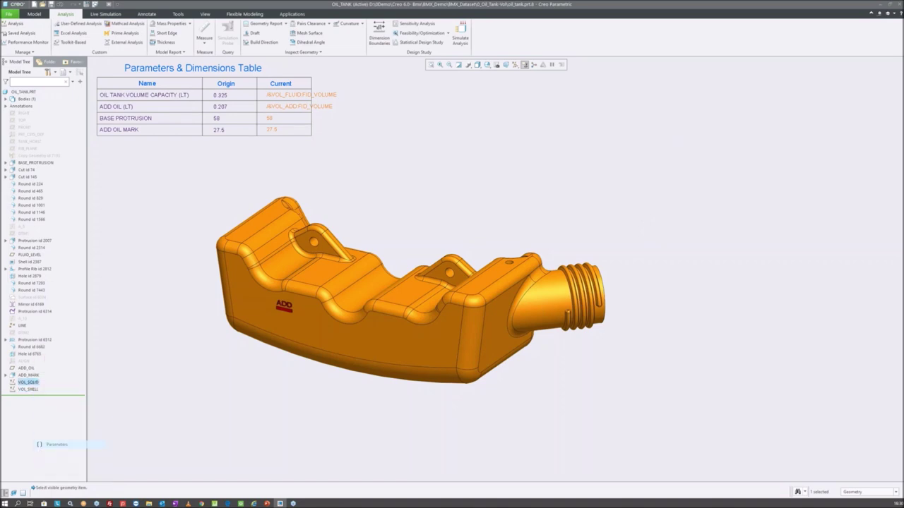
key(Escape)
click(32, 389)
right_click(34, 393)
click(62, 445)
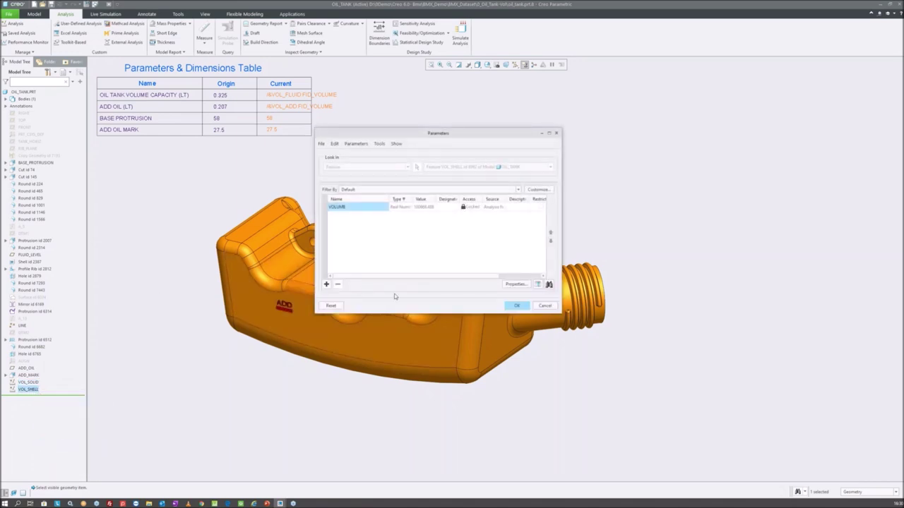
key(Escape)
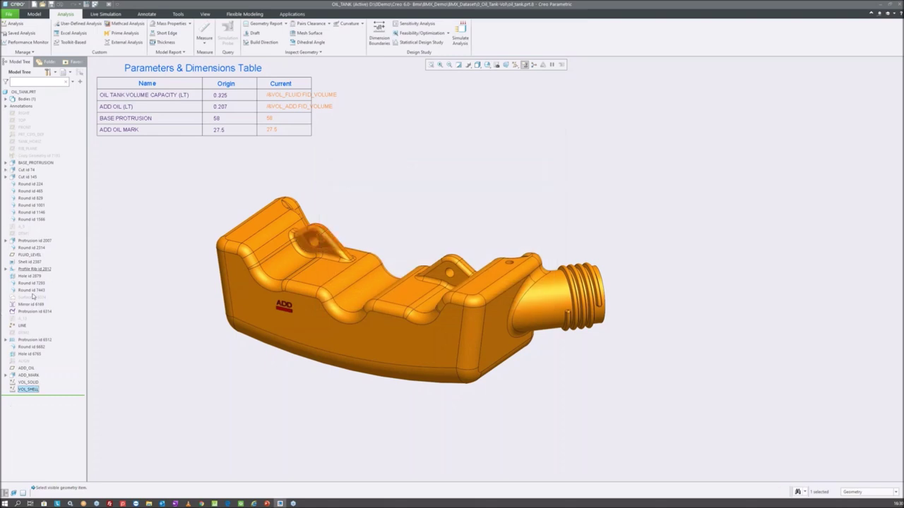
- Move VOL_SOLID above Shell id 2387 and open its definition, reading 419884.947
click(27, 382)
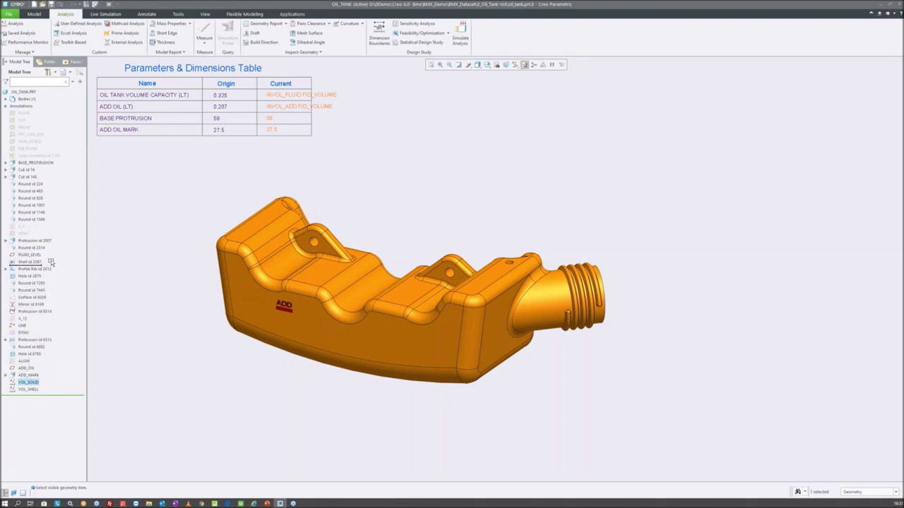
drag(50, 261, 48, 260)
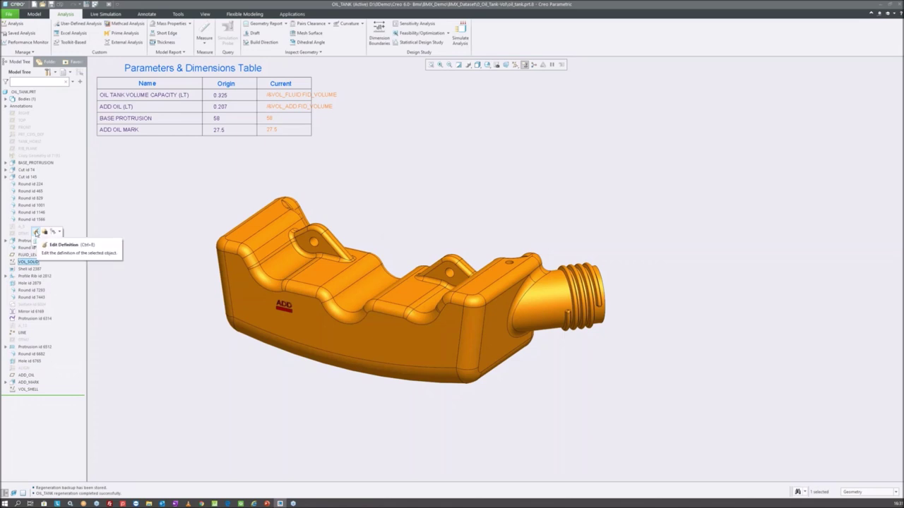
click(36, 232)
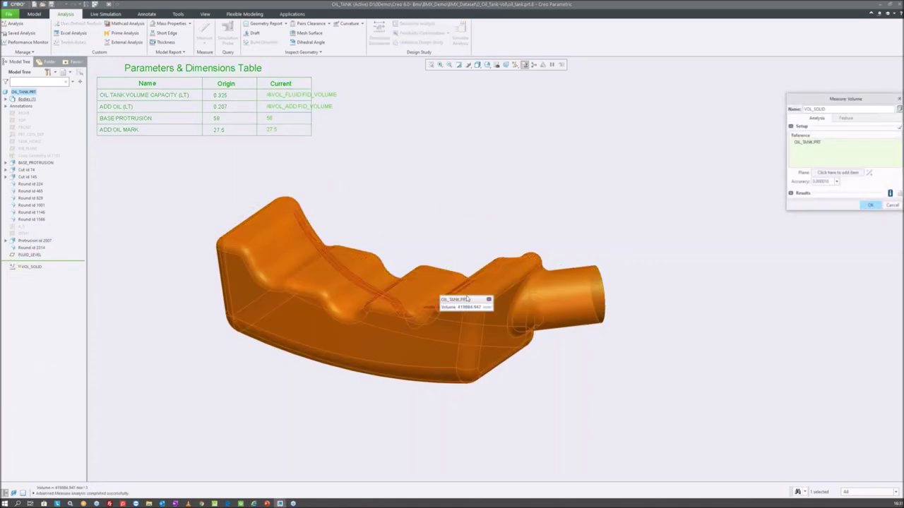
middle_click(444, 165)
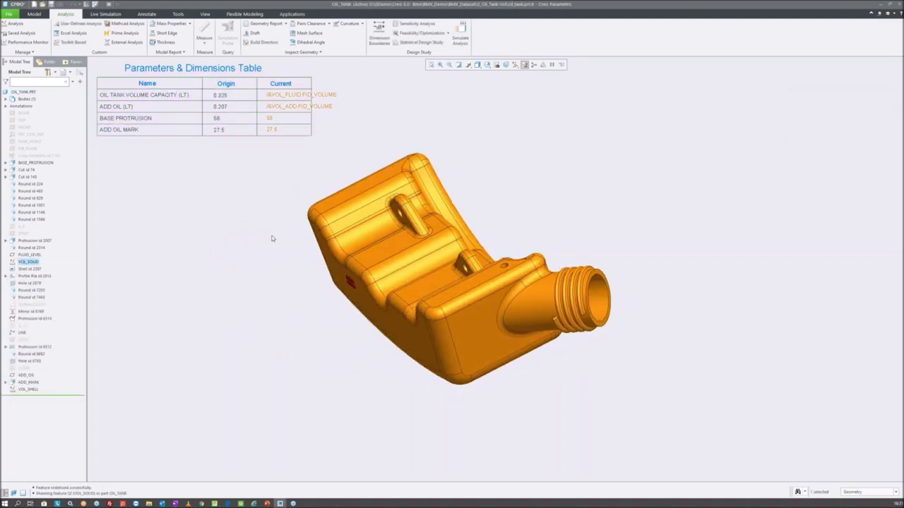
click(41, 266)
click(39, 232)
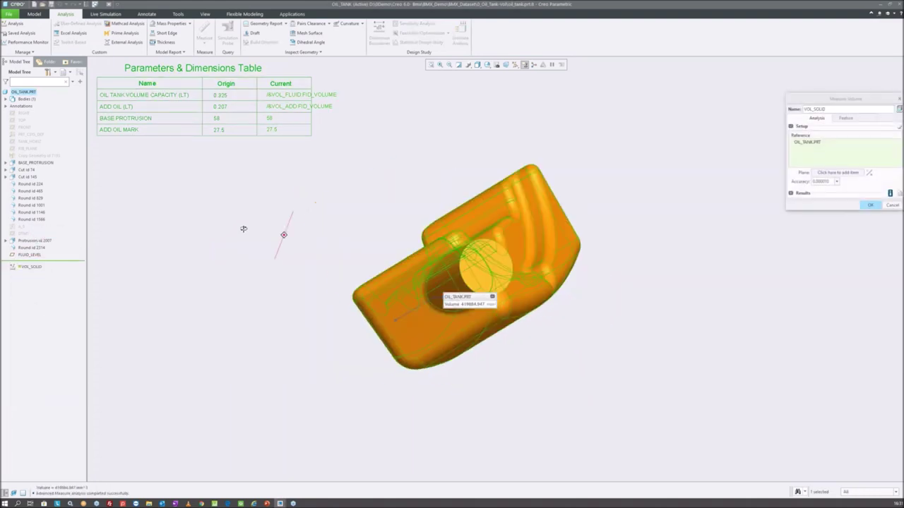
middle_drag(299, 225, 374, 162)
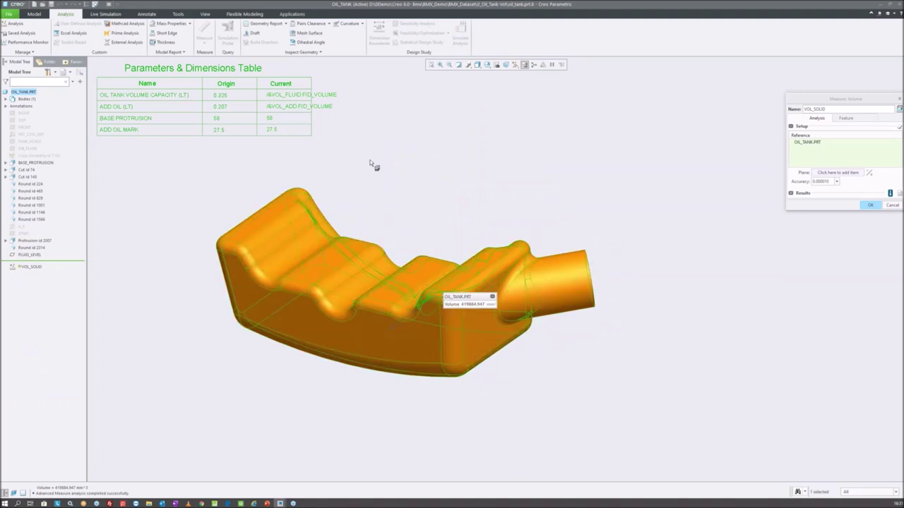
middle_click(374, 161)
click(32, 389)
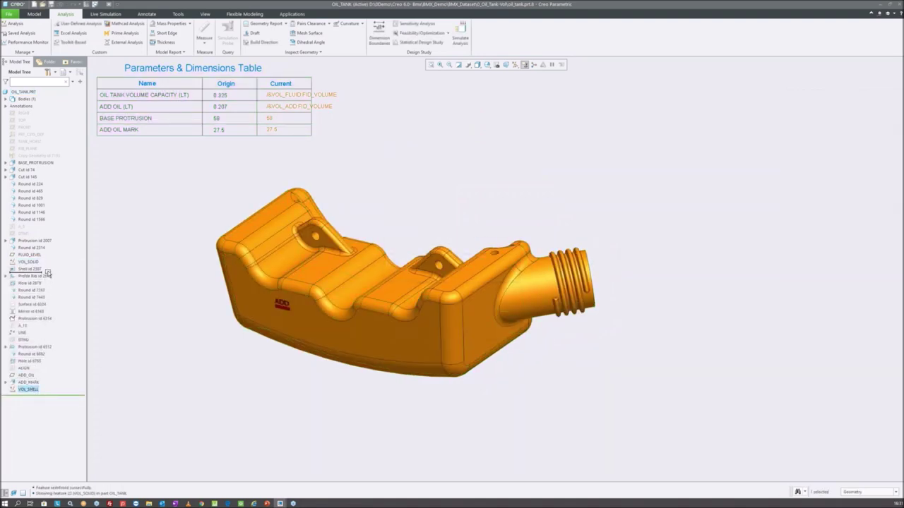
drag(48, 274, 29, 276)
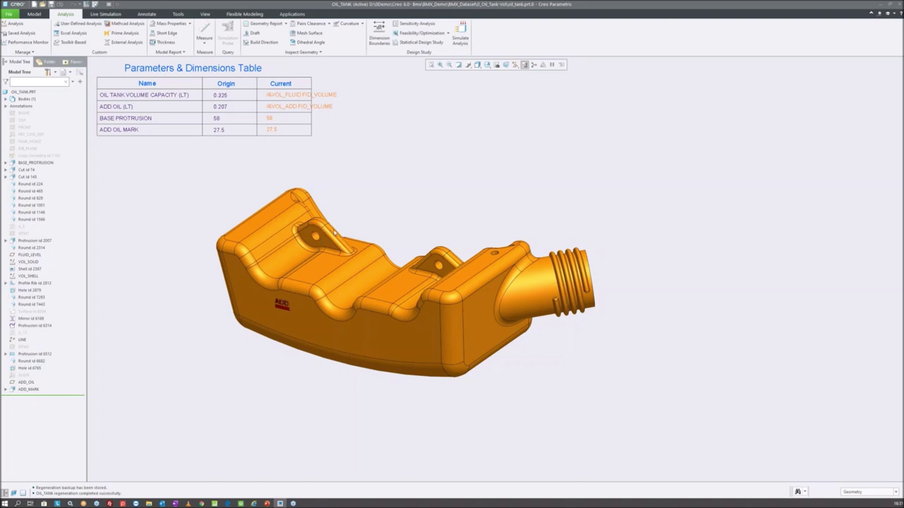
- Orbit the tank, return to the standard view, and select VOL_SOLID
mouse_move(387, 231)
middle_down()
mouse_move(347, 222)
mouse_move(338, 246)
mouse_move(494, 303)
mouse_move(387, 289)
mouse_move(419, 279)
middle_up()
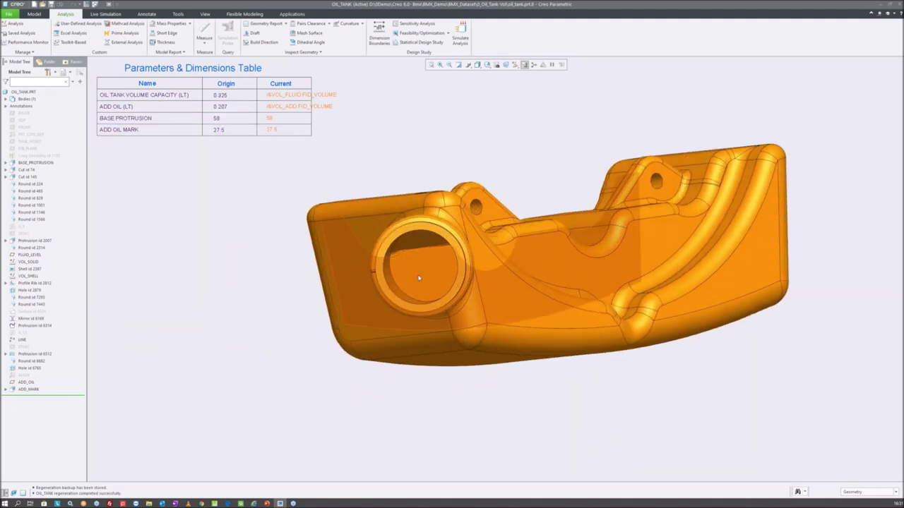
mouse_move(437, 270)
middle_down()
mouse_move(429, 264)
mouse_move(432, 272)
middle_up()
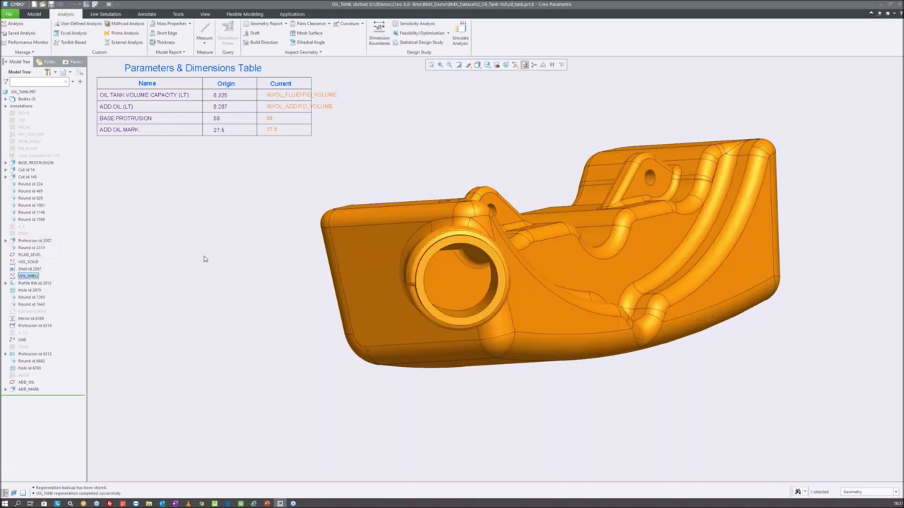
key(ctrl+d)
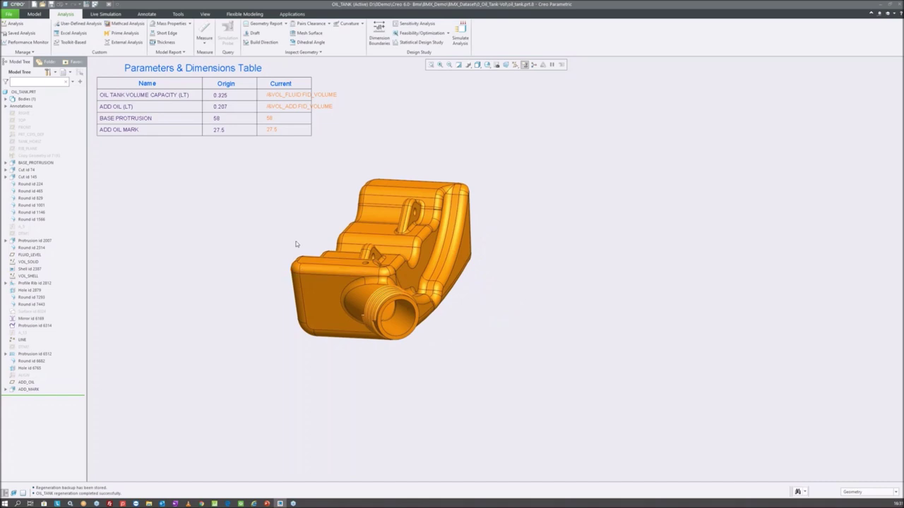
click(28, 262)
right_click(32, 260)
click(56, 323)
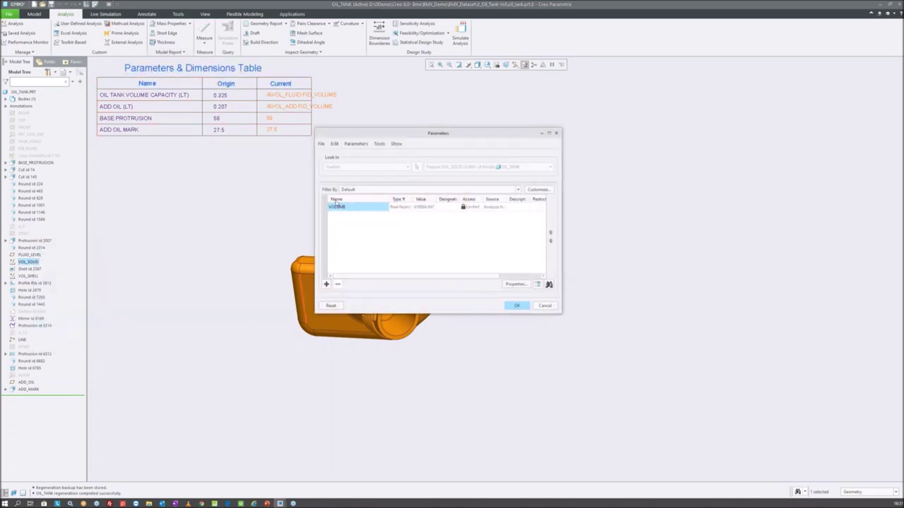
key(Escape)
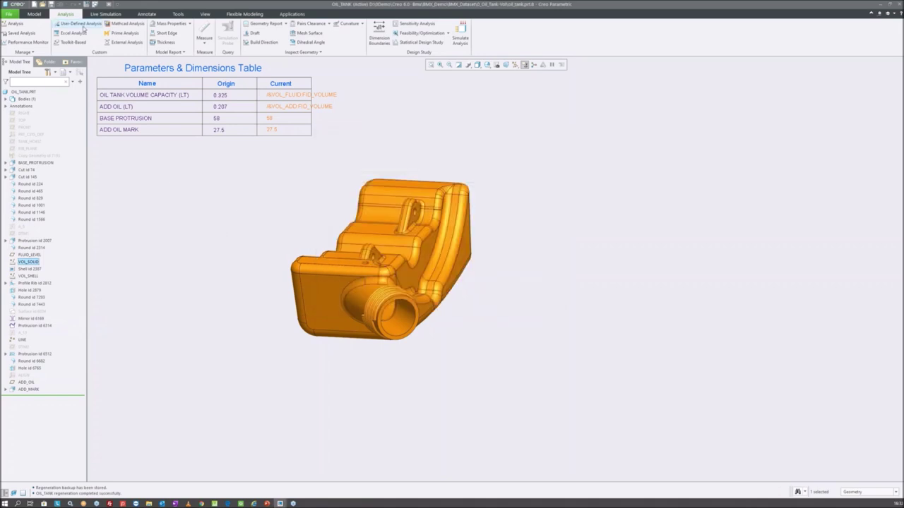
click(15, 25)
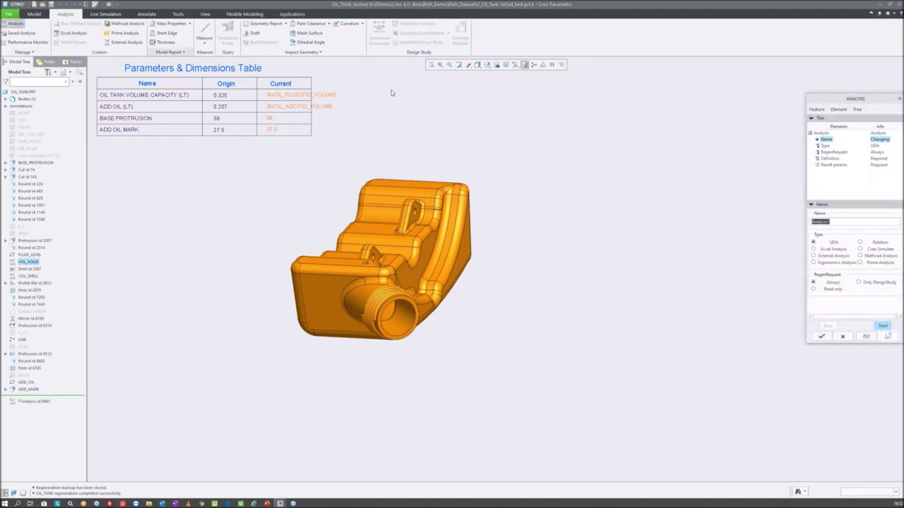
- Set the new analysis feature's type to Relation
drag(822, 98, 555, 124)
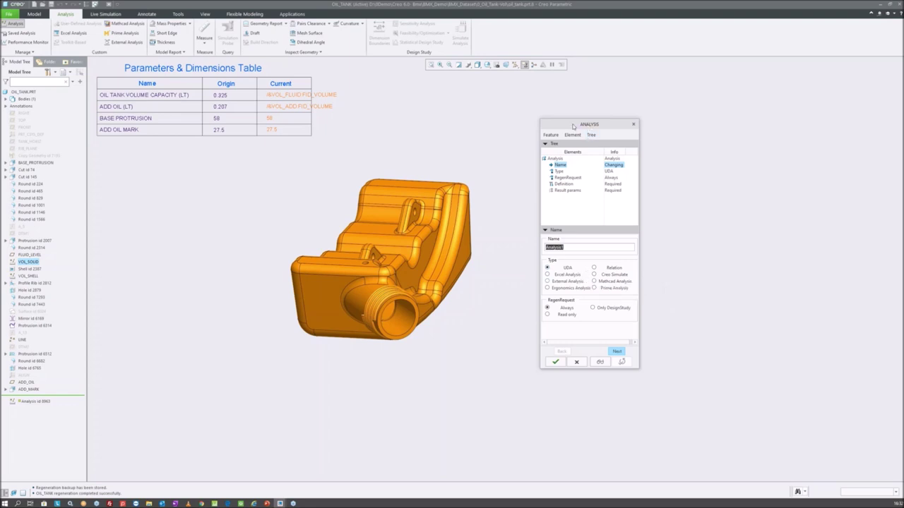
drag(589, 125, 546, 111)
scroll(393, 249, up, 2)
scroll(468, 239, down, 1)
scroll(468, 239, down, 1)
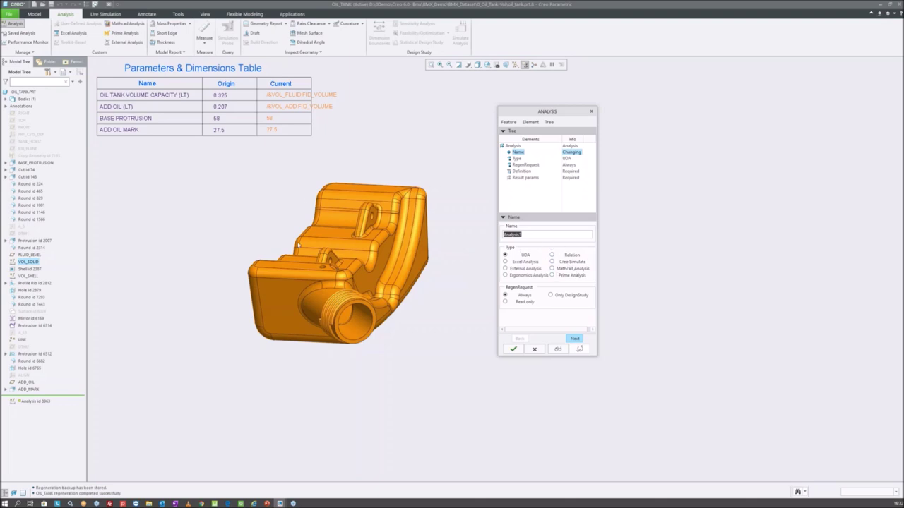
middle_drag(299, 245, 414, 218)
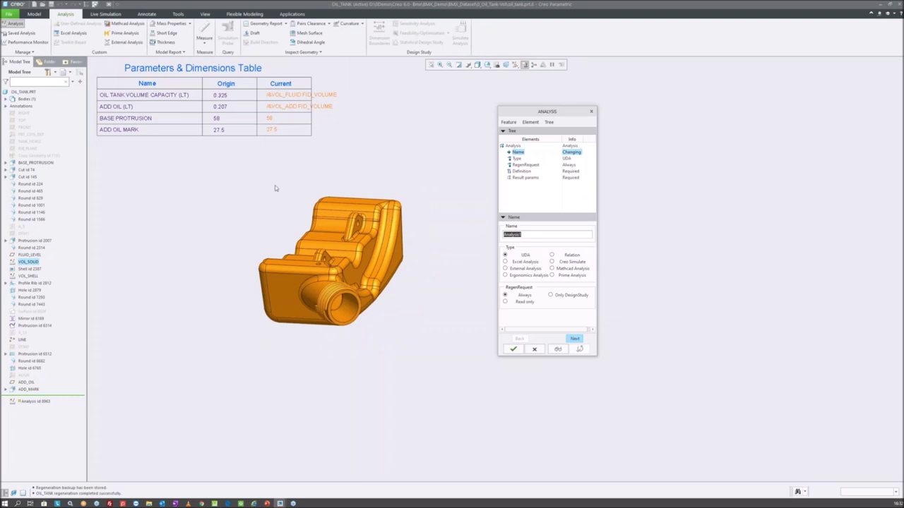
click(573, 255)
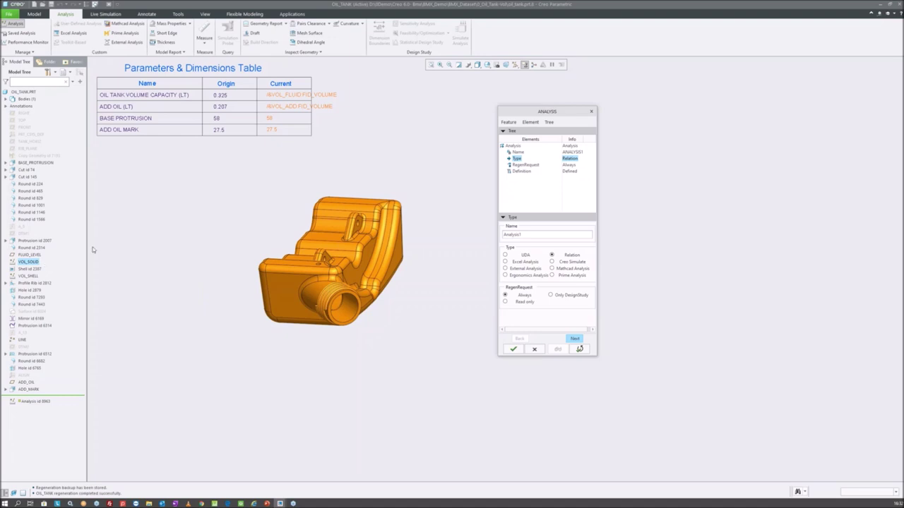
- Rename the analysis feature from Analysis1 to VOLUME
click(509, 235)
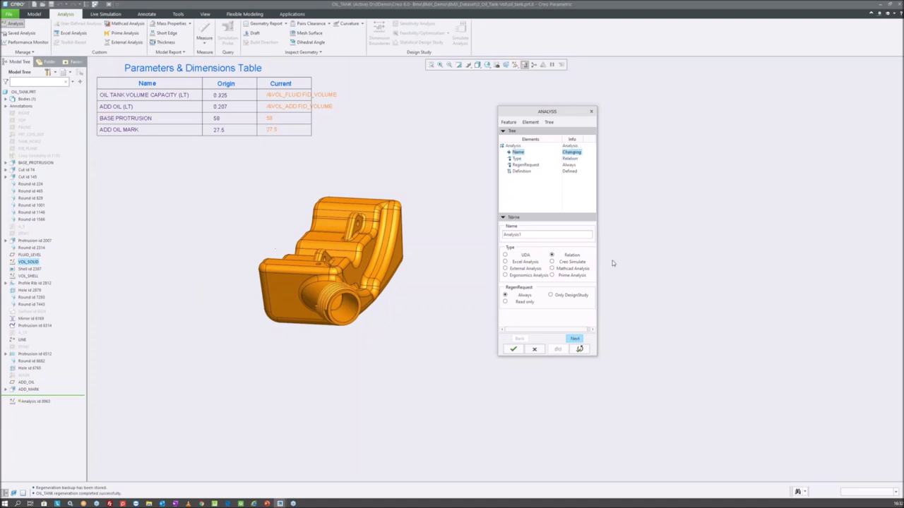
double_click(515, 234)
text(volume)
key(Return)
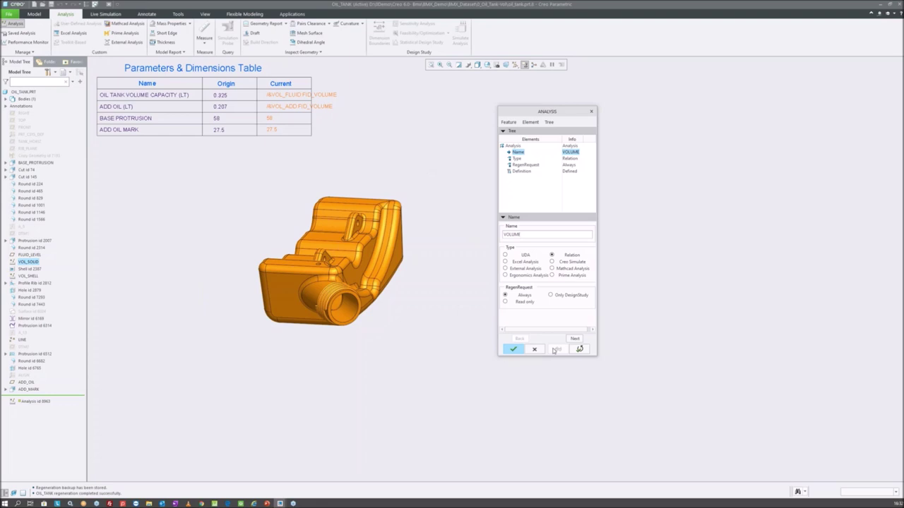
click(573, 339)
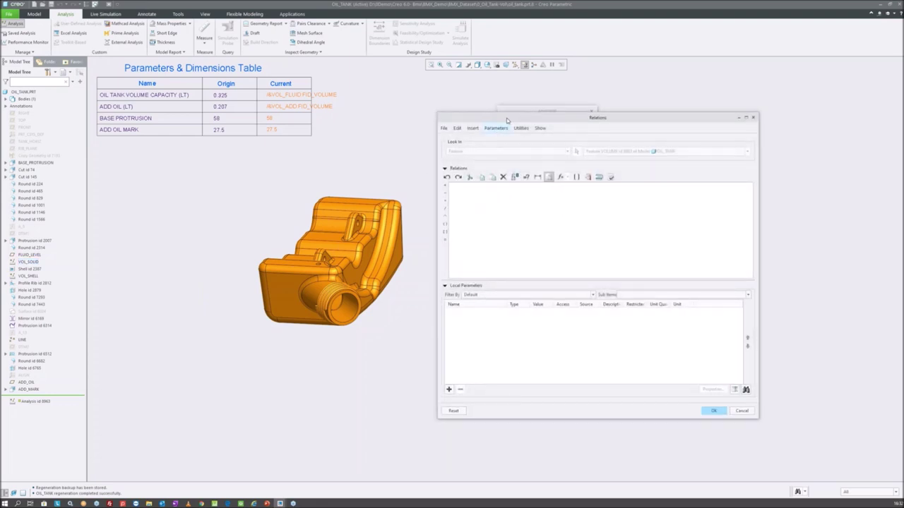
- Enter the relation VOL_FLUID=(VOLUME:FID_VOL_SOLID-VOLUME:FID_VOL_SHELL)/1000000
drag(506, 118, 474, 93)
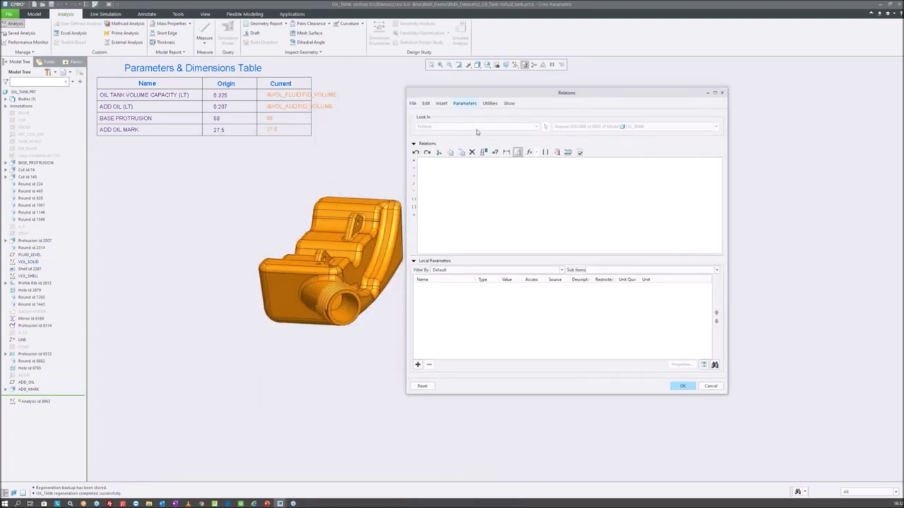
middle_drag(187, 273, 259, 252)
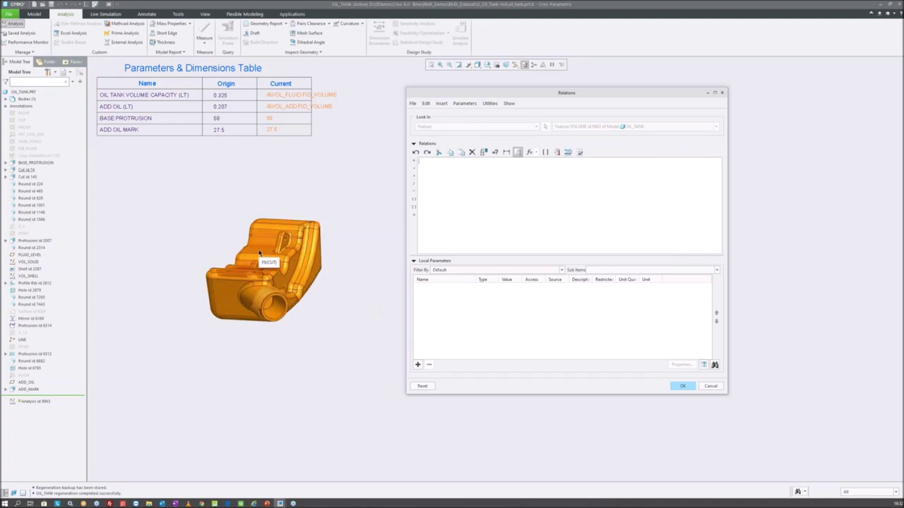
text(vol_)
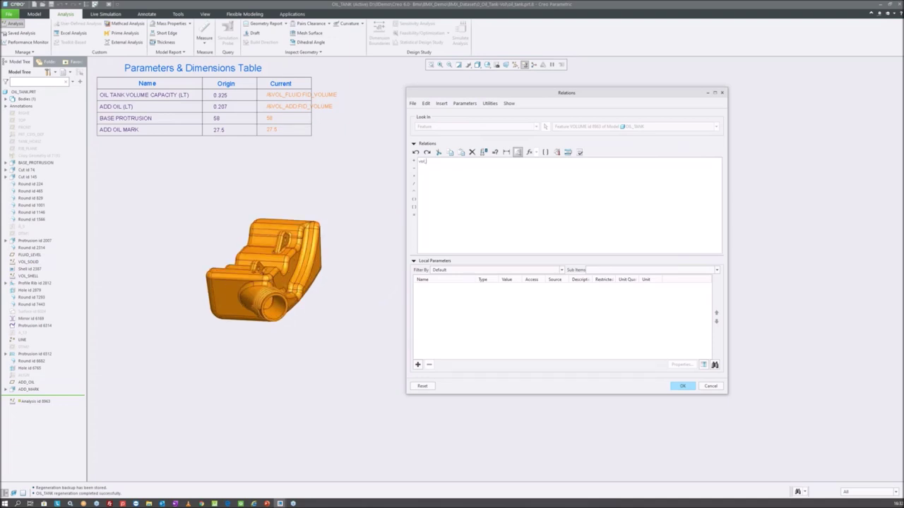
text(ol)
drag(483, 93, 452, 125)
text(_FLUID=)
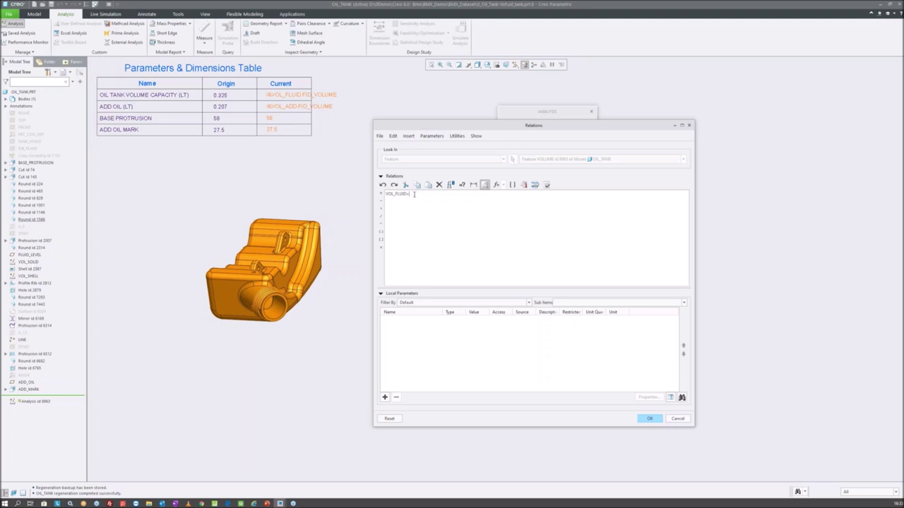
text(VOL)
text(UME:FI)
text(D)
text(VOL_SOLID)
key(shift+Left)
key(shift+Left)
key(shift+Left)
key(shift+Left)
key(shift+Left)
key(shift+Left)
key(shift+Left)
key(shift+Left)
key(shift+Left)
key(shift+Left)
key(shift+Left)
key(shift+Left)
key(shift+Left)
key(shift+Left)
key(shift+Left)
key(shift+Left)
key(shift+Left)
key(shift+Left)
key(End)
click(410, 194)
text(()
text(VOLUM)
text(:FID)
text(VO)
text(SHEL)
text(L)
text(0)
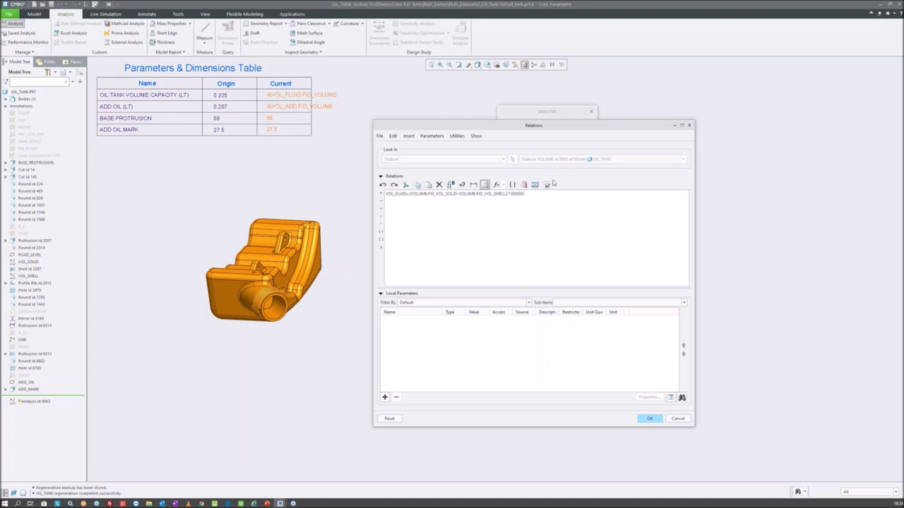
- Verify the relation and finish the VOLUME analysis, giving VOL_FLUID 0.325
click(547, 185)
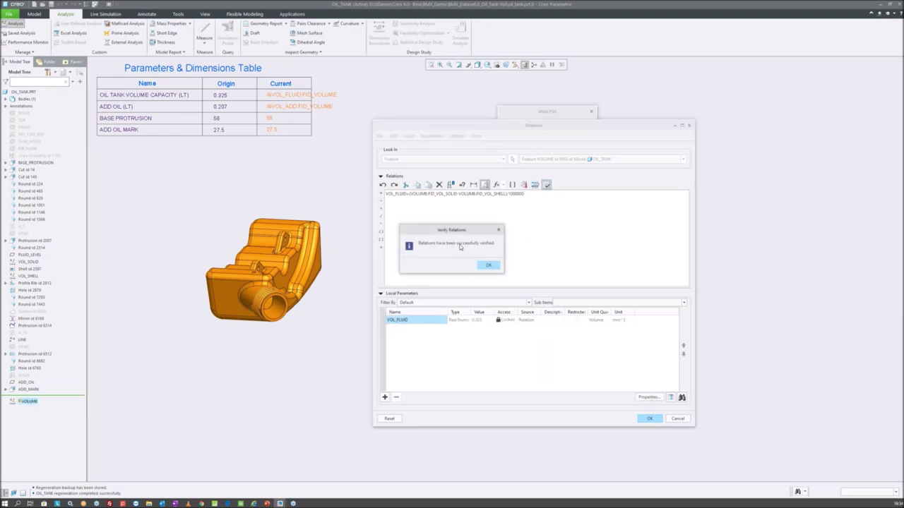
click(486, 262)
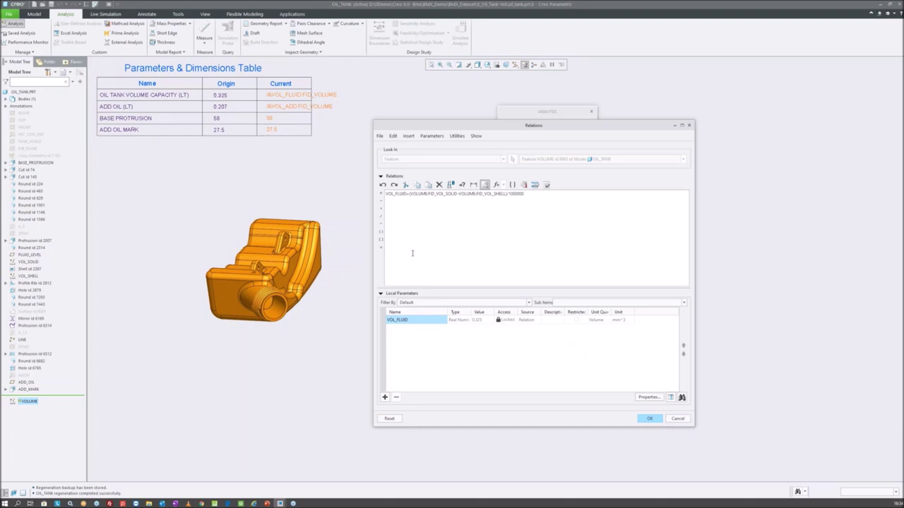
click(646, 419)
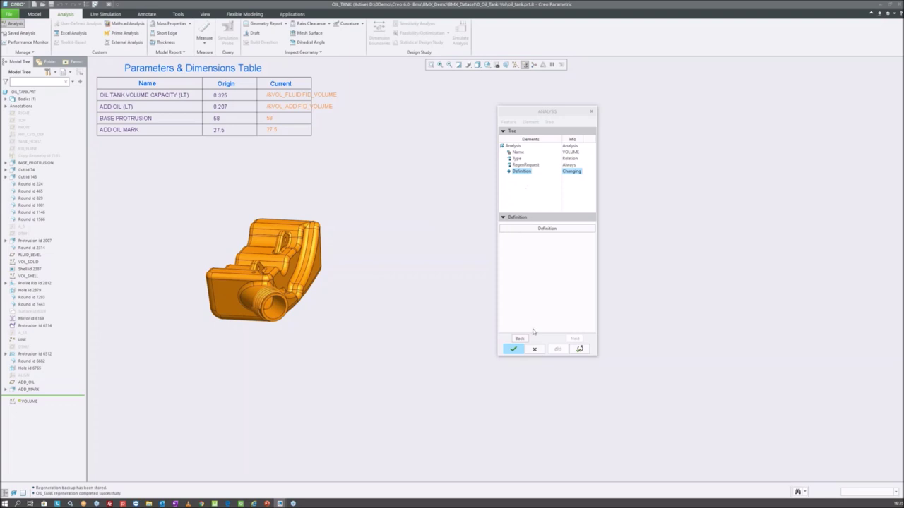
click(513, 349)
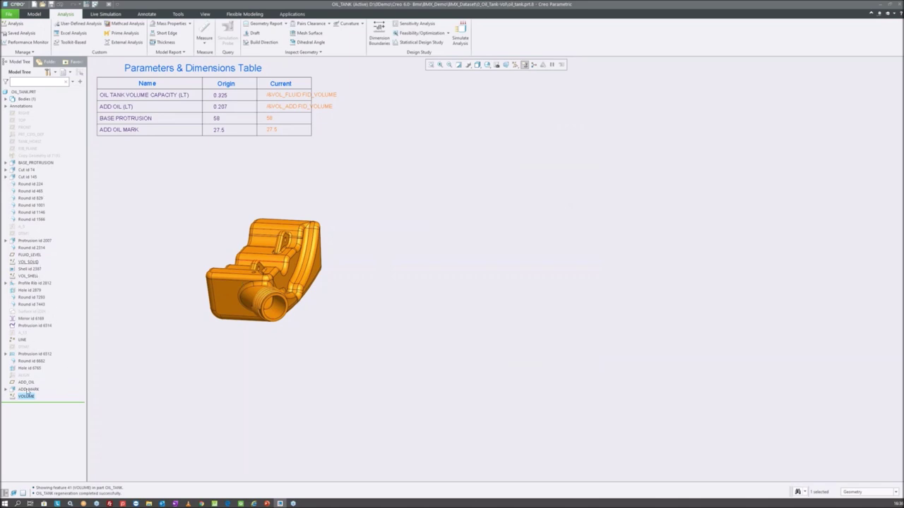
click(15, 23)
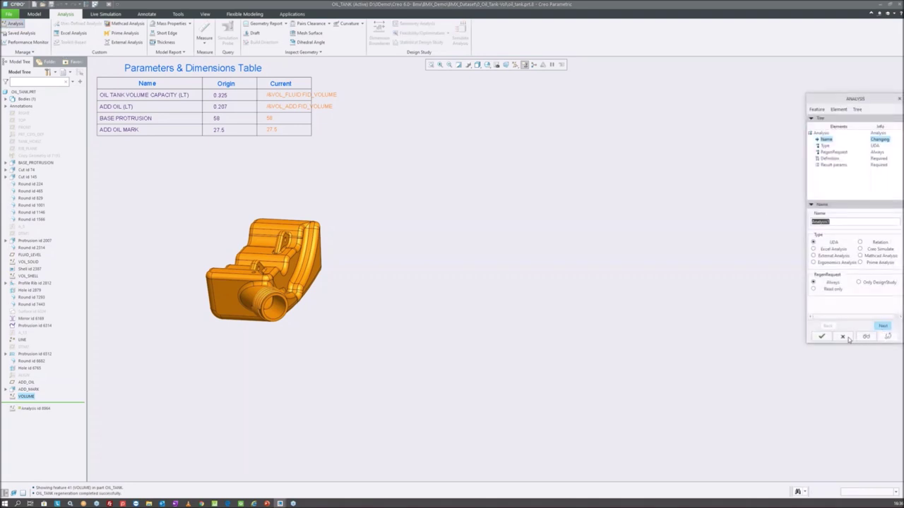
- Cancel the unwanted new analysis and edit the VOLUME feature's definition
click(843, 336)
right_click(25, 398)
click(29, 374)
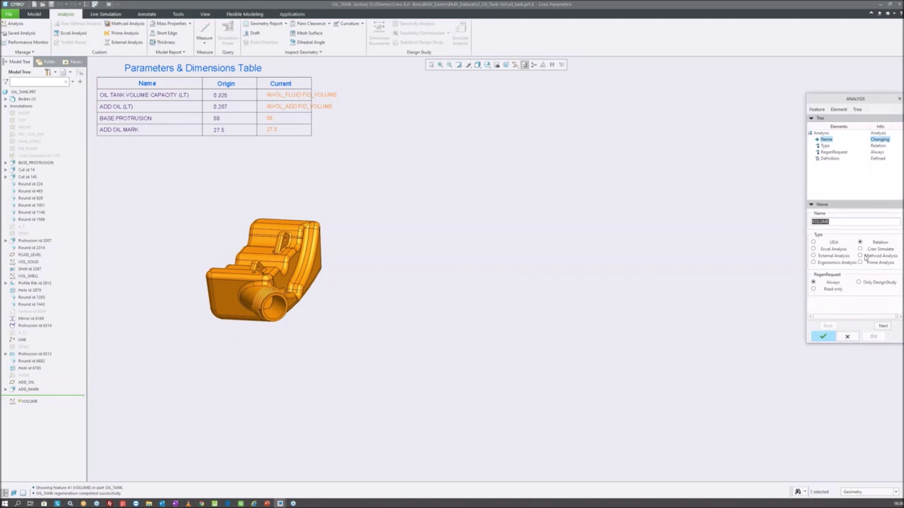
- Review the VOL_FLUID relation unchanged and complete the VOLUME redefinition
click(882, 326)
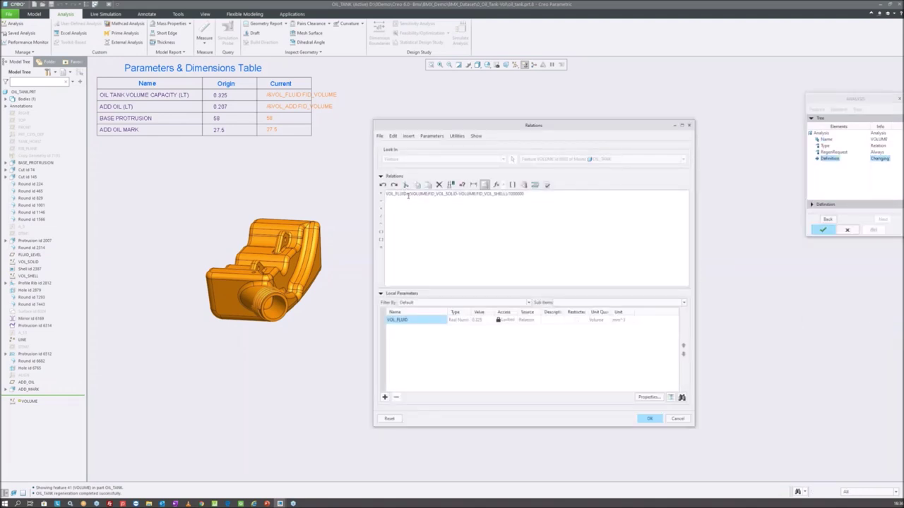
drag(453, 127, 412, 113)
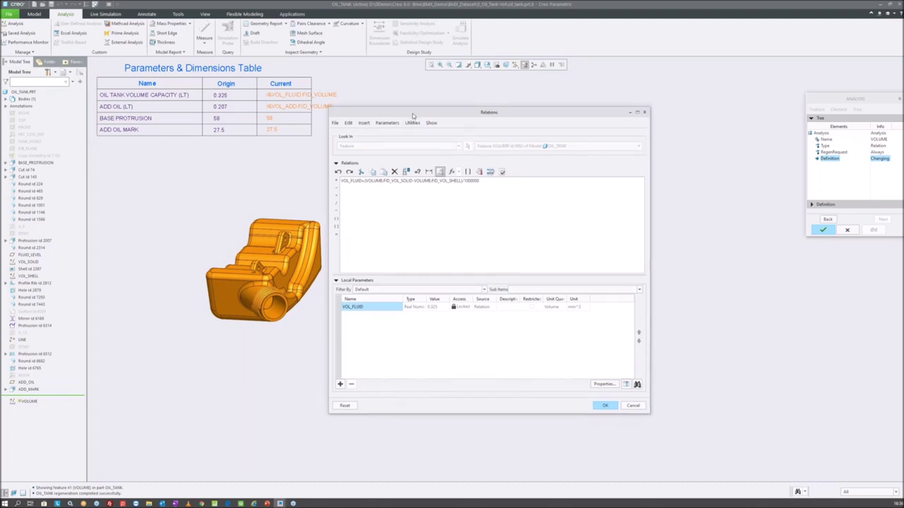
double_click(357, 181)
click(605, 407)
mouse_move(386, 265)
middle_down()
mouse_move(364, 248)
mouse_move(512, 289)
mouse_move(363, 269)
middle_up()
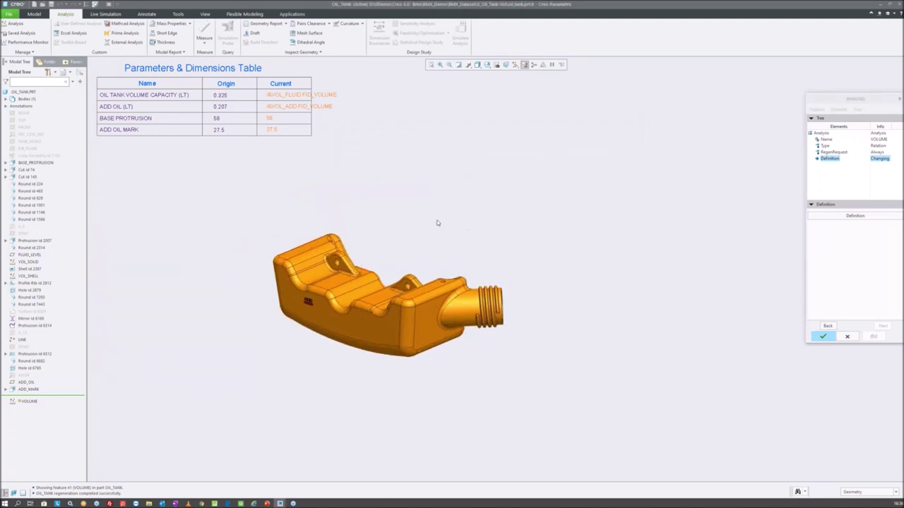
scroll(304, 293, up, 5)
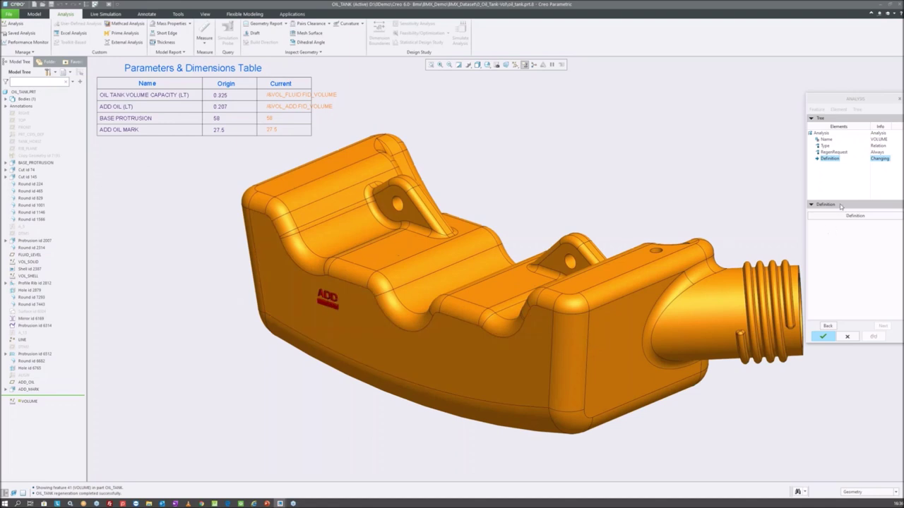
click(821, 338)
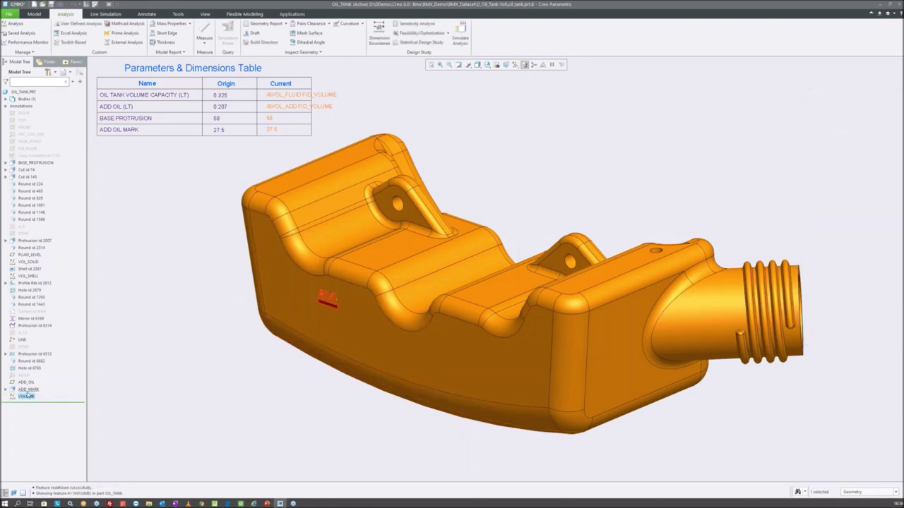
- Reset to the default view and turn on datum plane display
key(ctrl+d)
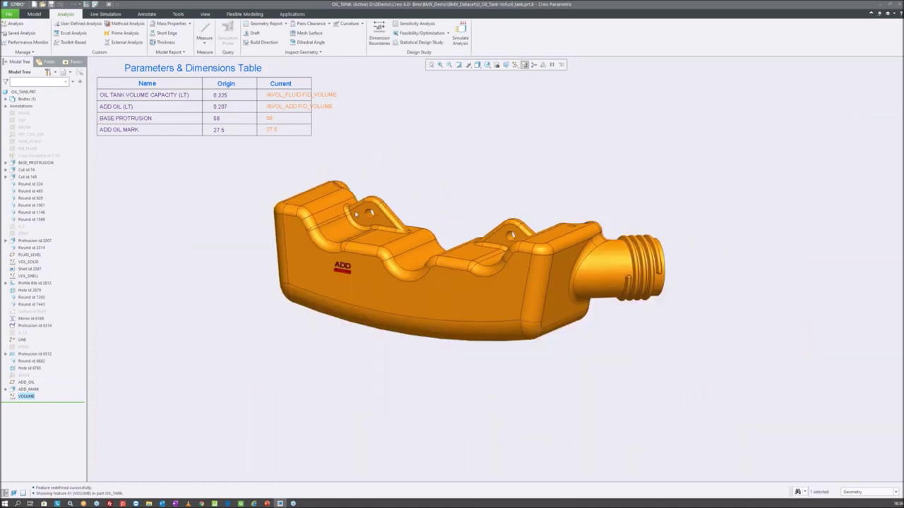
click(516, 64)
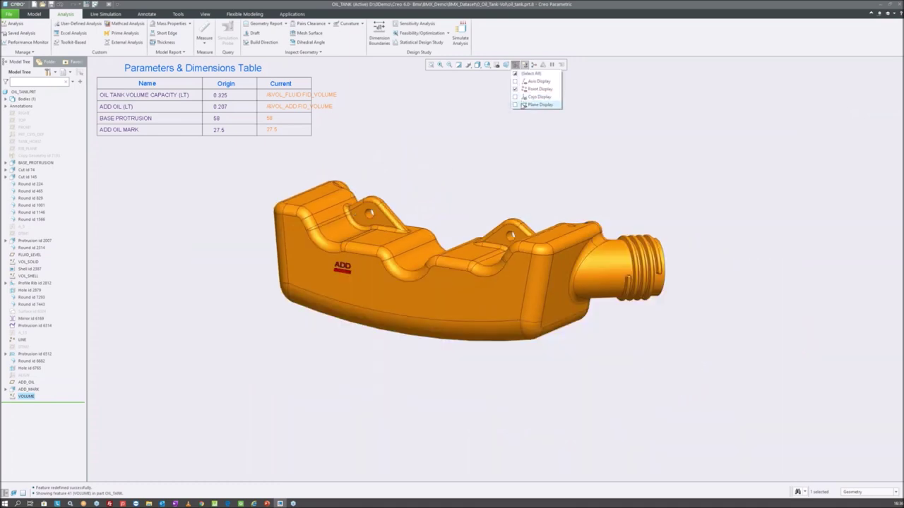
click(528, 103)
- Drag the ADD_OIL plane to trial heights 35 and 28.5, leaving ADD OIL MARK at 27.5
click(262, 259)
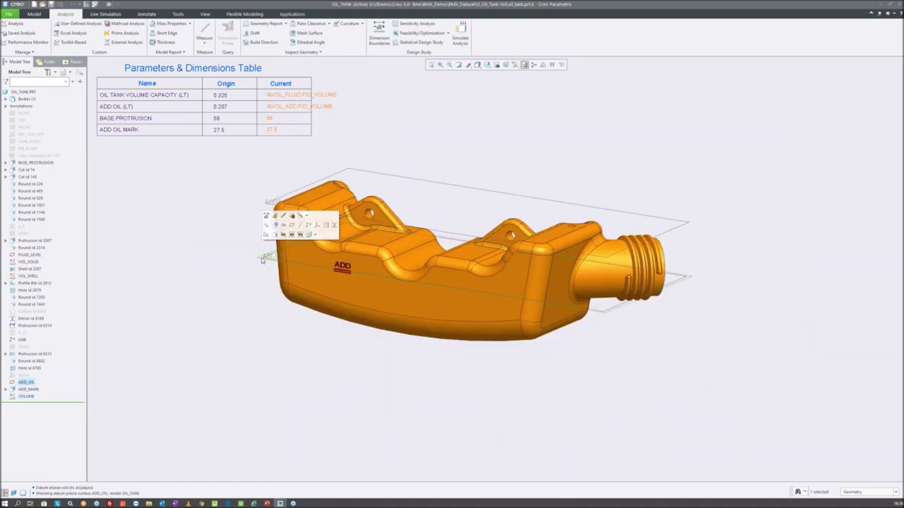
click(266, 216)
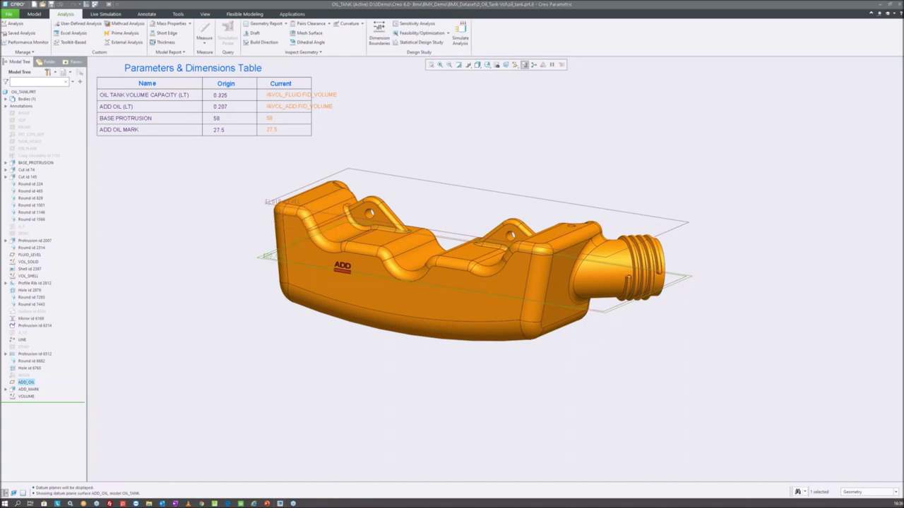
drag(602, 311, 601, 332)
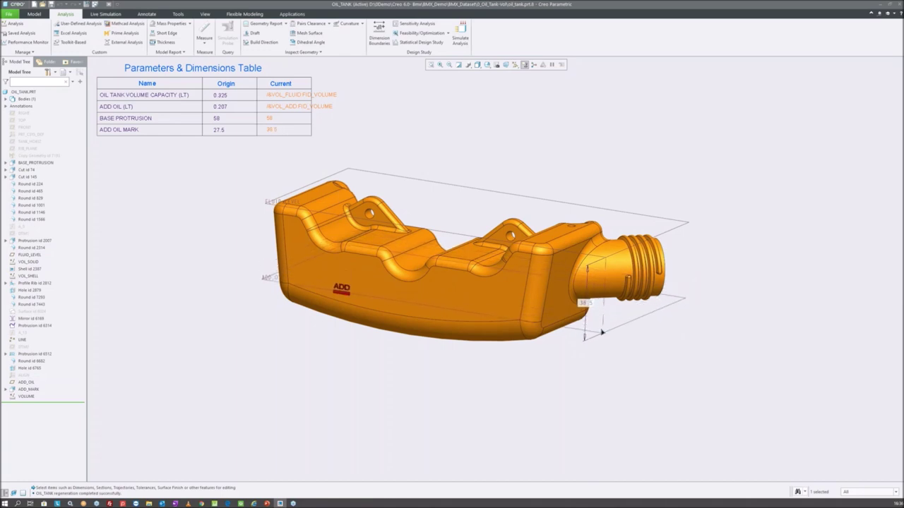
drag(601, 332, 604, 311)
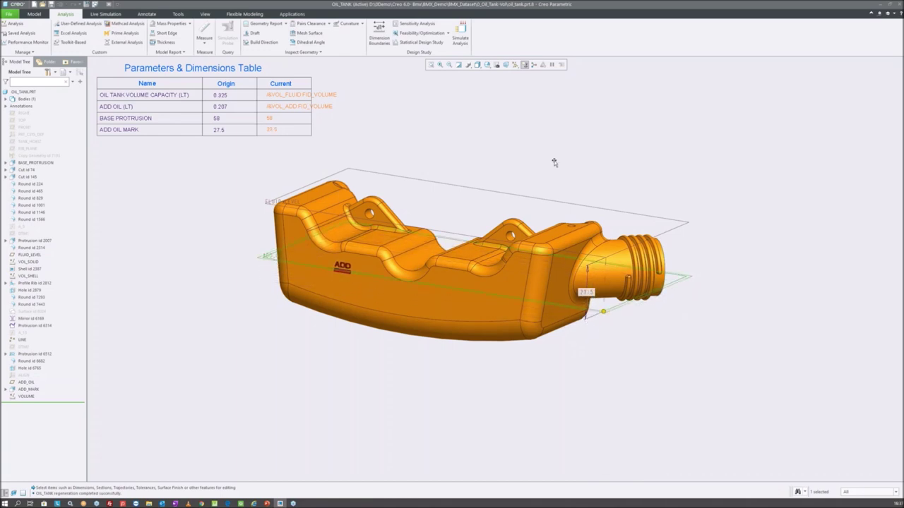
click(573, 138)
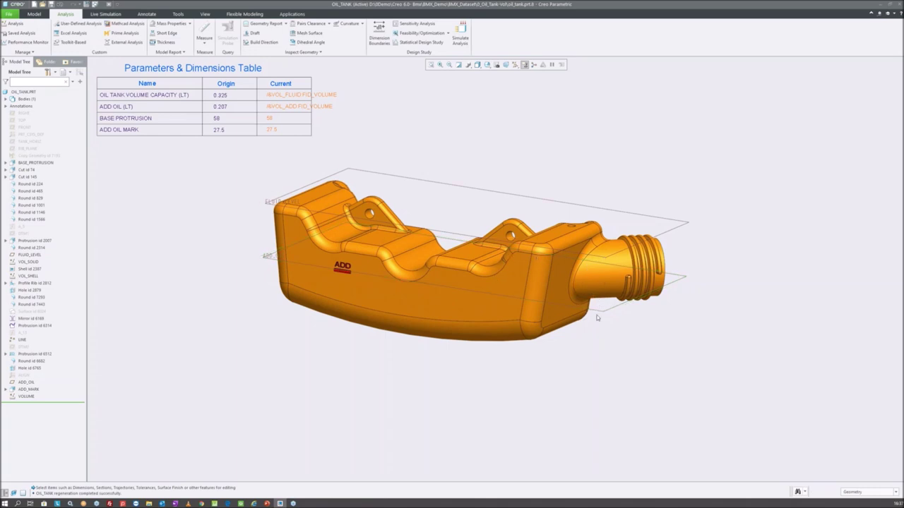
click(438, 185)
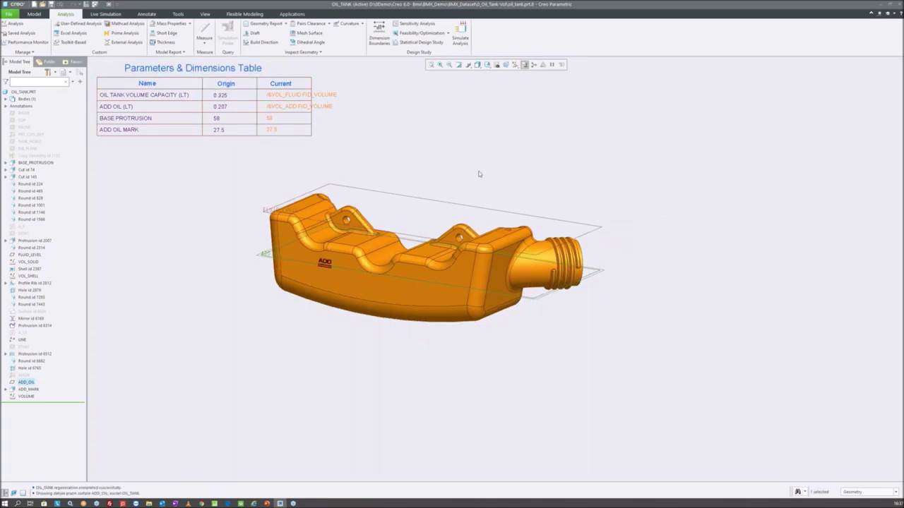
click(204, 39)
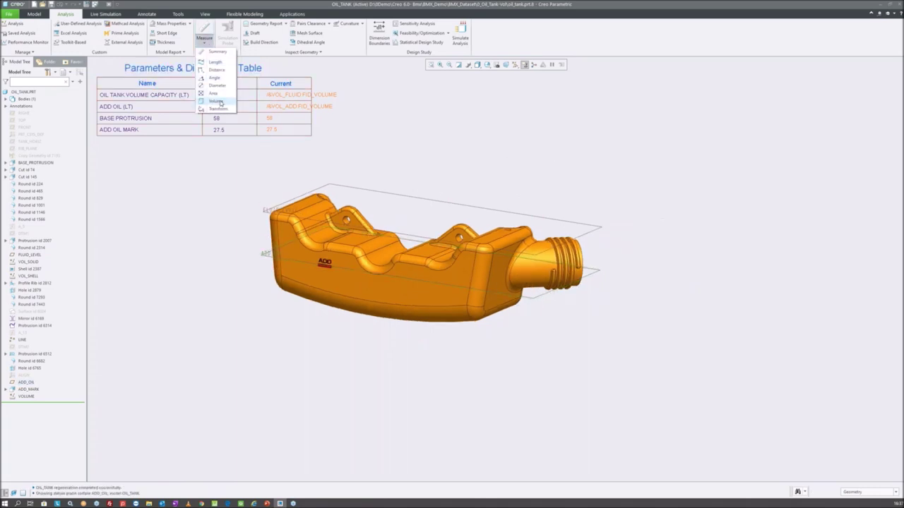
- Measure the one-sided volume split at datum plane ADD_OIL, flipping the direction to the side below it
click(220, 102)
drag(818, 103, 649, 136)
click(667, 207)
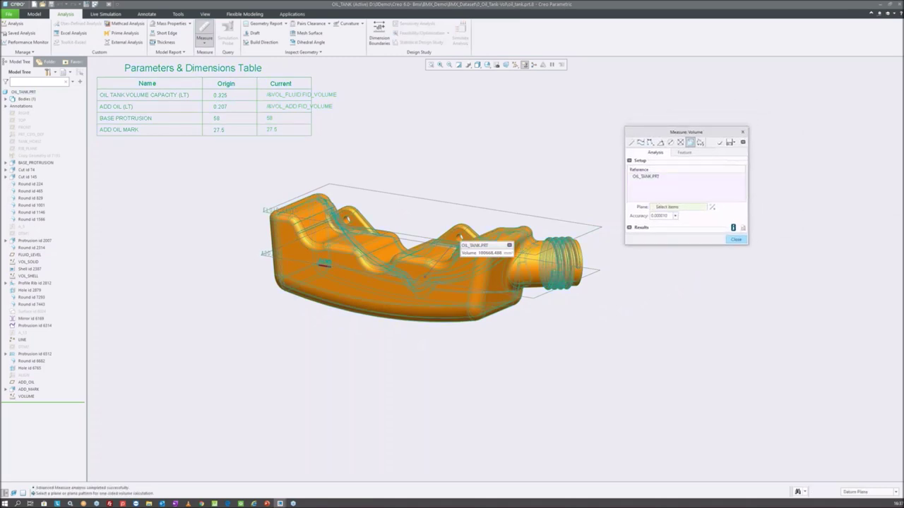
click(599, 271)
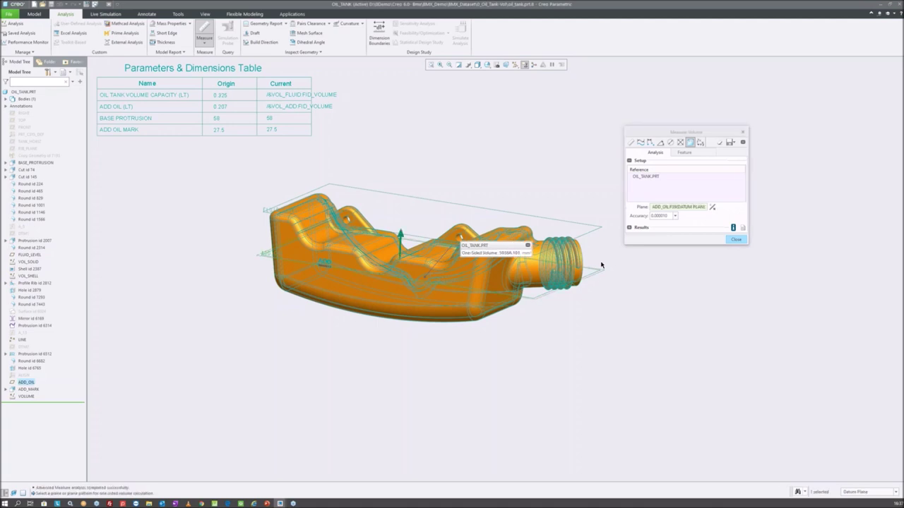
middle_drag(600, 269, 597, 263)
click(405, 241)
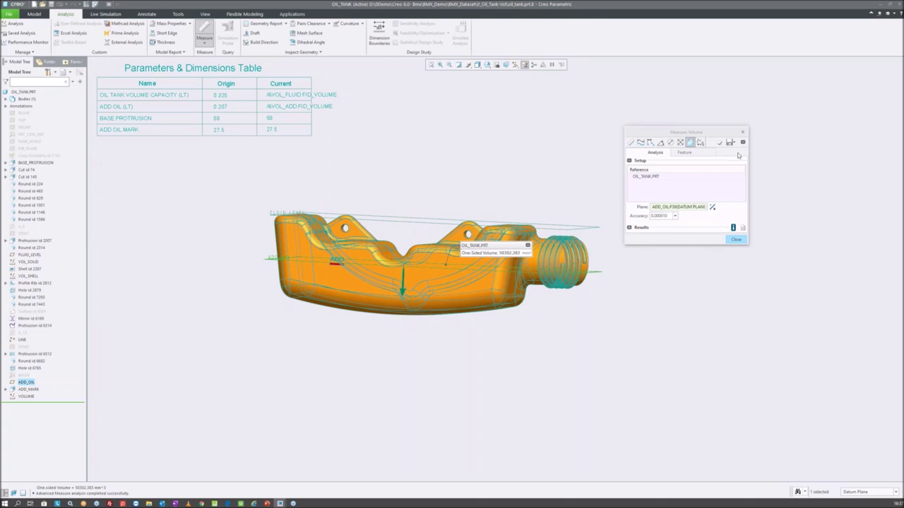
click(730, 142)
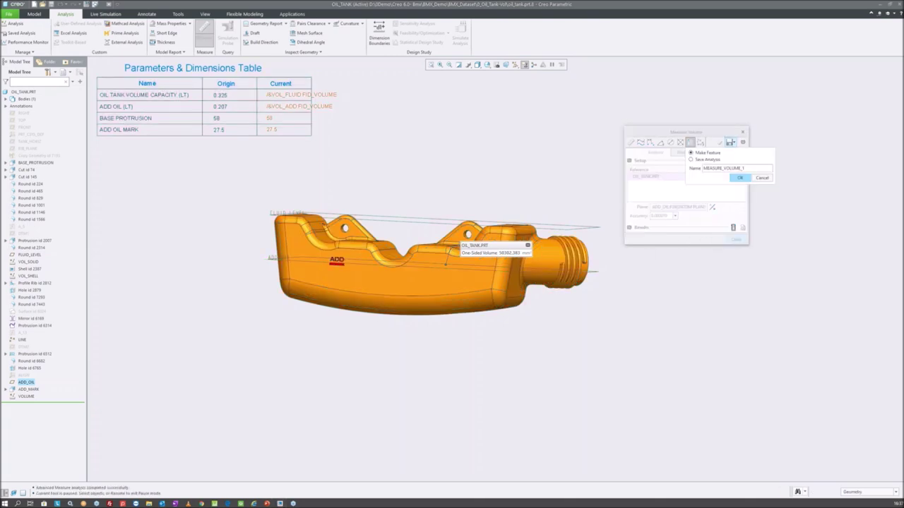
- Save the one-sided volume measurements as features VOL_SOLID_ADD and VOL_SHELL_ADD
double_click(749, 169)
text(VOL_S)
text(OLID_ADD)
key(Return)
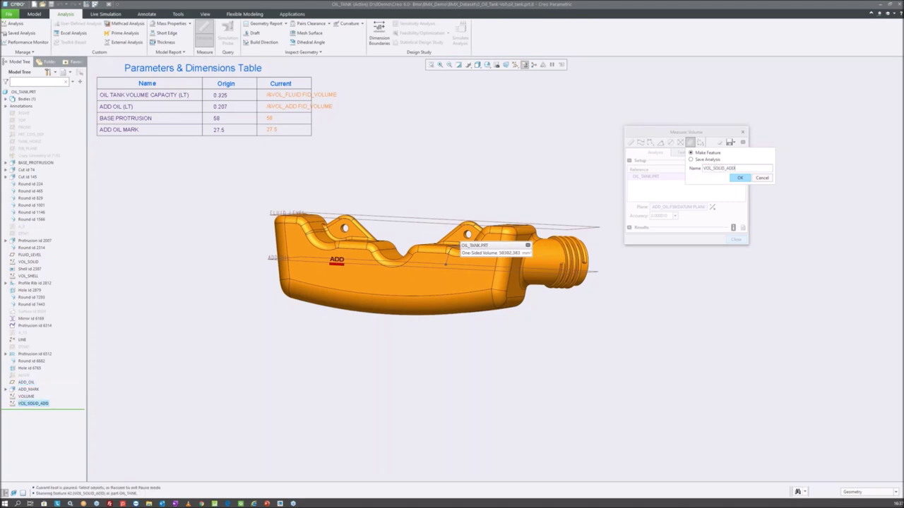
click(730, 143)
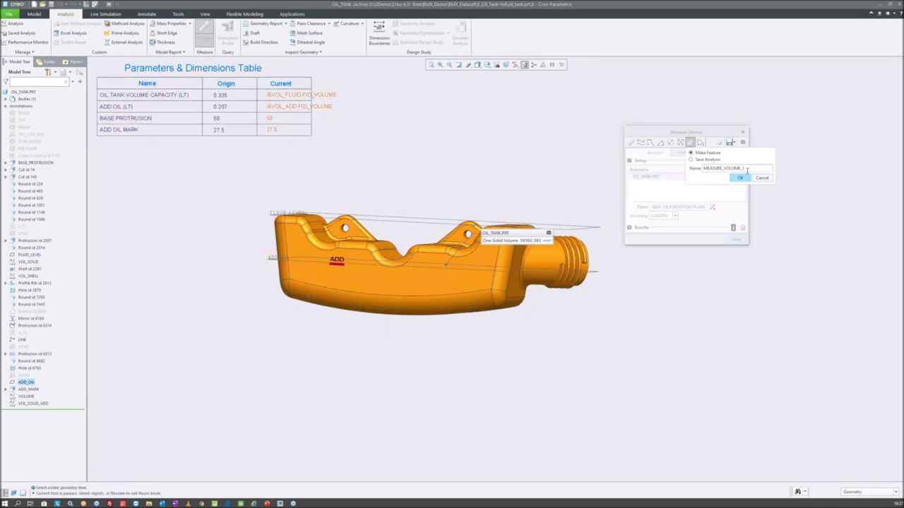
double_click(737, 168)
text(VOL_SHELL_ADD)
click(739, 177)
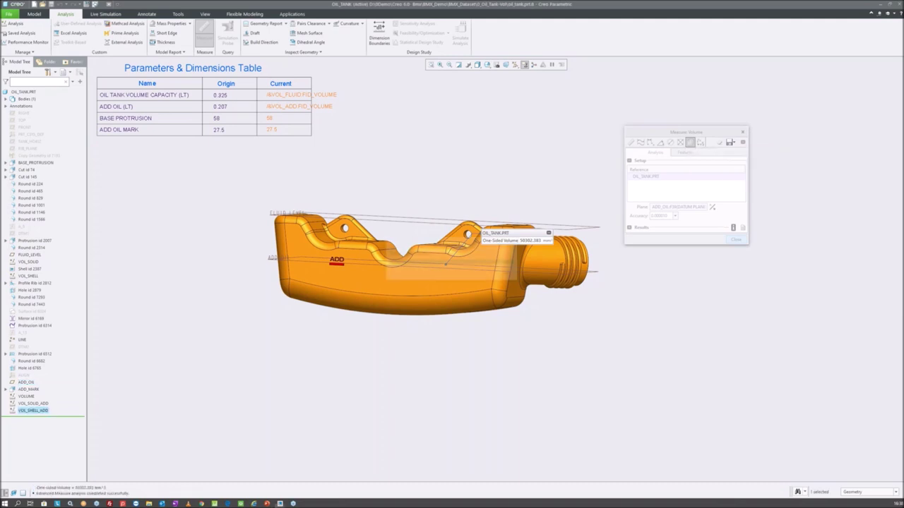
click(742, 134)
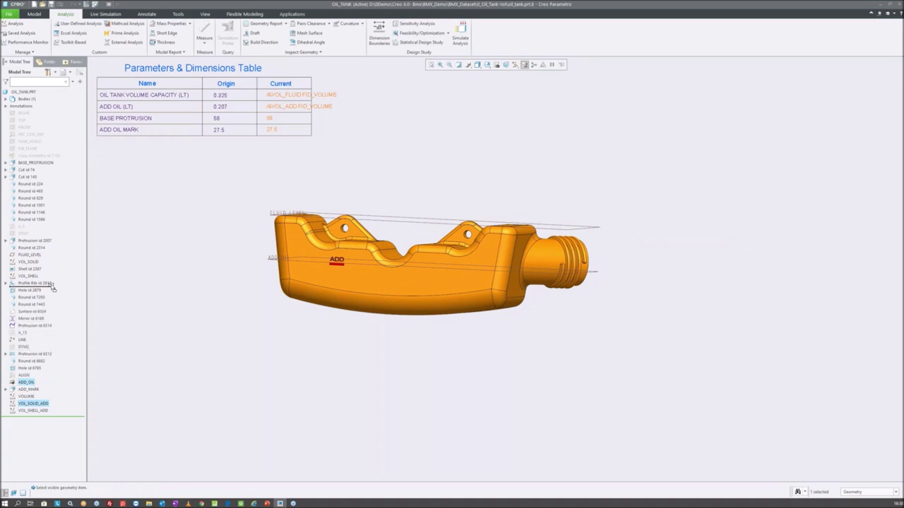
- Reorder VOL_SOLID_ADD and VOL_SHELL_ADD below VOL_SOLID and VOL_SHELL, then edit VOLUME's definition
drag(42, 271, 40, 270)
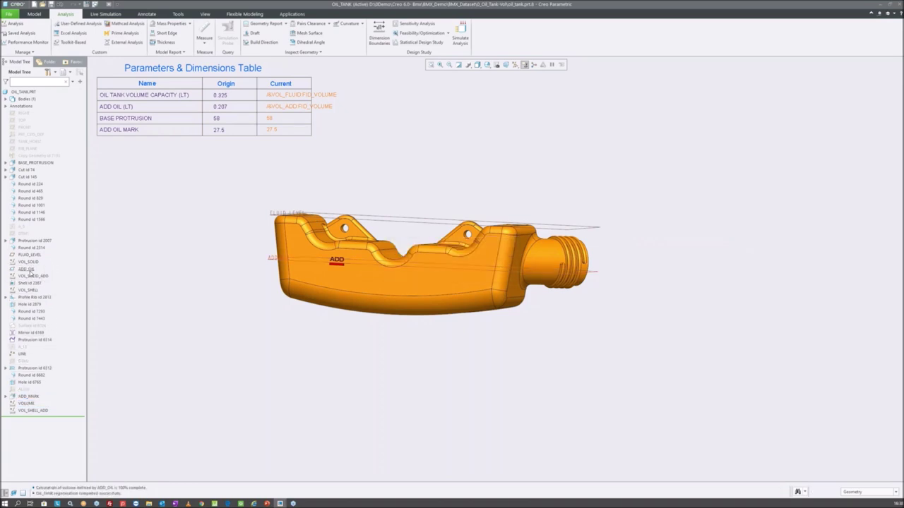
click(32, 276)
drag(36, 411, 28, 293)
drag(33, 410, 34, 296)
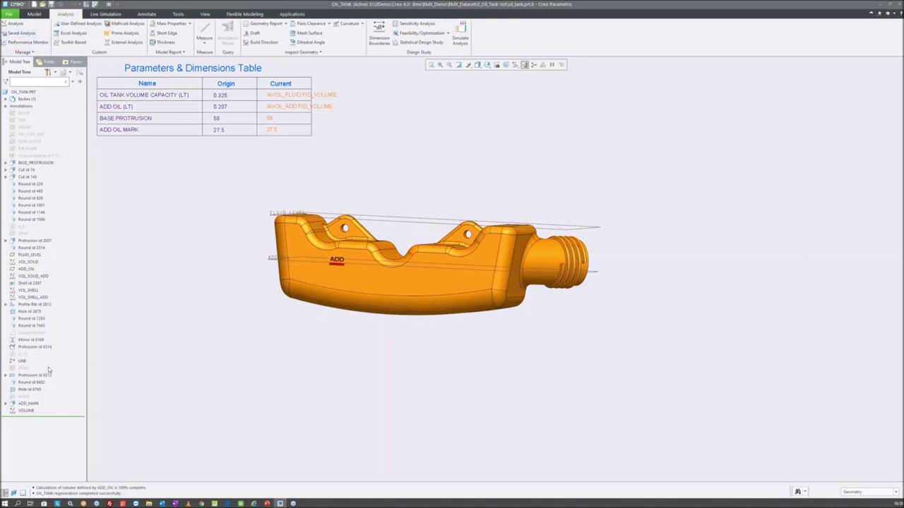
click(26, 411)
click(30, 378)
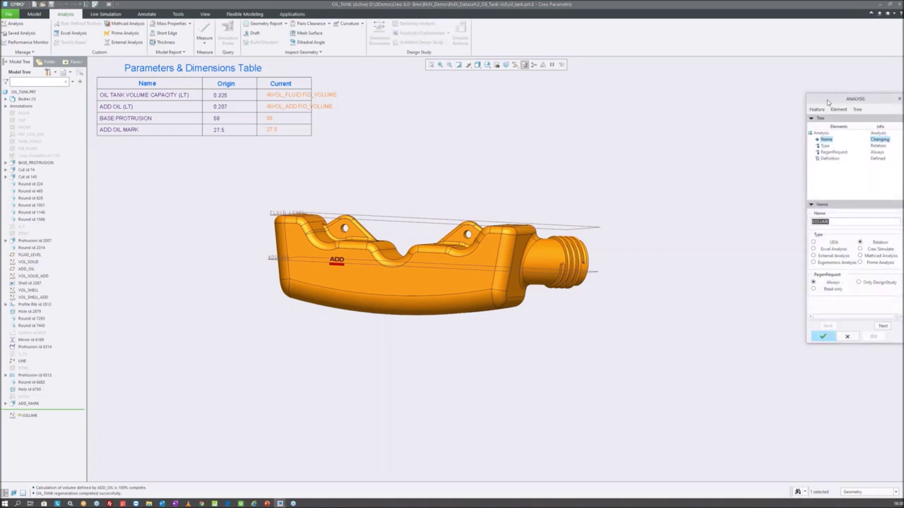
- Delete the unfinished VOL_ADD line from VOLUME's relations and finish the redefinition
drag(827, 102, 626, 90)
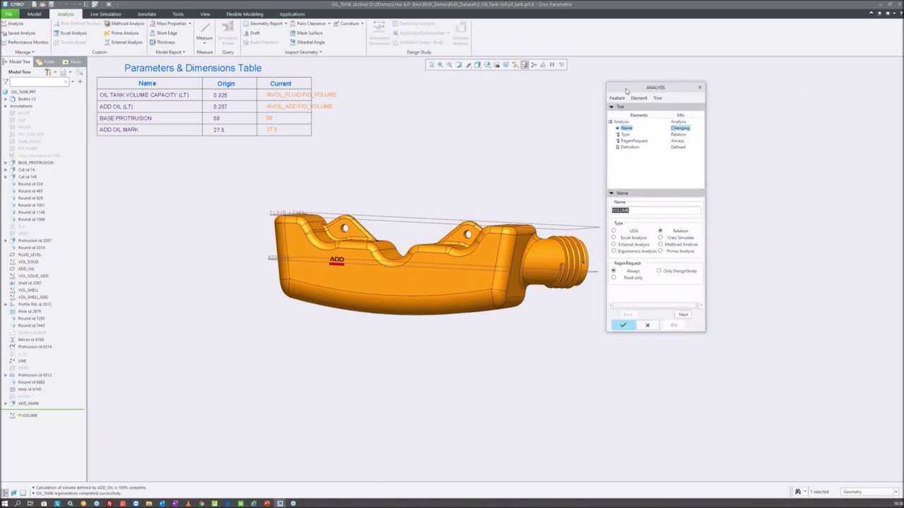
click(680, 315)
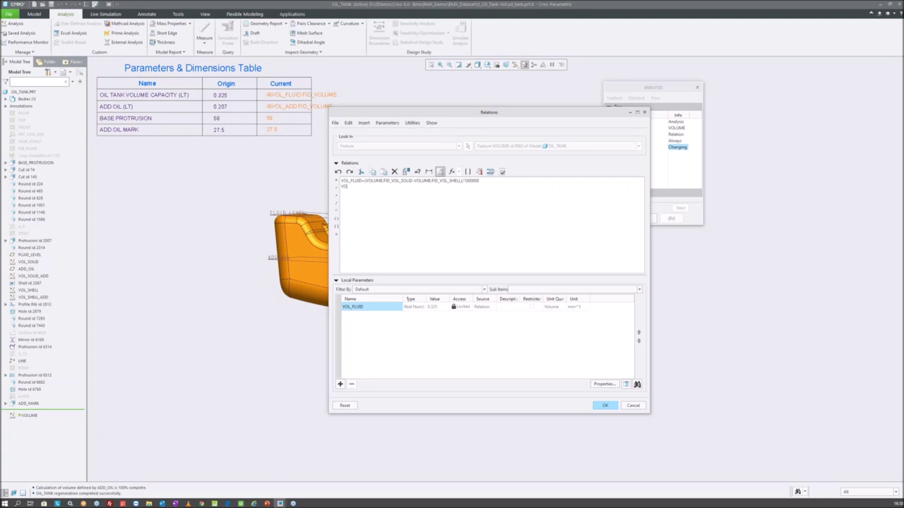
text(VOL_)
text(ADD=)
drag(381, 186, 341, 186)
key(BackSpace)
click(605, 407)
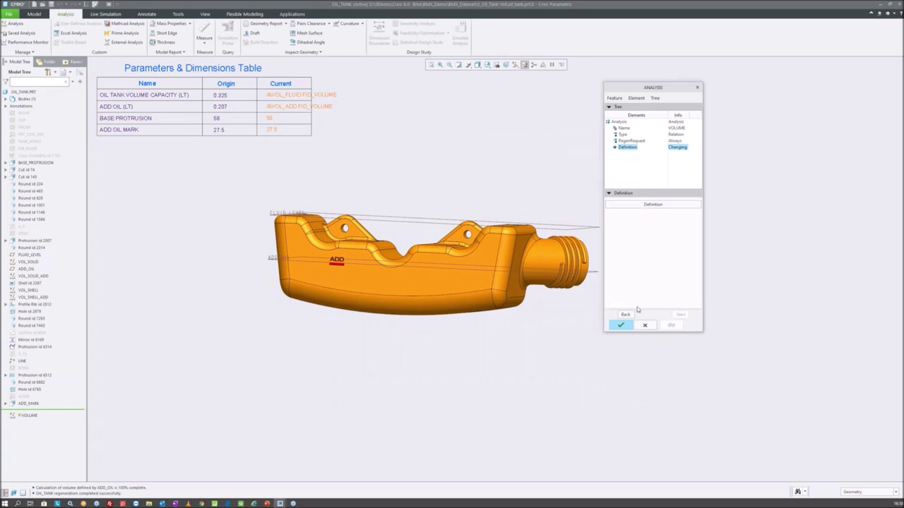
click(620, 325)
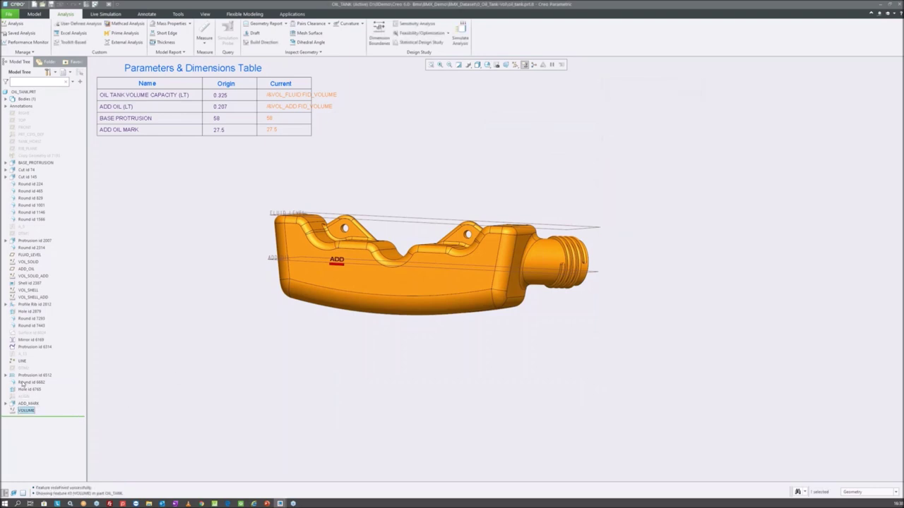
- Check VOL_SHELL_ADD's ONE_SIDED_VOLUME parameter (49681.232), then edit VOLUME's definition again
click(35, 297)
right_click(40, 297)
click(81, 362)
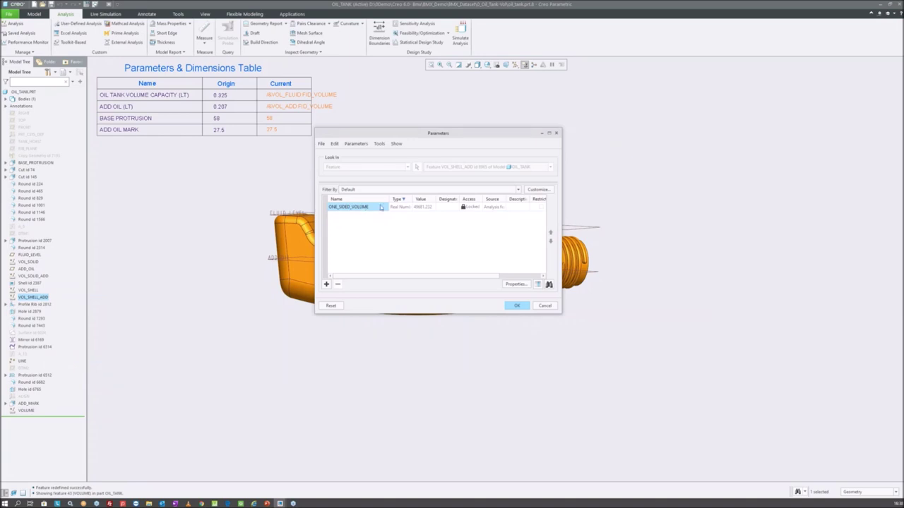
click(557, 133)
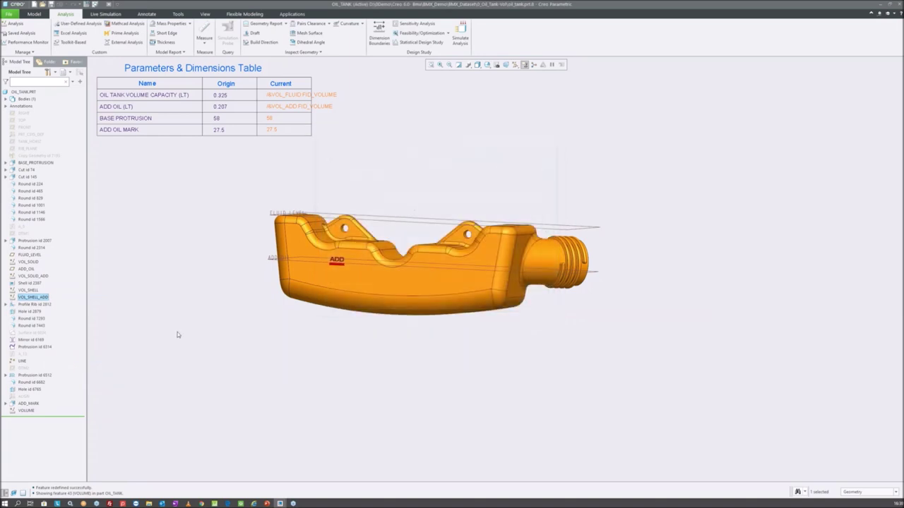
click(26, 410)
click(23, 379)
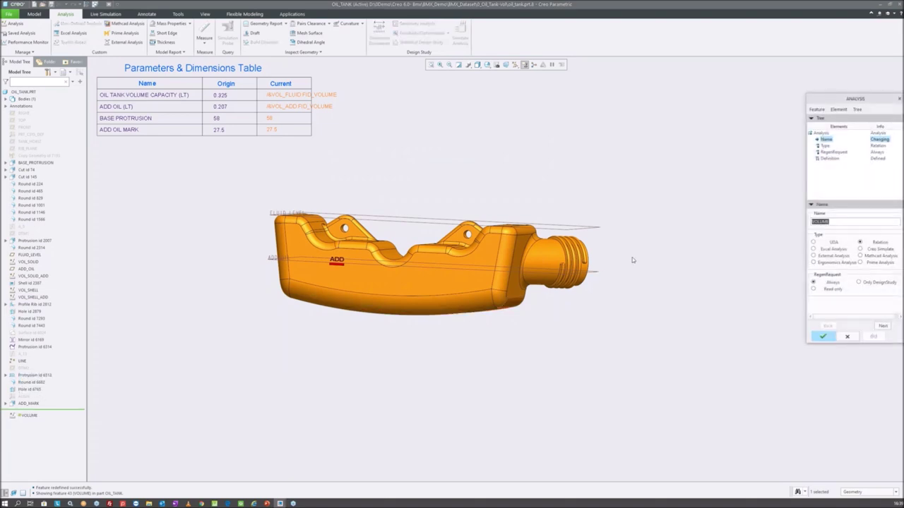
- Write VOL_ADD=(ONE_SIDED_VOLUME:FID_8864- in Relations, inserting the parameter from VOL_SOLID_ADD's feature list
key(Return)
text(VOL_)
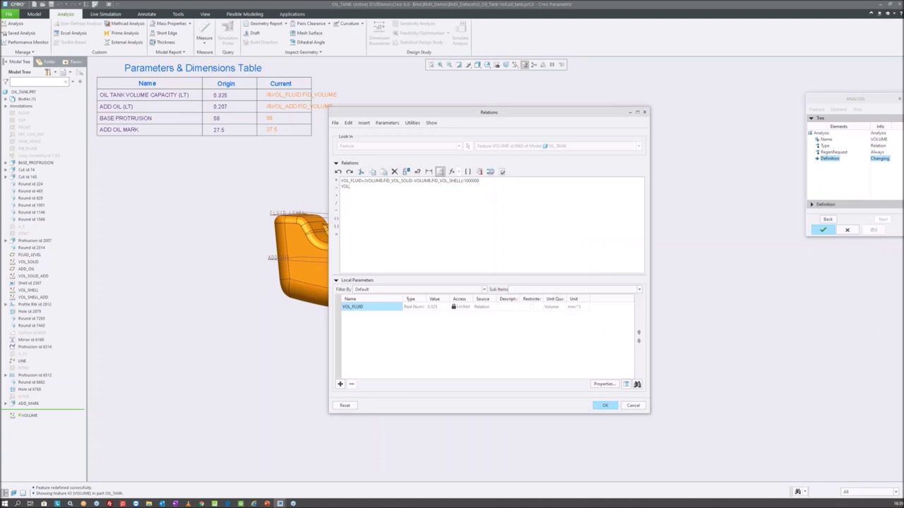
text(ADD=)
text(()
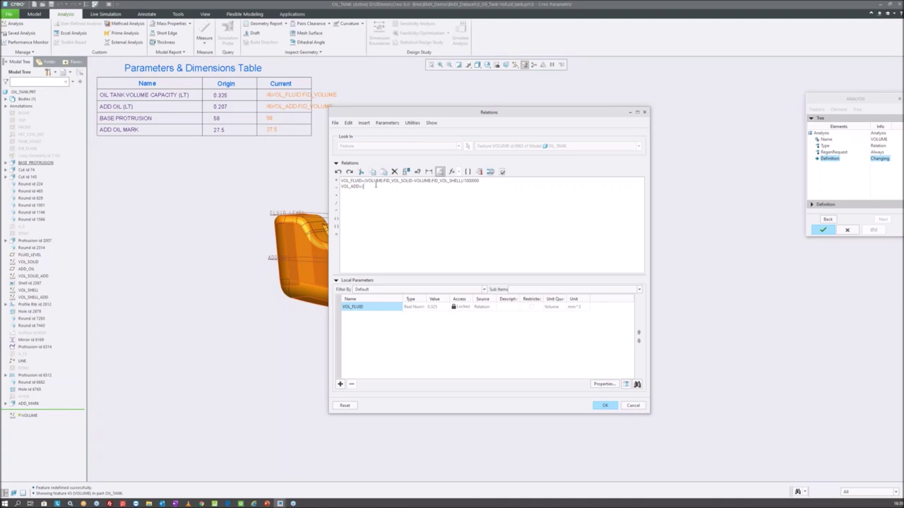
click(366, 124)
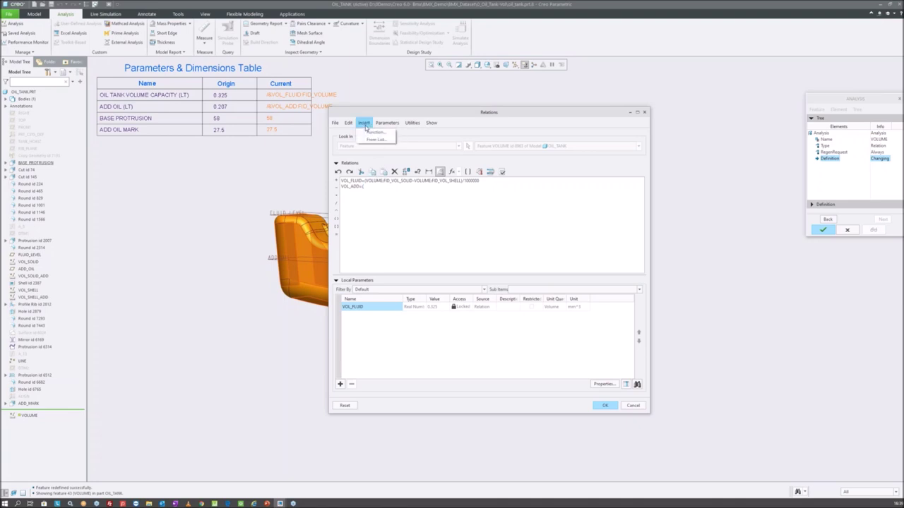
click(383, 141)
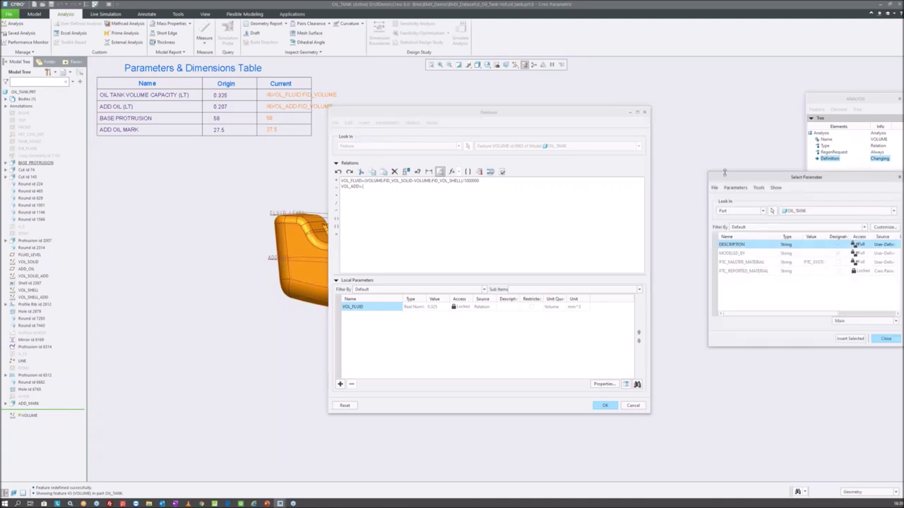
drag(720, 173, 407, 173)
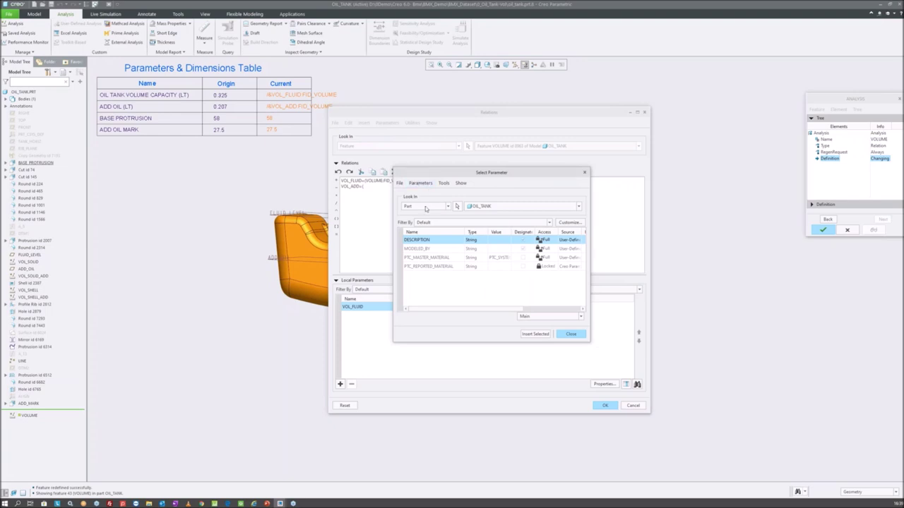
click(430, 205)
click(414, 220)
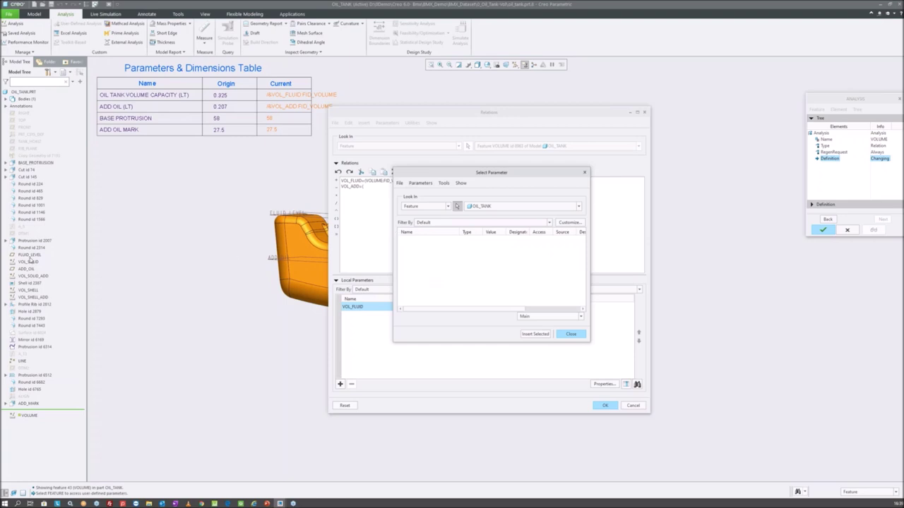
click(33, 277)
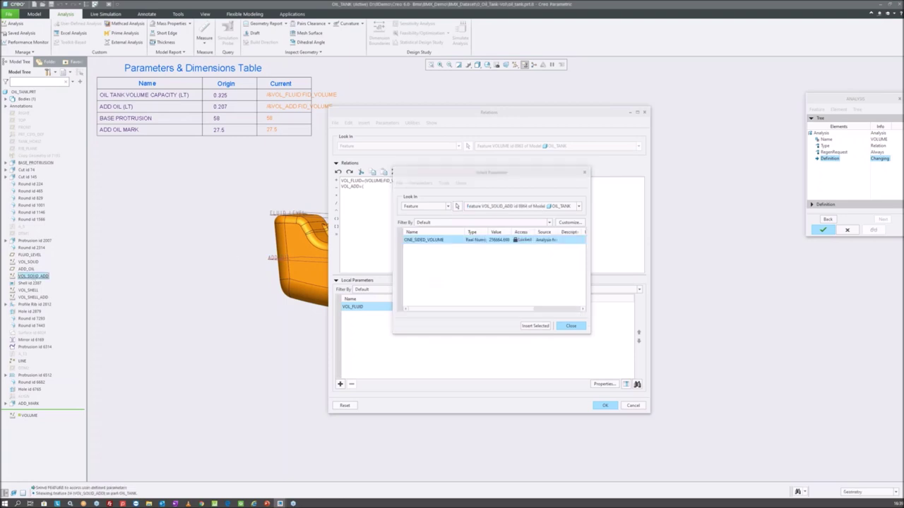
click(535, 325)
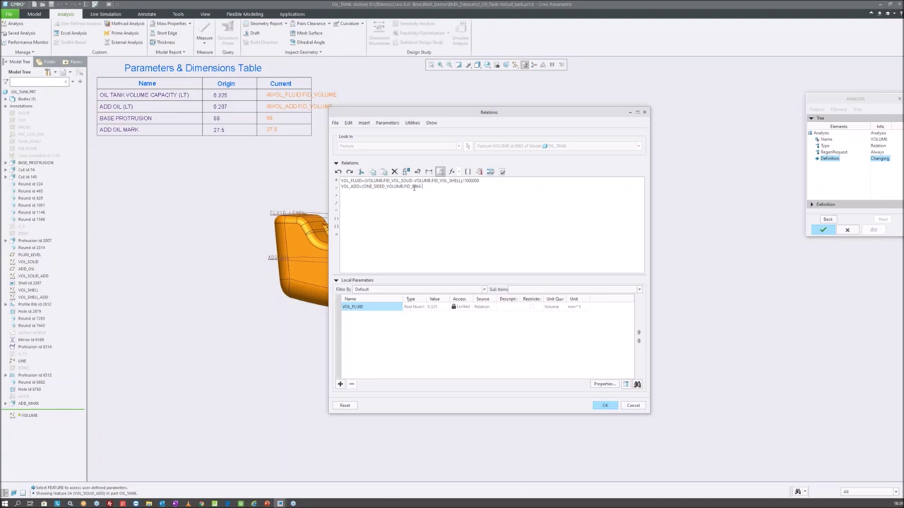
text(-)
- Insert VOL_SHELL_ADD's ONE_SIDED_VOLUME parameter as the subtracted term of VOL_ADD
click(364, 123)
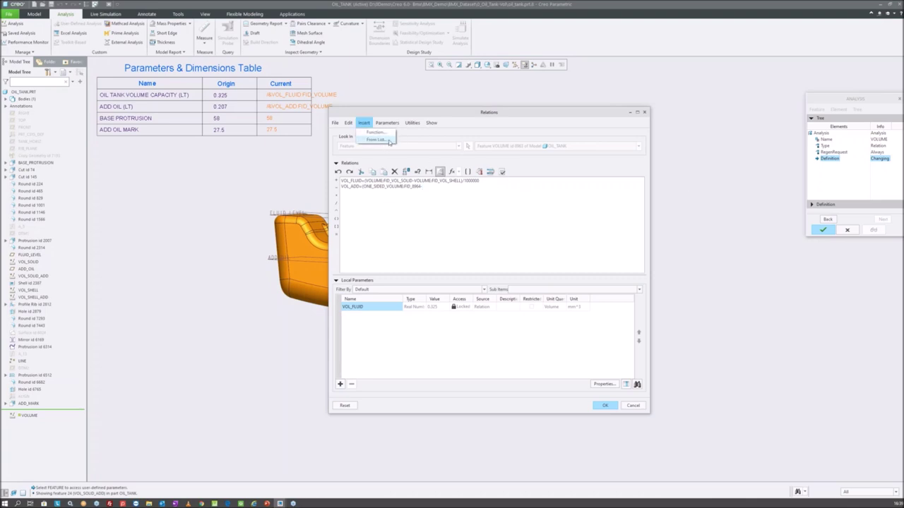
click(376, 139)
click(427, 208)
click(417, 231)
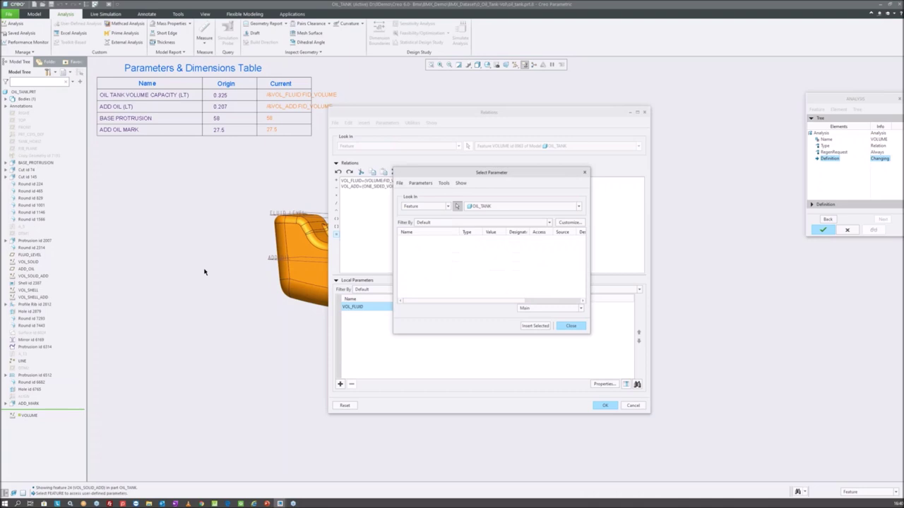
click(32, 298)
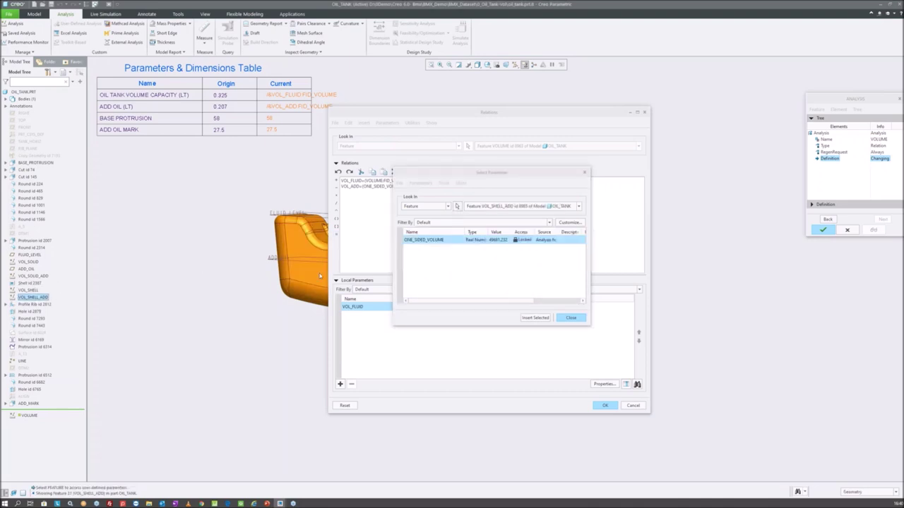
click(535, 326)
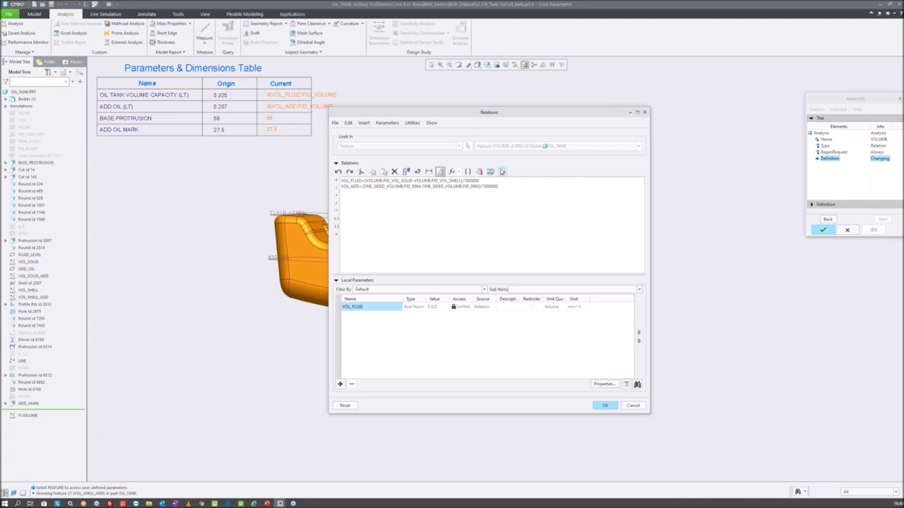
- Verify the relations so VOL_ADD evaluates to 0.207, and finish the VOLUME analysis feature
click(502, 172)
key(Return)
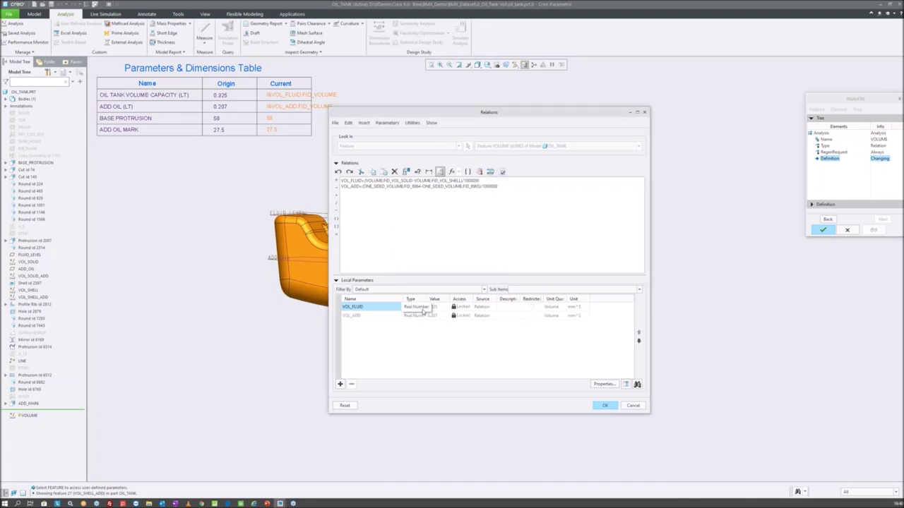
middle_drag(304, 296, 287, 288)
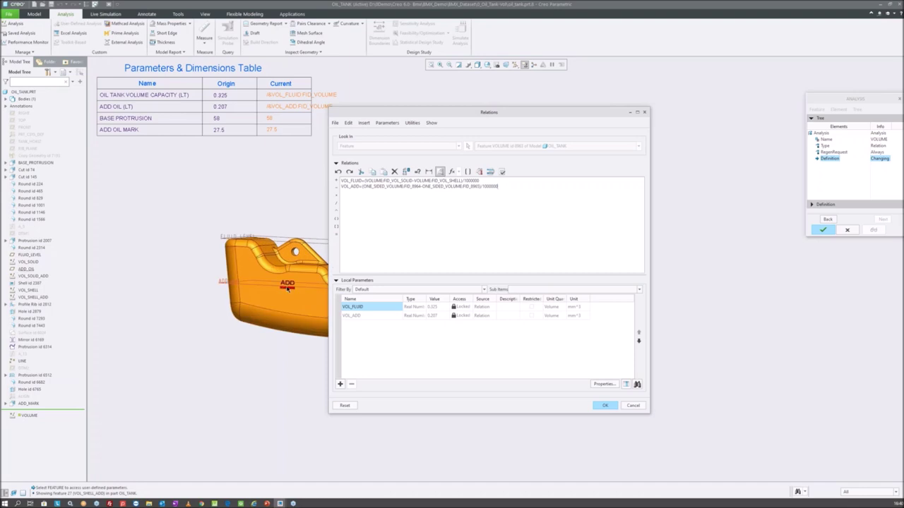
click(607, 406)
click(822, 336)
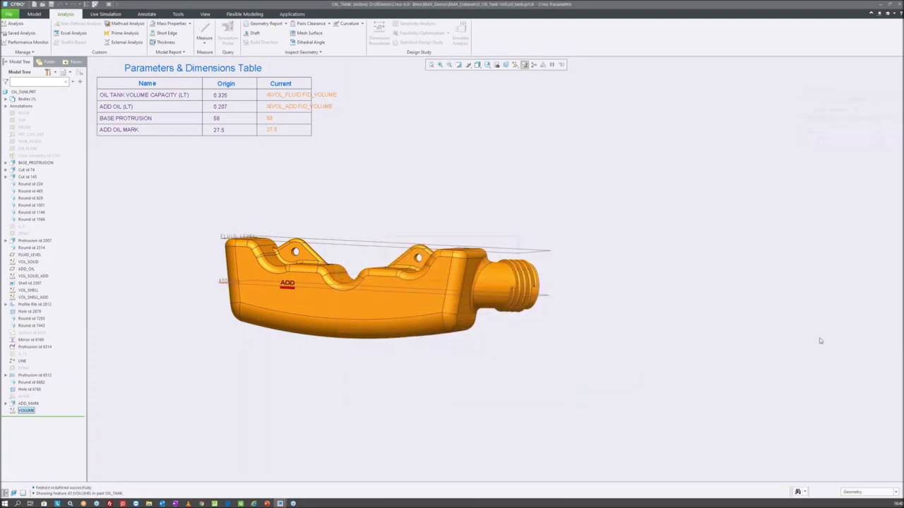
middle_drag(365, 200, 344, 161)
middle_drag(441, 145, 401, 200)
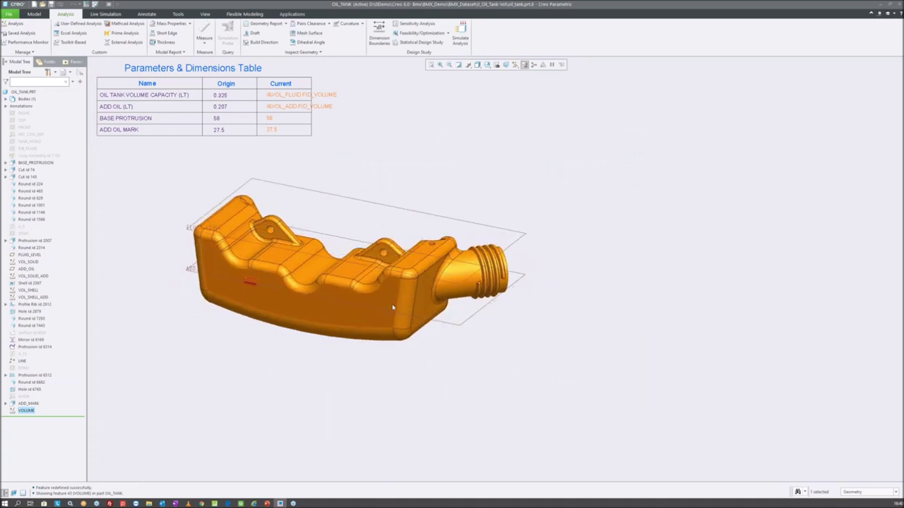
double_click(381, 244)
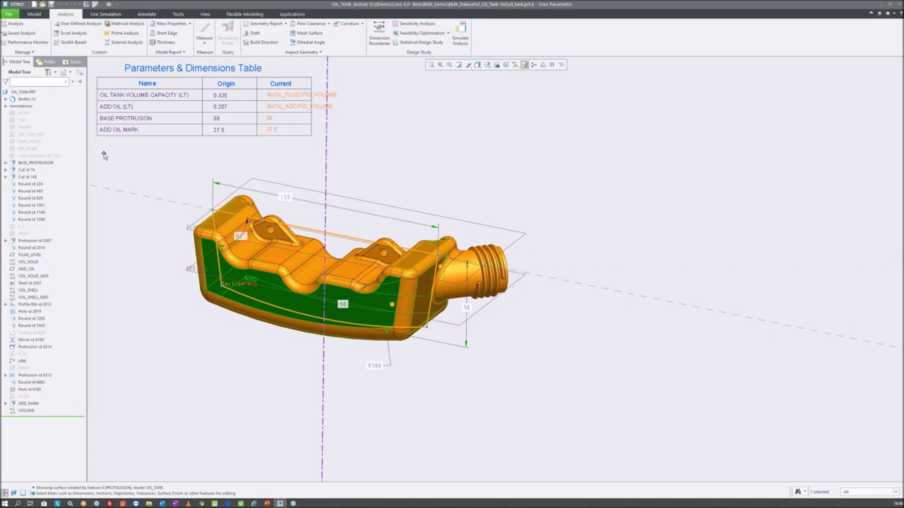
mouse_move(382, 245)
middle_down()
mouse_move(406, 240)
mouse_move(424, 188)
mouse_move(414, 259)
mouse_move(437, 266)
middle_up()
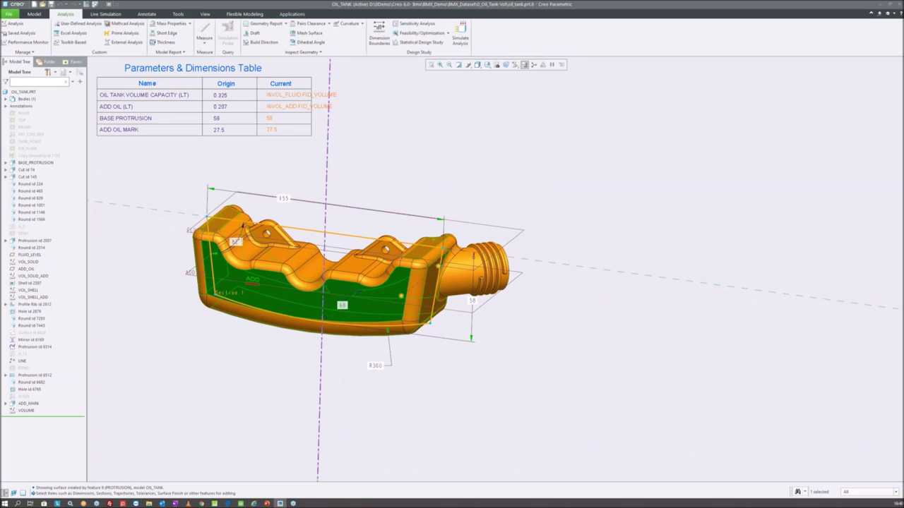
middle_drag(408, 265, 405, 247)
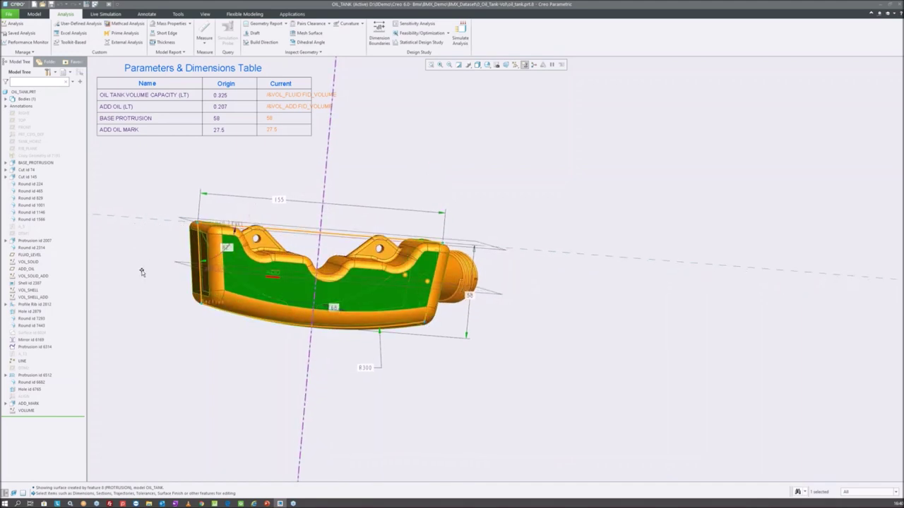
key(ctrl+d)
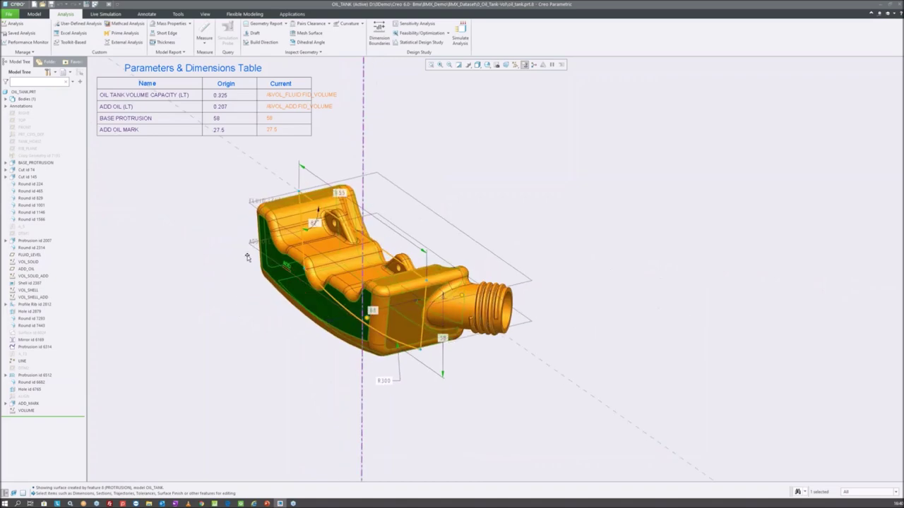
mouse_move(241, 272)
middle_down()
mouse_move(435, 218)
mouse_move(423, 239)
middle_up()
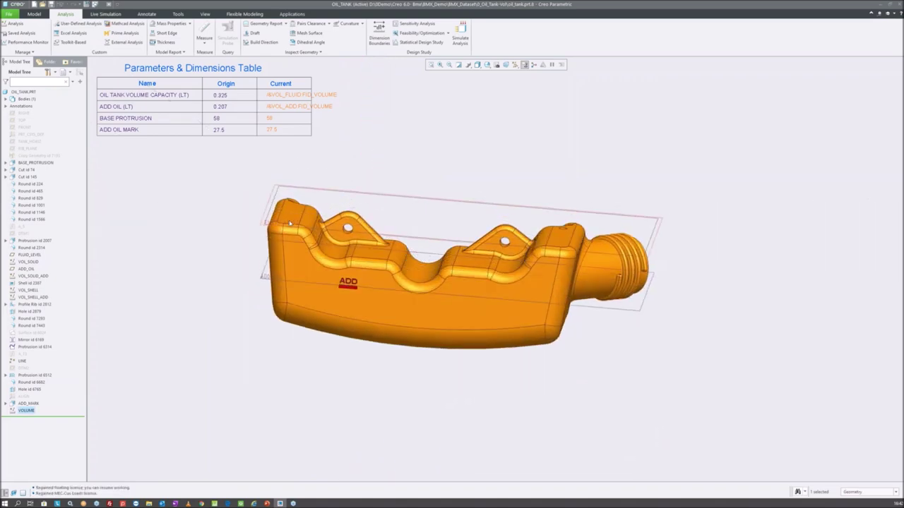
middle_drag(252, 307, 366, 283)
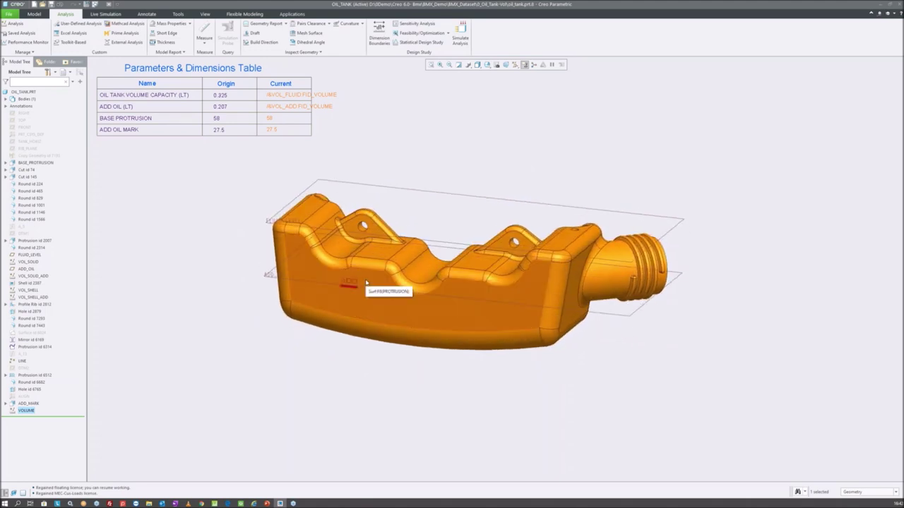
mouse_move(365, 280)
middle_down()
mouse_move(575, 279)
mouse_move(596, 302)
middle_up()
double_click(575, 279)
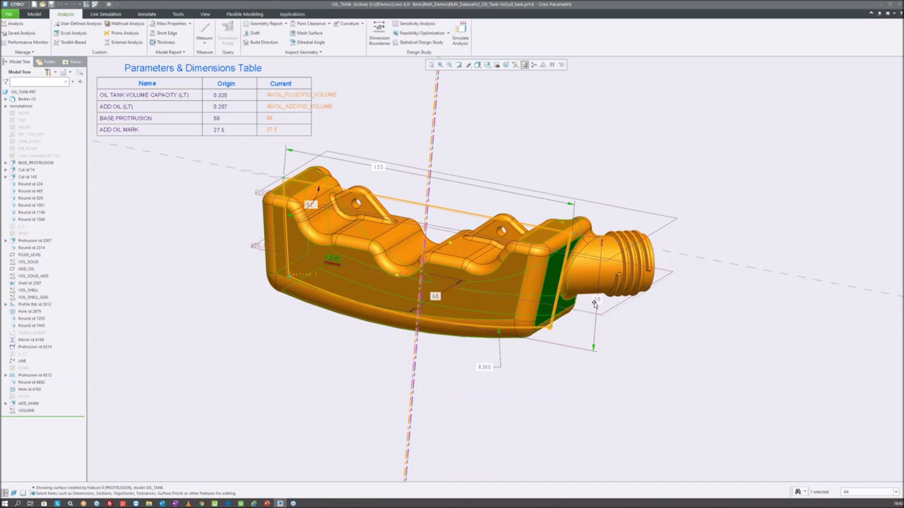
mouse_move(585, 306)
middle_down()
mouse_move(581, 293)
mouse_move(536, 332)
middle_up()
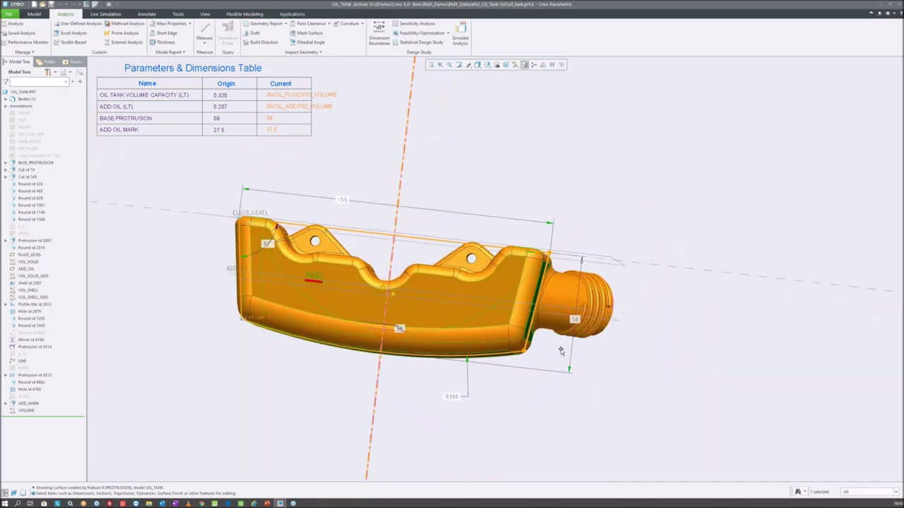
middle_drag(573, 192, 458, 260)
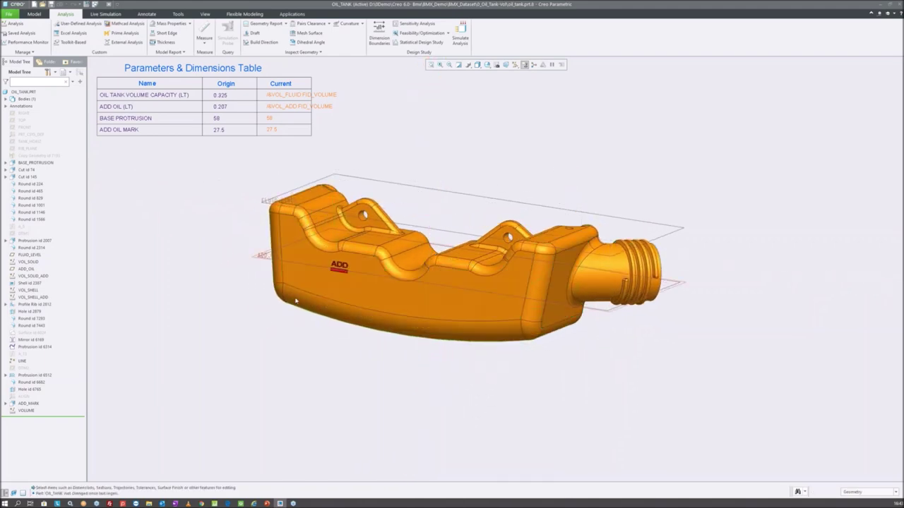
scroll(459, 260, up, 2)
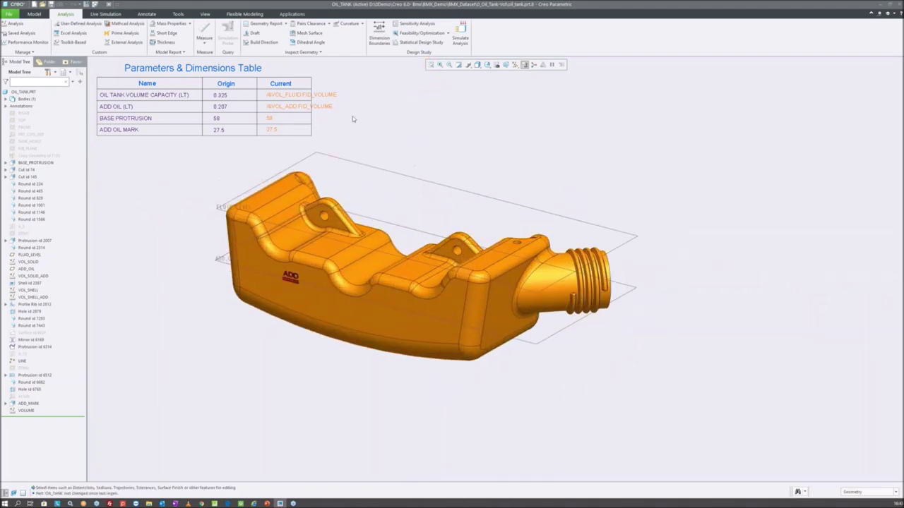
click(272, 97)
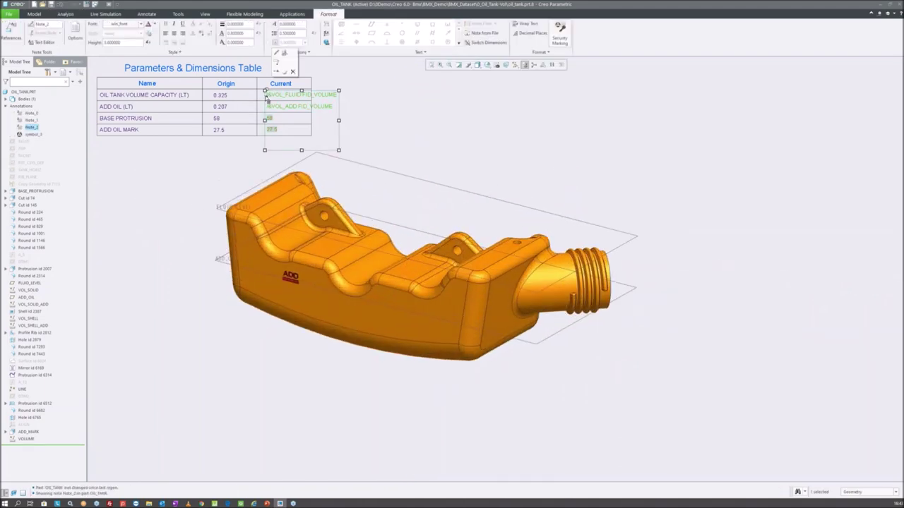
- Refresh the Current column note and protrusion dimensions so it reads 0.325, 0.207, 58 and 27.5
double_click(268, 96)
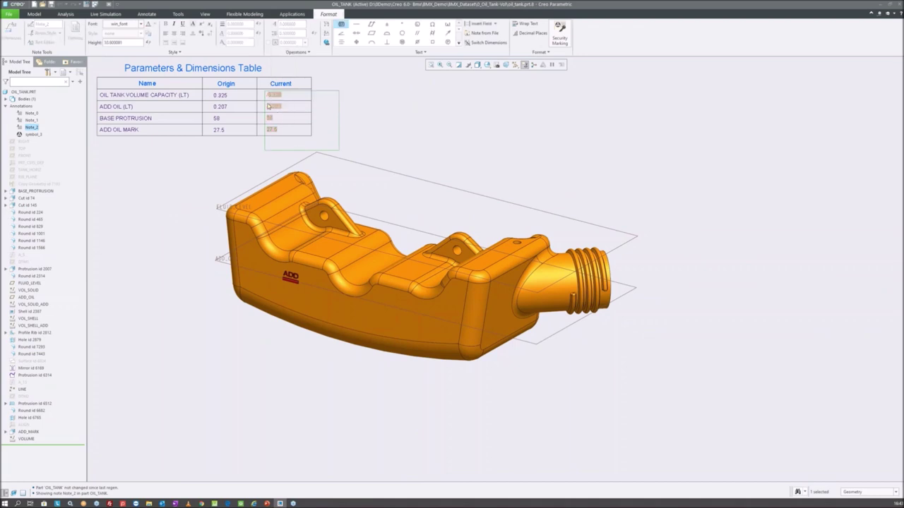
middle_click(269, 108)
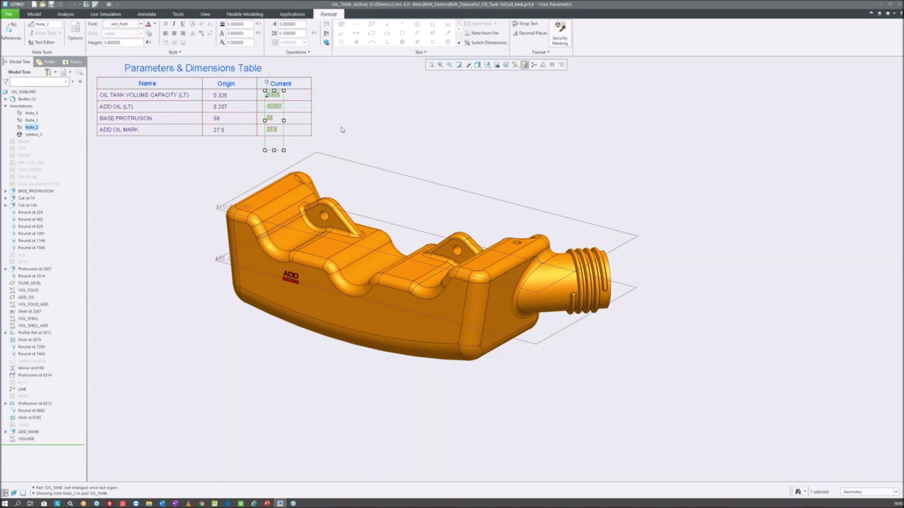
click(272, 106)
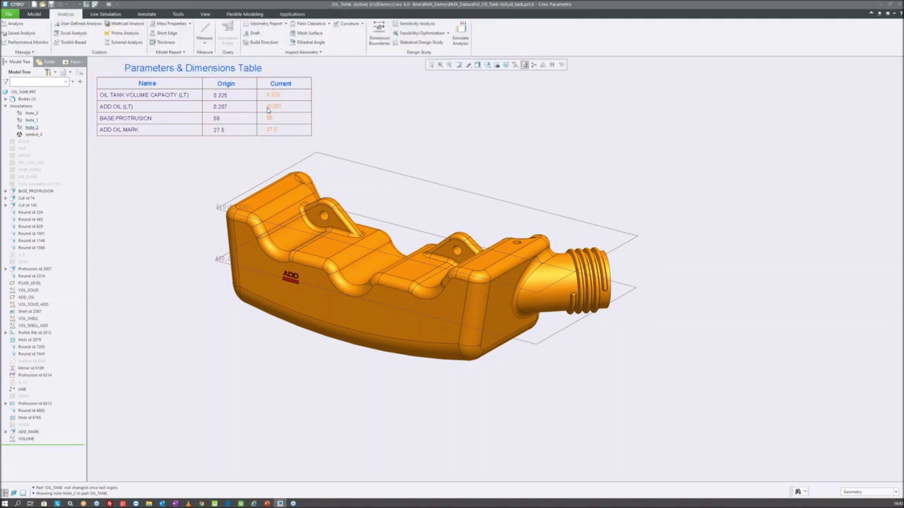
double_click(274, 106)
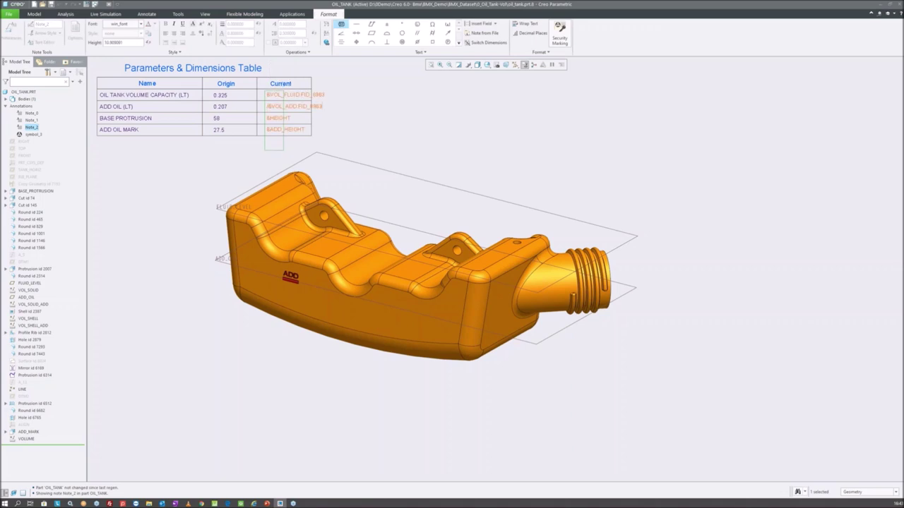
click(430, 103)
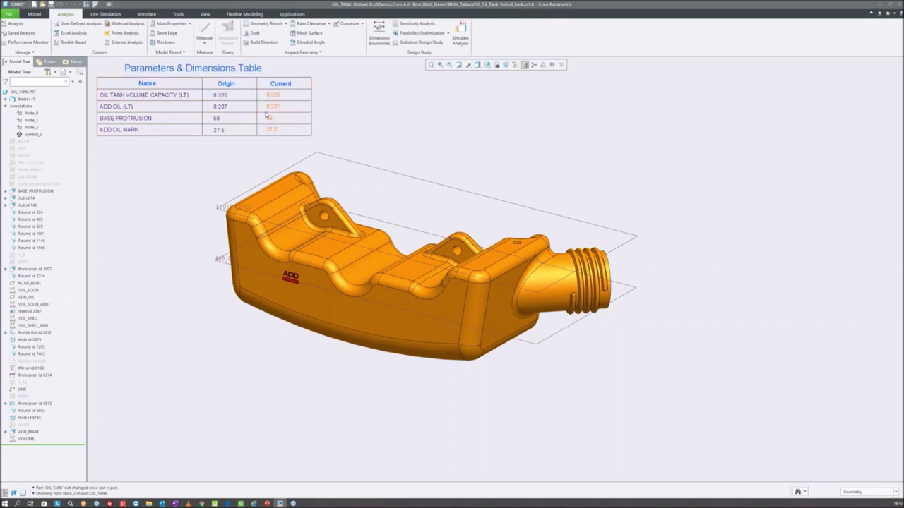
double_click(501, 320)
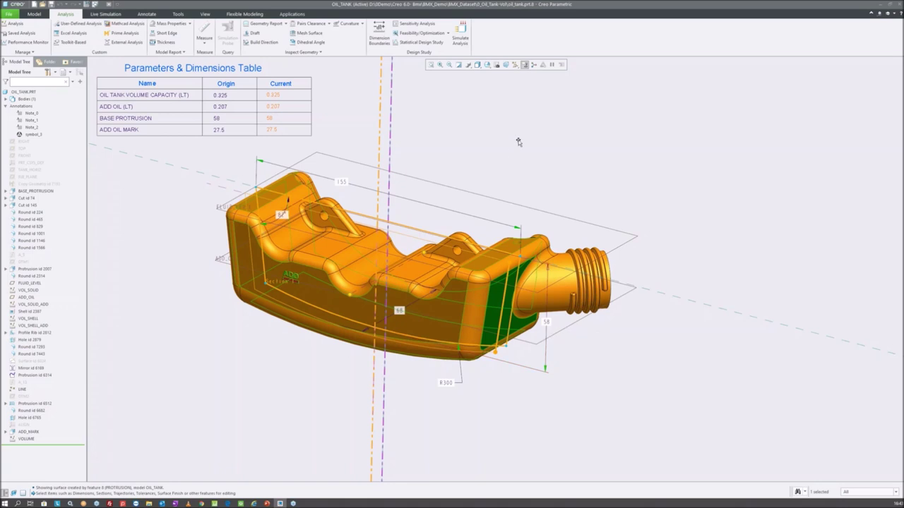
click(340, 110)
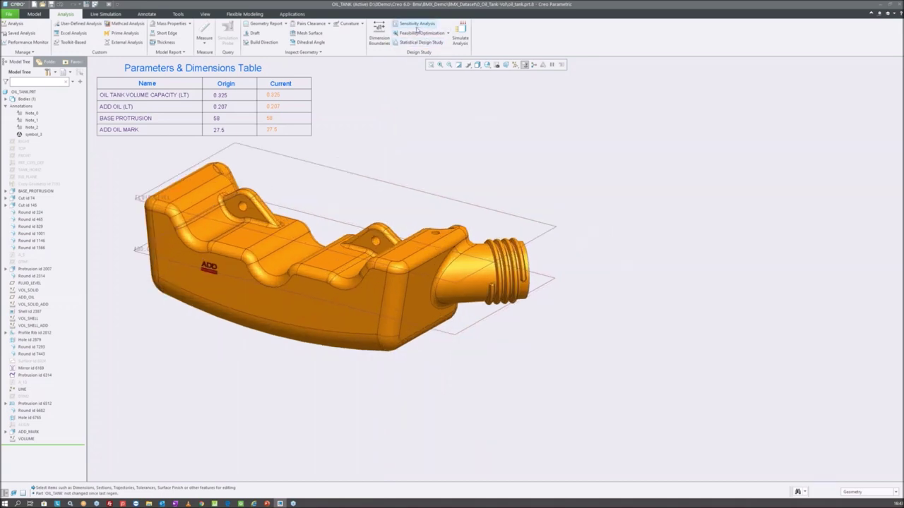
- Open the Optimization/Feasibility study window and close it again
click(421, 33)
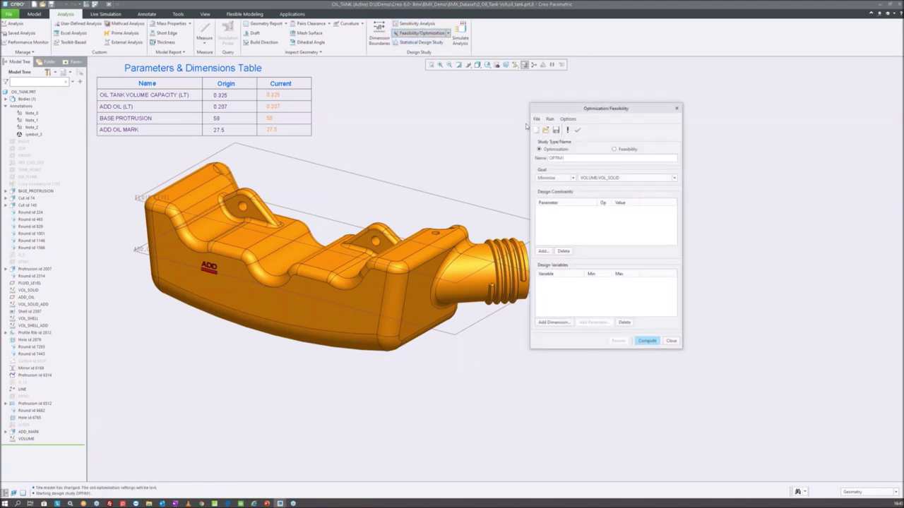
drag(603, 111, 609, 103)
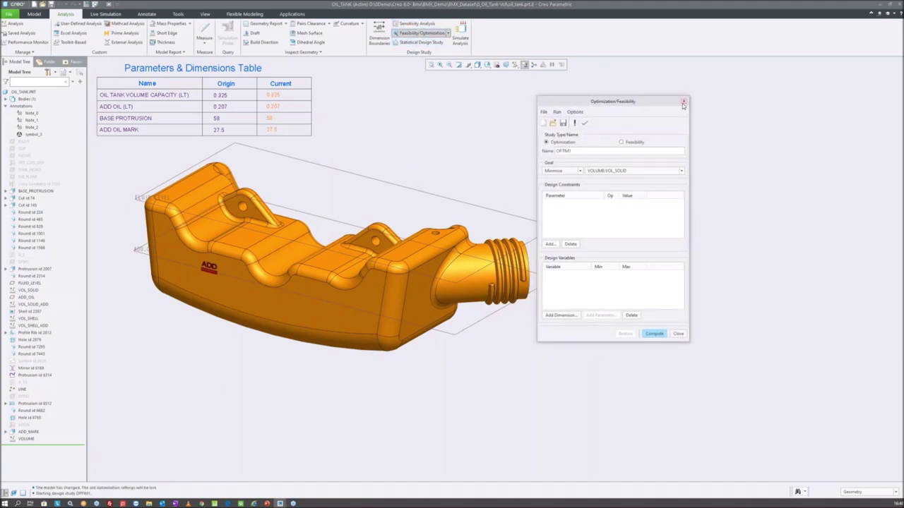
click(682, 101)
- Set up a sensitivity study varying the 58 height dimension and plotting VOL_FLUID, then close it
click(431, 27)
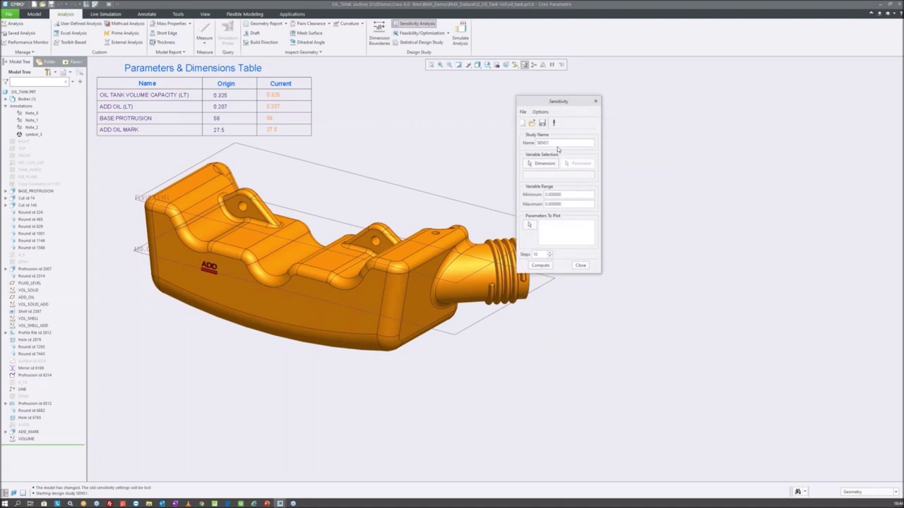
click(536, 164)
click(463, 311)
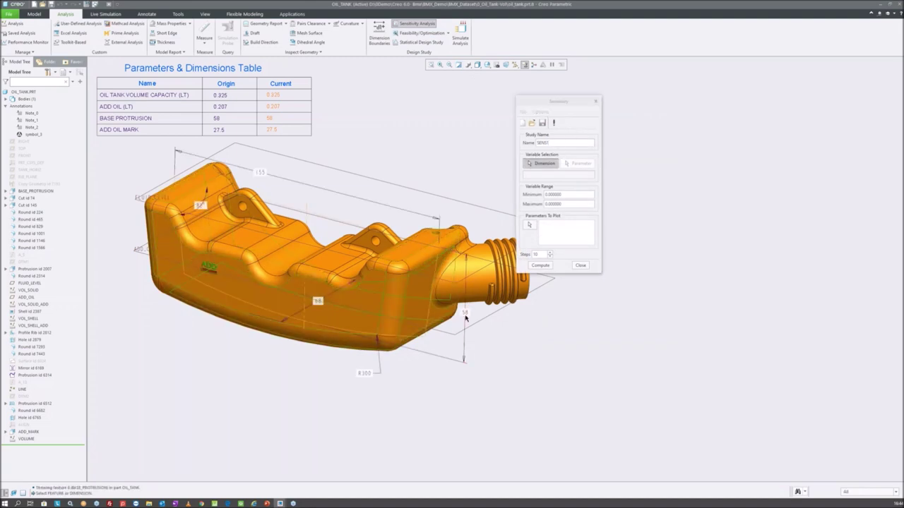
click(470, 309)
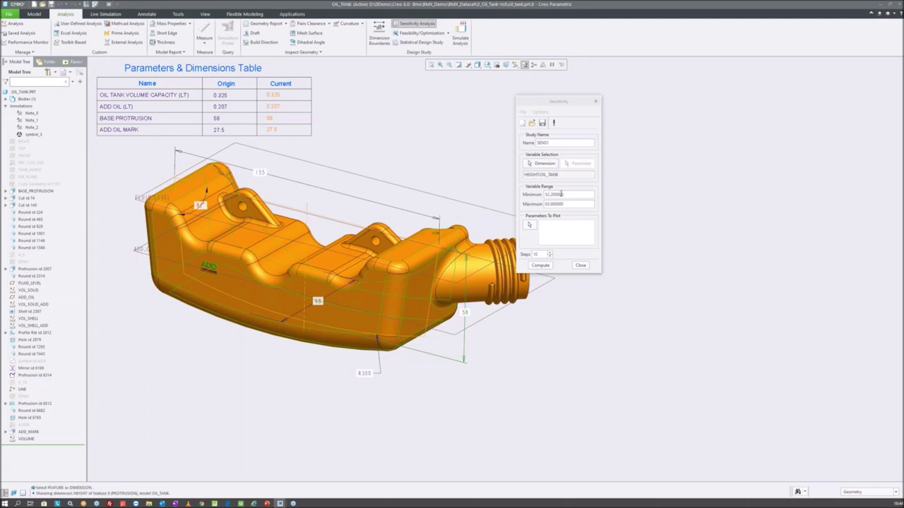
click(529, 226)
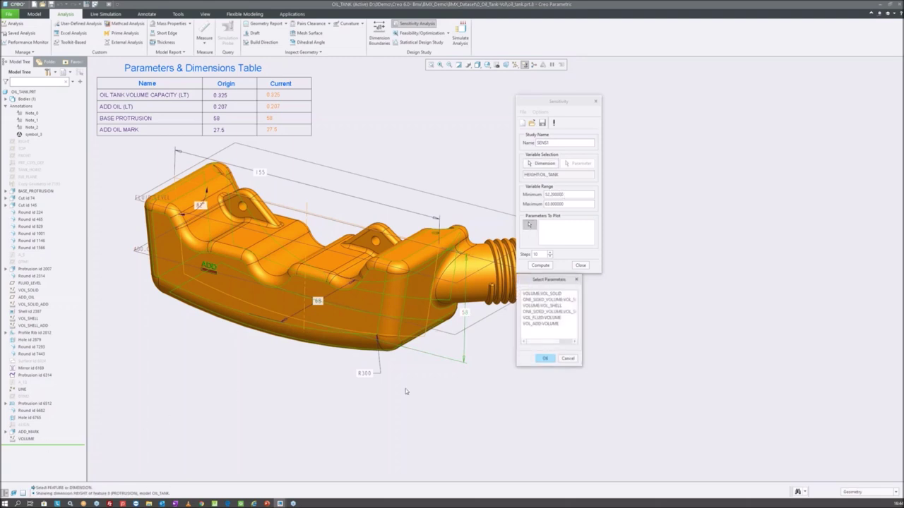
click(550, 318)
click(567, 359)
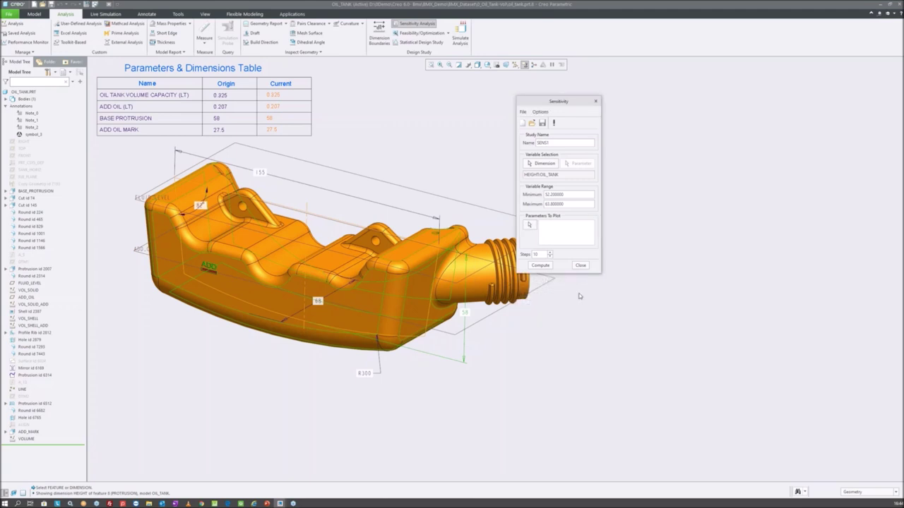
click(580, 265)
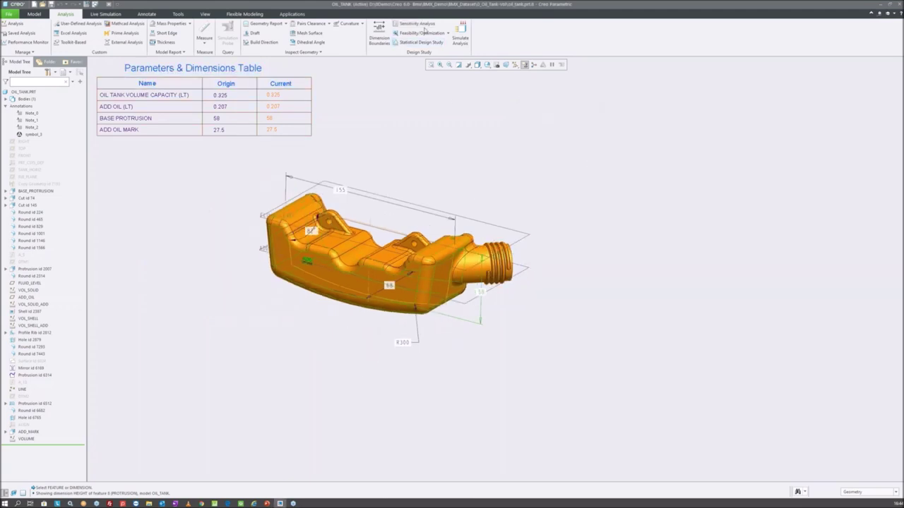
- Create a feasibility study with design constraint VOL_FLUID:VOLUME >= 0.35
click(429, 37)
click(634, 144)
click(551, 244)
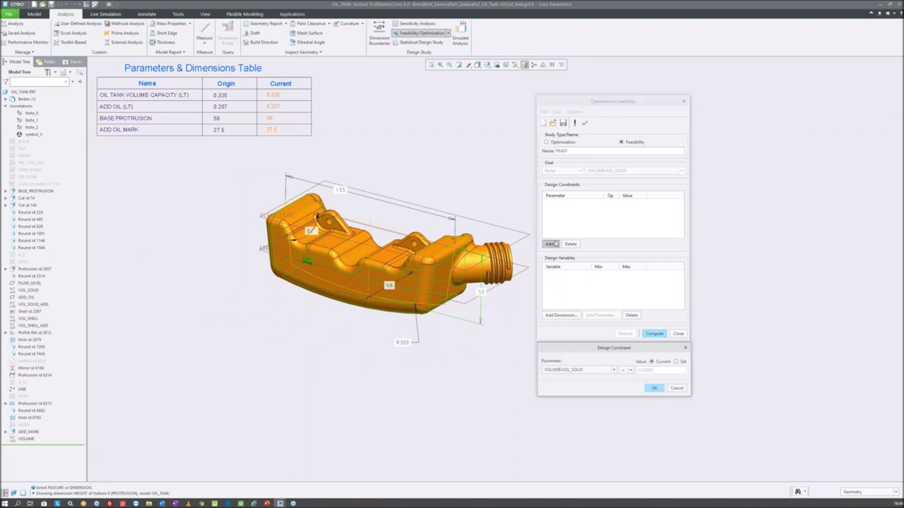
click(600, 369)
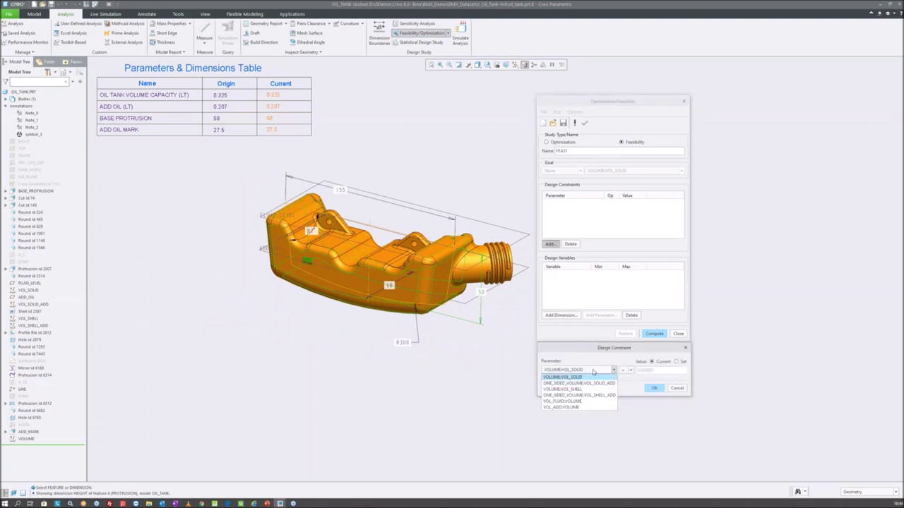
click(586, 401)
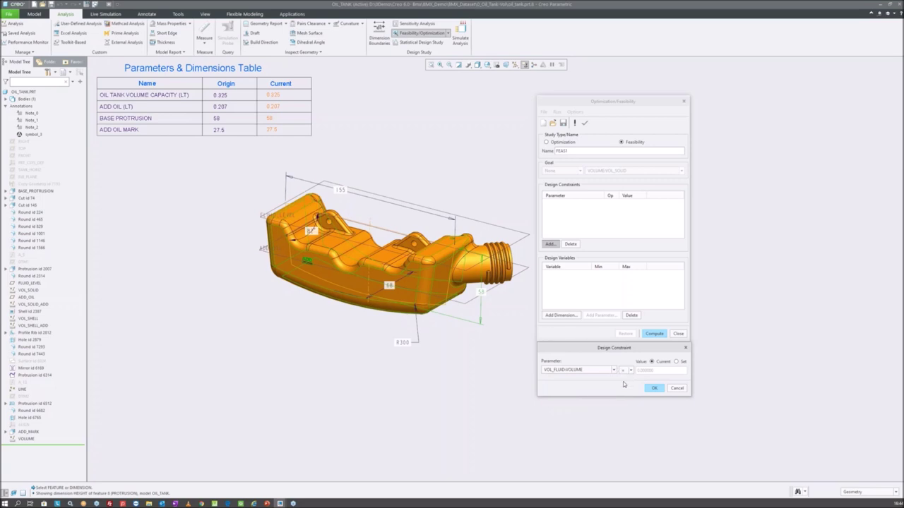
click(620, 370)
click(627, 392)
click(676, 361)
text(.25)
click(655, 389)
- Add the design constraint VOL_ADD:VOLUME = 0.12 to the study
click(595, 369)
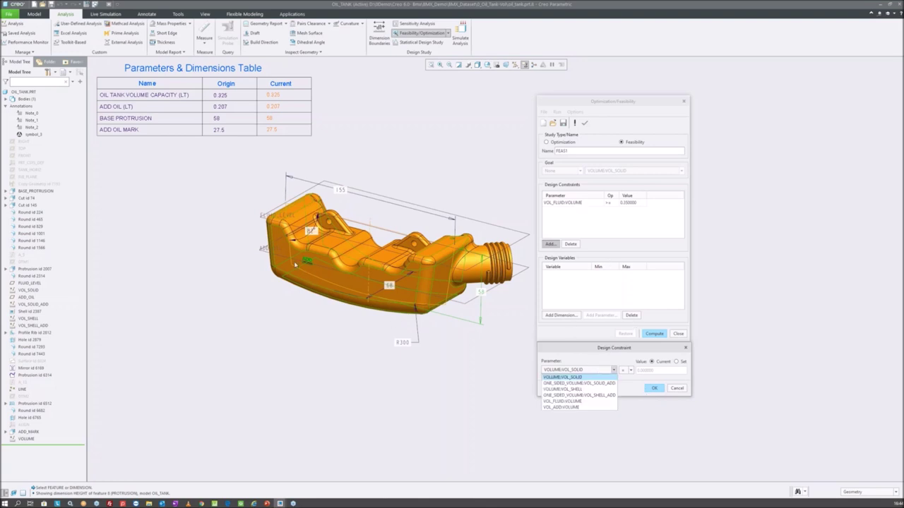
click(561, 408)
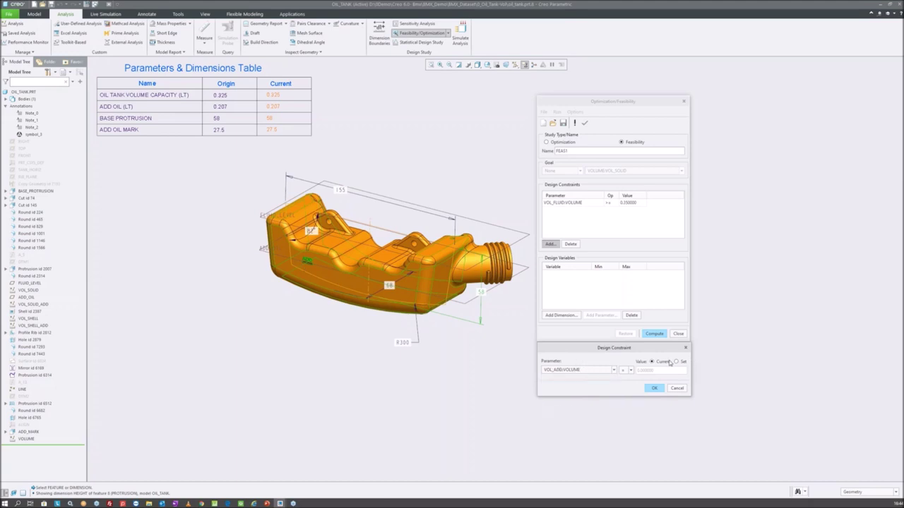
click(676, 362)
text(0.12)
click(655, 389)
click(677, 388)
click(560, 314)
scroll(423, 297, up, 3)
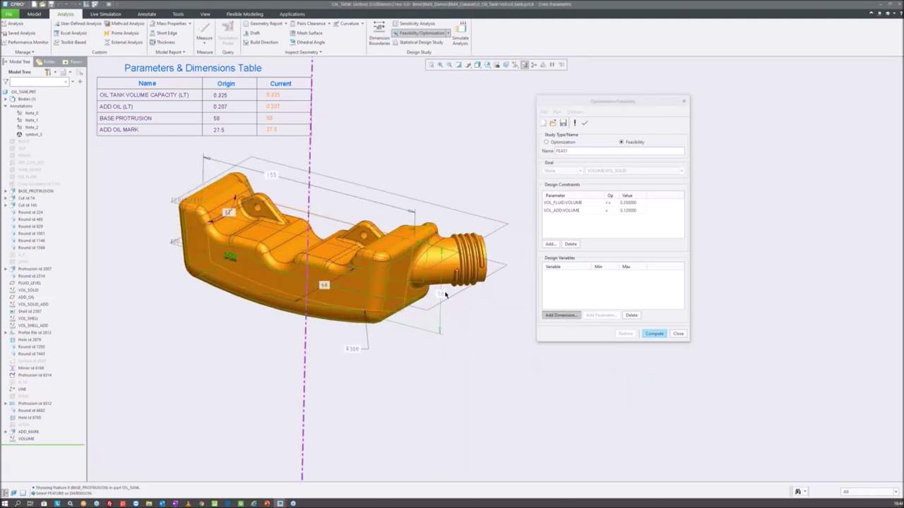
- Add the 58 HEIGHT and 27.5 ADD_HEIGHT dimensions as design variables
click(441, 295)
double_click(599, 274)
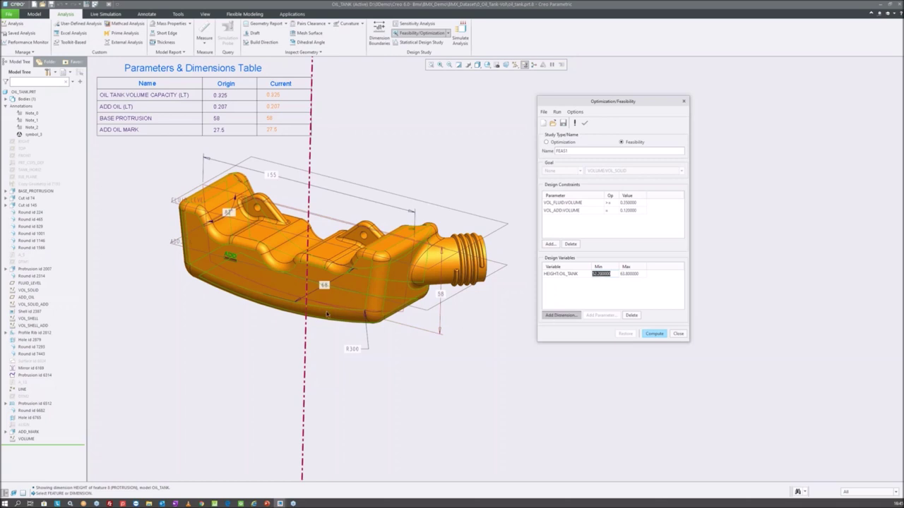
click(413, 301)
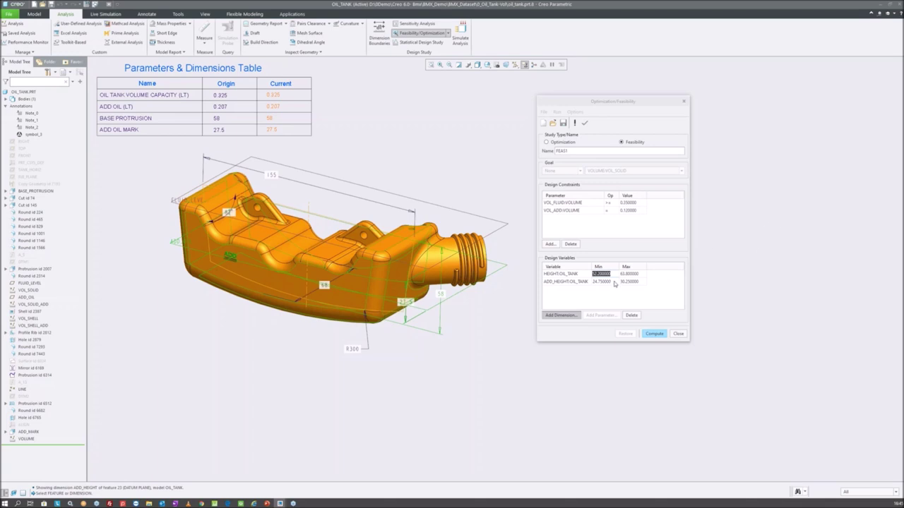
click(613, 273)
click(611, 282)
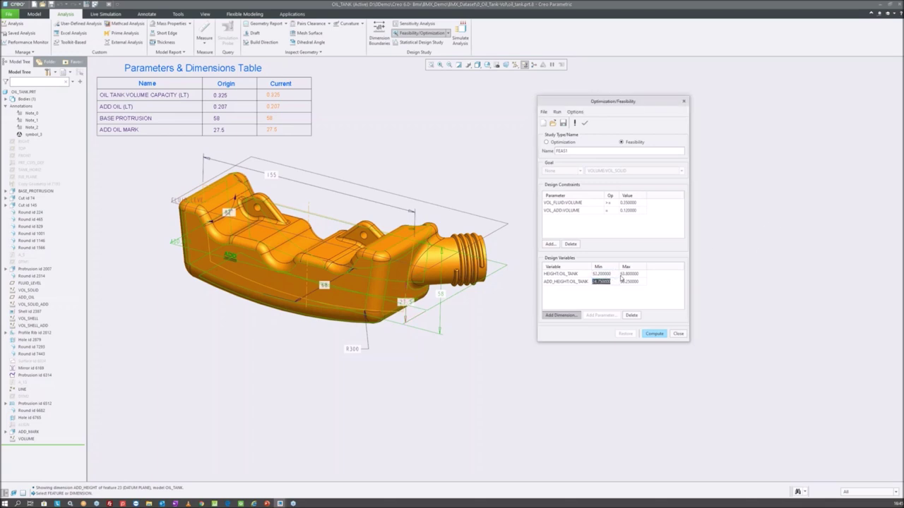
click(605, 274)
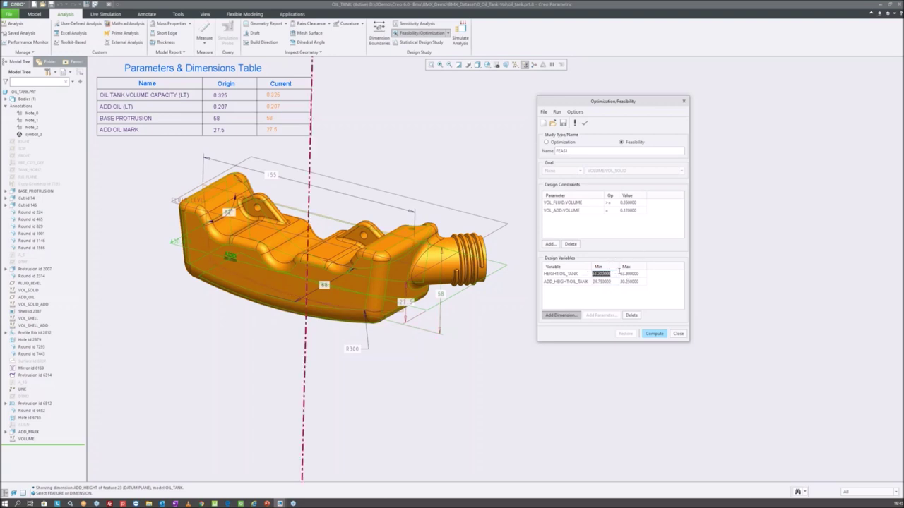
- Set the HEIGHT:OIL_TANK range to 60–65 and ADD_HEIGHT:OIL_TANK to 30–45
text(60)
key(Tab)
text(65)
key(Tab)
click(601, 280)
text(30)
key(Tab)
text(45)
key(Tab)
click(498, 209)
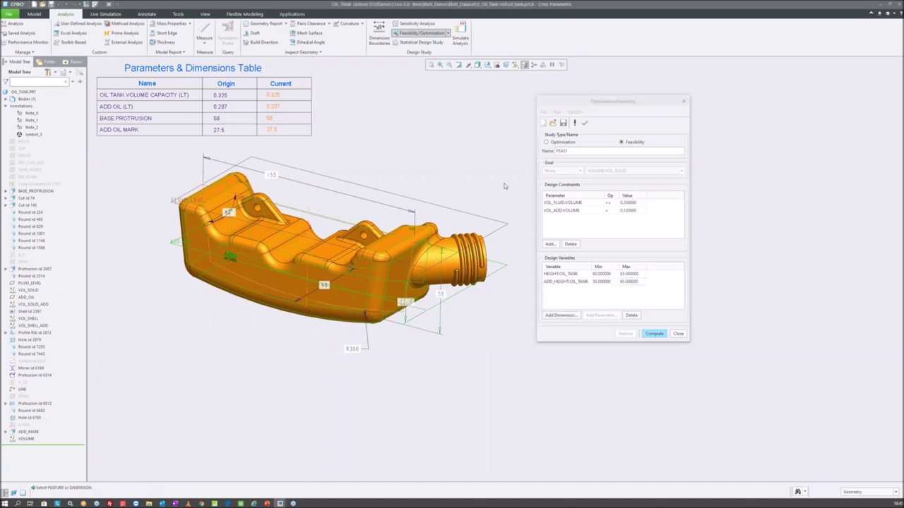
click(579, 113)
- Turn on constraint graphing in the study preferences and compute the feasibility study
click(586, 121)
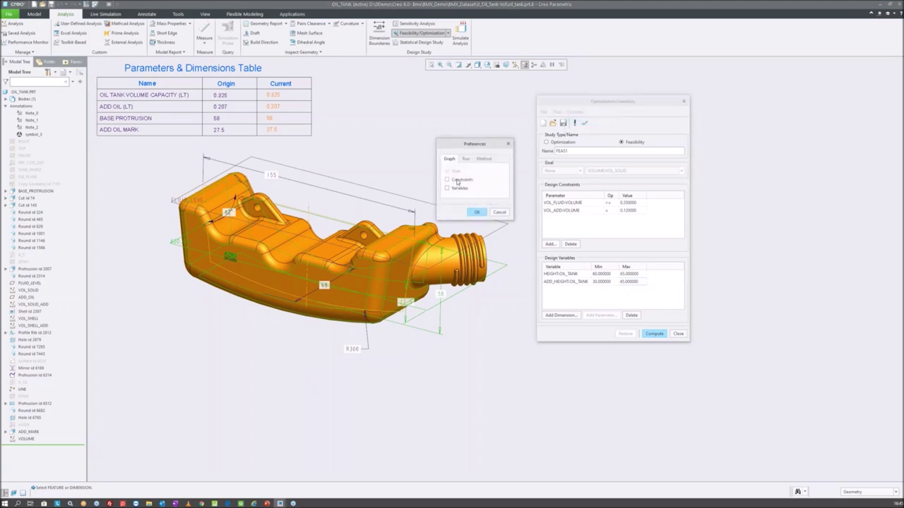
click(478, 211)
click(651, 334)
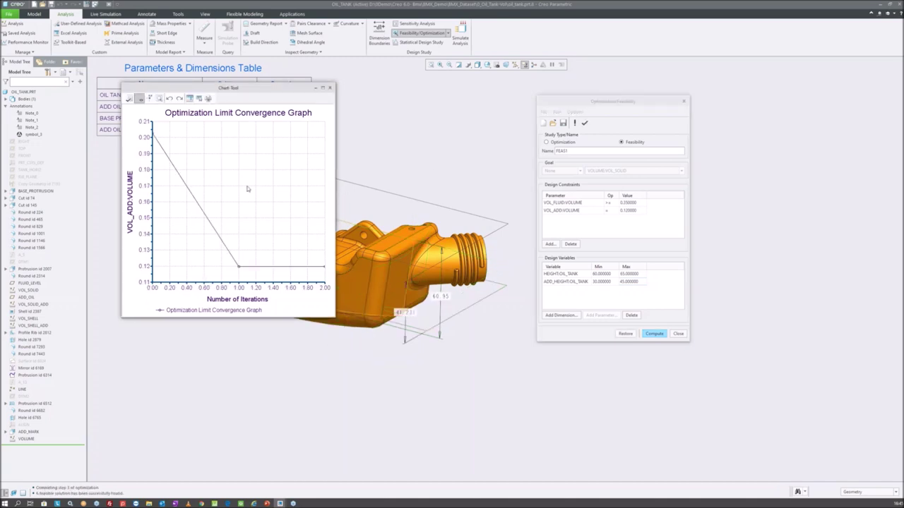
- Review the VOL_ADD and fluid volume convergence graphs, then close both chart windows
drag(297, 127, 435, 93)
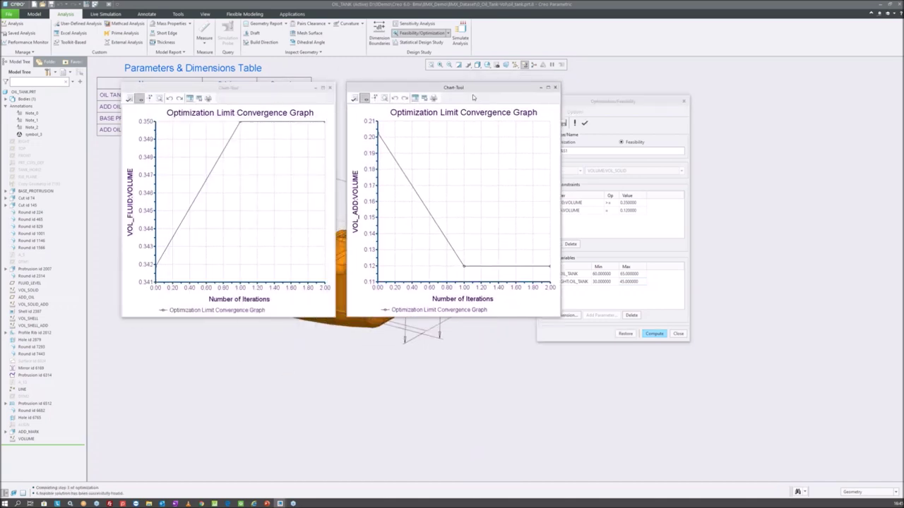
drag(357, 87, 376, 129)
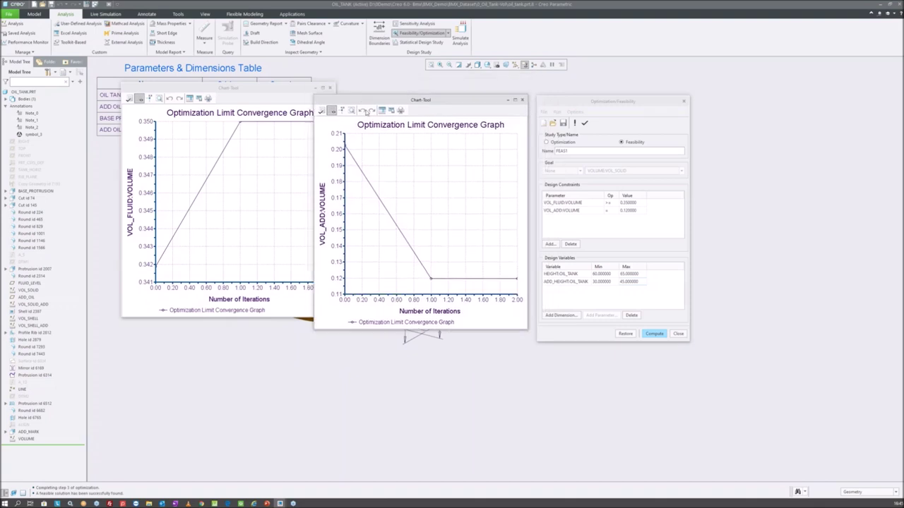
drag(275, 88, 243, 164)
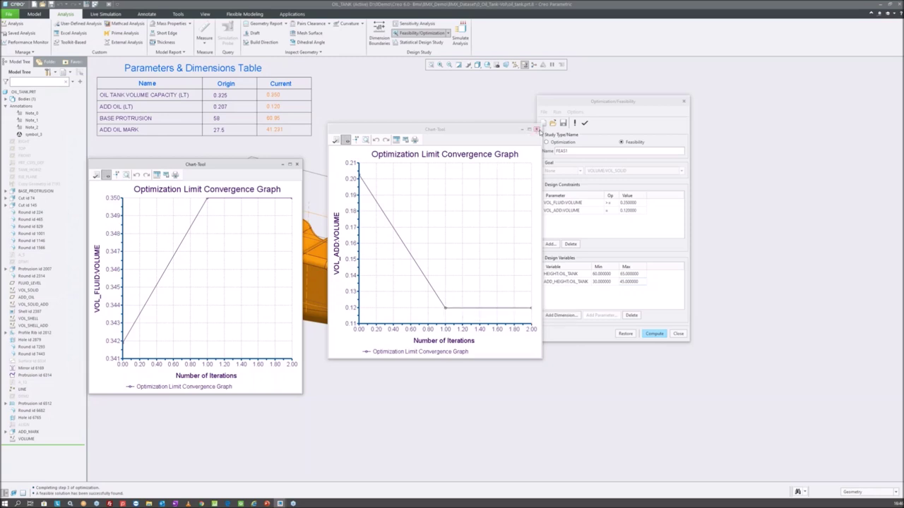
click(537, 130)
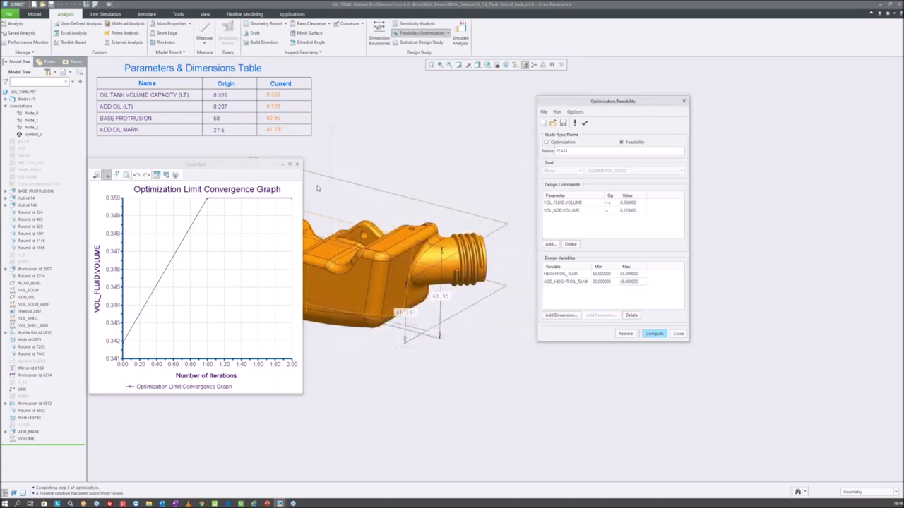
drag(270, 165, 462, 126)
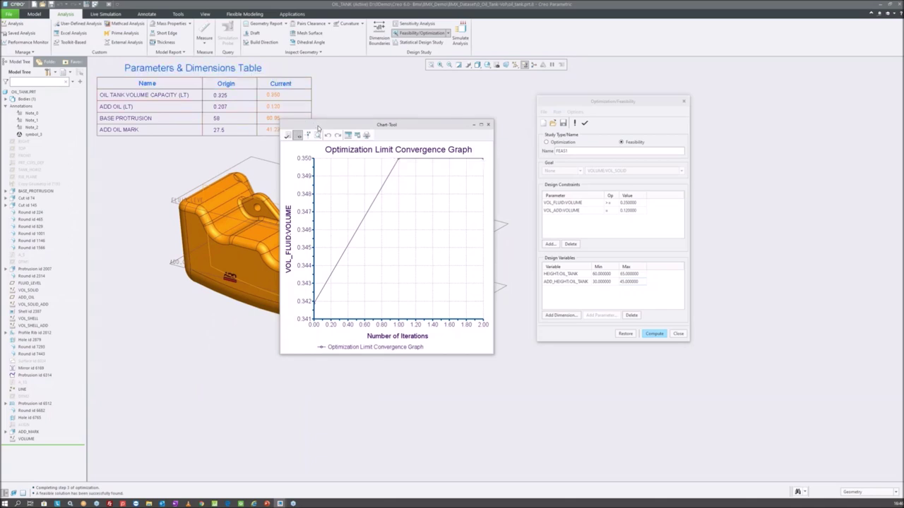
drag(317, 125, 353, 168)
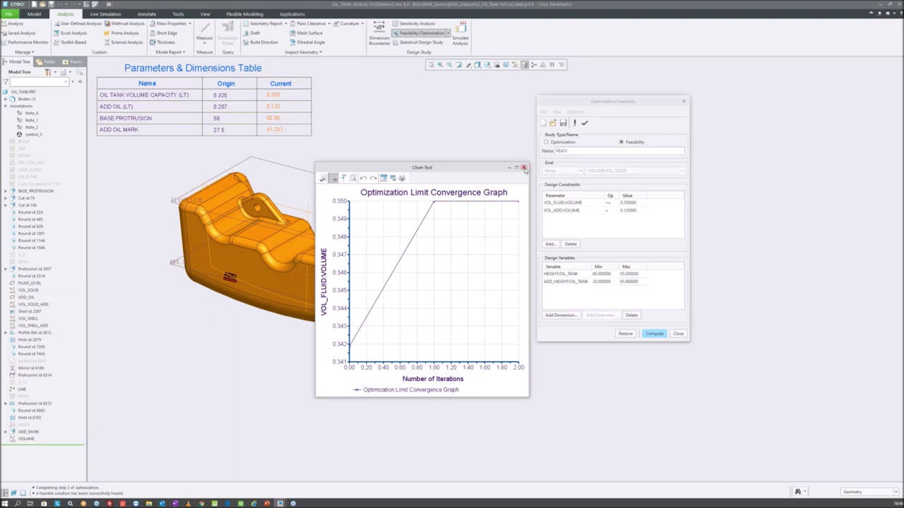
click(525, 170)
scroll(381, 365, down, 3)
scroll(319, 334, up, 2)
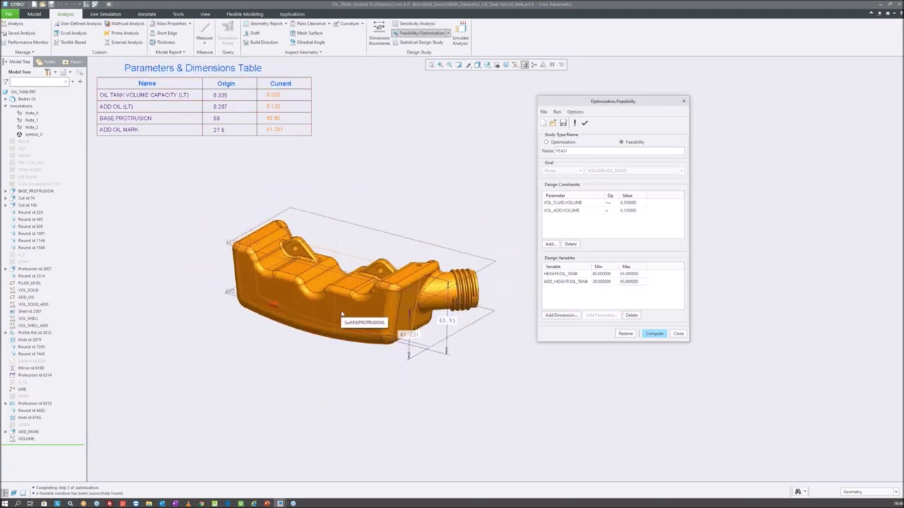
- Finish the feasibility study, keep the optimized tank dimensions, and view the tank from the front
click(679, 334)
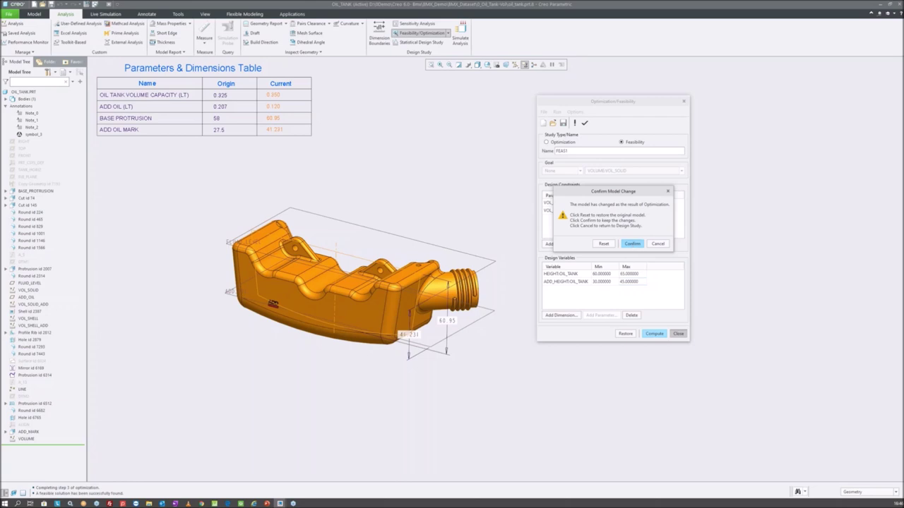
click(631, 243)
scroll(489, 312, up, 3)
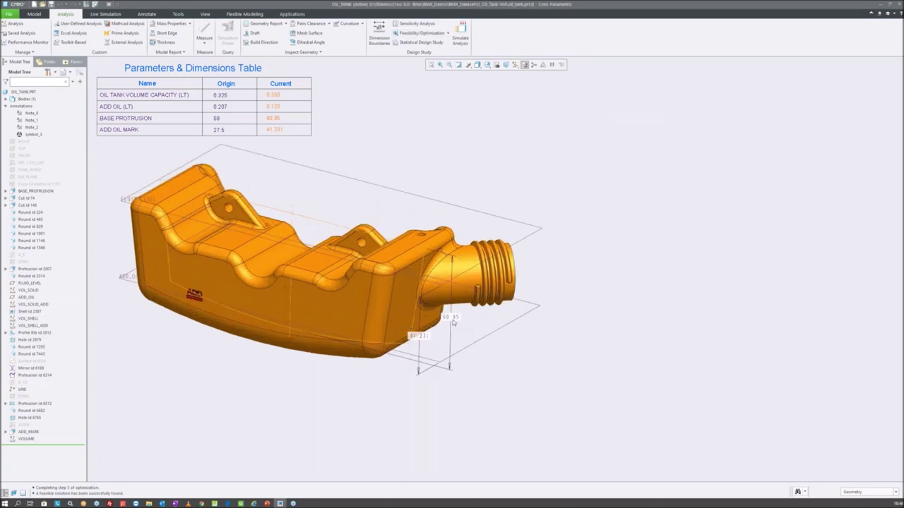
mouse_move(475, 311)
middle_down()
mouse_move(480, 325)
mouse_move(413, 324)
middle_up()
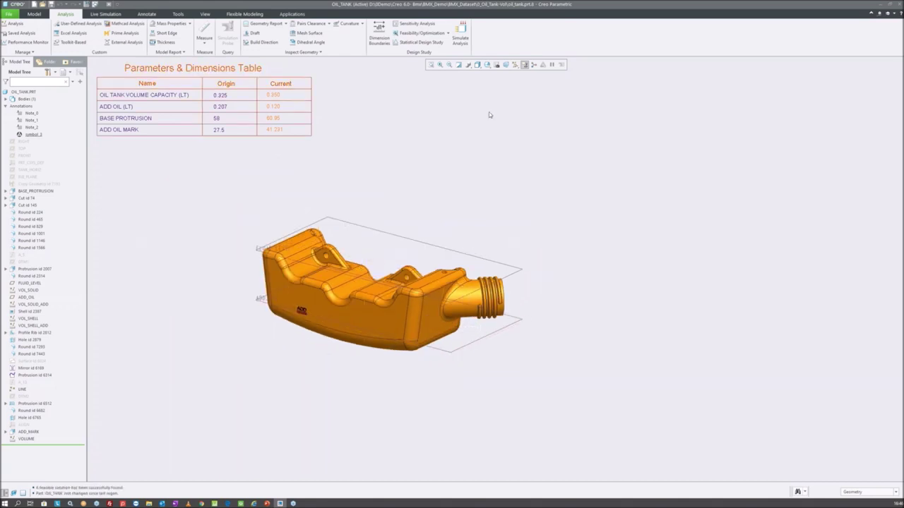
click(521, 64)
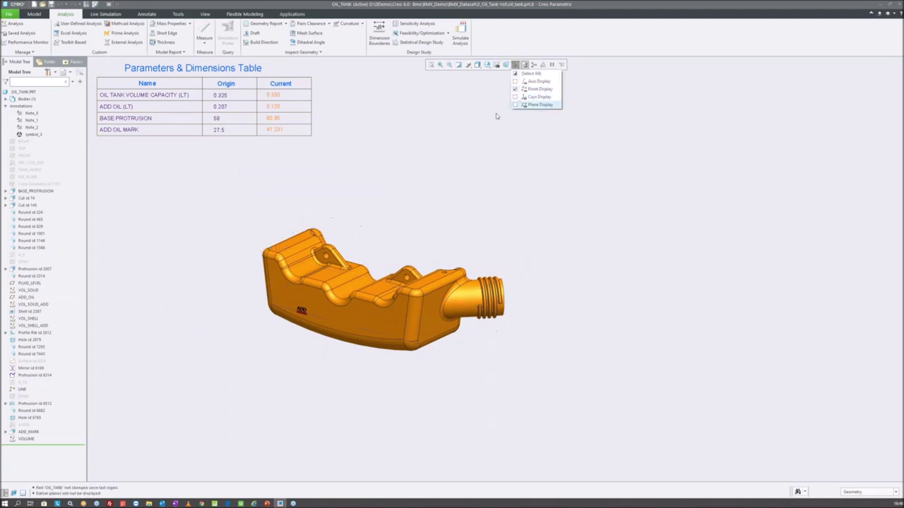
click(535, 103)
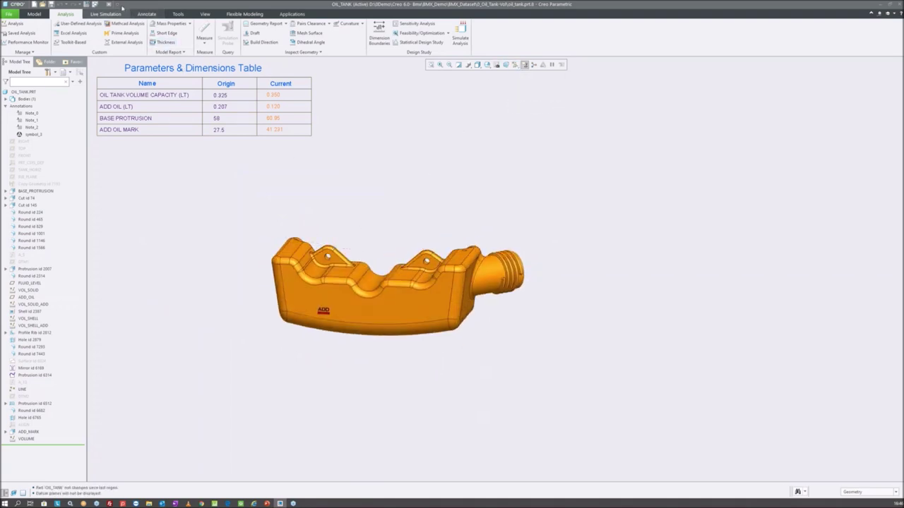
- Close the oil tank window and erase undisplayed objects from the session
click(109, 4)
click(90, 37)
key(Return)
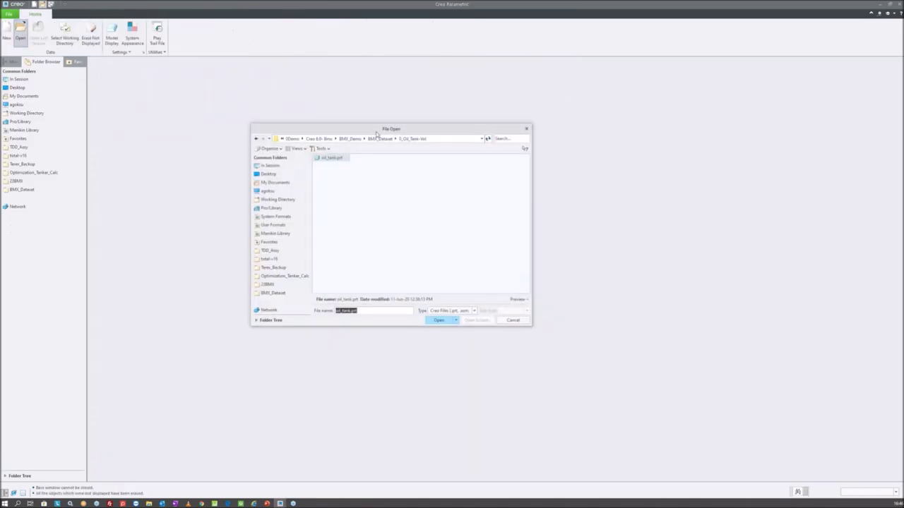
- Open bracket_complete.prt from the 2_Brakcet-Sim folder and switch to Creo Simulate
click(364, 139)
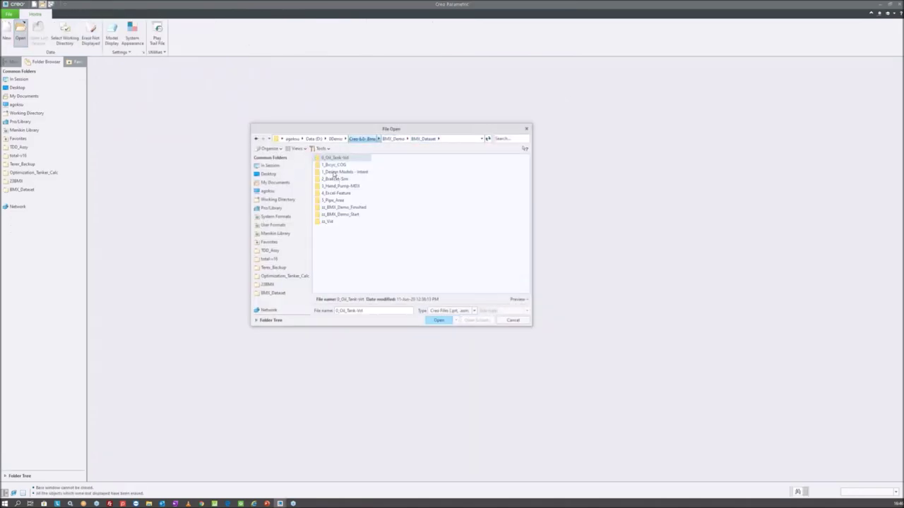
click(336, 178)
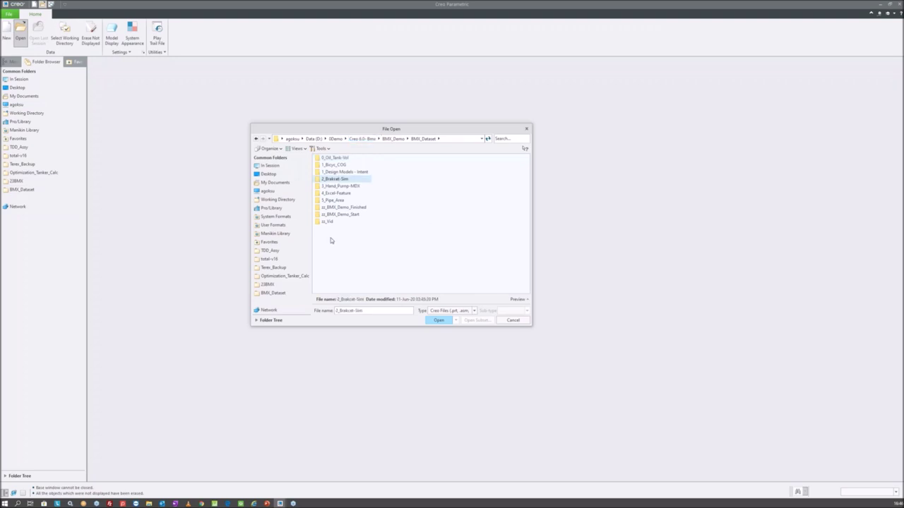
double_click(350, 181)
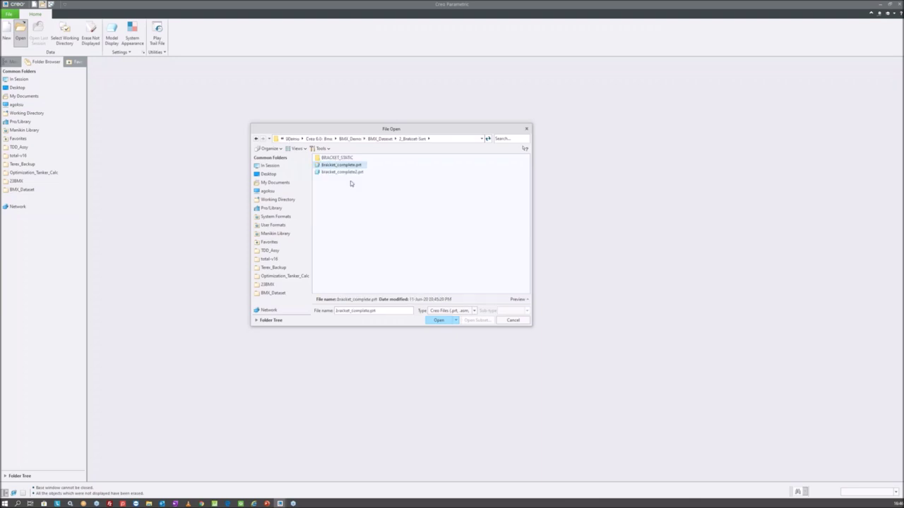
double_click(344, 166)
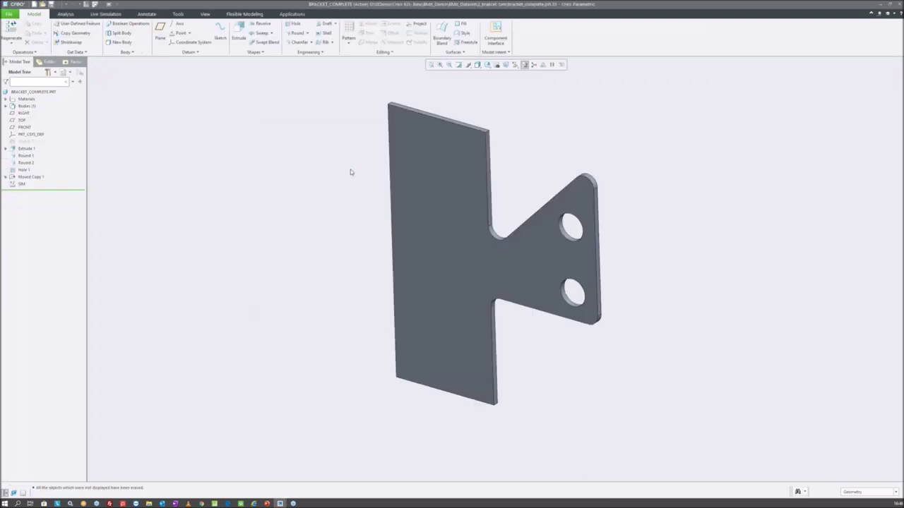
mouse_move(289, 270)
middle_down()
mouse_move(367, 223)
mouse_move(368, 202)
middle_up()
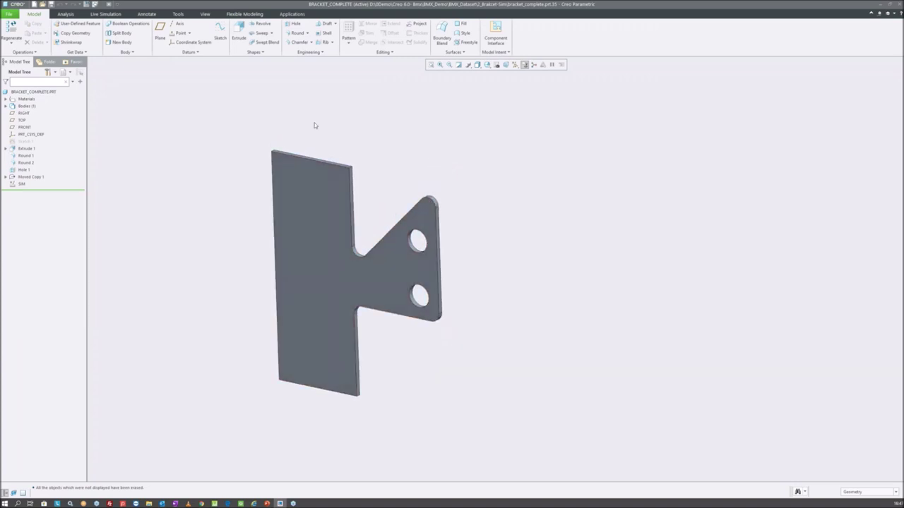
click(292, 14)
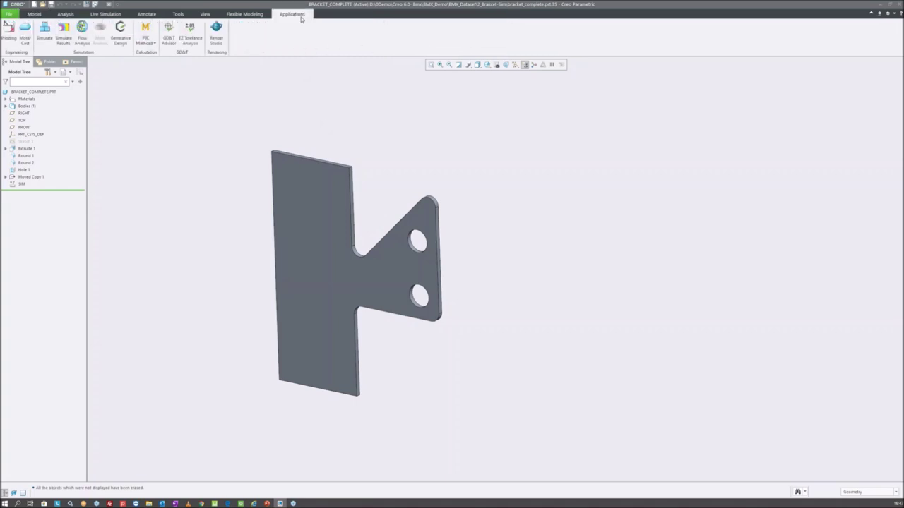
click(44, 29)
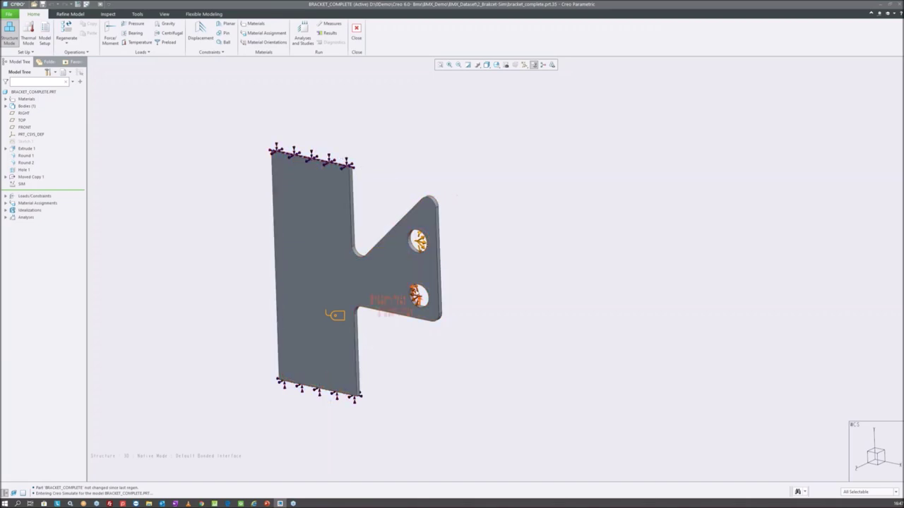
- Rerun BRACKET_STATIC, replacing its old output, and review the stress and displacement results
click(302, 34)
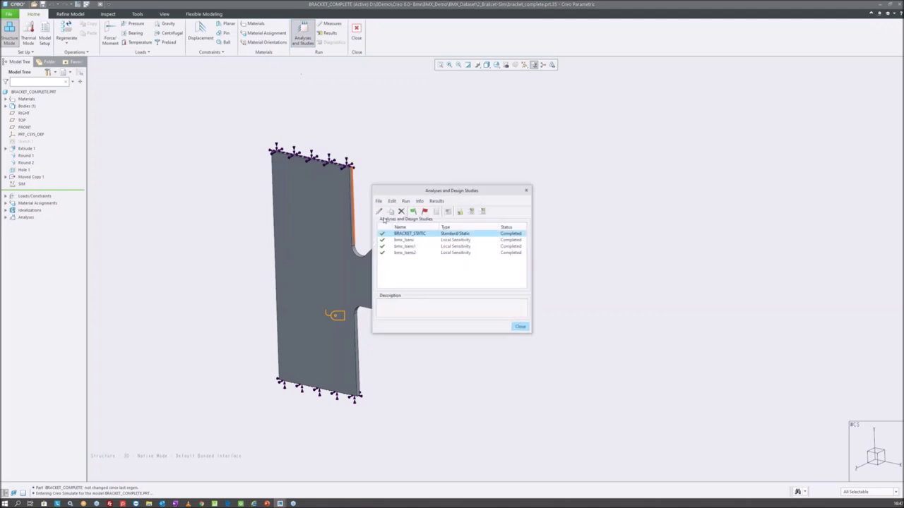
click(415, 240)
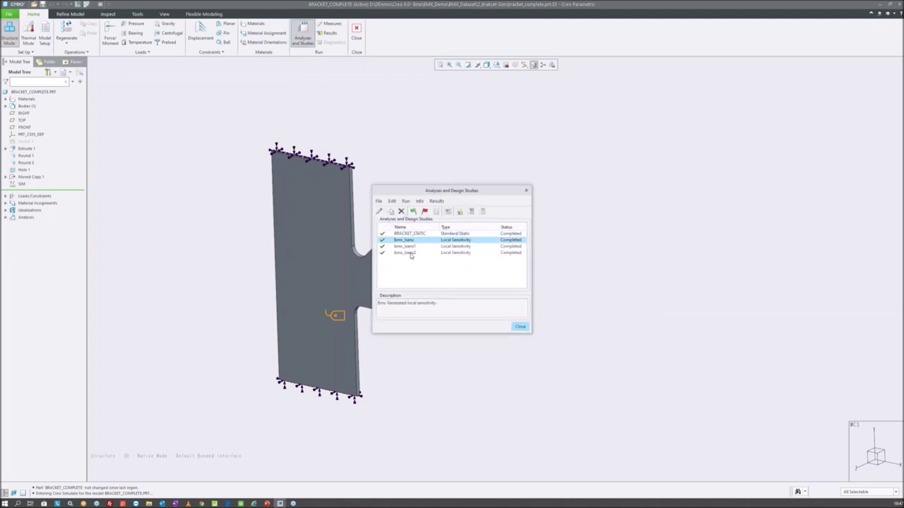
click(411, 233)
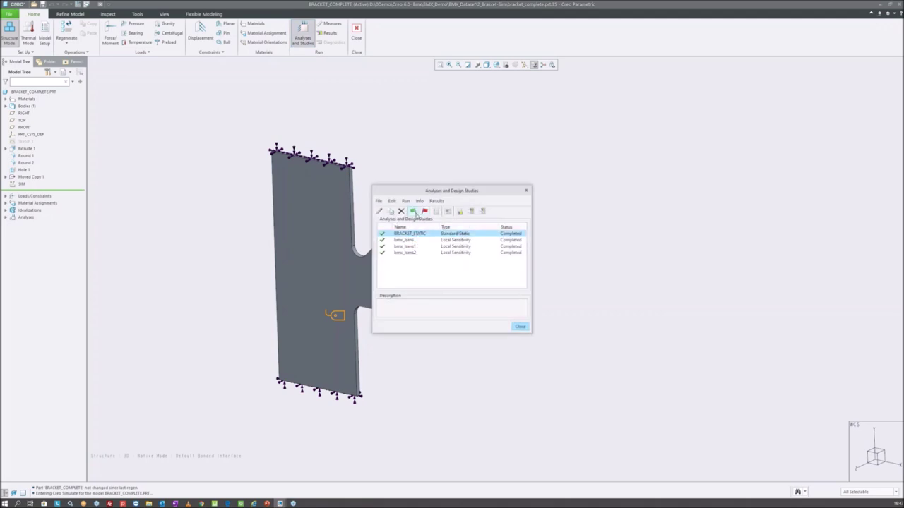
click(413, 211)
click(480, 267)
key(Return)
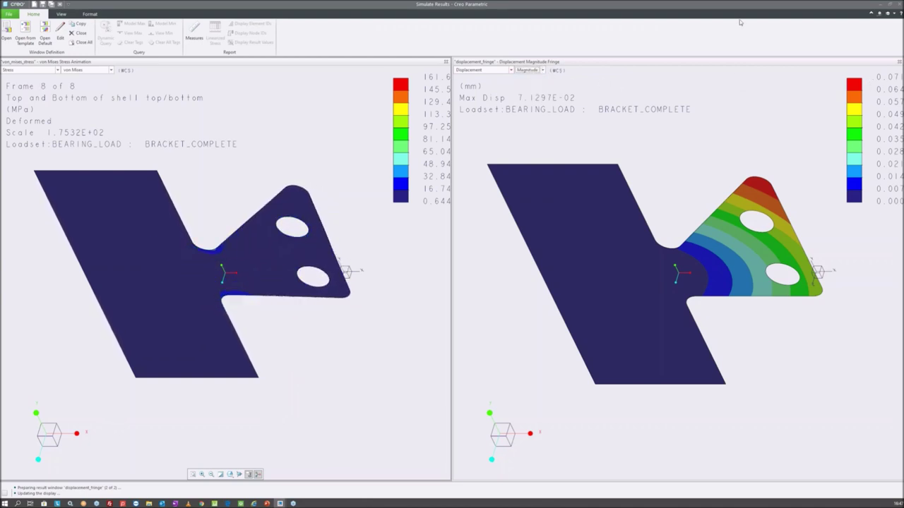
click(897, 3)
- Close the results window, the Analyses list and Simulate to return to part modelling
click(444, 274)
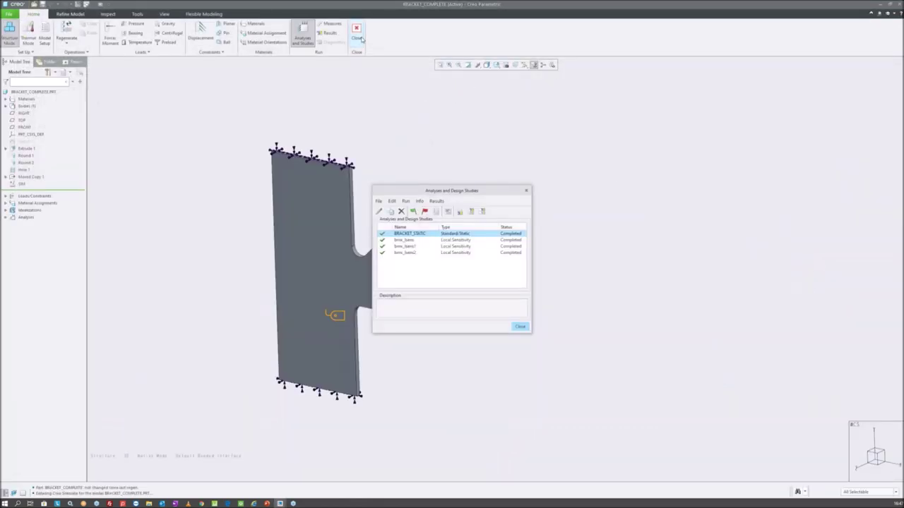
click(519, 326)
click(356, 28)
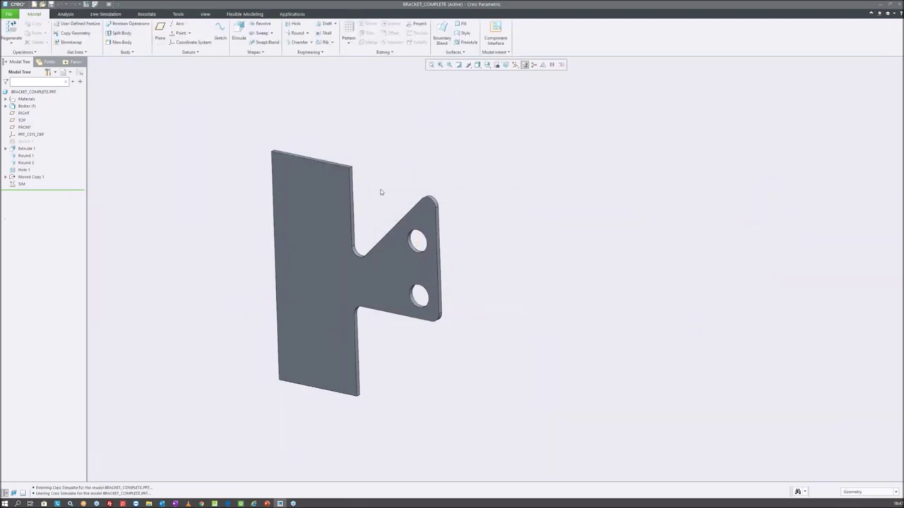
- Inspect the bracket's dimension near the top notch, then clear the selection
double_click(326, 230)
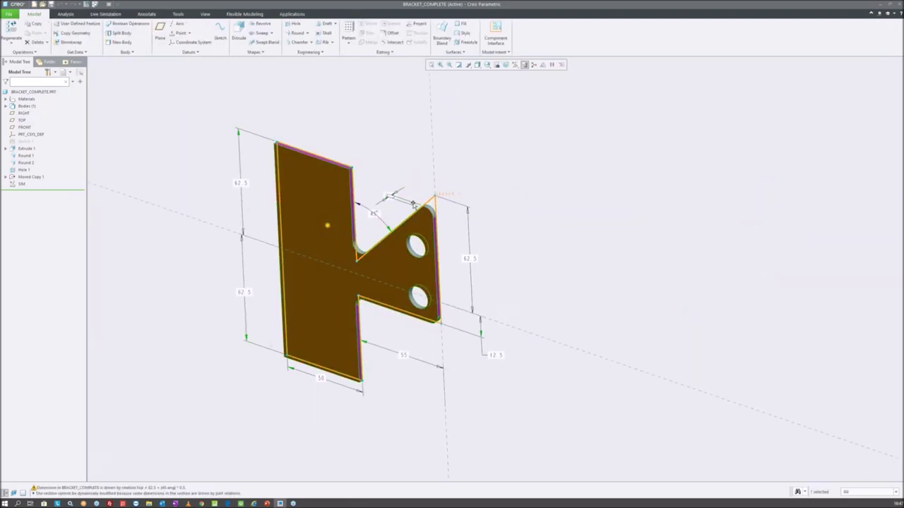
click(390, 196)
click(390, 196)
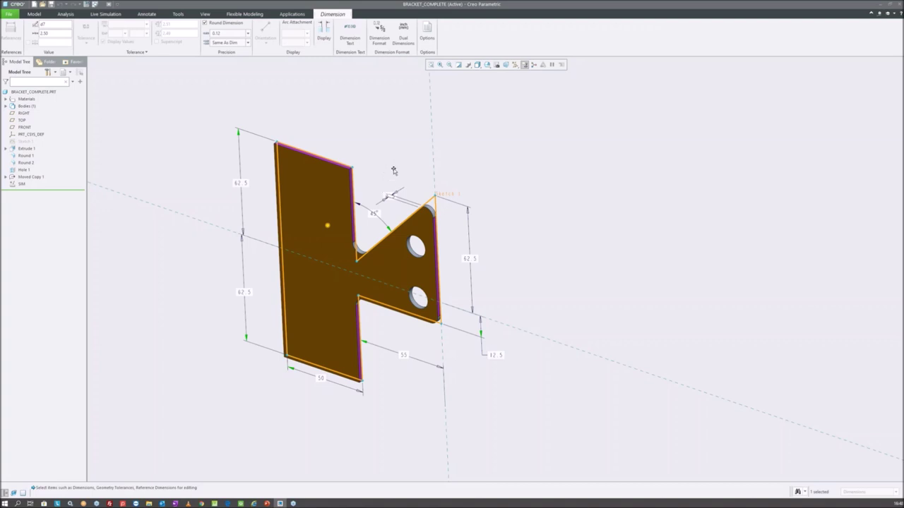
click(399, 131)
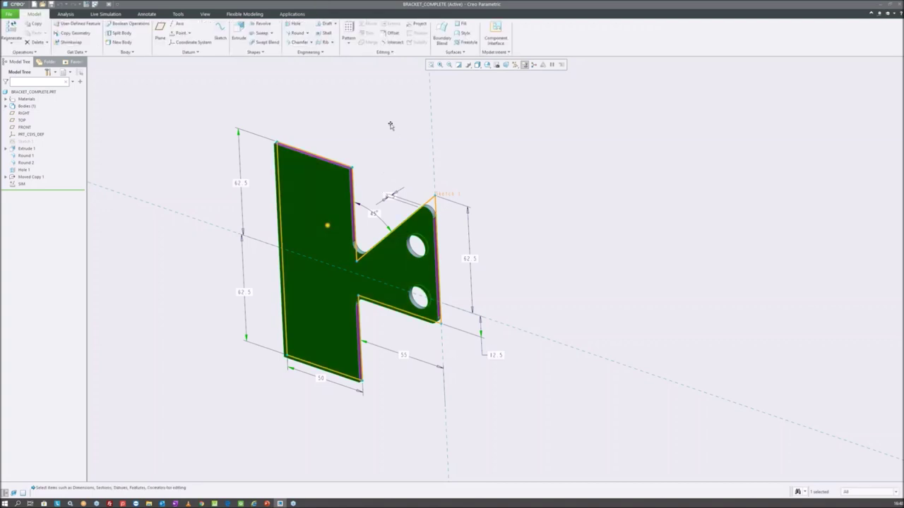
key(ctrl+g)
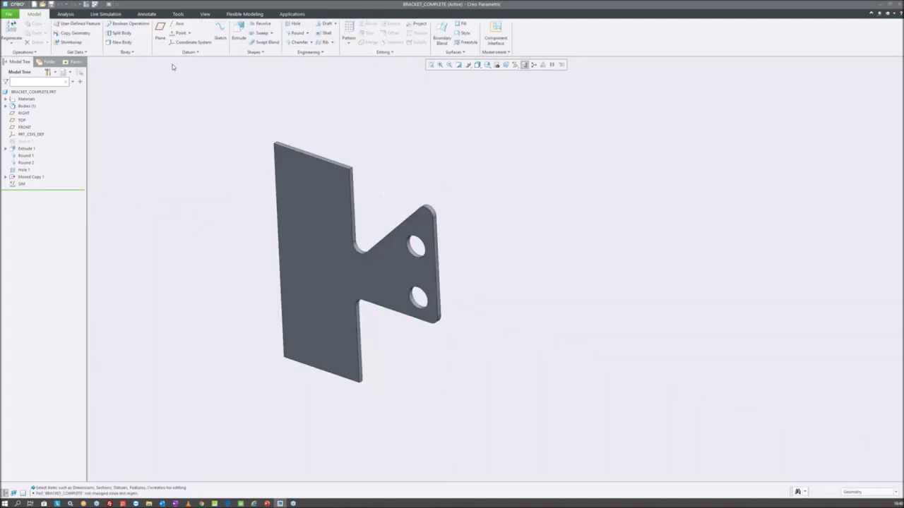
click(60, 13)
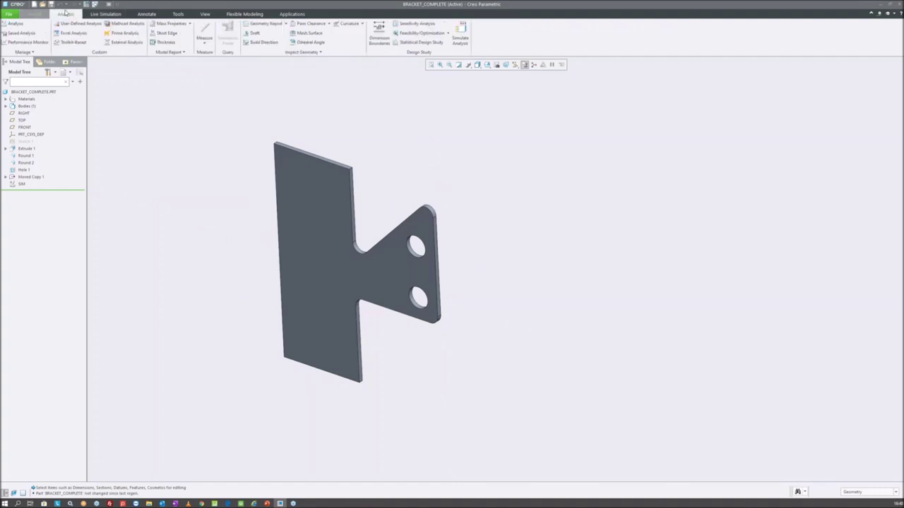
- Start a trial analysis feature, then cancel it
click(15, 23)
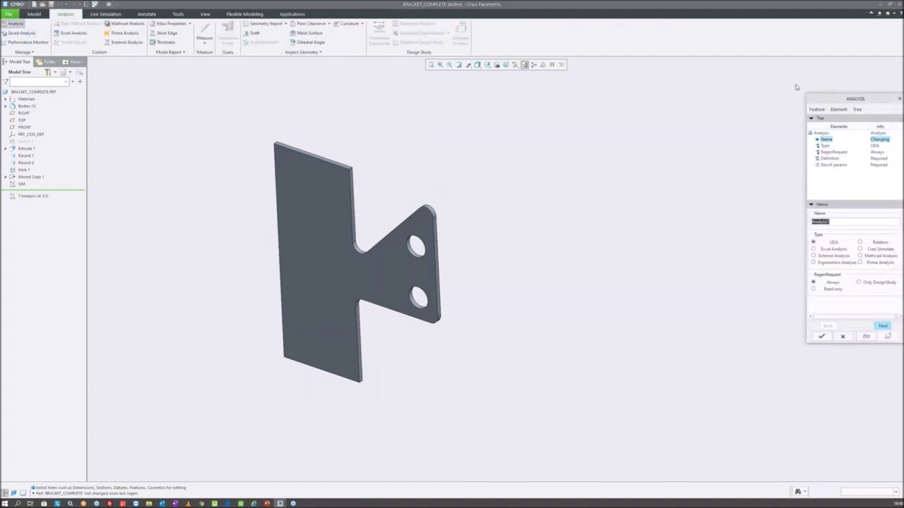
drag(825, 101, 498, 112)
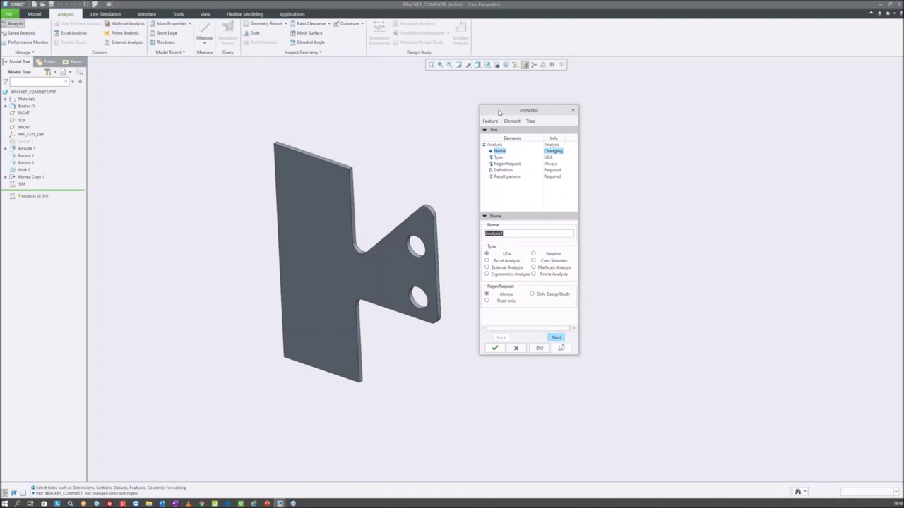
key(Return)
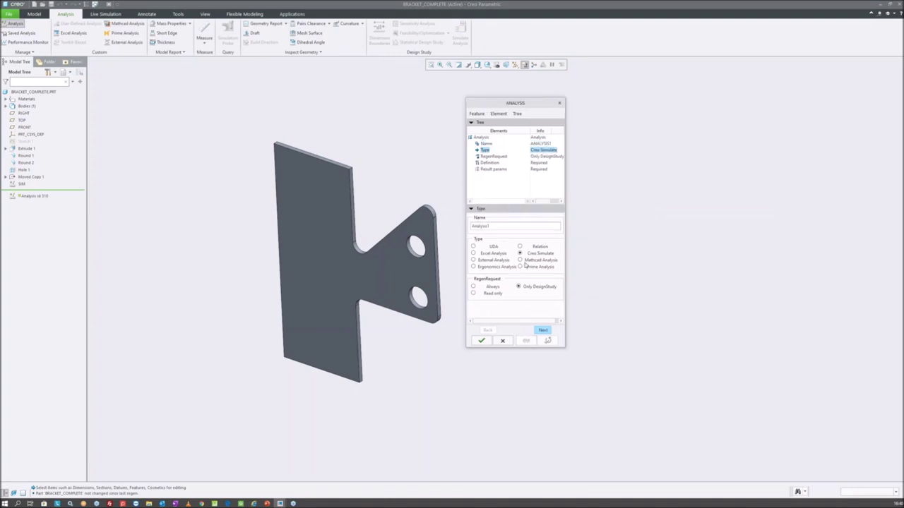
click(514, 226)
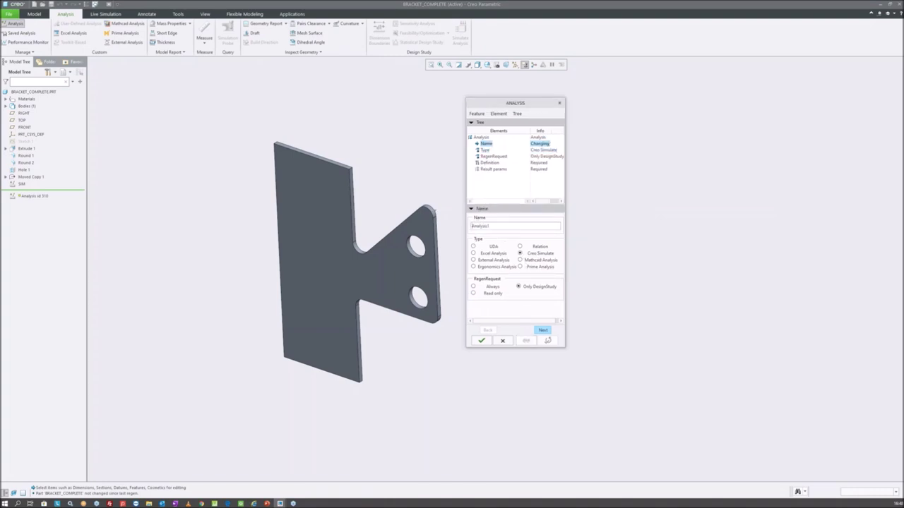
double_click(493, 224)
text(SIM)
key(Return)
double_click(487, 226)
click(502, 342)
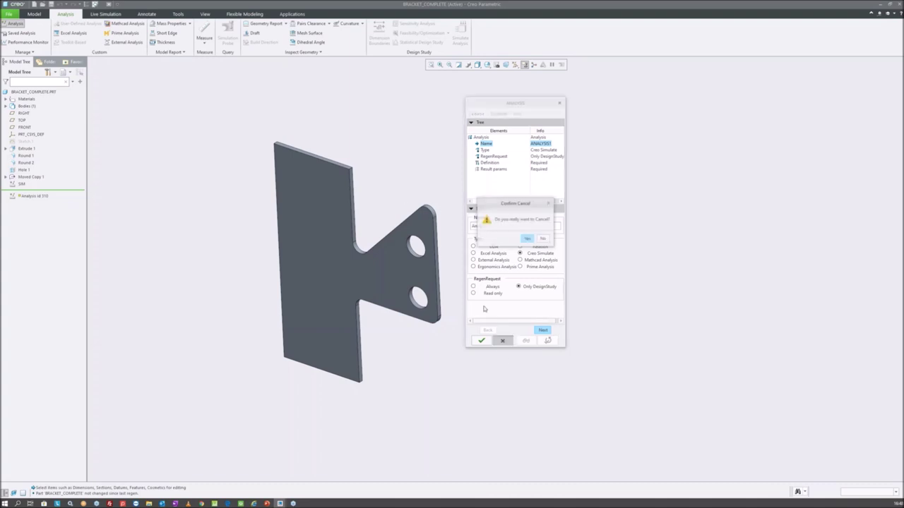
click(523, 240)
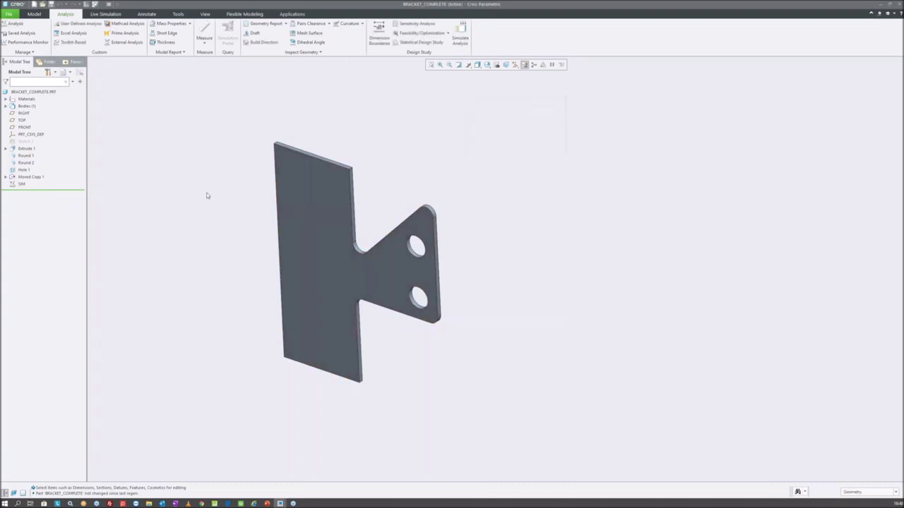
- Delete the old SIM feature from the model tree
right_click(21, 185)
click(60, 223)
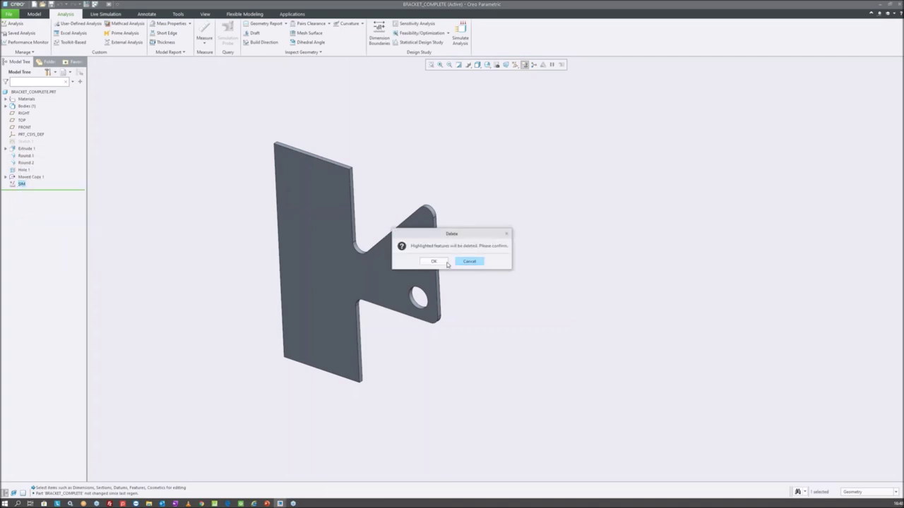
click(437, 261)
double_click(295, 241)
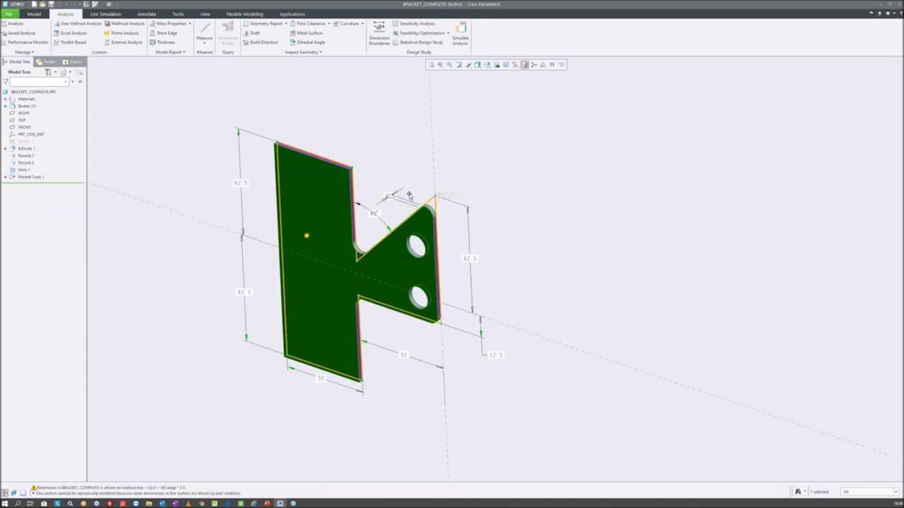
- Create a Creo Simulate analysis feature named SIM, regenerated only during design studies
click(14, 23)
drag(818, 103, 486, 127)
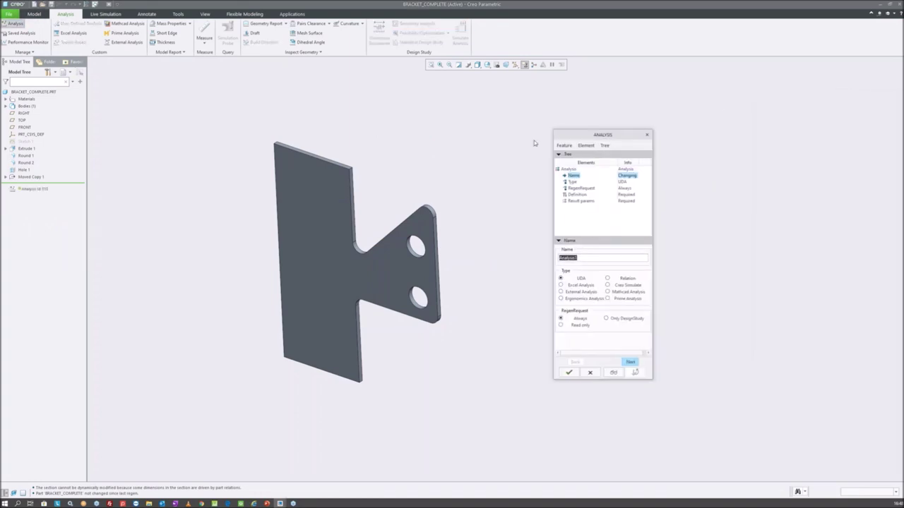
click(527, 272)
click(505, 244)
key(ctrl+a)
text(SIM)
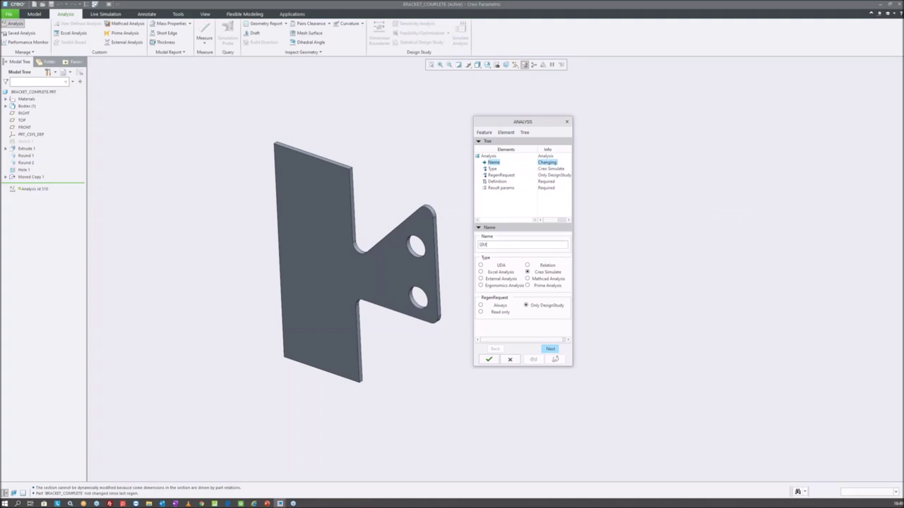
key(Return)
- Enlarge the Creo Simulate Analysis dialog and keep BRACKET_STATIC as the analysis
click(552, 350)
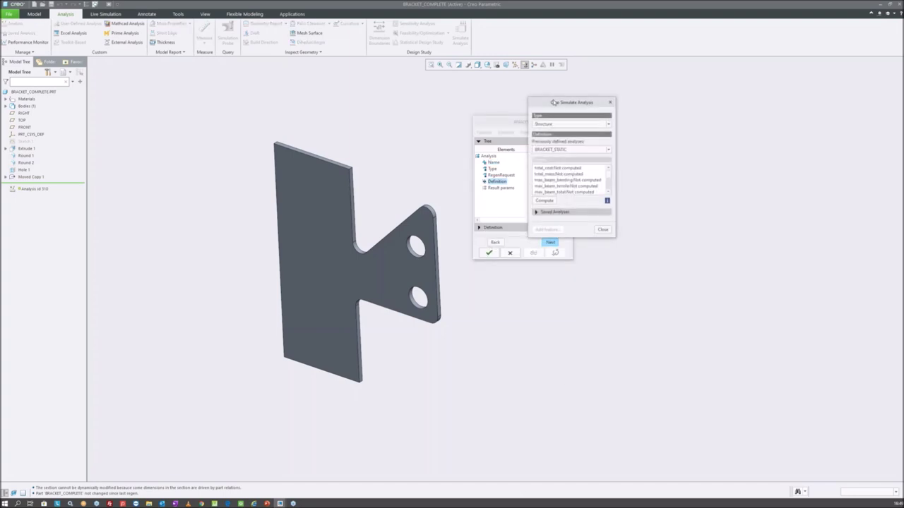
drag(552, 103, 363, 92)
scroll(234, 191, down, 3)
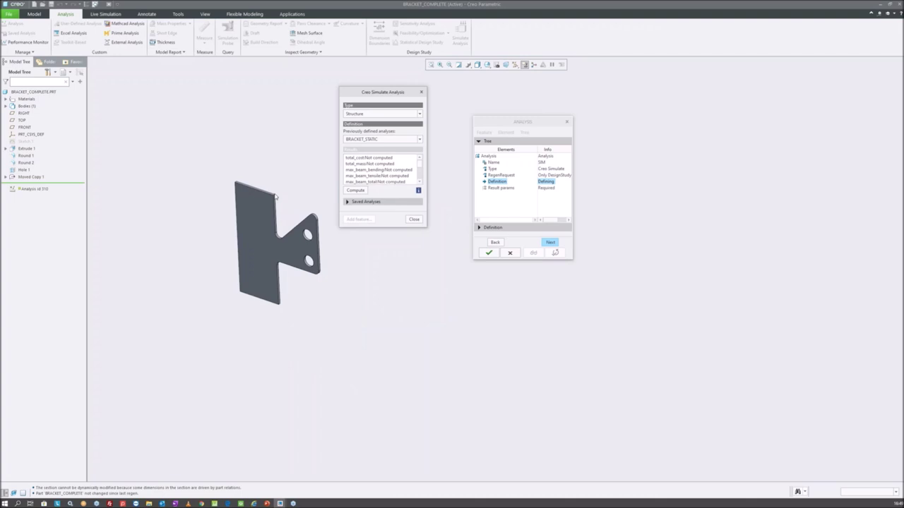
scroll(276, 155, up, 2)
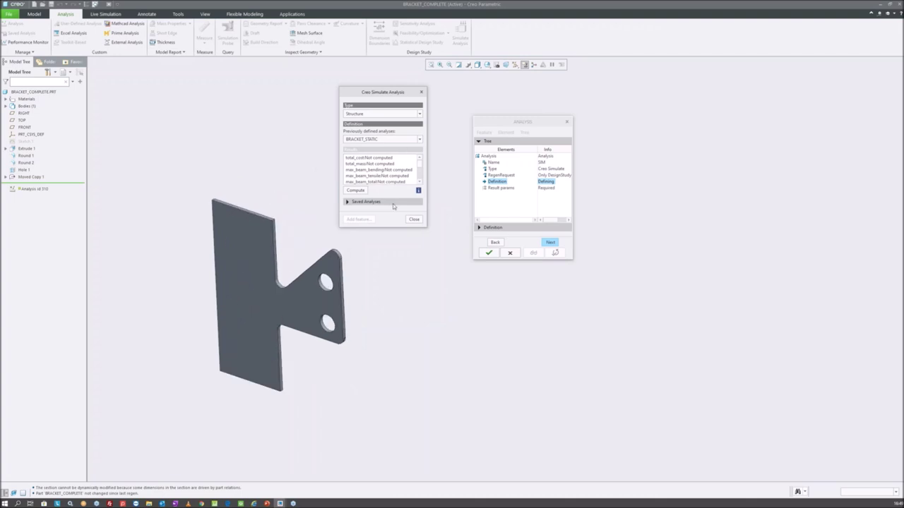
drag(379, 227, 379, 413)
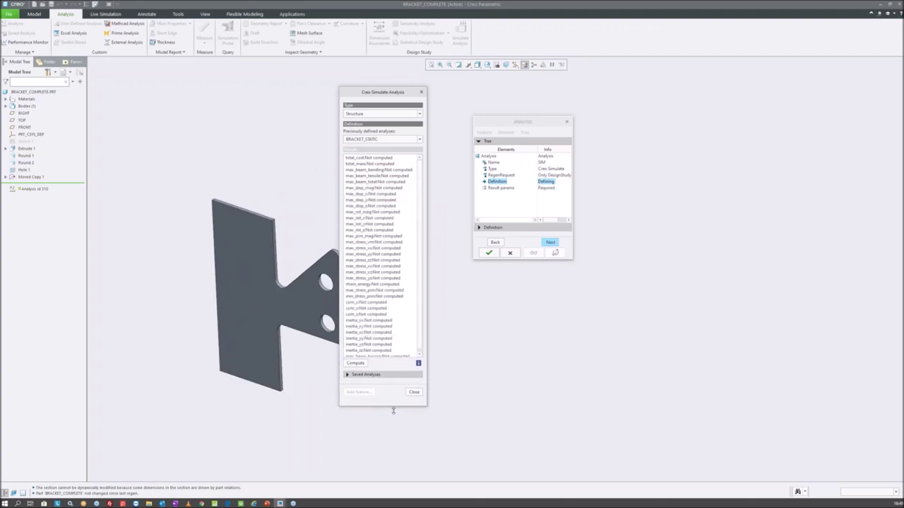
click(376, 143)
click(374, 139)
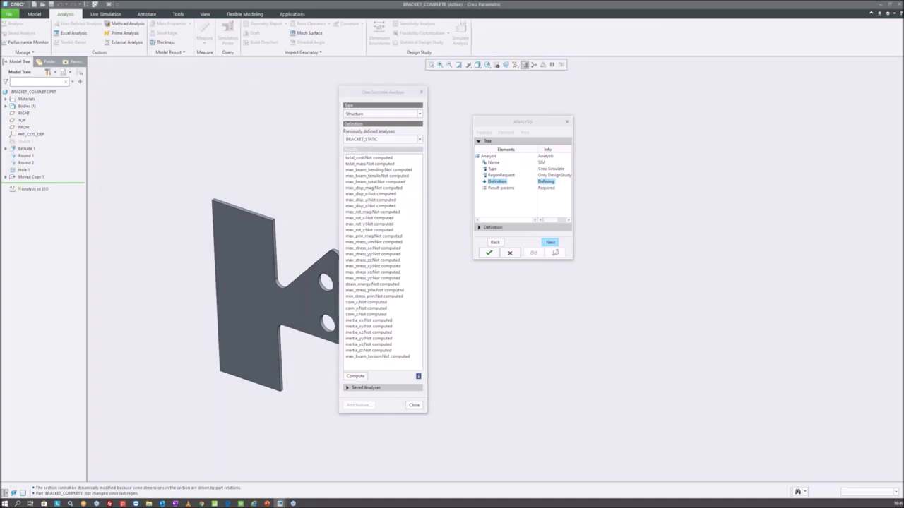
- Compute BRACKET_STATIC and check the max_disp_mag (0.0746005) and max_stress_vm values
click(360, 379)
click(487, 268)
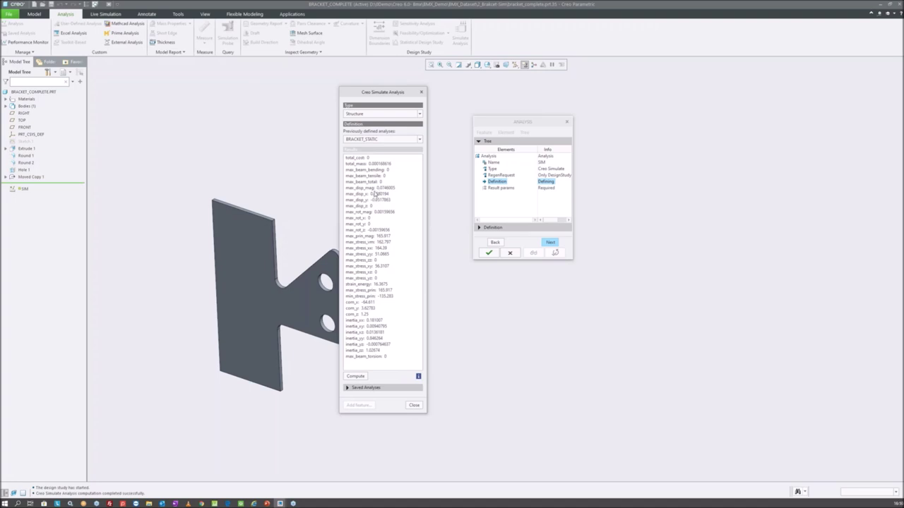
click(367, 188)
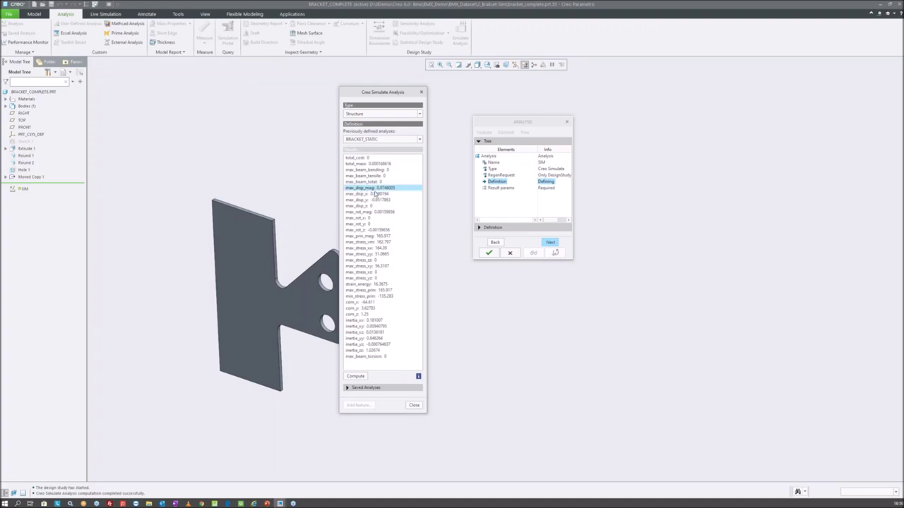
click(378, 242)
click(379, 187)
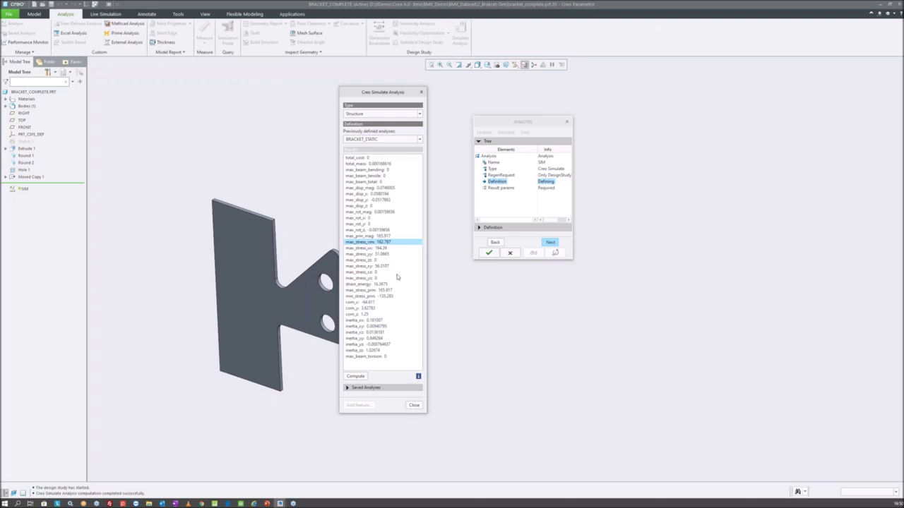
- Accept the analysis and review the result parameters, including total_mass
click(413, 405)
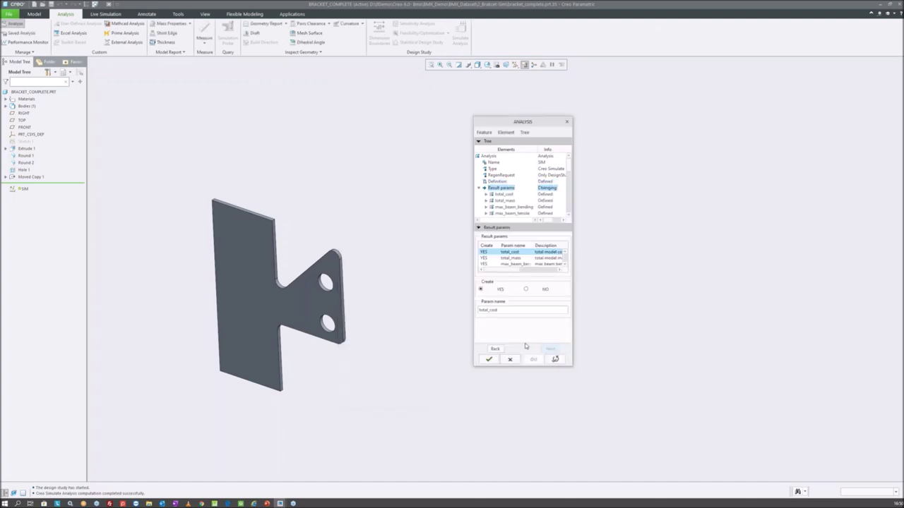
scroll(515, 258, down, 2)
scroll(515, 258, down, 2)
scroll(516, 259, down, 2)
scroll(518, 260, down, 2)
scroll(521, 263, down, 2)
scroll(521, 263, up, 2)
scroll(518, 262, up, 2)
scroll(515, 261, up, 2)
scroll(512, 260, up, 2)
click(513, 258)
- Set total_cost's Create option to NO and complete the SIM analysis feature
scroll(536, 260, down, 2)
scroll(530, 259, down, 2)
scroll(527, 258, down, 1)
scroll(524, 260, down, 1)
scroll(521, 264, down, 1)
scroll(520, 265, down, 3)
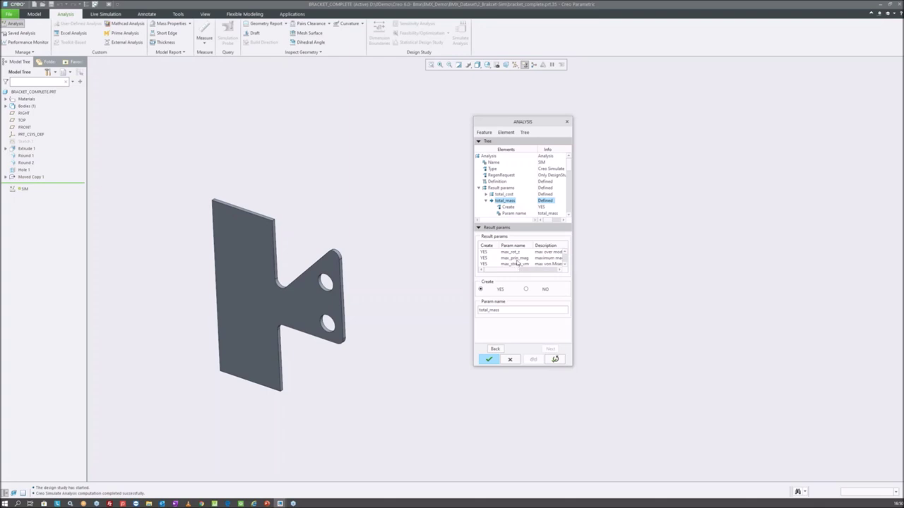
scroll(518, 263, up, 10)
click(516, 252)
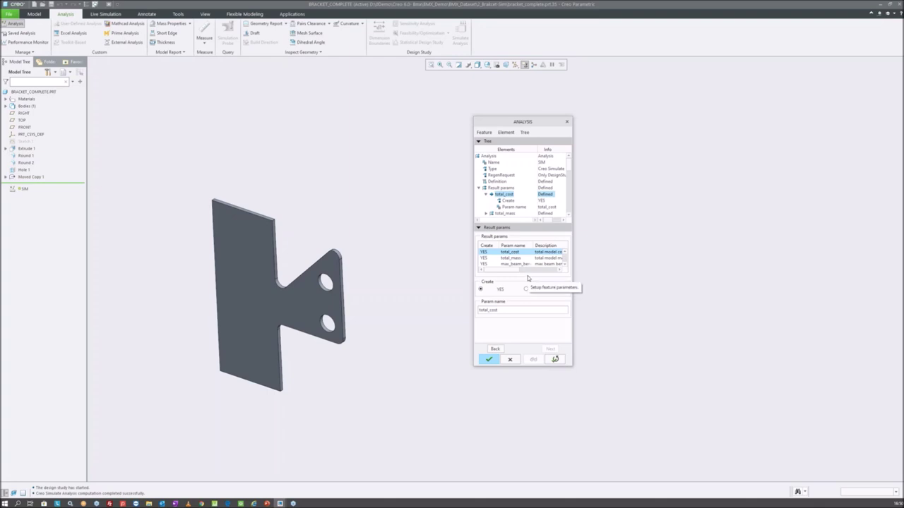
click(525, 289)
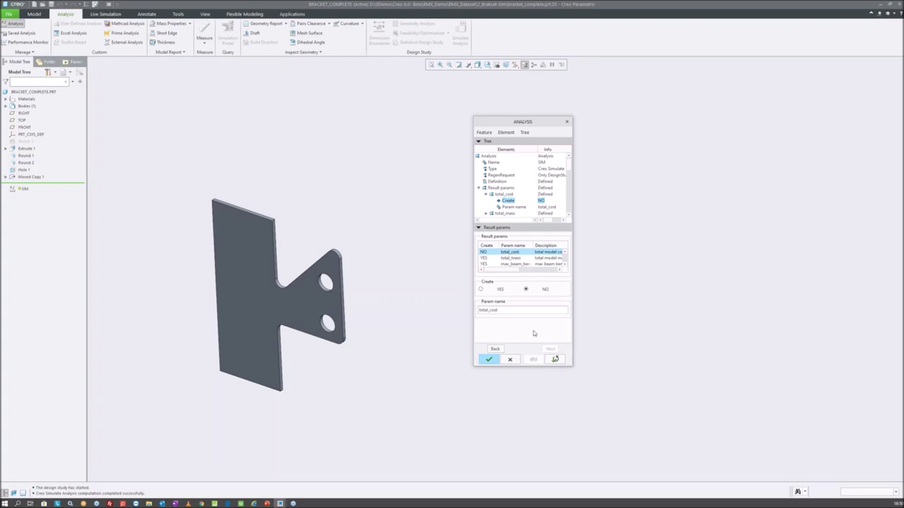
click(490, 359)
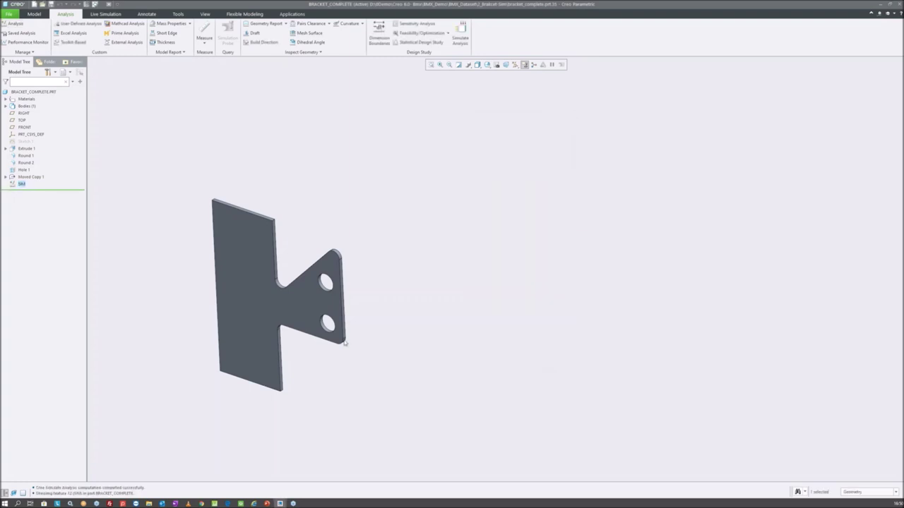
- Review the SIM feature's created parameters such as COM_X without changes
right_click(21, 184)
click(62, 239)
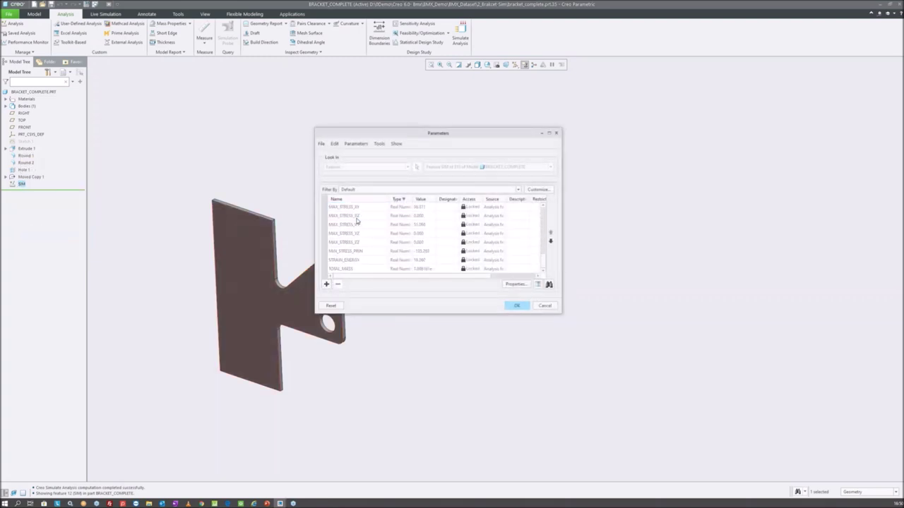
scroll(360, 257, up, 5)
click(365, 210)
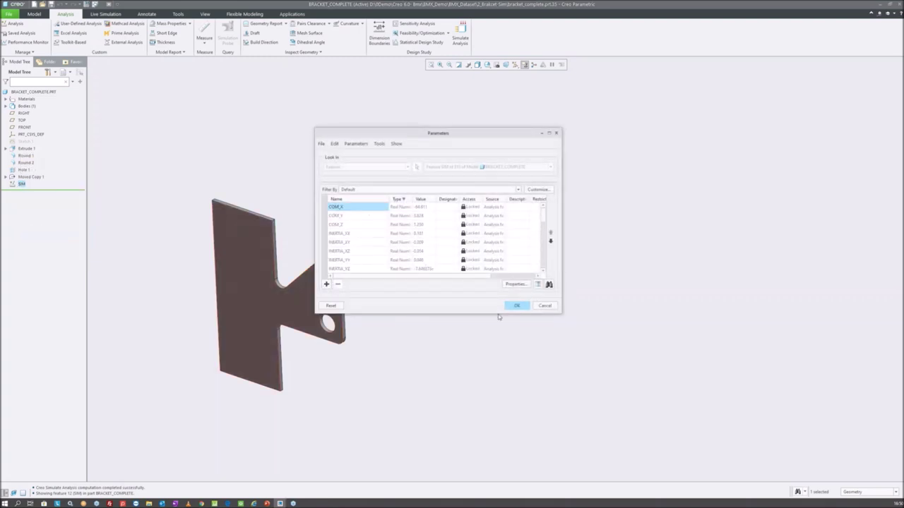
click(545, 306)
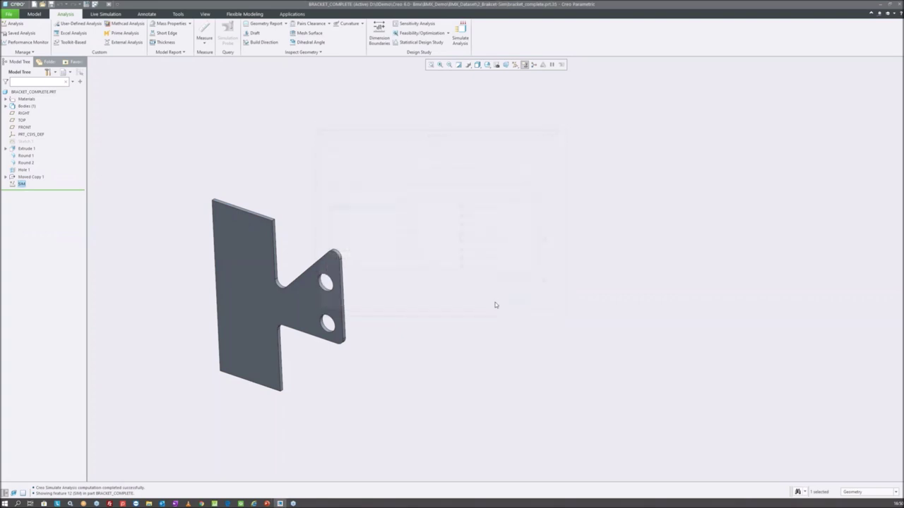
click(433, 36)
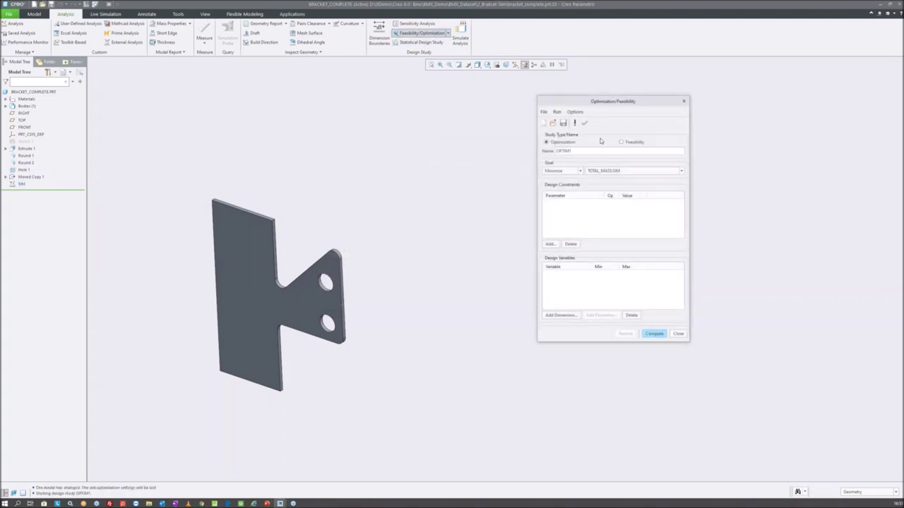
- Make the study a feasibility study constrained by MAX_STRESS_VM:SIM < 120
click(629, 145)
drag(620, 99, 543, 118)
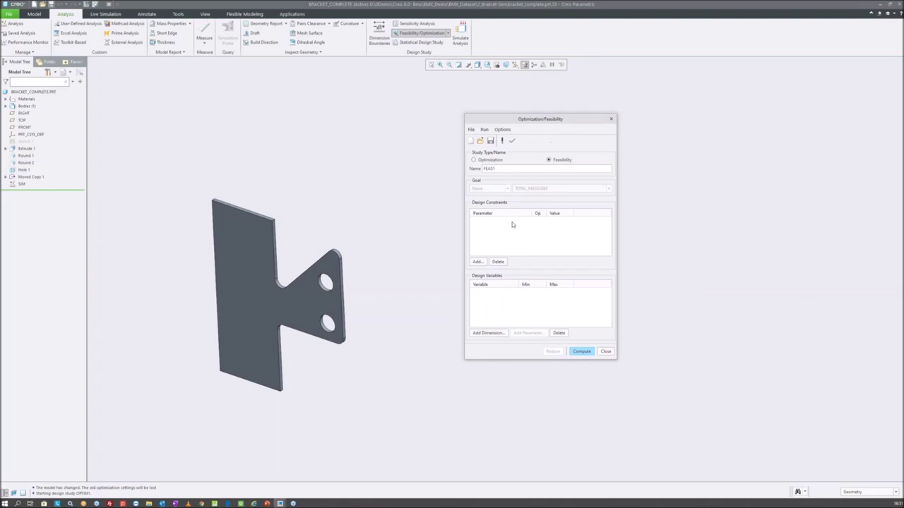
click(478, 262)
click(510, 388)
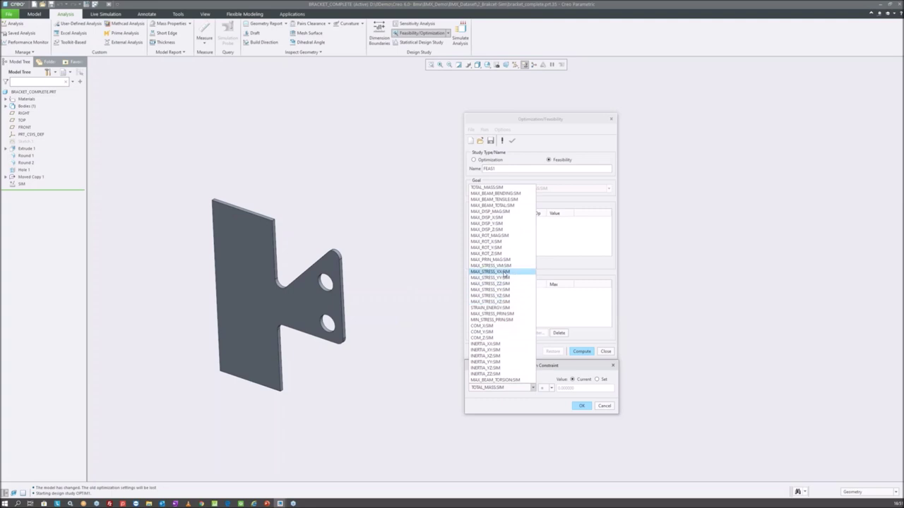
click(507, 266)
click(542, 388)
click(545, 400)
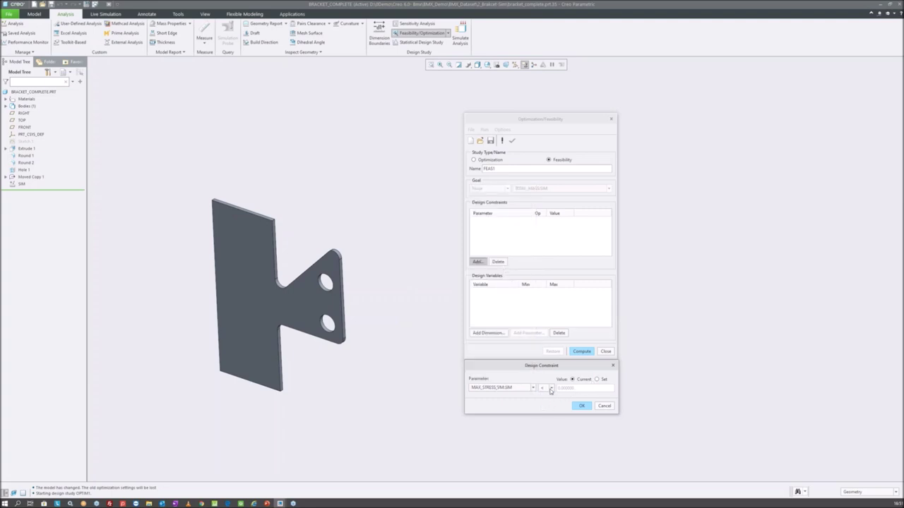
click(597, 380)
text(120)
click(580, 406)
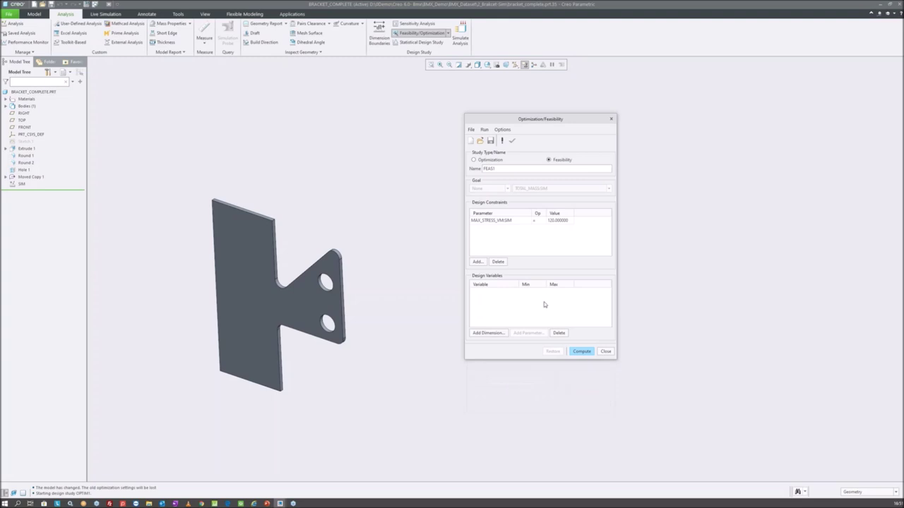
- Add dimension d7 as a design variable ranging from 3 to 6
click(487, 333)
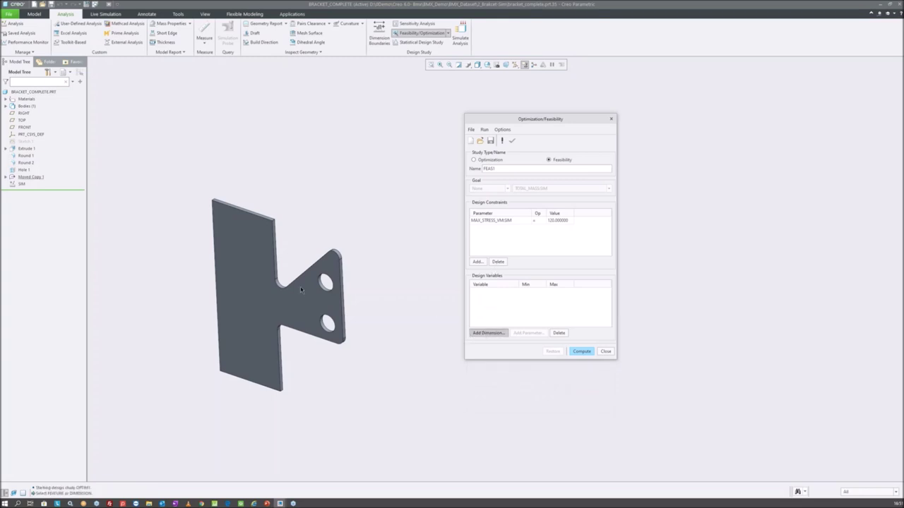
scroll(298, 240, up, 3)
click(323, 263)
double_click(528, 292)
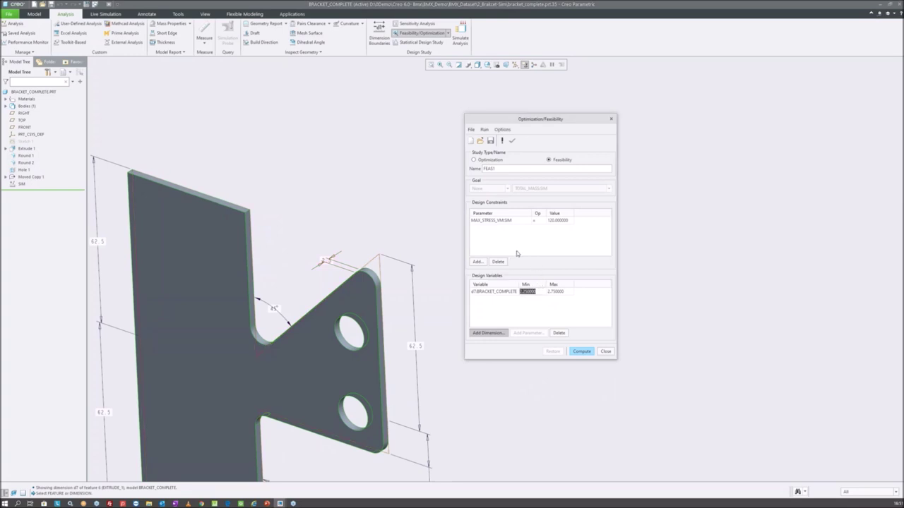
text(3)
key(Return)
double_click(557, 291)
text(6)
key(Return)
- Leave the study preferences unchanged and compute the feasibility study
scroll(420, 214, up, 2)
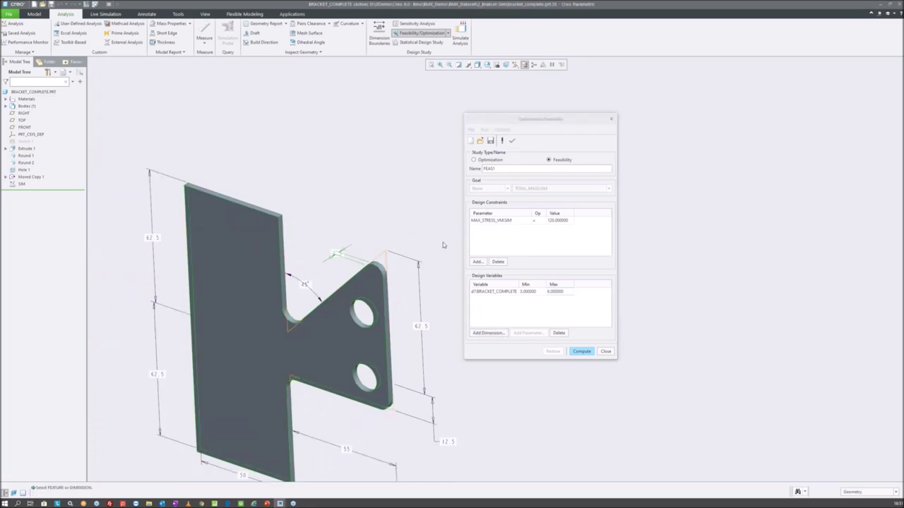
click(504, 130)
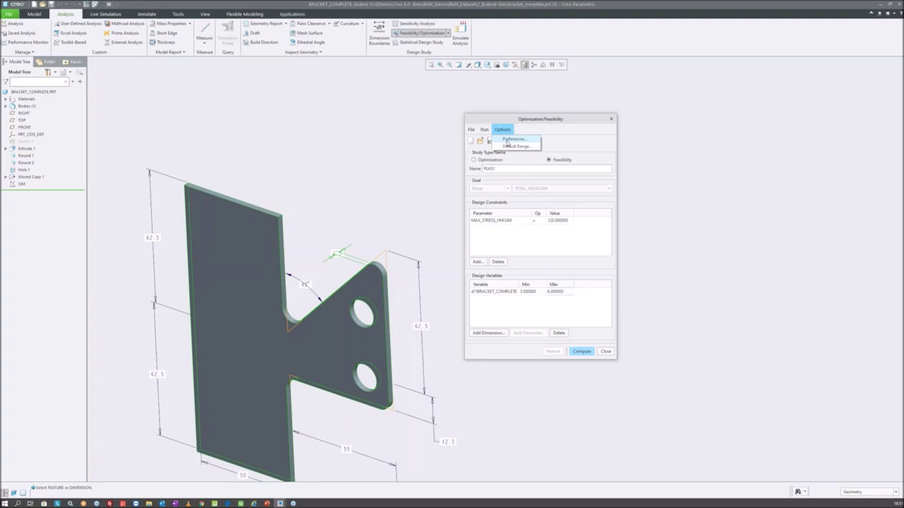
click(510, 140)
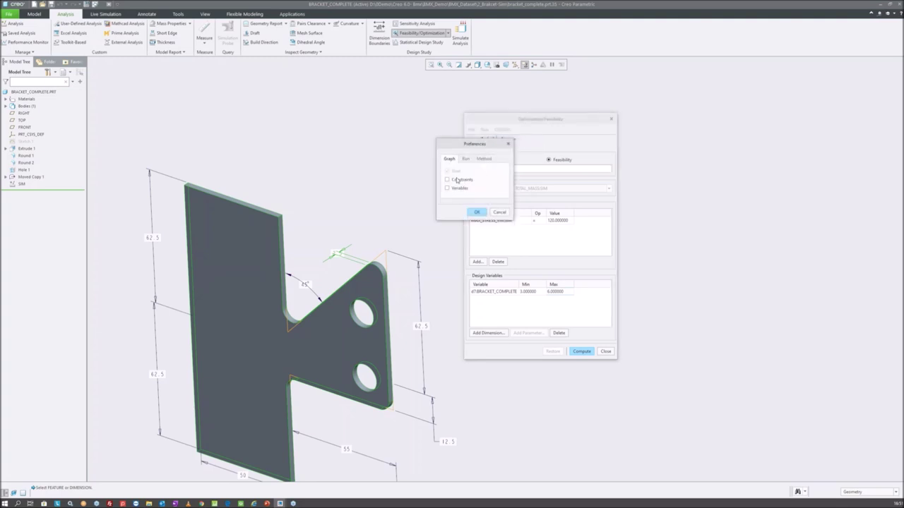
click(476, 212)
click(581, 351)
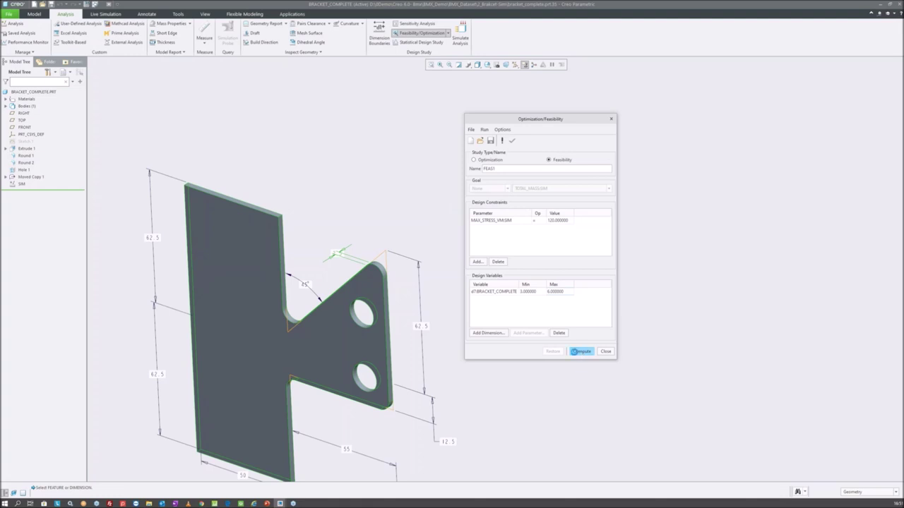
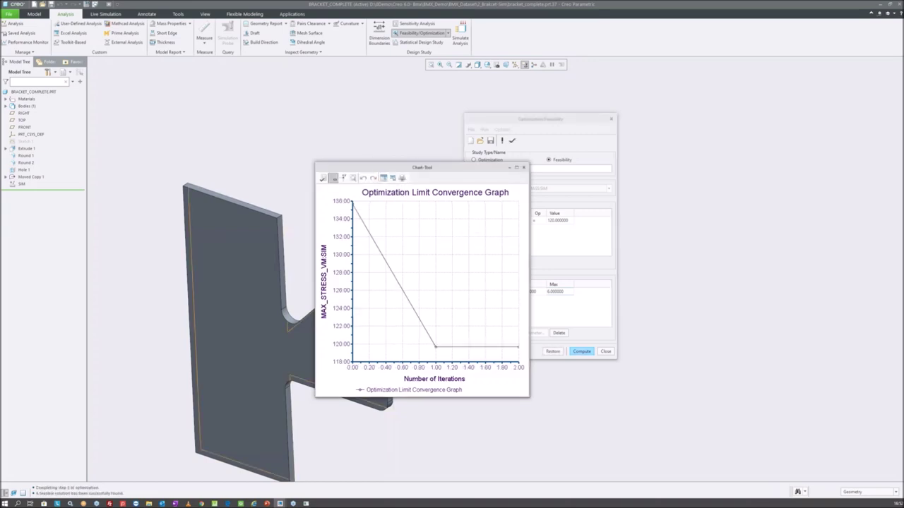
- Close the limit and dimension convergence graphs, then close the FEAS1 feasibility study dialog
mouse_move(381, 170)
mouse_down()
mouse_move(175, 107)
mouse_move(159, 119)
mouse_up()
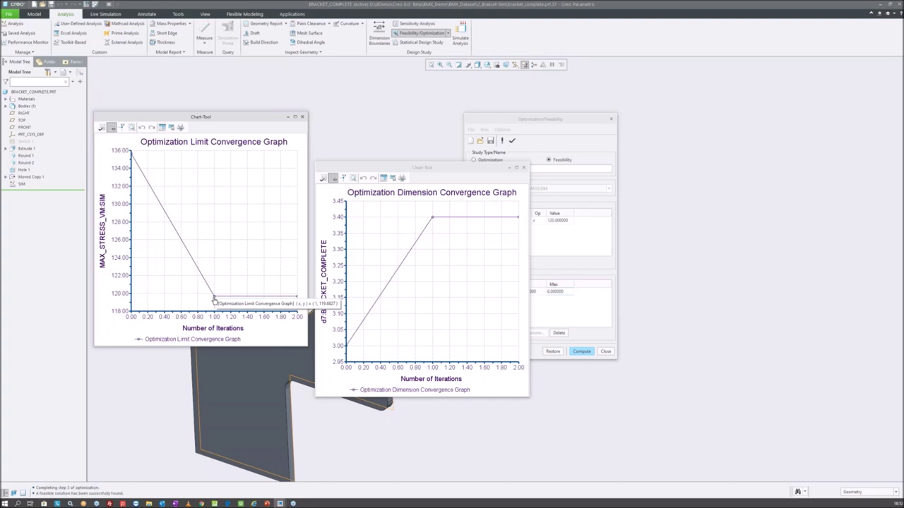
click(302, 118)
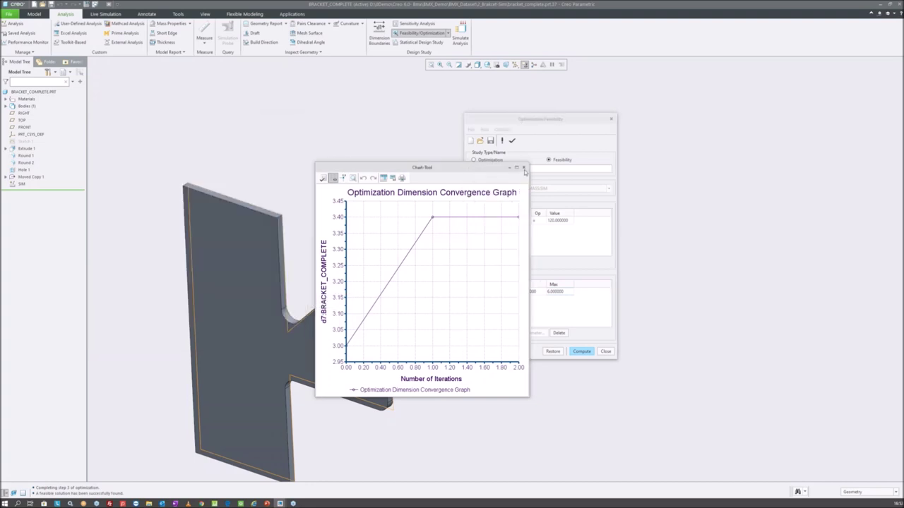
click(523, 167)
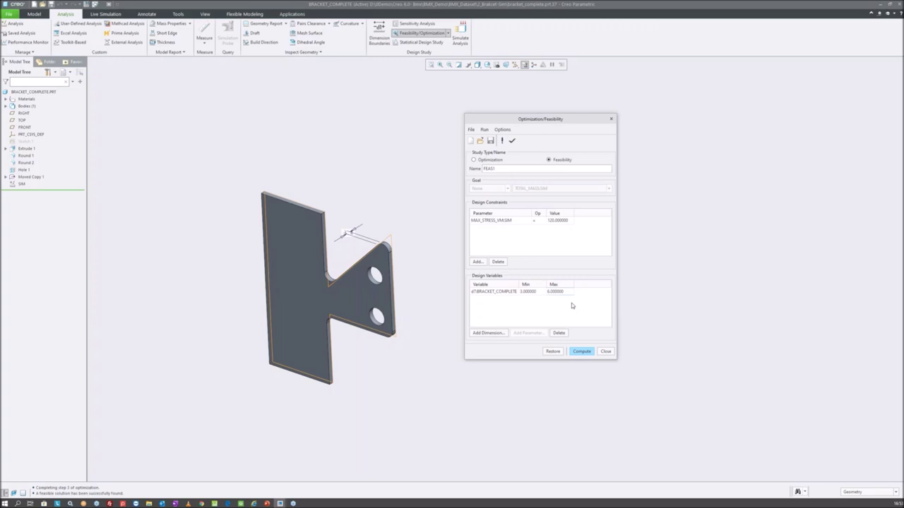
click(605, 351)
- Confirm the model change, close the bracket part and erase undisplayed objects from session
click(564, 262)
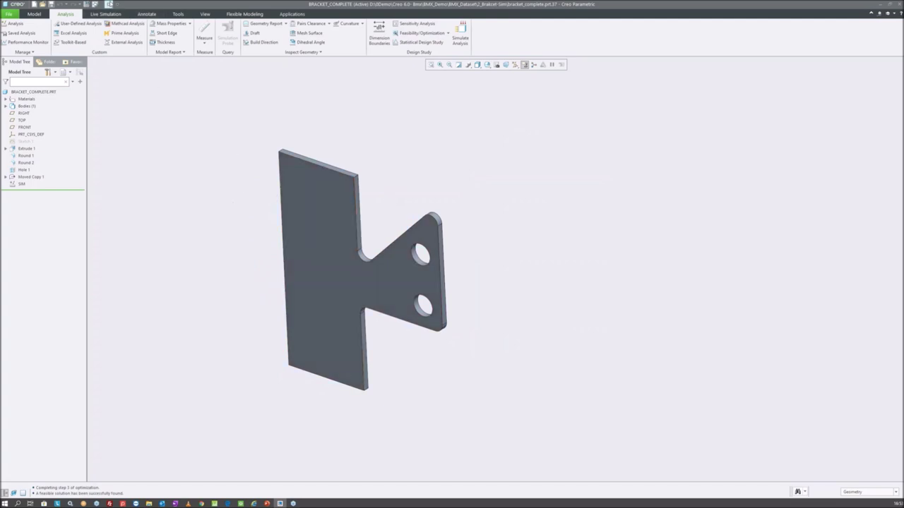
click(108, 5)
click(90, 32)
key(Return)
- Open hand_pump.asm from the 3_Hand_Pump-MDX folder with the default representation
click(21, 28)
click(379, 141)
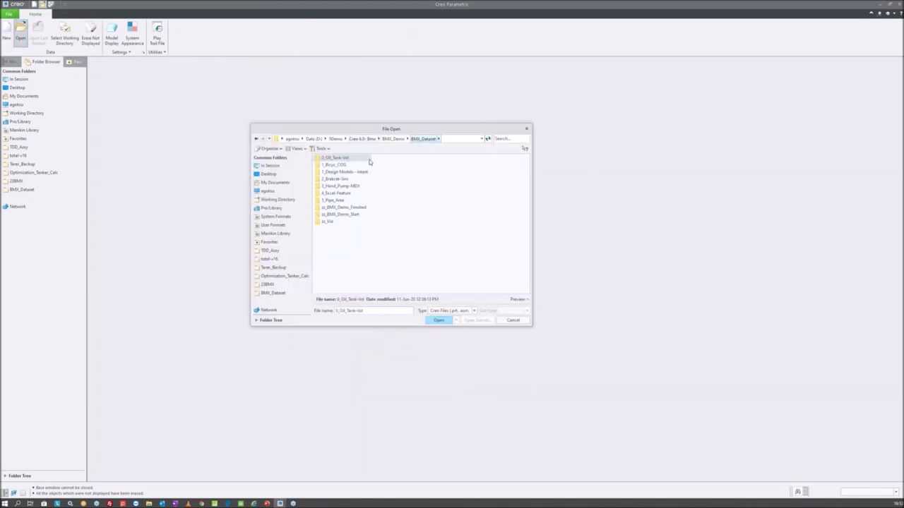
click(357, 187)
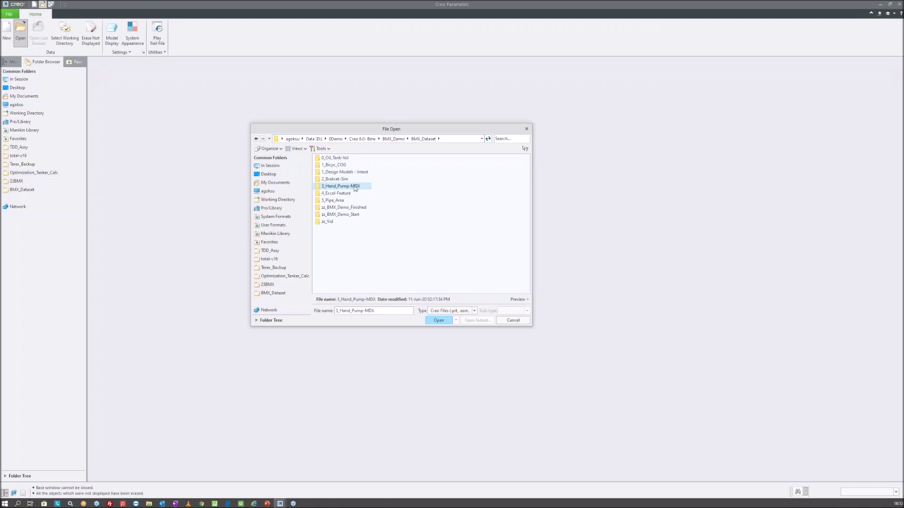
double_click(355, 187)
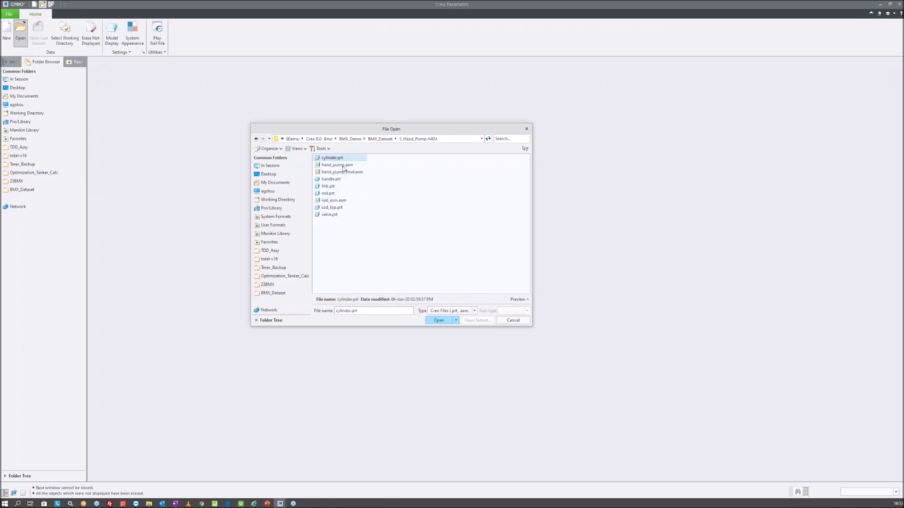
double_click(346, 165)
double_click(449, 259)
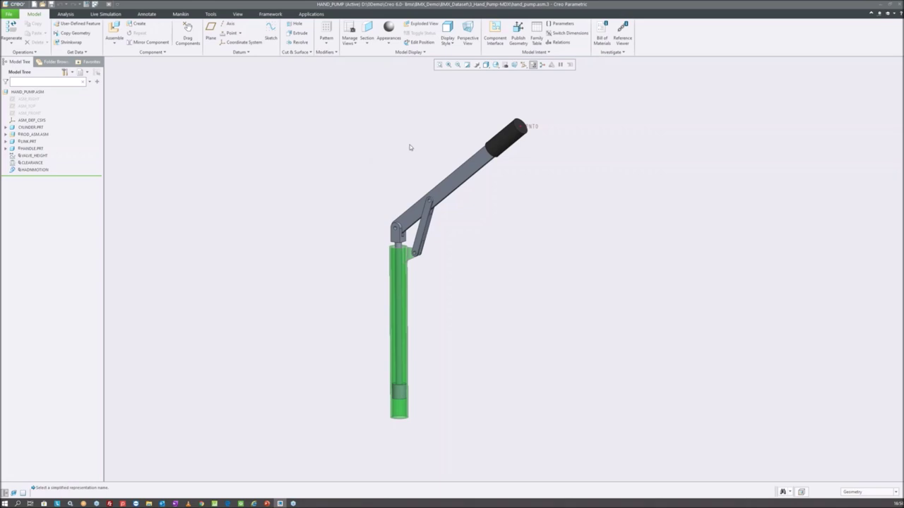
- Orbit the pump assembly and switch to the Mechanism application
middle_drag(482, 145, 519, 128)
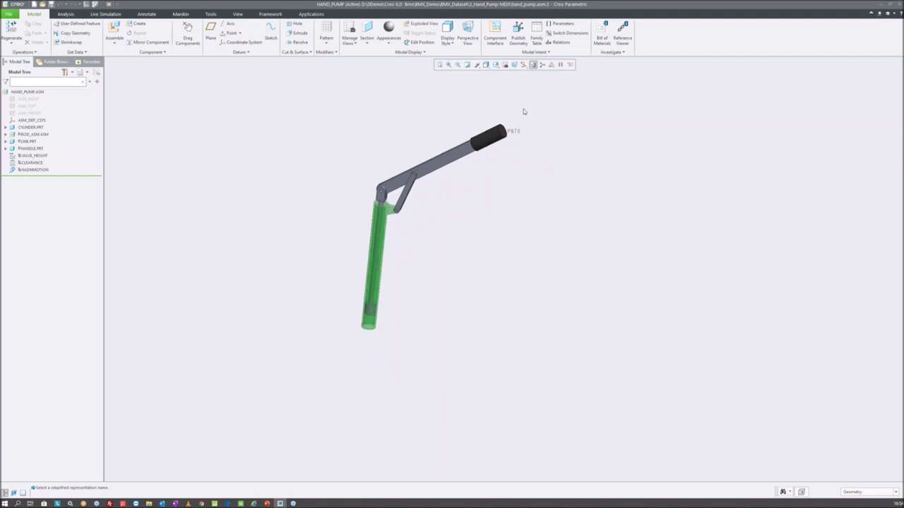
mouse_move(475, 123)
middle_down()
mouse_move(422, 119)
mouse_move(414, 145)
middle_up()
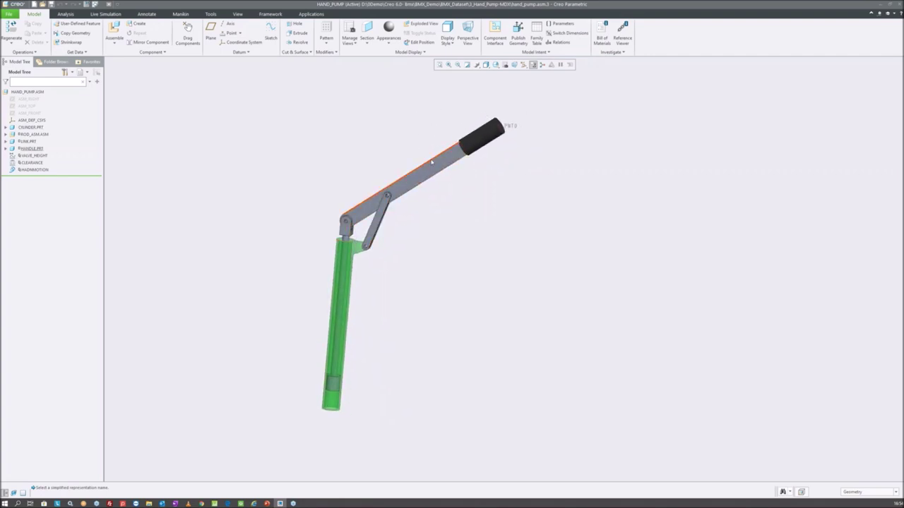
middle_drag(361, 220, 348, 189)
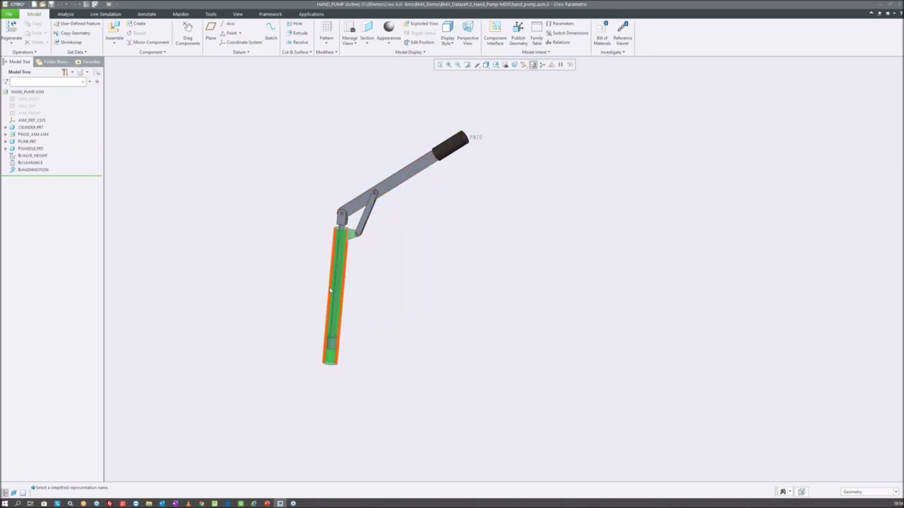
scroll(486, 176, up, 2)
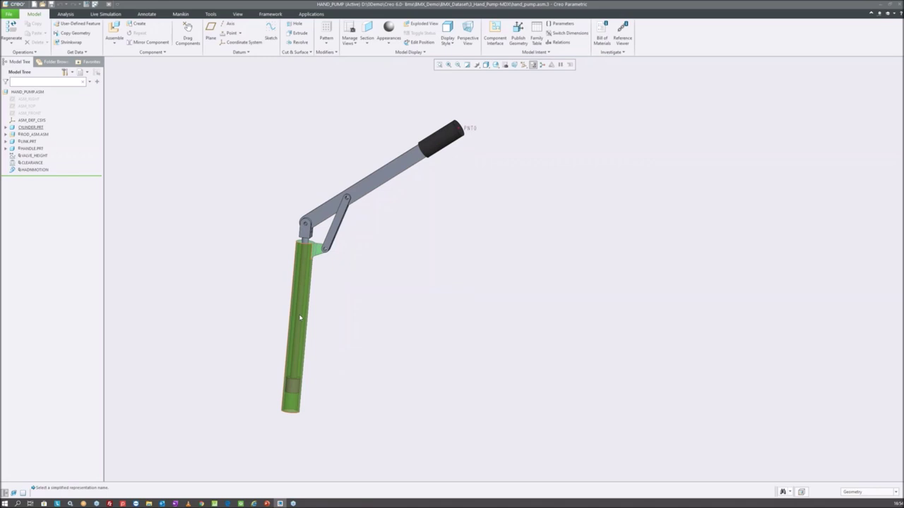
click(311, 14)
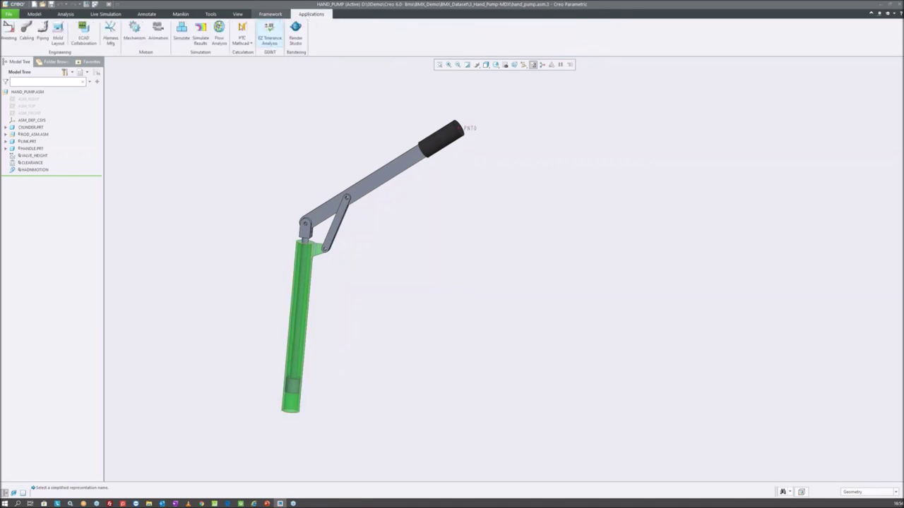
click(134, 30)
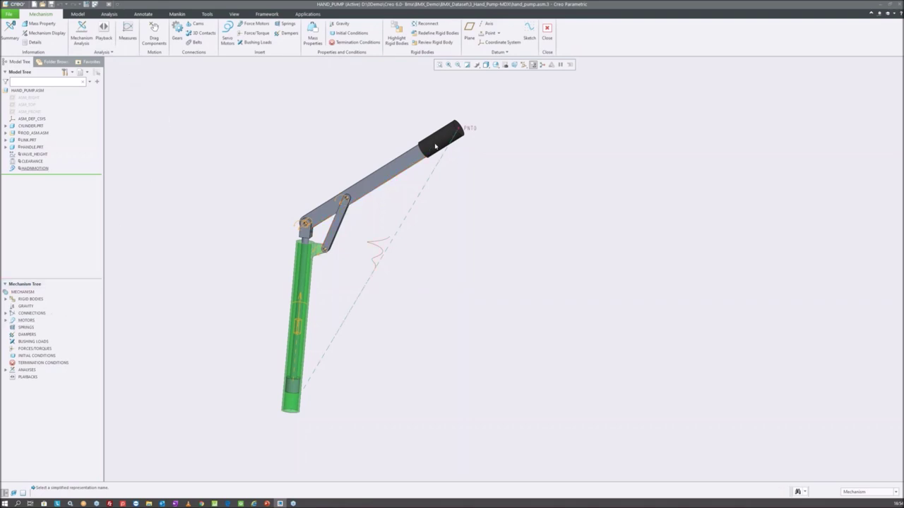
- Reposition the pump handle and set the view to the FRONT saved orientation
mouse_move(429, 143)
mouse_down()
mouse_move(493, 236)
mouse_move(370, 323)
mouse_move(485, 156)
mouse_move(419, 317)
mouse_move(490, 172)
mouse_move(406, 194)
mouse_move(361, 308)
mouse_move(487, 204)
mouse_move(387, 312)
mouse_move(424, 138)
mouse_move(428, 258)
mouse_move(373, 318)
mouse_move(450, 167)
mouse_move(451, 277)
mouse_move(353, 314)
mouse_move(474, 156)
mouse_move(405, 288)
mouse_move(344, 312)
mouse_move(480, 149)
mouse_move(495, 199)
mouse_move(347, 309)
mouse_move(449, 146)
mouse_move(438, 276)
mouse_move(395, 318)
mouse_move(501, 202)
mouse_move(451, 155)
mouse_move(467, 131)
mouse_up()
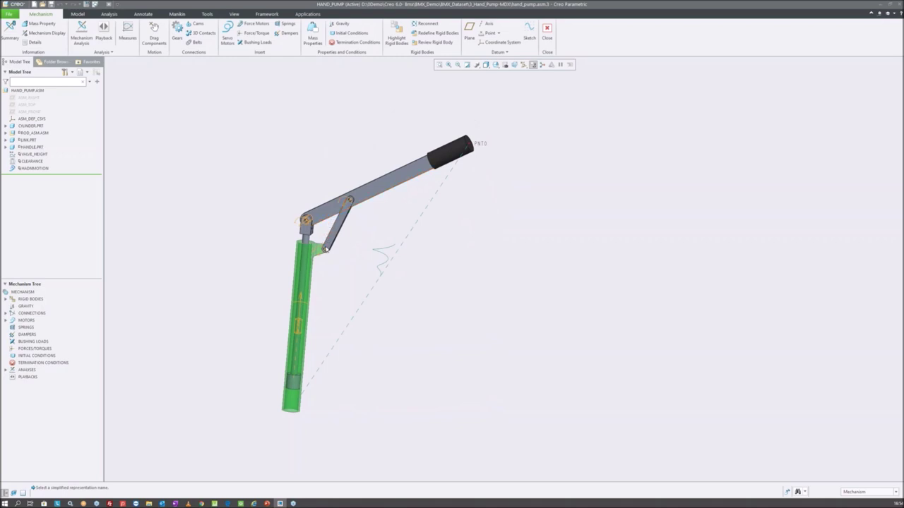
click(394, 163)
click(446, 180)
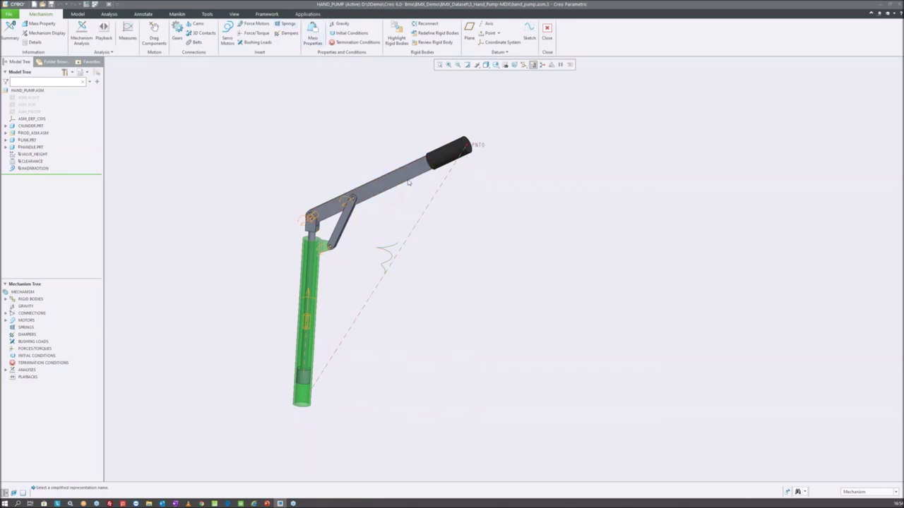
click(495, 64)
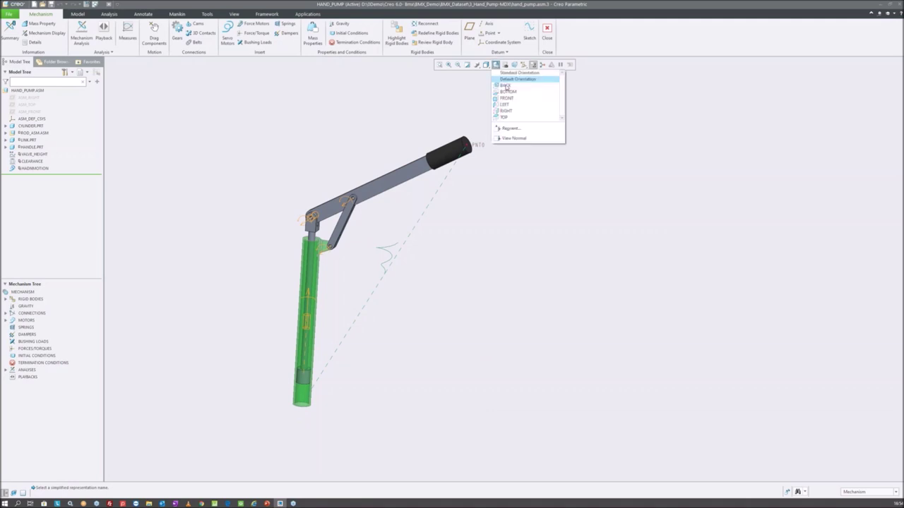
click(512, 99)
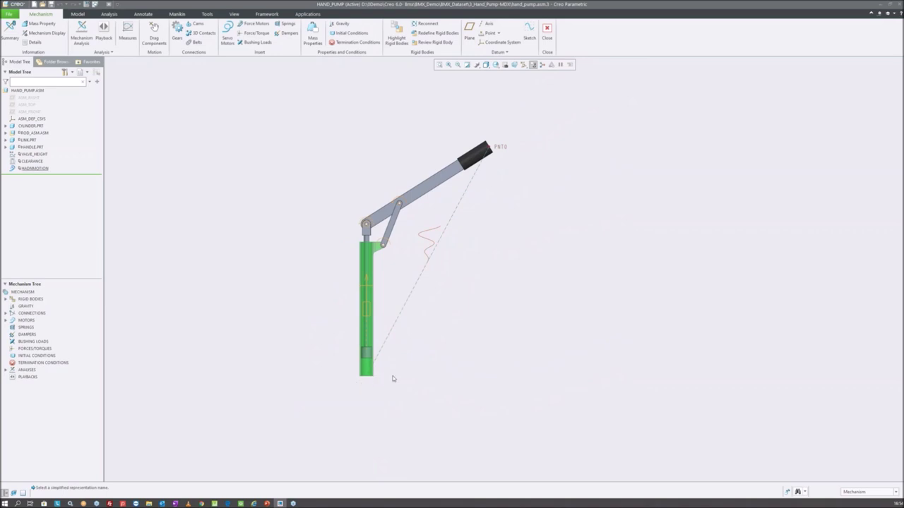
- Expand Motors > Servo in the Mechanism Tree and select HADNMOTION
click(6, 319)
click(13, 327)
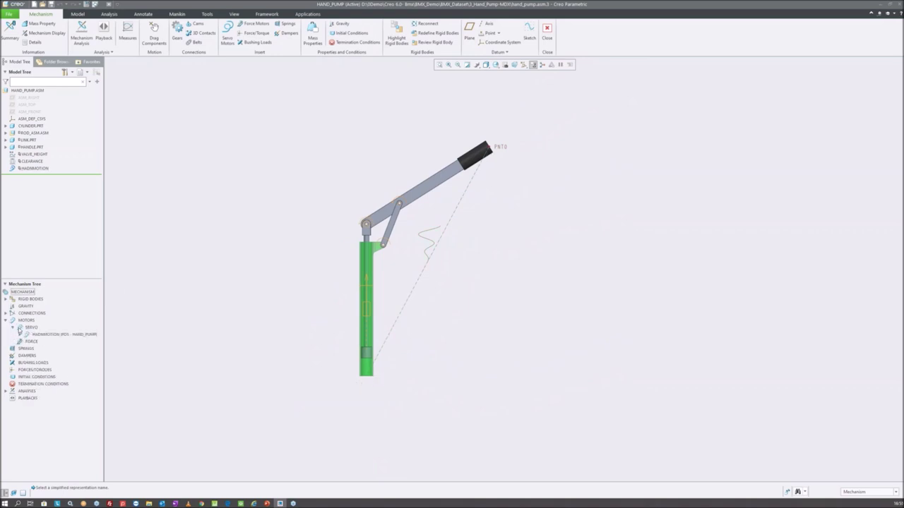
click(56, 335)
- Edit HADNMOTION, show its Profile Details and plot the position profile graph
click(69, 336)
click(73, 299)
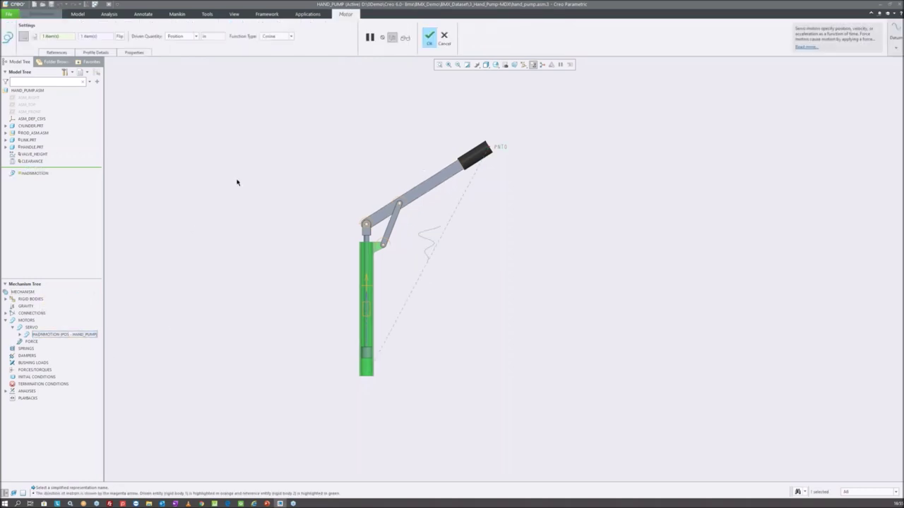
click(98, 54)
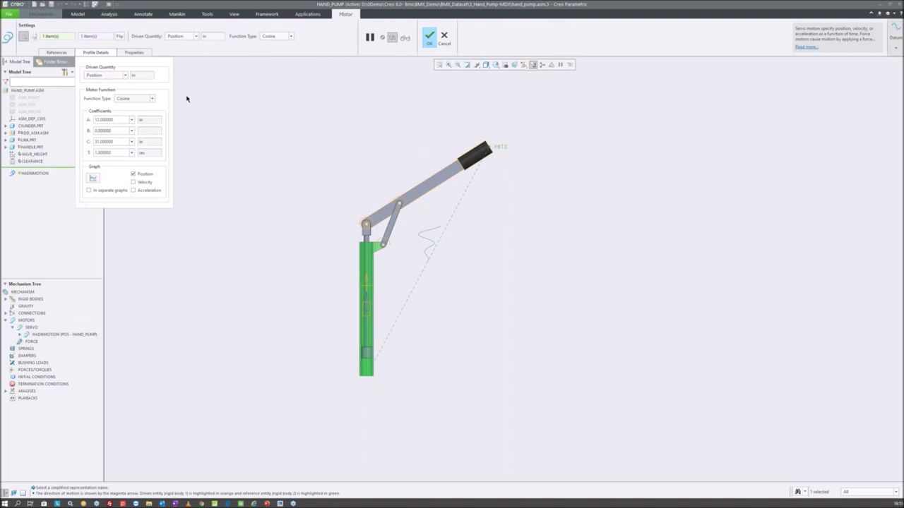
click(92, 178)
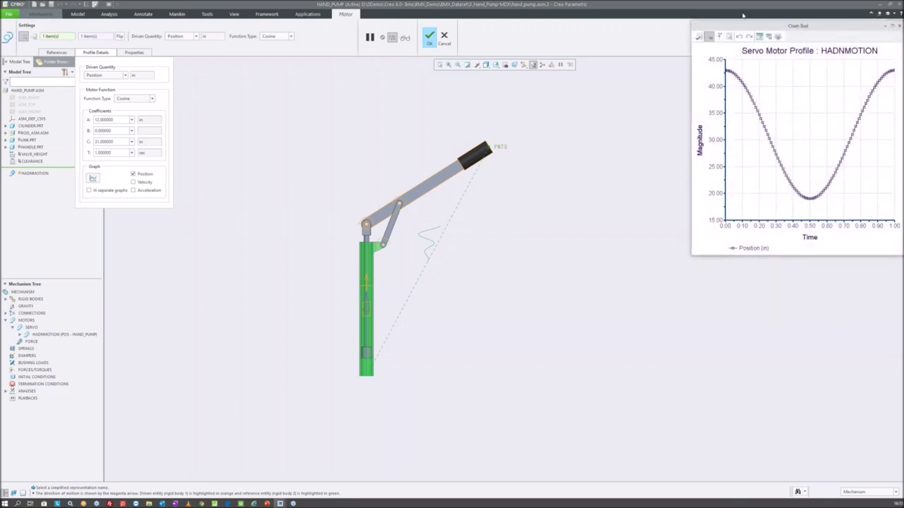
drag(727, 25, 666, 90)
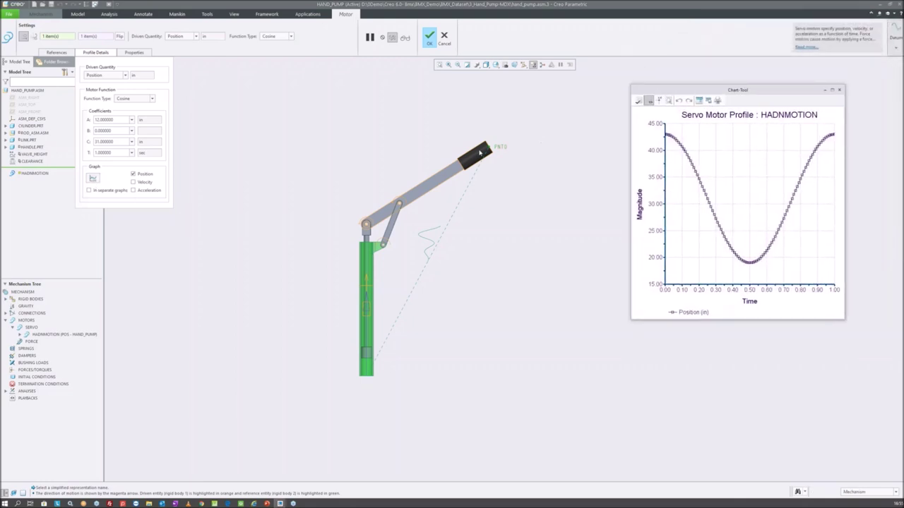
click(63, 53)
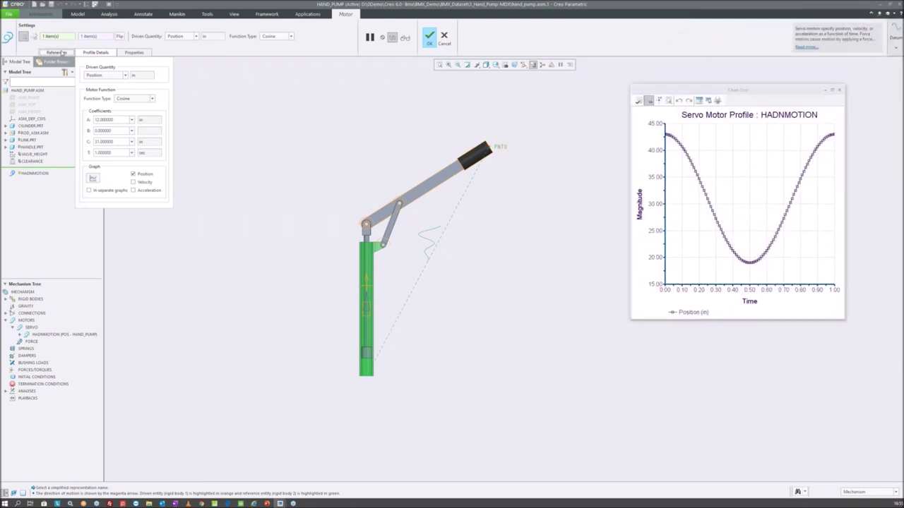
click(62, 53)
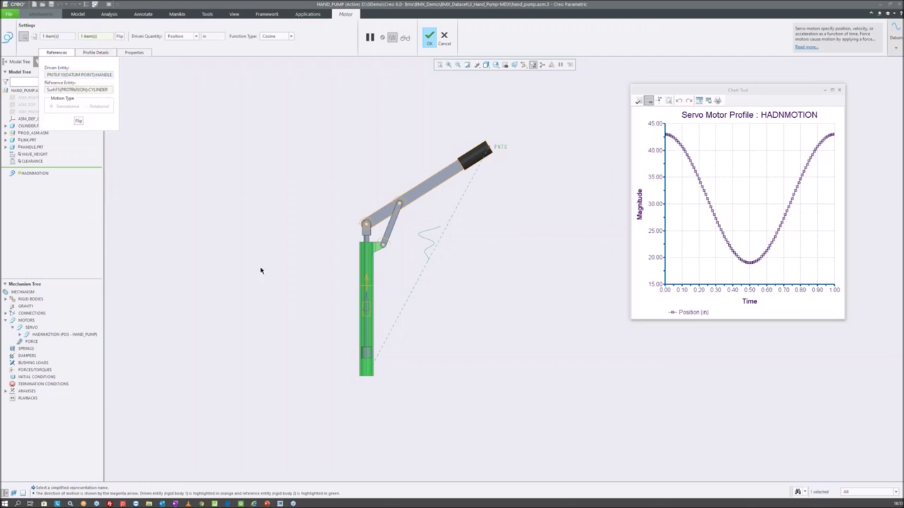
- Return the pump to the FRONT view and place the profile graph beside it
middle_drag(293, 252, 270, 253)
scroll(370, 369, up, 5)
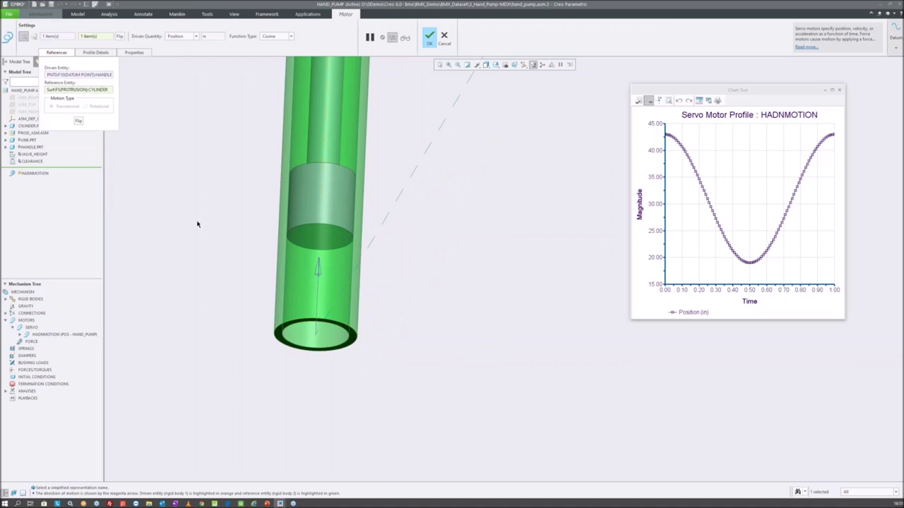
scroll(198, 222, down, 3)
scroll(323, 163, down, 2)
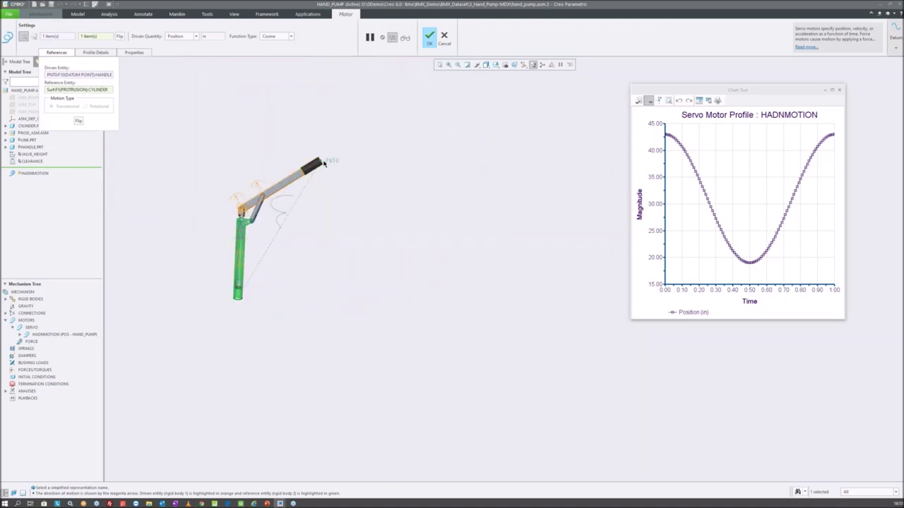
click(496, 65)
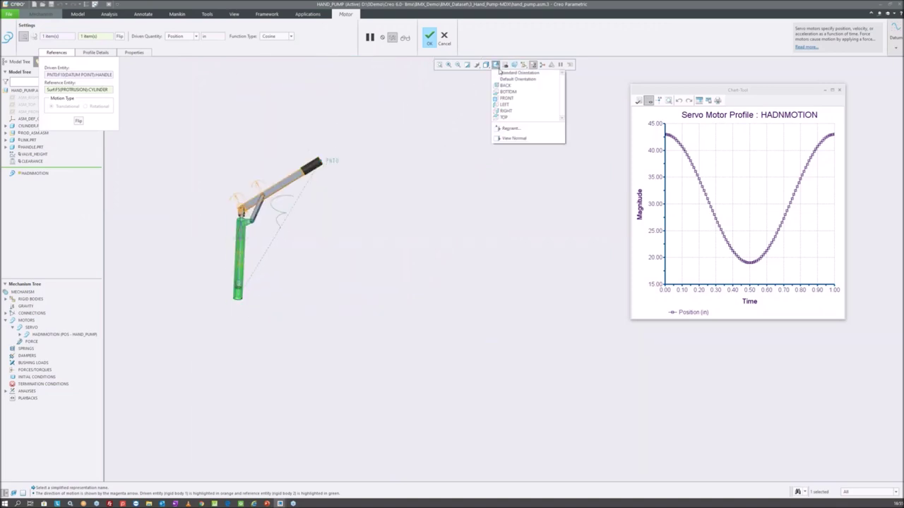
click(513, 99)
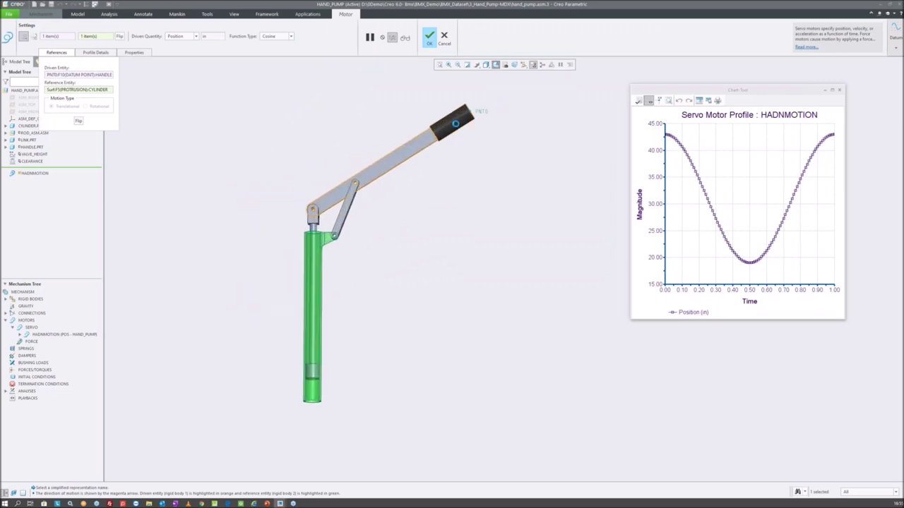
scroll(269, 222, down, 2)
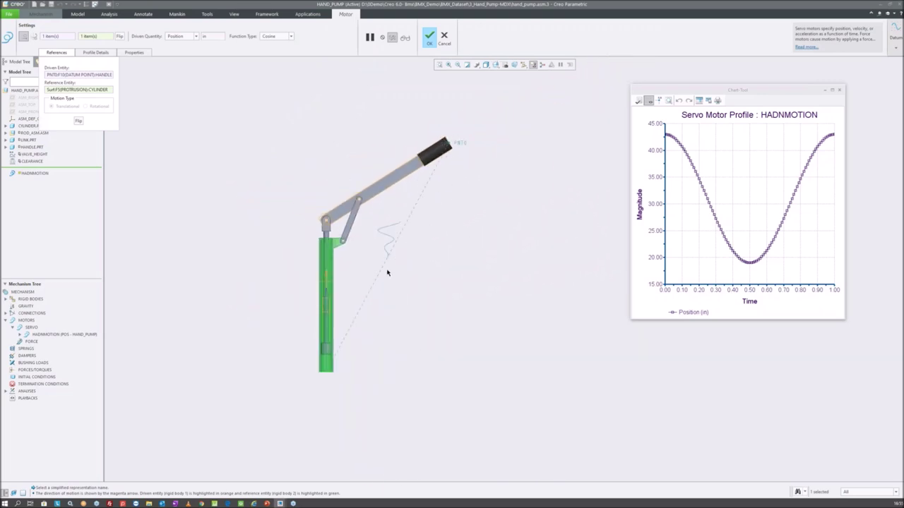
drag(645, 92, 604, 101)
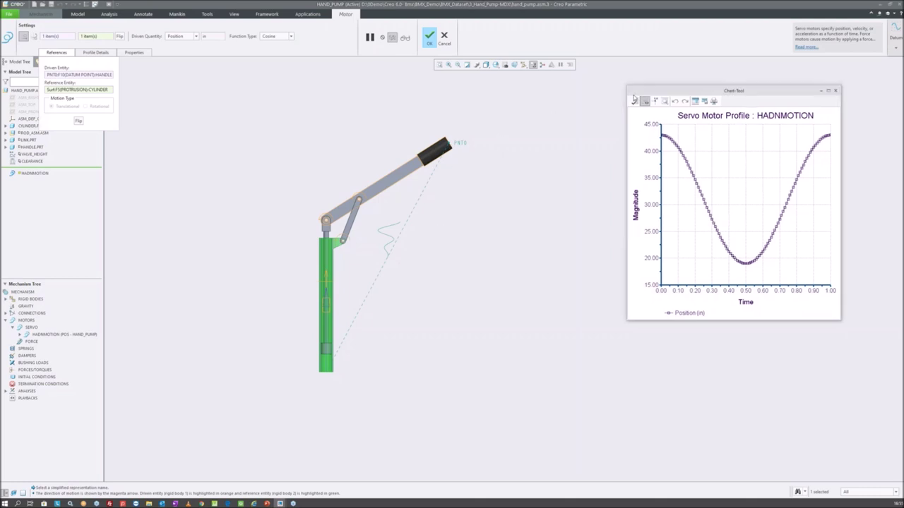
click(90, 53)
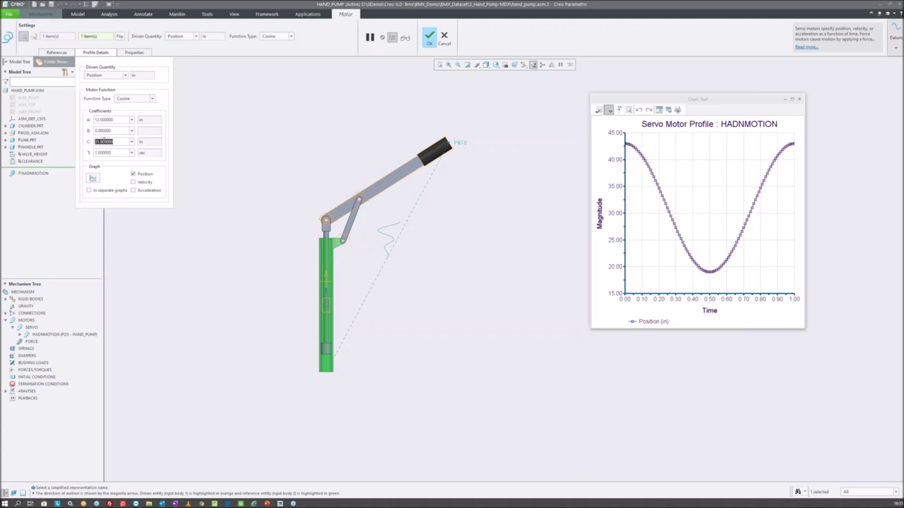
- Try coefficient C at 0, restore it to 31, and accept the motor edit
text(0)
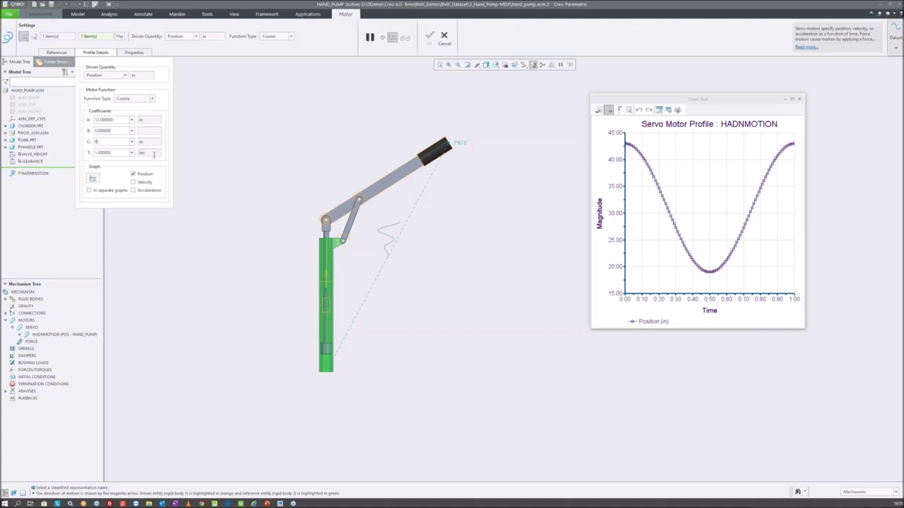
key(Return)
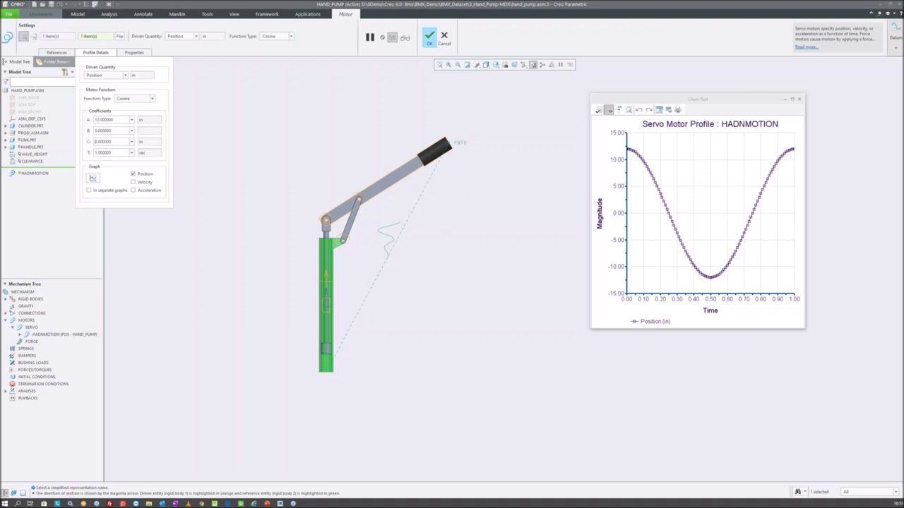
double_click(104, 141)
text(31)
key(Return)
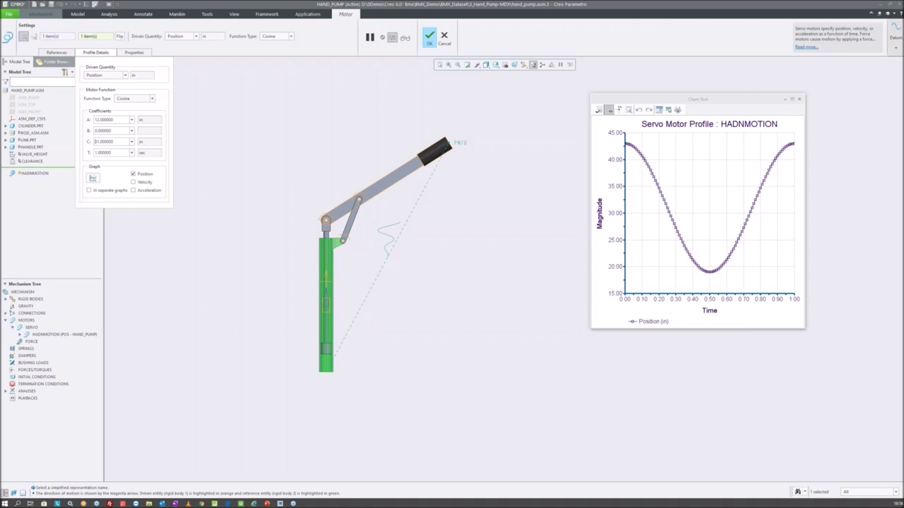
middle_click(522, 121)
click(109, 14)
- Measure the distance from PNT0 to the cylinder's bottom edge (41.113)
click(203, 38)
click(213, 59)
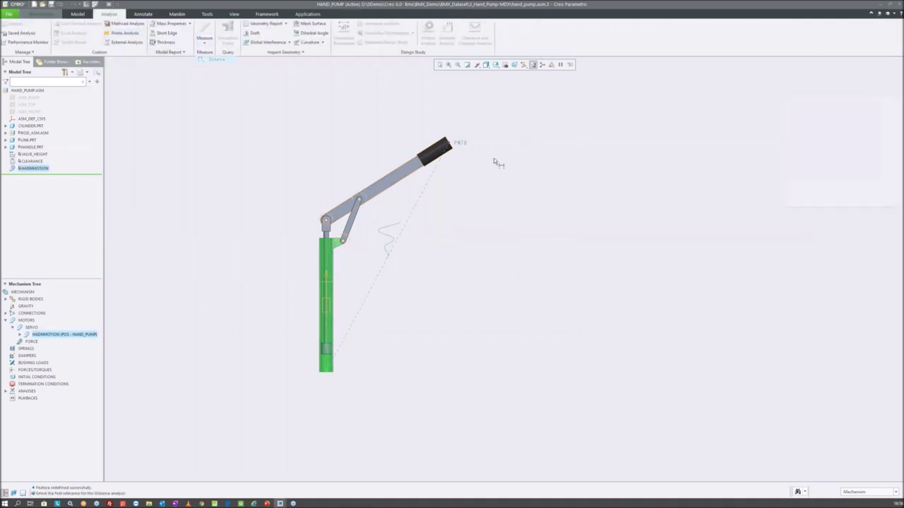
click(460, 142)
scroll(336, 351, down, 3)
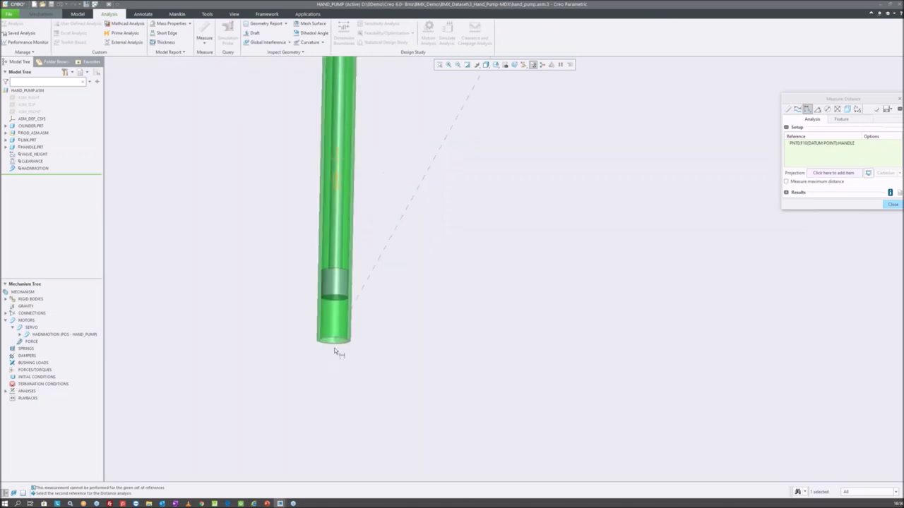
scroll(338, 349, down, 2)
scroll(371, 339, down, 3)
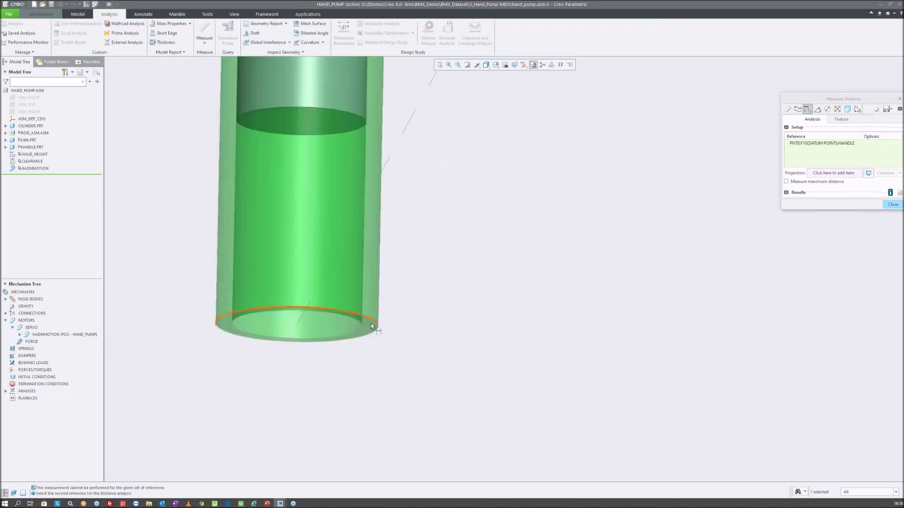
scroll(345, 361, up, 3)
scroll(363, 322, down, 4)
click(363, 322)
scroll(353, 343, up, 3)
scroll(343, 363, up, 5)
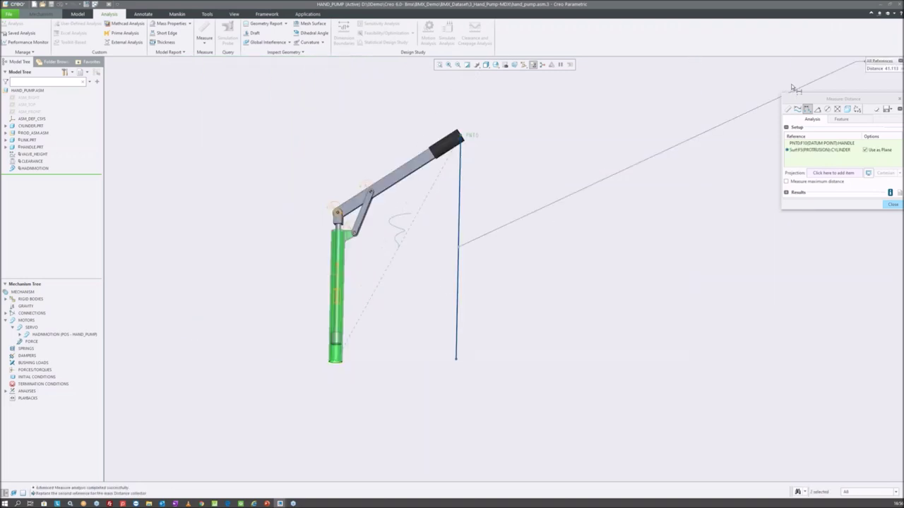
drag(881, 60, 611, 138)
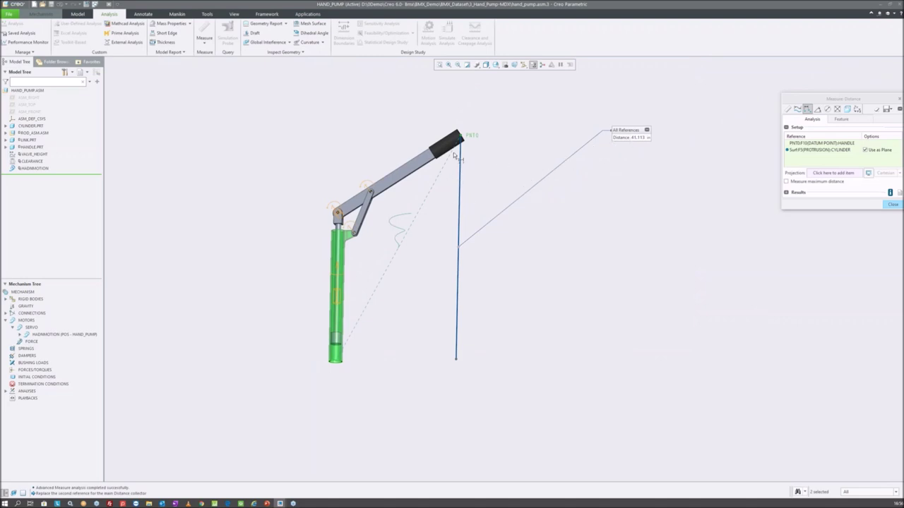
- Swing the handle down and open the ONE_STROKE analysis definition for editing
mouse_move(491, 134)
mouse_down()
mouse_move(408, 252)
mouse_move(419, 377)
mouse_up()
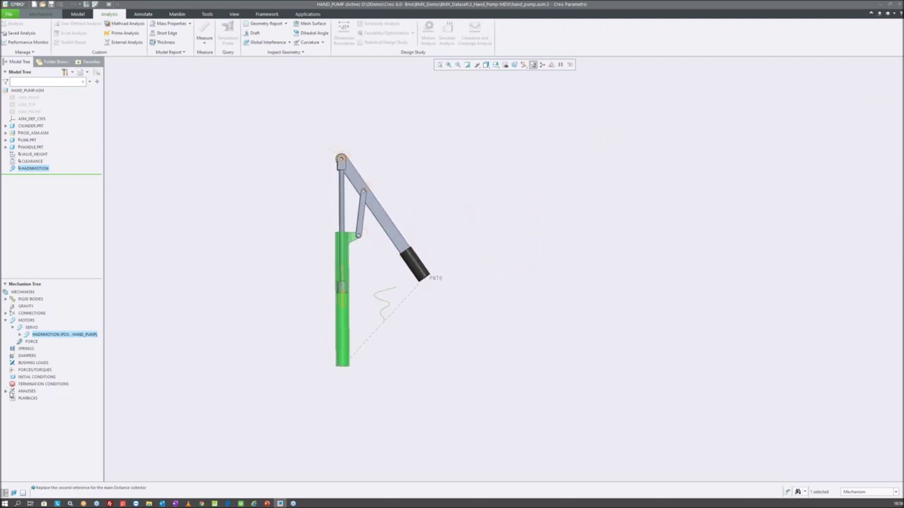
click(5, 391)
drag(37, 399, 41, 372)
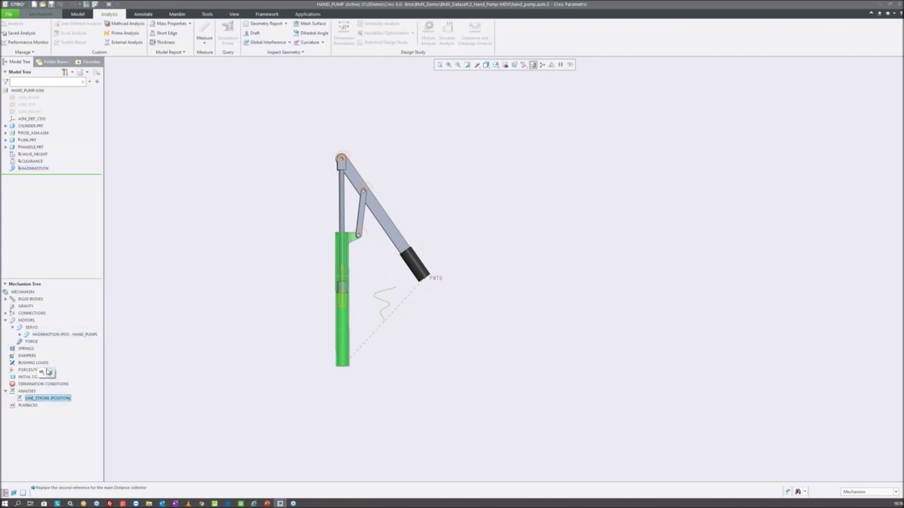
click(49, 373)
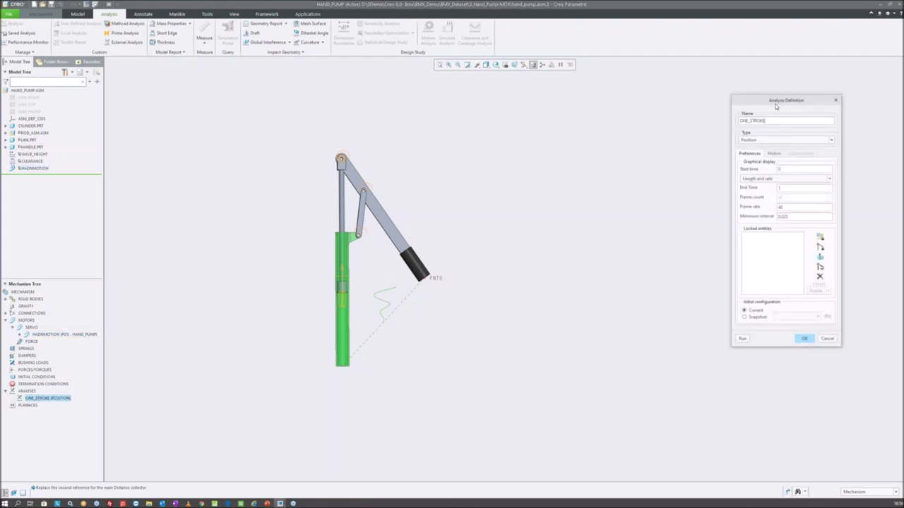
- Check ONE_STROKE's driving motor, rerun the analysis over the old result, and accept it
drag(775, 106, 750, 133)
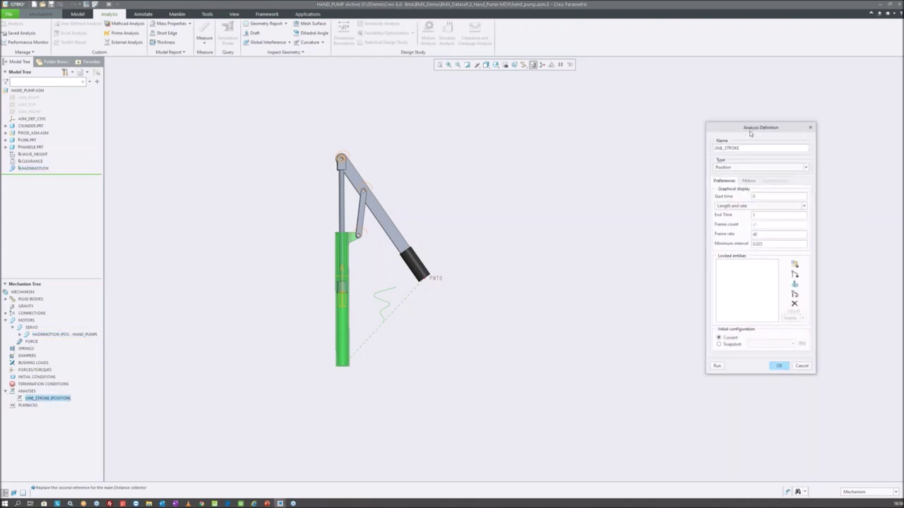
click(747, 181)
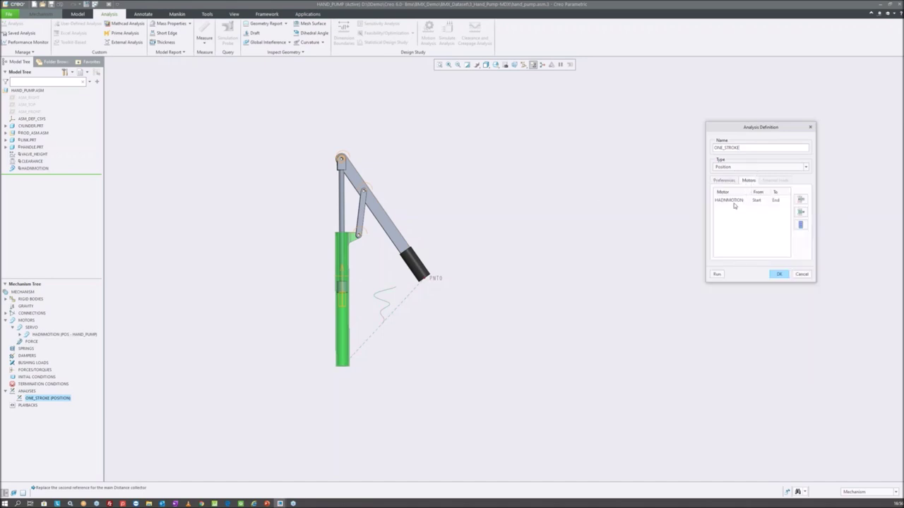
click(733, 181)
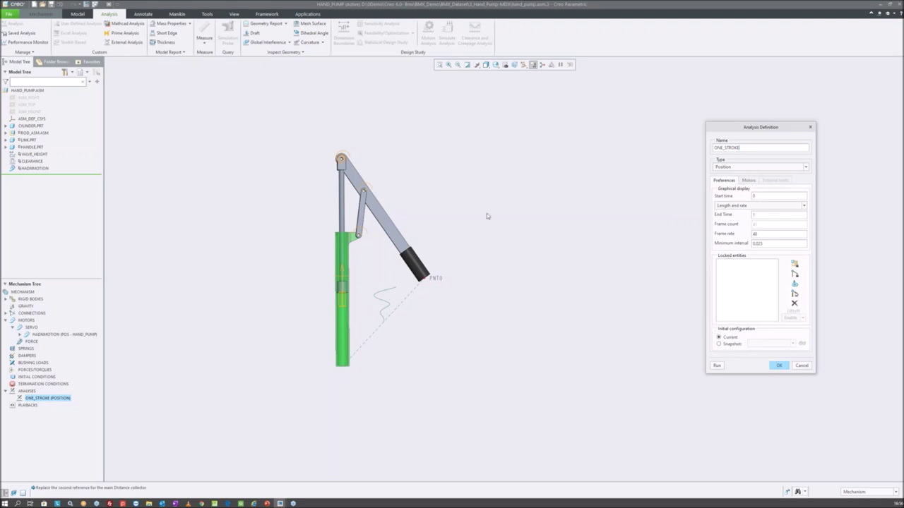
click(719, 366)
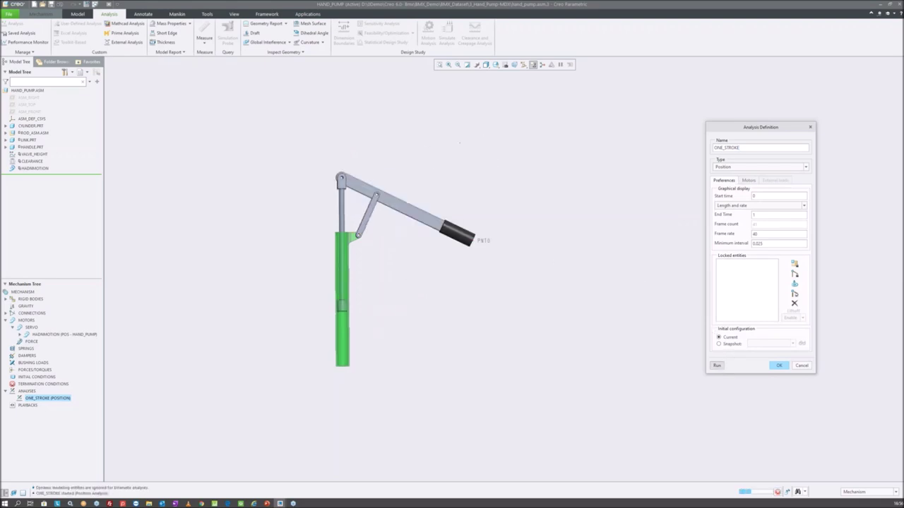
key(Return)
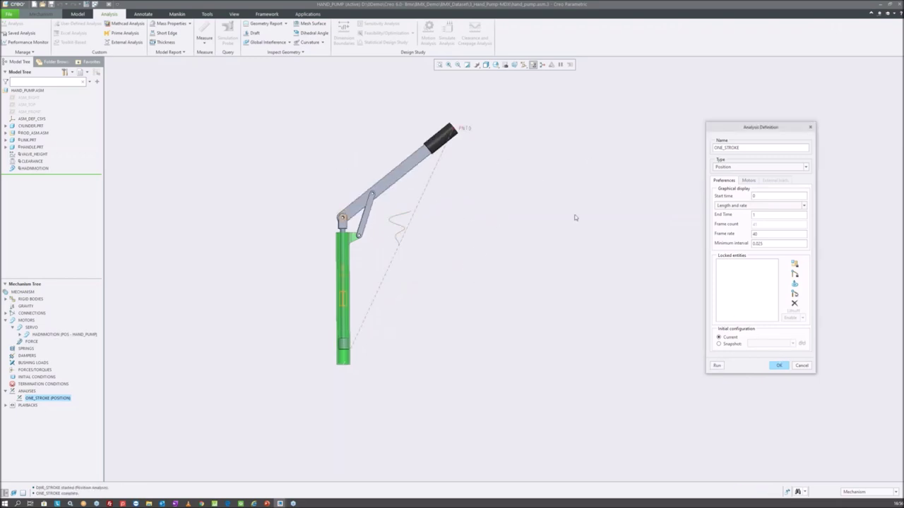
click(773, 365)
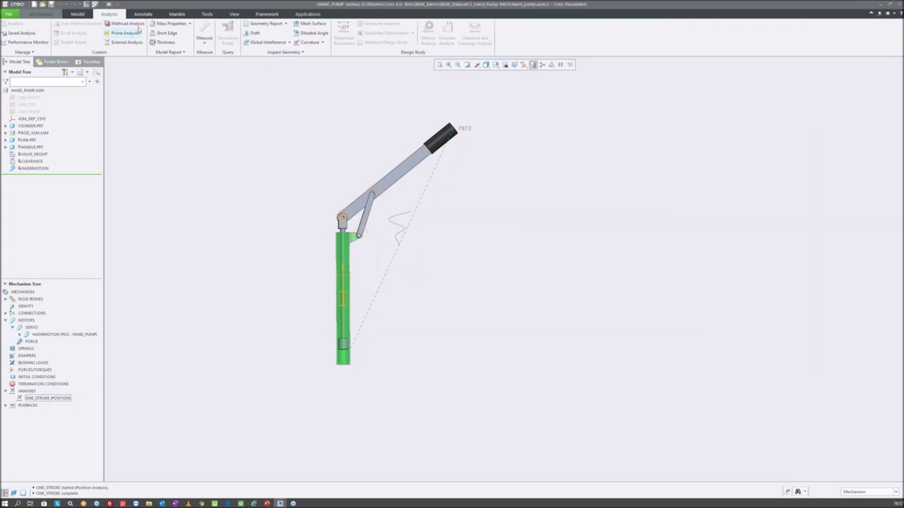
click(40, 14)
- Review the ONE_STROKE measures: CLEARANCE_CLEARANCE, Degrees_of_Freedom and VALUE_HEIGHT_DISTANCE_Y
click(127, 32)
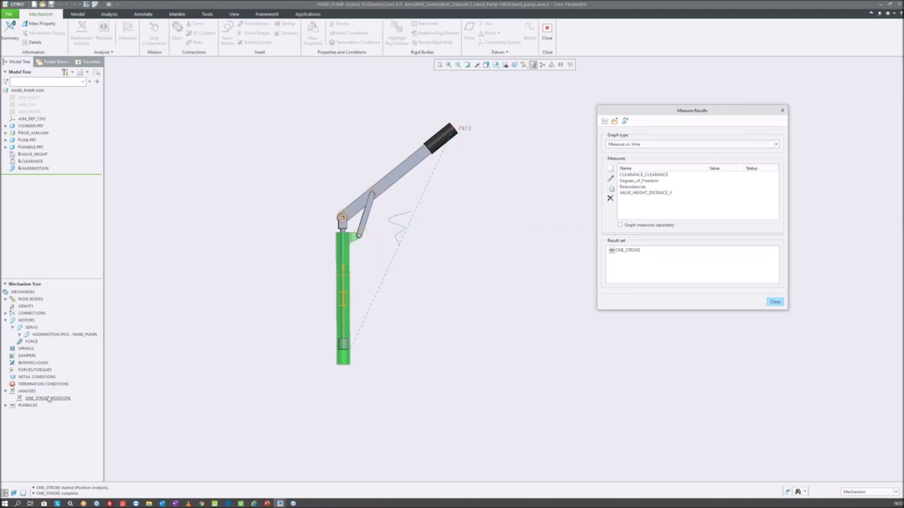
click(631, 252)
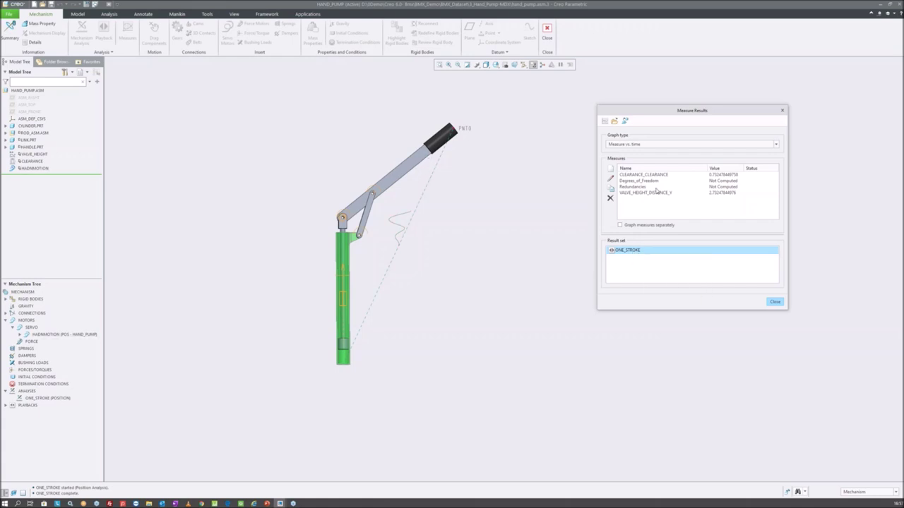
drag(707, 111, 663, 135)
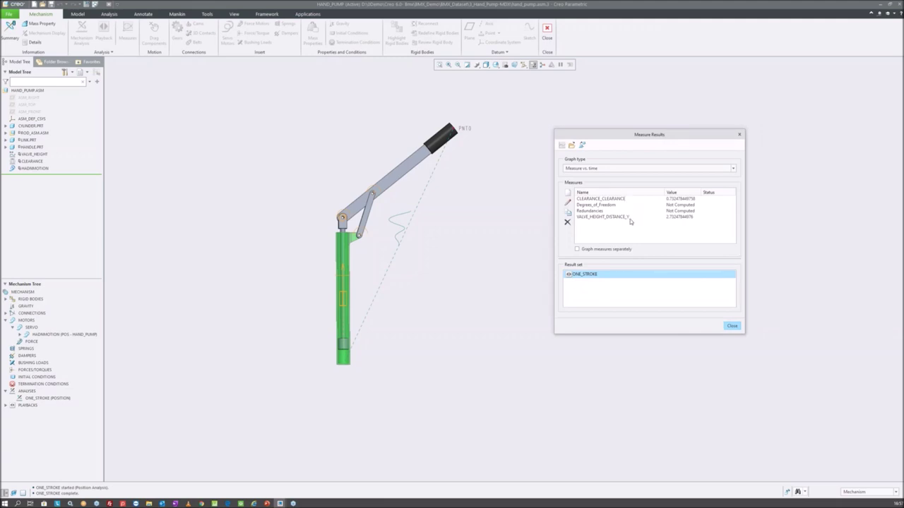
click(621, 199)
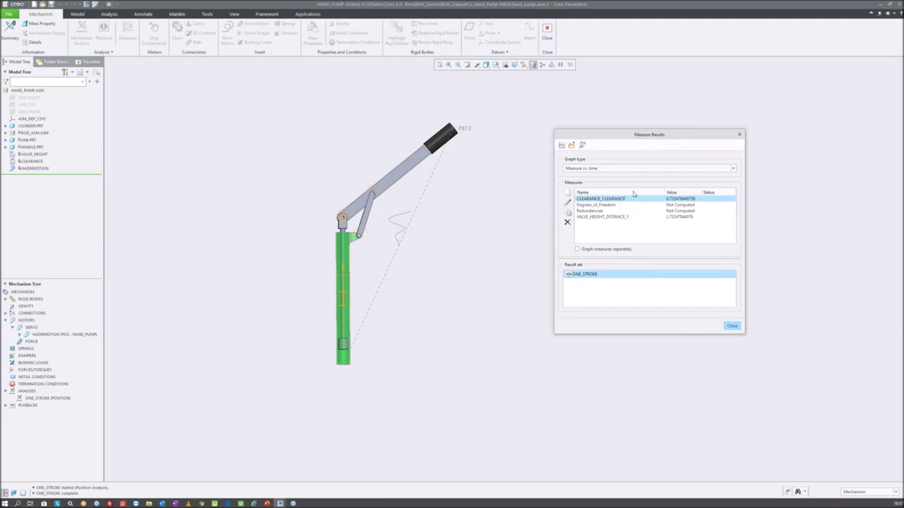
click(622, 205)
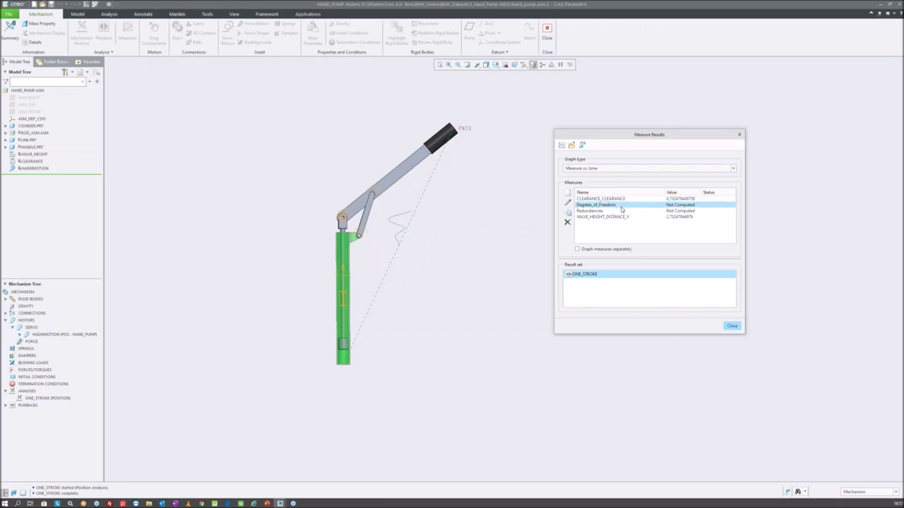
click(628, 217)
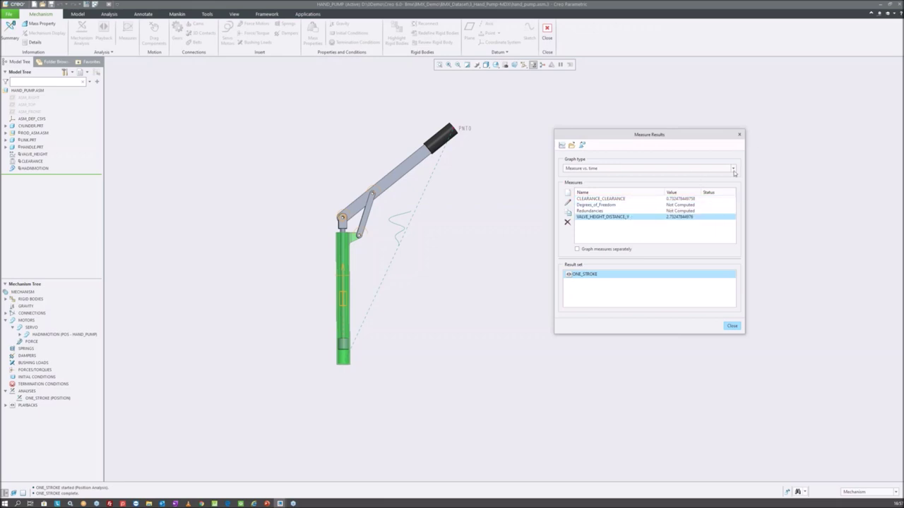
click(618, 198)
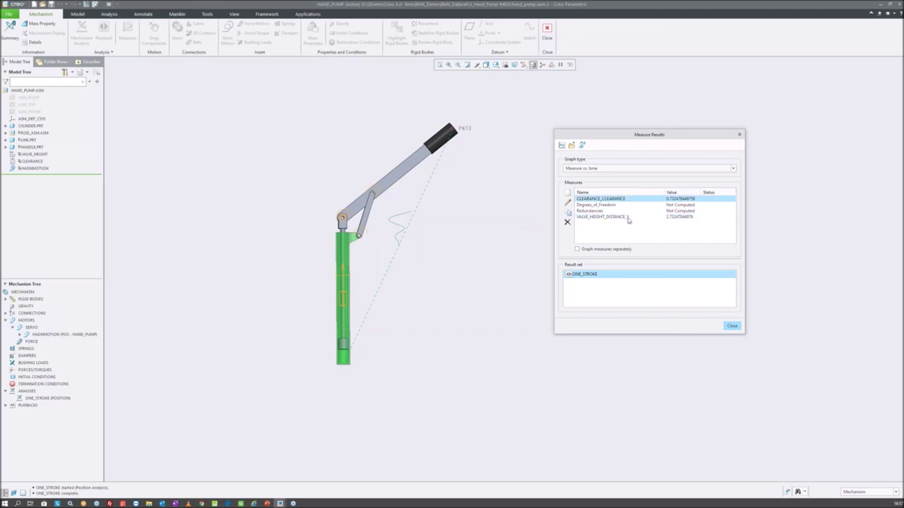
click(732, 326)
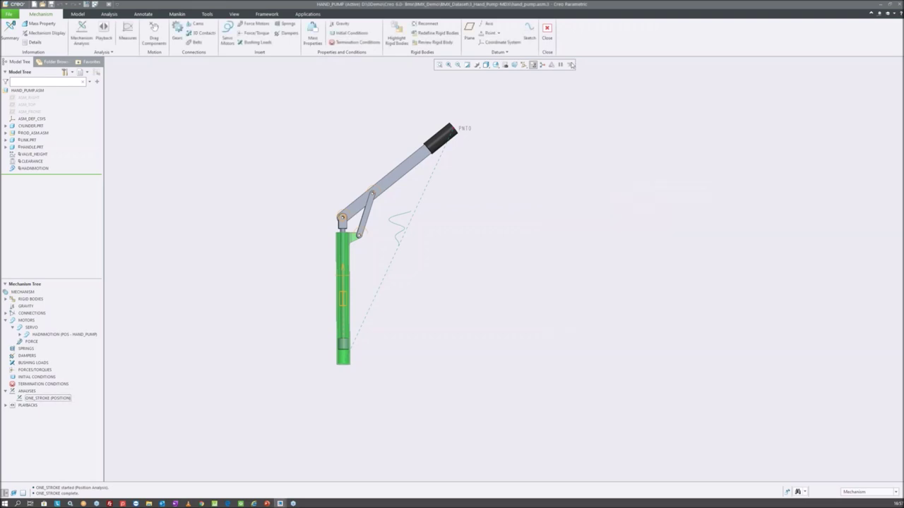
- Exit Mechanism without saving the playback, then select the VALUE_HEIGHT feature
click(547, 32)
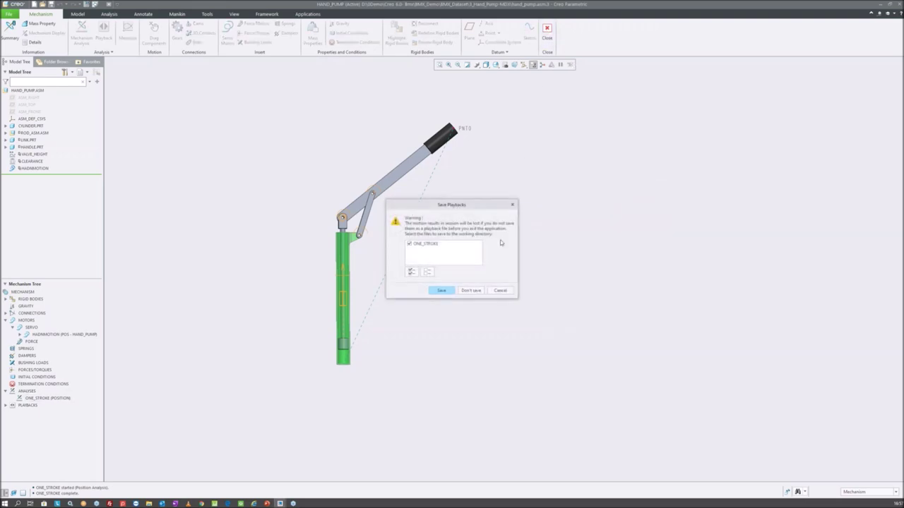
click(479, 290)
click(32, 155)
mouse_move(314, 251)
middle_down()
mouse_move(328, 247)
mouse_move(358, 196)
mouse_move(334, 259)
middle_up()
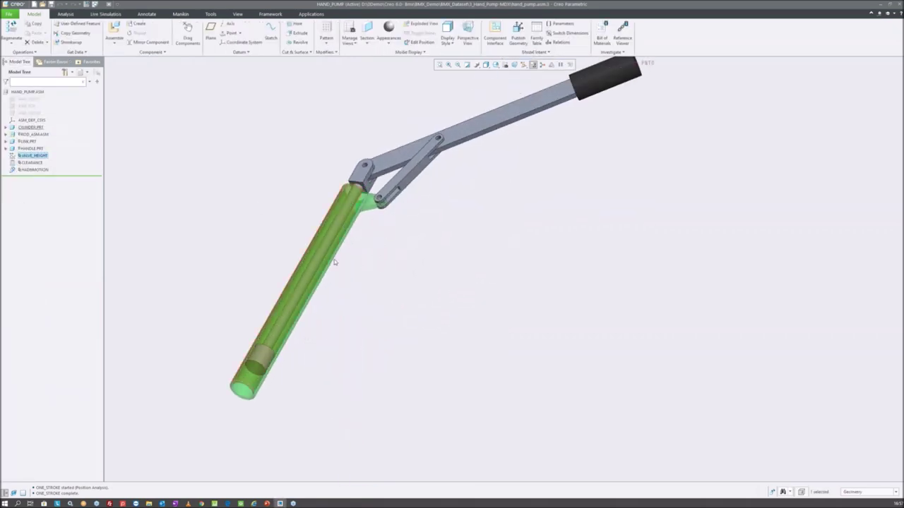
- Edit the VALVE_HEIGHT distance analysis and orbit to view the cylinder end
click(42, 155)
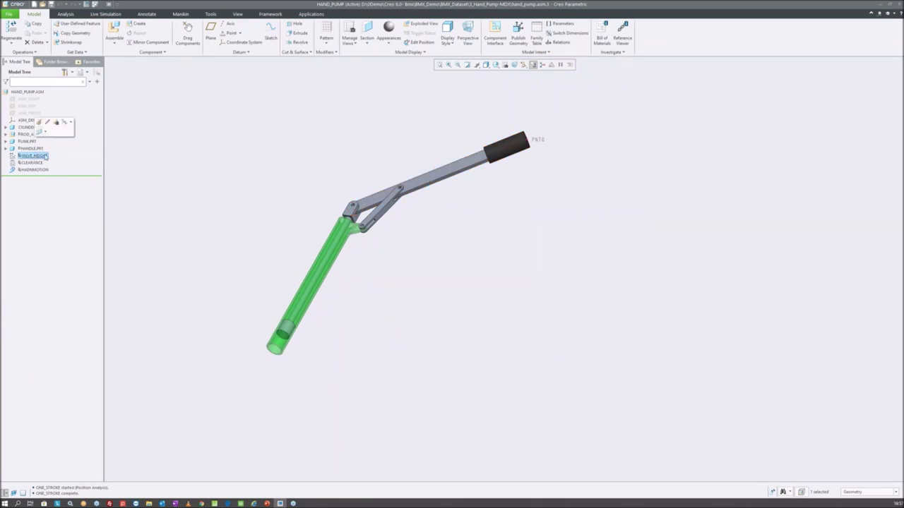
click(48, 122)
scroll(276, 349, down, 2)
scroll(256, 335, down, 3)
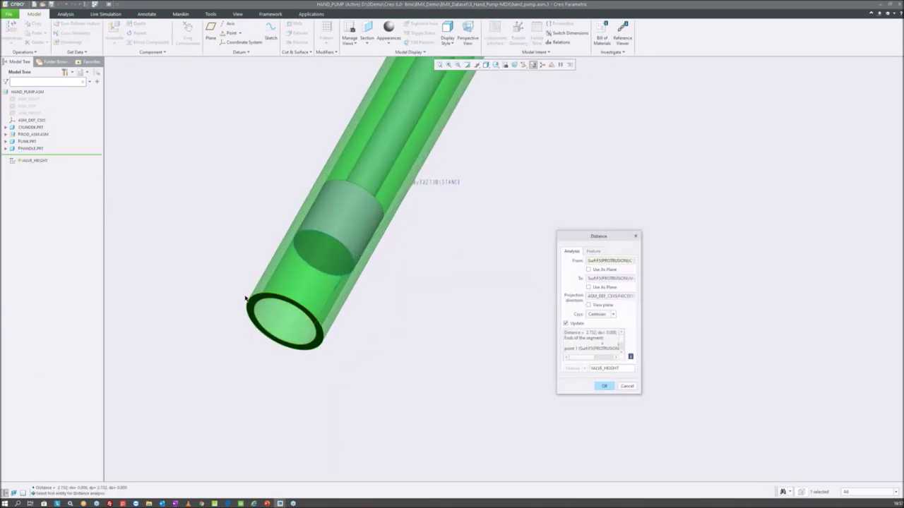
middle_drag(256, 335, 276, 335)
scroll(276, 335, up, 2)
scroll(336, 200, down, 3)
middle_drag(336, 201, 335, 237)
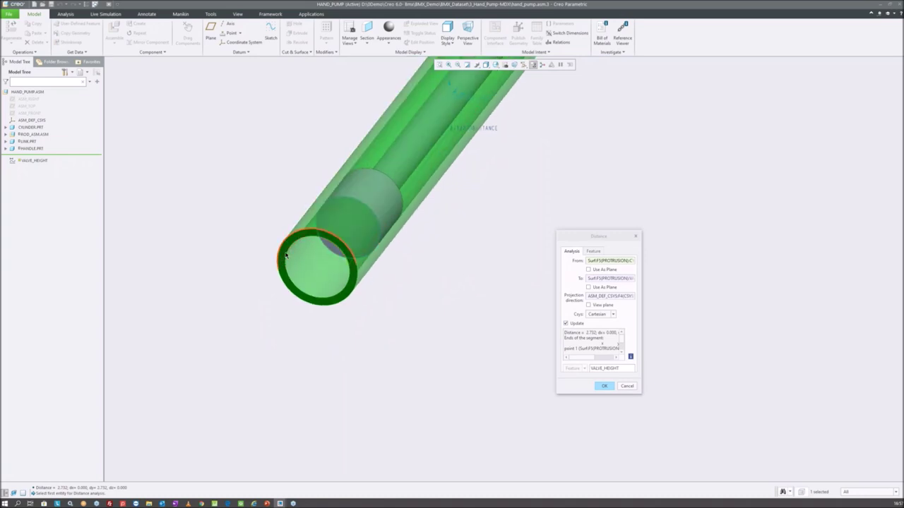
- Zoom out on the tube and commit the VALVE_HEIGHT analysis, measuring 2.732
scroll(302, 238, down, 3)
middle_drag(302, 239, 302, 281)
scroll(309, 264, down, 3)
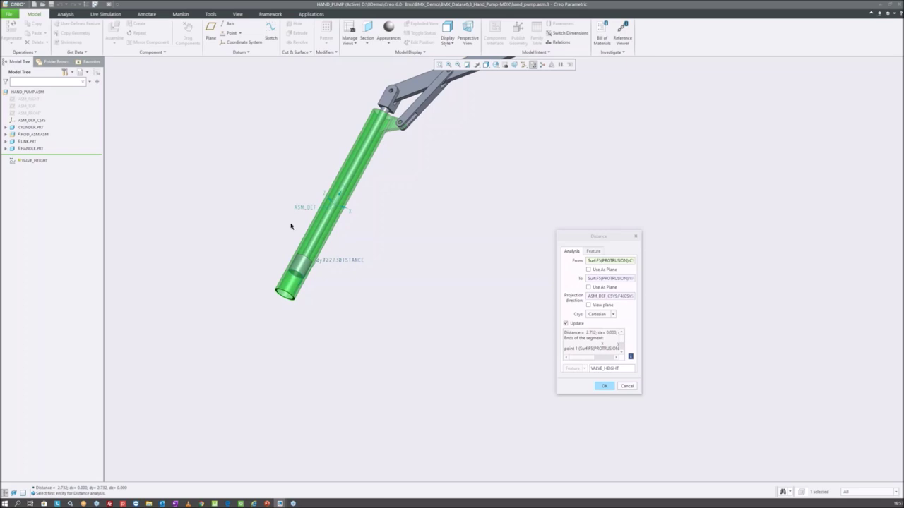
scroll(300, 263, down, 1)
scroll(299, 263, down, 1)
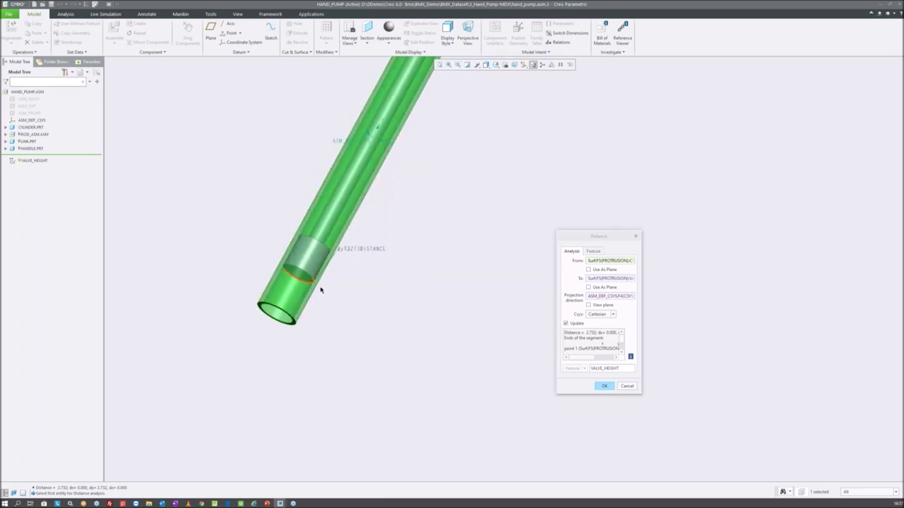
scroll(305, 320, up, 1)
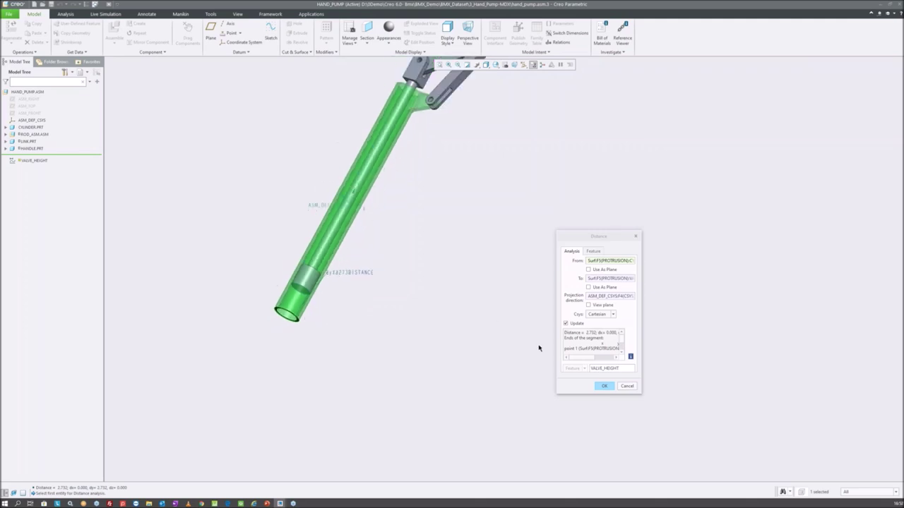
click(604, 387)
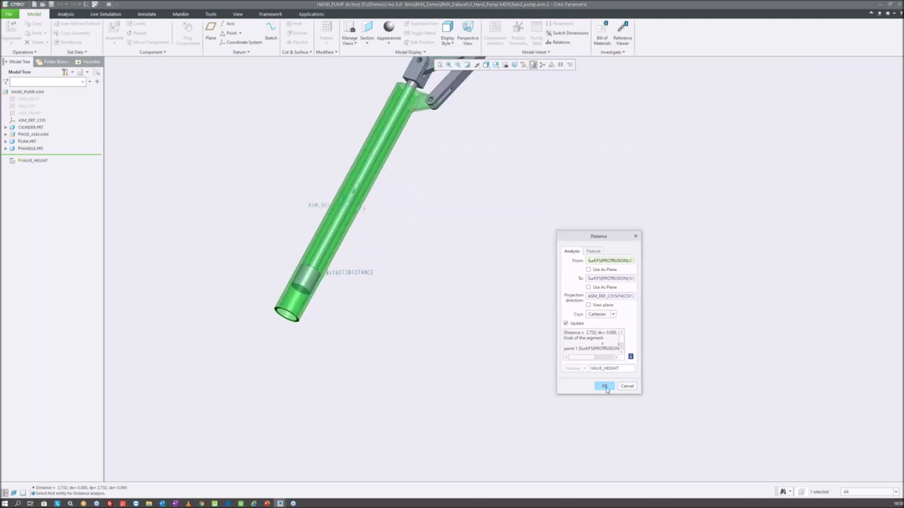
- View the VALVE_HEIGHT feature's parameters, then close the list
right_click(39, 155)
click(89, 211)
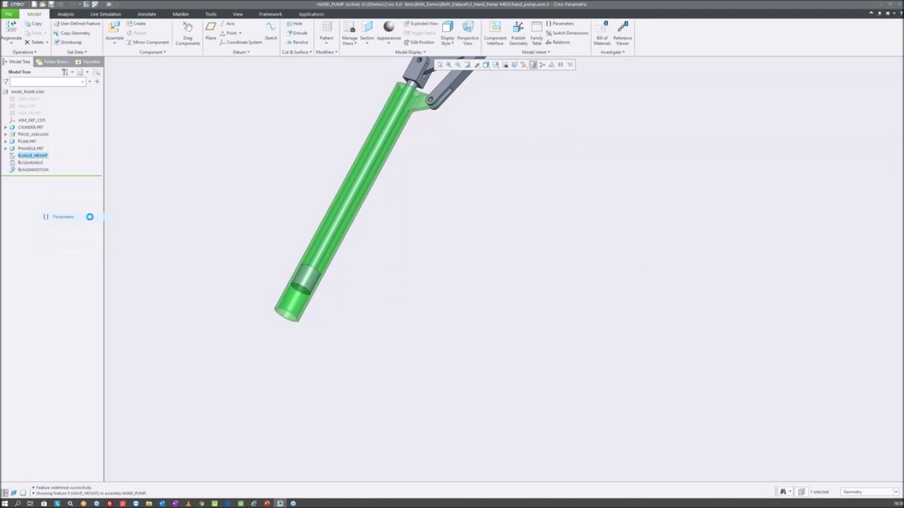
click(517, 307)
- Reopen the CLEARANCE analysis definition and swing the pump handle about its pivot
click(32, 163)
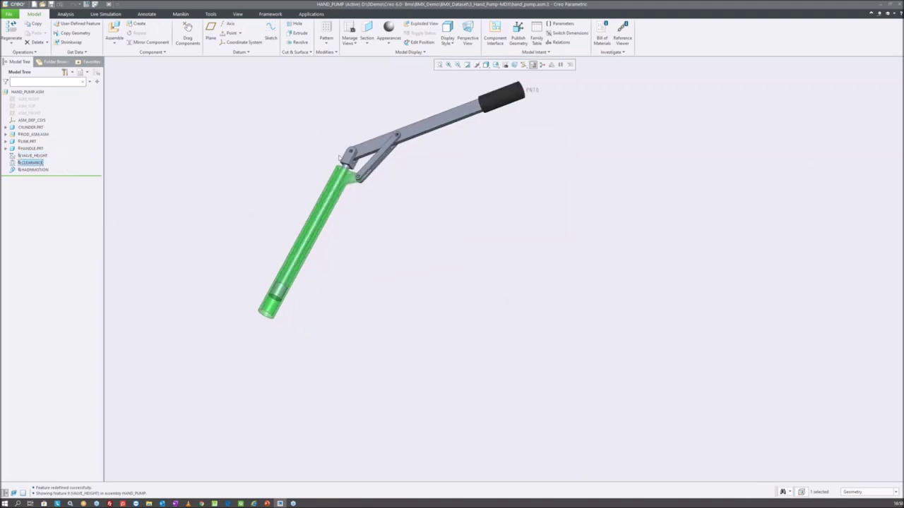
scroll(338, 157, up, 4)
click(44, 164)
click(44, 130)
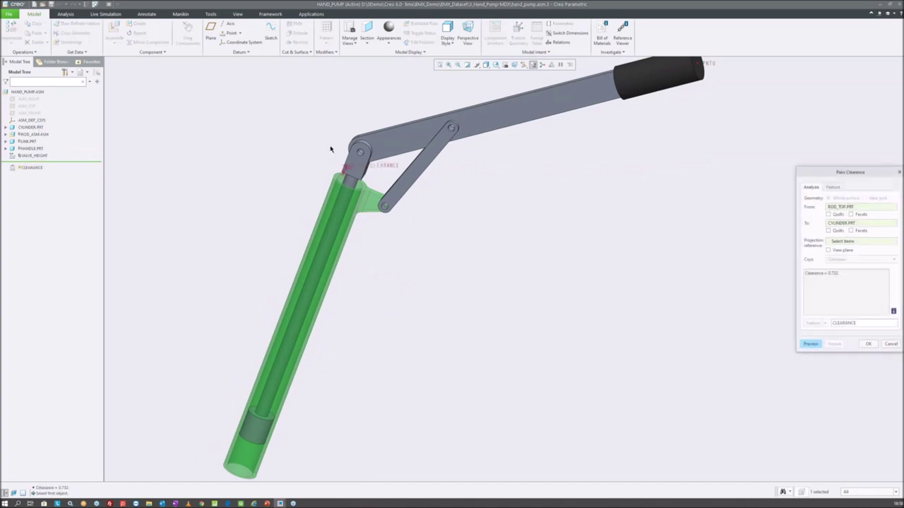
drag(522, 120, 433, 131)
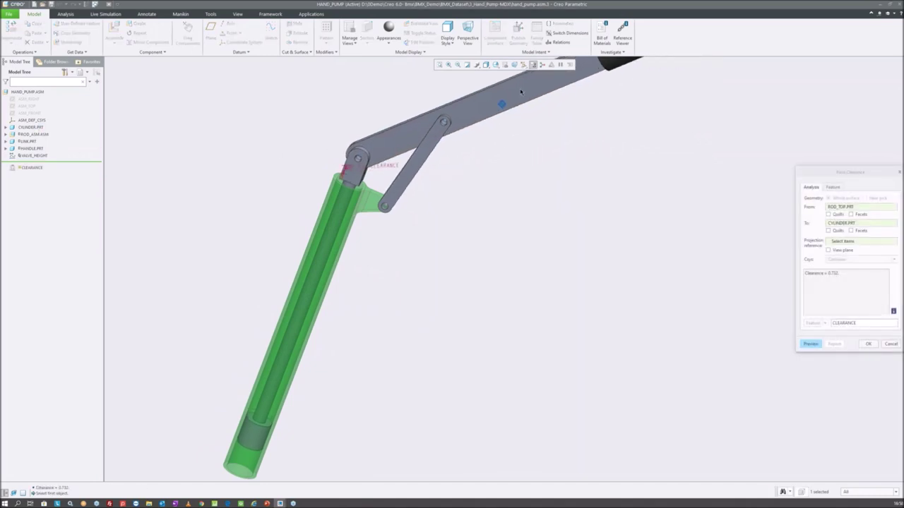
scroll(433, 131, up, 2)
scroll(459, 126, up, 2)
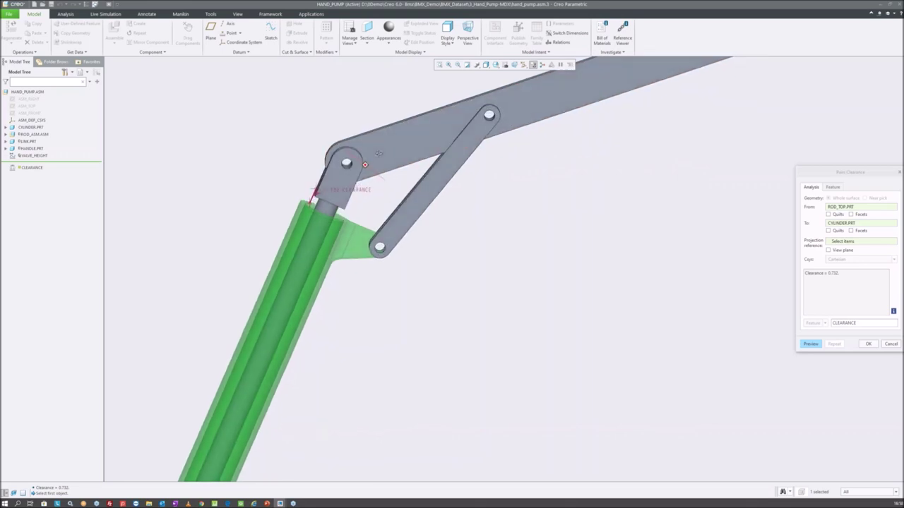
scroll(487, 118, up, 2)
scroll(519, 111, up, 2)
- Move the handle down and back up watching the 0.732 clearance, then close unchanged
drag(519, 112, 484, 122)
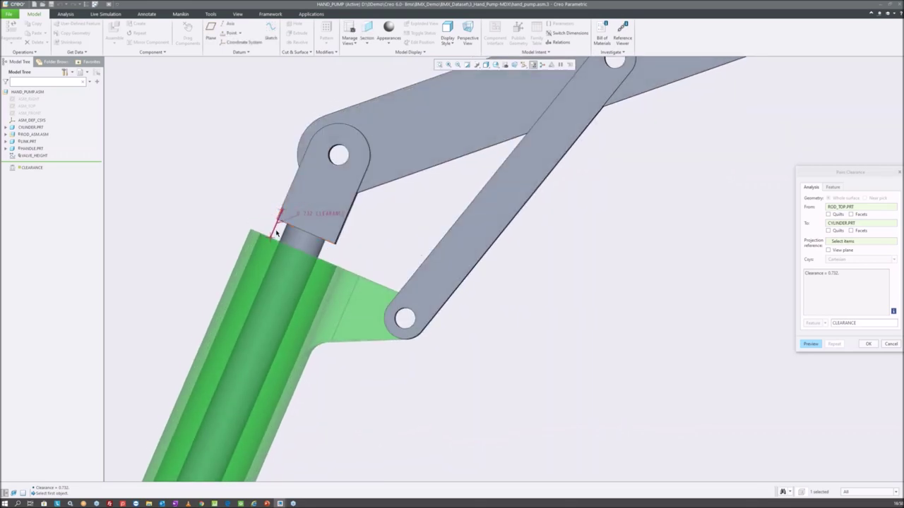
drag(439, 151, 454, 125)
scroll(454, 125, down, 2)
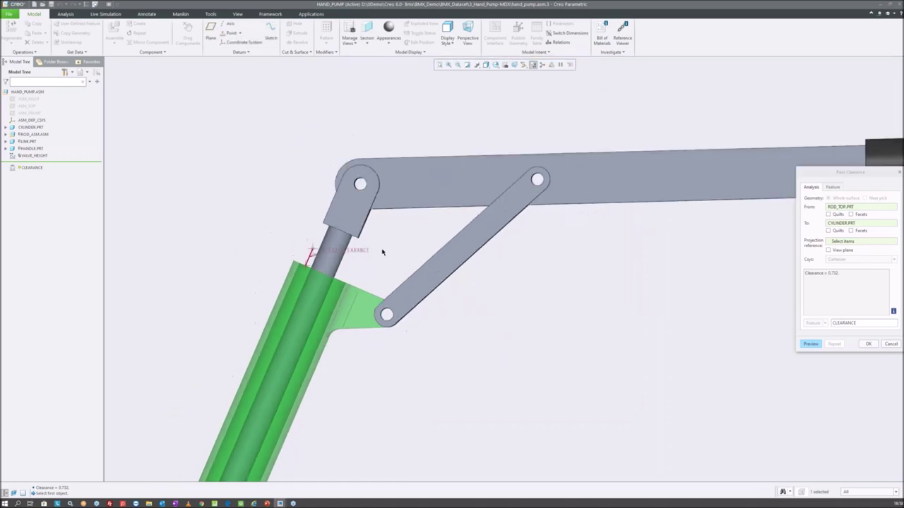
mouse_move(603, 181)
mouse_down()
mouse_move(568, 89)
mouse_move(579, 120)
mouse_move(541, 95)
mouse_move(609, 202)
mouse_move(598, 165)
mouse_up()
scroll(417, 207, down, 3)
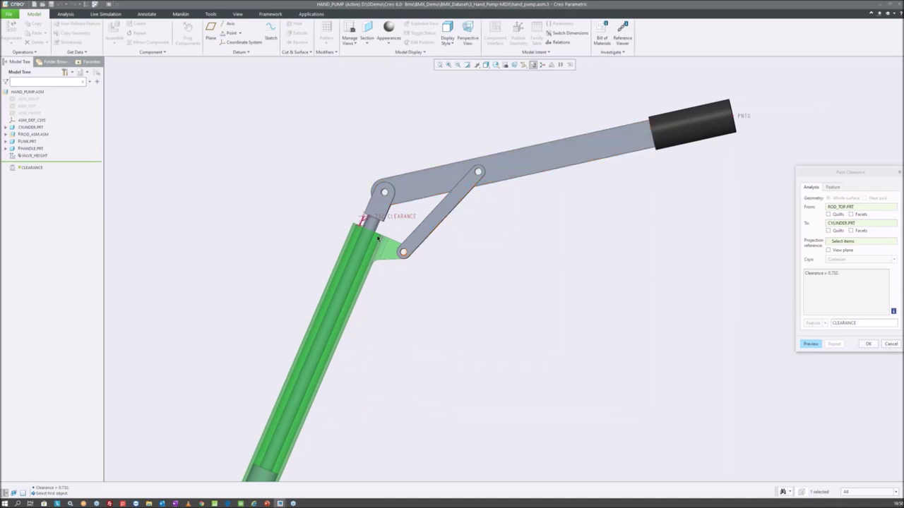
scroll(378, 239, up, 2)
scroll(378, 240, up, 1)
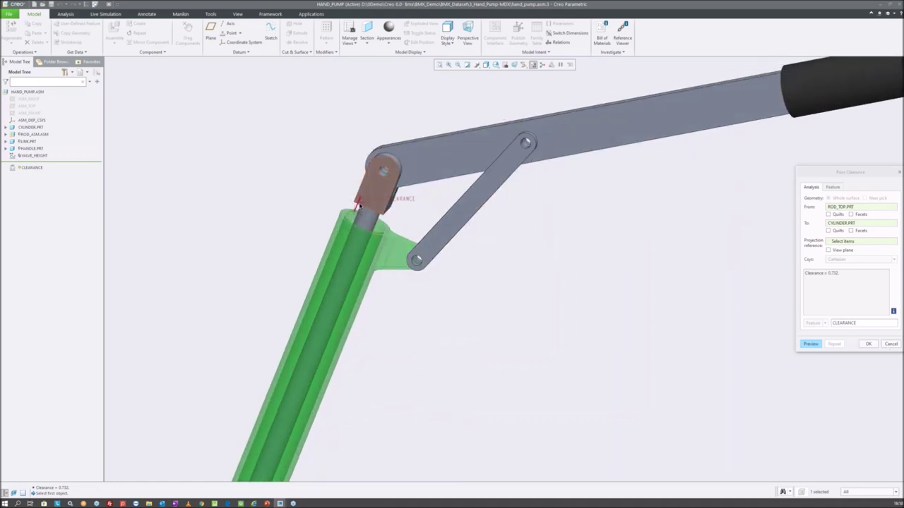
click(889, 344)
scroll(292, 218, down, 2)
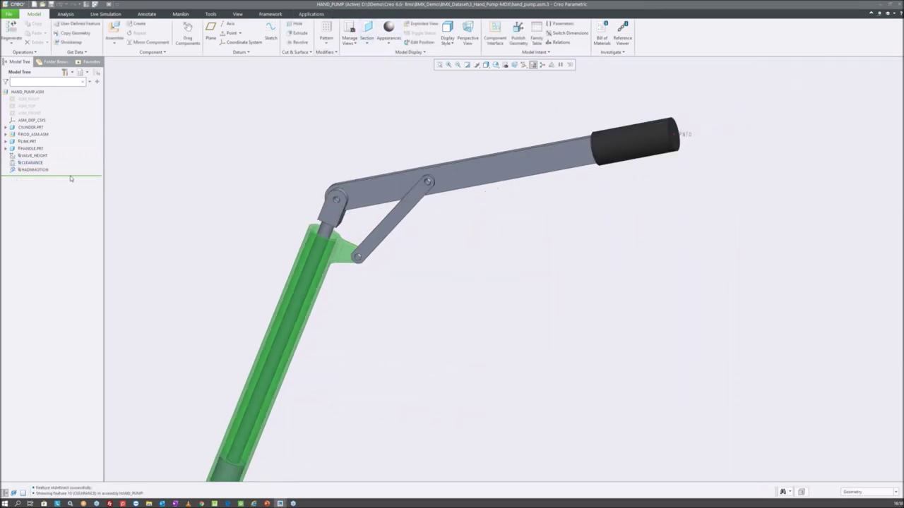
- Swing the handle upward, rotate the view so it lies horizontal, and select HANDLE.PRT
ctrl+alt+drag(393, 173, 405, 152)
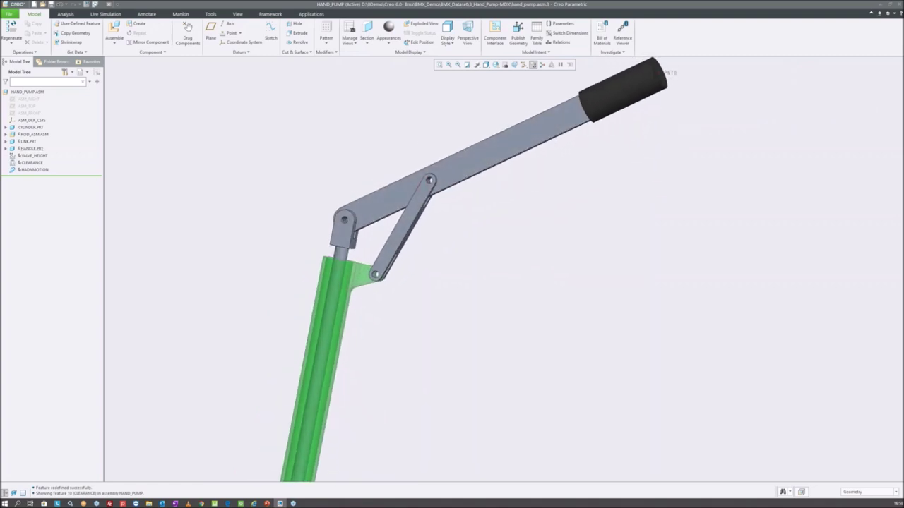
scroll(277, 201, down, 3)
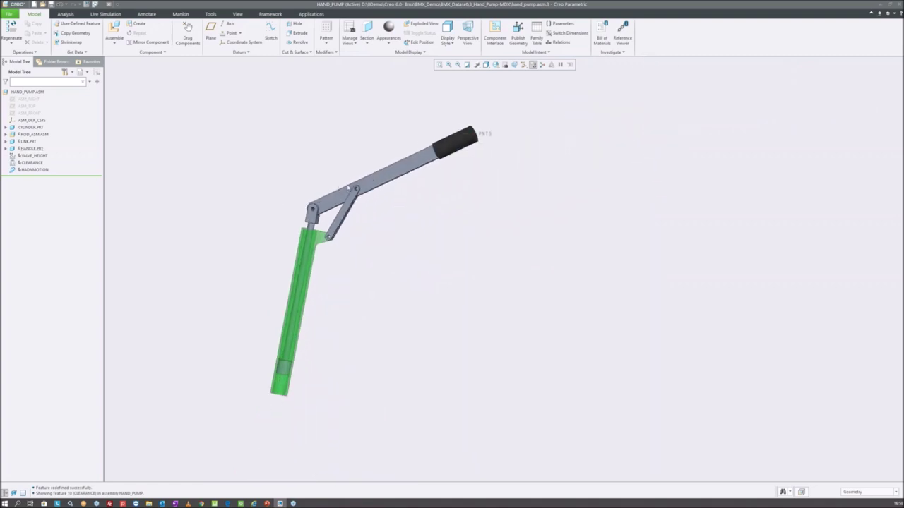
click(65, 14)
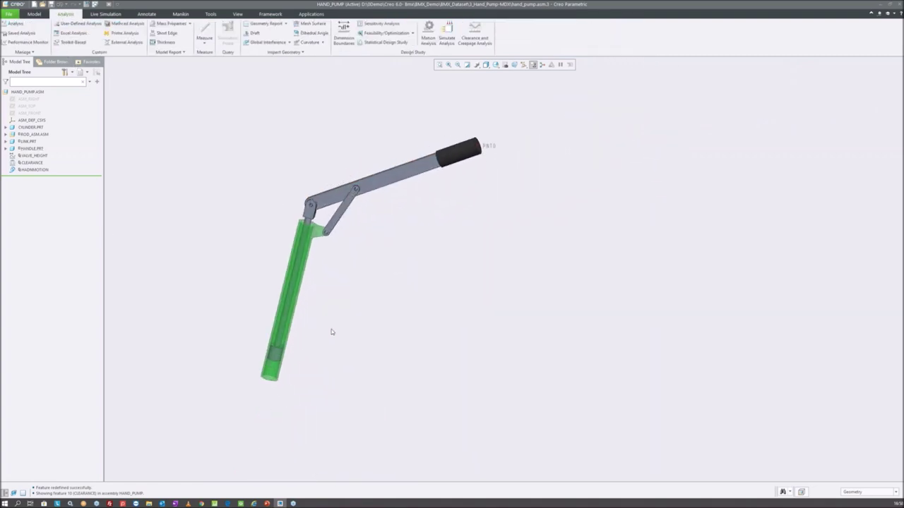
middle_drag(331, 332, 353, 252)
scroll(243, 388, up, 2)
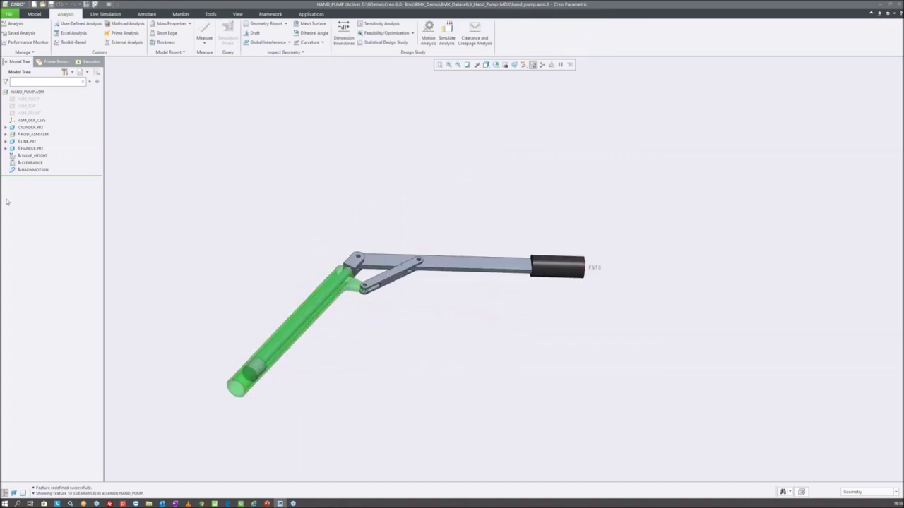
click(31, 148)
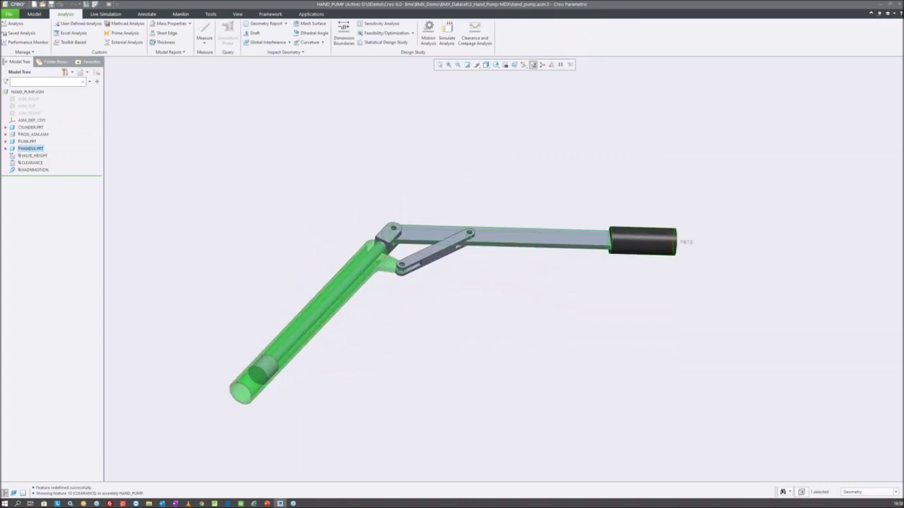
scroll(374, 346, down, 2)
- Swing the handle up and down through its travel, leaving it near horizontal
click(401, 332)
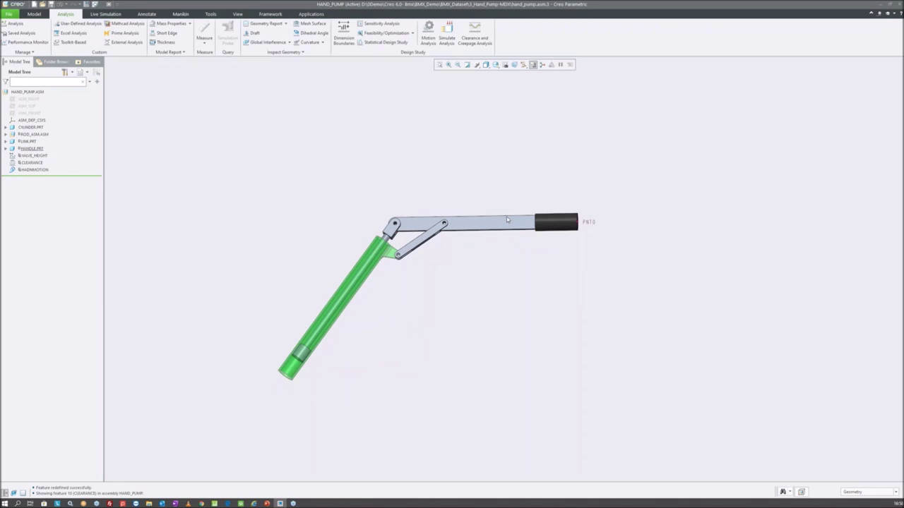
drag(506, 220, 518, 197)
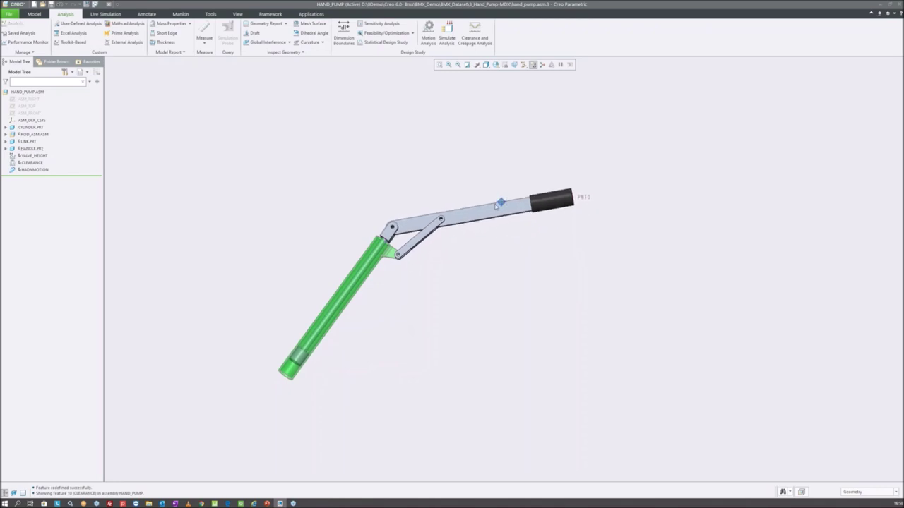
drag(496, 216, 402, 338)
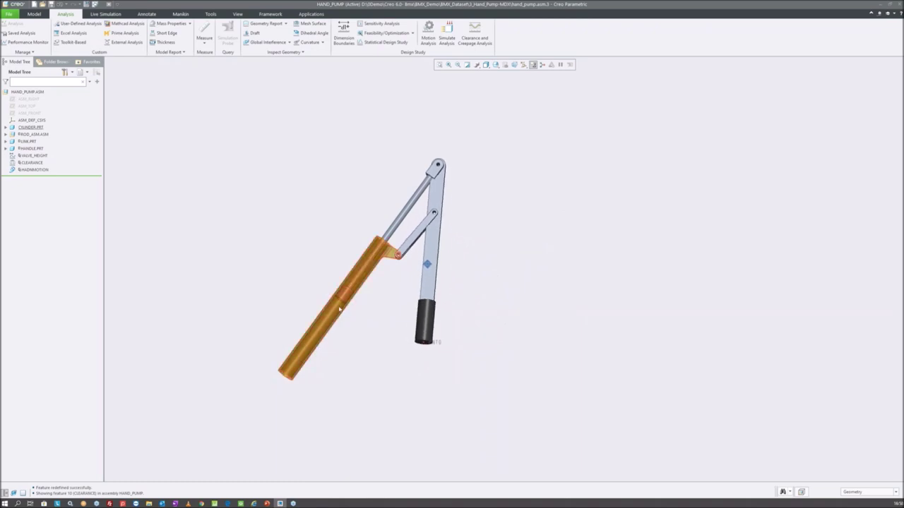
click(300, 364)
mouse_move(426, 315)
mouse_down()
mouse_move(566, 181)
mouse_move(508, 266)
mouse_move(447, 286)
mouse_up()
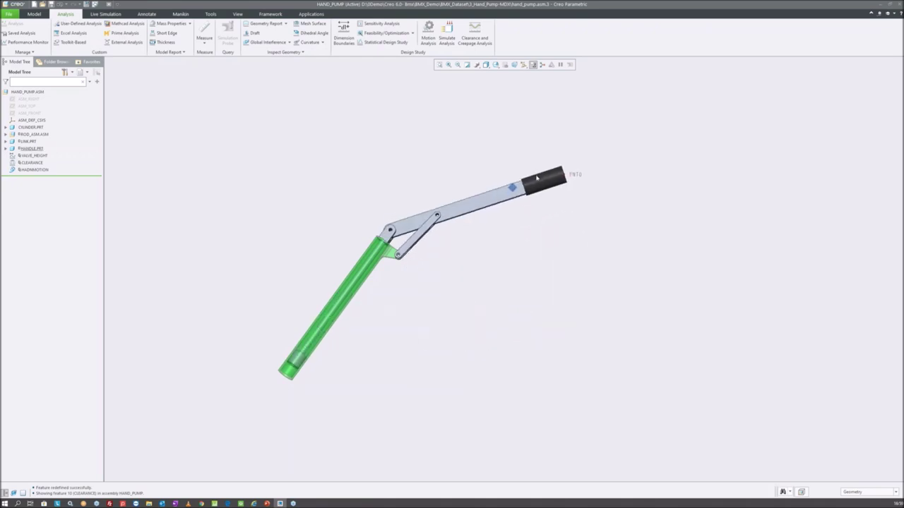
drag(447, 286, 543, 195)
drag(386, 216, 395, 241)
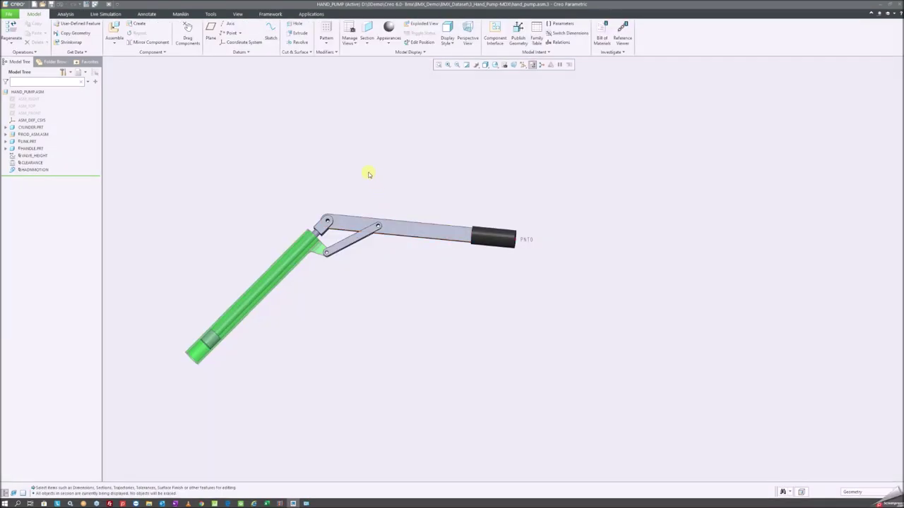
click(314, 13)
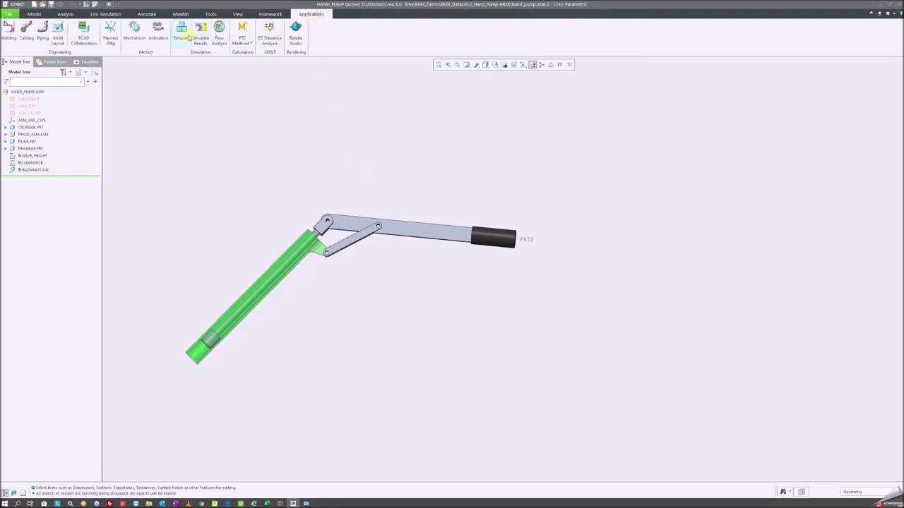
click(131, 31)
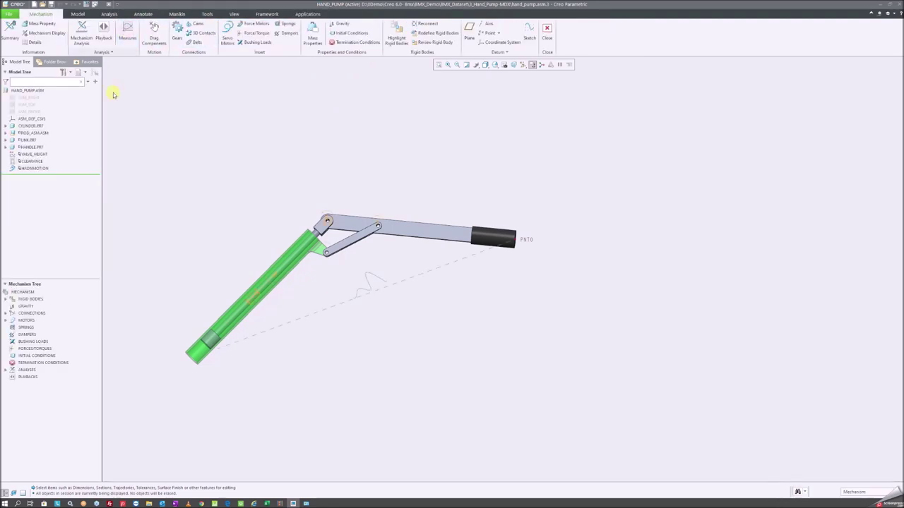
click(5, 369)
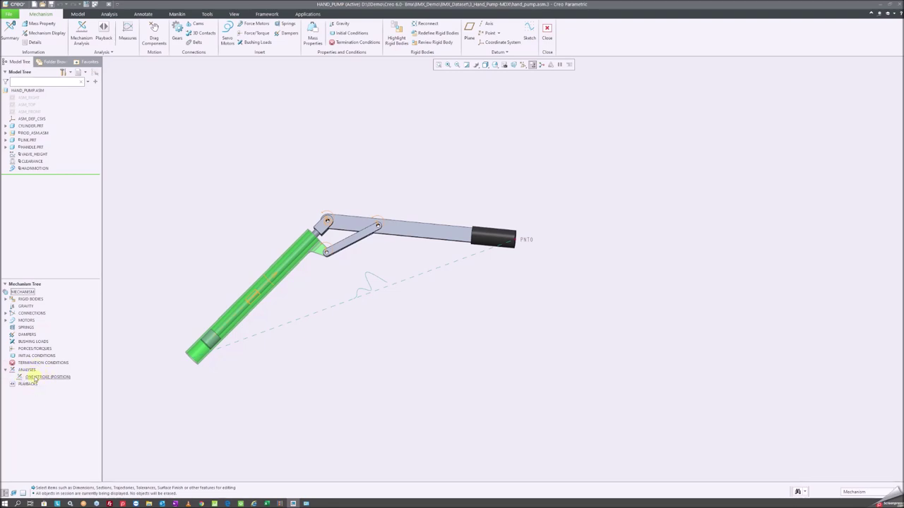
click(41, 377)
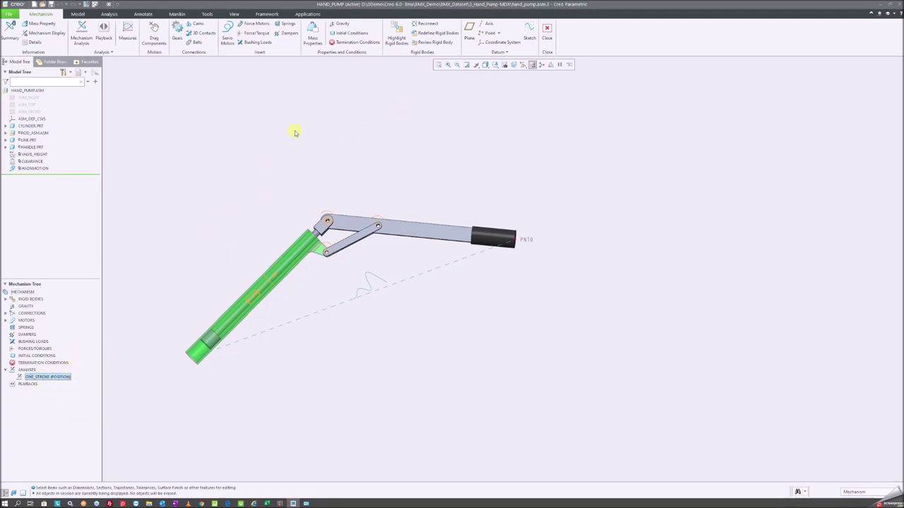
click(546, 29)
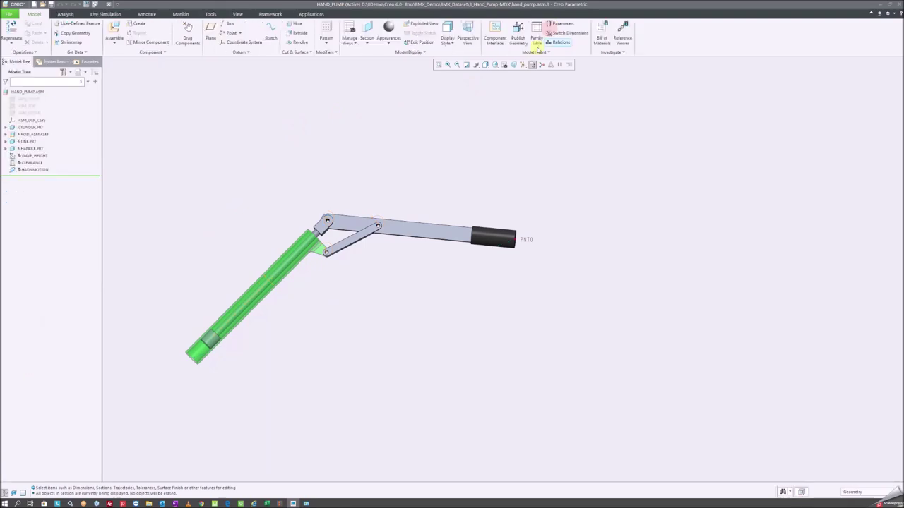
- Create a new Motion Analysis feature named RANGE_OF_MOTION and continue to its definition
click(65, 14)
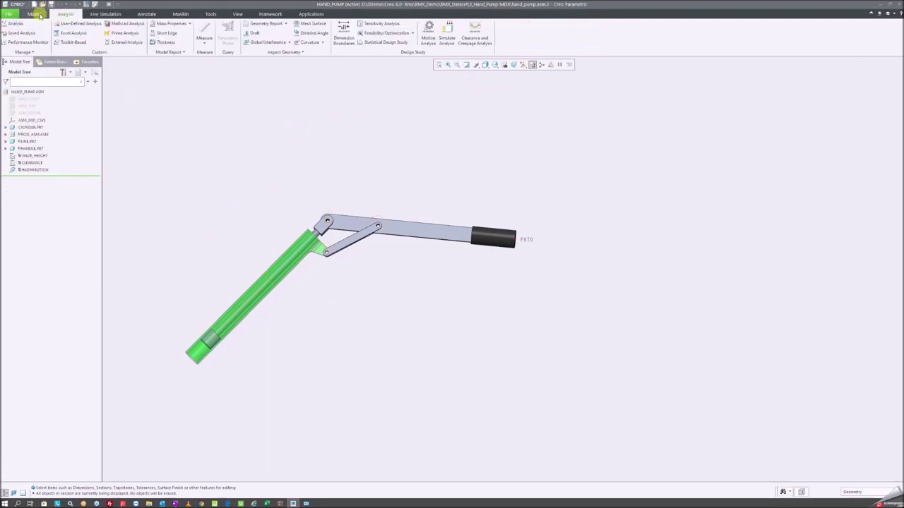
click(14, 26)
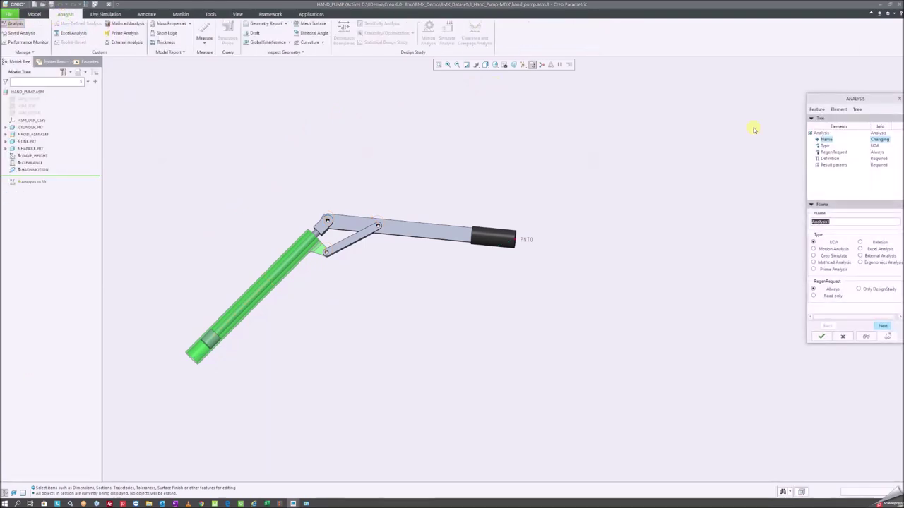
drag(824, 100, 538, 119)
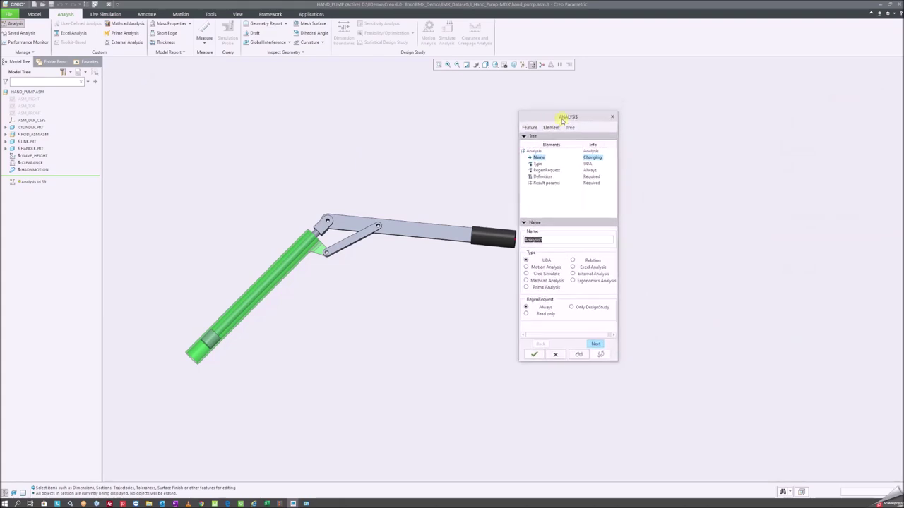
click(555, 276)
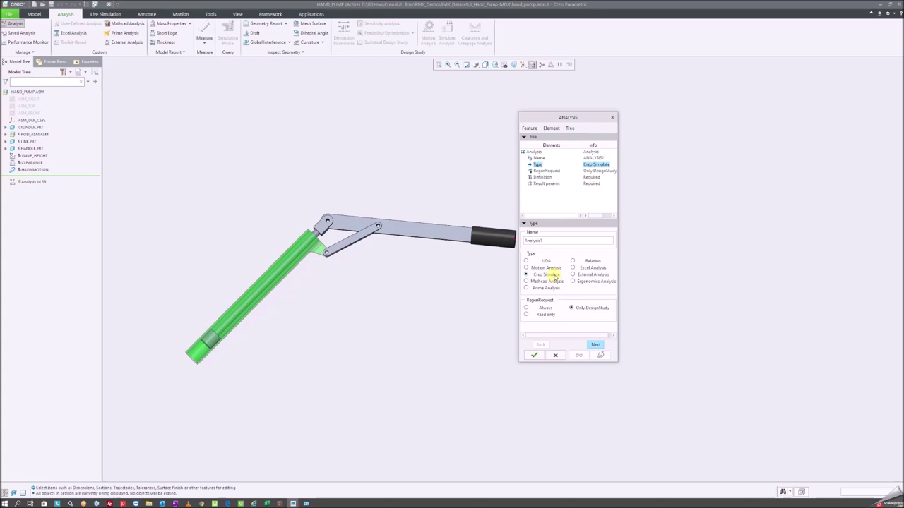
click(546, 270)
double_click(555, 239)
text(ren)
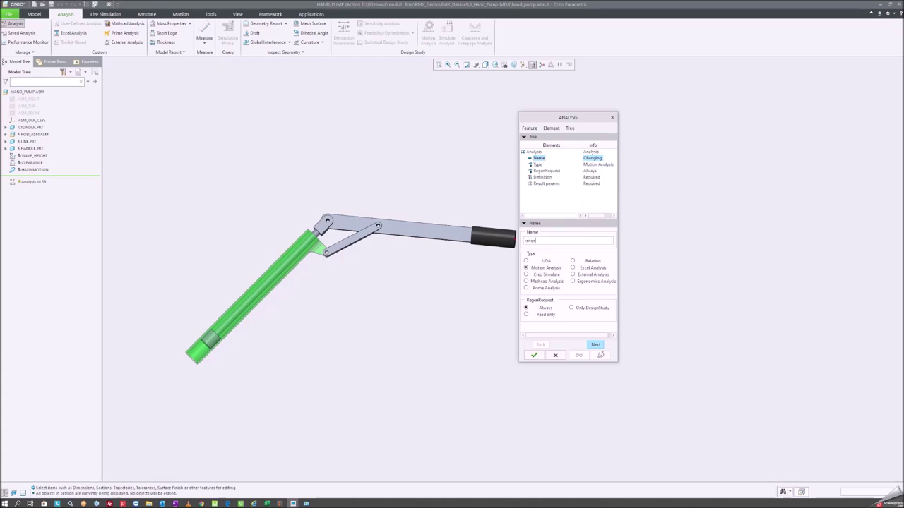
text(_motion)
key(Return)
click(594, 344)
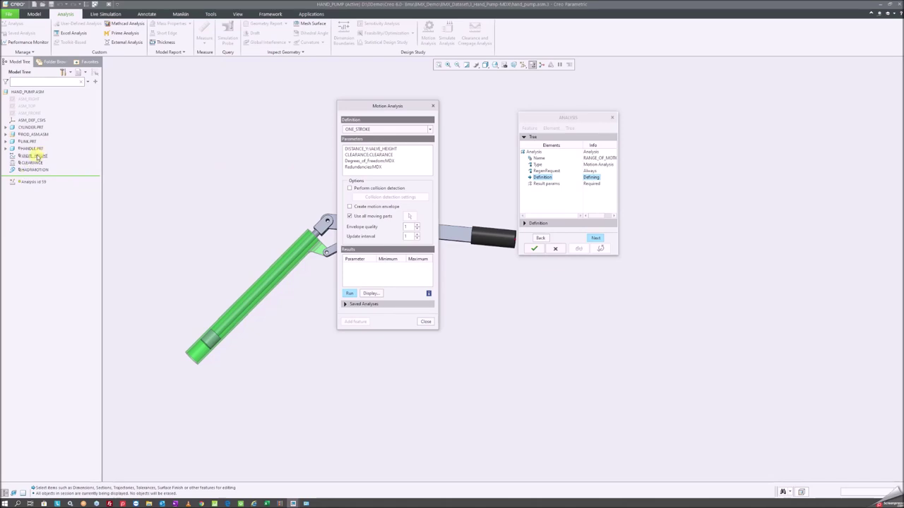
- Select the CLEARANCE and DISTANCE_Y:VALVE_HEIGHT measures and run the motion analysis
click(361, 155)
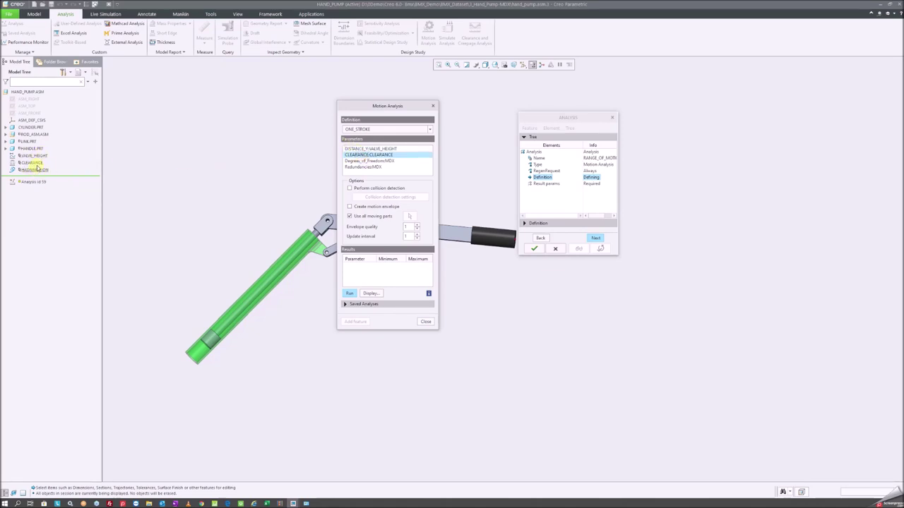
ctrl+click(365, 149)
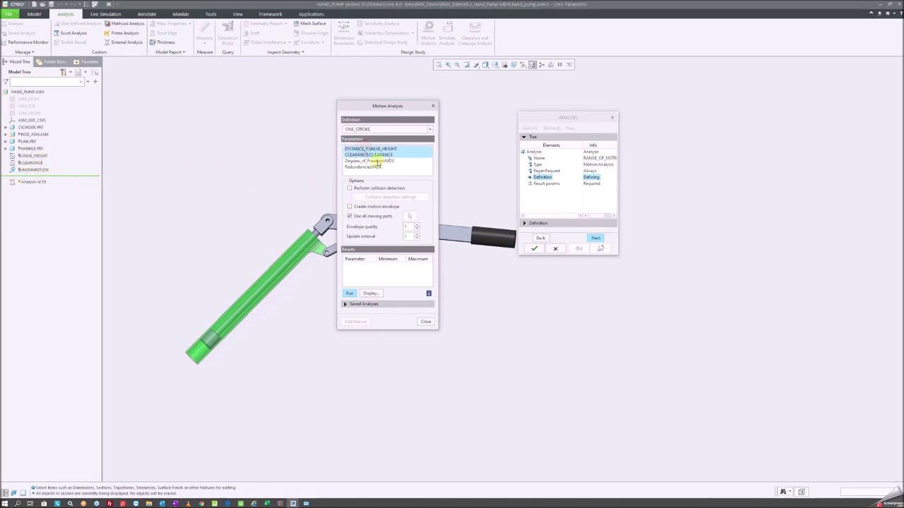
click(350, 293)
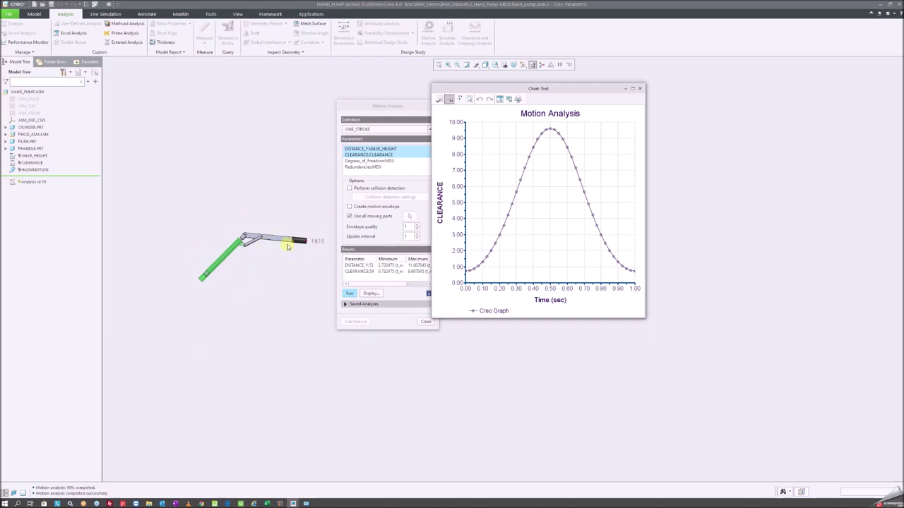
click(639, 85)
click(348, 295)
- Review the clearance and distance graphs, close them, and widen the dialog to read maximum values
mouse_move(541, 87)
mouse_down()
mouse_move(369, 94)
mouse_move(336, 86)
mouse_move(295, 209)
mouse_move(314, 209)
mouse_up()
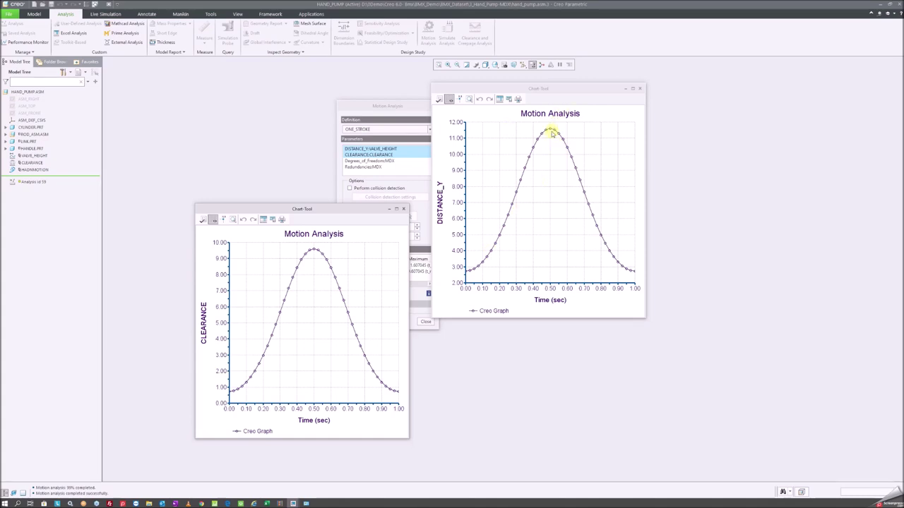
click(639, 90)
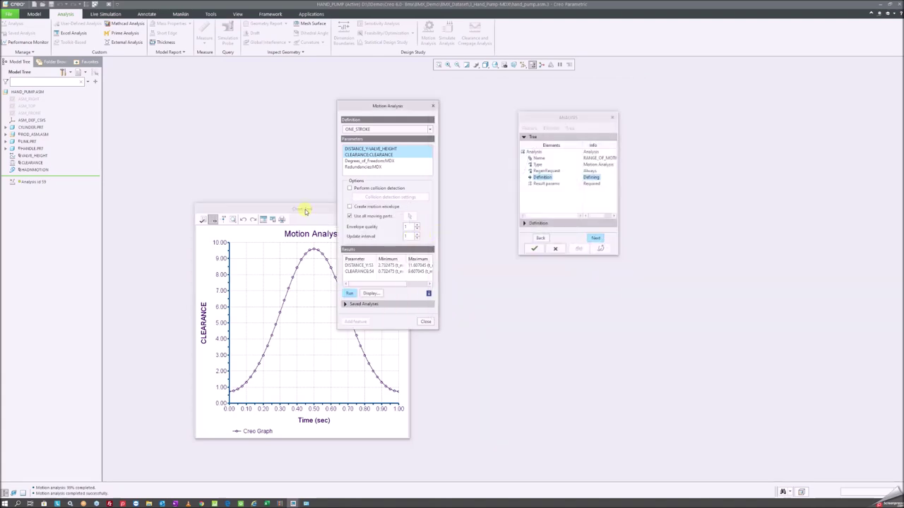
click(402, 211)
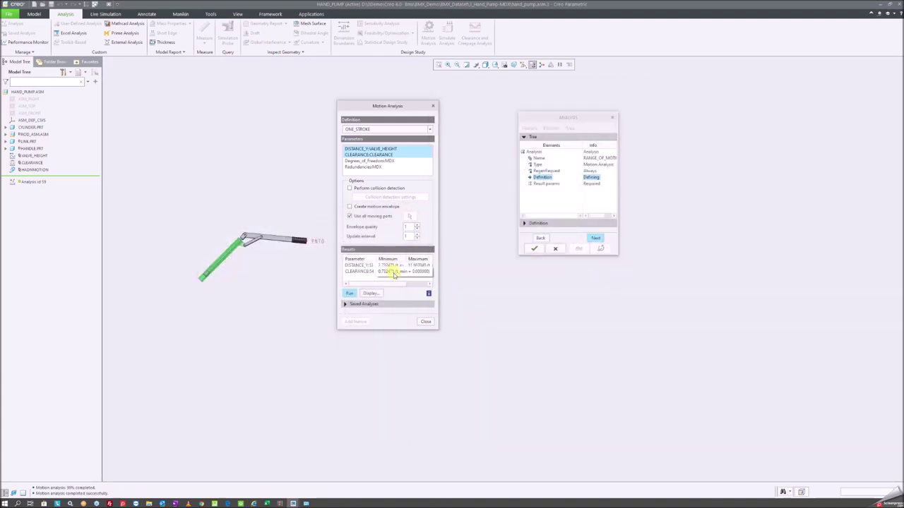
drag(437, 252, 469, 250)
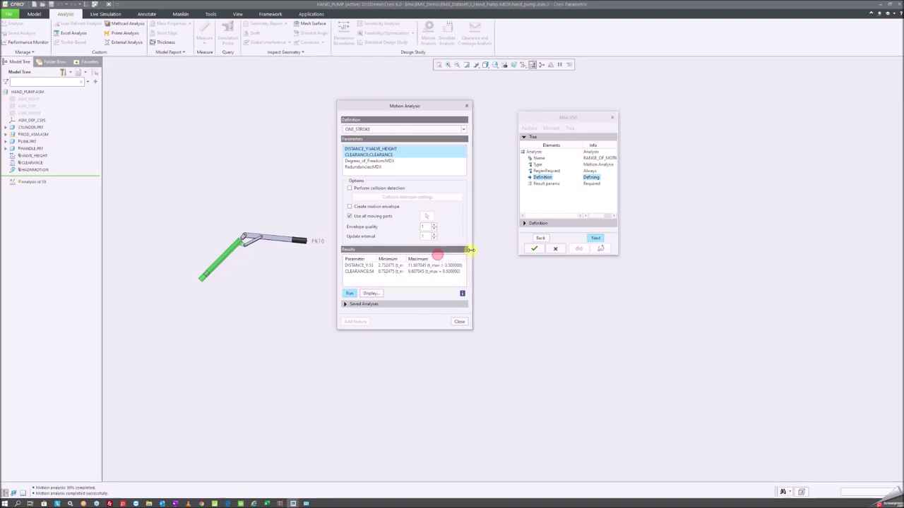
drag(408, 261, 414, 260)
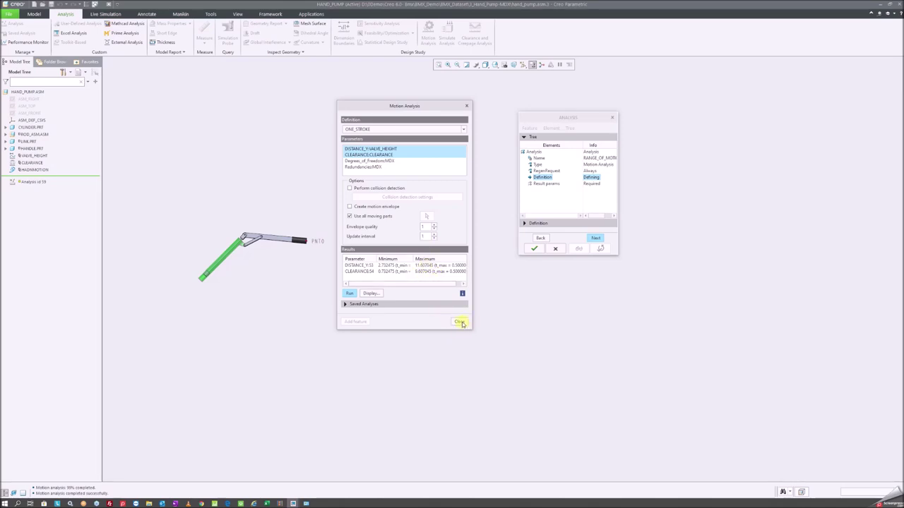
click(459, 322)
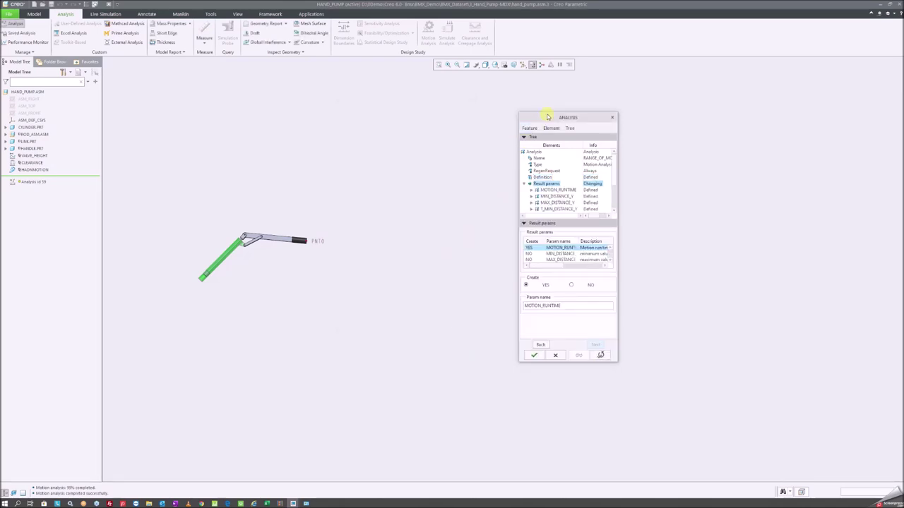
- Set MOTION_RUNTIME to not be created, and create MIN_DISTANCE_Y and MAX_DISTANCE_Y parameters
drag(548, 116, 478, 82)
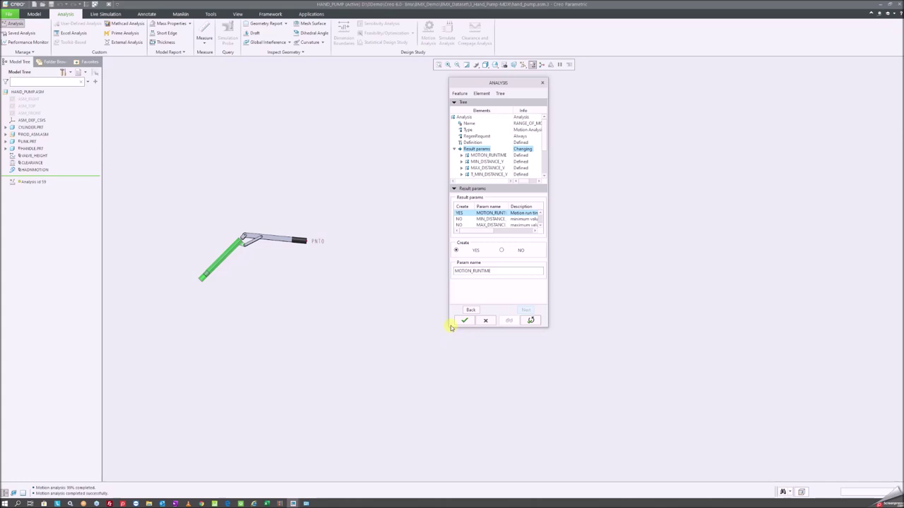
drag(449, 326, 420, 382)
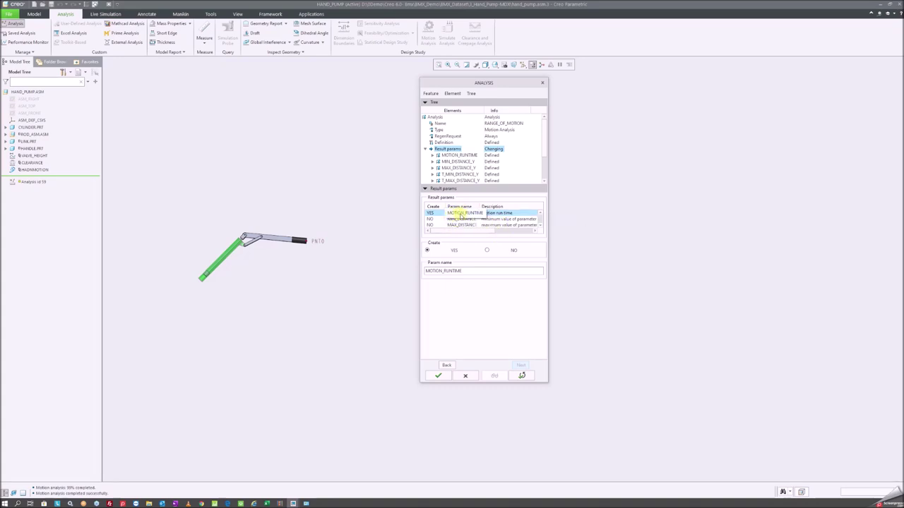
drag(479, 205, 498, 205)
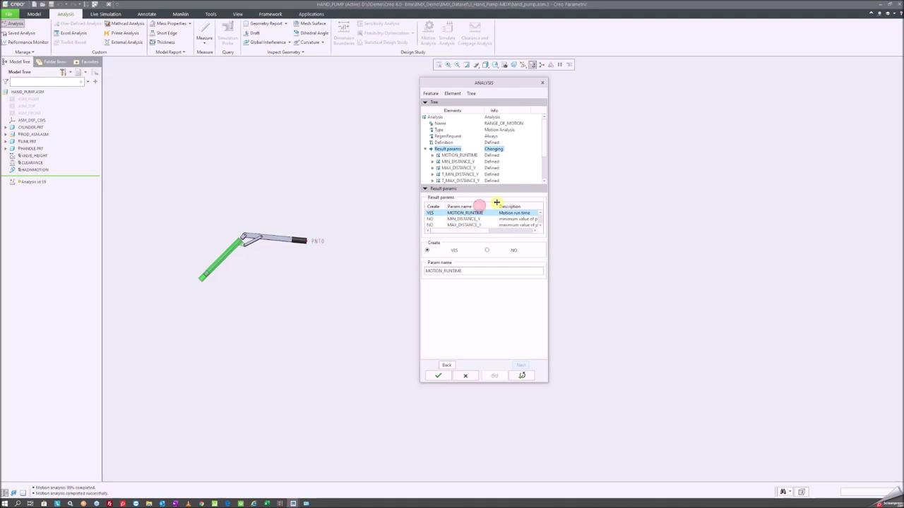
click(487, 251)
click(466, 219)
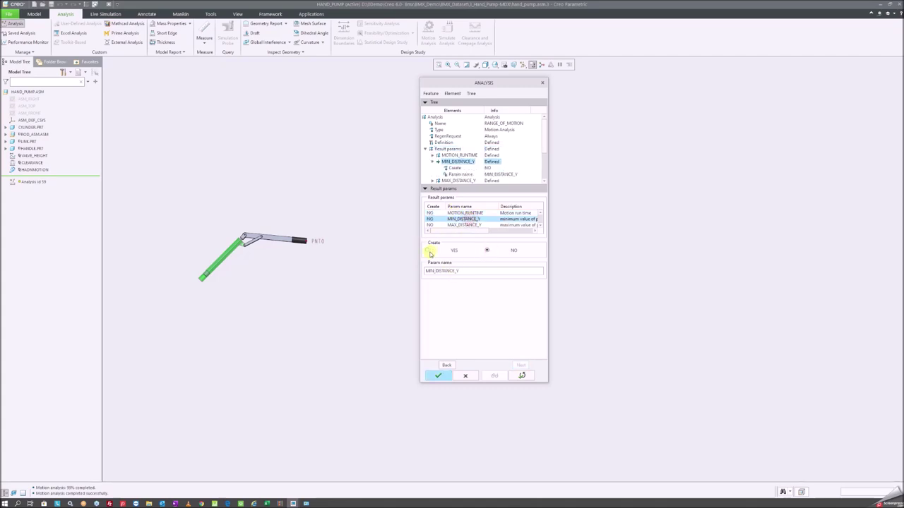
click(429, 252)
click(463, 224)
click(428, 251)
- Create MIN_CLEARANCE and MAX_CLEARANCE parameters and finish the RANGE_OF_MOTION feature
click(541, 226)
click(541, 225)
click(541, 225)
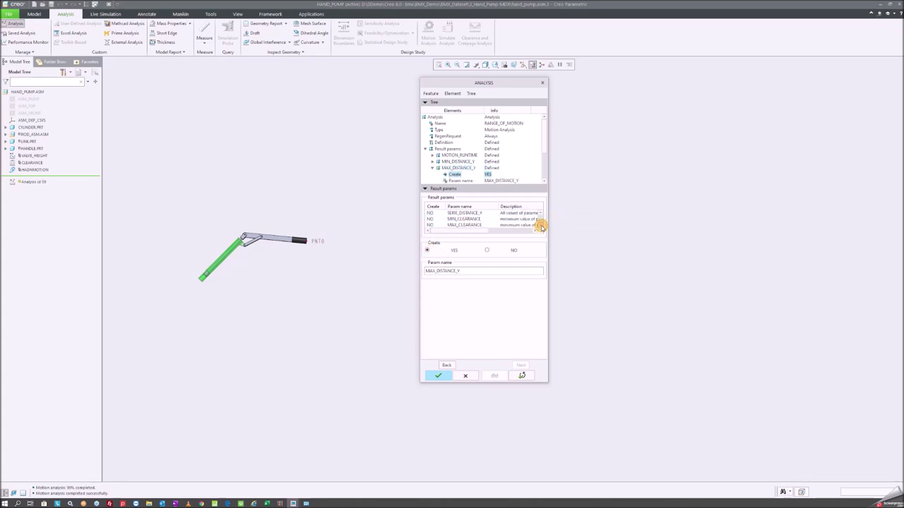
click(455, 220)
click(427, 250)
click(461, 226)
click(427, 250)
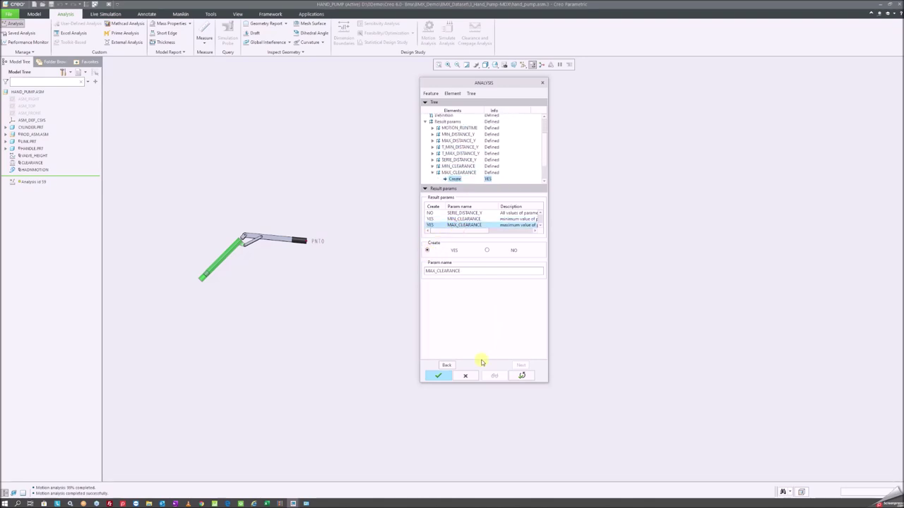
click(436, 377)
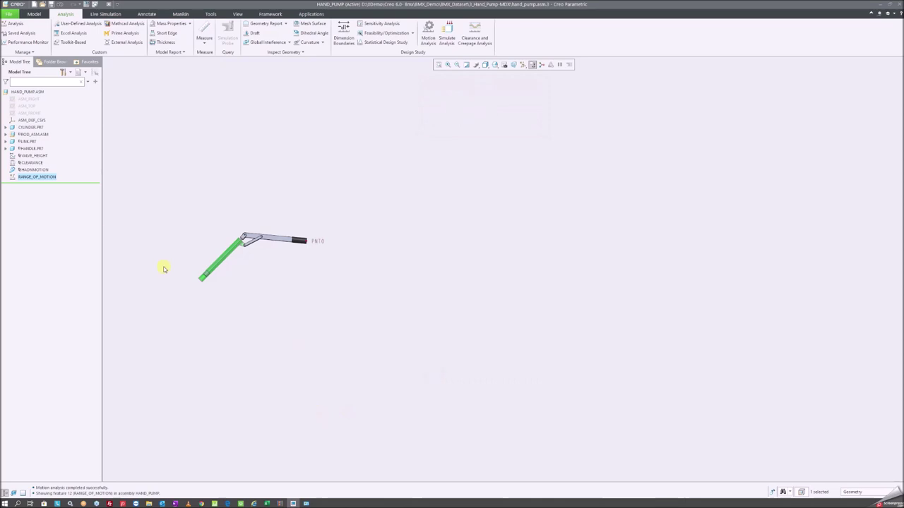
right_click(39, 177)
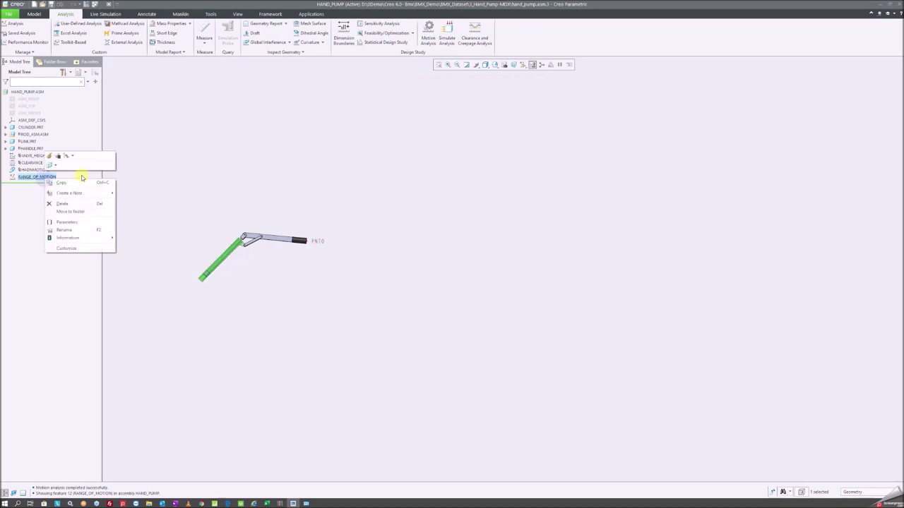
click(83, 221)
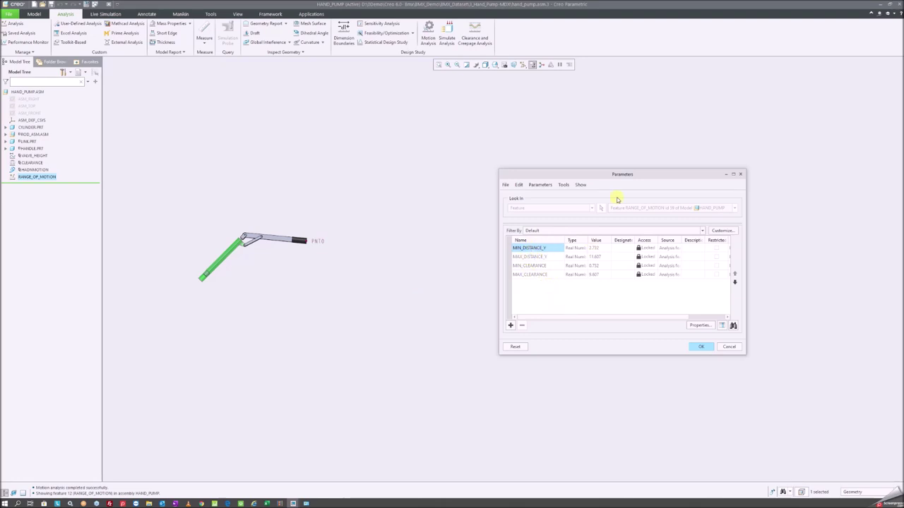
click(698, 348)
scroll(196, 243, up, 2)
scroll(201, 271, up, 2)
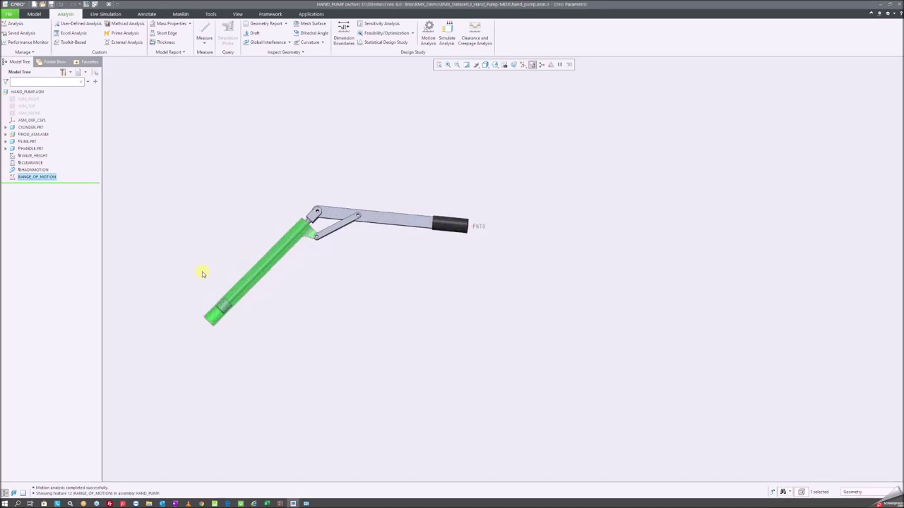
- Drag the pump handle down and back up through its travel, ending just above horizontal
scroll(179, 265, up, 2)
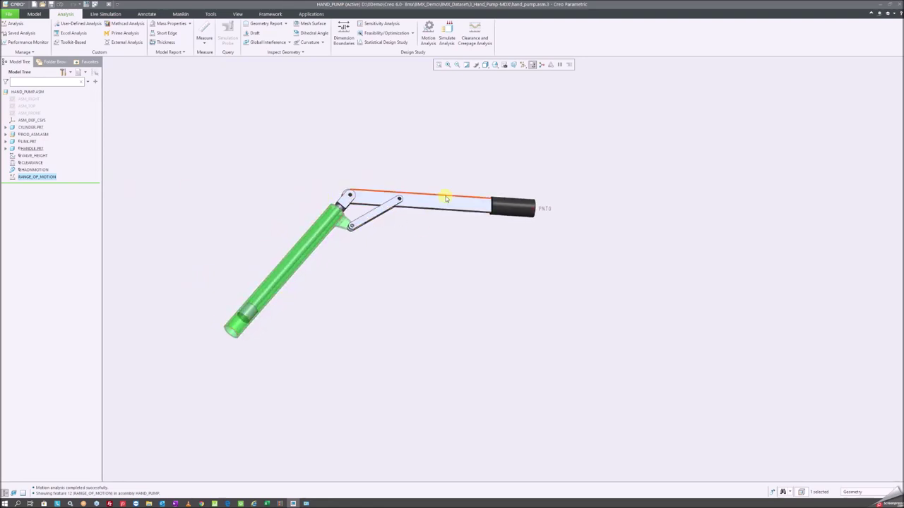
mouse_move(453, 201)
mouse_down()
mouse_move(417, 264)
mouse_move(530, 174)
mouse_up()
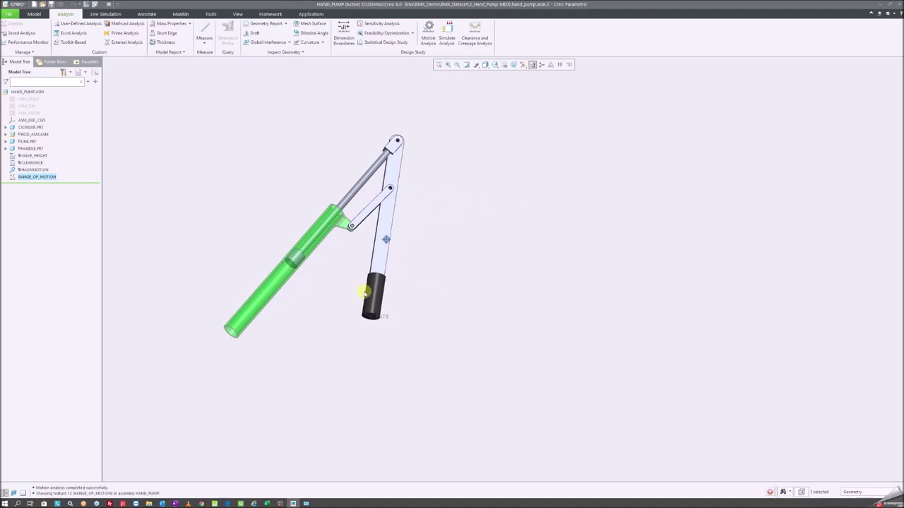
mouse_move(530, 174)
mouse_down()
mouse_move(494, 183)
mouse_move(506, 226)
mouse_move(440, 312)
mouse_move(480, 282)
mouse_move(534, 185)
mouse_move(514, 191)
mouse_move(468, 276)
mouse_move(446, 296)
mouse_move(497, 198)
mouse_move(424, 300)
mouse_move(545, 232)
mouse_move(490, 242)
mouse_move(437, 297)
mouse_move(422, 298)
mouse_up()
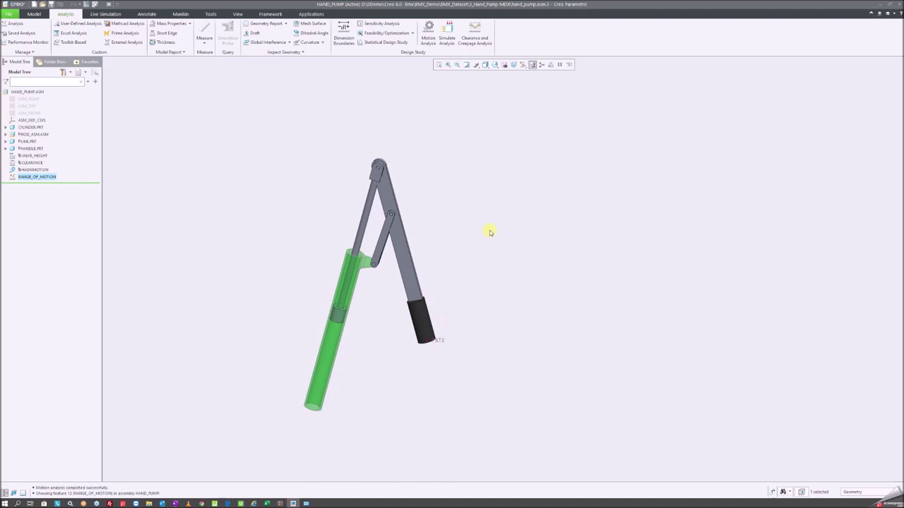
mouse_move(348, 323)
middle_down()
mouse_move(304, 400)
mouse_move(310, 368)
middle_up()
scroll(346, 300, down, 5)
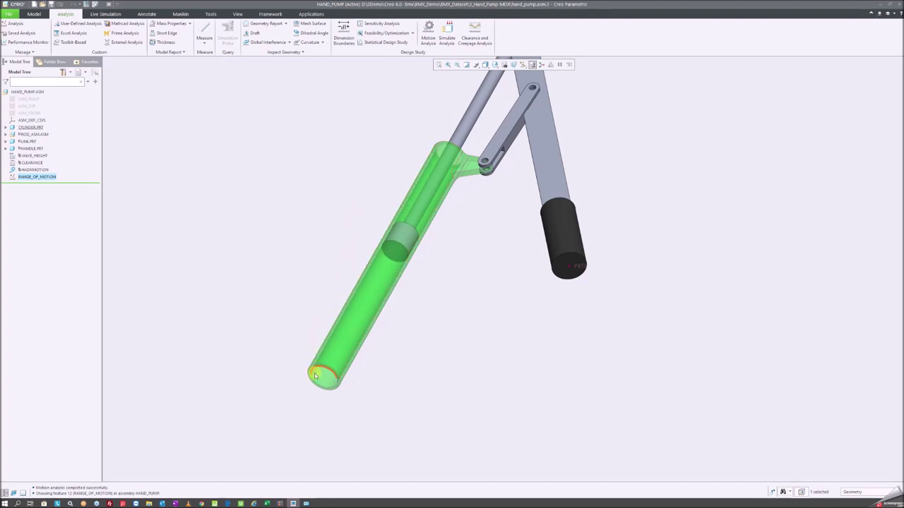
scroll(372, 320, down, 2)
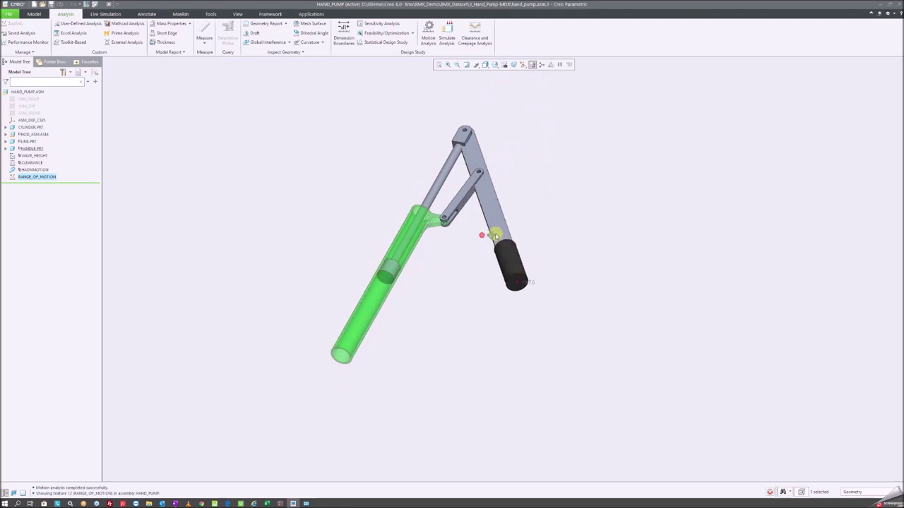
drag(478, 244, 585, 131)
drag(380, 305, 372, 329)
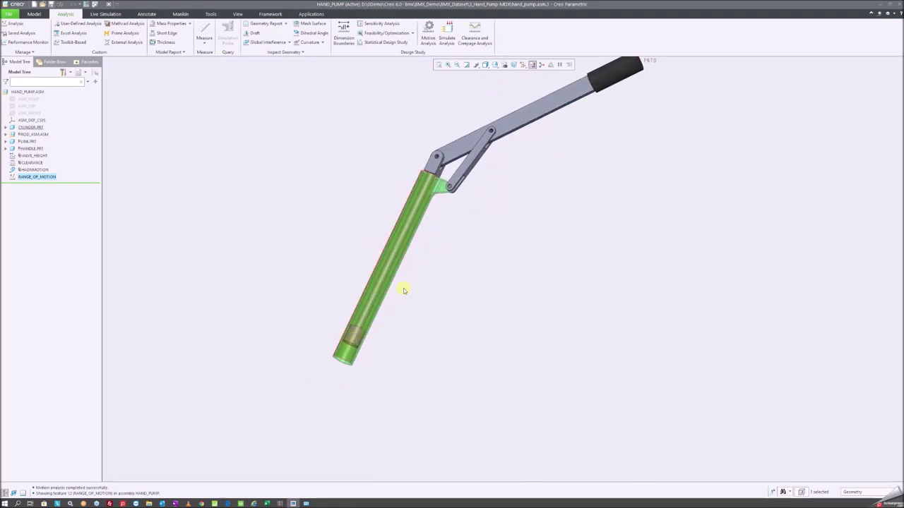
mouse_move(520, 125)
mouse_down()
mouse_move(478, 229)
mouse_move(555, 151)
mouse_move(571, 75)
mouse_move(466, 232)
mouse_move(562, 166)
mouse_move(579, 96)
mouse_move(480, 228)
mouse_move(618, 85)
mouse_move(484, 228)
mouse_move(585, 142)
mouse_move(605, 94)
mouse_up()
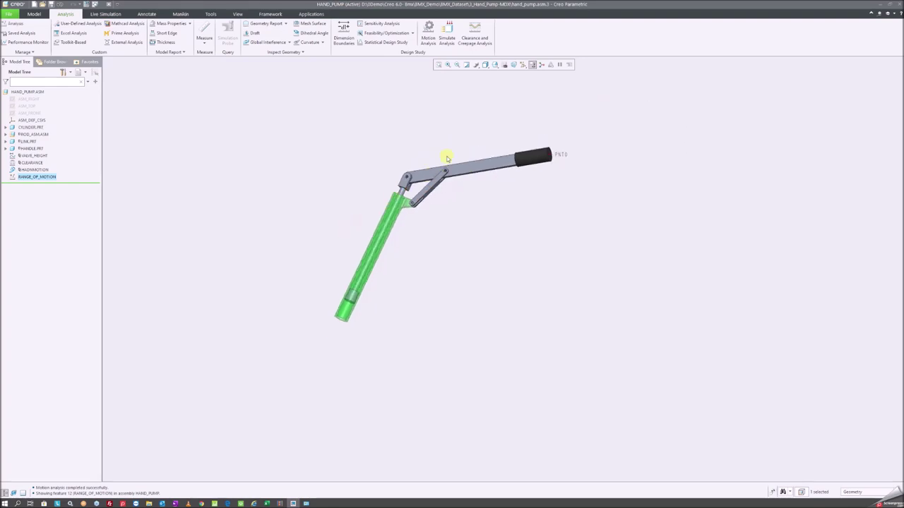
- Start a relation-type analysis feature named VOLUME_CALC and open its relations editor
click(16, 24)
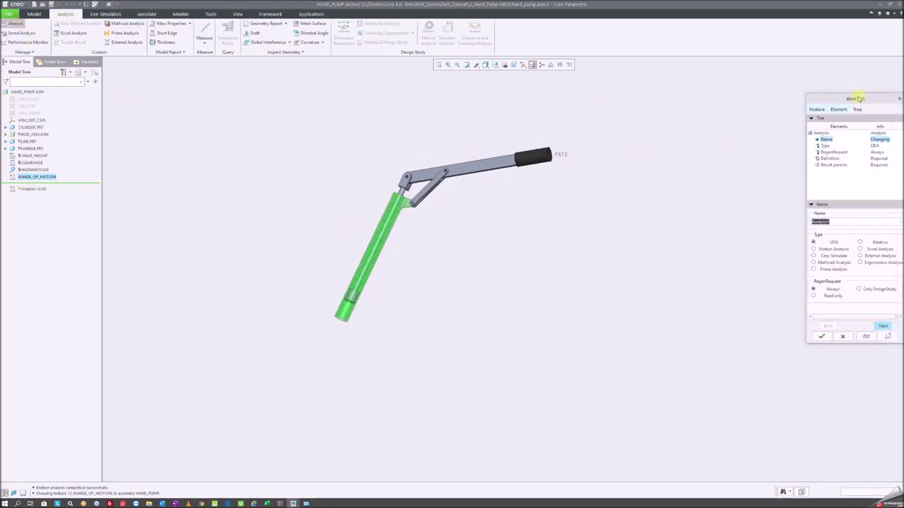
drag(846, 100, 648, 136)
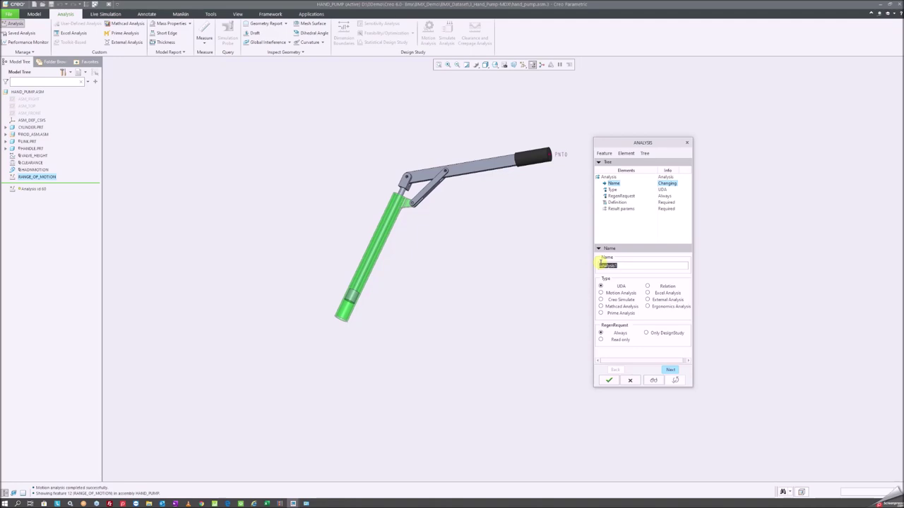
text(volume_calc)
key(Return)
click(664, 288)
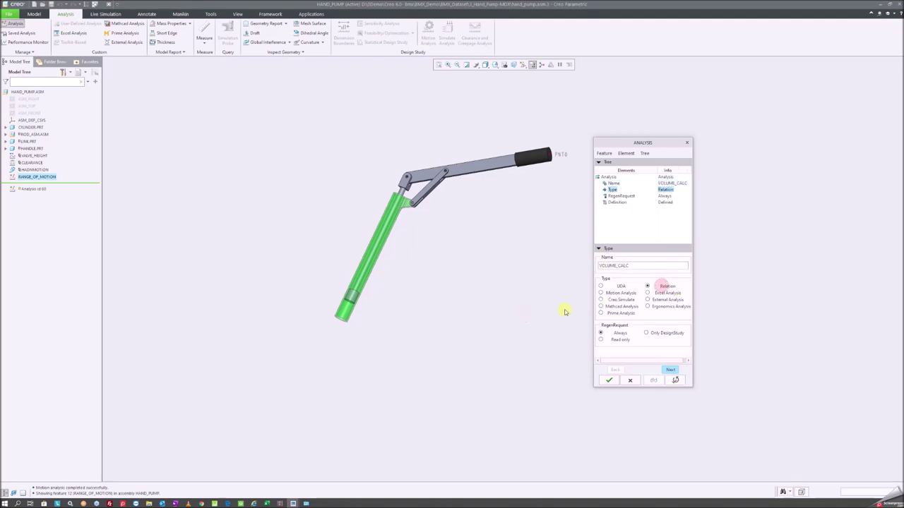
click(668, 370)
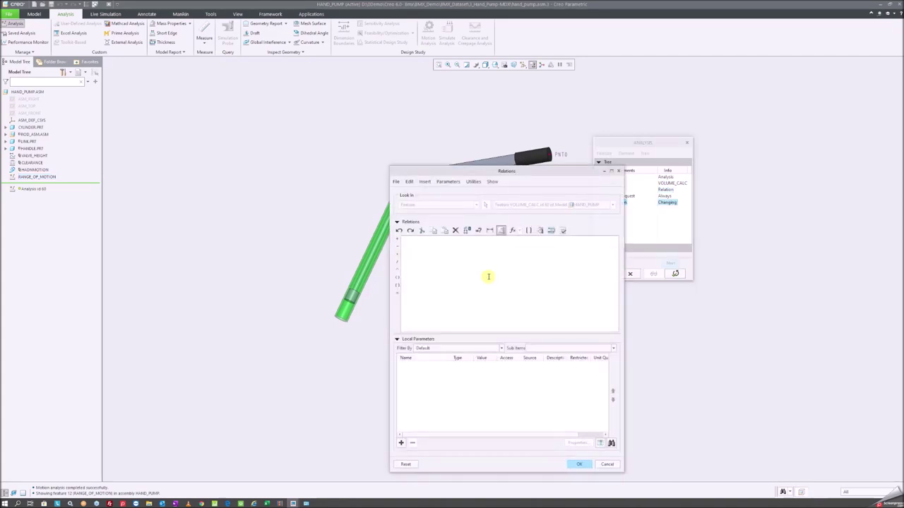
- Begin the relation volume= with the RANGE_OF_MOTION maximum distance term
scroll(239, 270, up, 3)
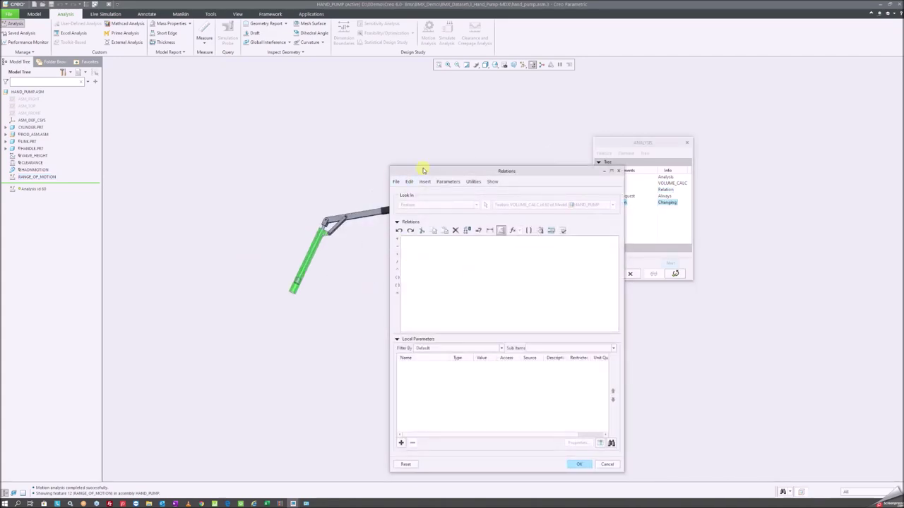
drag(422, 170, 442, 126)
text(volume=)
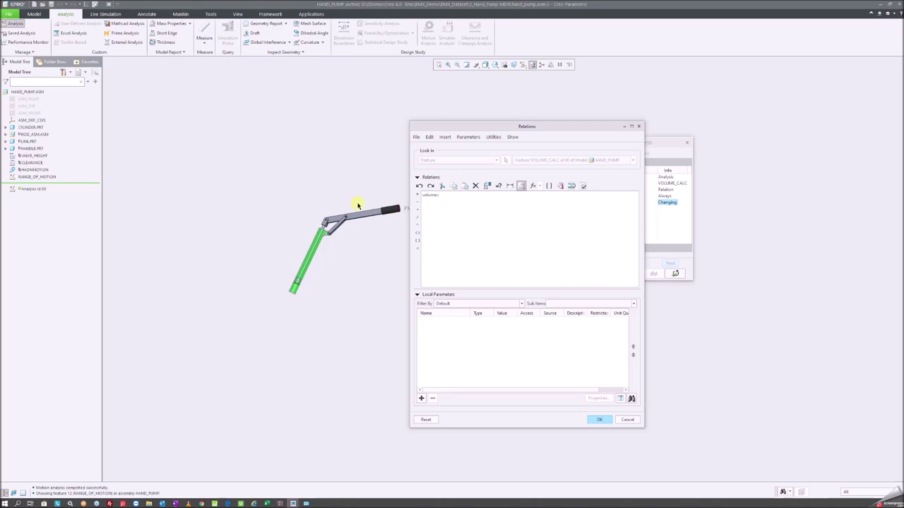
scroll(311, 264, down, 2)
scroll(322, 267, down, 2)
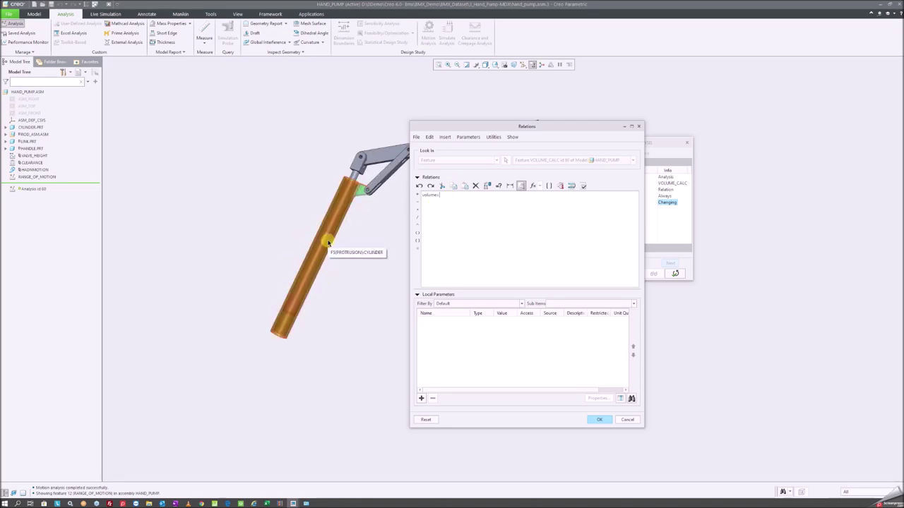
click(328, 242)
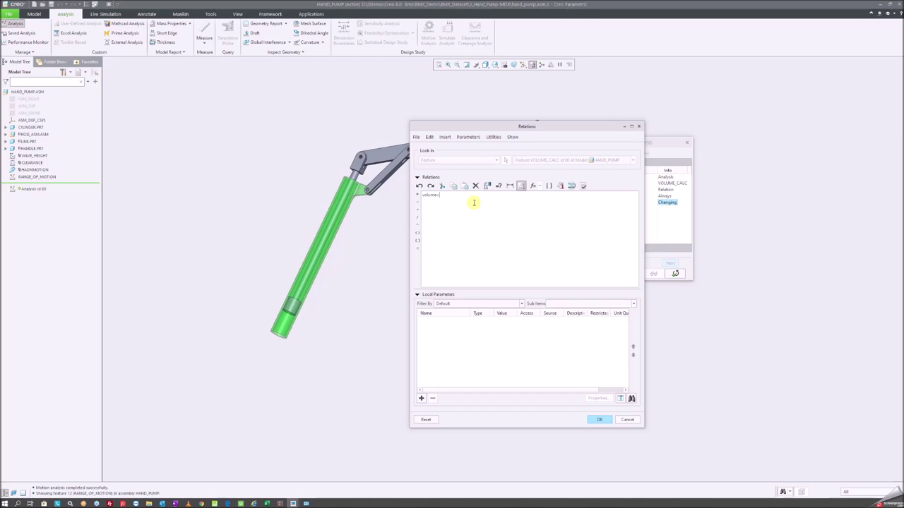
click(474, 203)
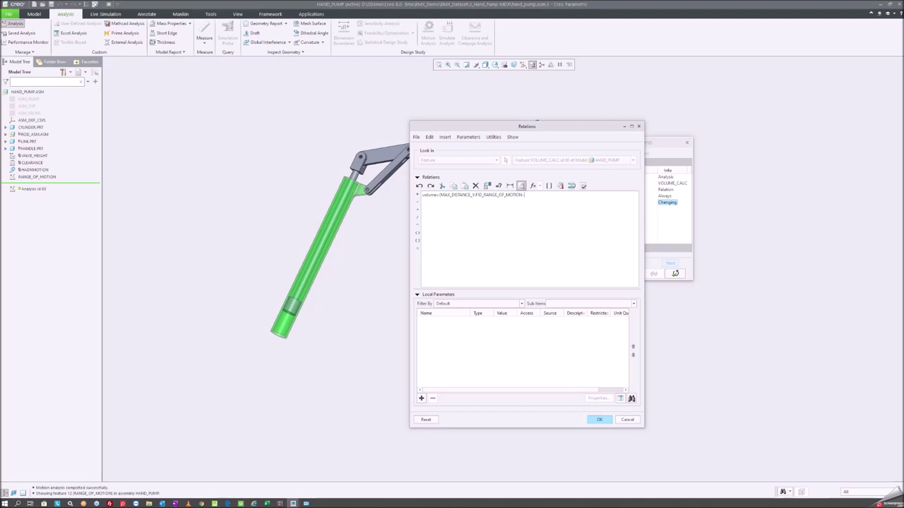
- Complete volume=(MAX_DISTANCE_Y - MIN_DISTANCE_Y)*pi and verify the relation
drag(523, 194, 441, 195)
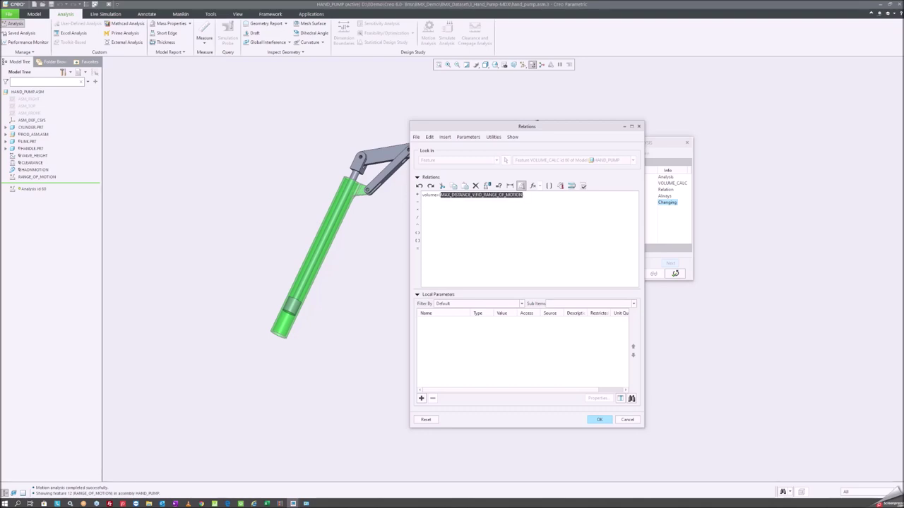
click(524, 195)
text(MAX_DISTANCE_Y:FID_RANGE_OF_MOTION)
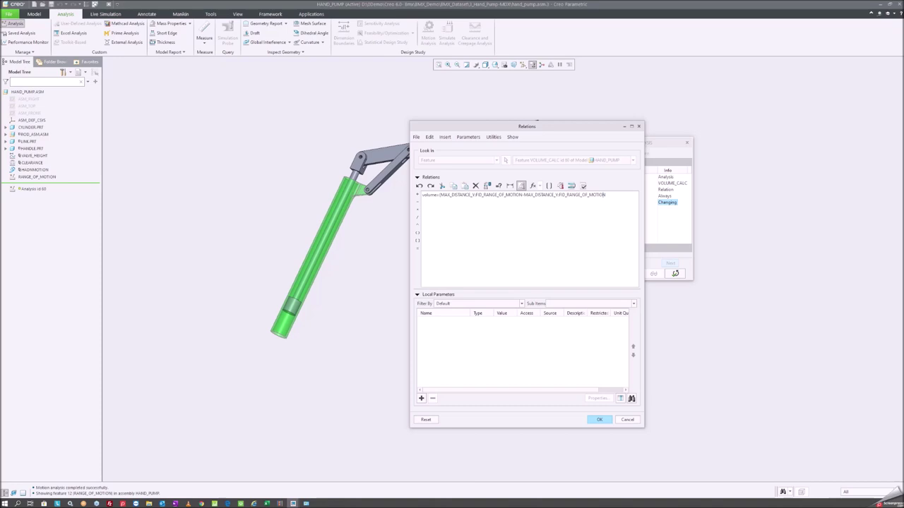
key(BackSpace)
key(BackSpace)
text(IN)
text(pi)
scroll(274, 326, up, 3)
click(271, 322)
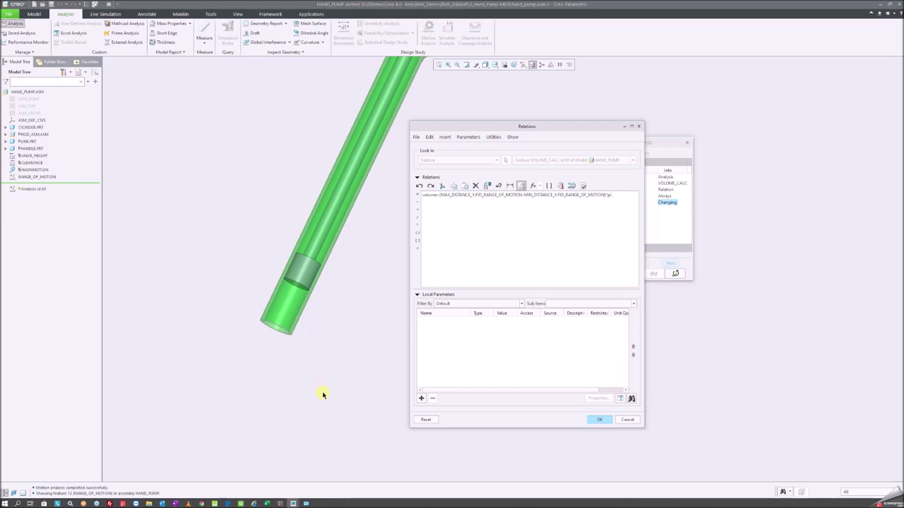
scroll(301, 337, down, 2)
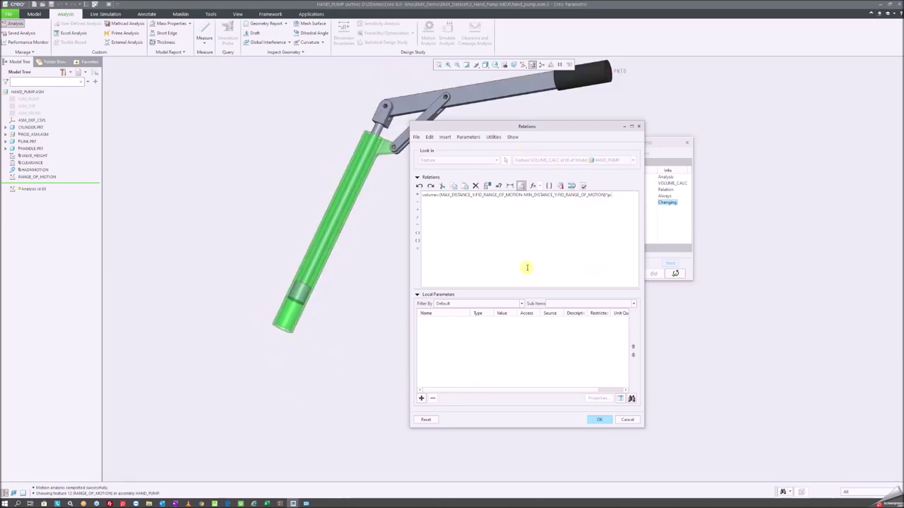
click(583, 187)
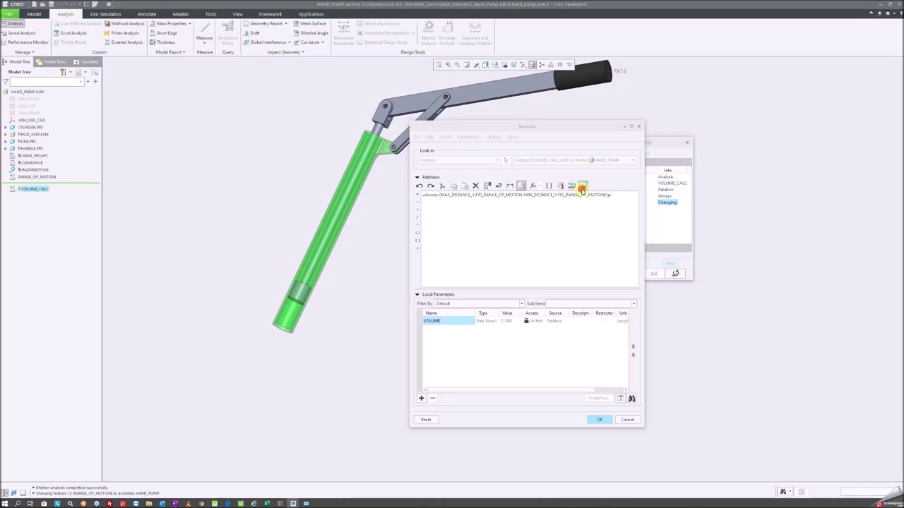
- Accept the relations and finish the VOLUME_CALC analysis feature
click(487, 265)
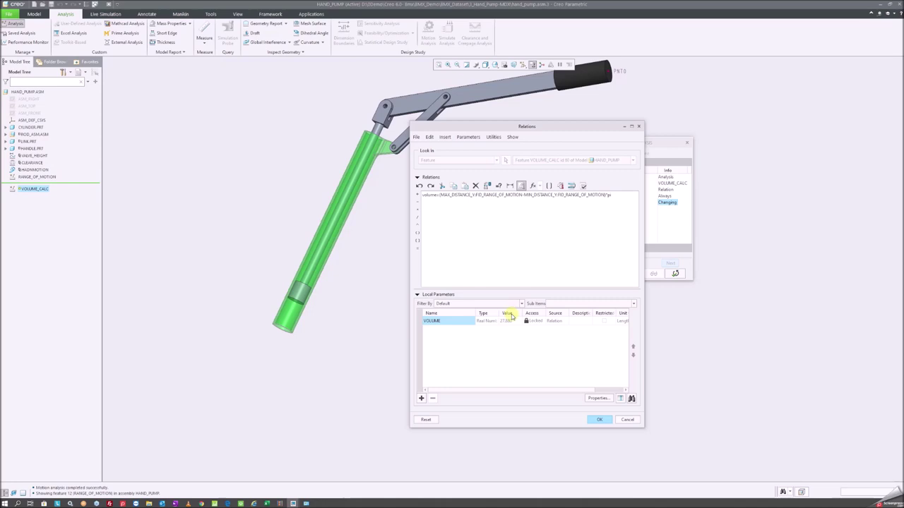
click(591, 422)
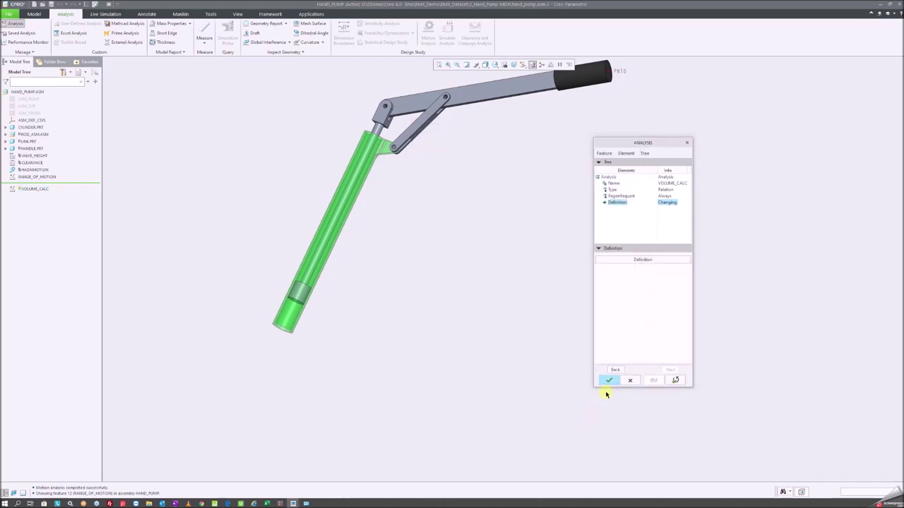
click(607, 382)
click(31, 185)
- Zoom the view and pivot the pump handle slightly upward
scroll(269, 235, down, 1)
scroll(269, 235, down, 1)
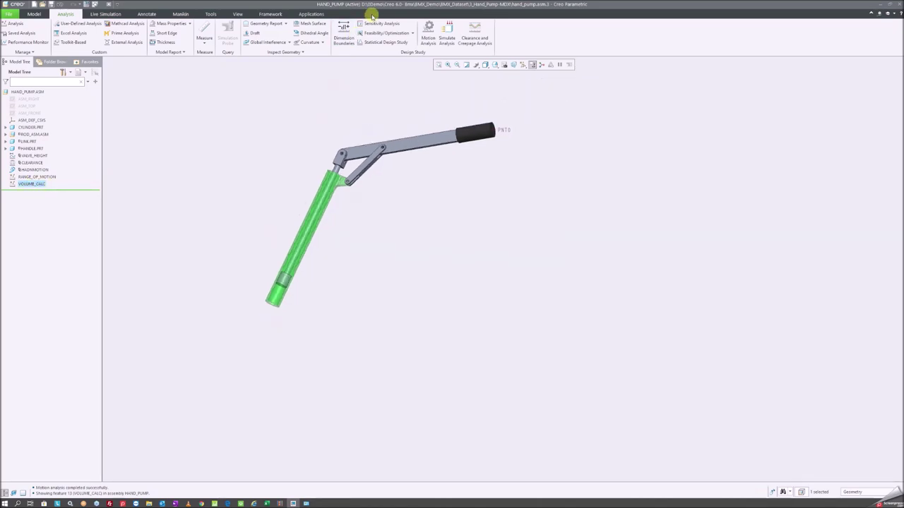
scroll(423, 96, up, 2)
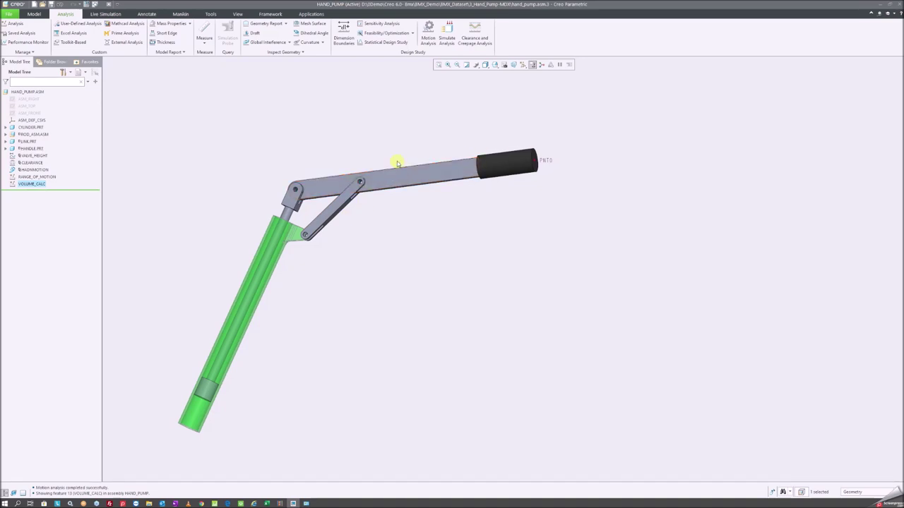
ctrl+alt+drag(398, 164, 398, 151)
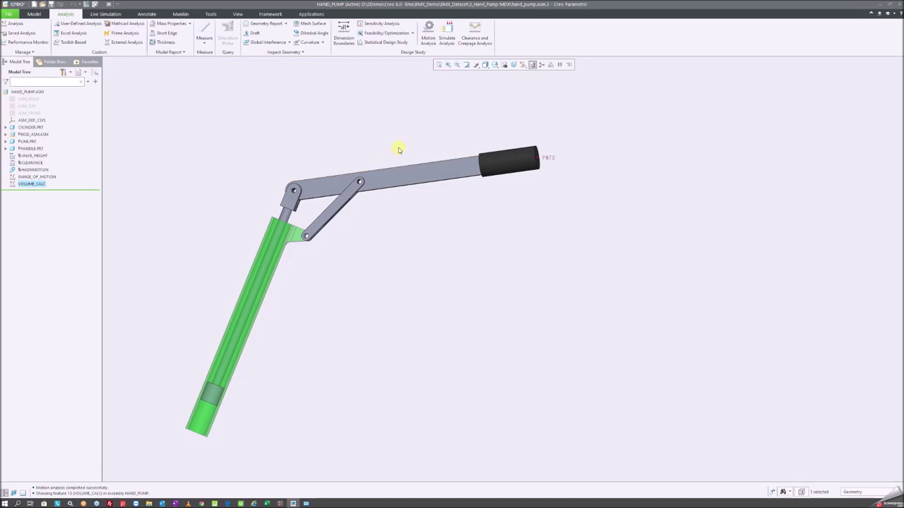
- Start a sensitivity study plotting VOLUME:VOLUME_CALC
click(374, 26)
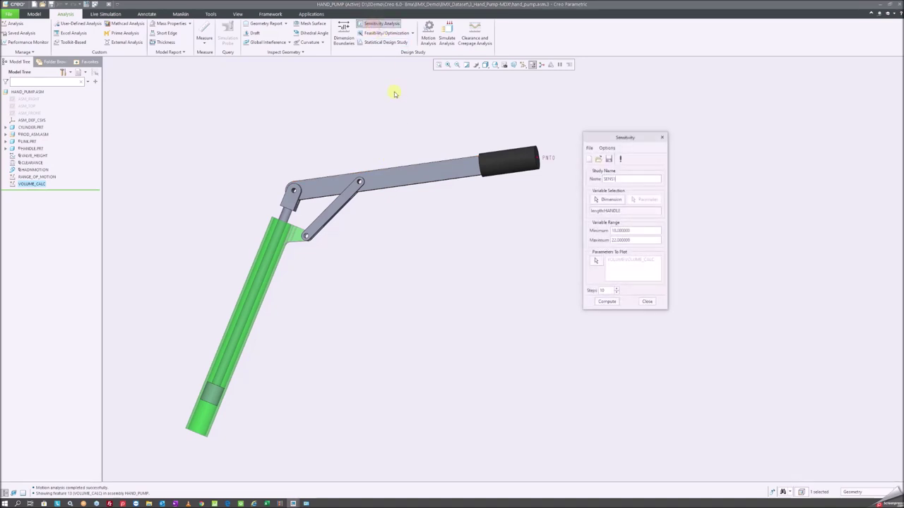
click(597, 262)
click(613, 365)
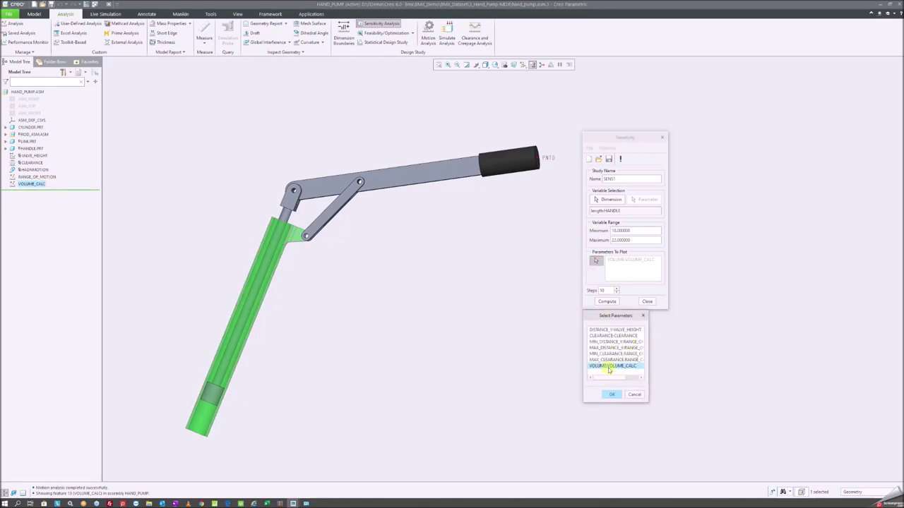
click(611, 394)
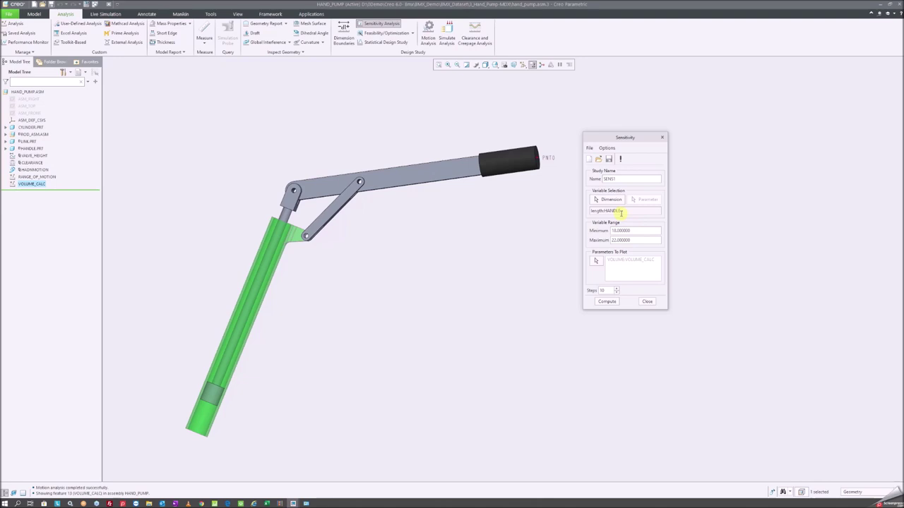
- Vary the HANDLE length from 18 to 22, compute the plot, and close the chart
click(607, 199)
click(372, 185)
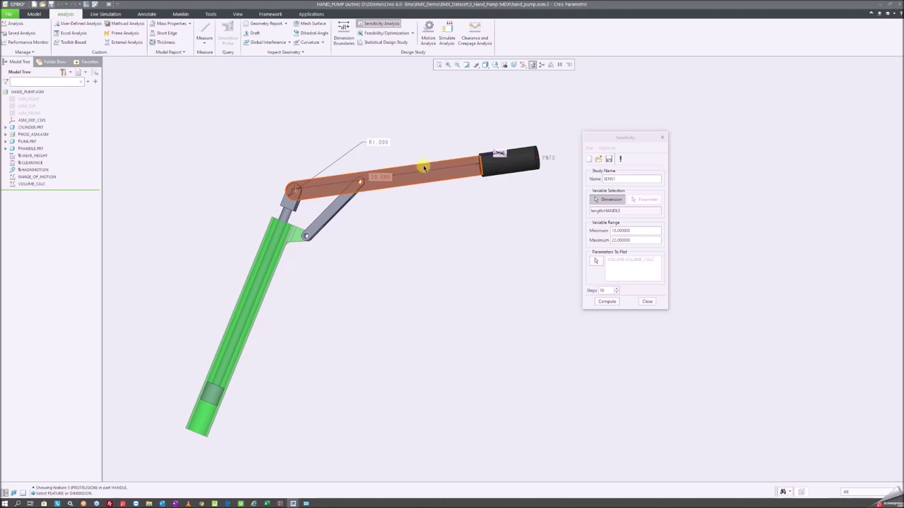
click(380, 177)
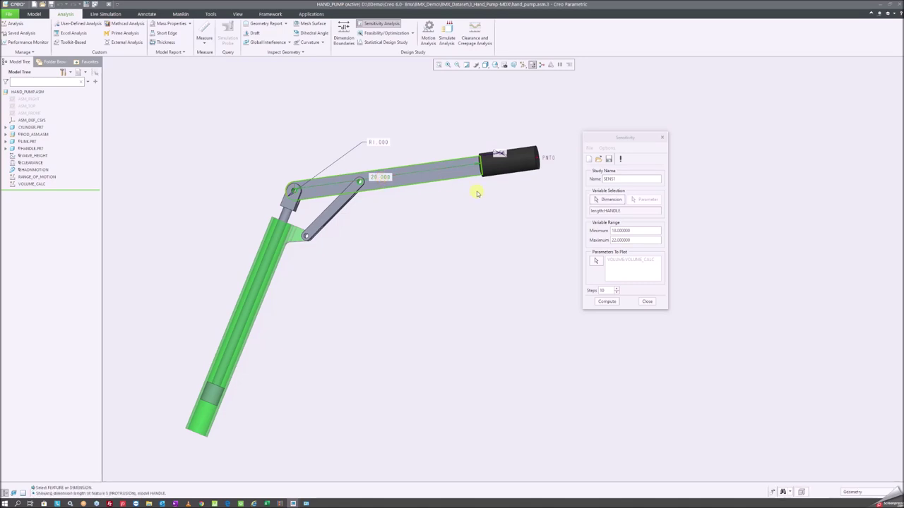
click(606, 302)
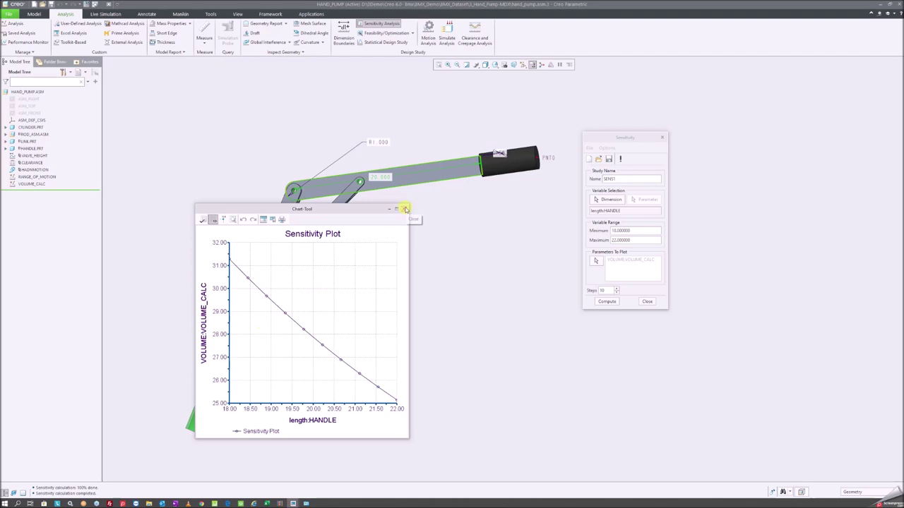
click(405, 209)
click(609, 201)
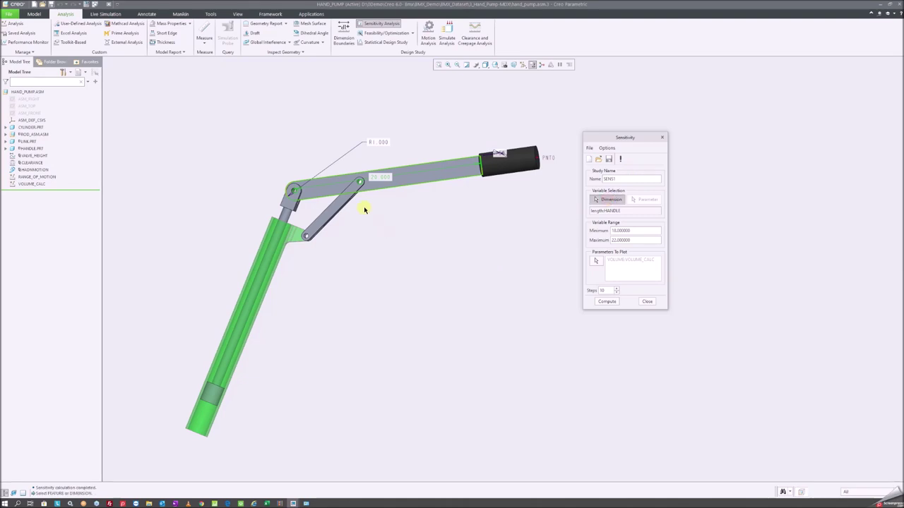
- Vary the 8.000 LINK length from 6 to 10, compute VOLUME's plot, and close it
click(337, 202)
scroll(336, 206, down, 3)
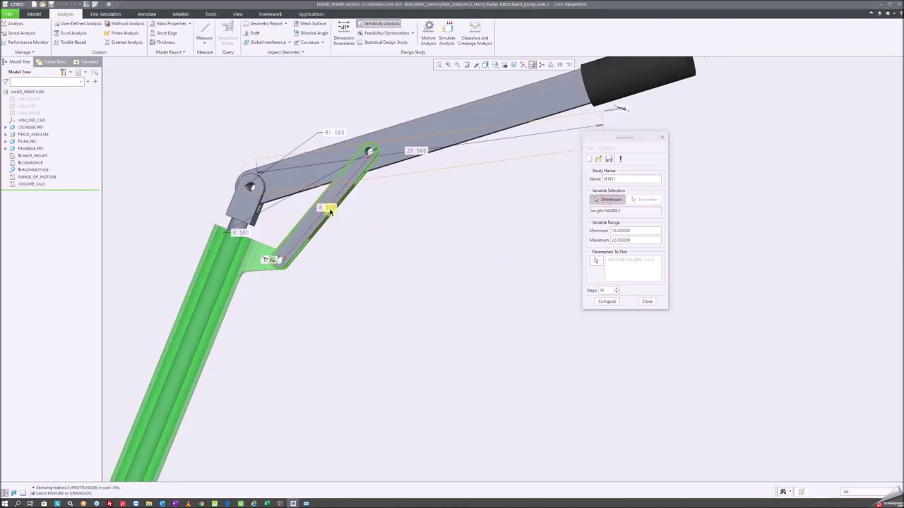
click(328, 210)
scroll(409, 223, up, 1)
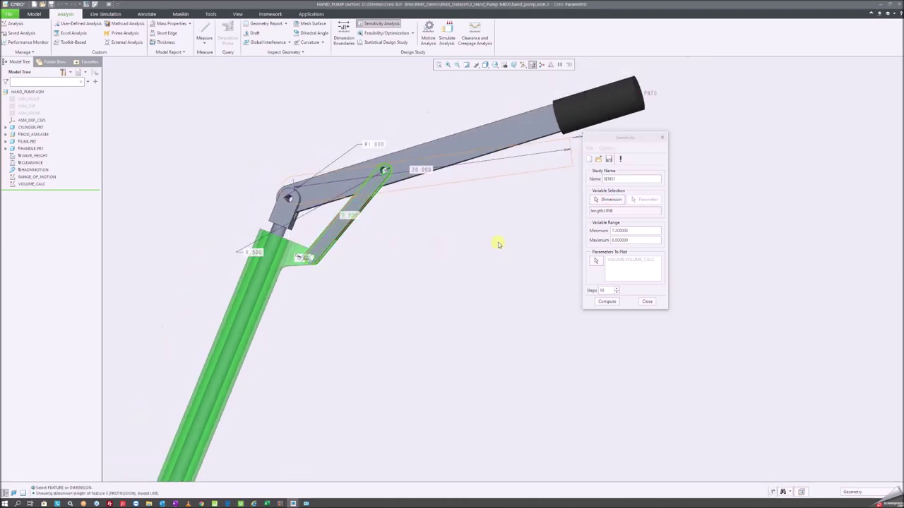
scroll(487, 239, down, 1)
click(632, 230)
text(6)
key(Tab)
text(10)
click(596, 301)
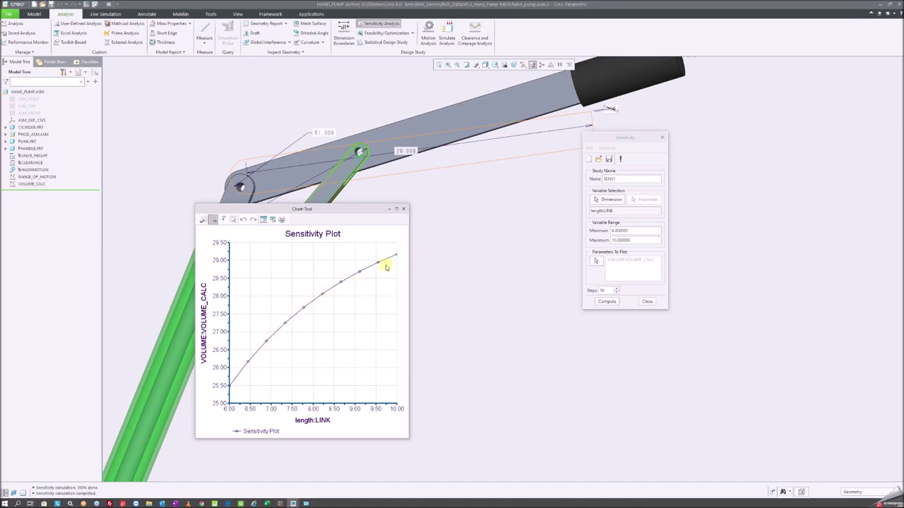
click(402, 210)
click(608, 199)
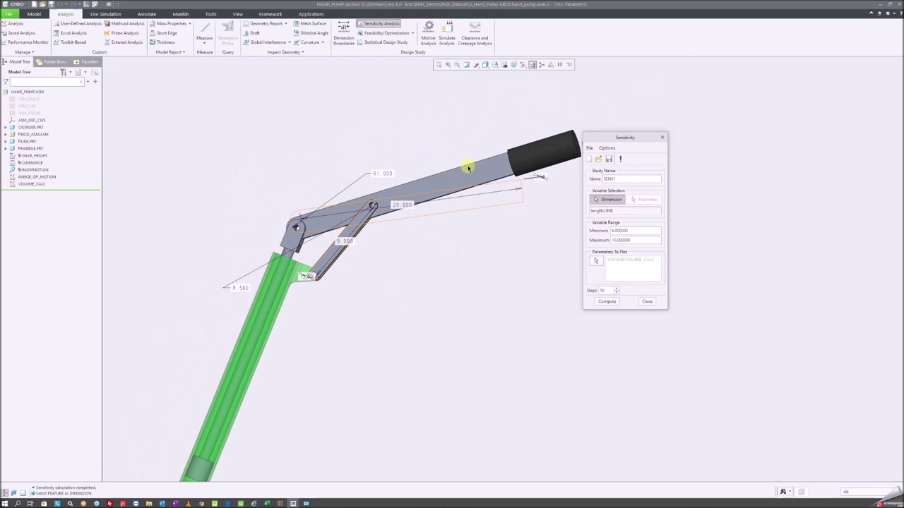
- Choose the handle's 7.00 pin dimension as the sensitivity variable
click(466, 65)
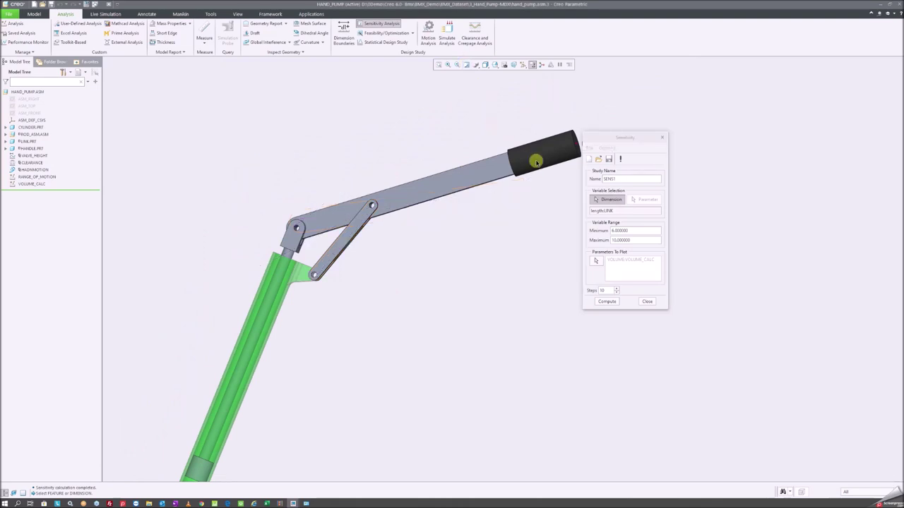
scroll(387, 189, up, 3)
scroll(386, 202, up, 3)
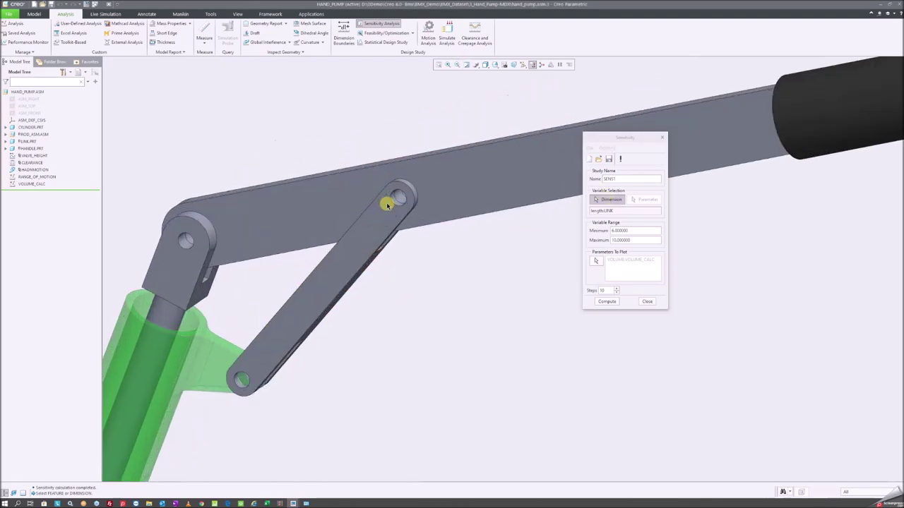
scroll(386, 205, up, 3)
click(414, 190)
scroll(424, 197, down, 5)
scroll(381, 193, up, 1)
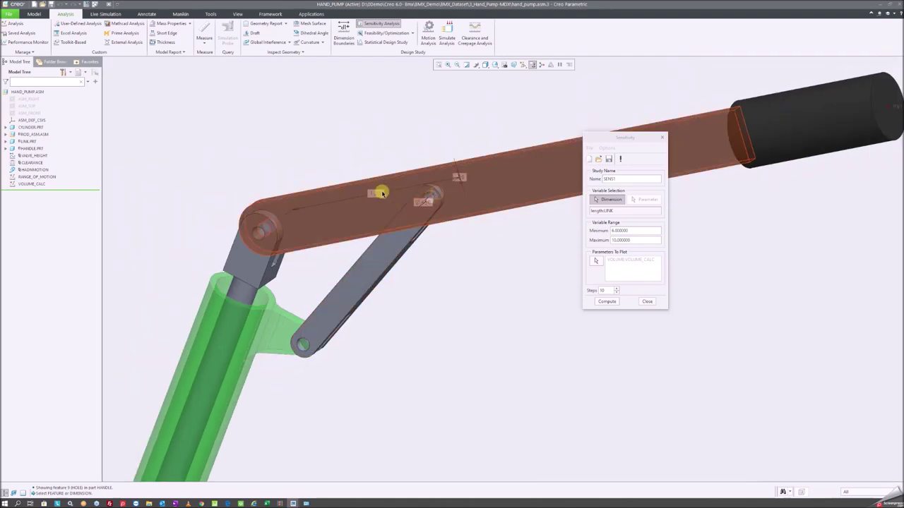
click(377, 193)
- Set the range 5 to 10, compute VOLUME's plot, then close the chart and study
double_click(641, 231)
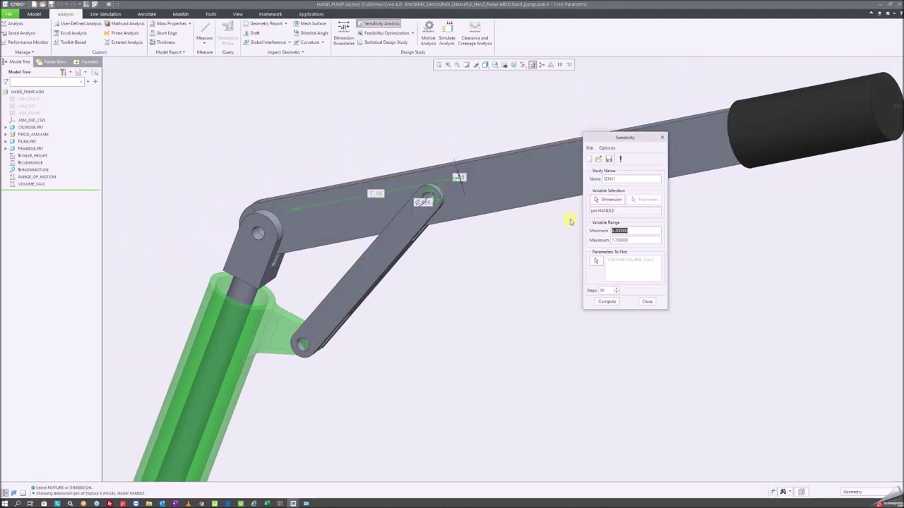
text(5)
double_click(635, 240)
text(10)
click(608, 301)
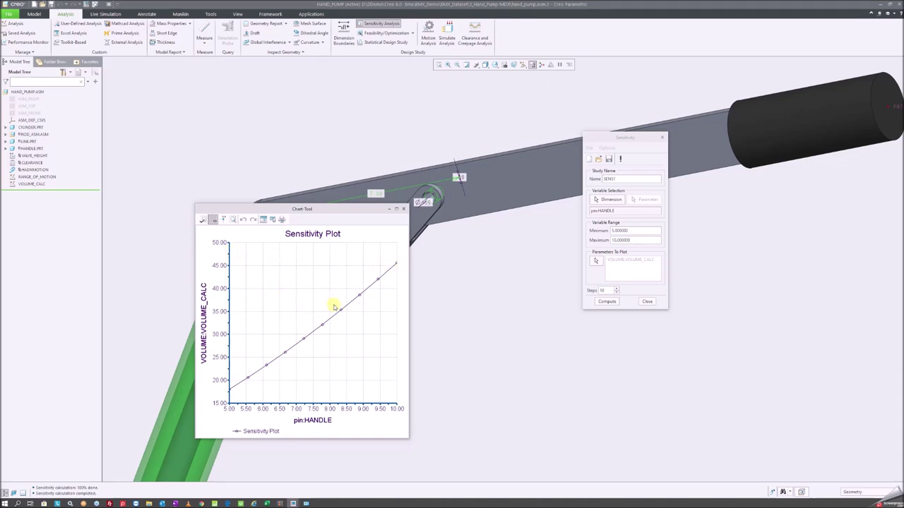
click(404, 209)
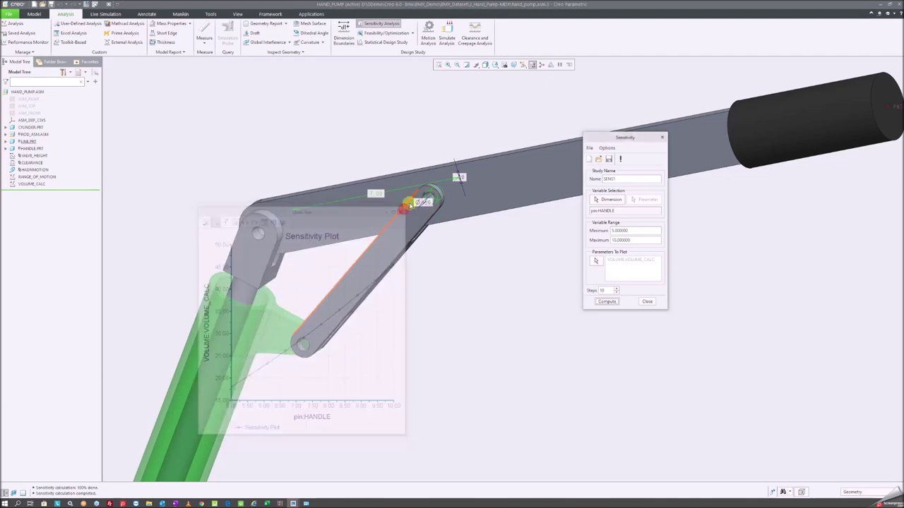
click(653, 302)
- Open Feasibility/Optimization and set the goal to Maximize VOLUME:VOLUME_CALC
scroll(459, 99, down, 3)
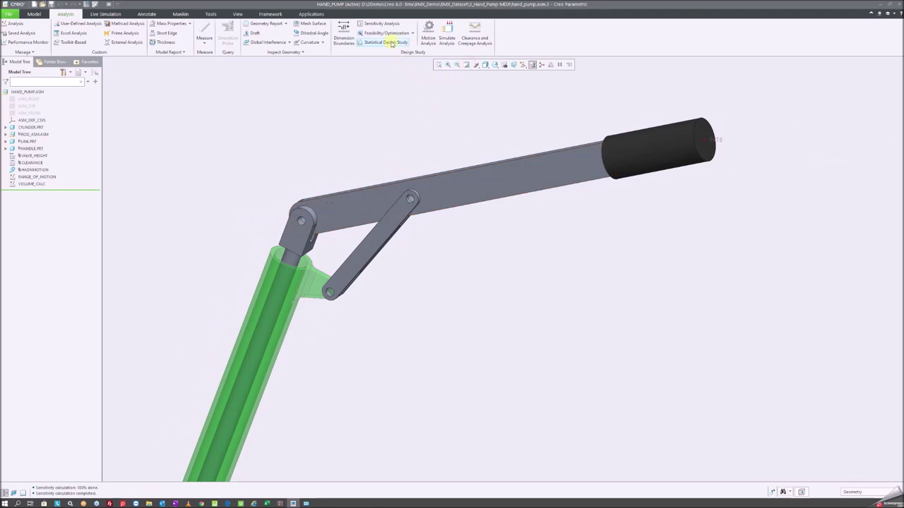
click(385, 33)
drag(773, 100, 505, 131)
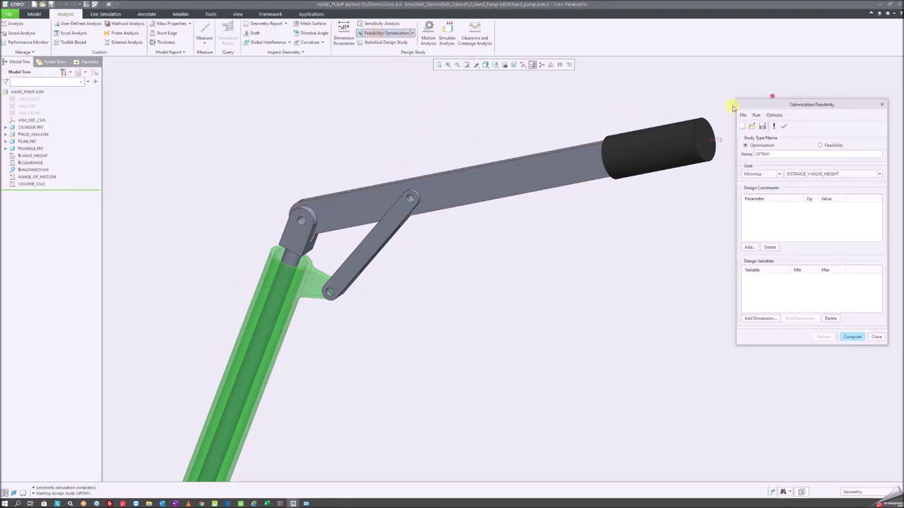
click(516, 202)
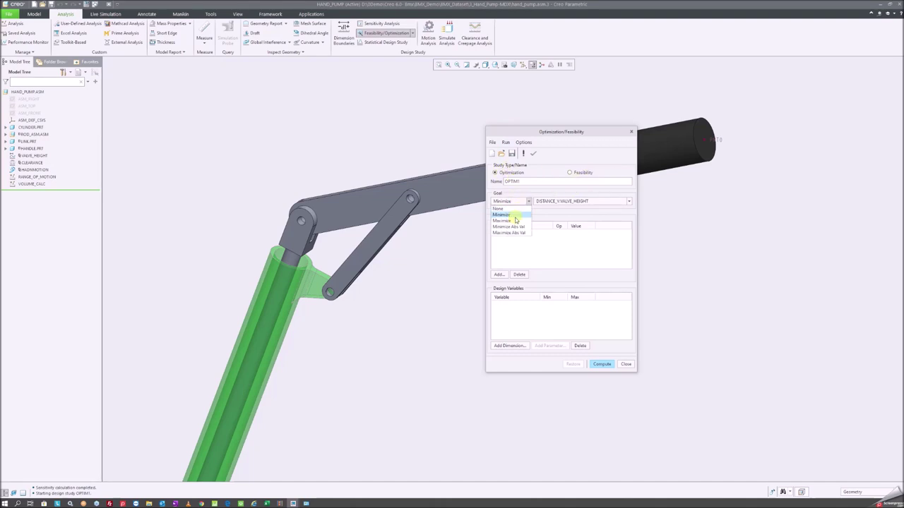
click(516, 220)
click(573, 204)
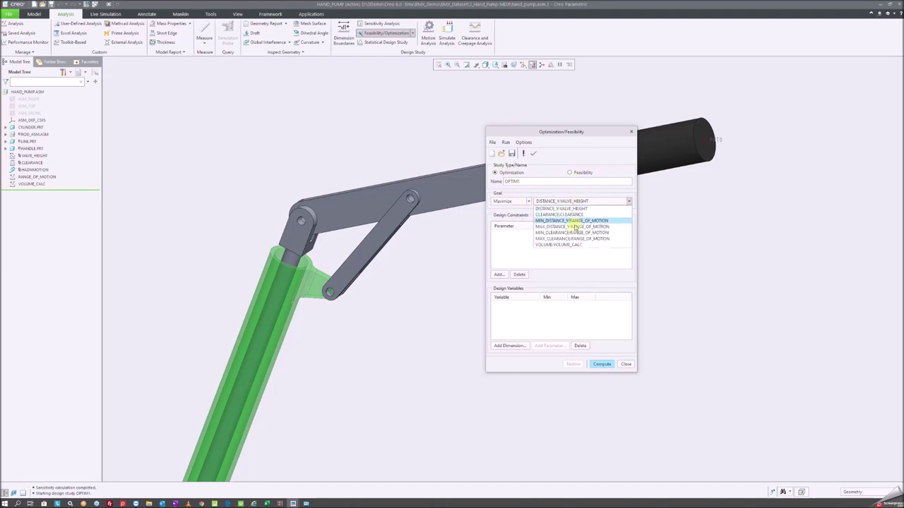
click(563, 246)
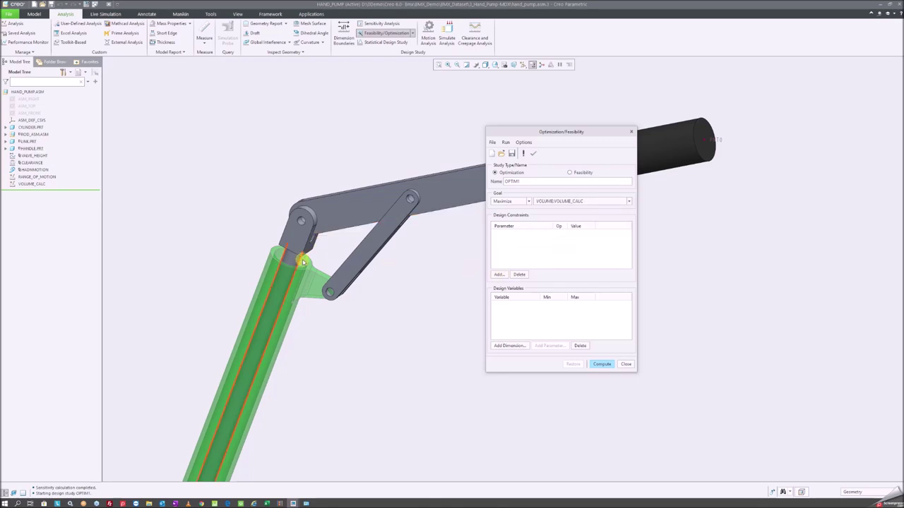
scroll(287, 242, down, 5)
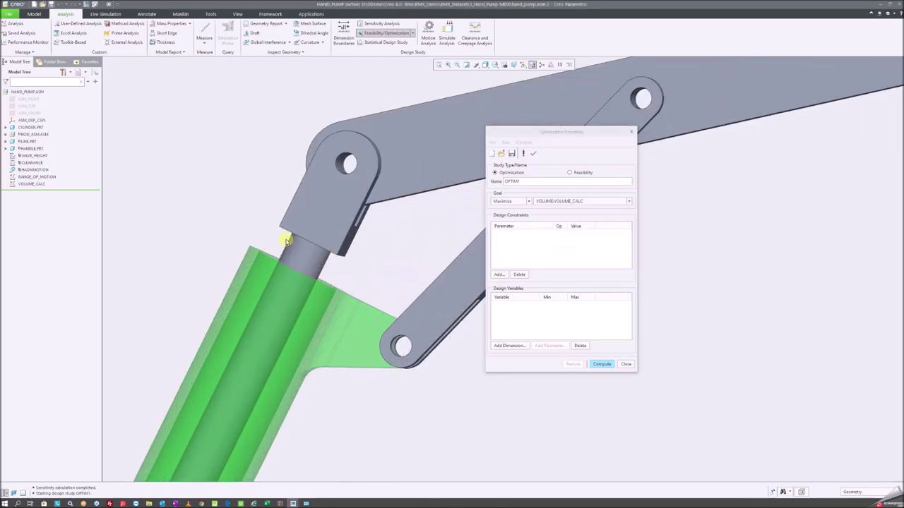
scroll(210, 269, up, 4)
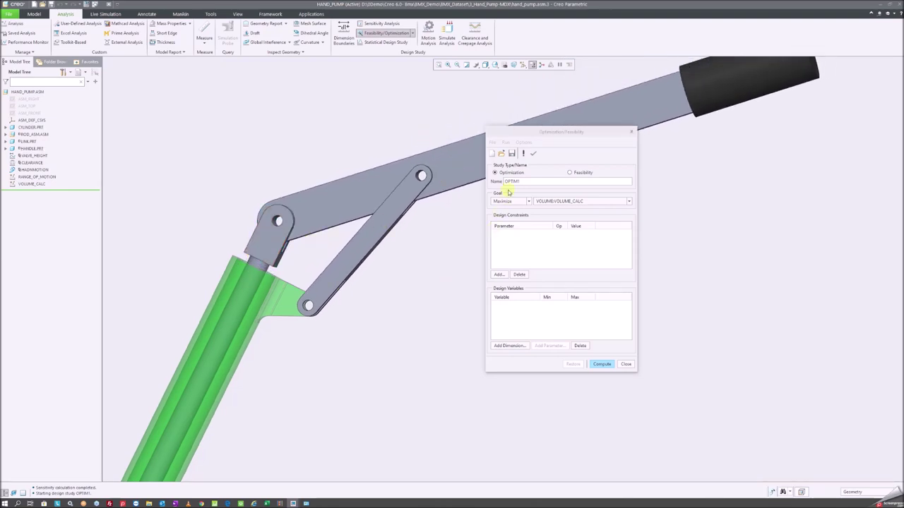
- Add a design constraint requiring CLEARANCE to be greater than or equal to 0.25
click(499, 275)
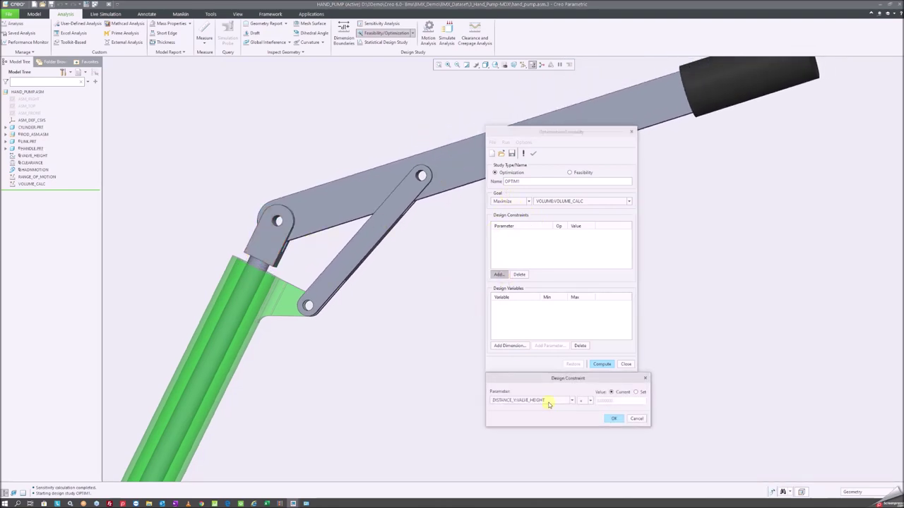
click(549, 400)
click(536, 413)
click(637, 393)
click(591, 400)
click(584, 419)
double_click(619, 401)
key(Return)
click(637, 418)
- Add the handle length, link length and handle pin dimensions as design variables
click(508, 345)
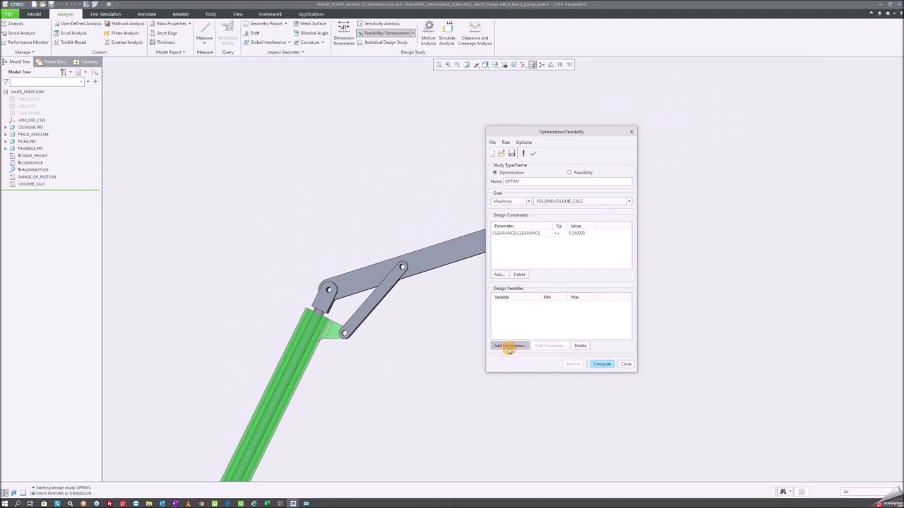
click(418, 261)
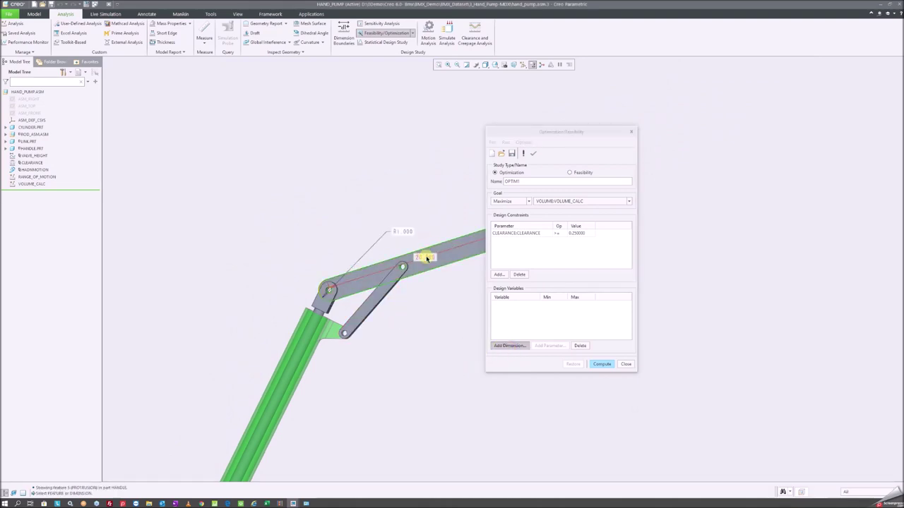
click(426, 260)
click(371, 305)
click(375, 302)
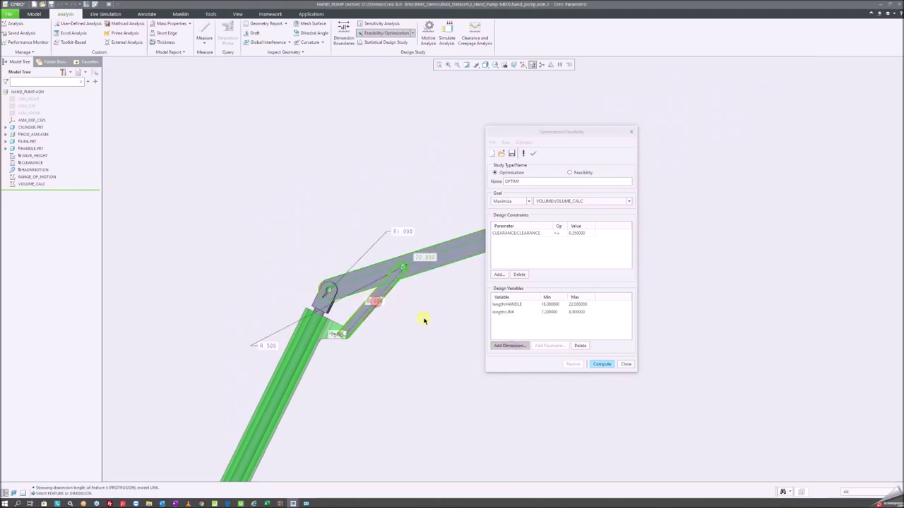
scroll(388, 286, up, 5)
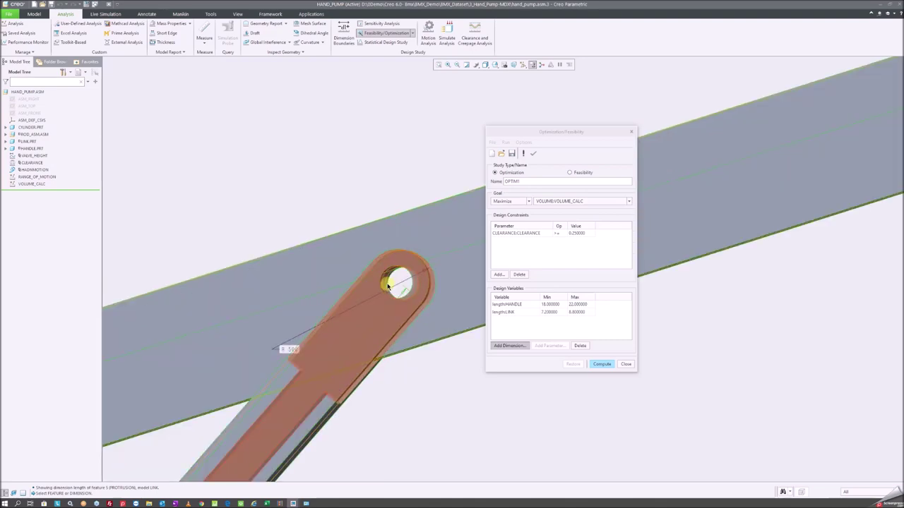
scroll(388, 286, down, 2)
scroll(372, 298, down, 3)
click(324, 299)
- Set ranges of handle 18–22, link 6–10 and pin 5–10, then run the optimization
click(554, 305)
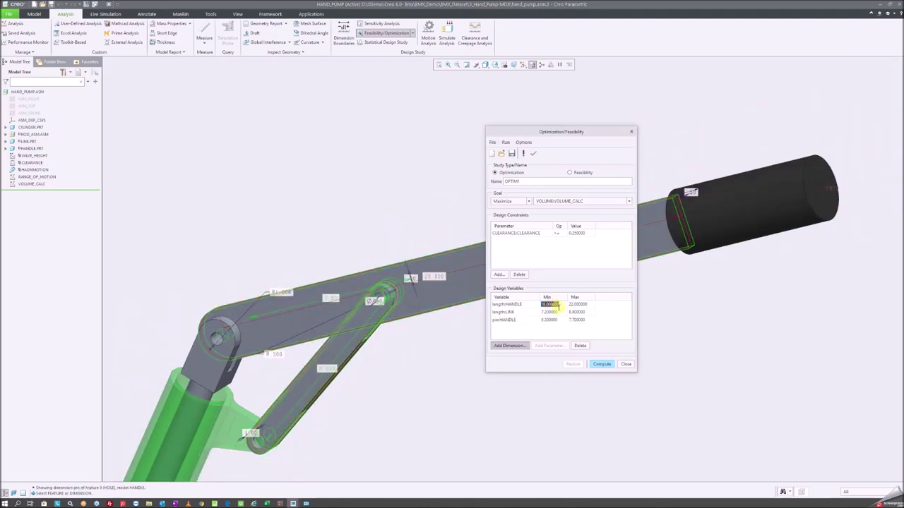
click(552, 311)
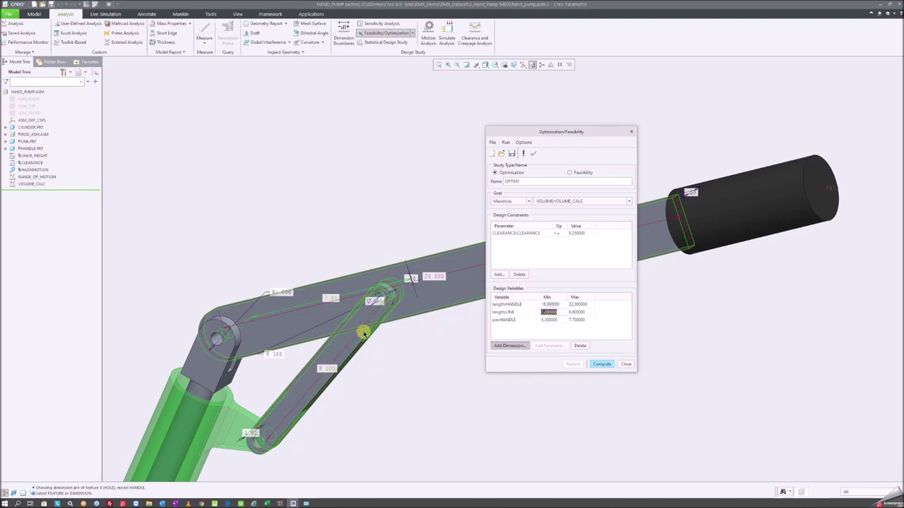
text(6)
click(577, 311)
text(10)
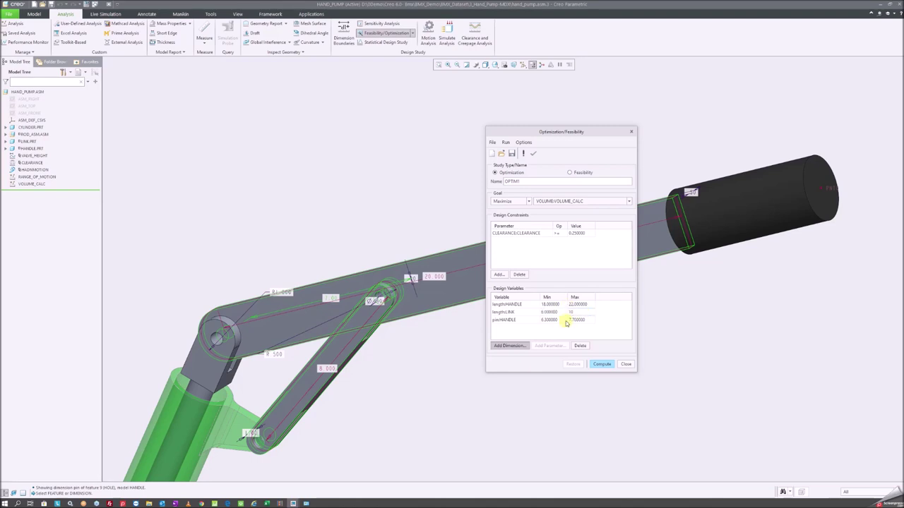
click(548, 320)
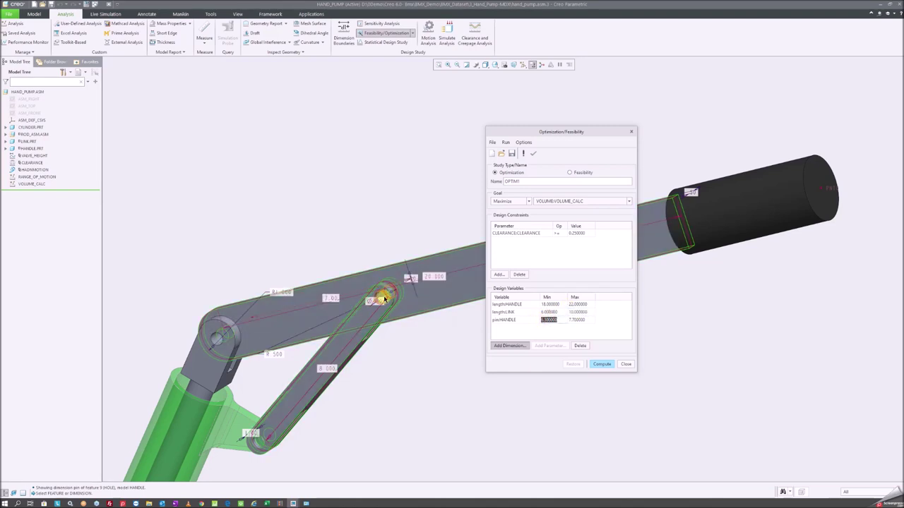
text(5)
text(10)
key(Return)
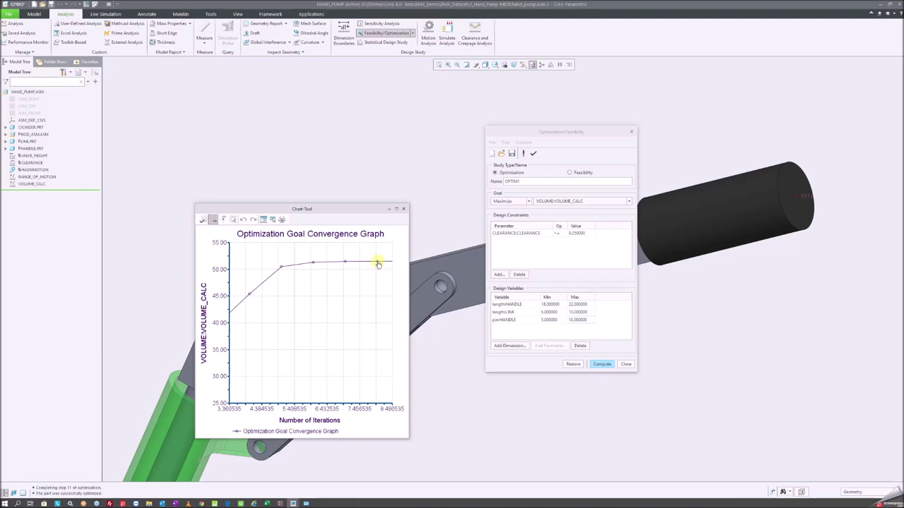
- Move the convergence graph aside and close it once VOLUME converges near 51.5
mouse_move(368, 212)
mouse_down()
mouse_move(271, 117)
mouse_move(341, 93)
mouse_up()
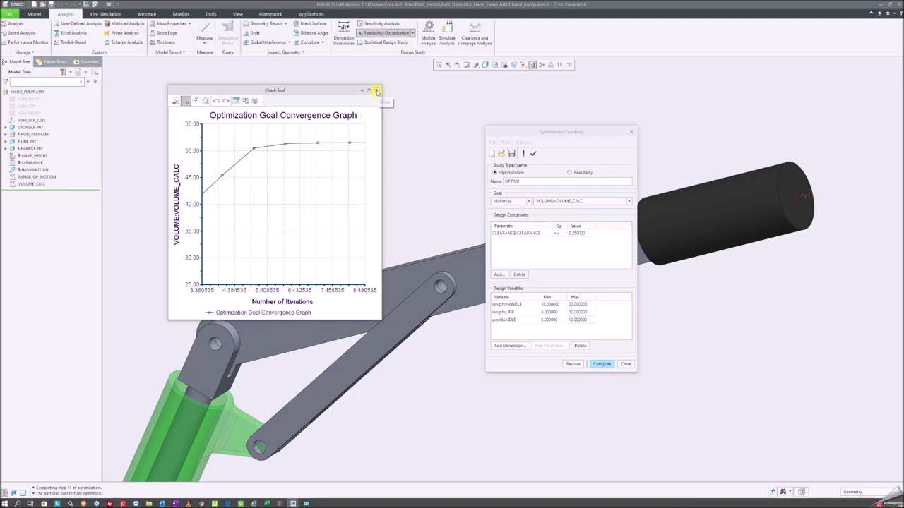
click(377, 92)
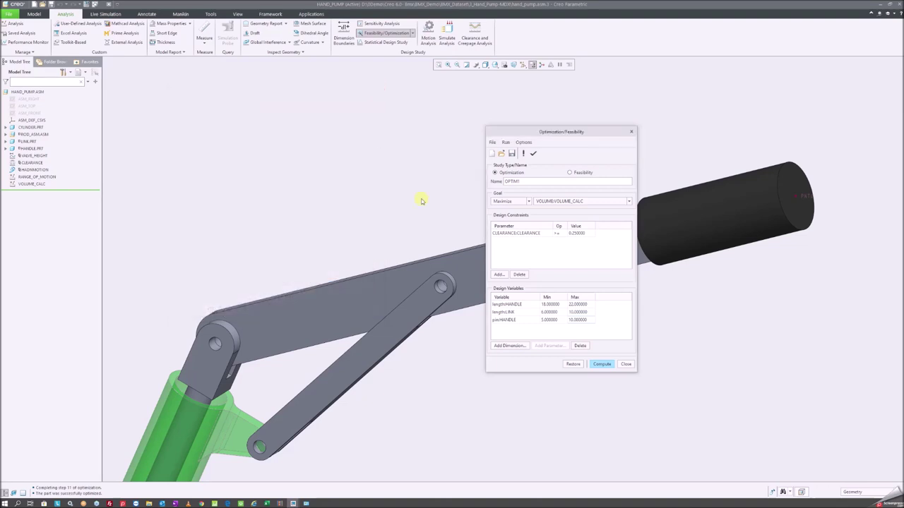
- Close the optimization study, accept the model change, and activate the link part to inspect it
click(538, 133)
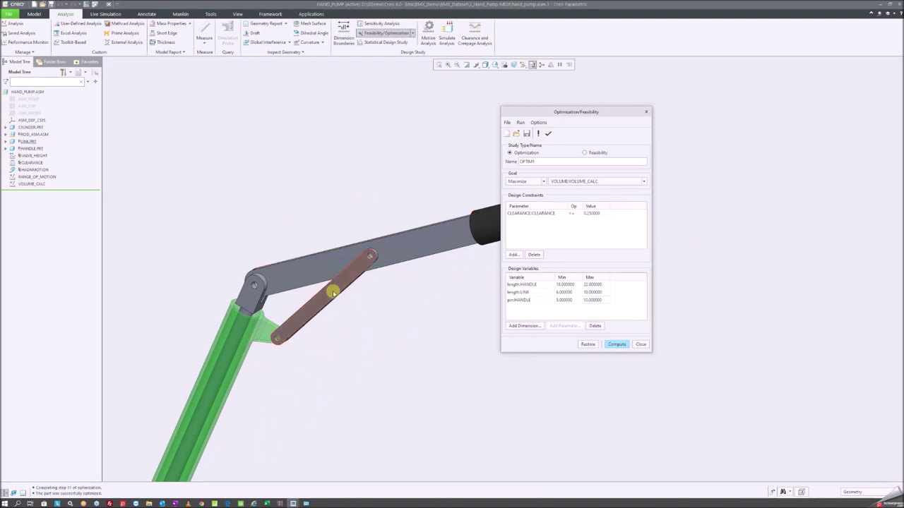
click(640, 345)
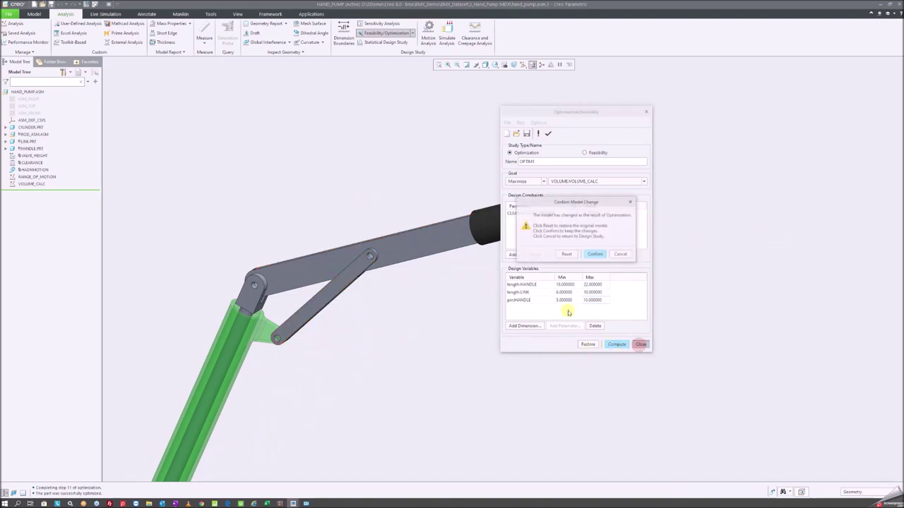
click(592, 259)
scroll(330, 322, down, 3)
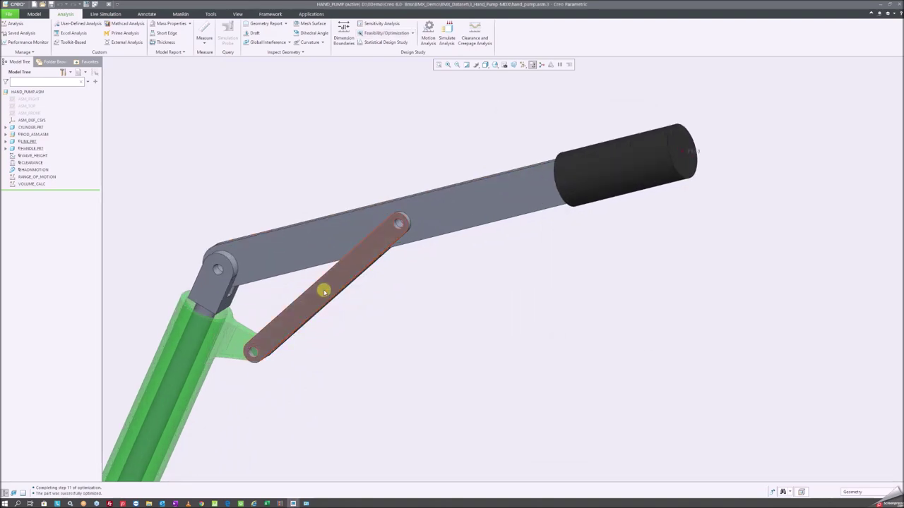
click(326, 289)
click(327, 248)
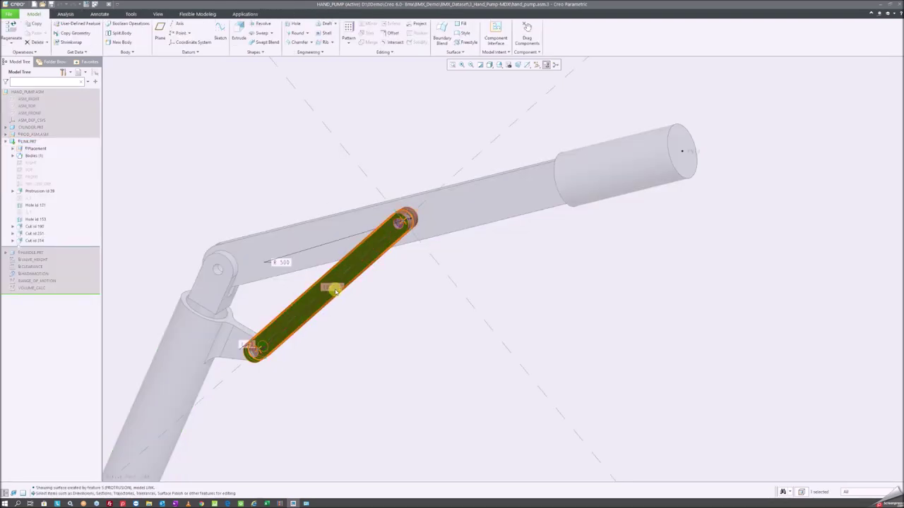
click(444, 220)
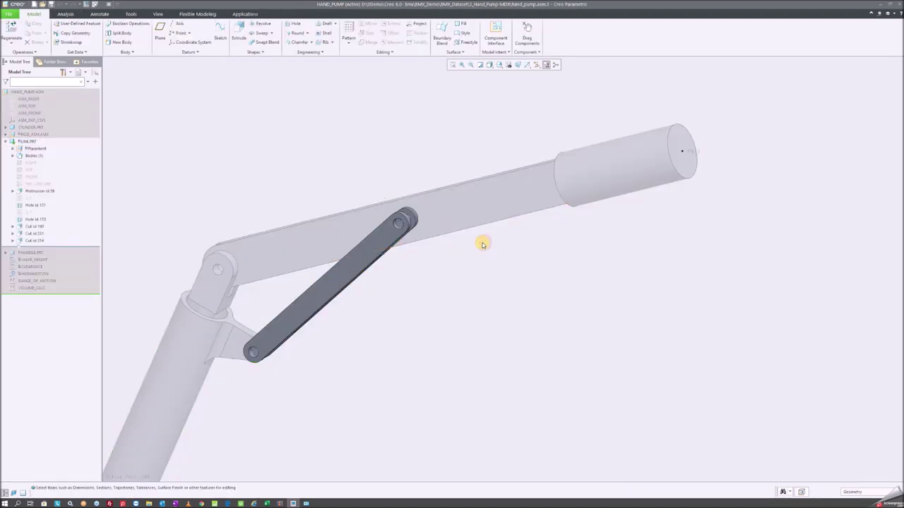
key(ctrl+a)
- Activate the handle part and inspect it, including the hole in its middle
click(453, 181)
click(456, 174)
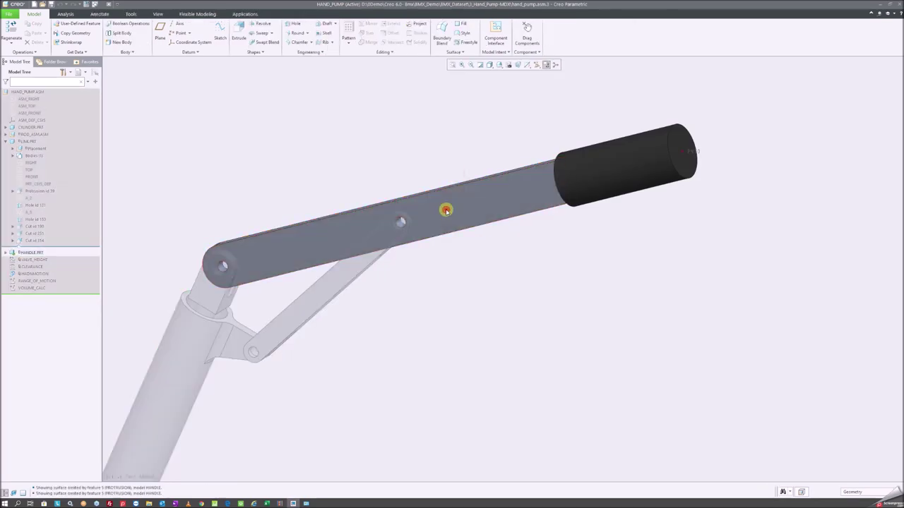
click(420, 210)
mouse_move(396, 217)
middle_down()
mouse_move(414, 228)
mouse_move(406, 219)
mouse_move(369, 219)
middle_up()
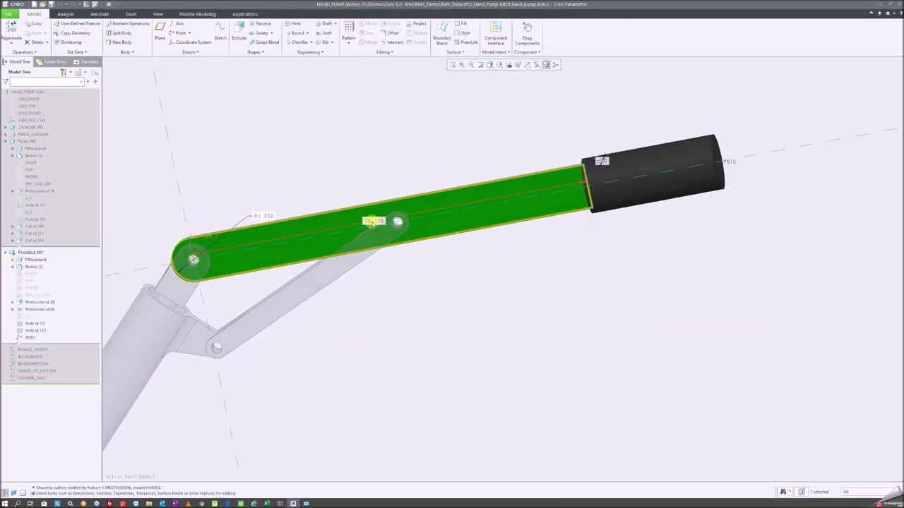
click(413, 152)
scroll(363, 224, up, 3)
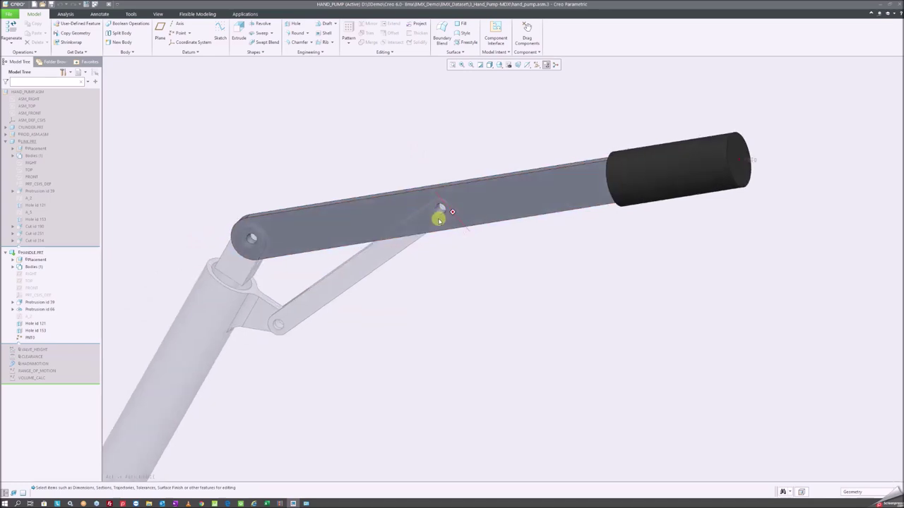
scroll(437, 211, up, 4)
click(438, 210)
scroll(439, 211, down, 4)
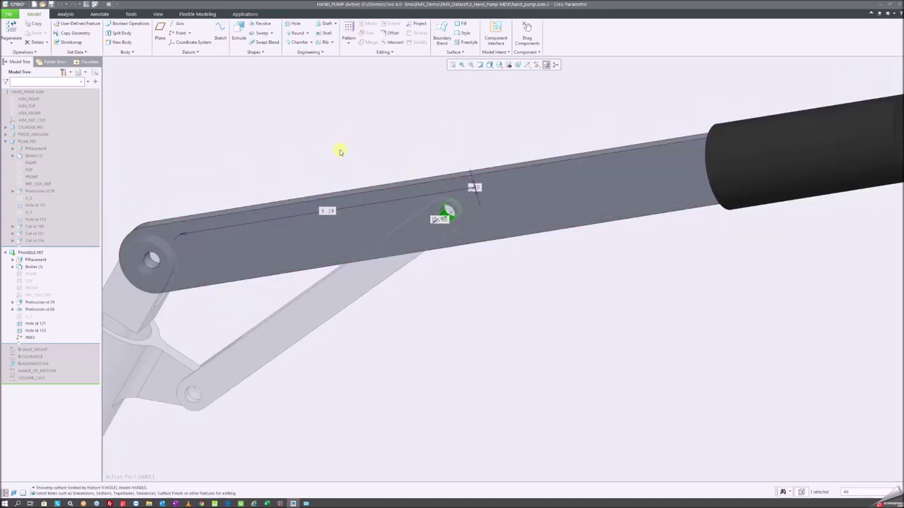
click(288, 158)
scroll(353, 253, down, 3)
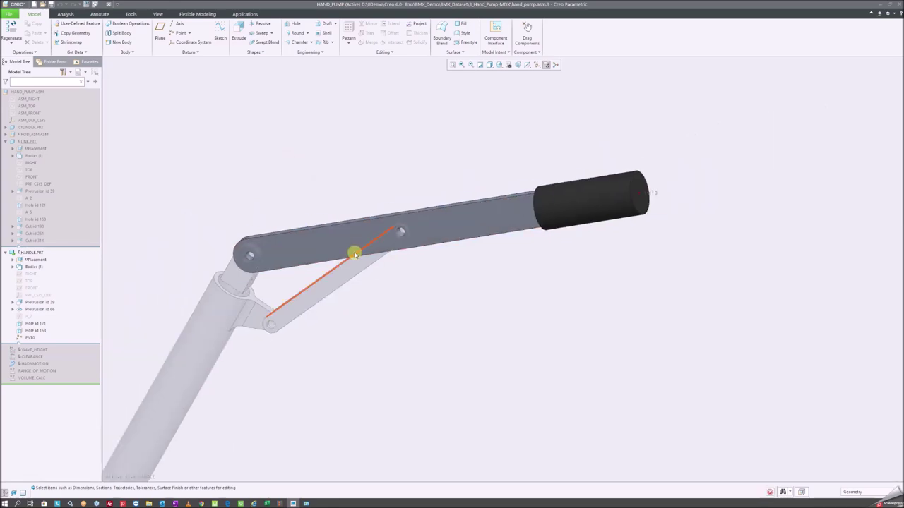
key(ctrl+a)
- Zoom out and box-select all parts of the pump assembly
scroll(367, 226, down, 2)
scroll(370, 201, down, 2)
scroll(367, 205, down, 1)
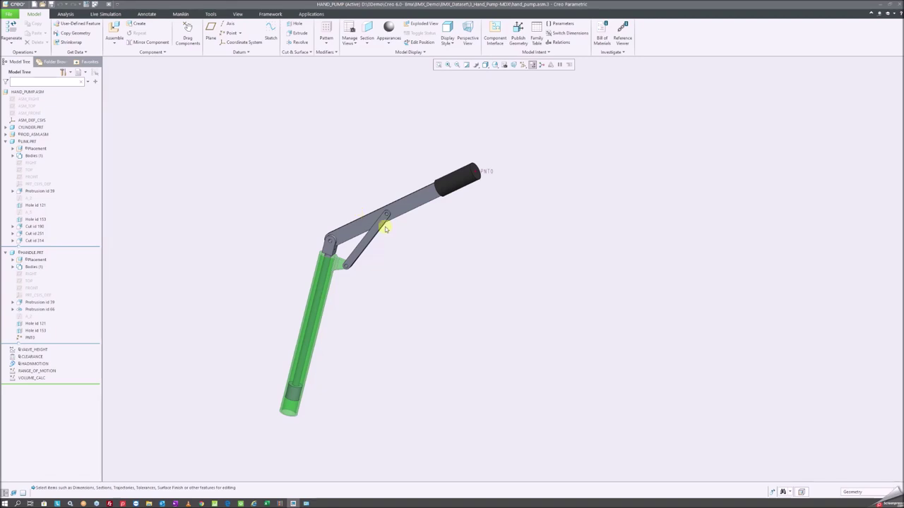
scroll(353, 228, down, 3)
scroll(349, 256, down, 3)
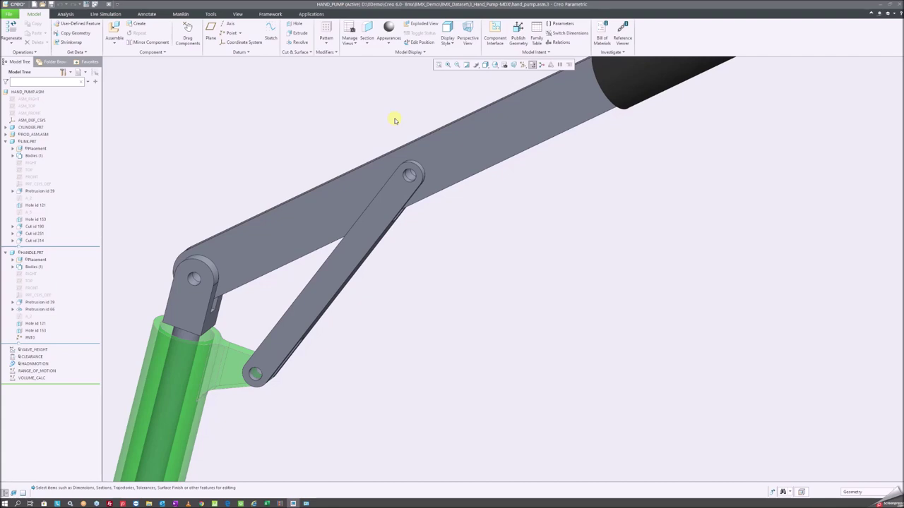
scroll(343, 181, down, 1)
scroll(349, 228, down, 2)
scroll(326, 208, down, 2)
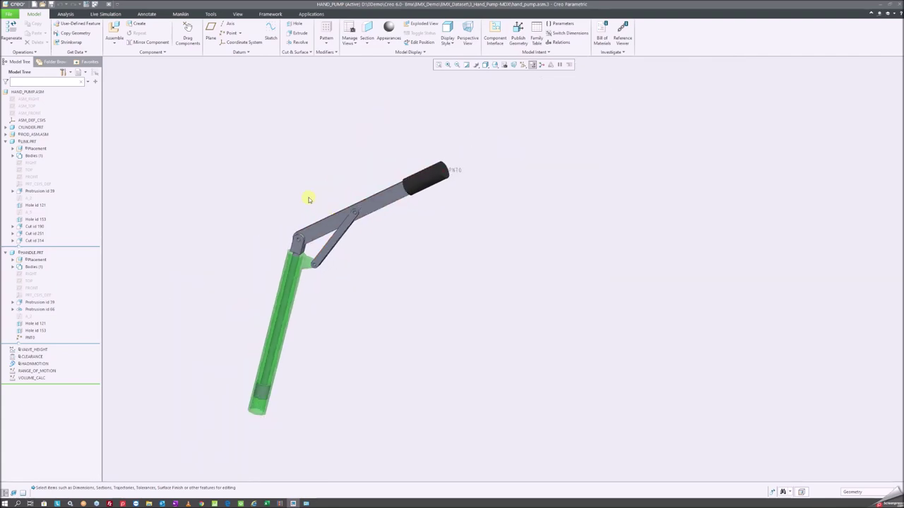
drag(226, 135, 476, 427)
- Close the hand pump assembly window and open wing.prt
click(109, 4)
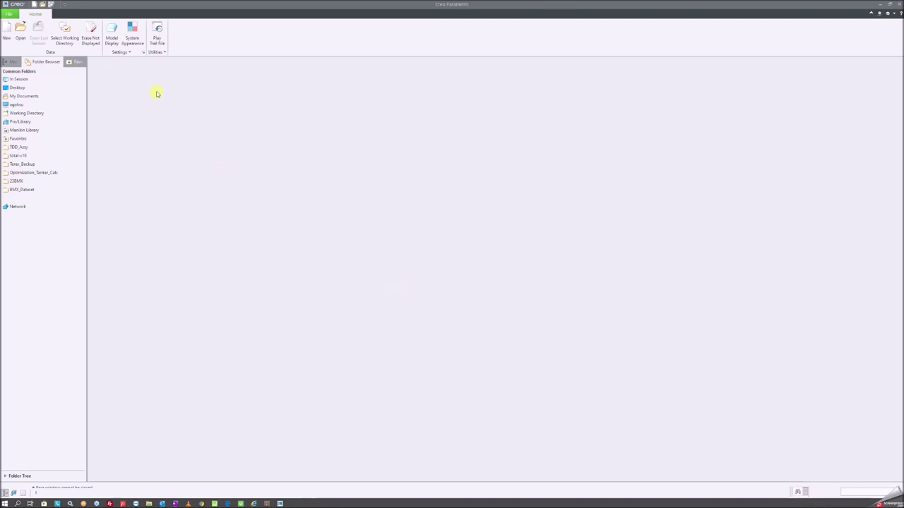
click(20, 32)
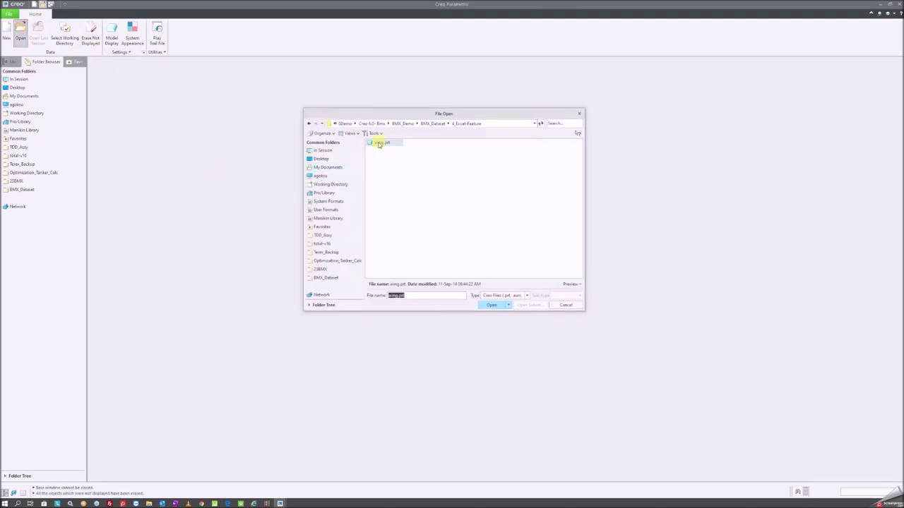
double_click(381, 144)
- Orbit the wing to a lengthwise view, then open Wing_Calc.xls from the project folder
scroll(399, 199, down, 3)
mouse_move(430, 236)
middle_down()
mouse_move(466, 209)
mouse_move(431, 224)
middle_up()
scroll(401, 274, up, 3)
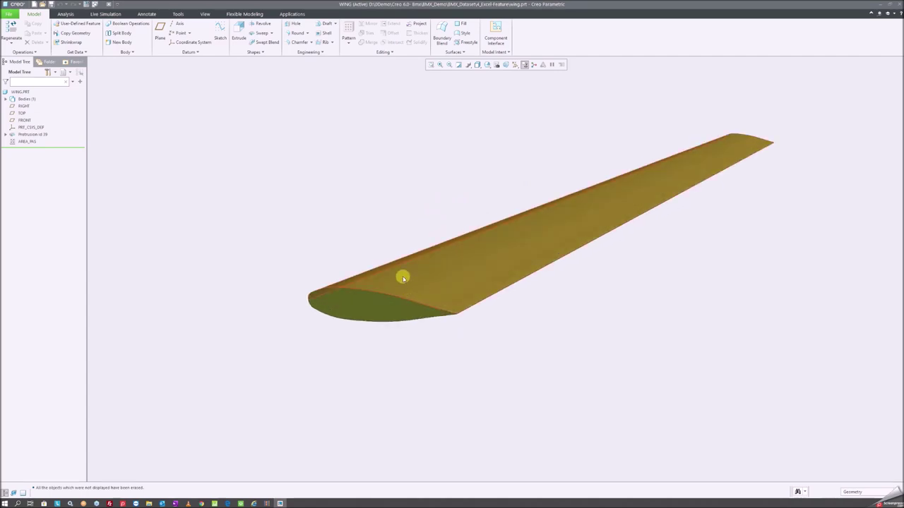
scroll(276, 276, down, 2)
mouse_move(365, 270)
middle_down()
mouse_move(408, 244)
mouse_move(373, 255)
middle_up()
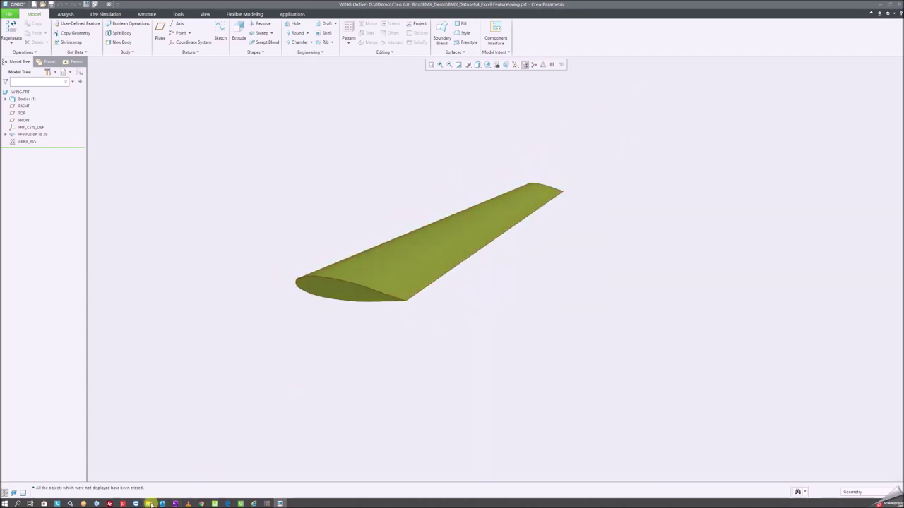
click(223, 473)
double_click(366, 220)
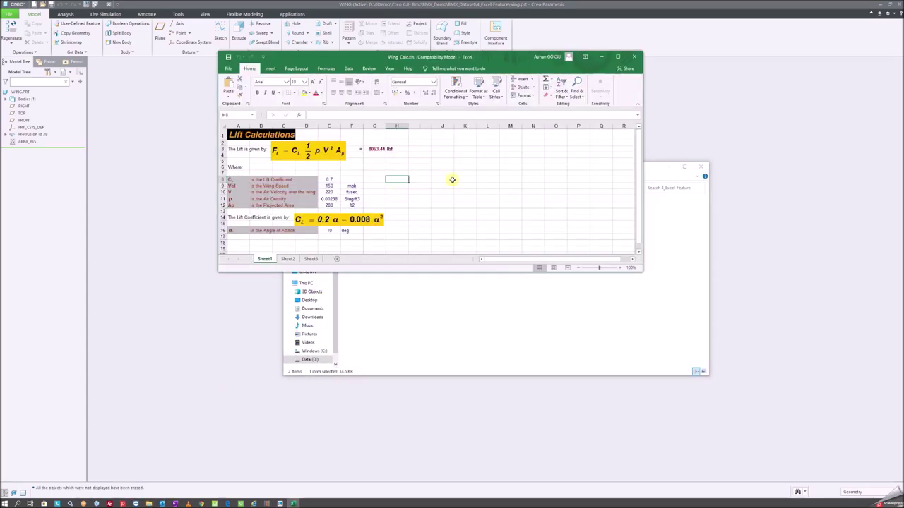
- Maximize the Lift Calculations sheet to check the 10 deg angle in E16, then return to Creo
double_click(512, 55)
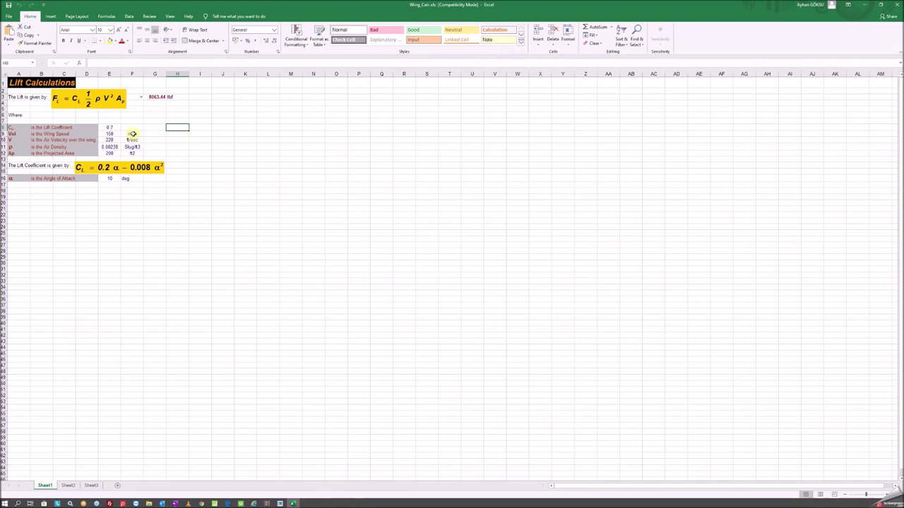
ctrl+scroll(93, 136, up, 2)
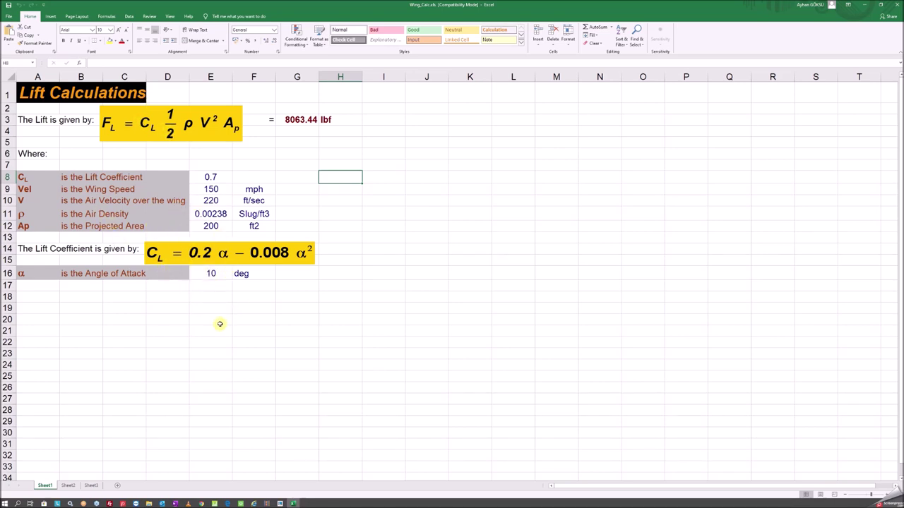
click(210, 276)
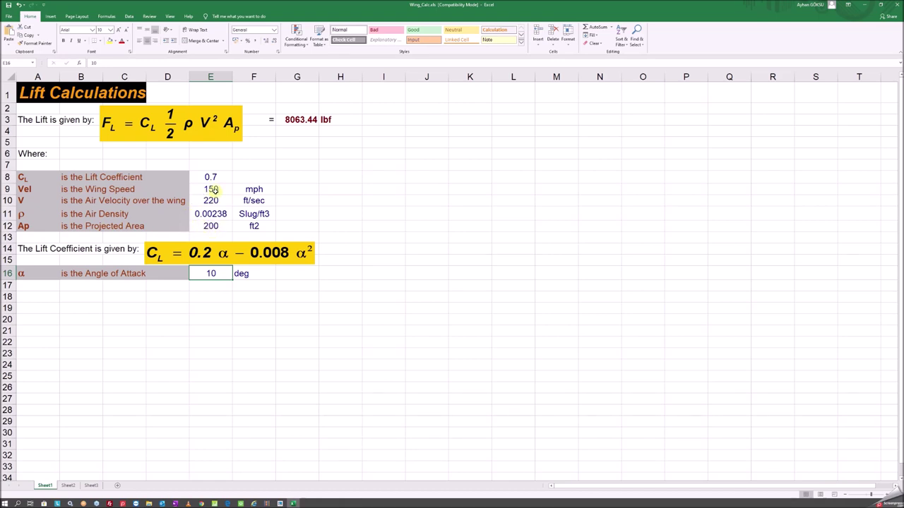
double_click(449, 4)
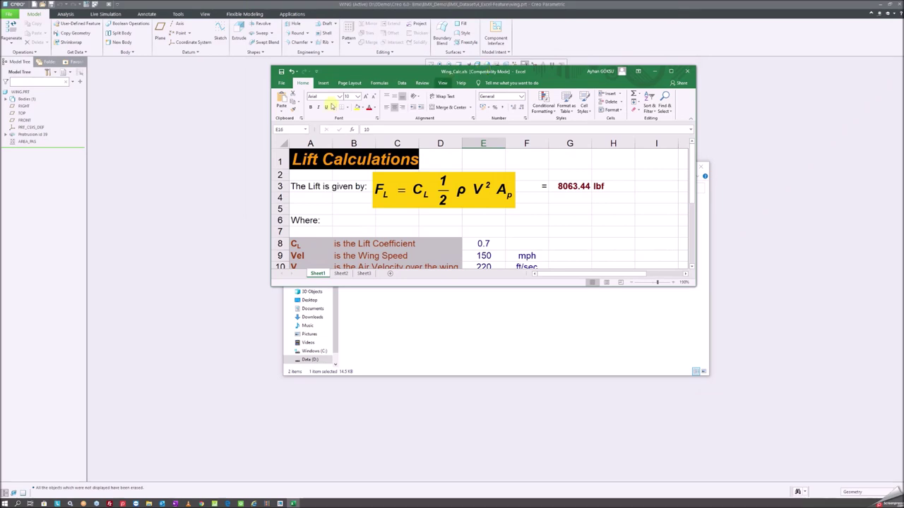
click(214, 125)
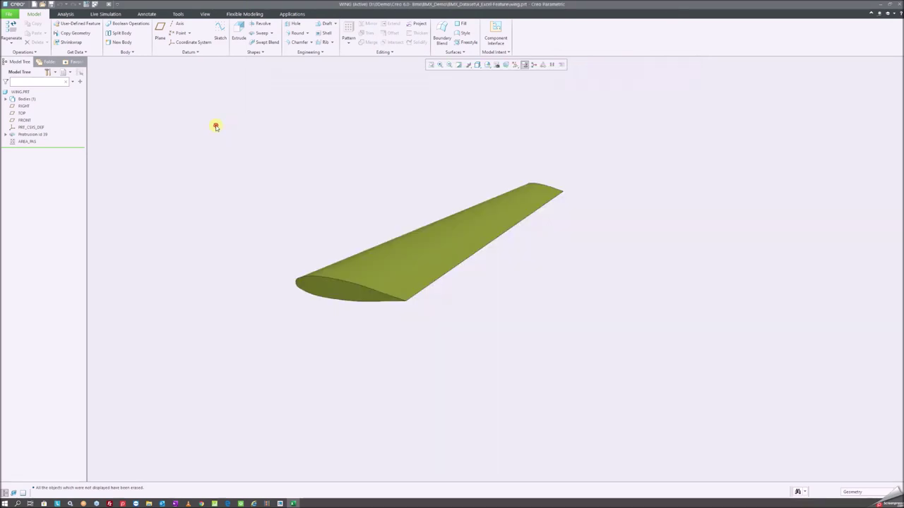
- Change the wing protrusion's angle of attack from 10° to 6°, back to 10°, and regenerate
click(372, 273)
right_click(381, 141)
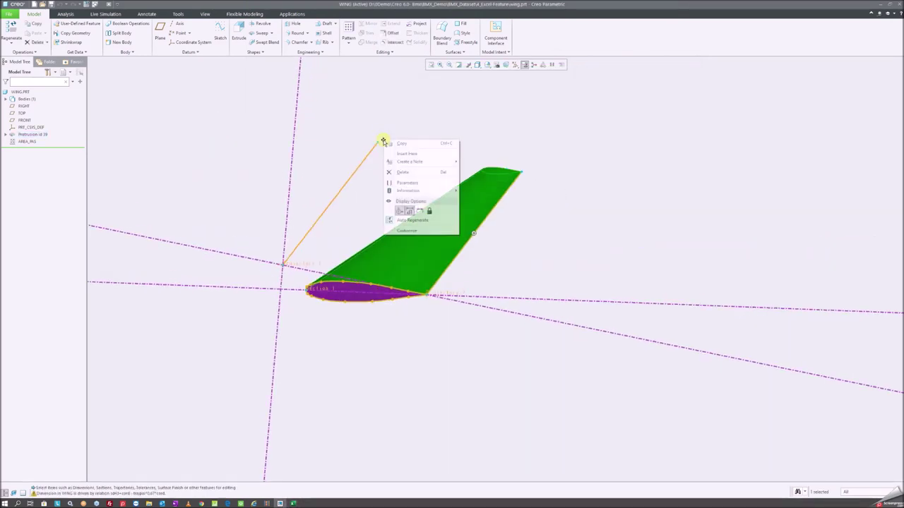
click(419, 211)
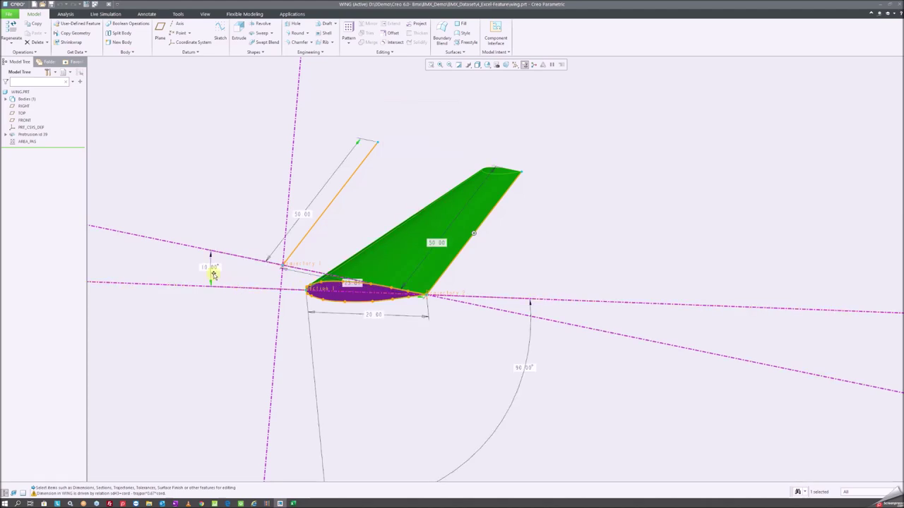
click(486, 66)
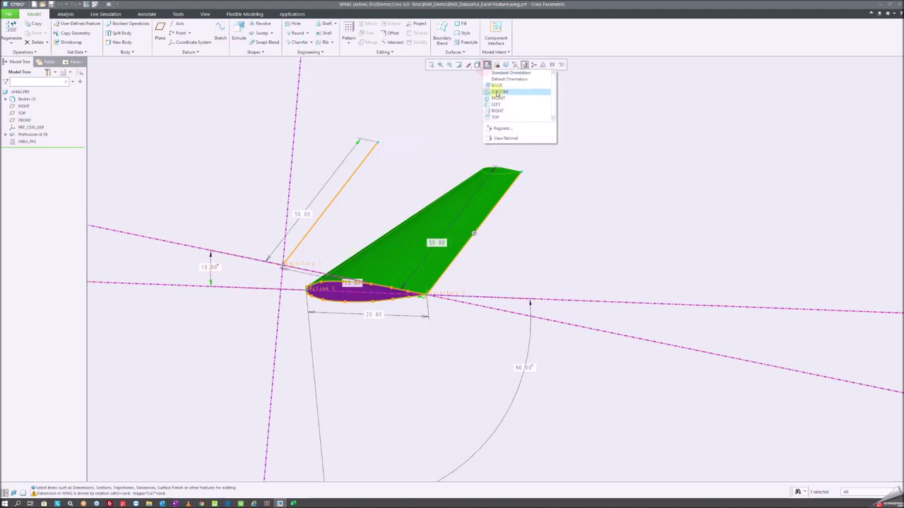
click(492, 103)
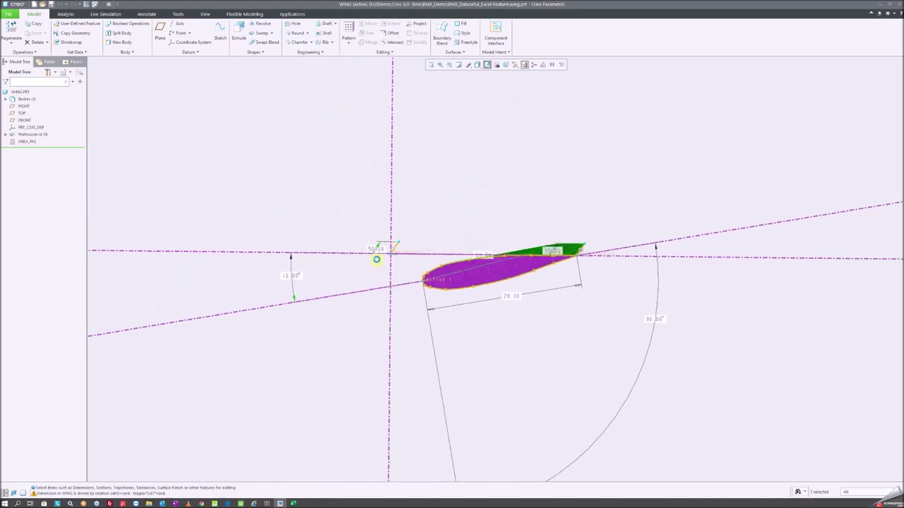
double_click(303, 274)
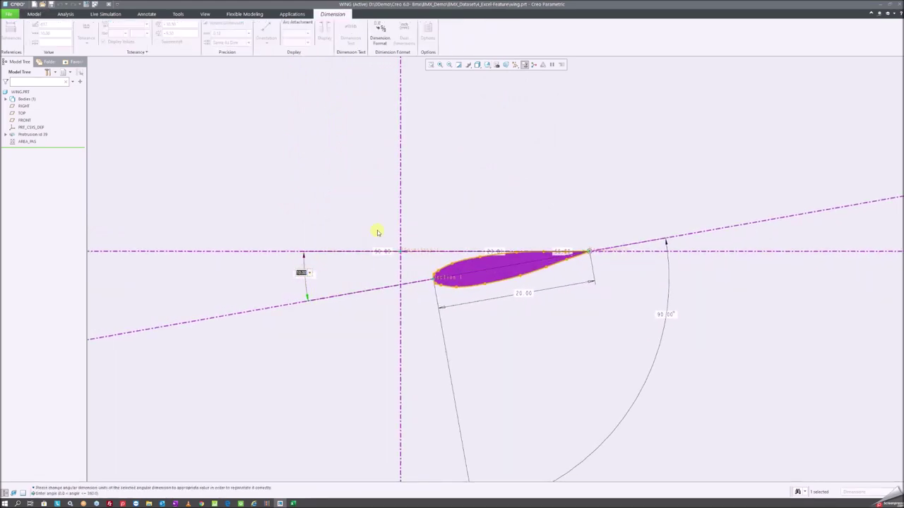
text(6)
key(Return)
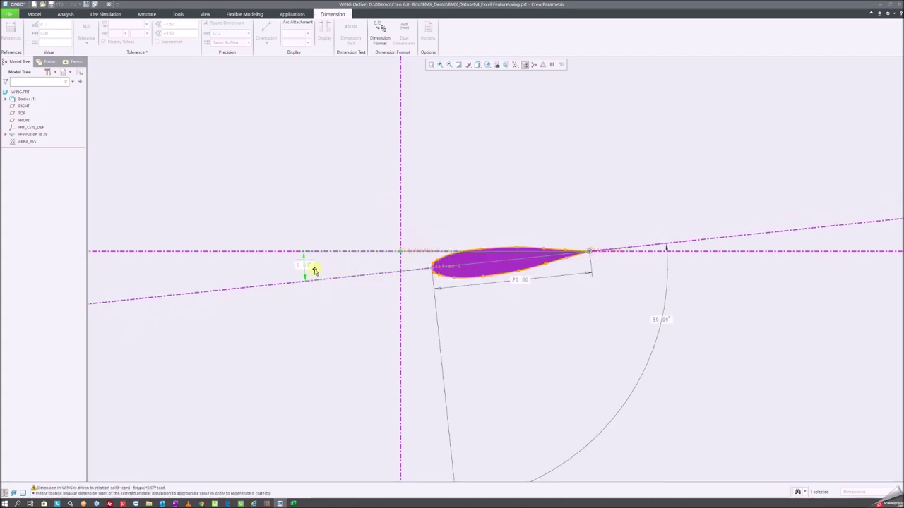
double_click(303, 266)
text(10)
key(Return)
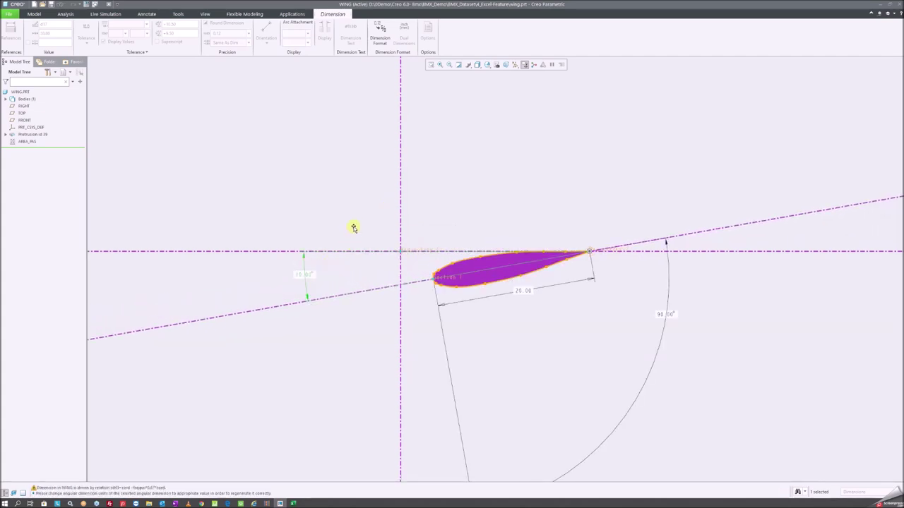
click(331, 203)
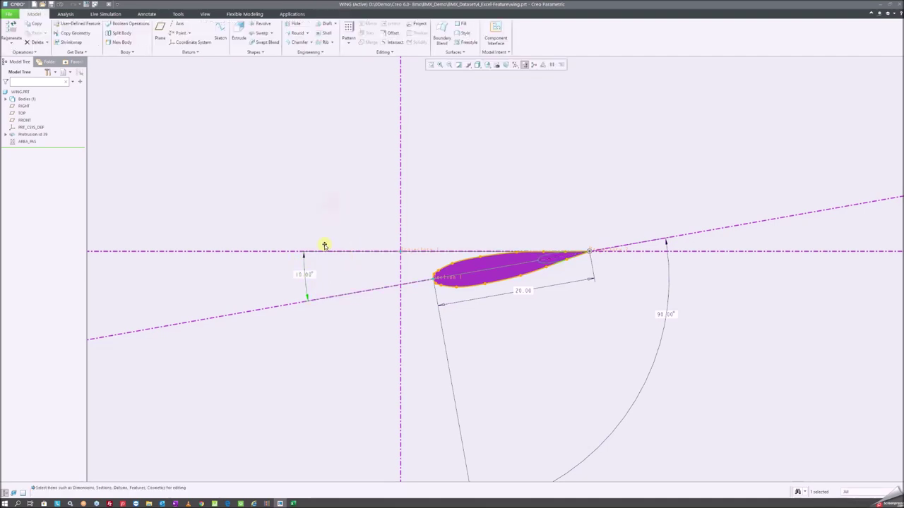
key(ctrl+g)
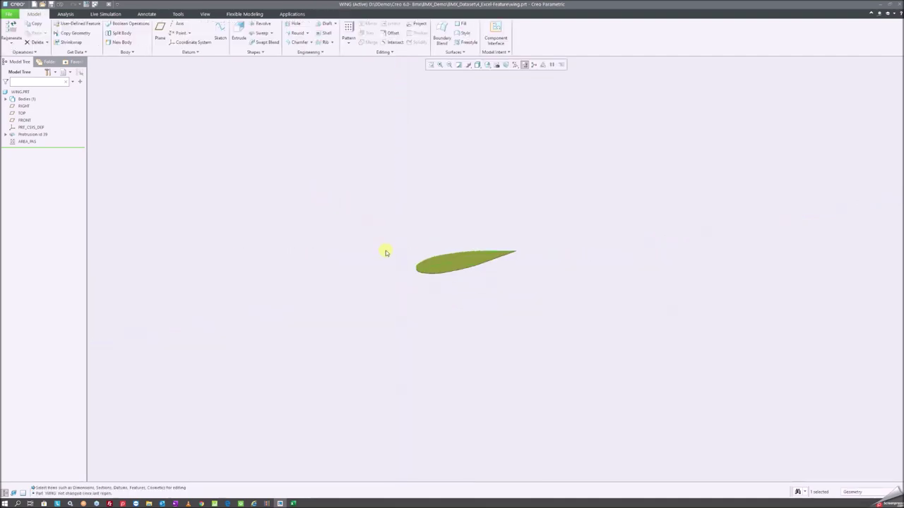
- Start an Area measurement on the wing with the AREA_PAS feature selected
middle_drag(393, 252, 364, 191)
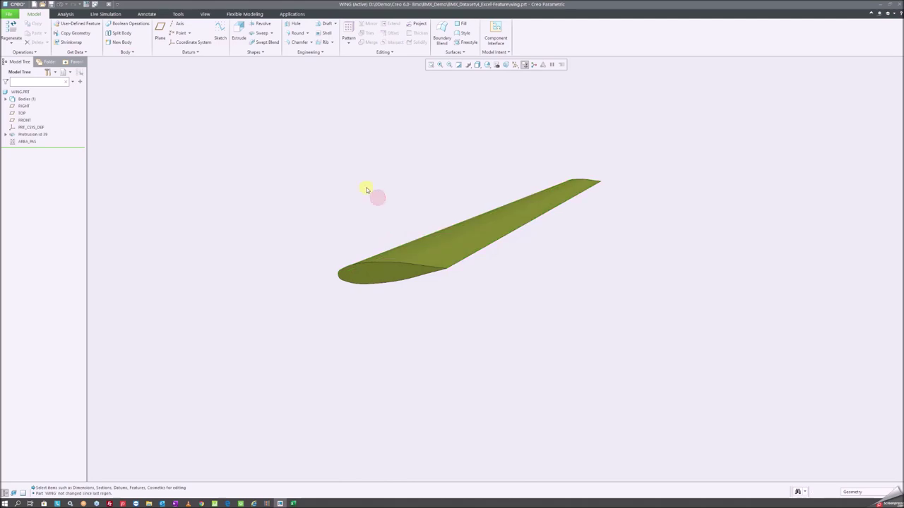
click(69, 14)
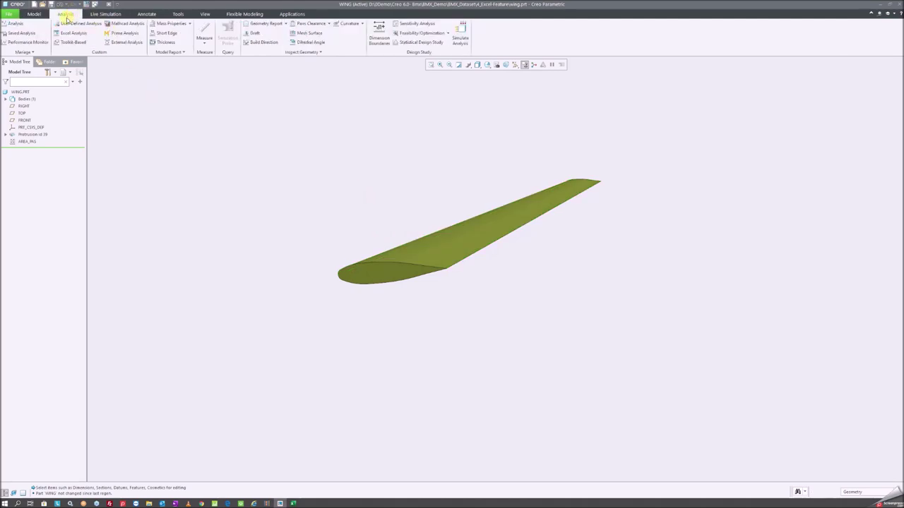
click(27, 141)
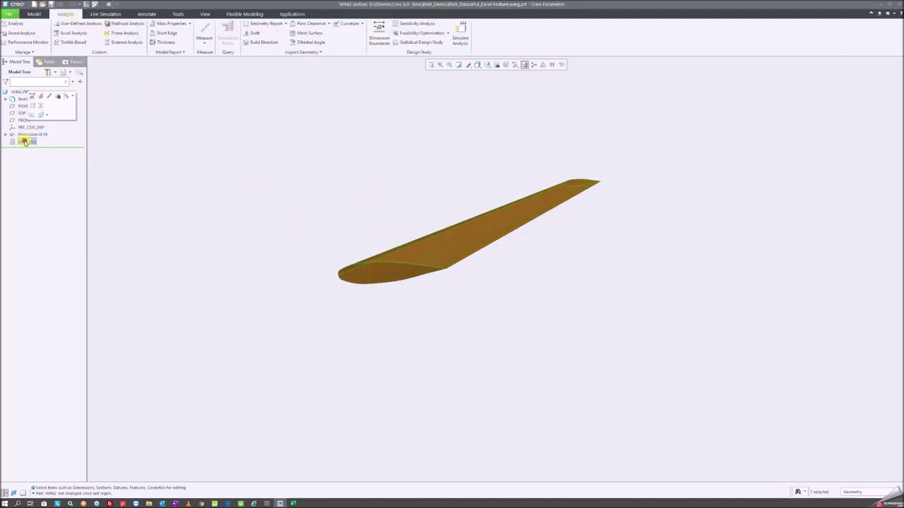
click(204, 41)
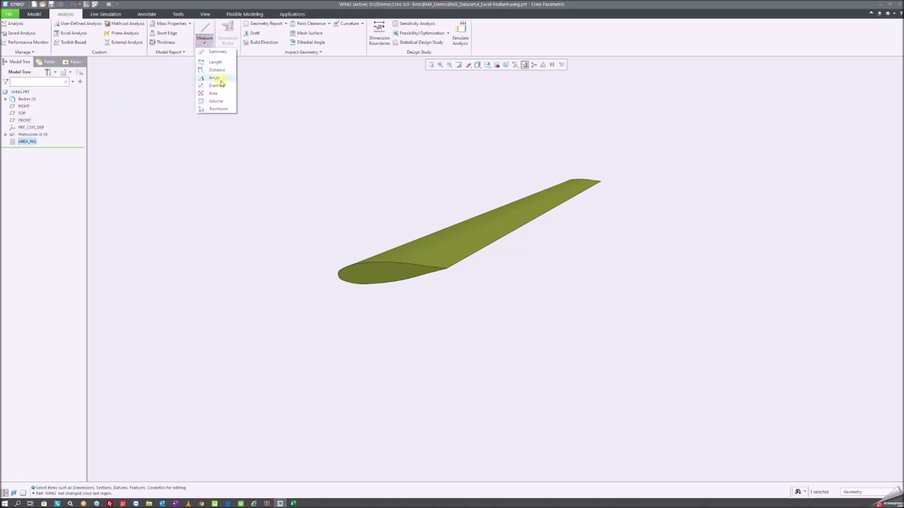
click(214, 93)
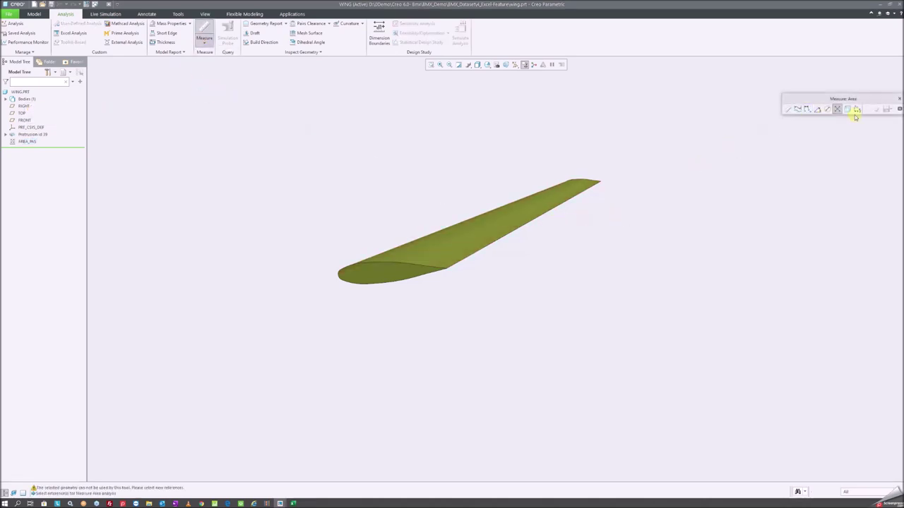
- Close the area measurement and redefine the AREA_PAS analysis, widening it to show the full value
click(899, 111)
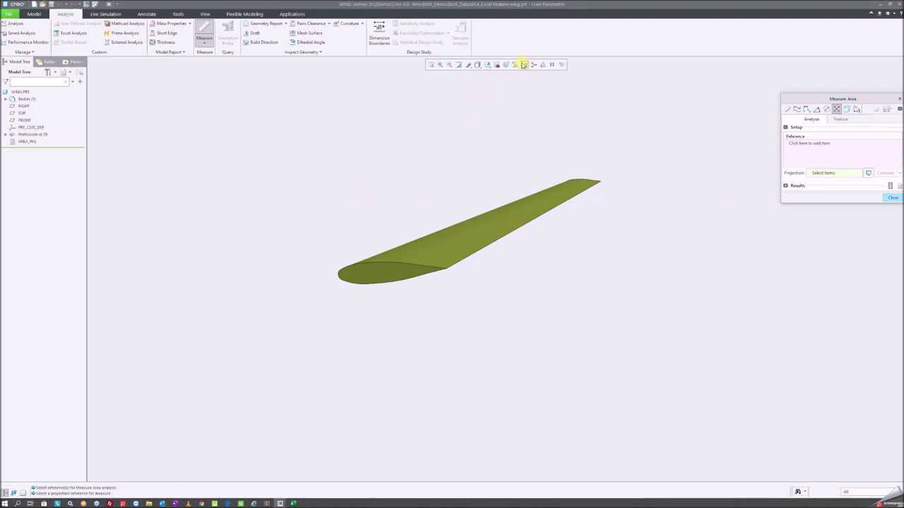
click(892, 198)
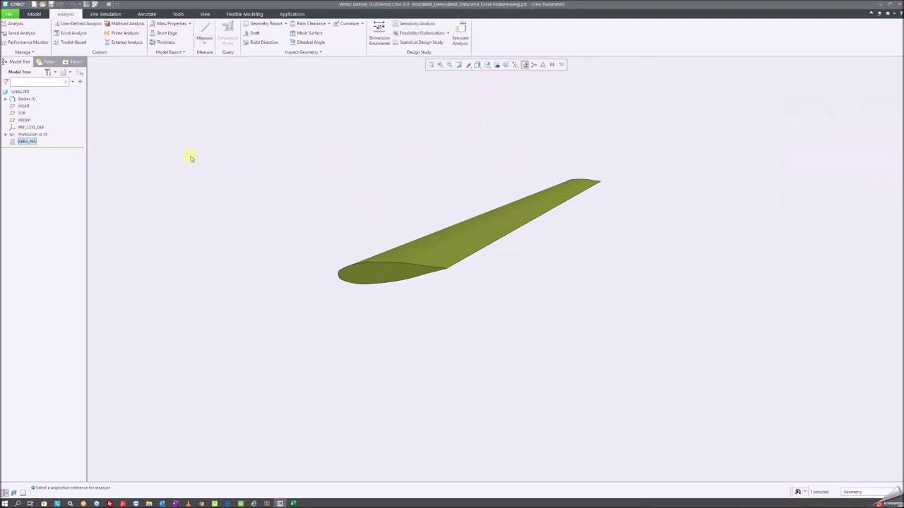
click(23, 142)
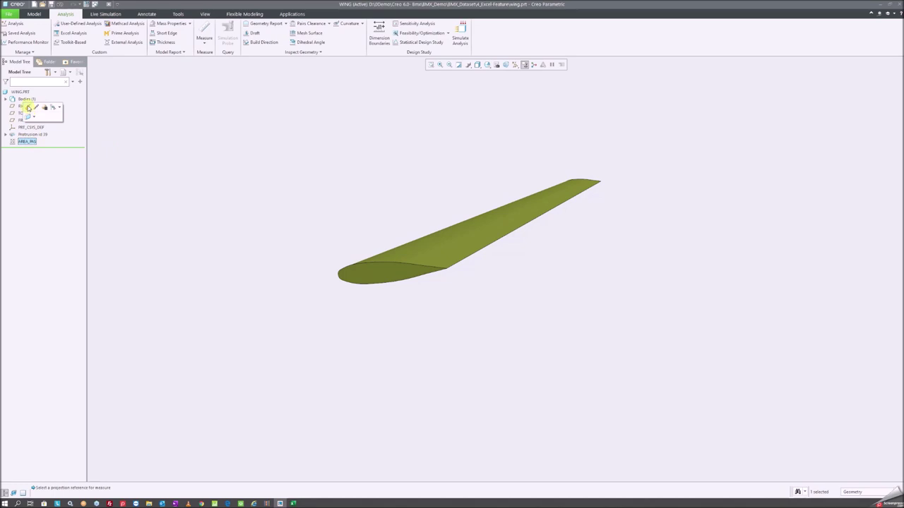
click(26, 106)
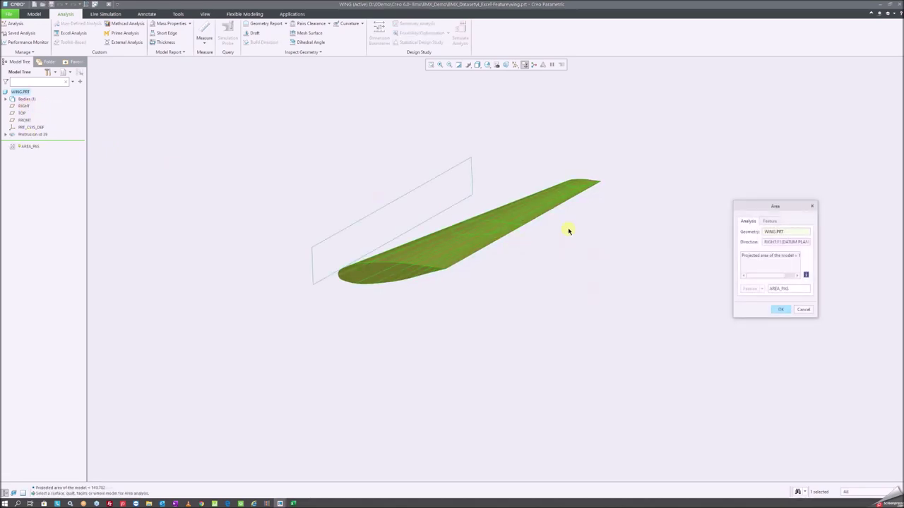
drag(733, 261, 681, 260)
middle_click(349, 127)
- Review AREA_PAS's parameters against the Wing_Calc sheet, then start a new analysis feature
right_click(27, 141)
click(44, 199)
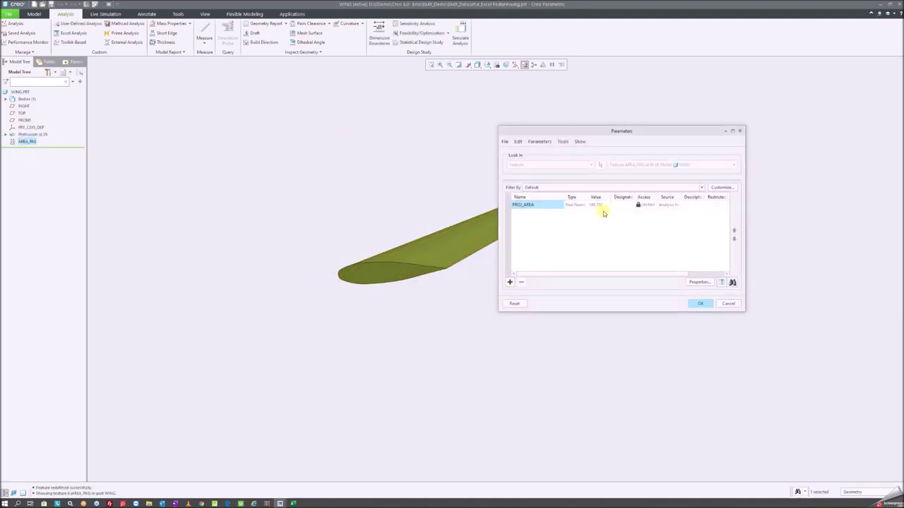
click(700, 305)
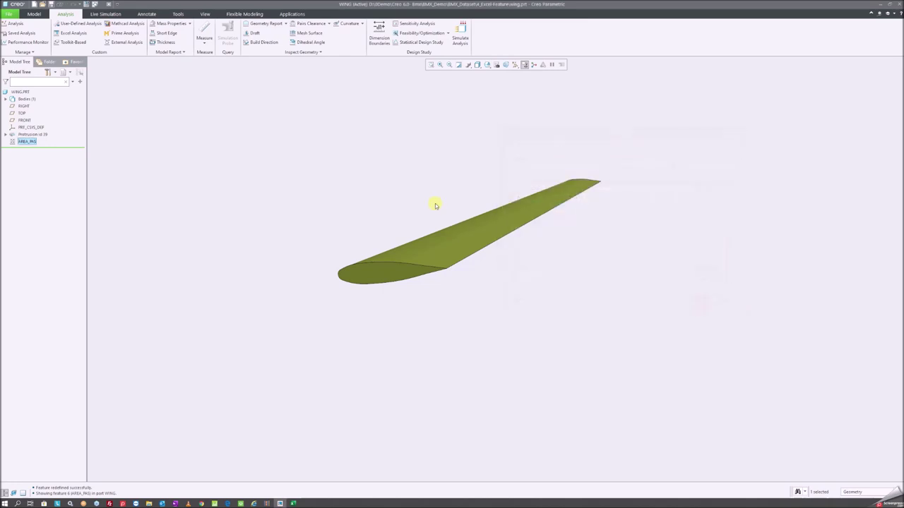
click(293, 504)
scroll(508, 258, down, 2)
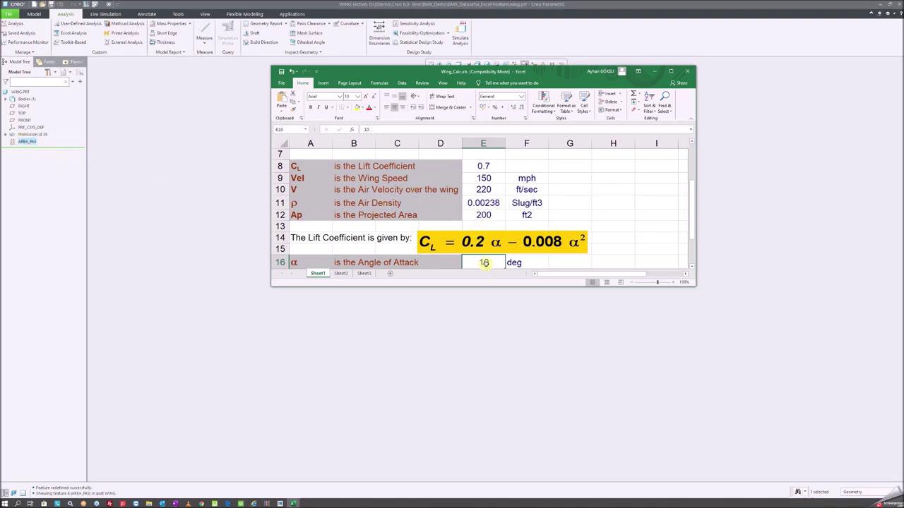
click(240, 195)
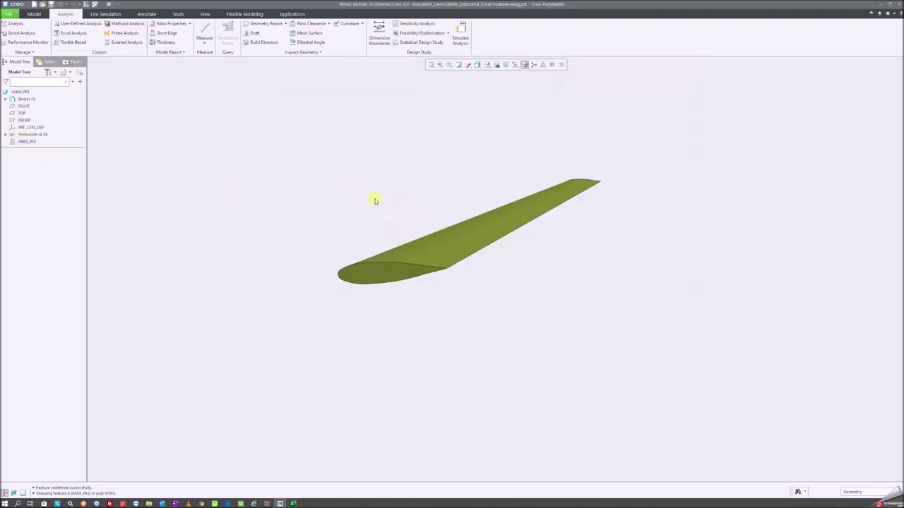
scroll(388, 239, up, 2)
scroll(391, 240, up, 2)
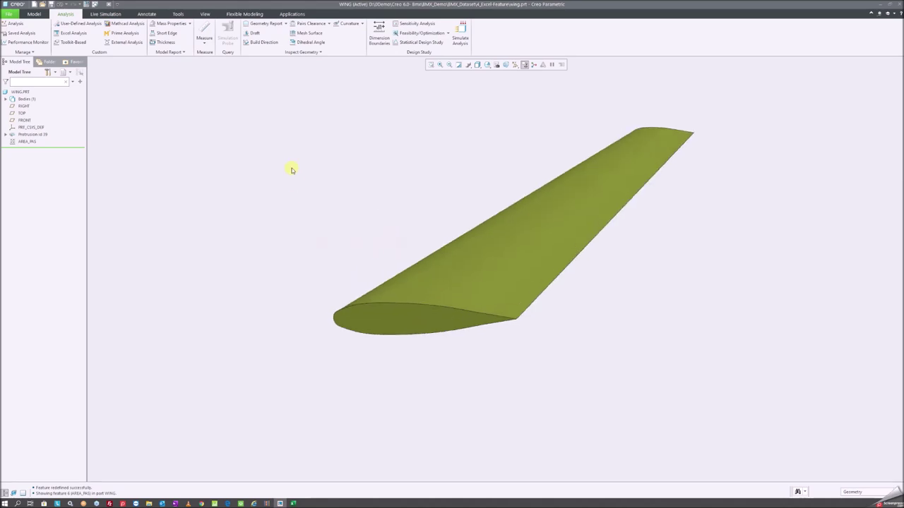
click(16, 24)
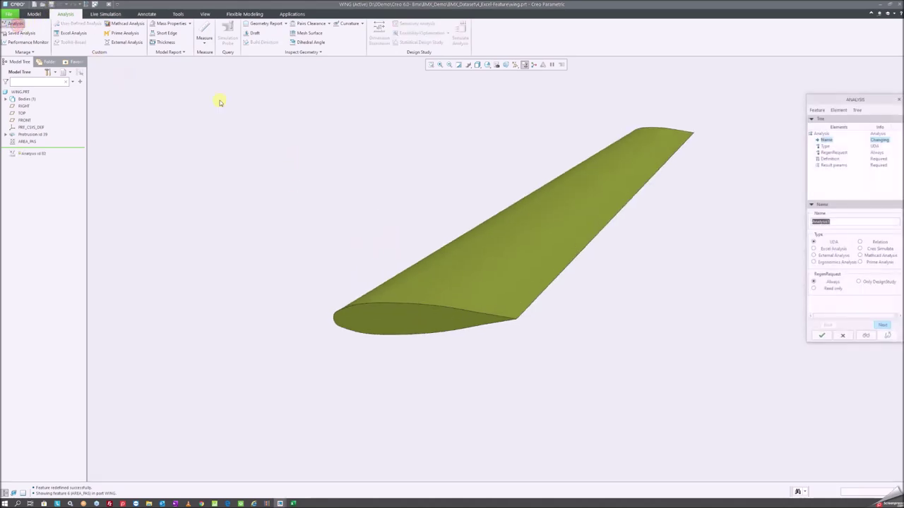
- Name the analysis LIFT_CALC and make it an Excel Analysis
drag(834, 102, 730, 139)
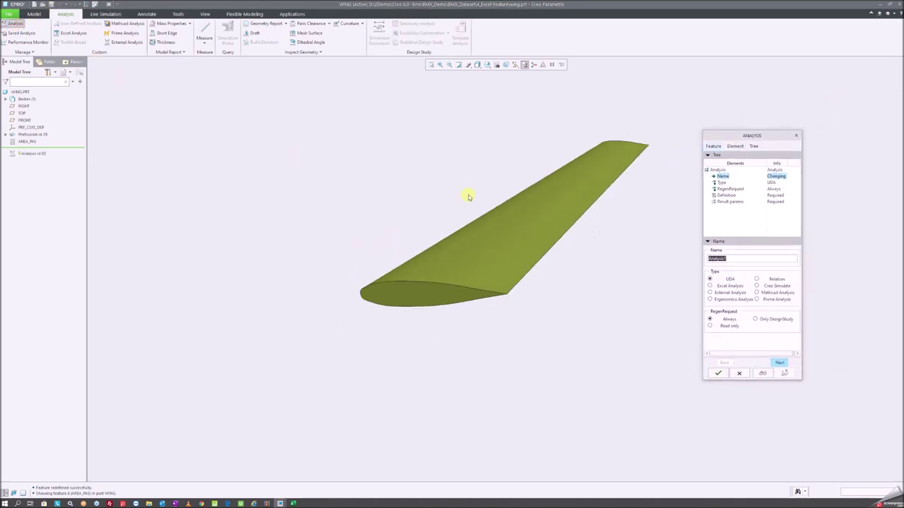
click(718, 285)
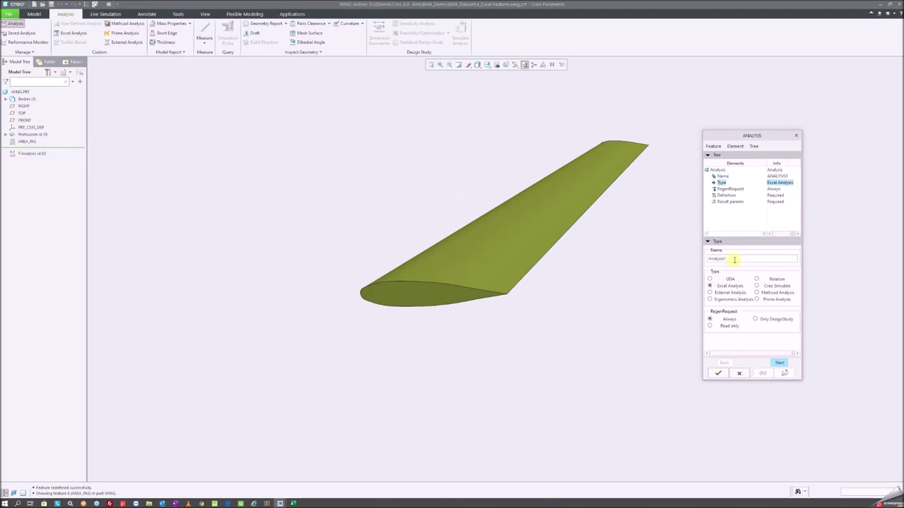
text(E)
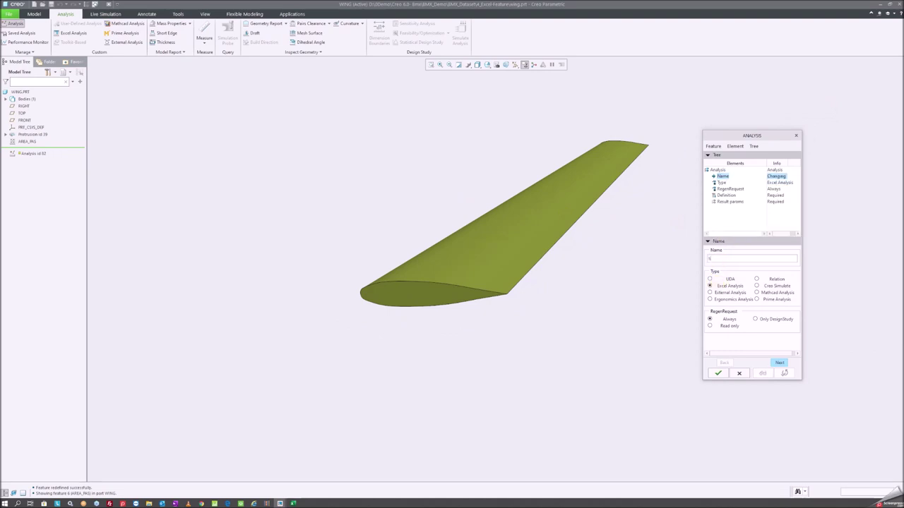
text(ALC)
key(Return)
click(779, 362)
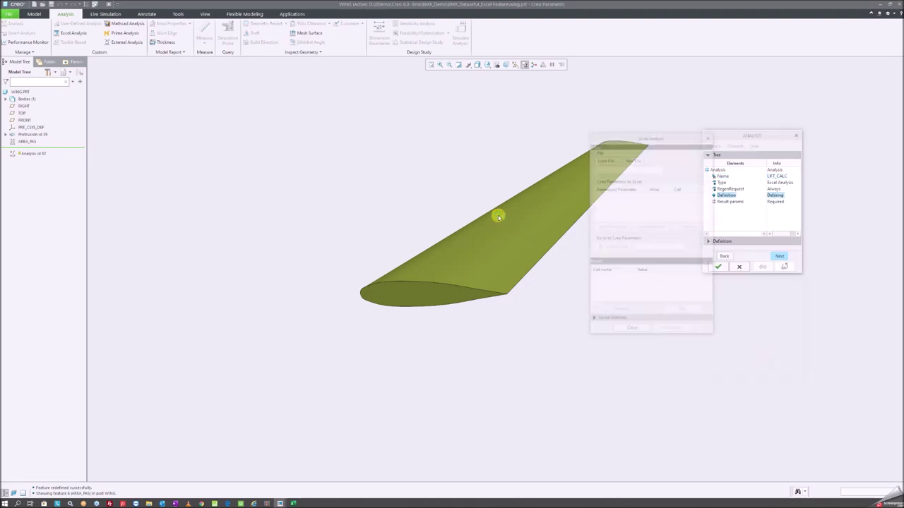
- Load the Wing_Calc.xls workbook into the Excel analysis setup
drag(609, 137, 504, 135)
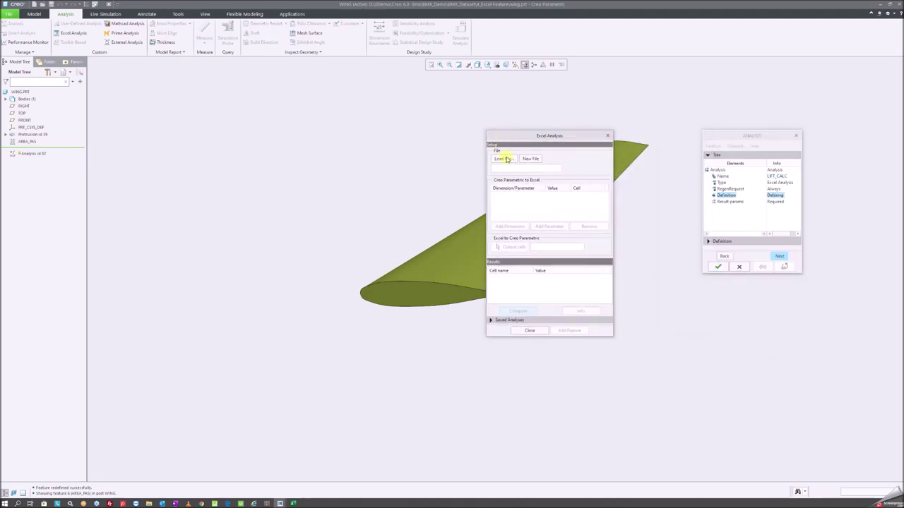
click(504, 159)
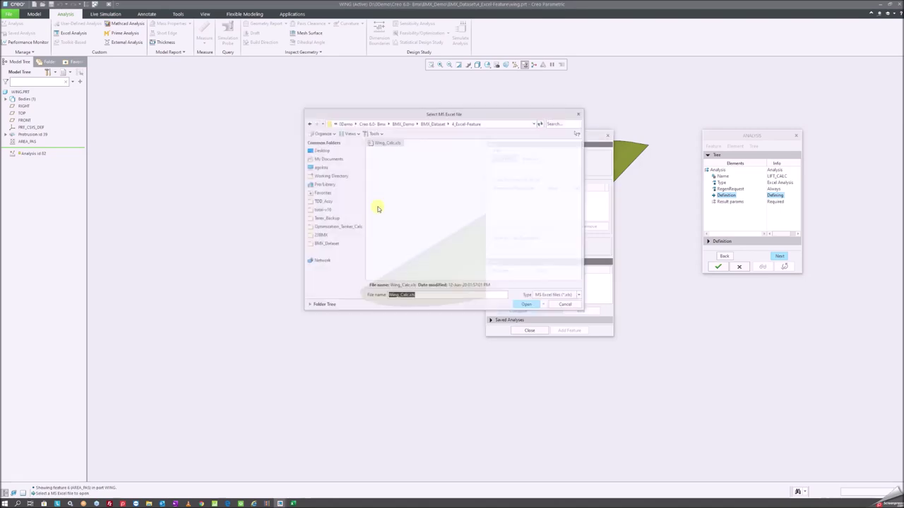
double_click(379, 143)
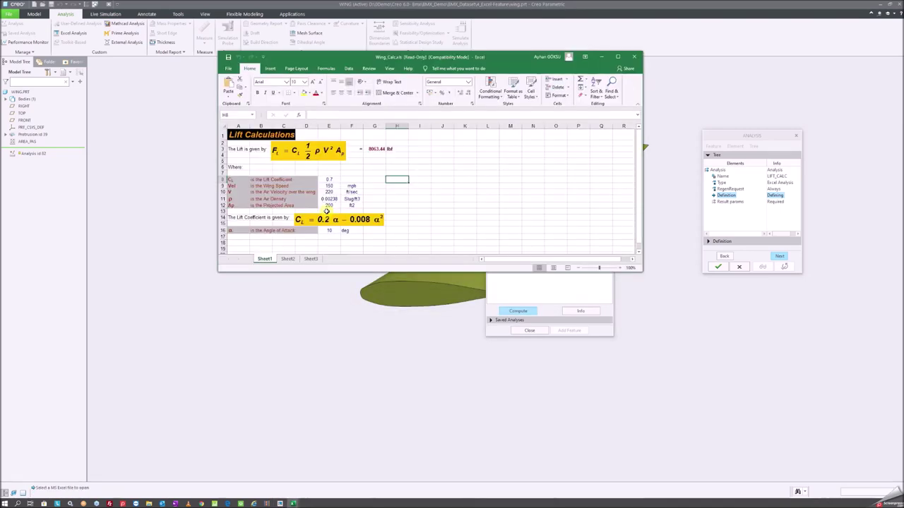
drag(392, 63, 305, 98)
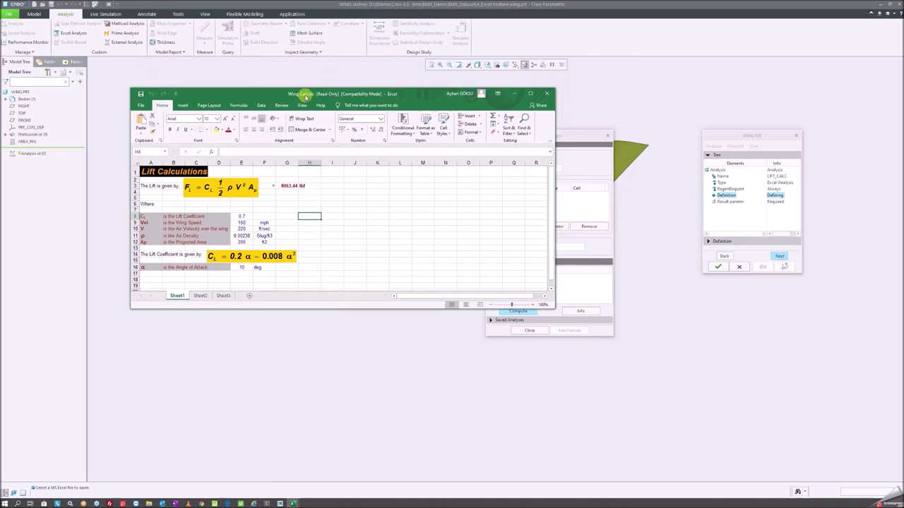
drag(386, 96, 306, 123)
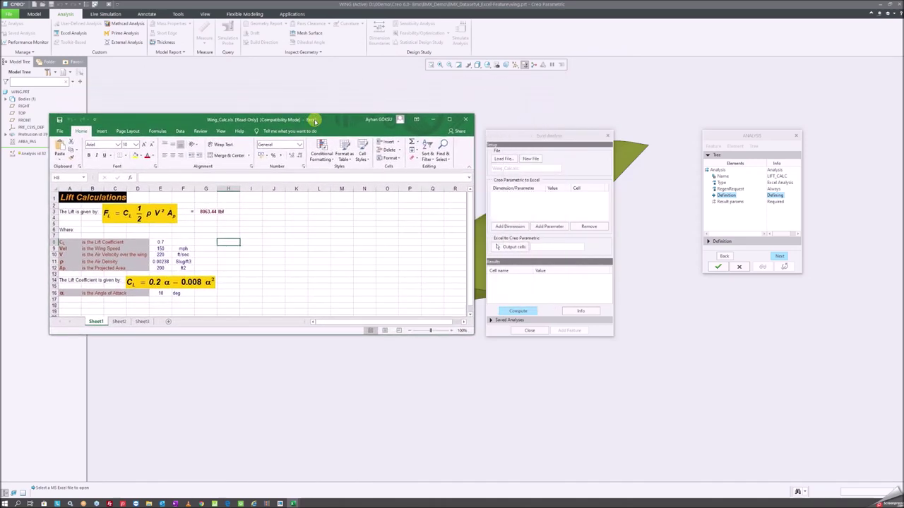
click(510, 190)
click(511, 228)
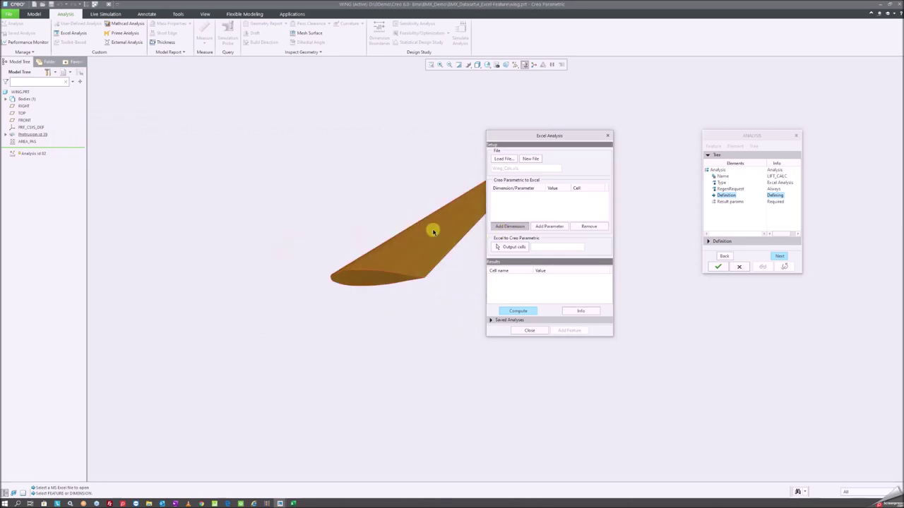
- Link the wing's 10° angle-of-attack dimension to workbook cell E16
click(417, 250)
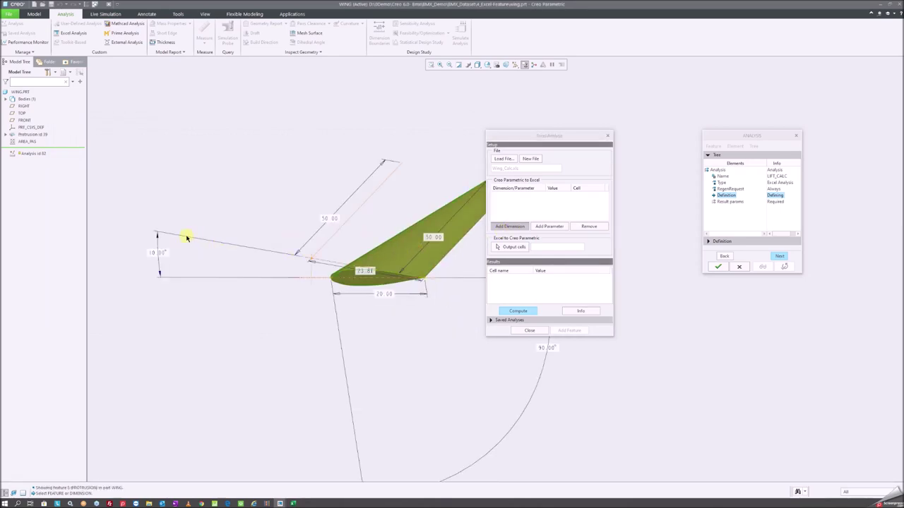
click(156, 252)
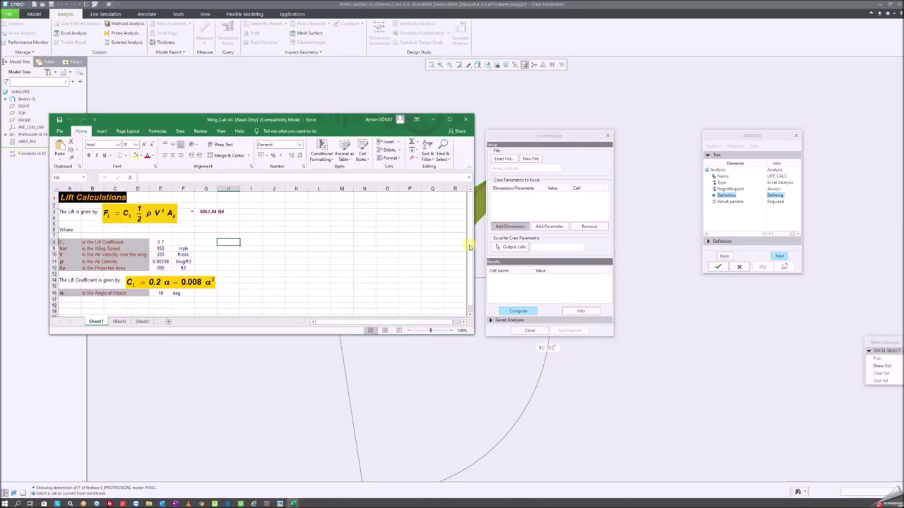
click(164, 292)
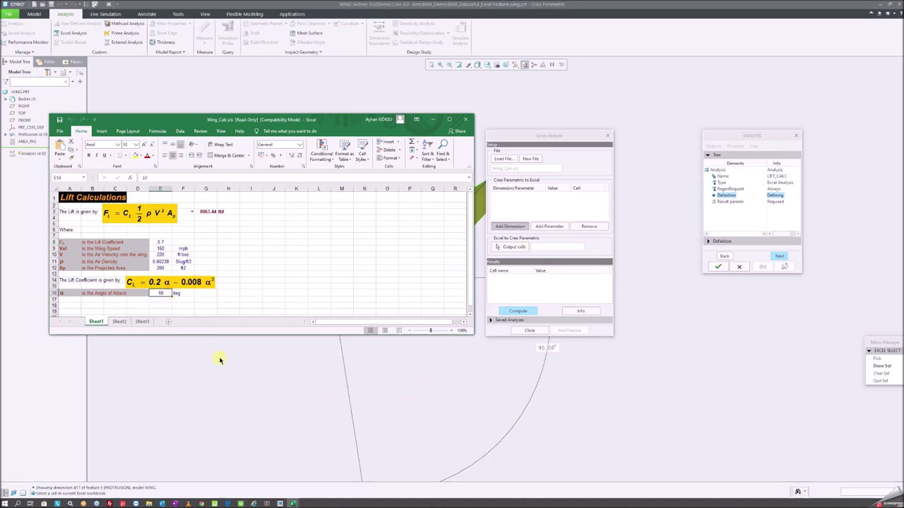
middle_click(295, 379)
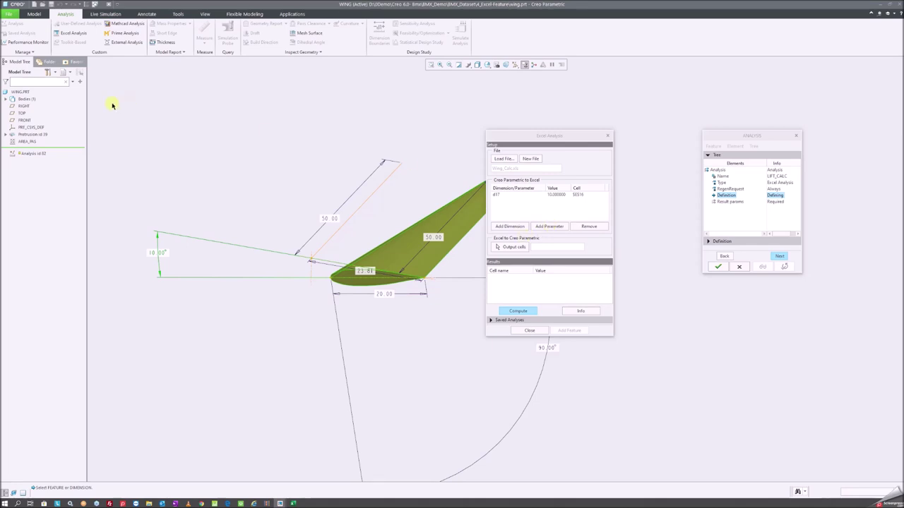
- Link the PROJ_AREA parameter to workbook cell E12
click(548, 226)
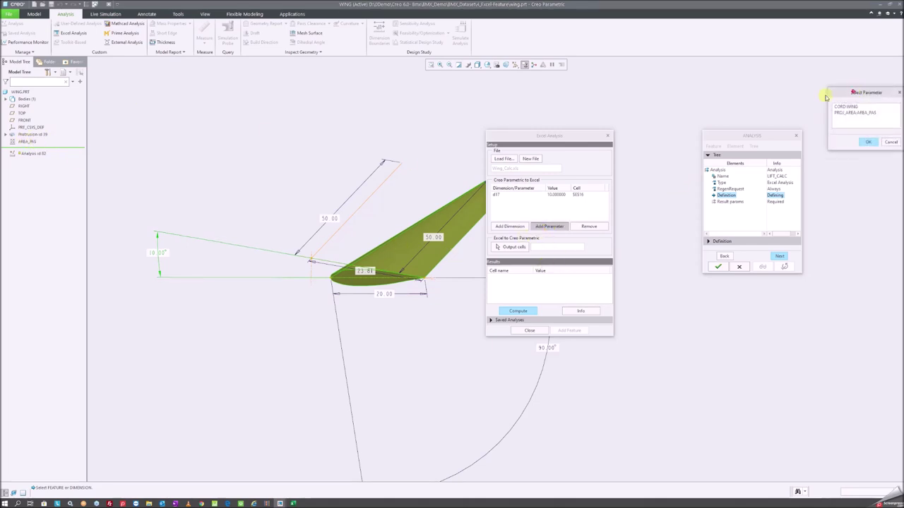
drag(855, 92, 670, 79)
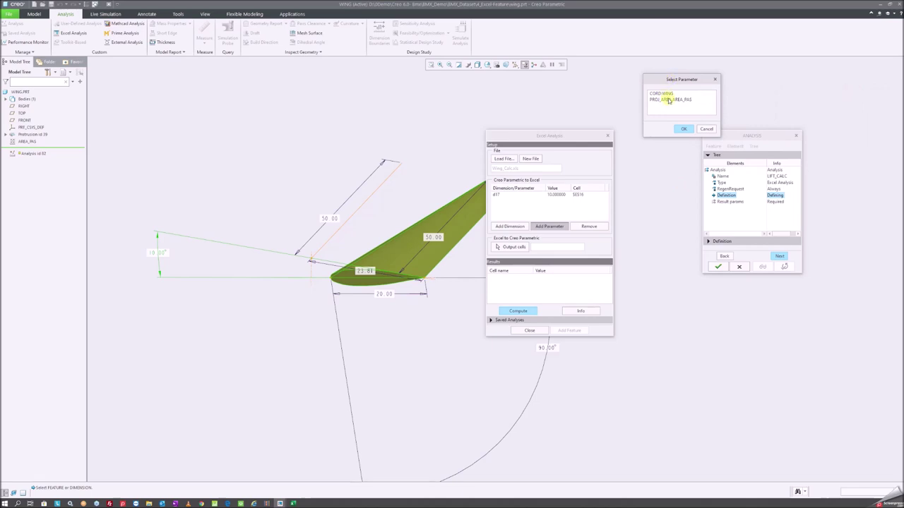
click(668, 100)
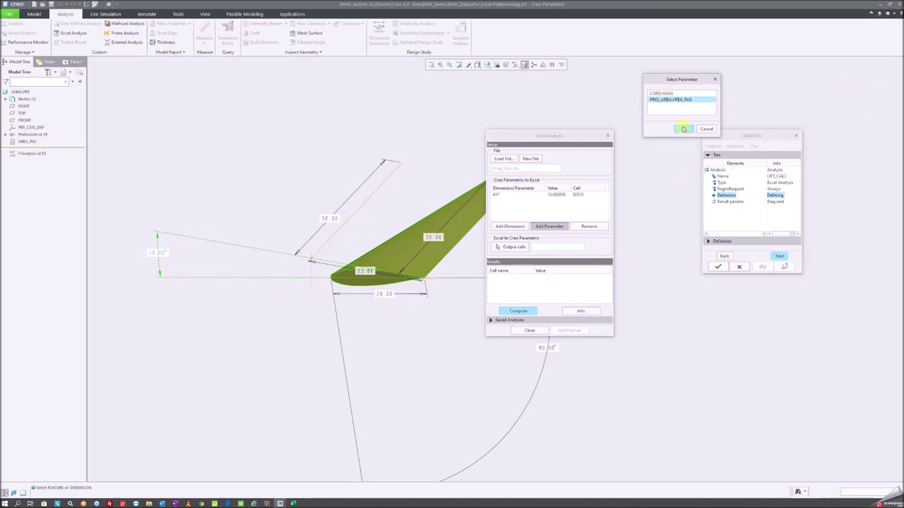
click(683, 128)
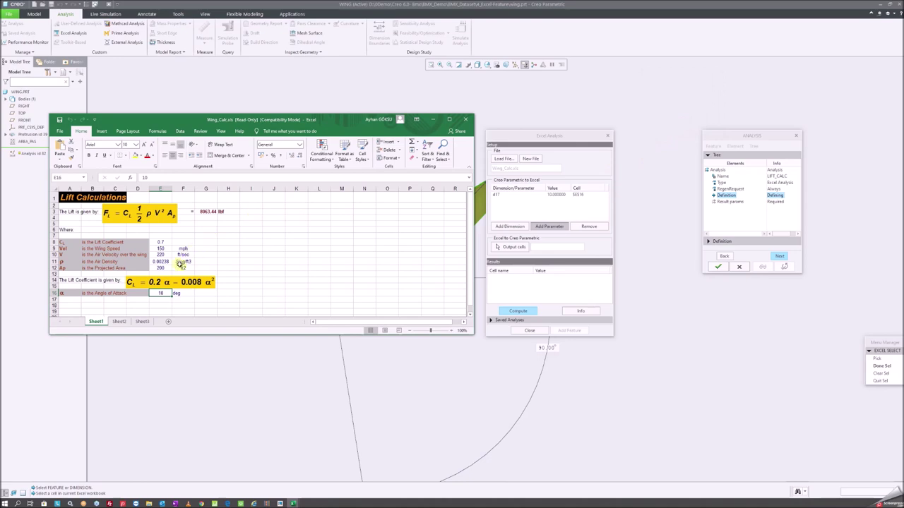
click(162, 268)
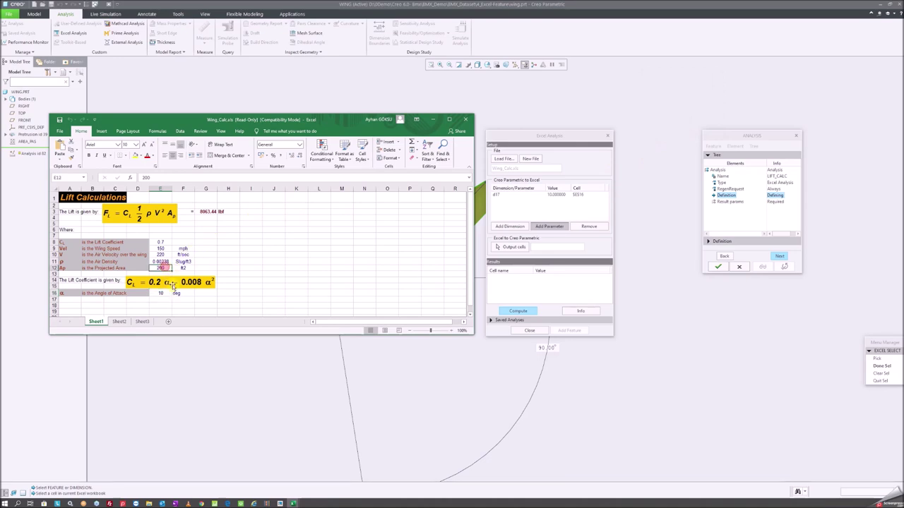
middle_click(411, 362)
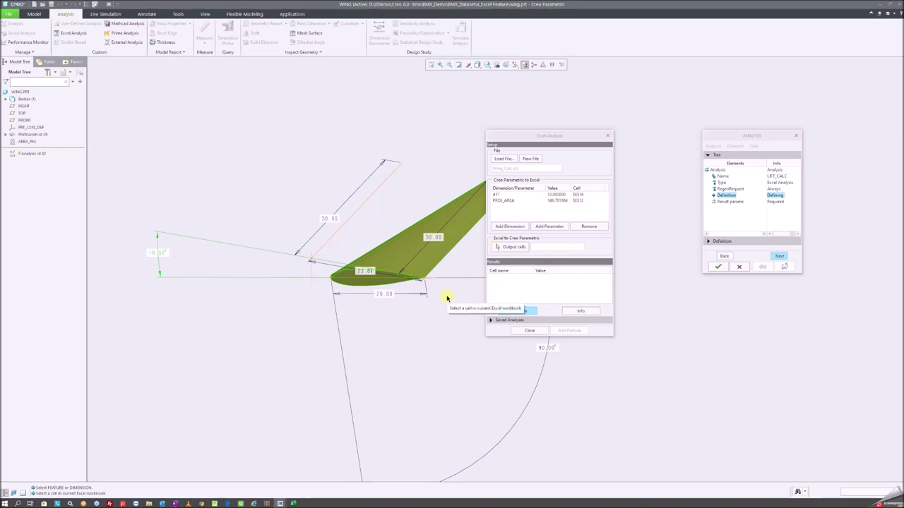
- Set workbook cell G3, the lift result, as the analysis output
click(515, 248)
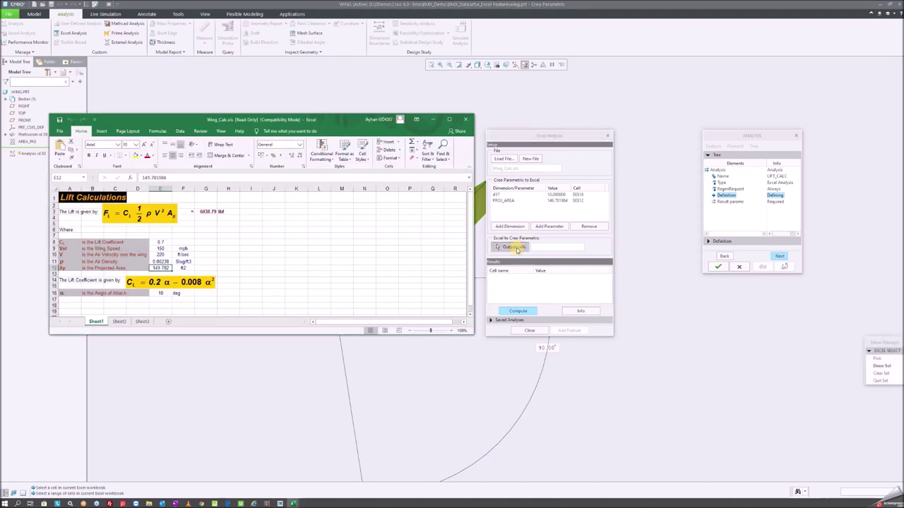
click(205, 212)
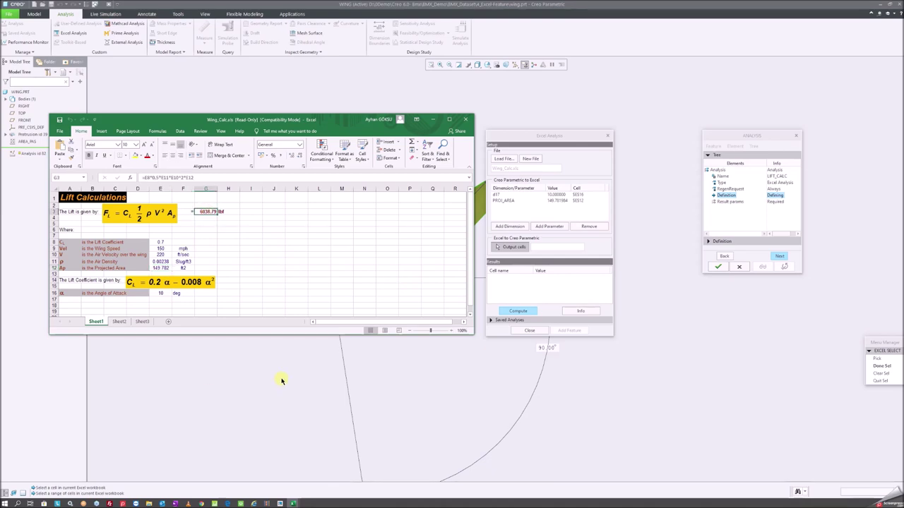
middle_click(281, 381)
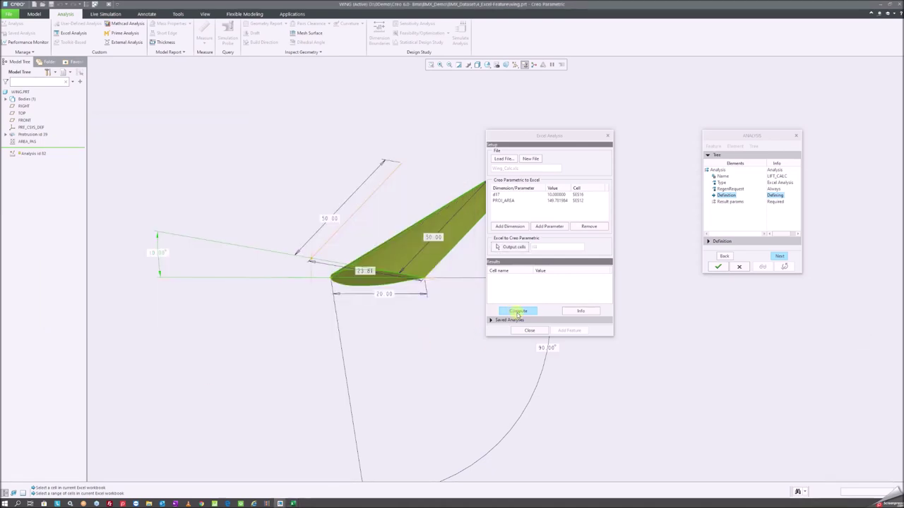
- Compute the lift as 8038.79 and proceed to the XL_3_7 result parameter
mouse_move(293, 503)
click(273, 473)
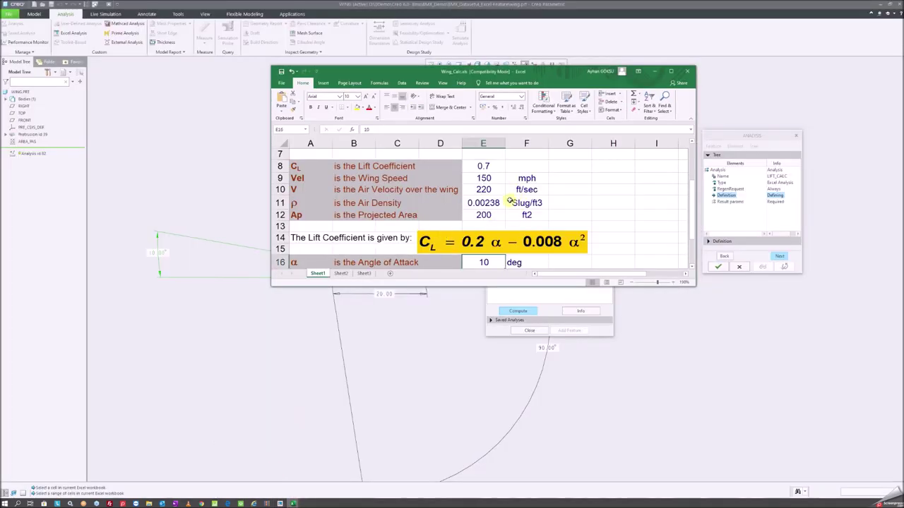
scroll(537, 191, up, 3)
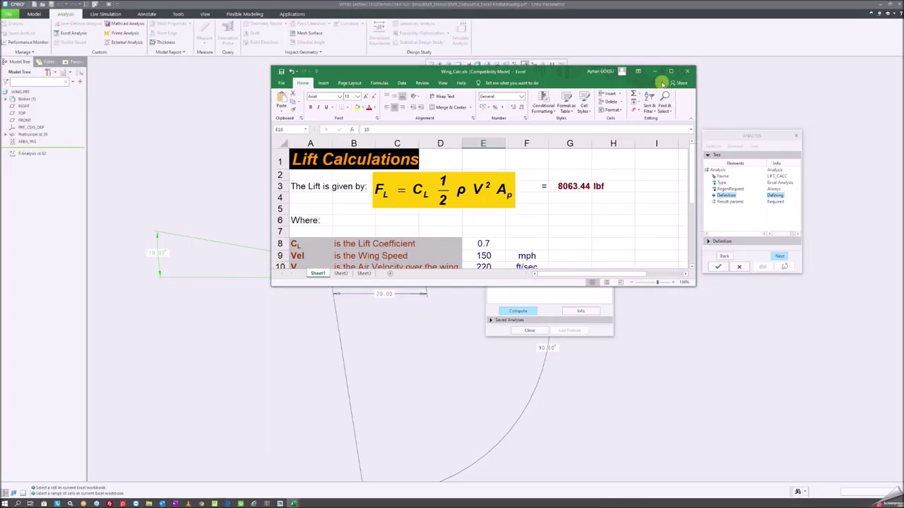
click(690, 72)
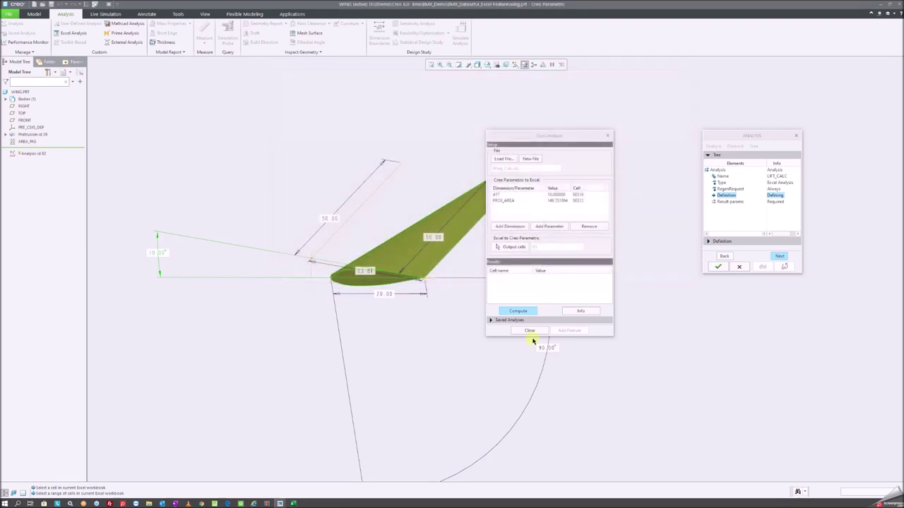
click(531, 311)
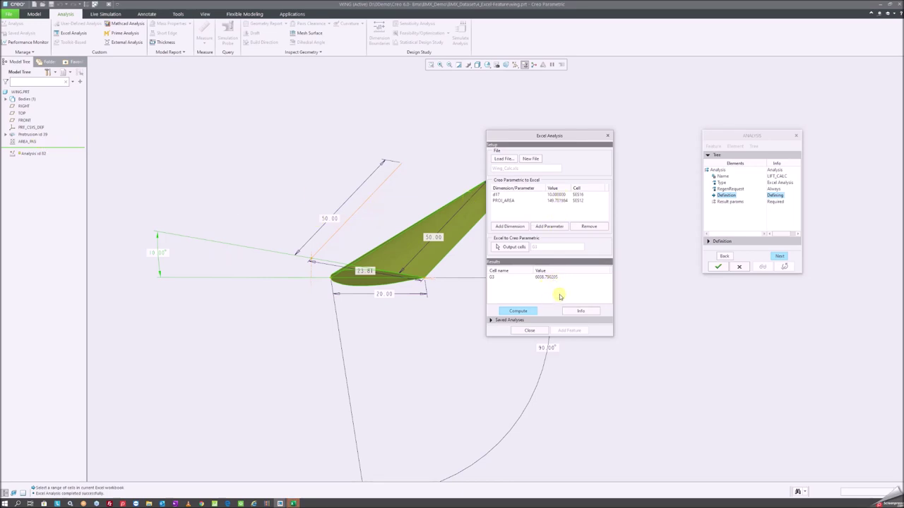
click(530, 331)
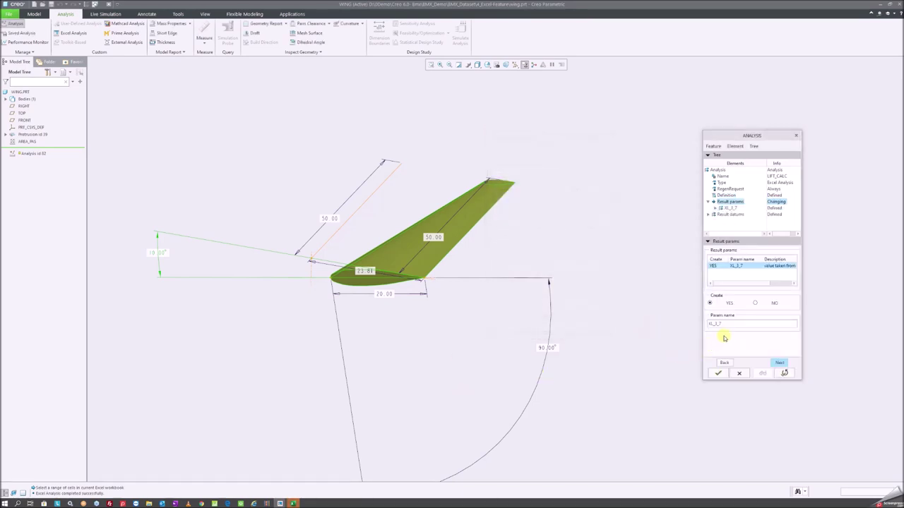
click(733, 323)
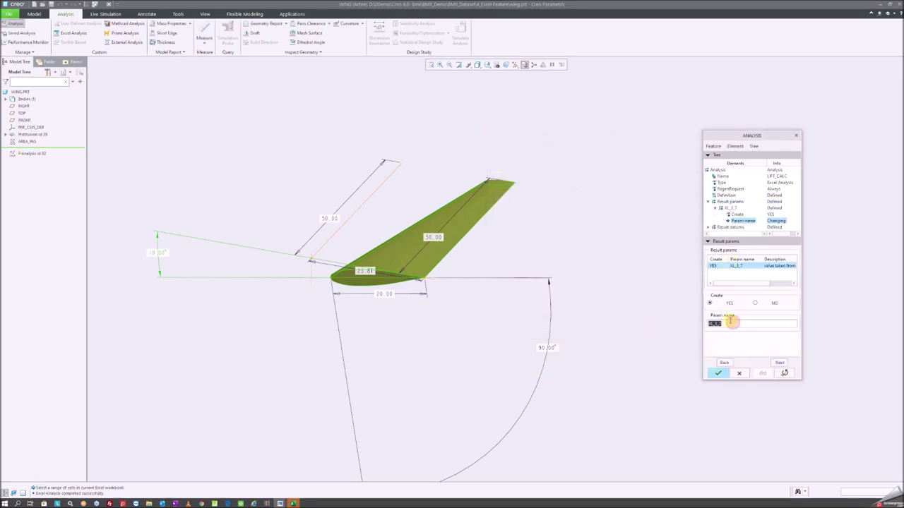
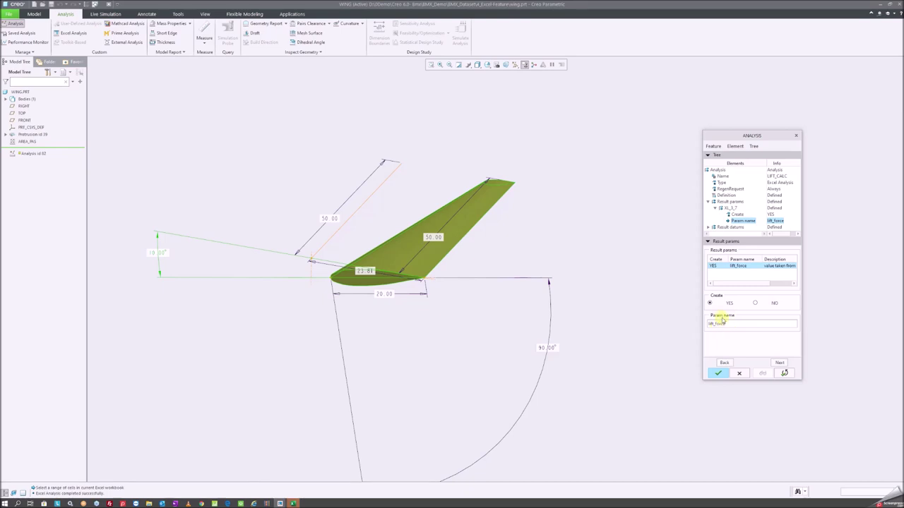
- Create the lift_force result parameter and finish the LIFT_CALC analysis feature
drag(722, 320, 708, 318)
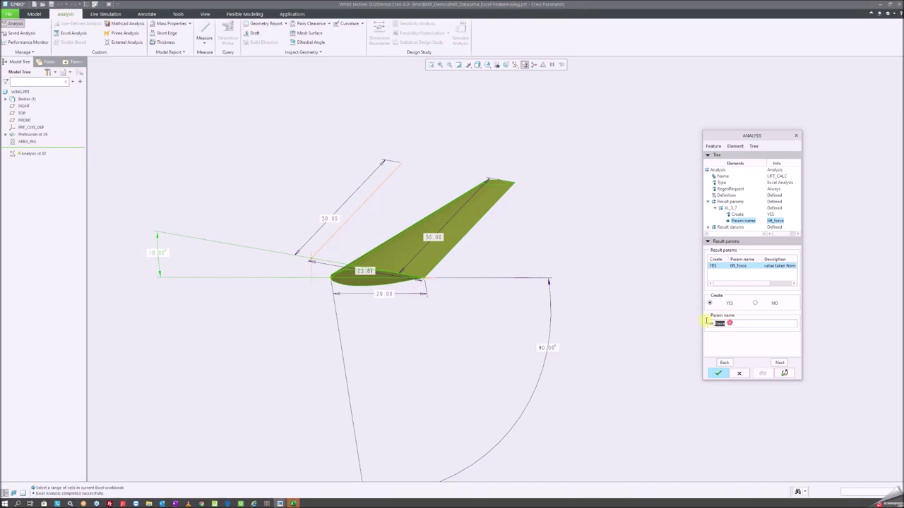
click(754, 304)
click(730, 322)
double_click(735, 322)
click(720, 374)
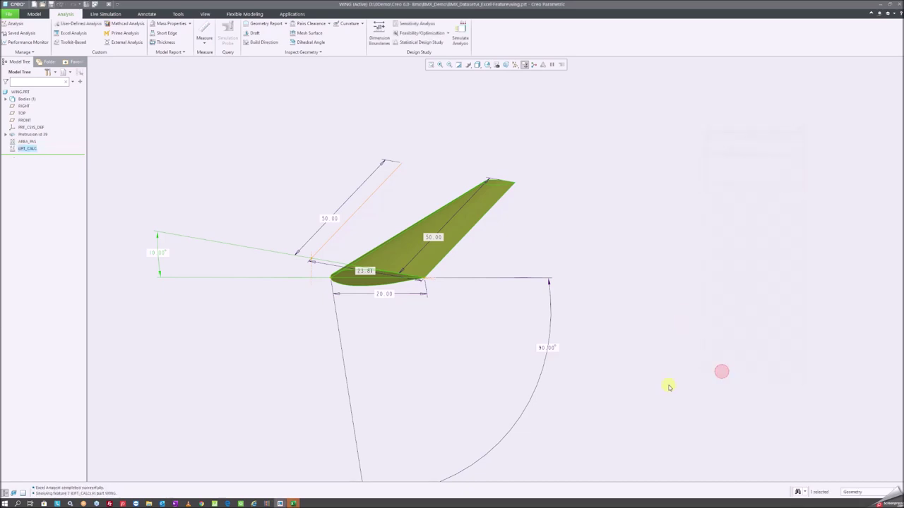
- Check that LIFT_CALC's parameter list contains LIFT_FORCE, then deselect the feature
right_click(38, 149)
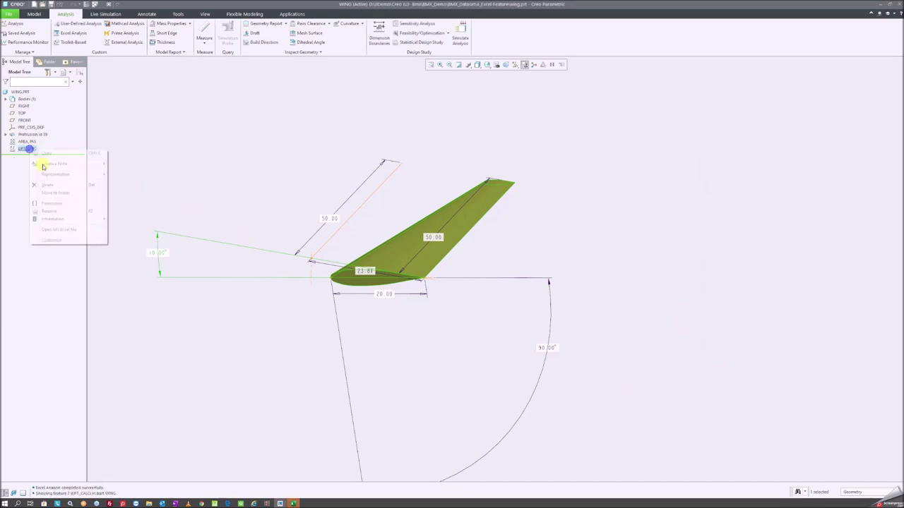
click(70, 205)
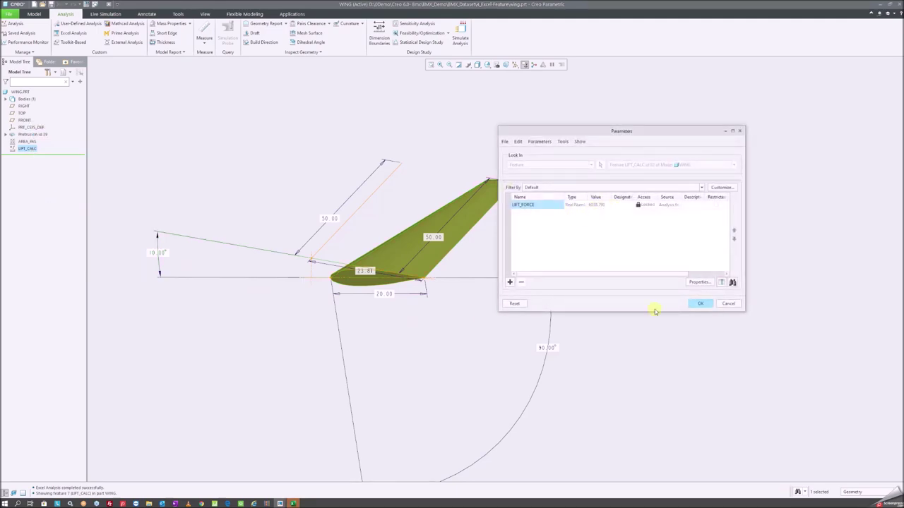
click(699, 305)
click(307, 155)
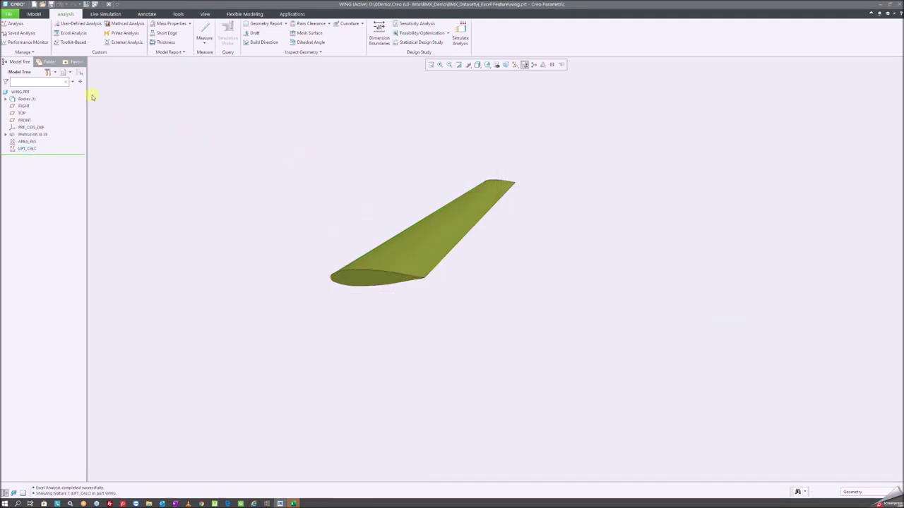
click(49, 73)
click(170, 131)
- Add a Feat Params lift_force column to the model tree and narrow it
click(49, 73)
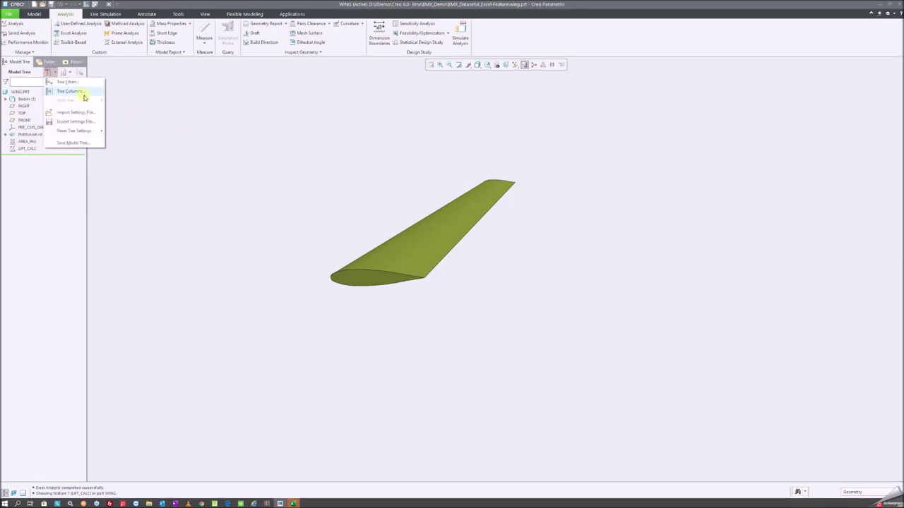
click(70, 91)
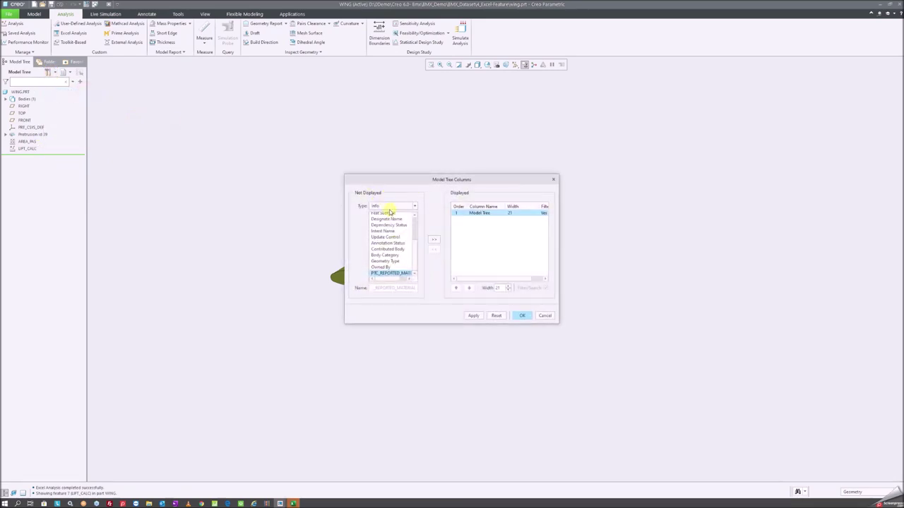
click(386, 236)
click(401, 288)
text(lift_force)
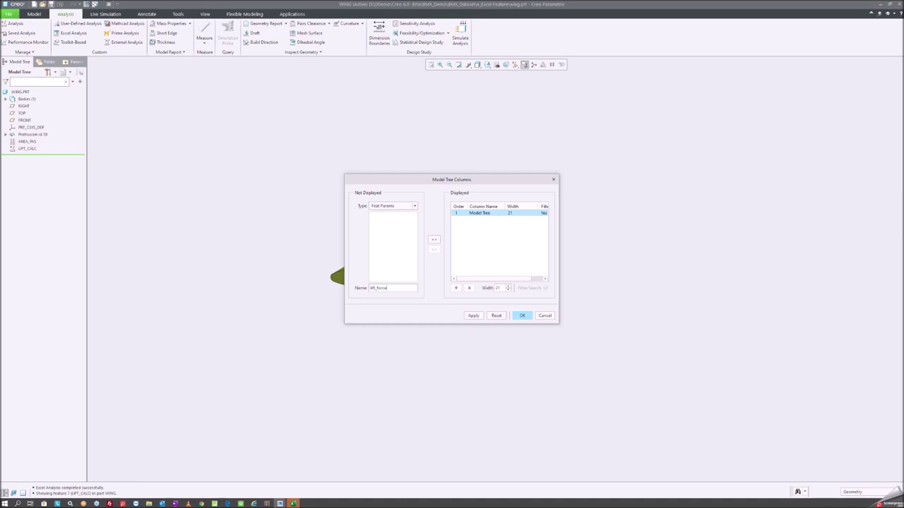
key(Return)
key(Return)
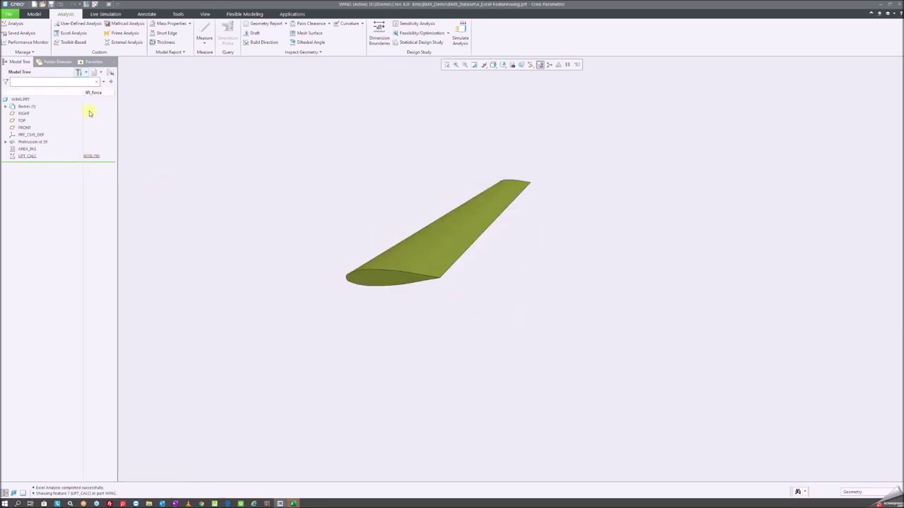
drag(82, 88, 64, 89)
- Select the wing feature to edit its definition
scroll(399, 260, down, 2)
click(434, 247)
click(429, 201)
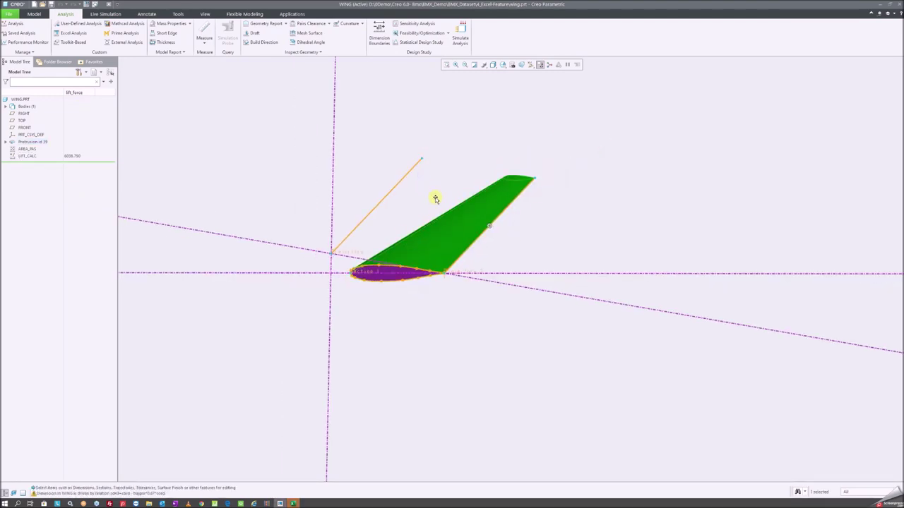
- Show the wing's dimensions, change the 10° angle to 8°, and regenerate the part
right_click(438, 190)
click(473, 261)
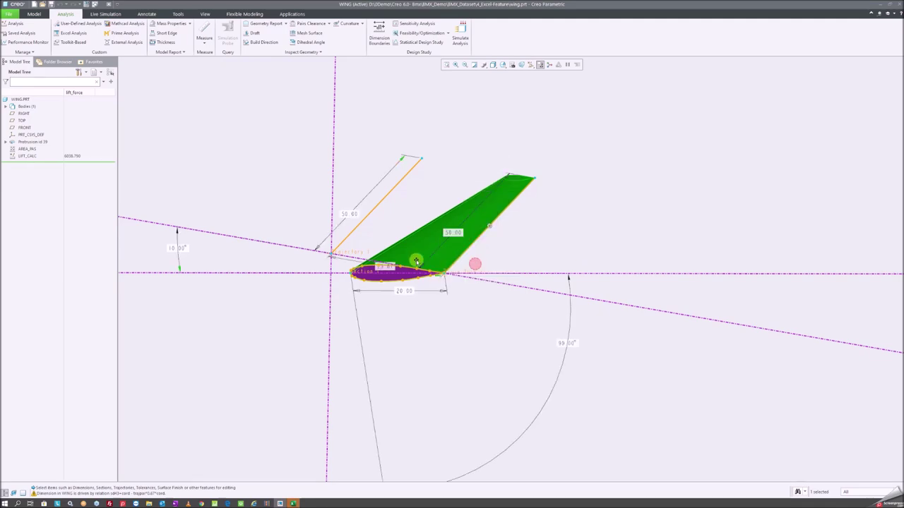
scroll(328, 247, down, 2)
click(246, 269)
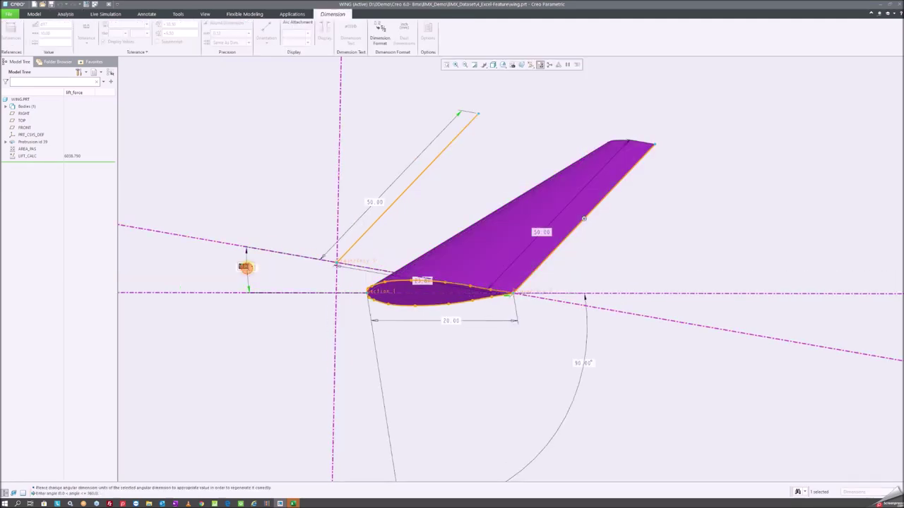
text(15)
key(Return)
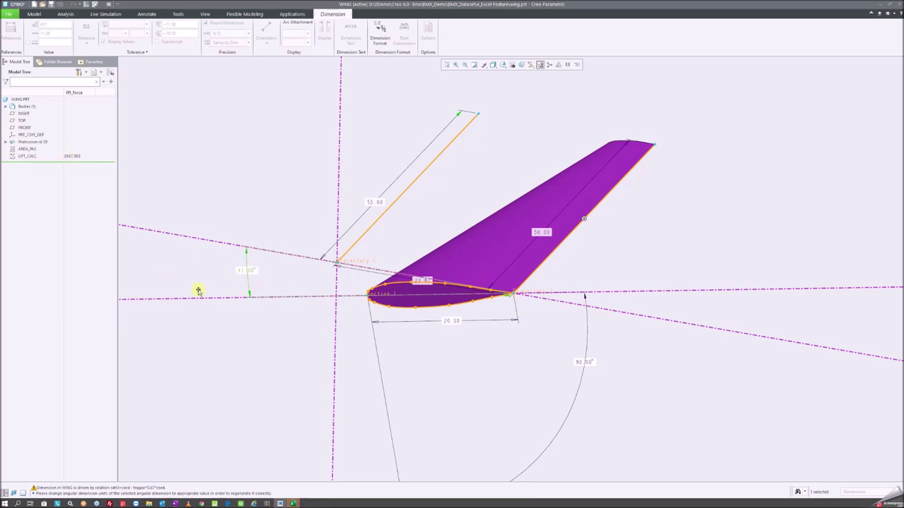
double_click(249, 271)
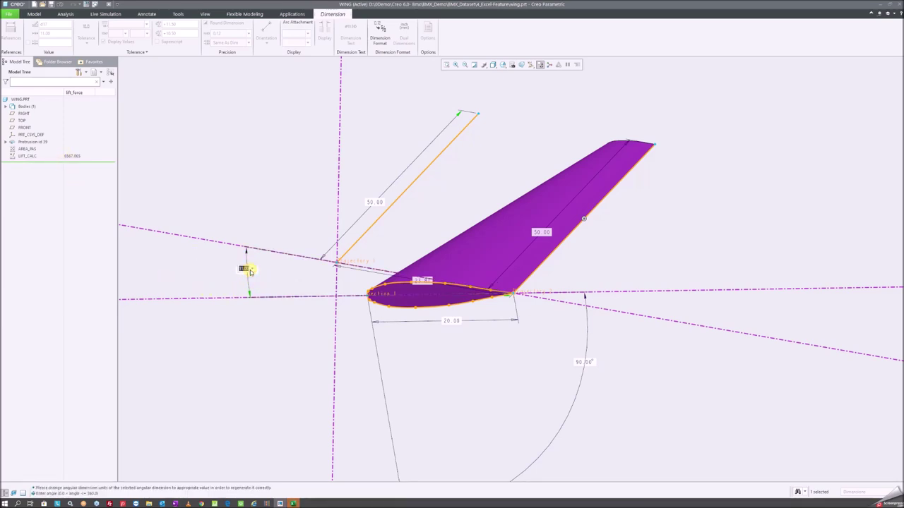
key(Return)
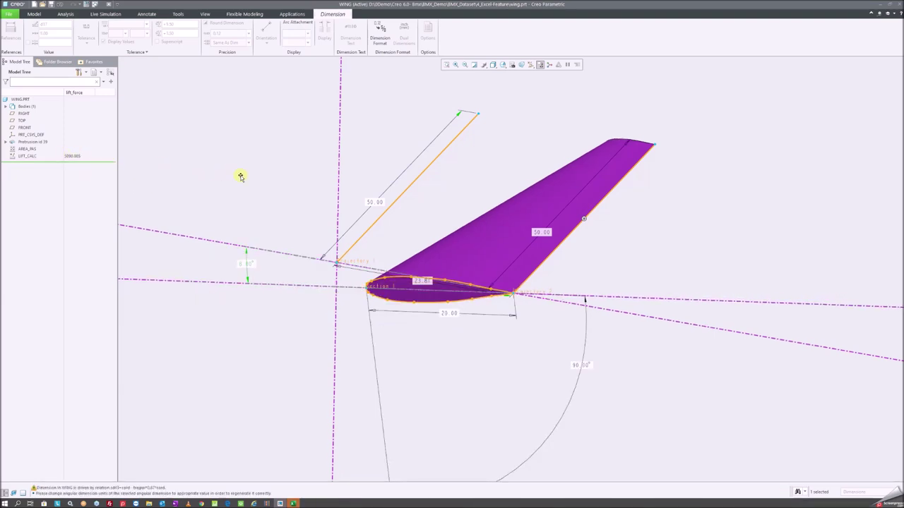
key(ctrl+g)
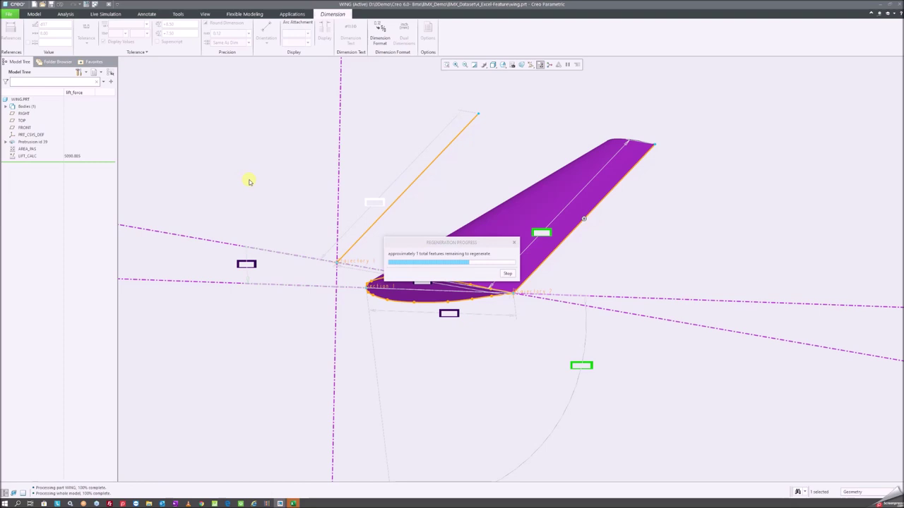
click(254, 192)
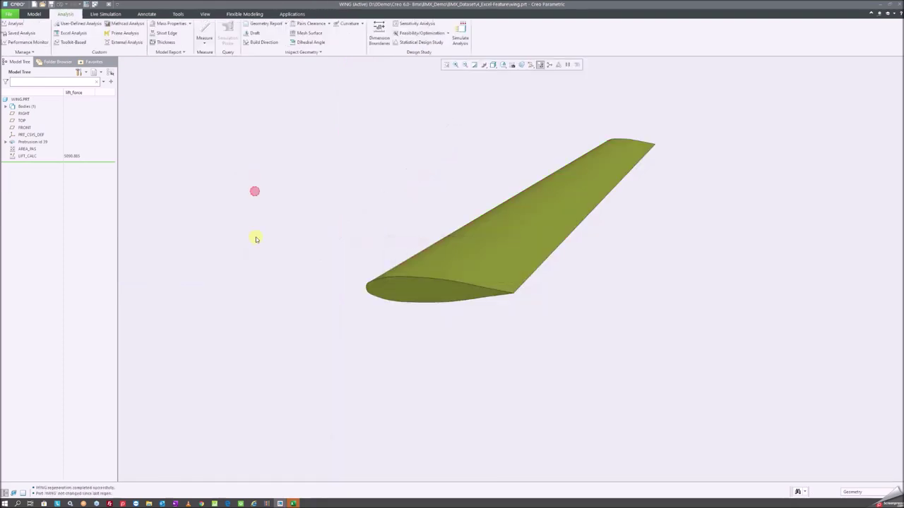
scroll(256, 237, up, 3)
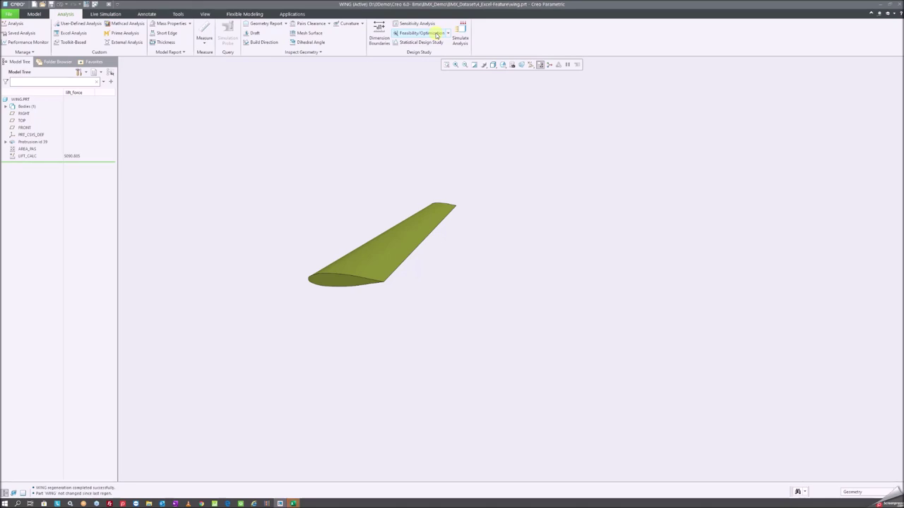
- Start a sensitivity study with the wing's 8° angle d17 as the variable
scroll(238, 158, up, 1)
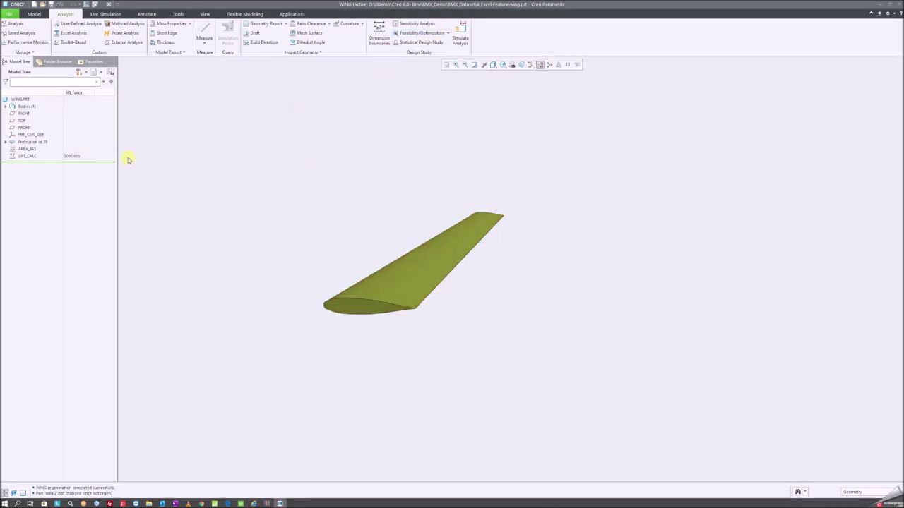
click(417, 24)
scroll(366, 128, down, 1)
click(404, 236)
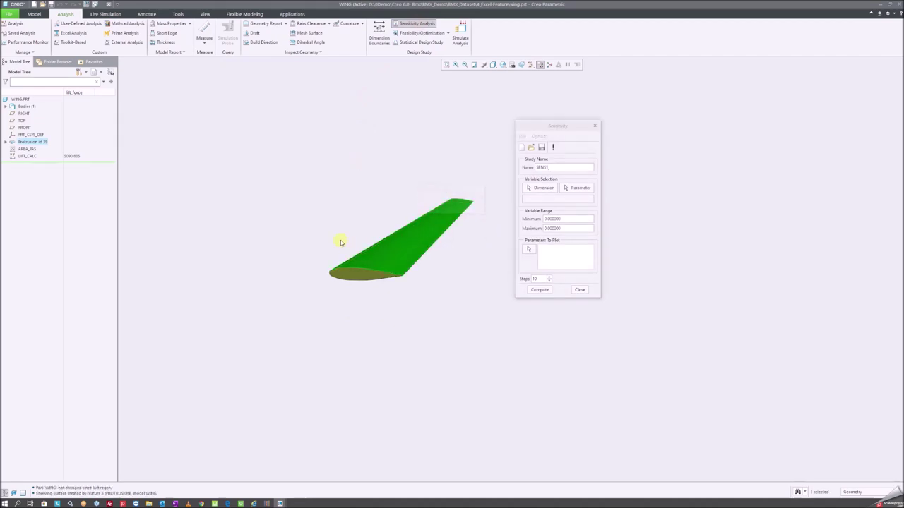
click(536, 189)
click(399, 239)
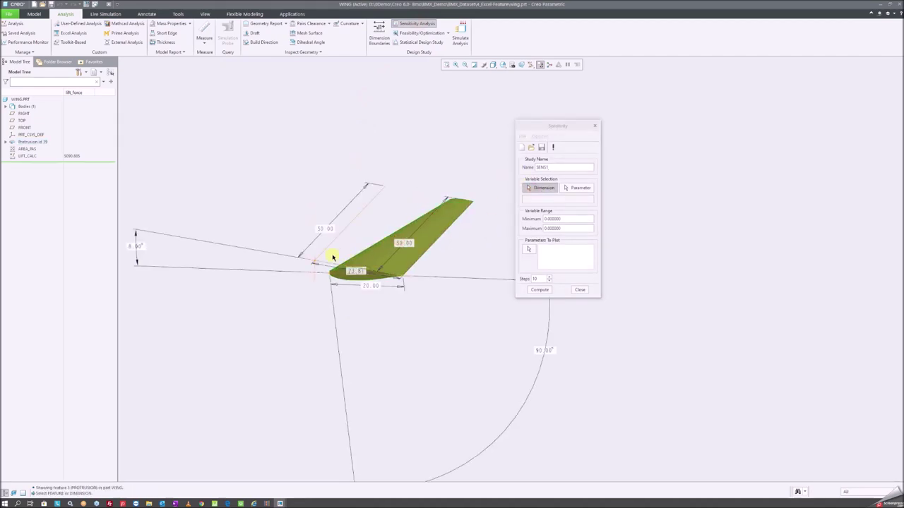
click(141, 248)
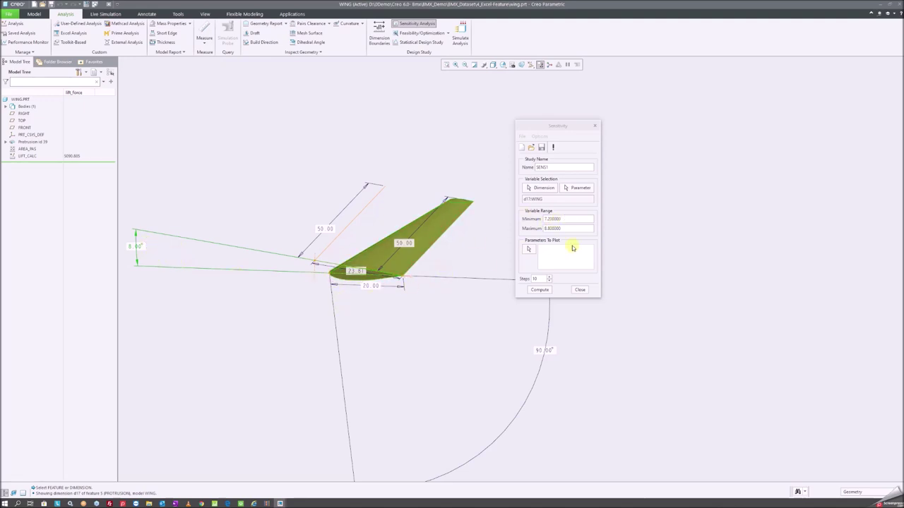
- Sweep d17 from 5 to 15, plot LIFT_FORCE:LIFT_CALC, compute, and close the plot
double_click(569, 219)
text(5)
double_click(578, 228)
text(10)
double_click(574, 228)
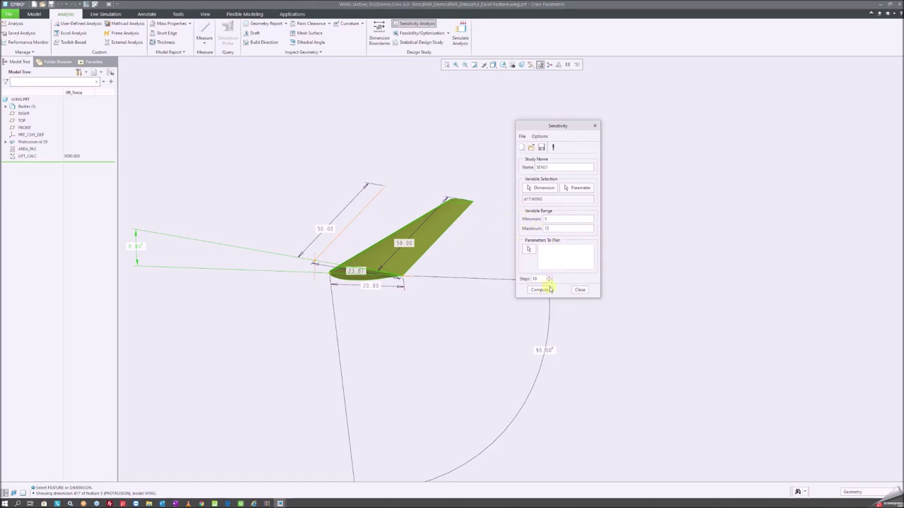
click(529, 252)
click(543, 323)
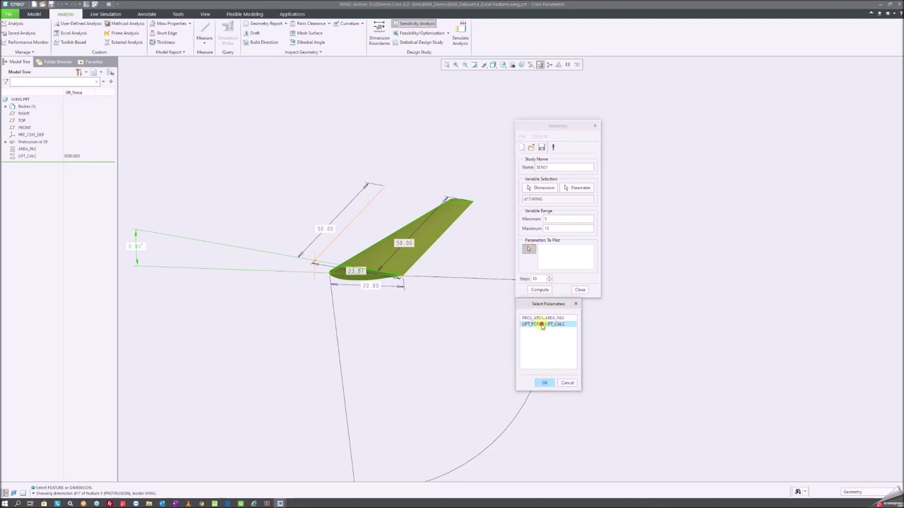
click(543, 383)
click(542, 290)
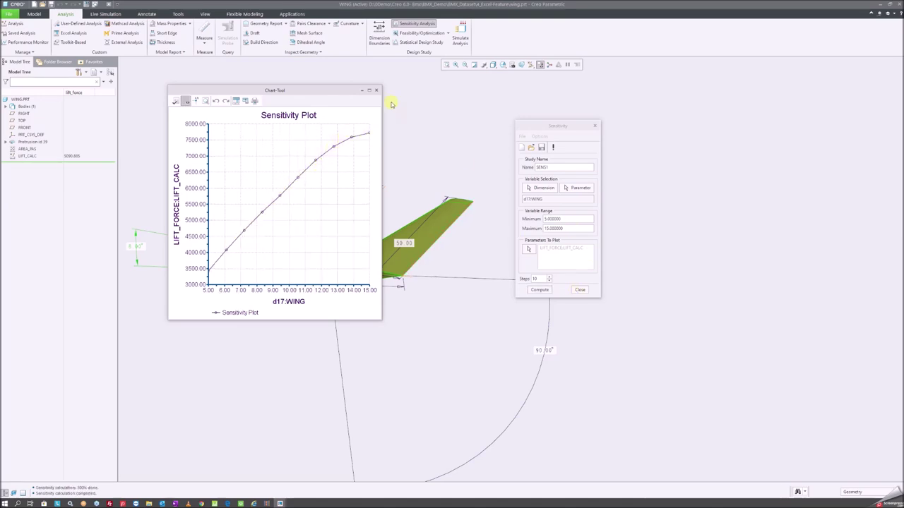
click(379, 91)
- Raise the sweep maximum to 25, recompute, review the lift peak near 15, and close the study
double_click(573, 228)
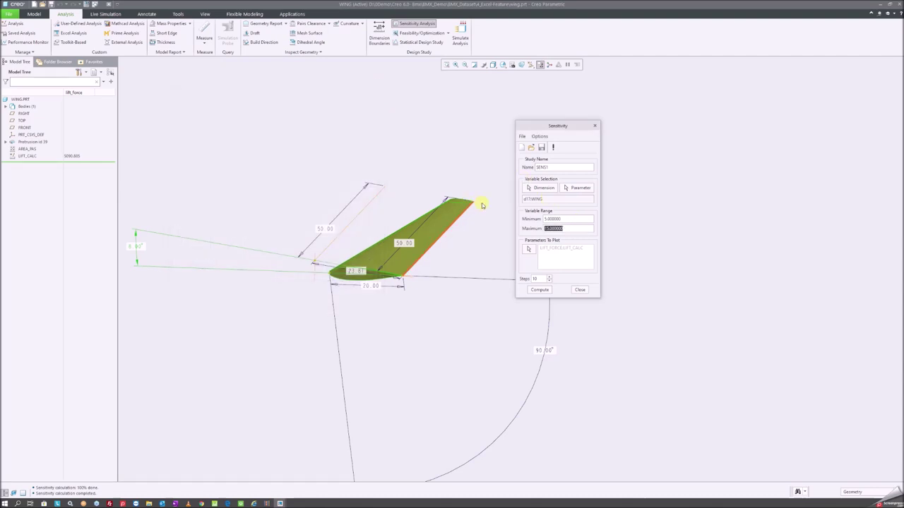
text(25)
click(540, 289)
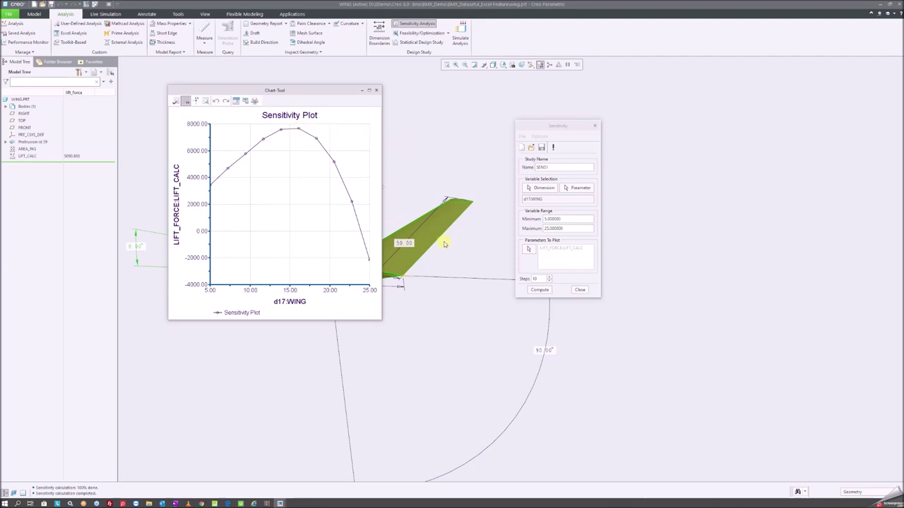
drag(446, 243, 417, 272)
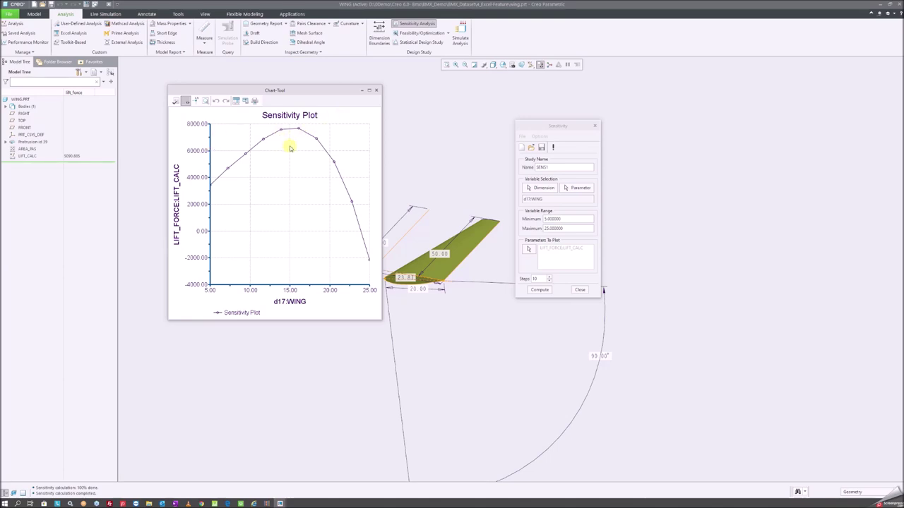
click(378, 92)
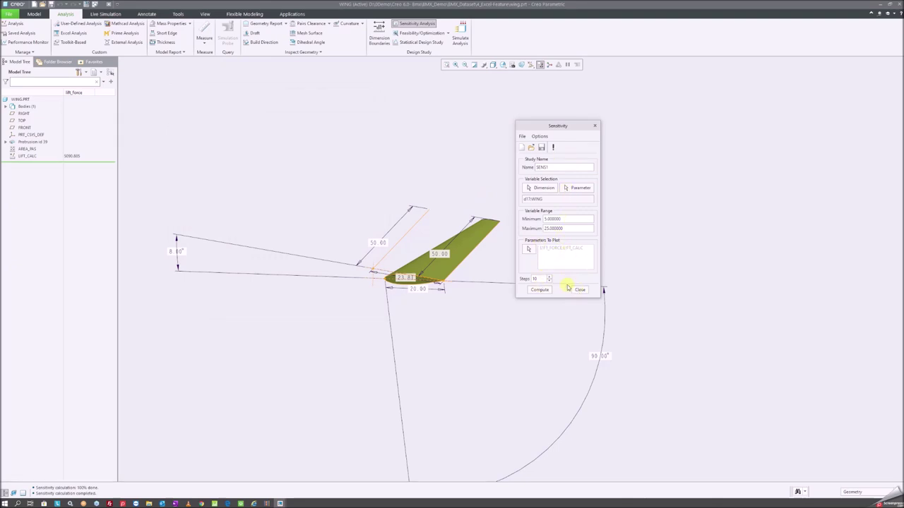
click(578, 291)
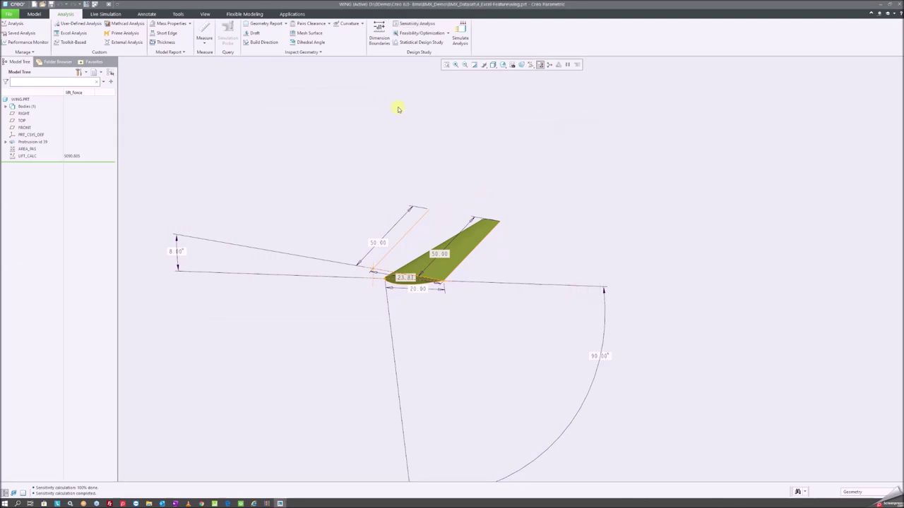
- Open the feasibility study and remove its old LIFT_FORCE constraint and d17 design variable
click(421, 33)
click(572, 213)
click(535, 255)
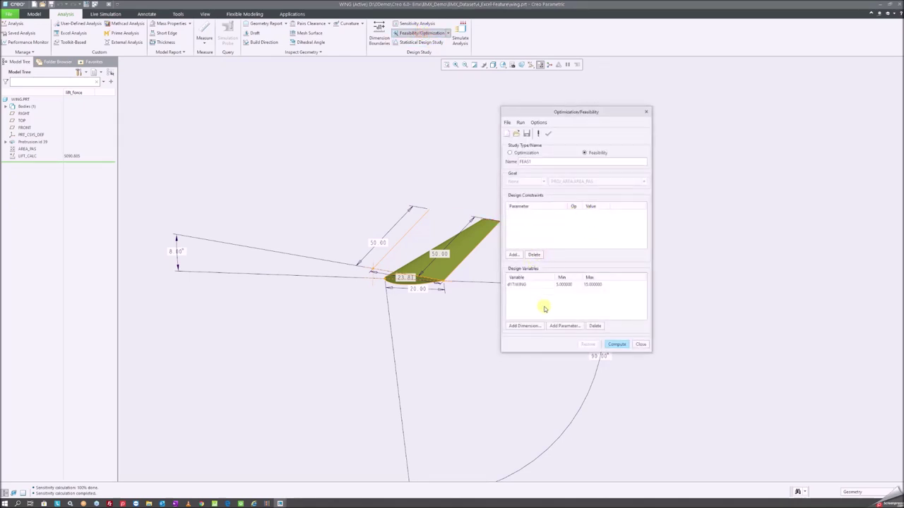
click(530, 285)
click(595, 326)
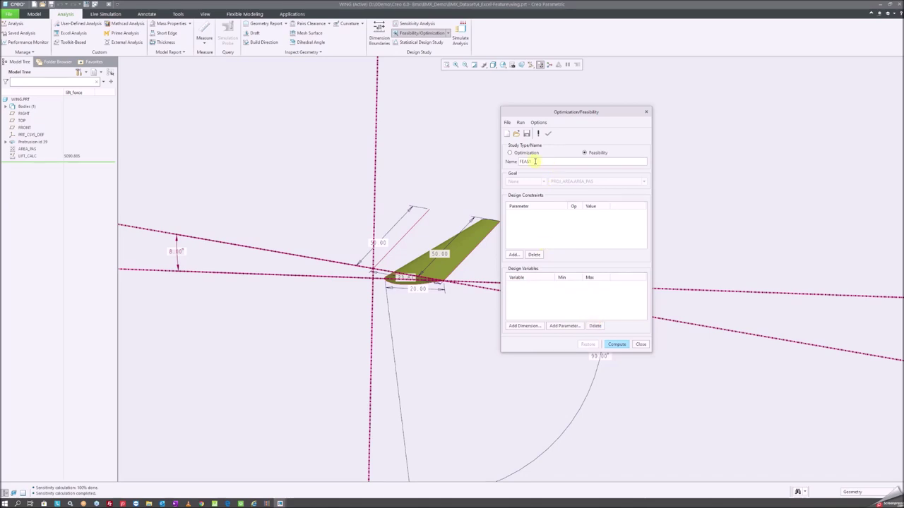
drag(593, 115, 605, 87)
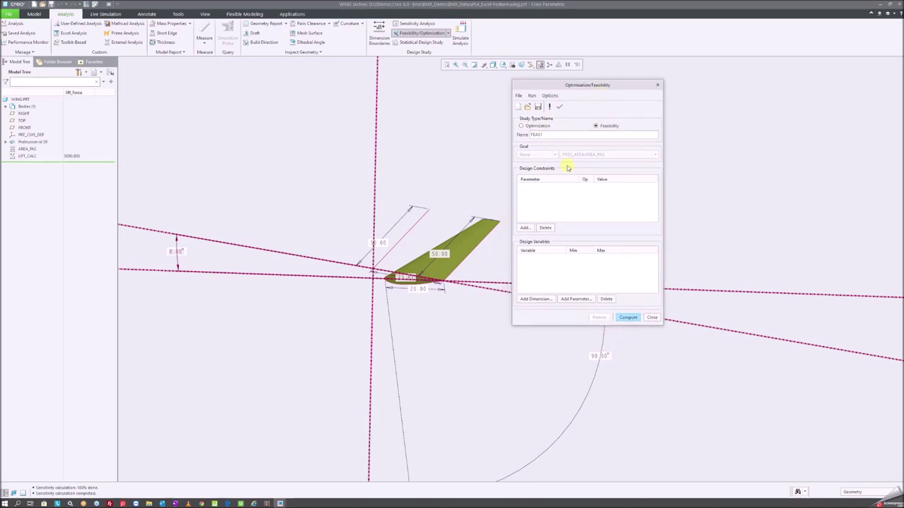
- Add the design constraint LIFT_FORCE:LIFT_CALC >= 6500
click(525, 227)
click(558, 354)
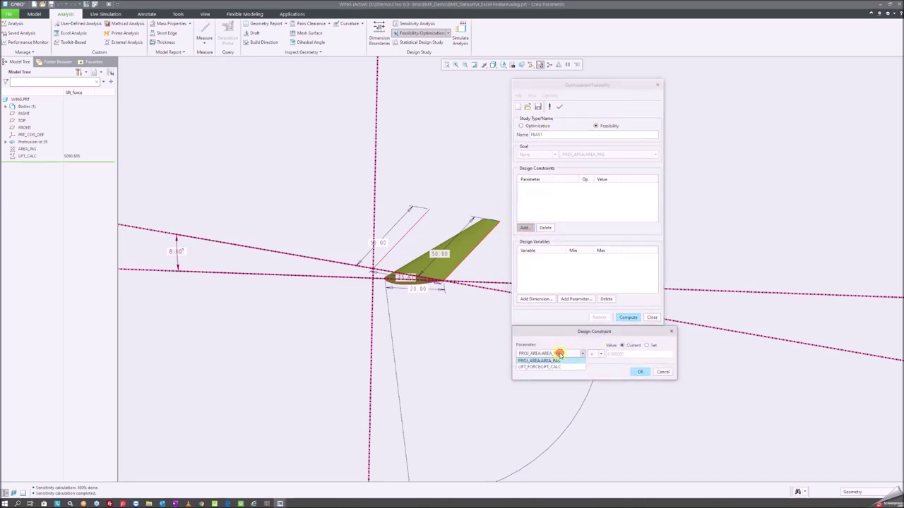
click(557, 368)
click(646, 345)
click(591, 354)
click(588, 369)
drag(633, 353, 607, 354)
text(0)
key(Return)
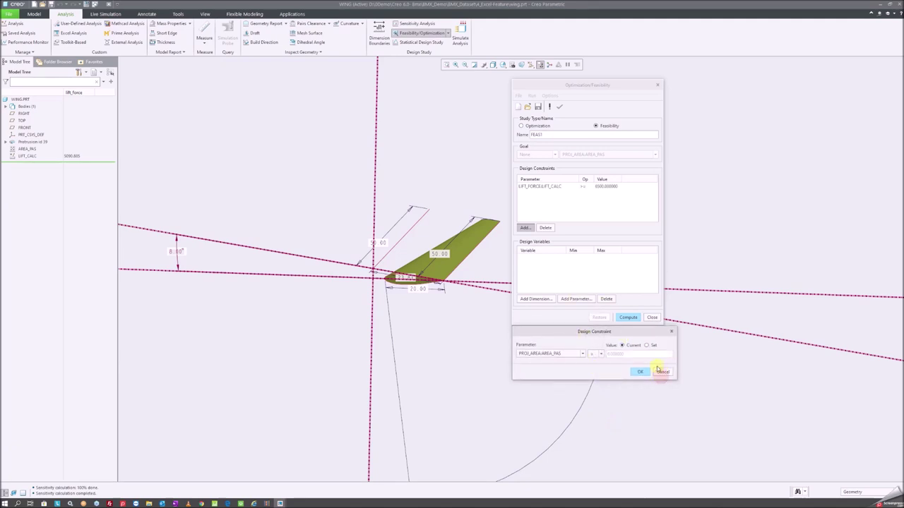
click(662, 372)
- Add the 8.00° wing angle d17 as a design variable from 8 to 15 and run the study
click(528, 299)
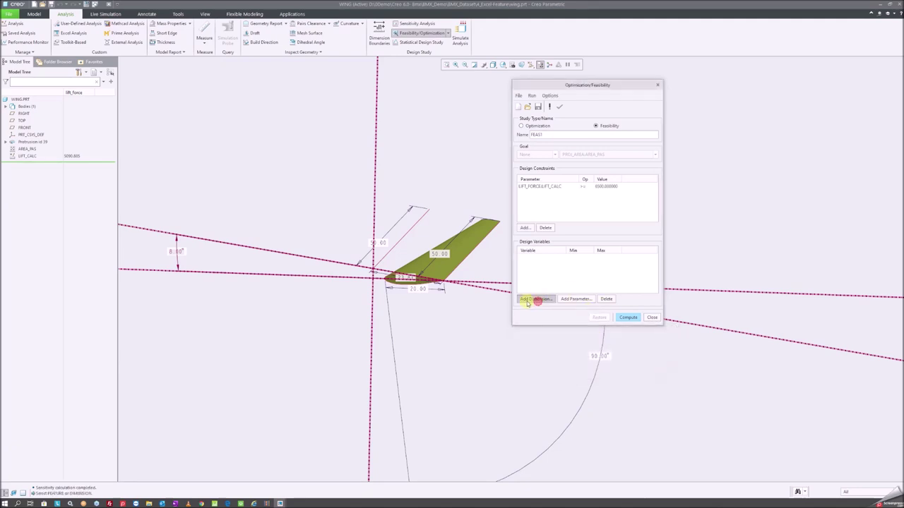
click(176, 250)
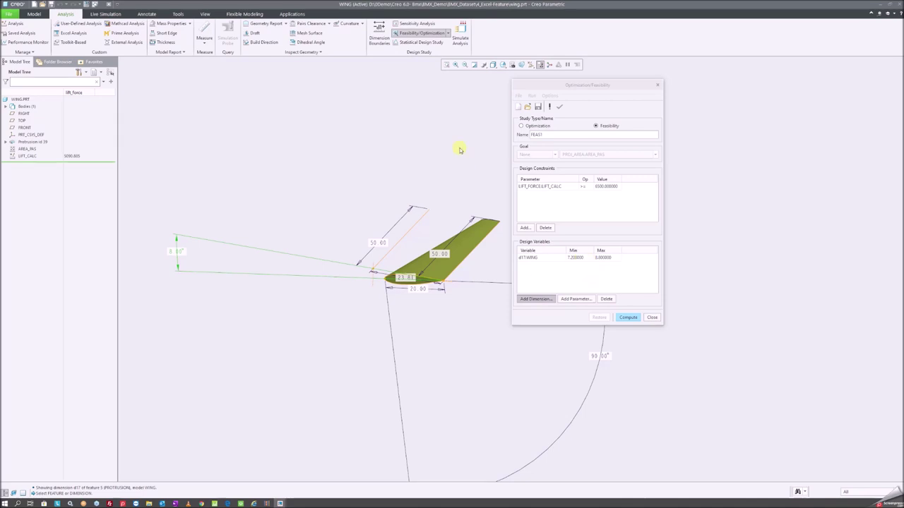
click(576, 257)
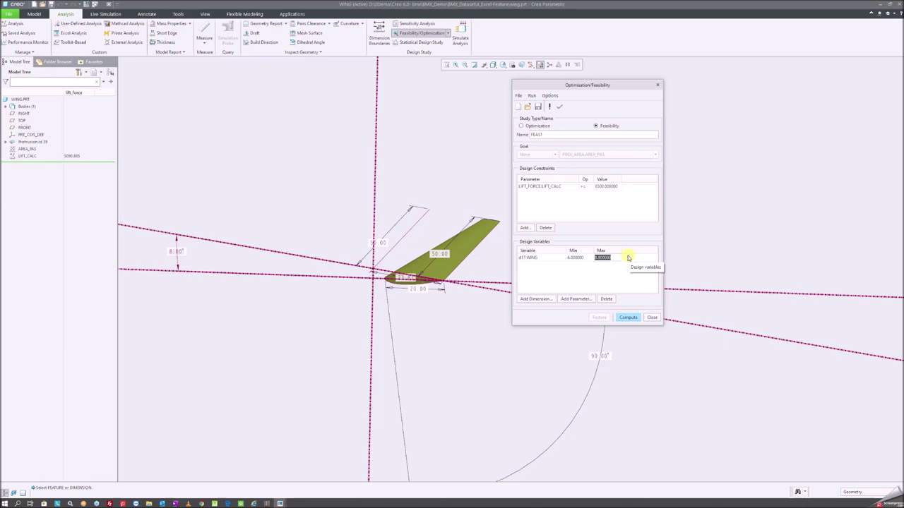
text(15)
key(Return)
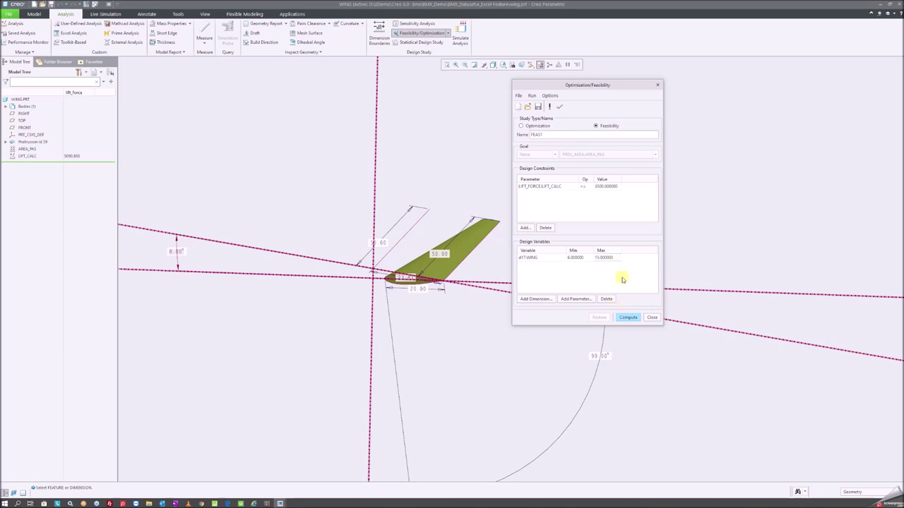
click(629, 317)
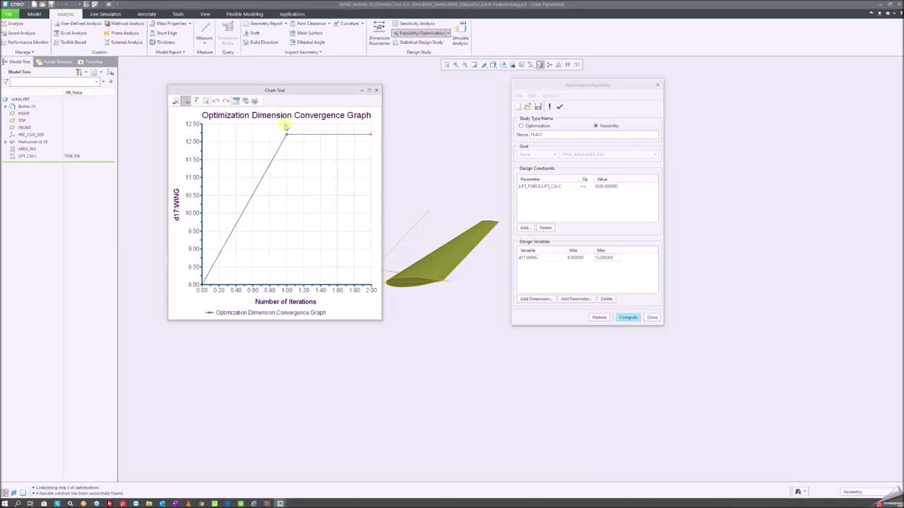
- Review the convergence graph, then cap the wing angle maximum at 12 and rerun
drag(333, 90, 406, 109)
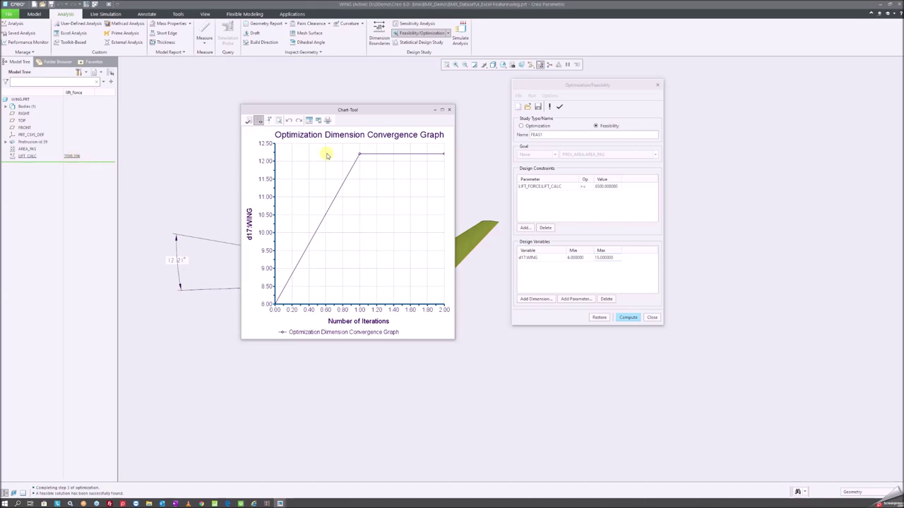
click(450, 112)
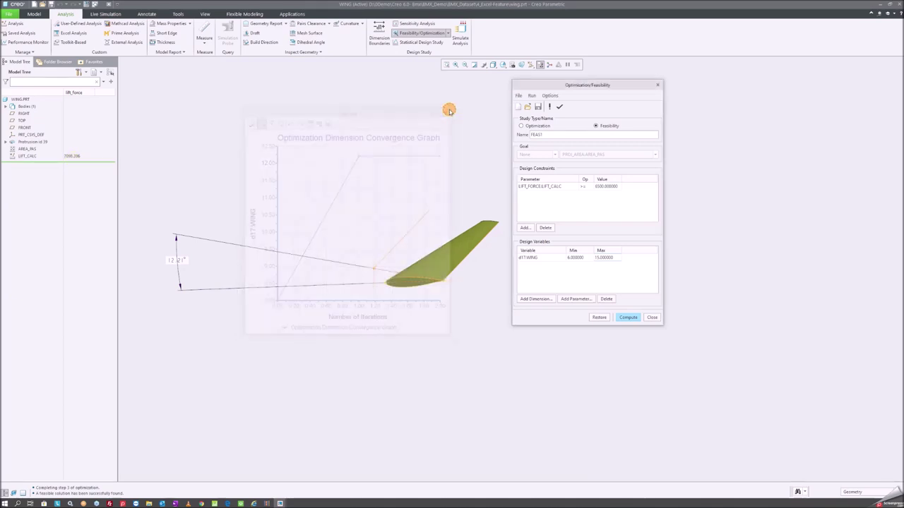
click(585, 187)
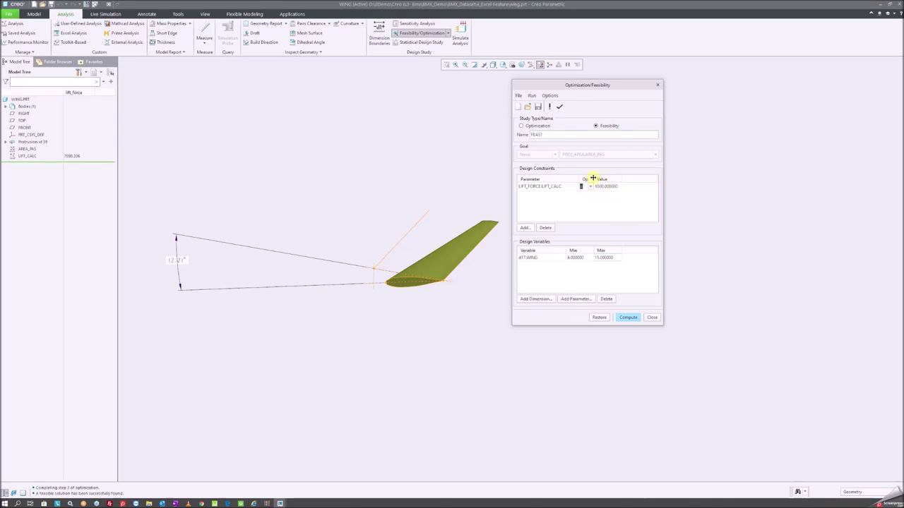
click(616, 258)
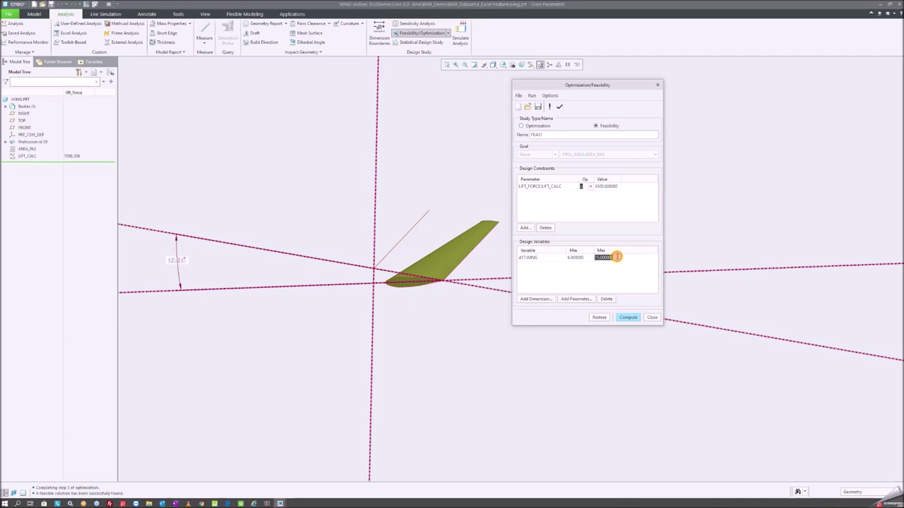
text(12)
text(13.000000)
key(Return)
click(628, 316)
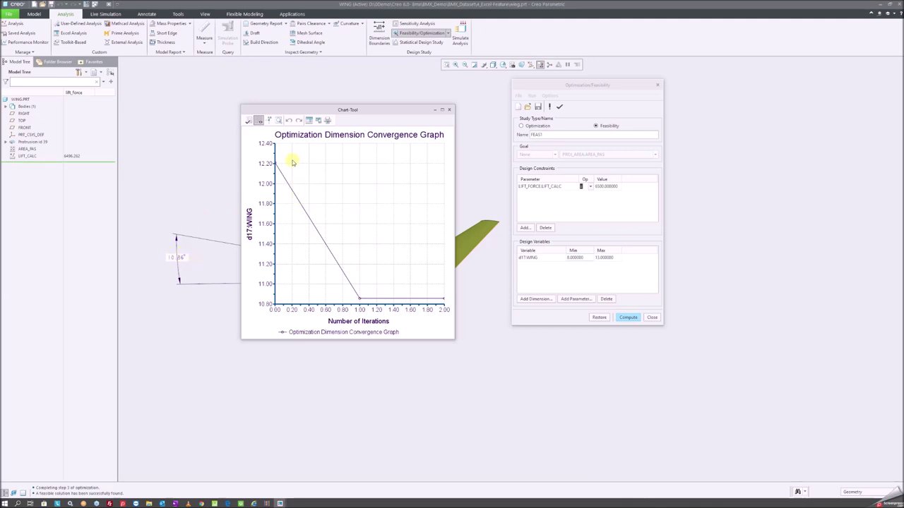
- Close the graph, keep the optimized model with LIFT_CALC near 6496, and close the wing
drag(370, 113, 414, 87)
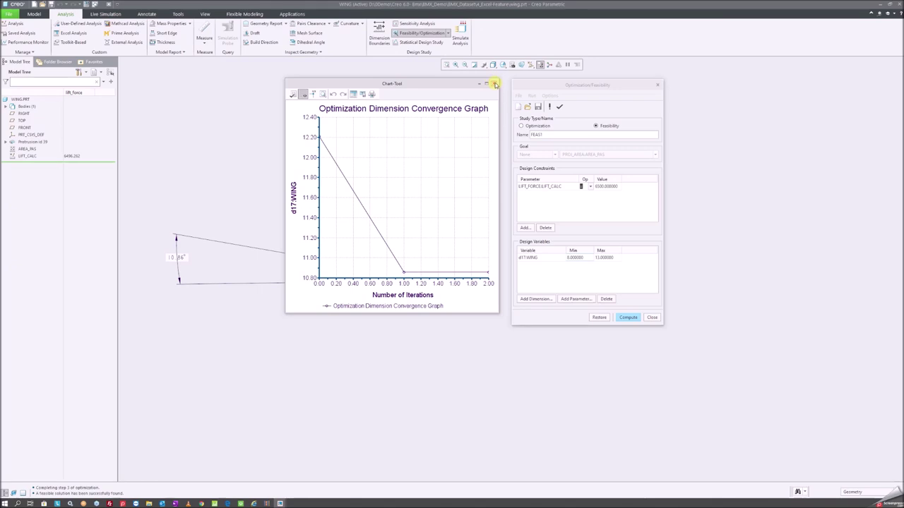
click(497, 83)
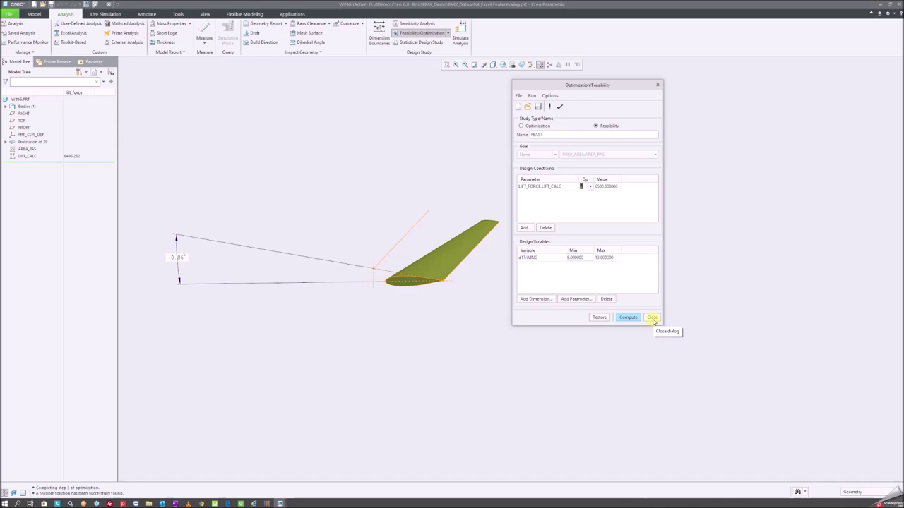
click(652, 318)
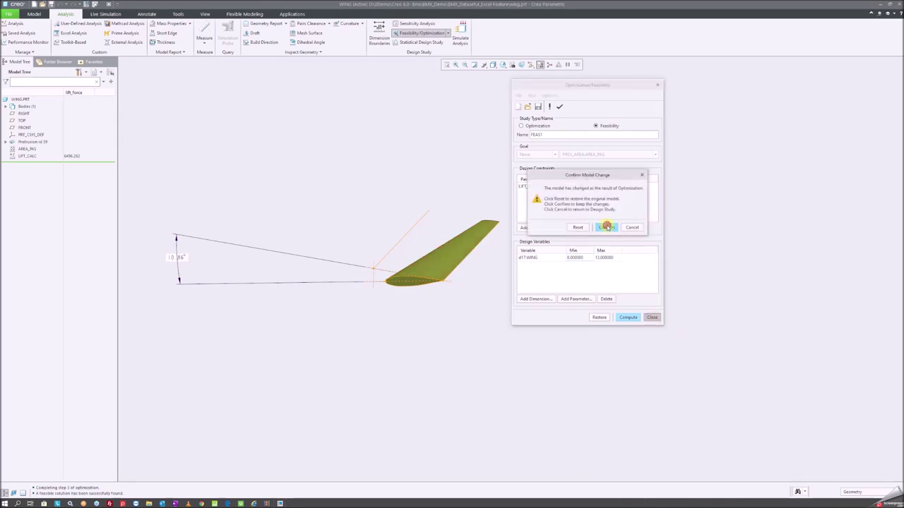
click(607, 227)
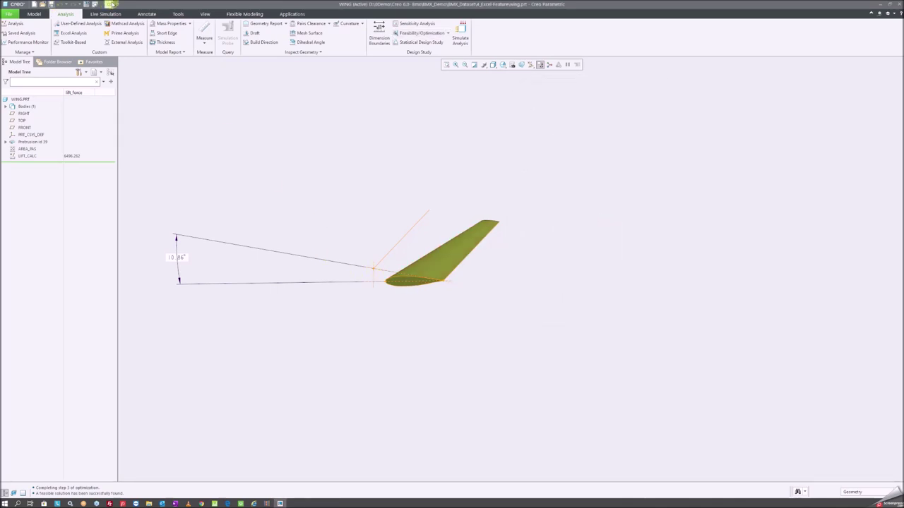
click(109, 5)
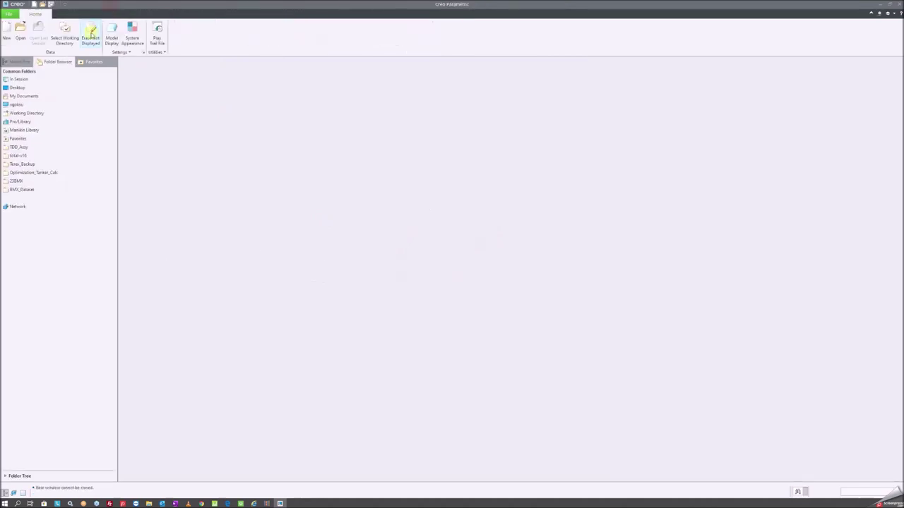
- Erase undisplayed objects and open pipe.prt from the 5_Pipe_Area folder
click(89, 40)
key(Return)
click(21, 31)
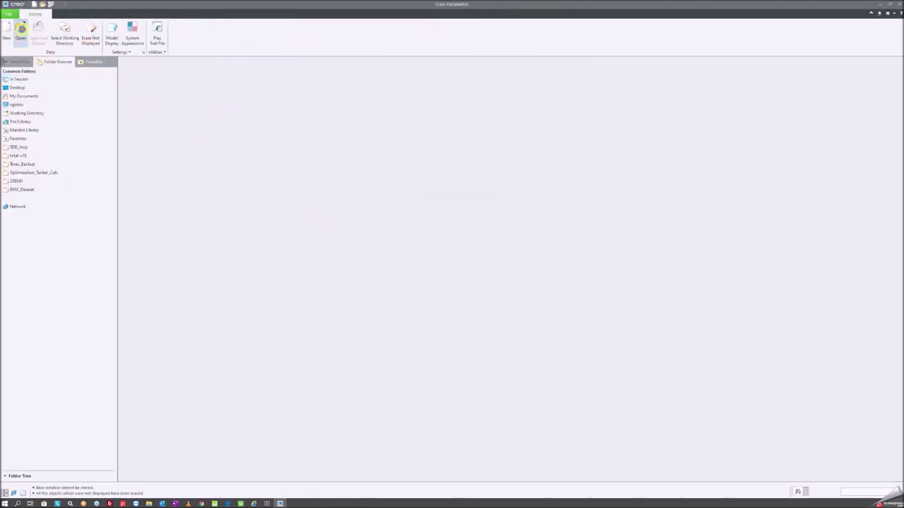
click(431, 123)
double_click(385, 185)
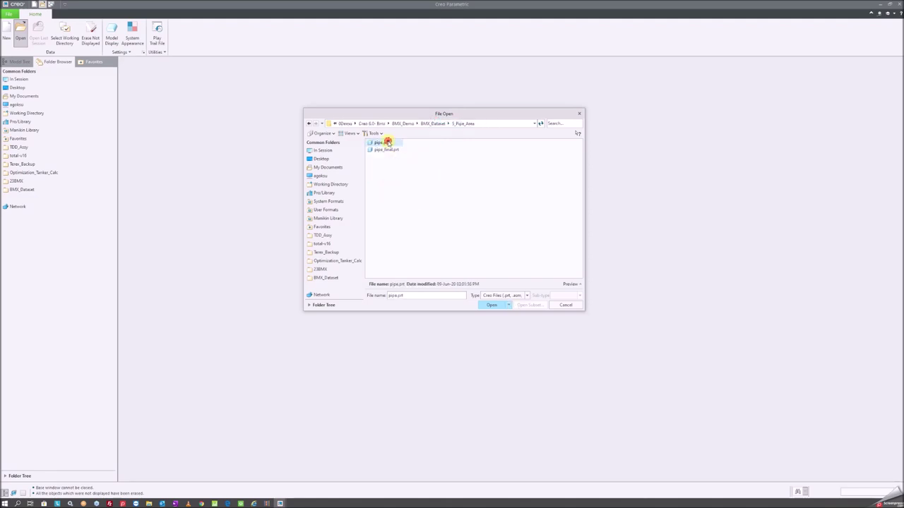
double_click(387, 142)
- Inspect the pipe's inlet fill surface and the PROFILE curve running along it
mouse_move(381, 164)
middle_down()
mouse_move(358, 195)
mouse_move(449, 194)
mouse_move(484, 177)
mouse_move(424, 185)
mouse_move(431, 180)
middle_up()
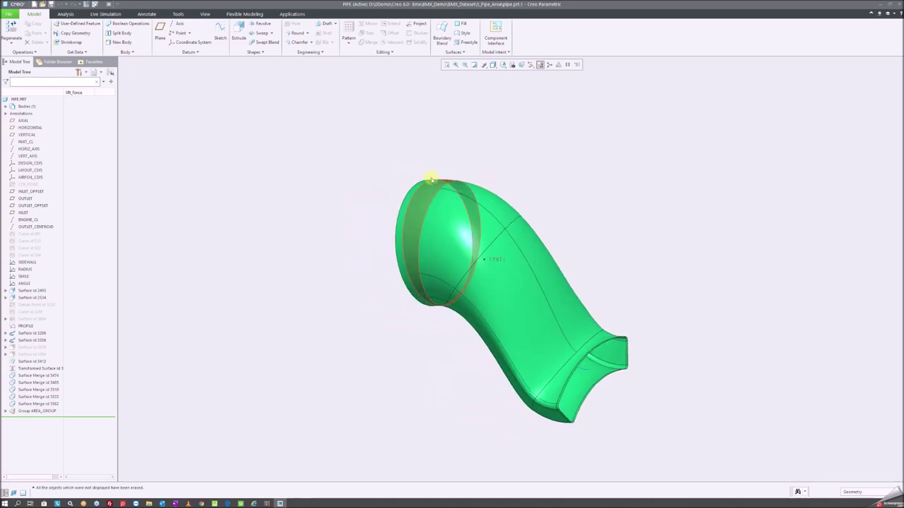
mouse_move(423, 154)
middle_down()
mouse_move(513, 262)
mouse_move(461, 206)
mouse_move(512, 186)
mouse_move(455, 172)
mouse_move(519, 190)
mouse_move(516, 165)
mouse_move(511, 176)
mouse_move(433, 162)
mouse_move(379, 188)
mouse_move(430, 215)
mouse_move(377, 191)
mouse_move(419, 231)
mouse_move(365, 177)
mouse_move(424, 204)
mouse_move(370, 202)
mouse_move(449, 200)
mouse_move(428, 193)
mouse_move(446, 211)
middle_up()
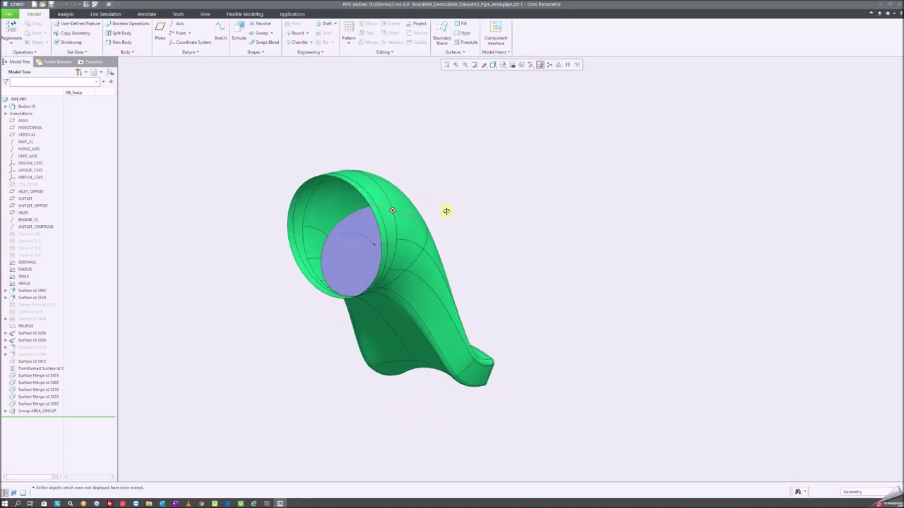
scroll(353, 256, down, 2)
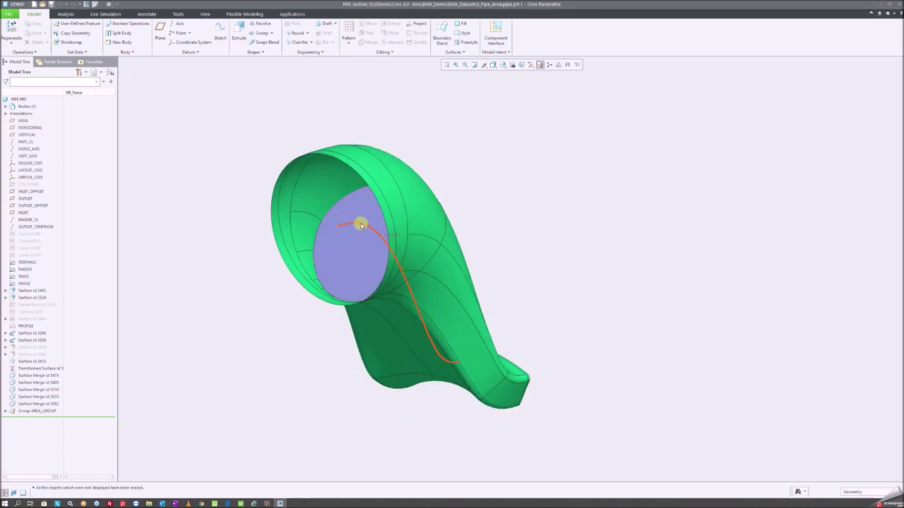
click(353, 244)
mouse_move(353, 245)
middle_down()
mouse_move(339, 223)
mouse_move(309, 218)
mouse_move(339, 225)
middle_up()
click(339, 223)
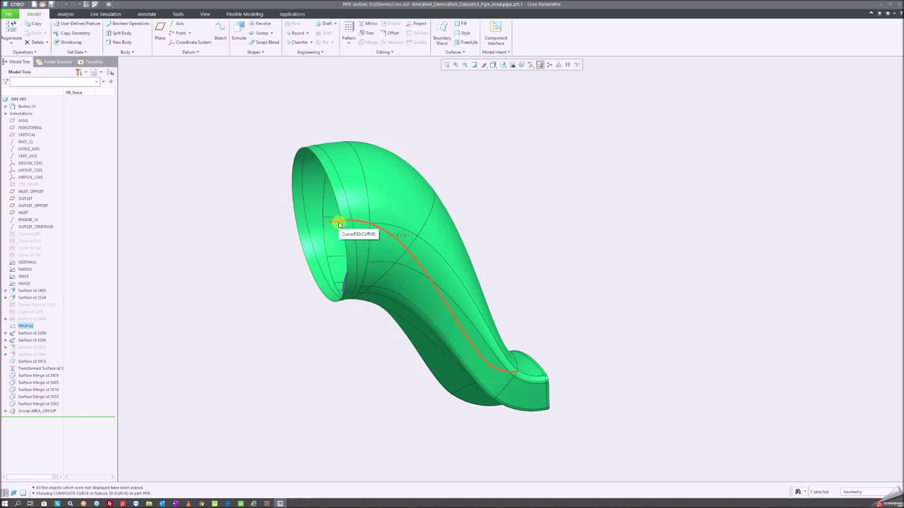
click(238, 137)
mouse_move(238, 137)
middle_down()
mouse_move(338, 215)
mouse_move(252, 262)
middle_up()
- Delete the AREA_GROUP group from the model tree
click(39, 410)
right_click(39, 410)
click(85, 434)
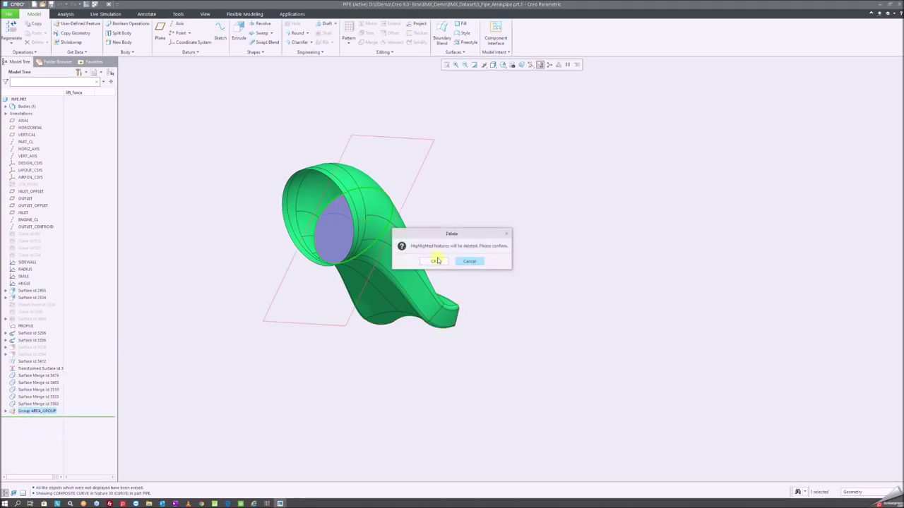
click(433, 261)
- Create datum point PPNT1 on the pipe's profile curve
mouse_move(285, 206)
middle_down()
mouse_move(315, 195)
mouse_move(351, 216)
mouse_move(343, 213)
mouse_move(331, 252)
mouse_move(395, 216)
middle_up()
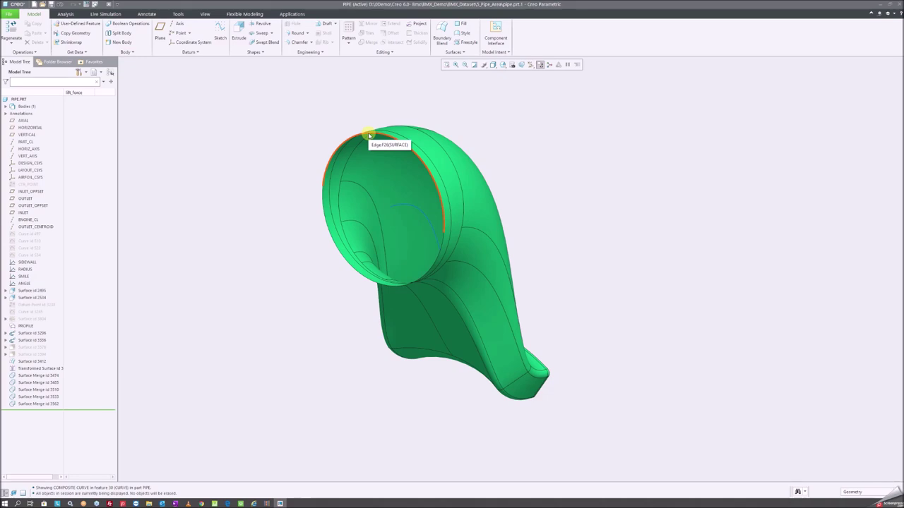
middle_drag(317, 95, 247, 67)
click(190, 32)
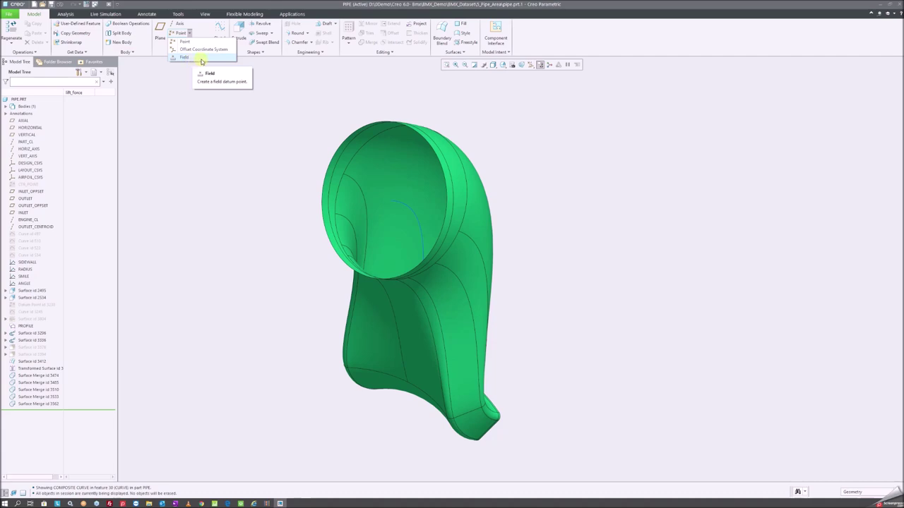
click(201, 62)
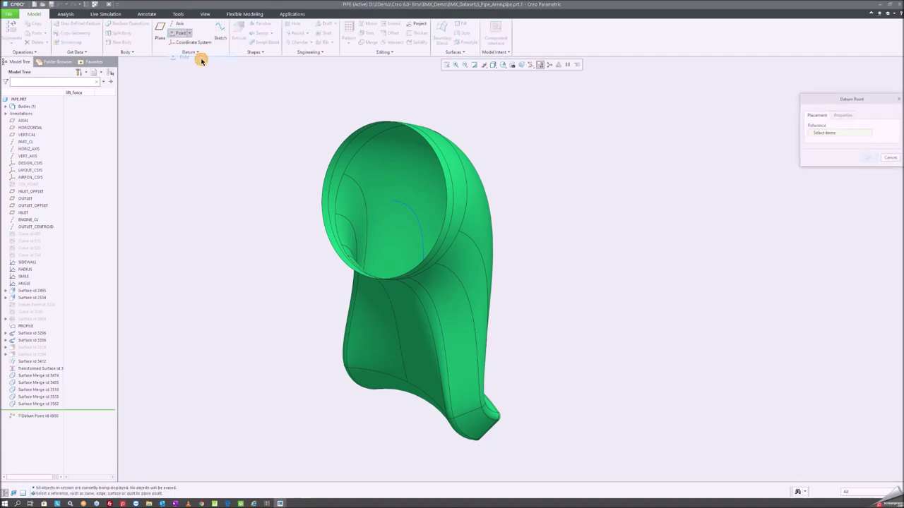
click(416, 218)
mouse_move(343, 198)
middle_down()
mouse_move(326, 202)
mouse_move(341, 201)
middle_up()
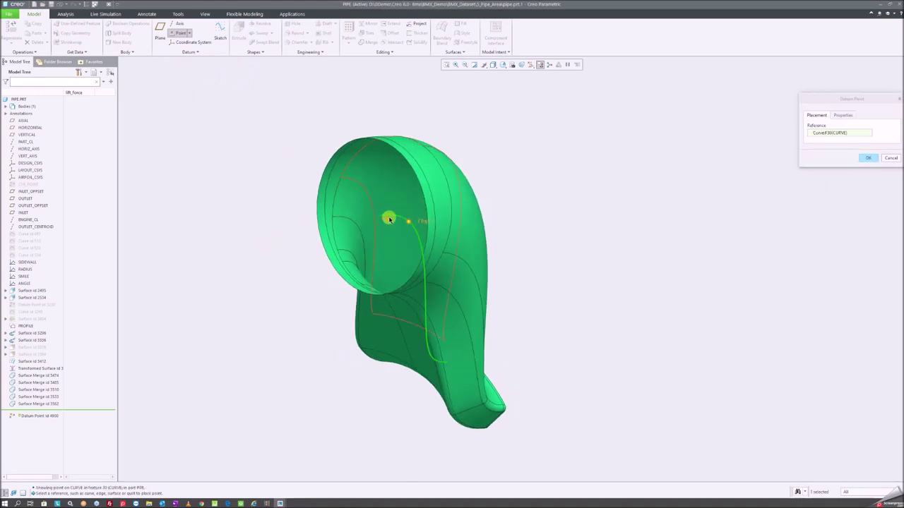
mouse_move(391, 222)
middle_down()
mouse_move(374, 242)
mouse_move(423, 213)
middle_up()
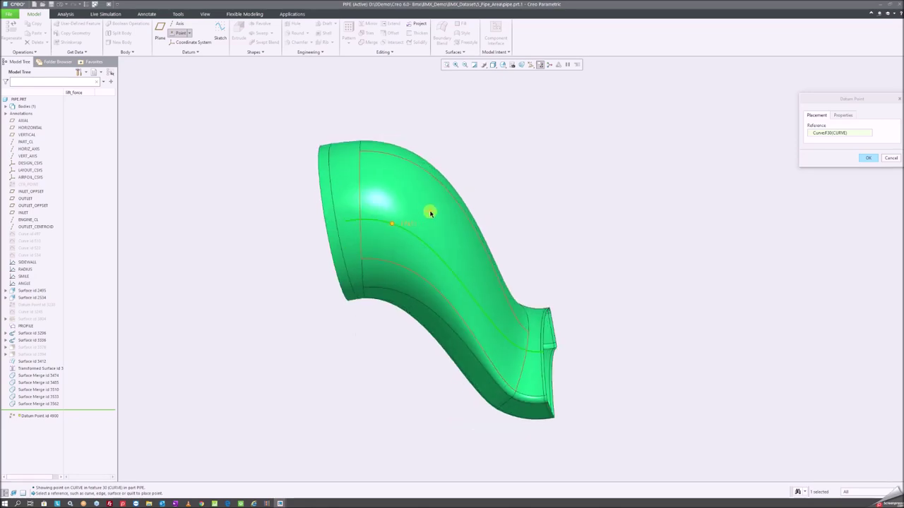
mouse_move(417, 208)
middle_down()
mouse_move(456, 214)
mouse_move(342, 226)
middle_up()
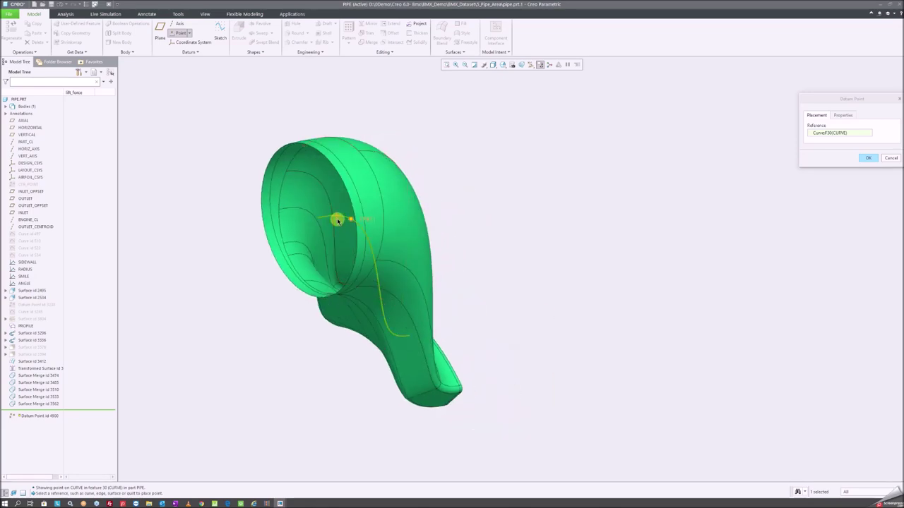
middle_click(209, 176)
scroll(343, 222, down, 5)
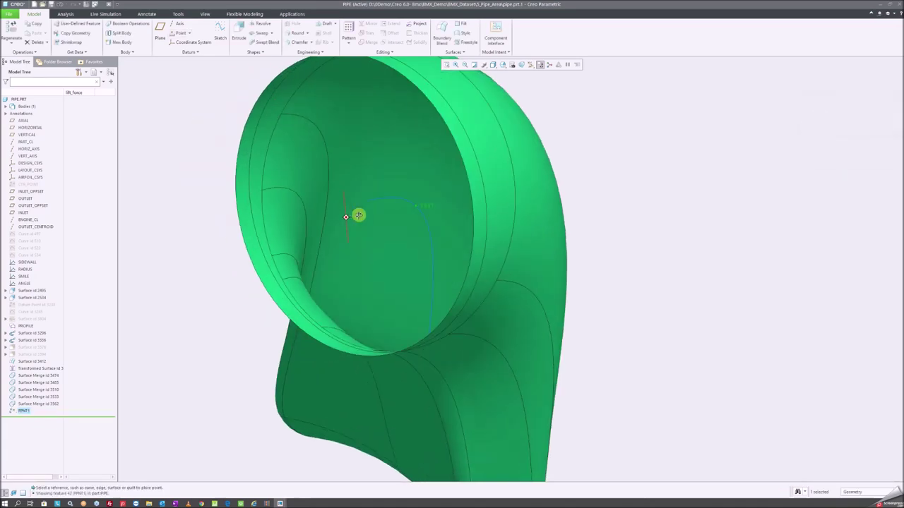
scroll(405, 252, up, 5)
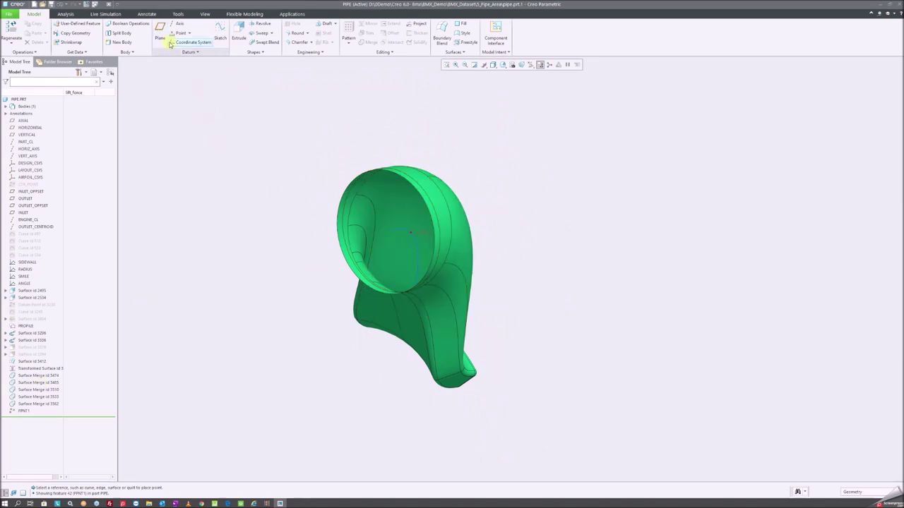
click(164, 35)
- Create datum plane DTM4 through PPNT1
click(408, 230)
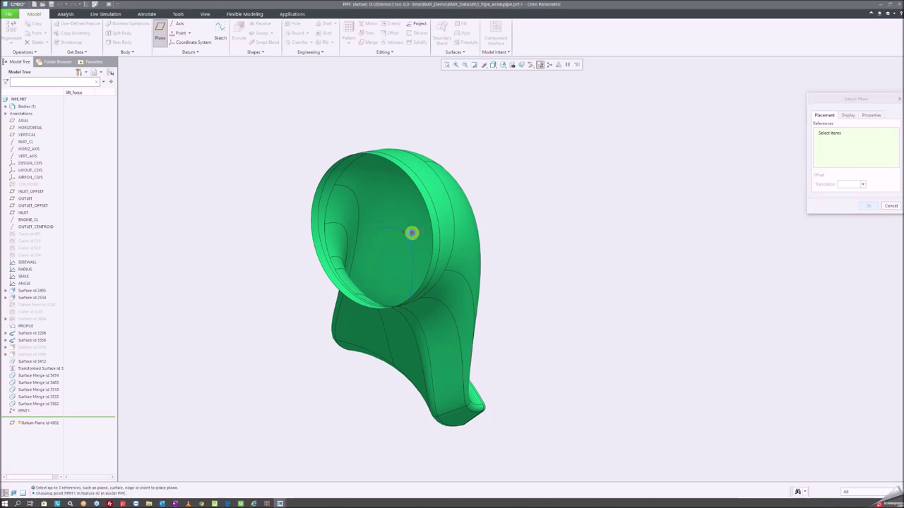
ctrl+click(392, 229)
middle_click(316, 182)
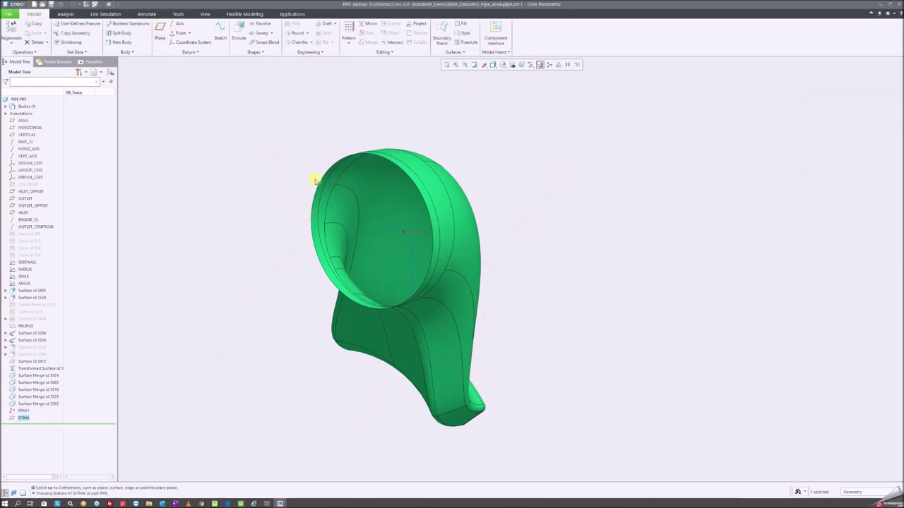
- Start a fill sketch on DTM4 and draw a circle centred on PPNT1
click(459, 25)
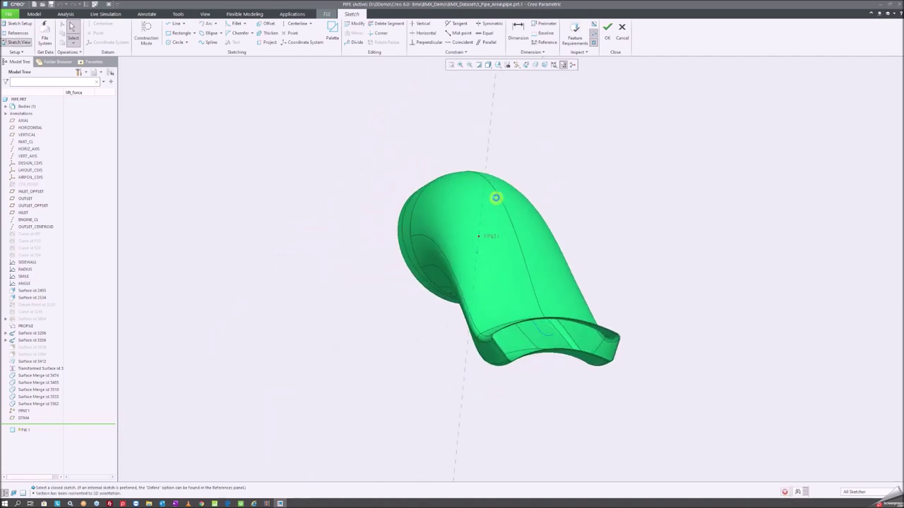
right_click(448, 129)
mouse_move(477, 173)
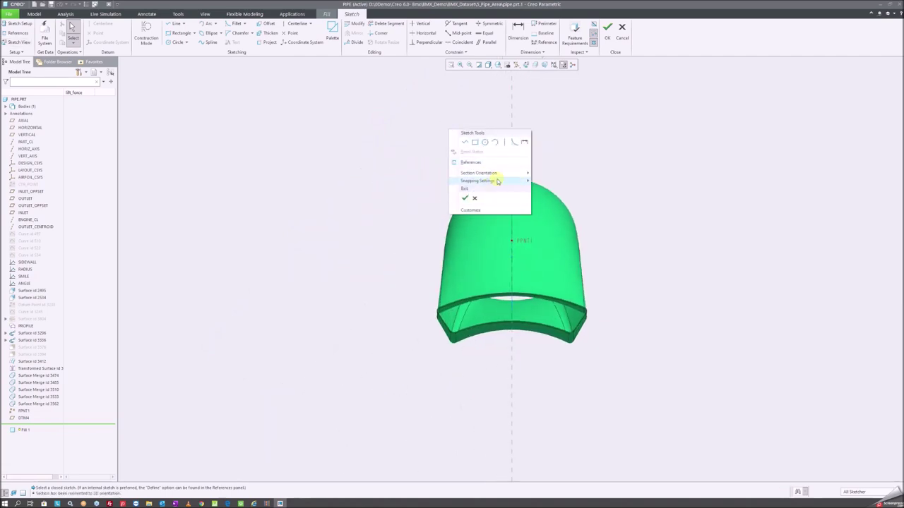
click(561, 197)
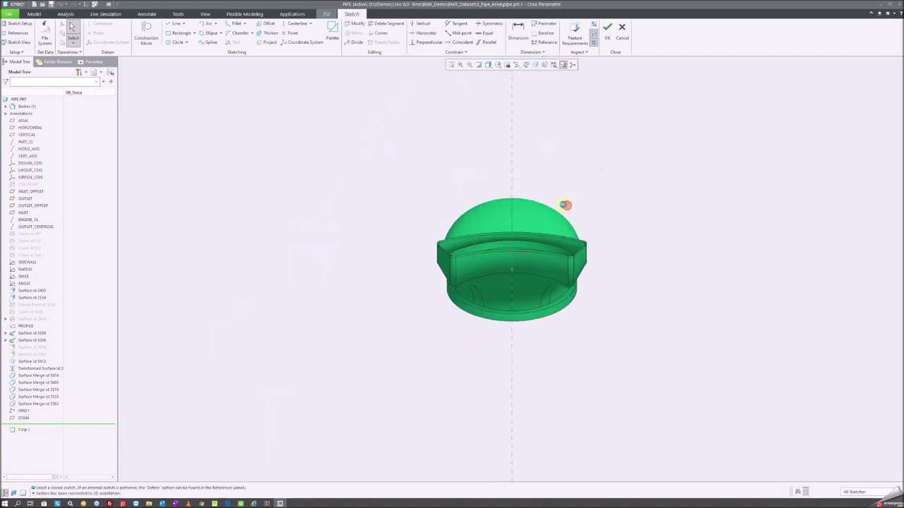
key(c)
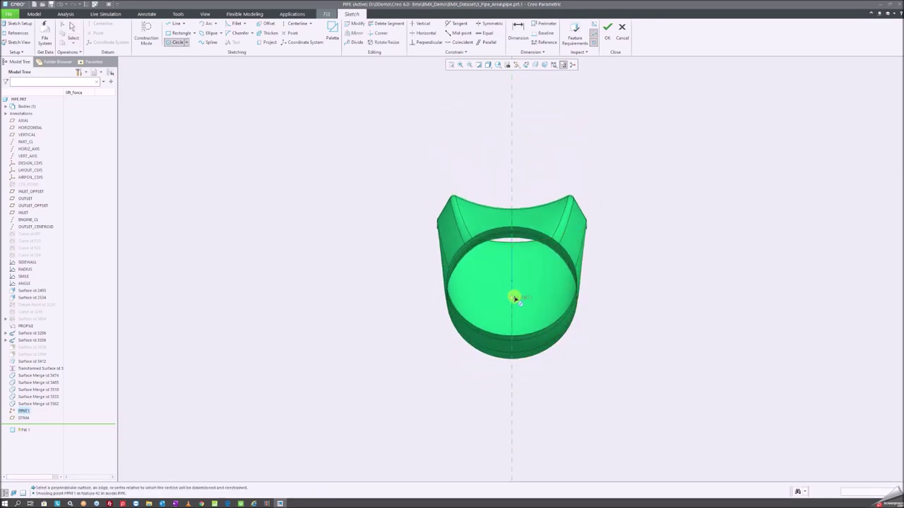
click(511, 297)
click(570, 246)
middle_click(433, 234)
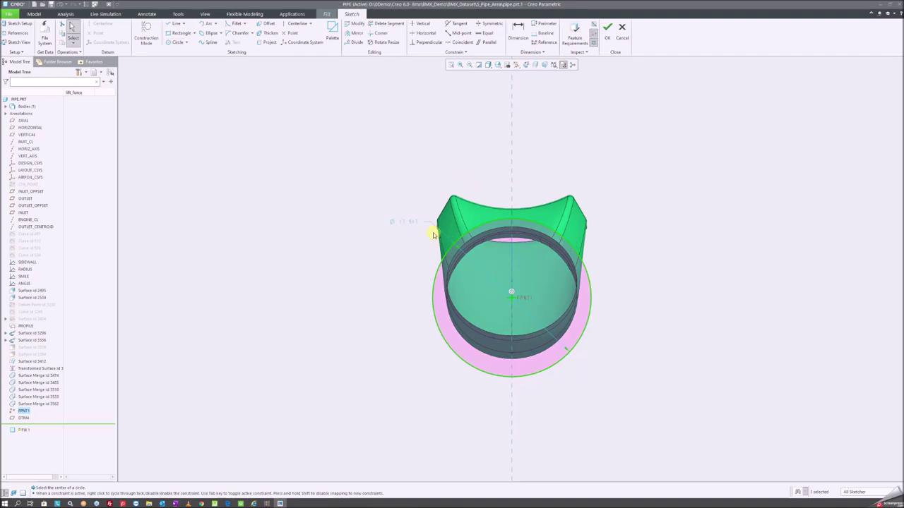
- Set the circle diameter to 20 and complete the fill surface
double_click(414, 222)
text(20)
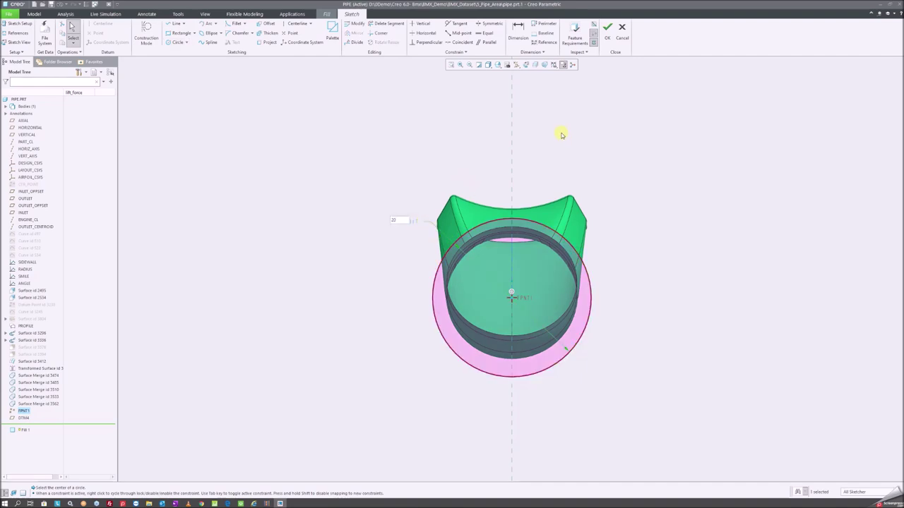
key(Return)
click(606, 30)
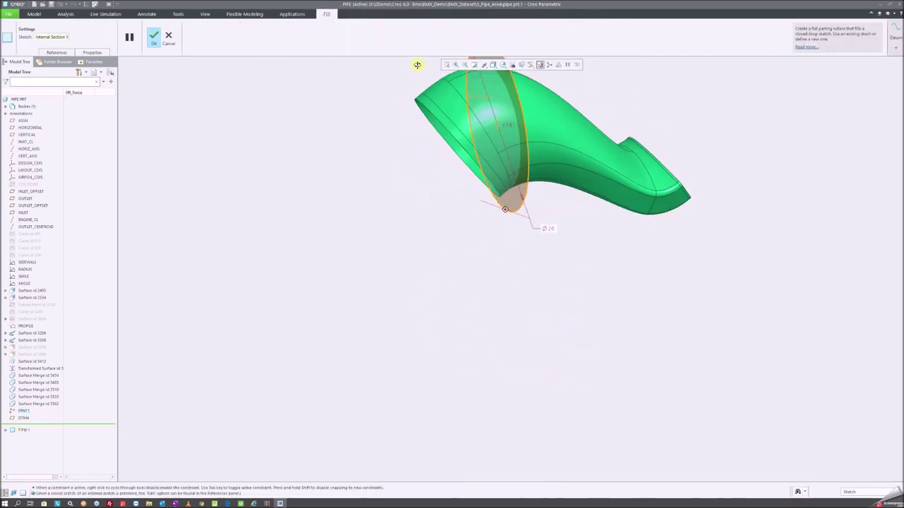
mouse_move(417, 65)
middle_down()
mouse_move(448, 262)
mouse_move(492, 220)
middle_up()
middle_click(448, 262)
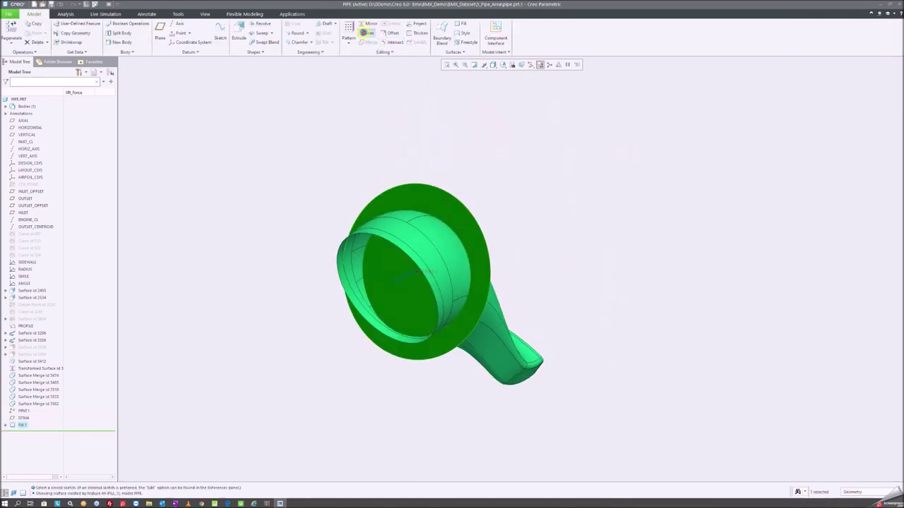
- Trim Fill 1 with the pipe surface so only the inner section disk remains
click(367, 33)
click(408, 233)
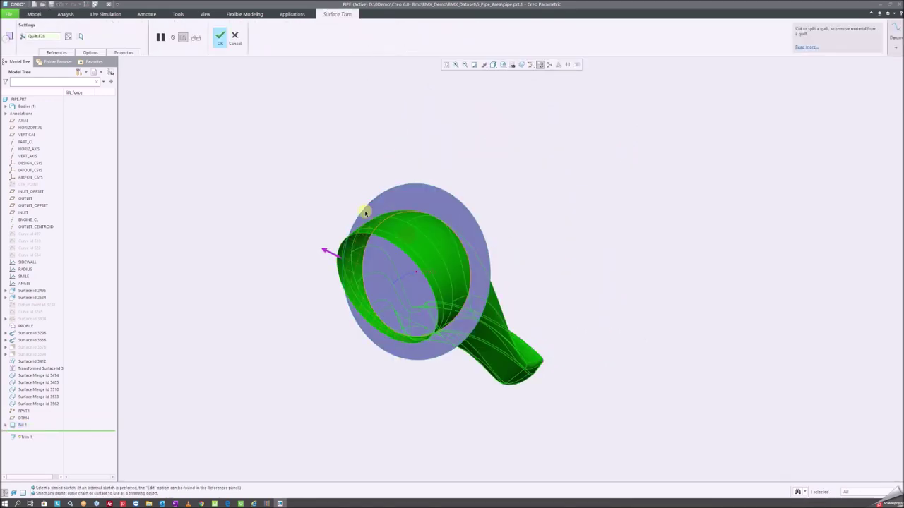
middle_click(314, 207)
scroll(318, 212, up, 3)
mouse_move(318, 212)
middle_down()
mouse_move(407, 228)
mouse_move(374, 233)
mouse_move(322, 174)
mouse_move(377, 236)
middle_up()
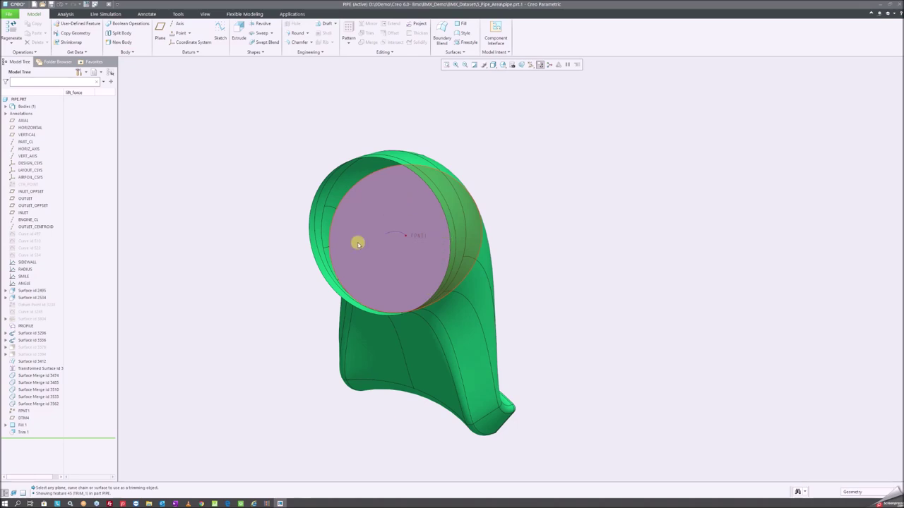
- Measure the trimmed disk's area (162.759 mm²) and save it as feature SEC_AREA
click(65, 14)
click(205, 39)
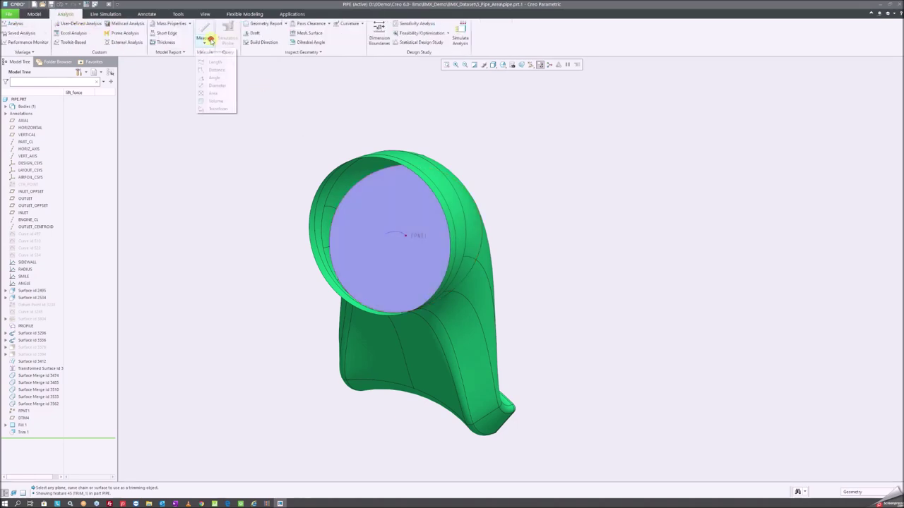
click(225, 97)
click(404, 214)
mouse_move(404, 214)
middle_down()
mouse_move(377, 214)
mouse_move(348, 187)
middle_up()
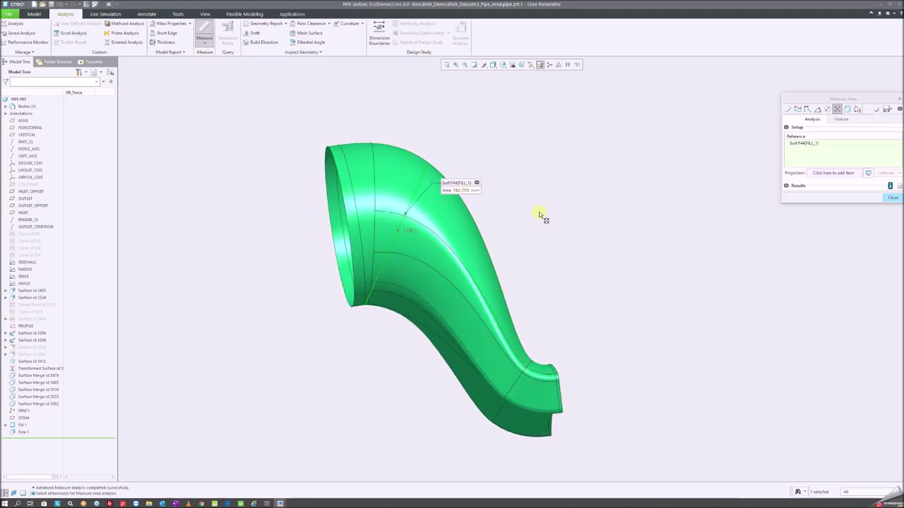
drag(874, 104, 789, 113)
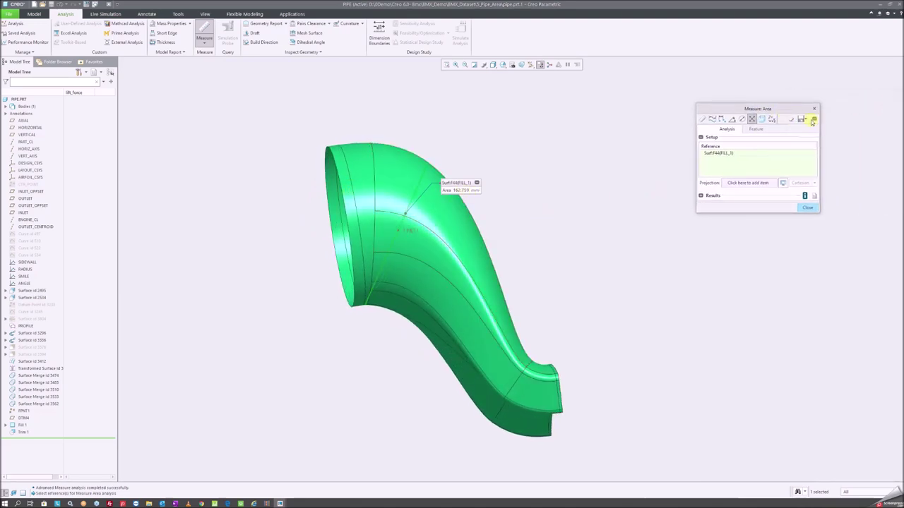
click(802, 118)
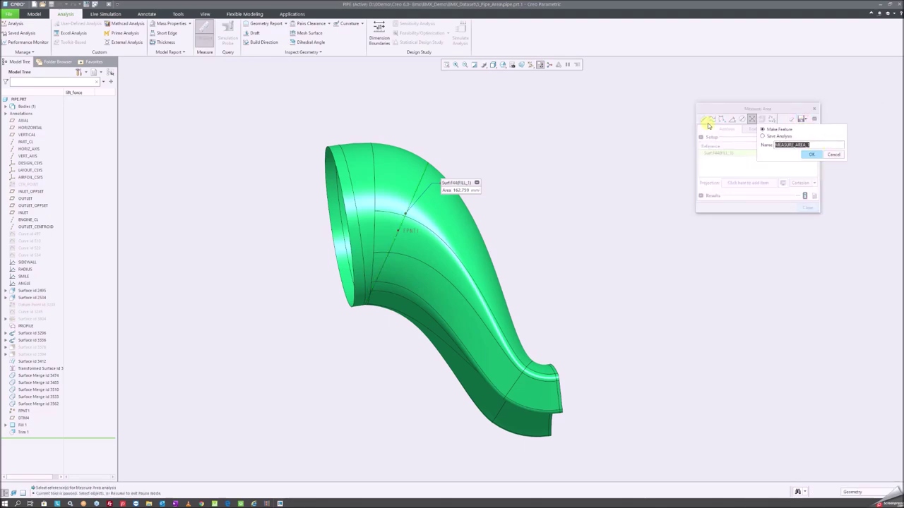
text(sec)
text(a)
key(Return)
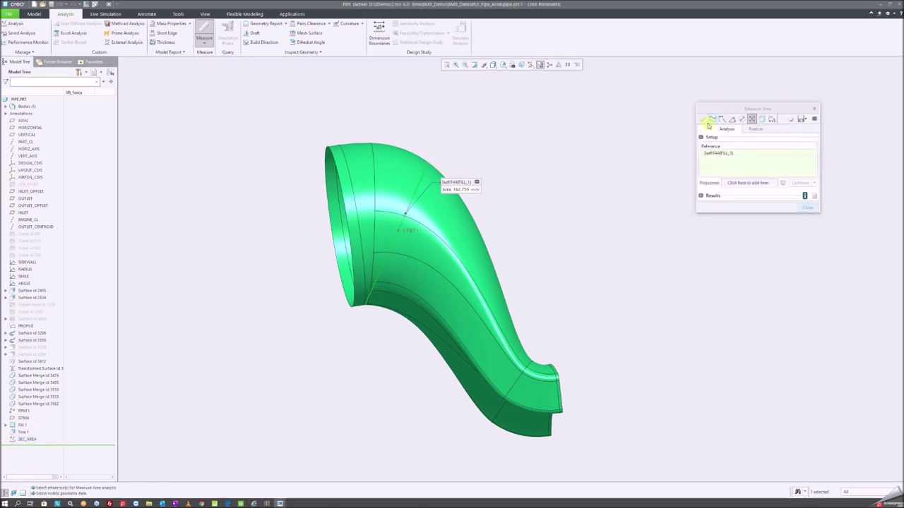
click(808, 208)
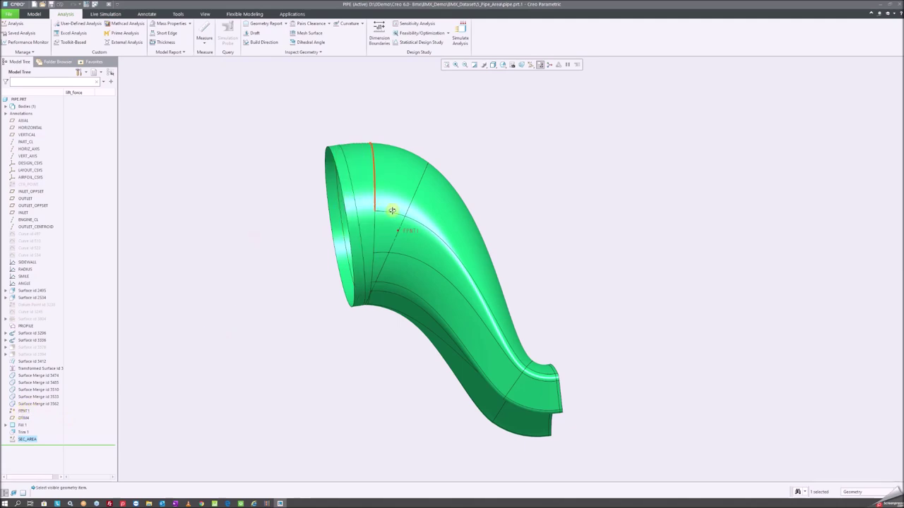
- Select PPNT1 through SEC_AREA in the Model Tree and group them as AREA_CALC
middle_drag(391, 207, 399, 211)
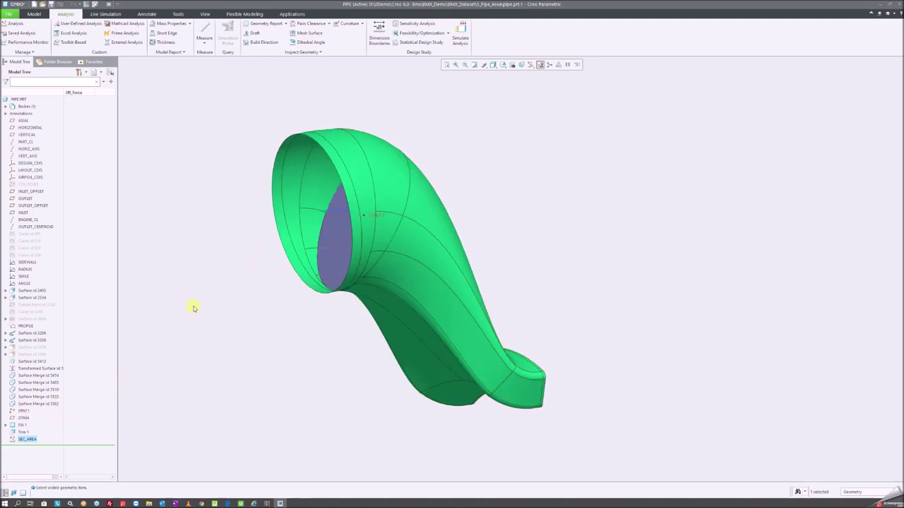
click(25, 410)
click(27, 439)
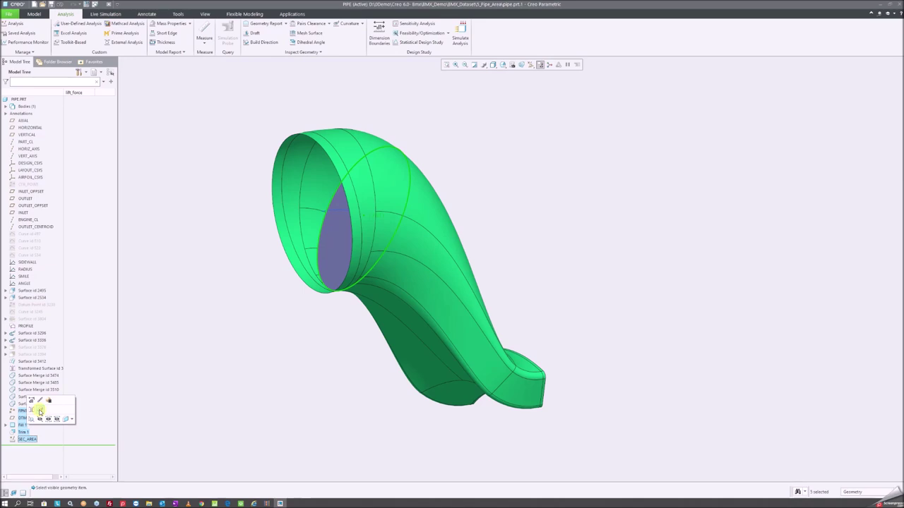
click(39, 411)
click(39, 410)
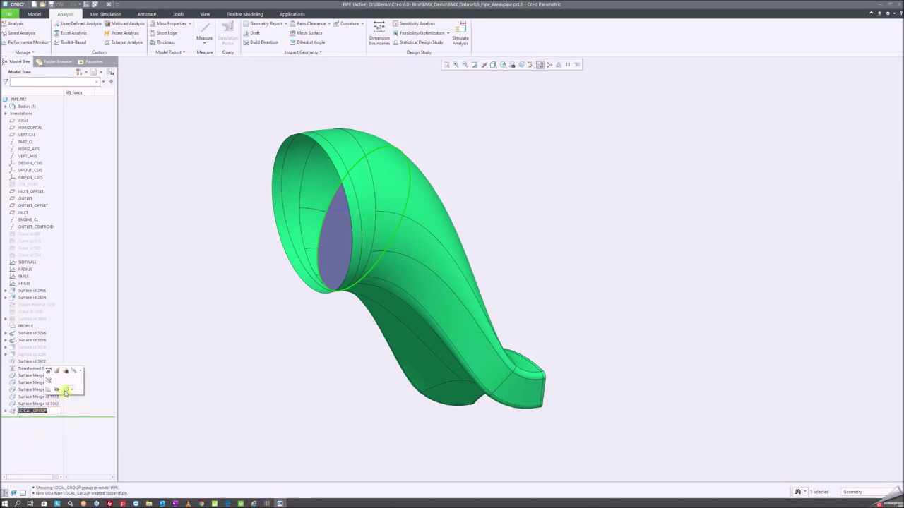
text(sec)
key(Return)
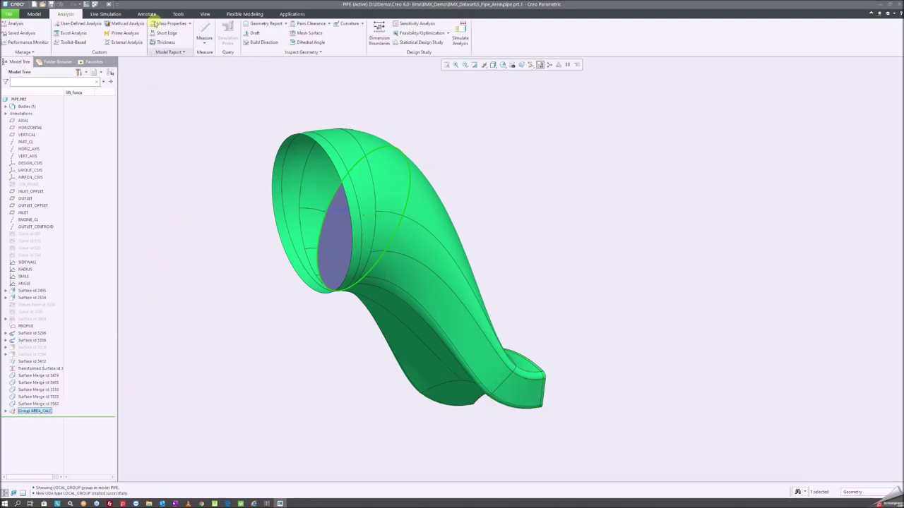
click(16, 23)
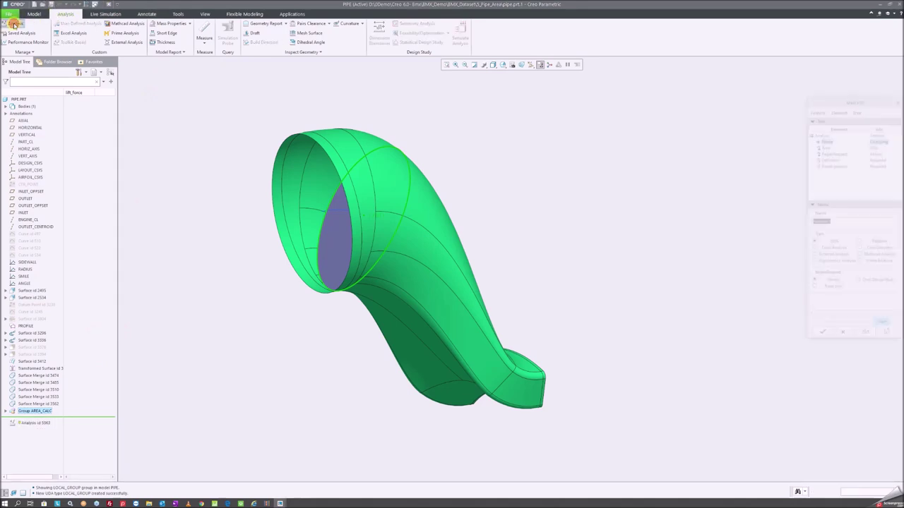
- Name the new UDA analysis feature AREA and advance to its User-Defined Analysis definition
drag(832, 102, 598, 119)
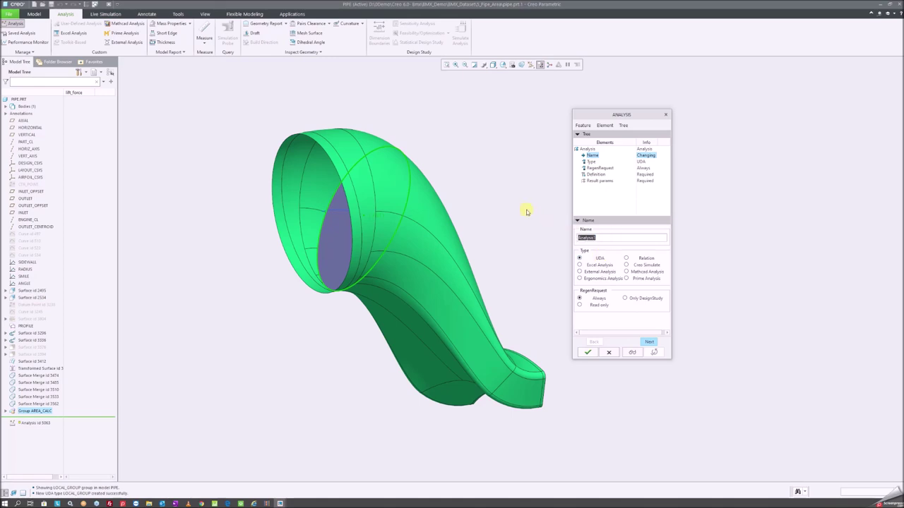
text(area)
key(Return)
click(649, 342)
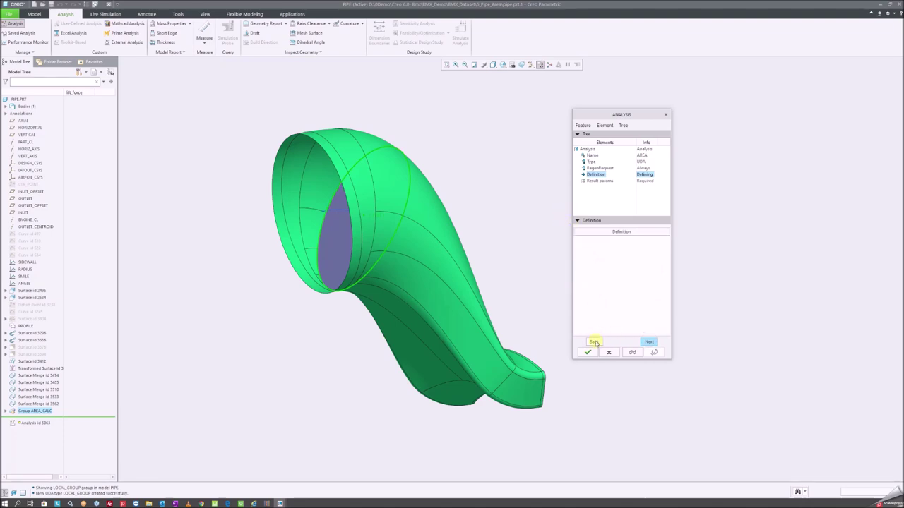
click(650, 342)
mouse_move(791, 131)
mouse_down()
mouse_move(618, 134)
mouse_move(540, 147)
mouse_up()
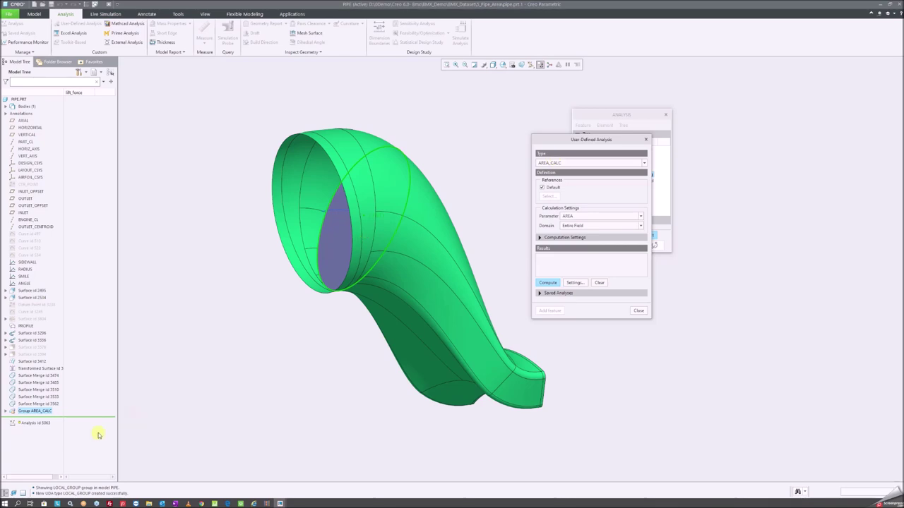
- Set type AREA_CALC with parameter AREA, enable Create Graph, adjust resolution, and compute
click(547, 164)
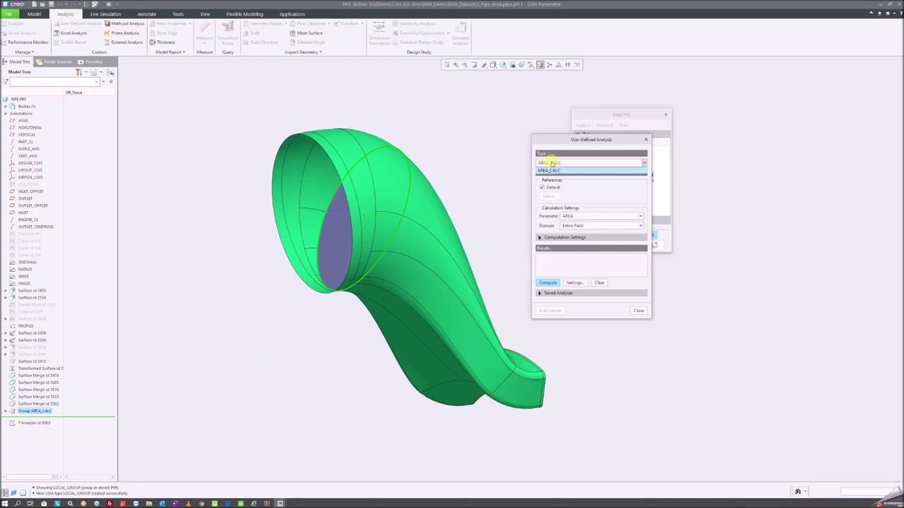
click(581, 219)
click(577, 218)
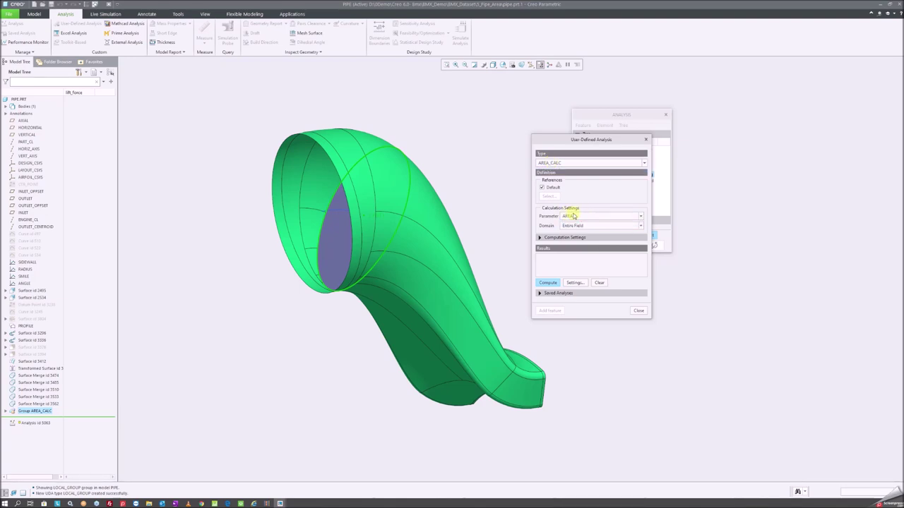
click(5, 411)
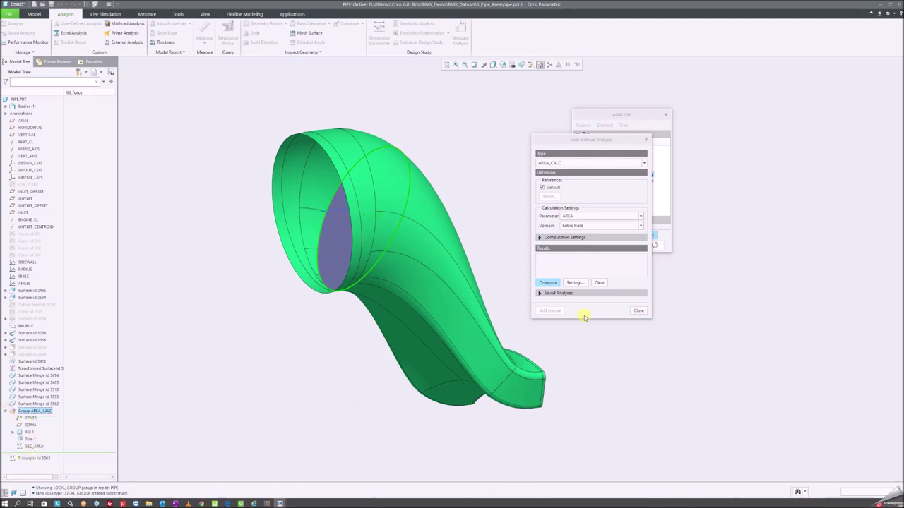
click(543, 237)
scroll(381, 282, down, 2)
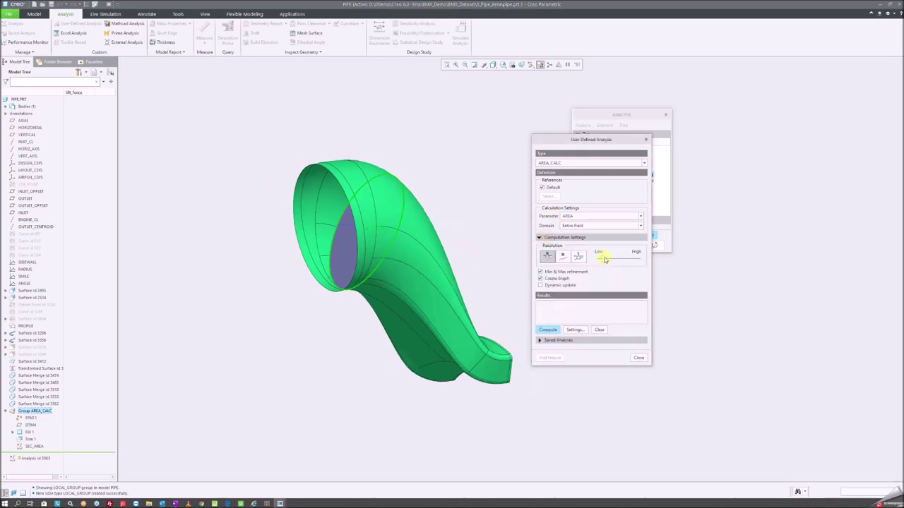
click(551, 278)
drag(607, 259, 613, 261)
drag(612, 262, 601, 261)
click(547, 331)
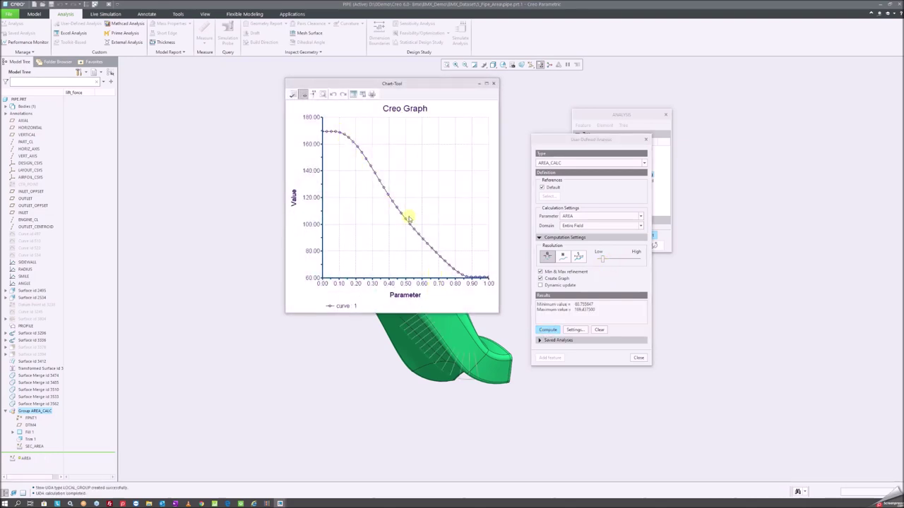
- Recompute the AREA_CALC analysis at a medium resolution to plot the section-area graph
click(494, 83)
click(638, 358)
click(593, 342)
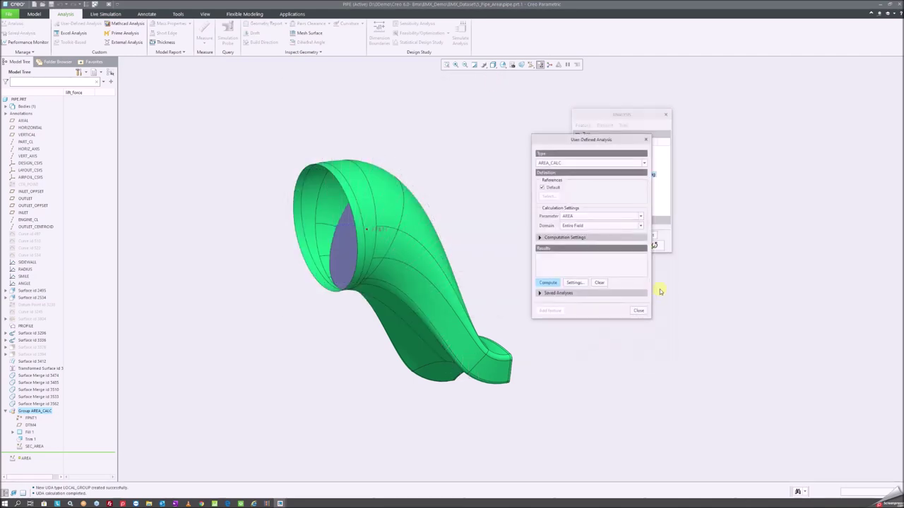
click(571, 237)
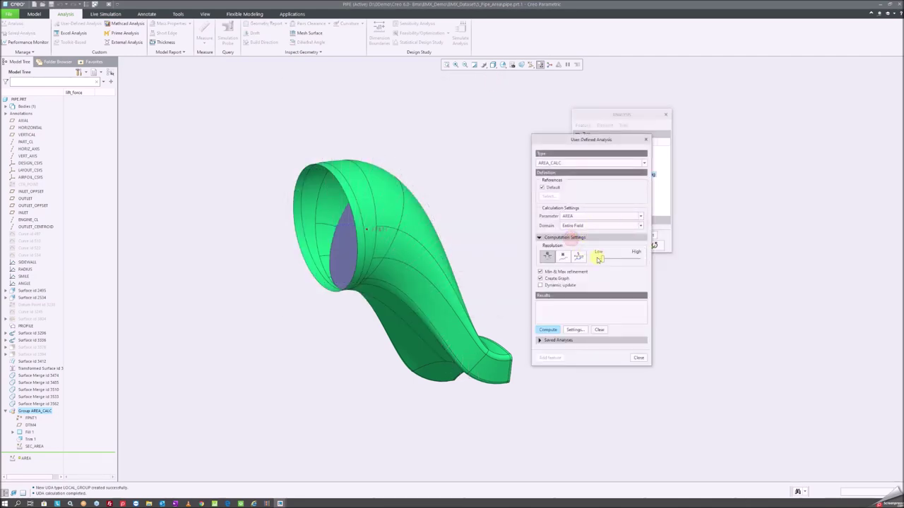
drag(605, 260, 612, 260)
click(545, 330)
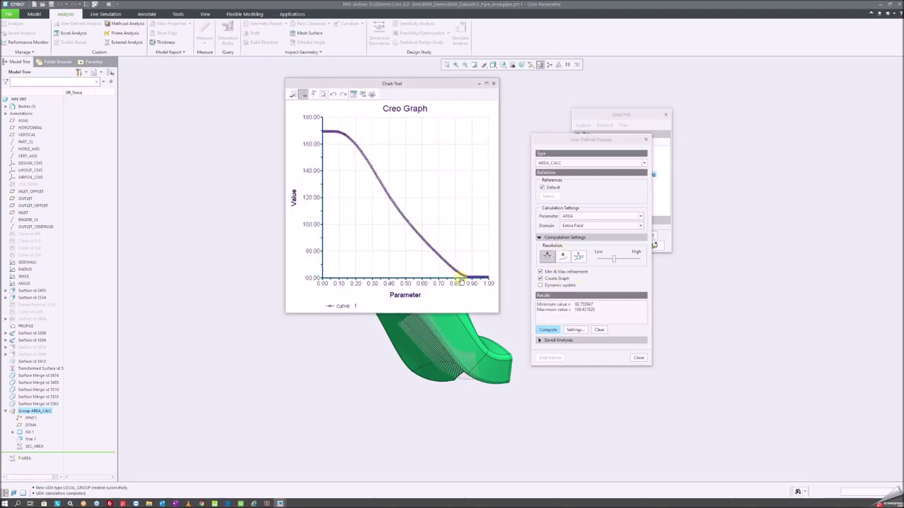
- Reposition the graph window beside the pipe model and open its chart formatting options
drag(385, 83, 528, 111)
mouse_move(330, 201)
middle_down()
mouse_move(314, 226)
mouse_move(284, 219)
mouse_move(498, 131)
middle_up()
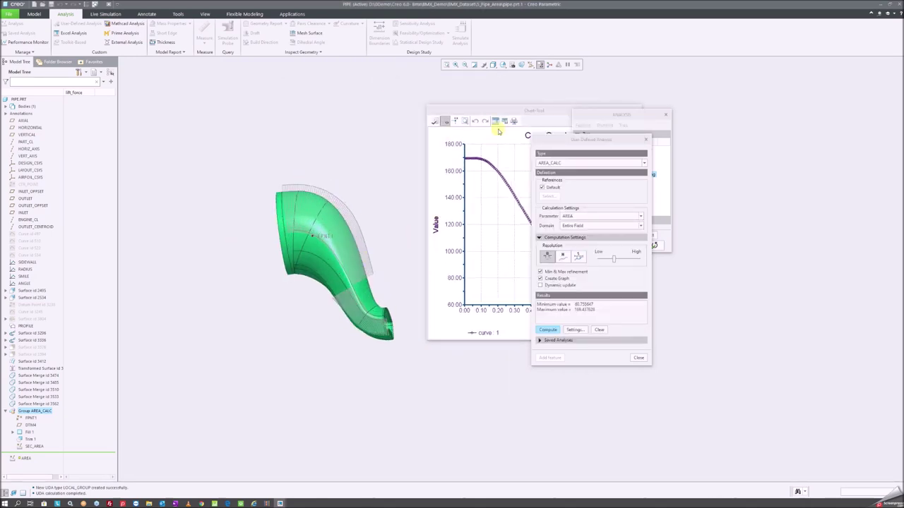
mouse_move(506, 113)
mouse_down()
mouse_move(449, 98)
mouse_move(453, 114)
mouse_up()
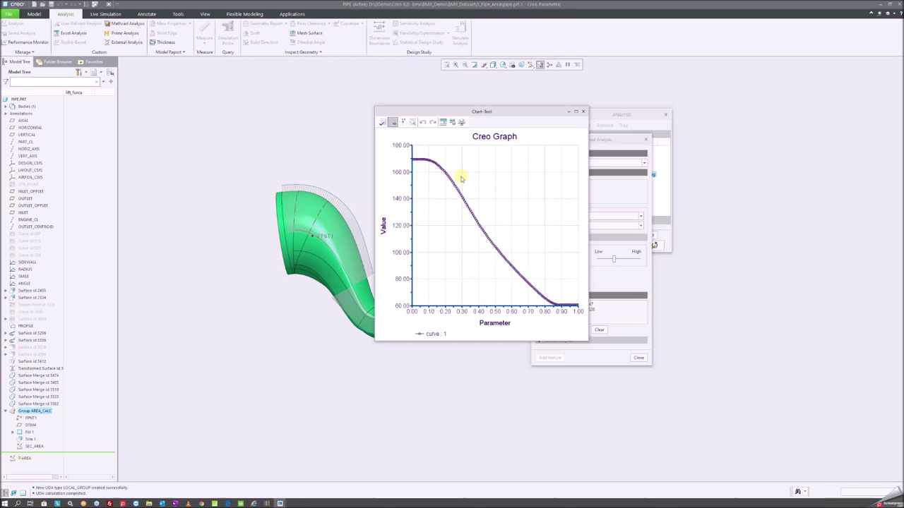
click(382, 122)
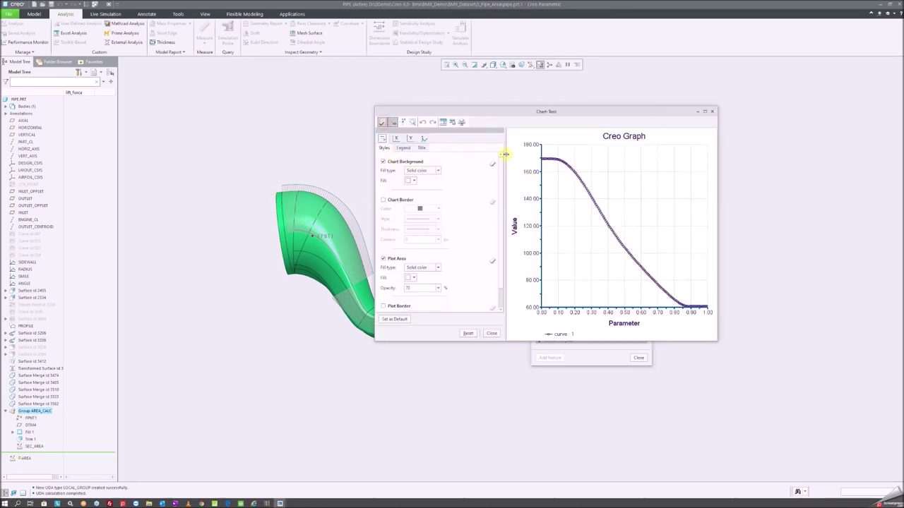
- Give the graph's value axis a user-defined range starting at minimum 50
click(410, 138)
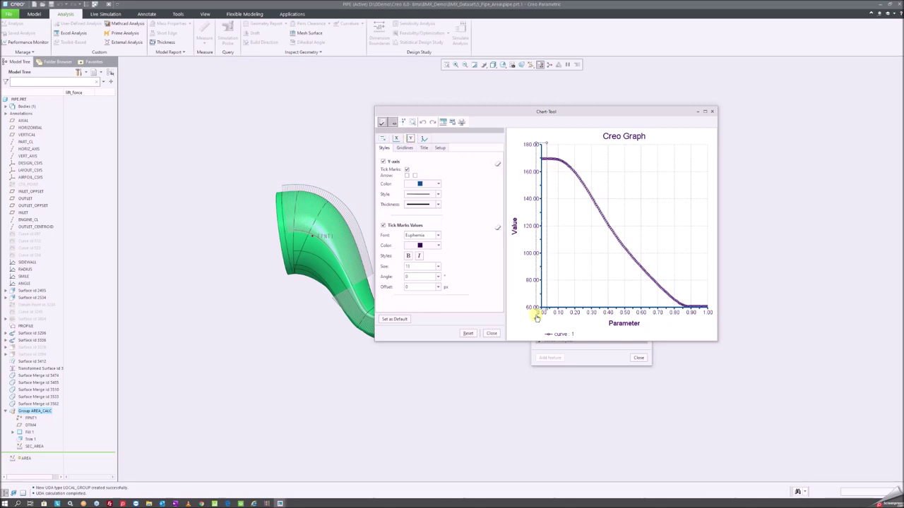
click(439, 147)
click(408, 161)
drag(426, 173, 374, 168)
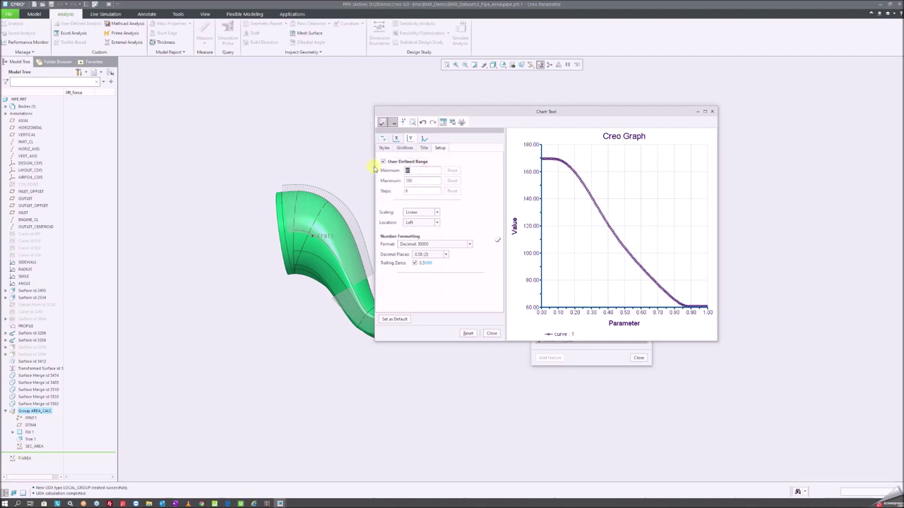
text(0)
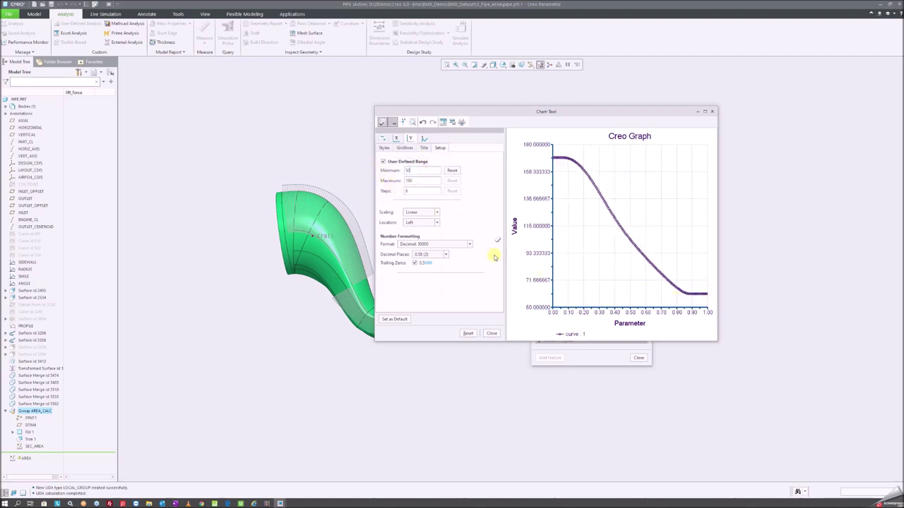
click(382, 122)
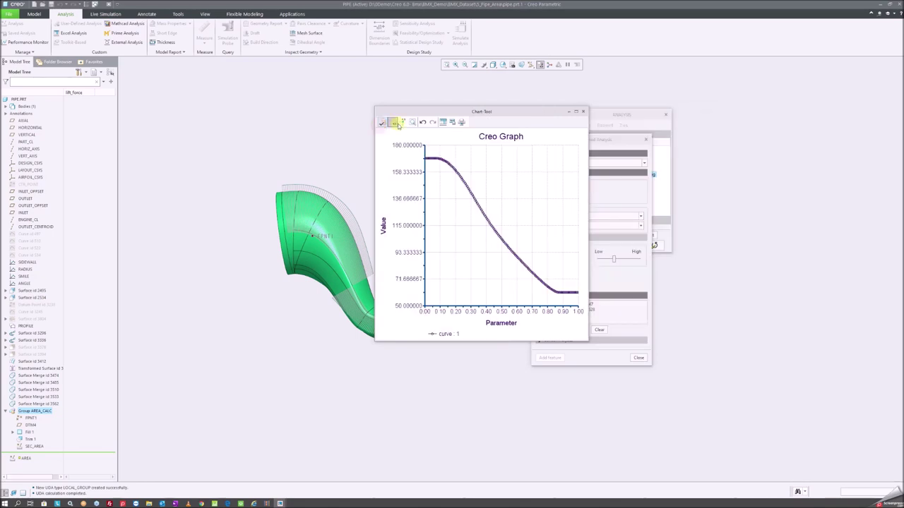
- Export the graph to Excel as file 'a' on the Desktop
click(443, 123)
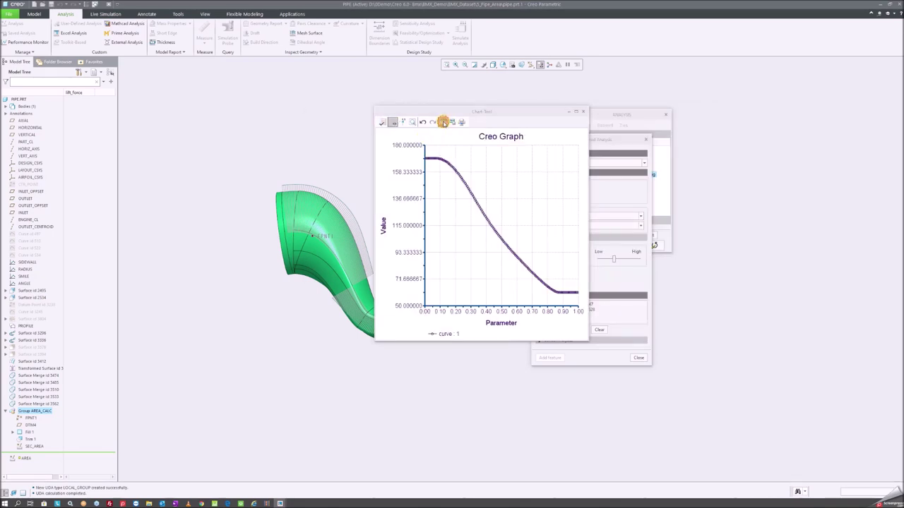
click(321, 151)
click(417, 295)
text(a)
click(529, 305)
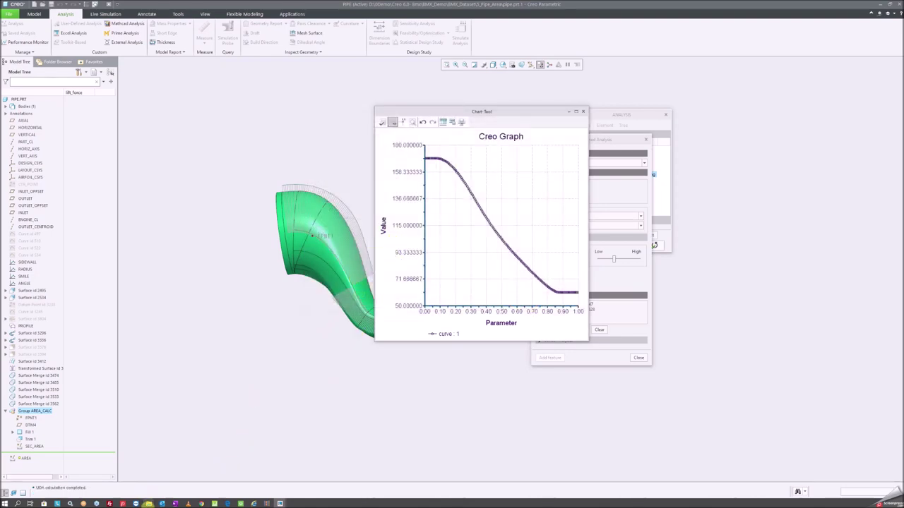
click(149, 503)
- Open the Desktop's a.xls workbook in Excel, accepting the format warning, and maximize it
click(201, 475)
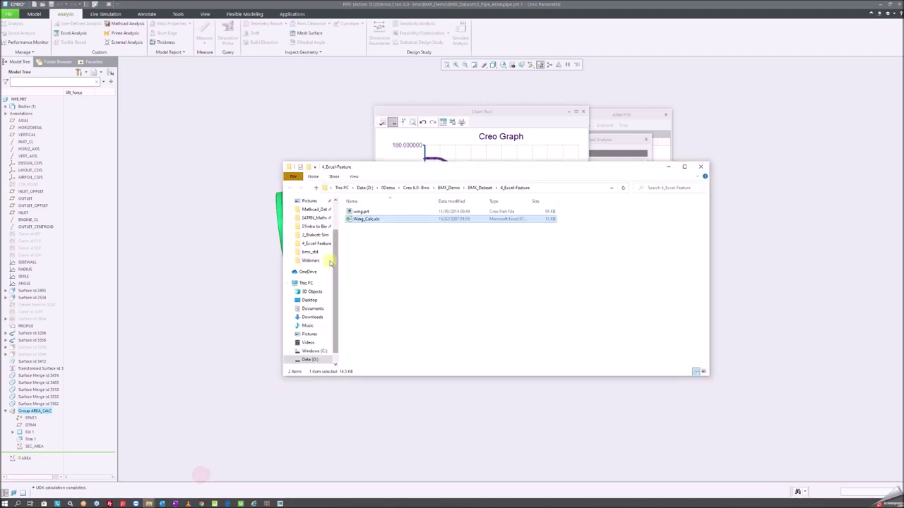
click(309, 300)
double_click(366, 266)
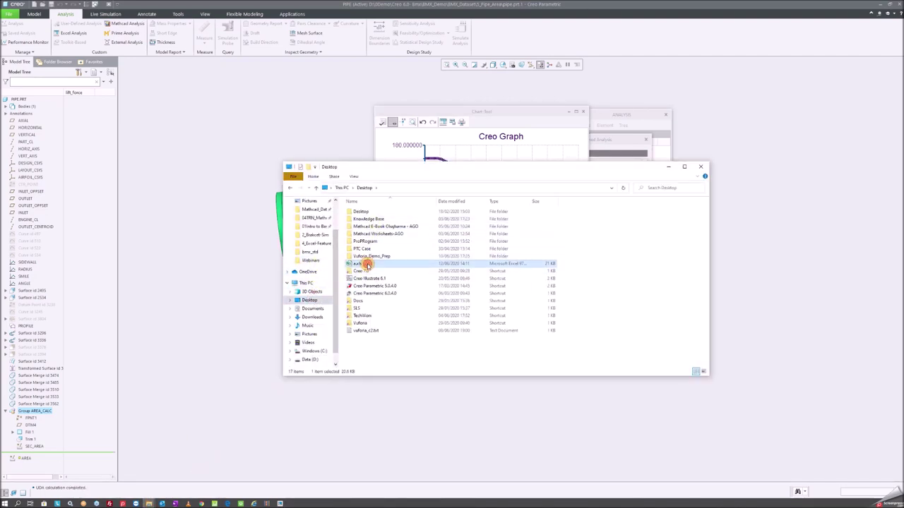
click(434, 272)
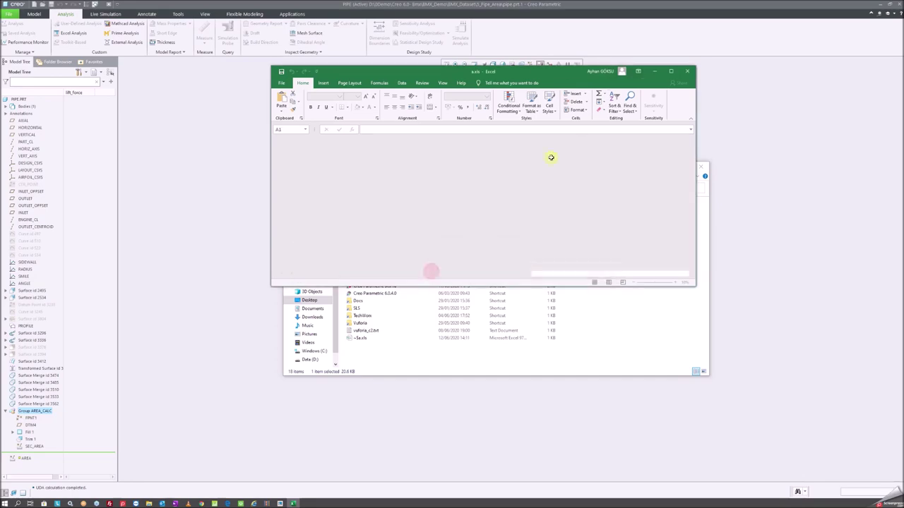
click(666, 71)
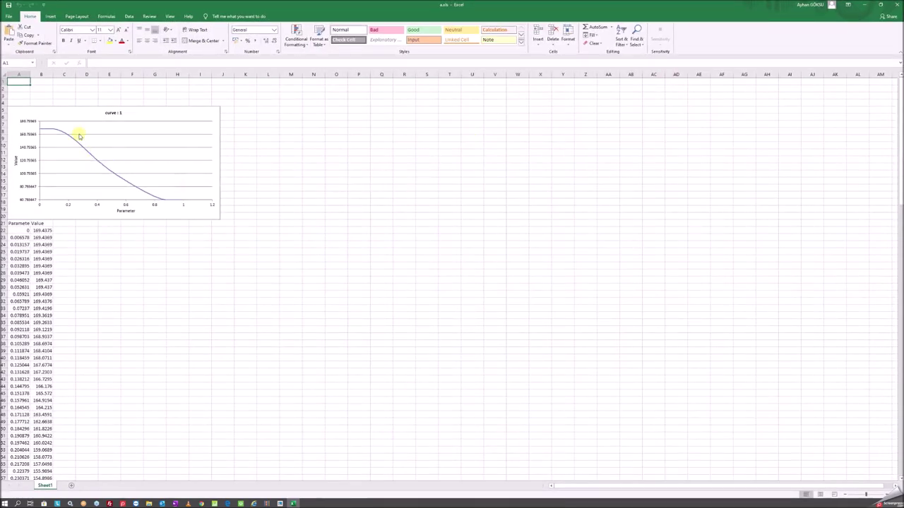
- Scroll through the Parameter and Value section-area data, then minimize Excel
scroll(42, 256, down, 5)
scroll(43, 258, down, 6)
scroll(43, 257, down, 9)
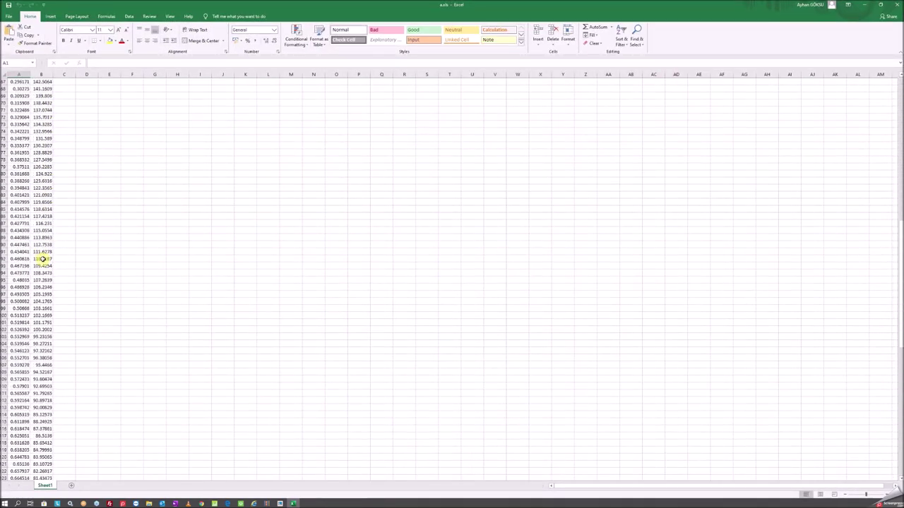
scroll(41, 268, down, 8)
scroll(40, 279, down, 8)
scroll(38, 286, down, 9)
scroll(36, 287, up, 20)
scroll(34, 282, up, 14)
scroll(32, 233, up, 3)
scroll(29, 222, up, 7)
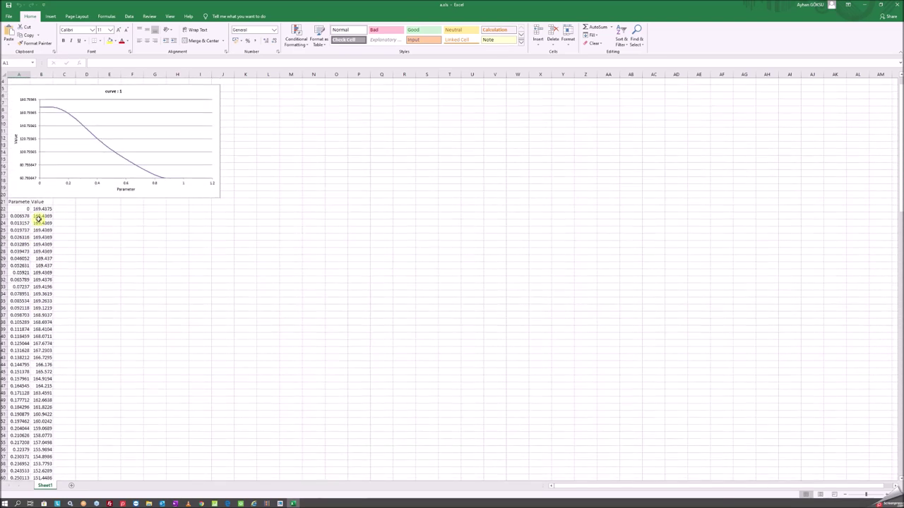
click(863, 5)
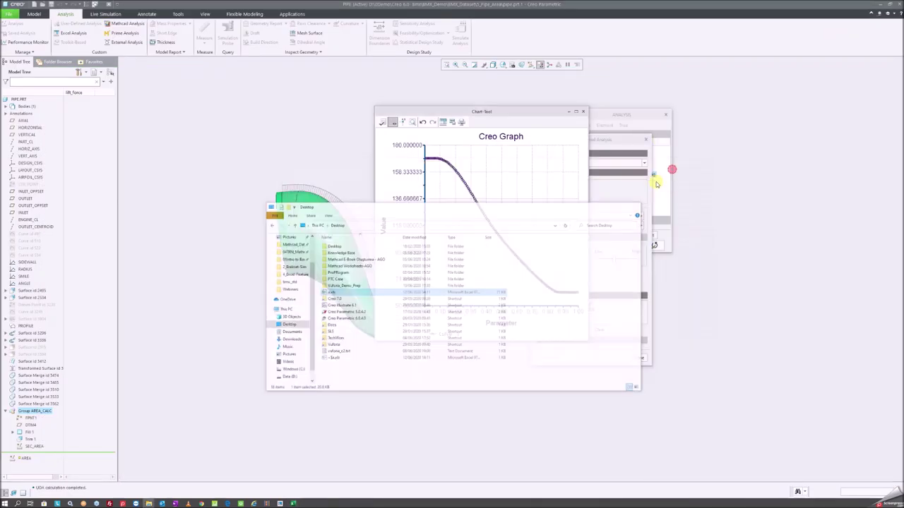
- Close the graph, create only the UDM_MIN_VAL result parameter, and finish the AREA feature
click(584, 111)
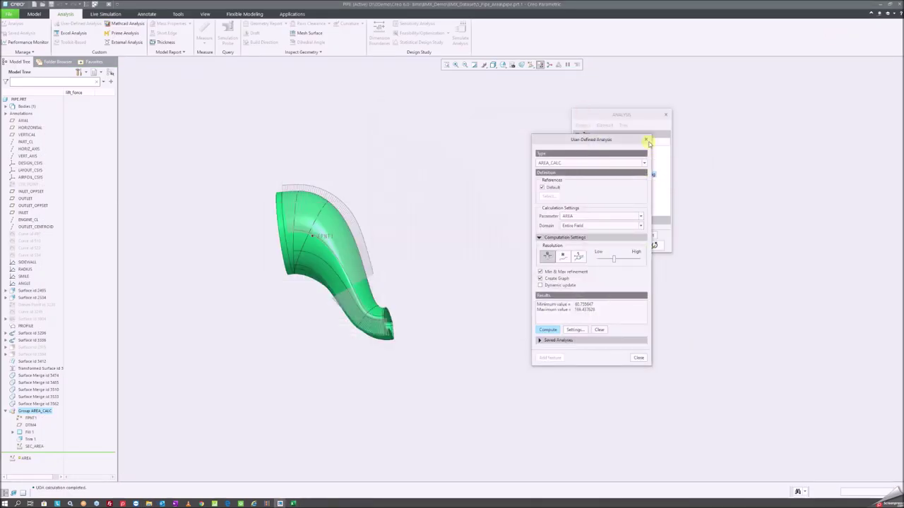
drag(631, 139, 558, 124)
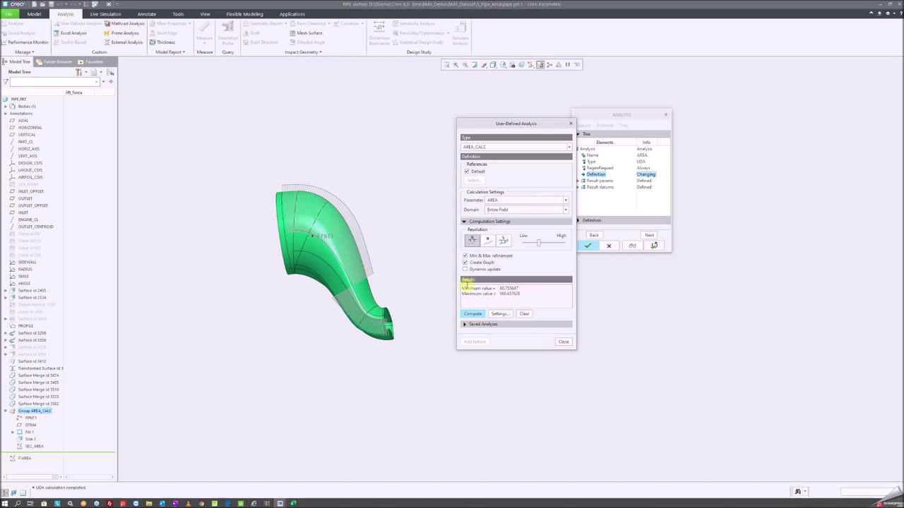
click(568, 342)
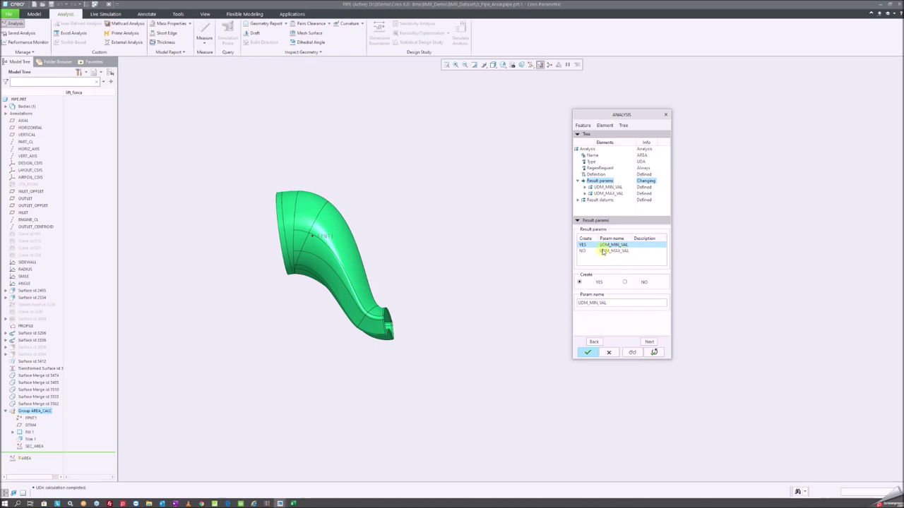
drag(572, 245, 519, 237)
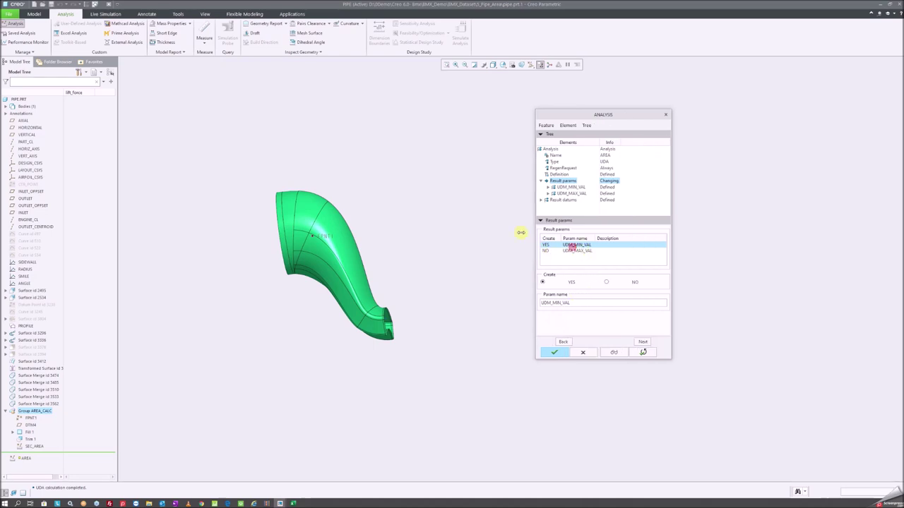
click(561, 246)
click(561, 250)
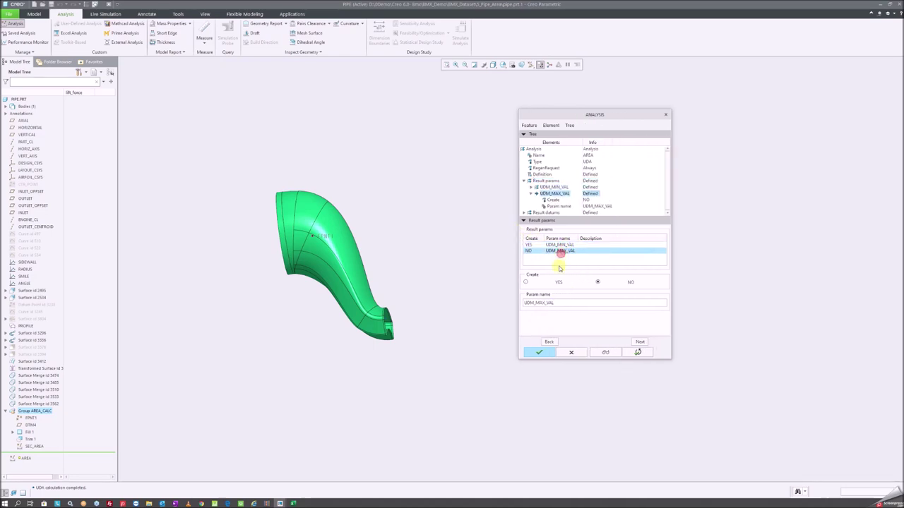
click(562, 302)
drag(562, 302, 511, 296)
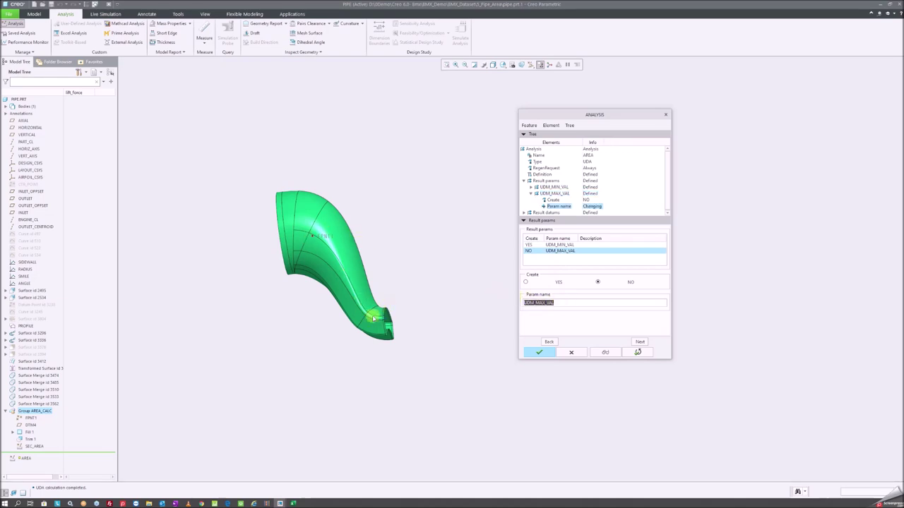
middle_drag(397, 308, 395, 321)
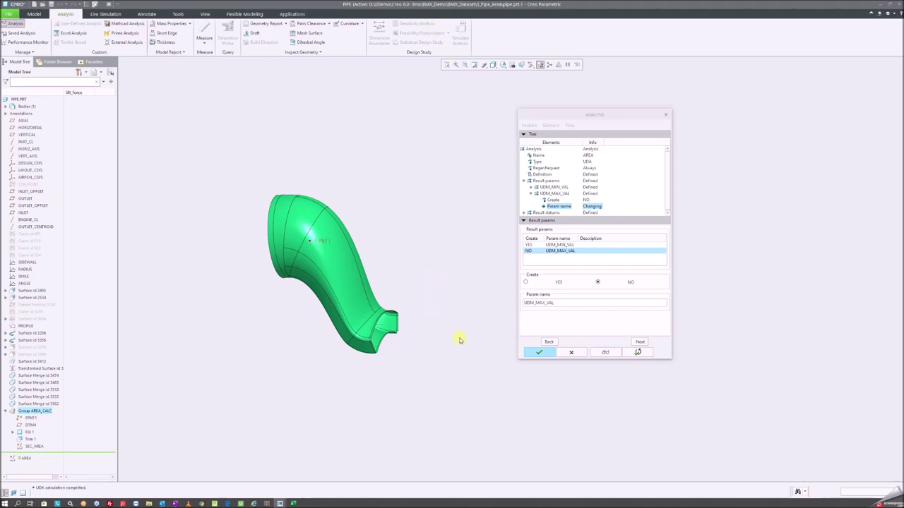
click(541, 352)
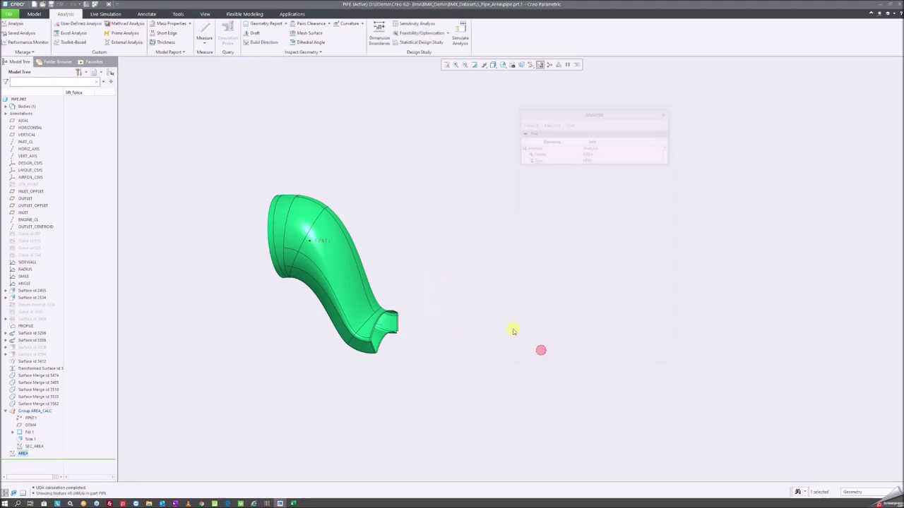
- Switch from the pipe model to PowerPoint and display the closing INFORMATIK slide 8
middle_drag(414, 204, 278, 212)
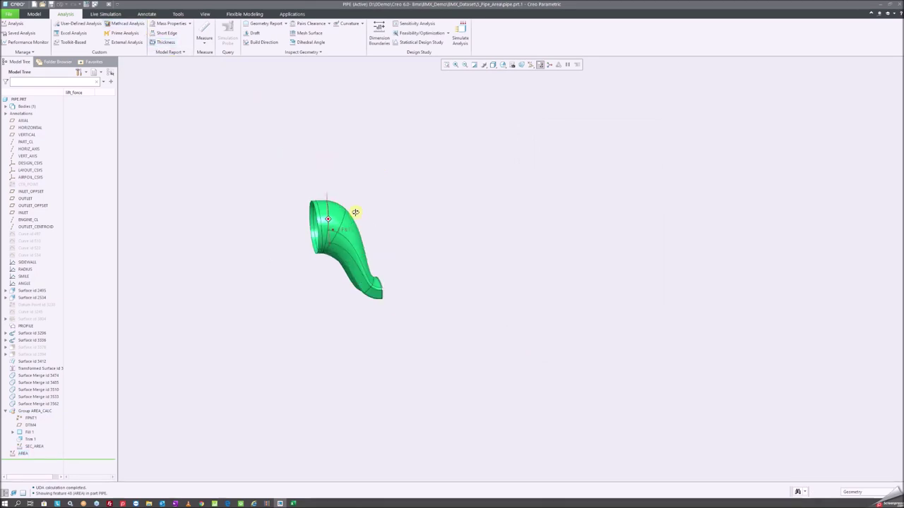
scroll(282, 233, down, 3)
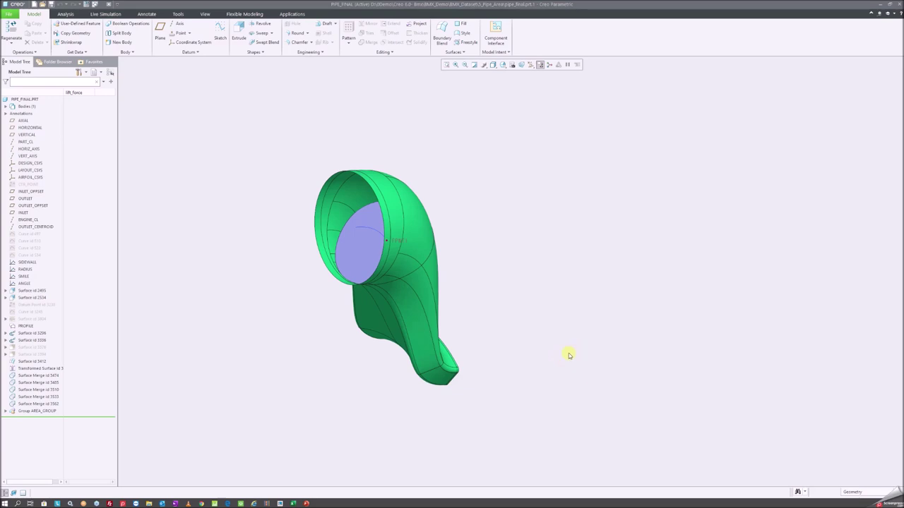
click(306, 503)
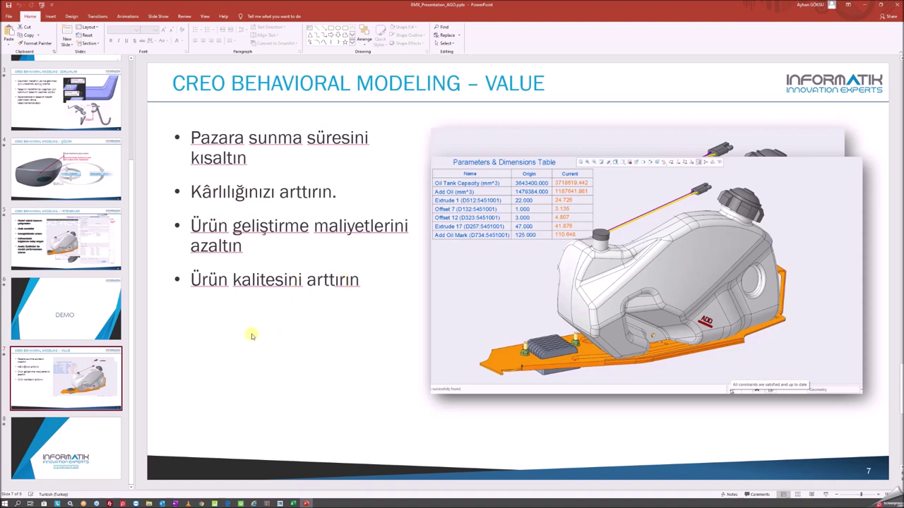
click(111, 436)
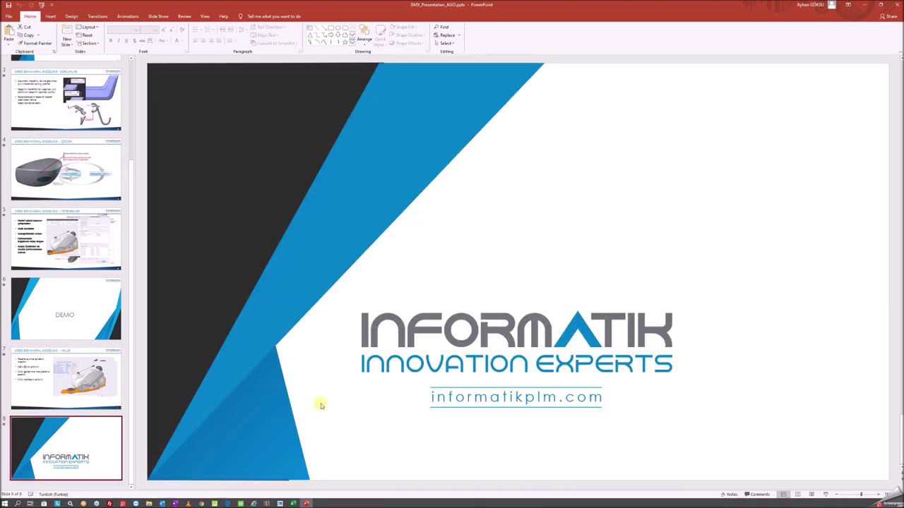